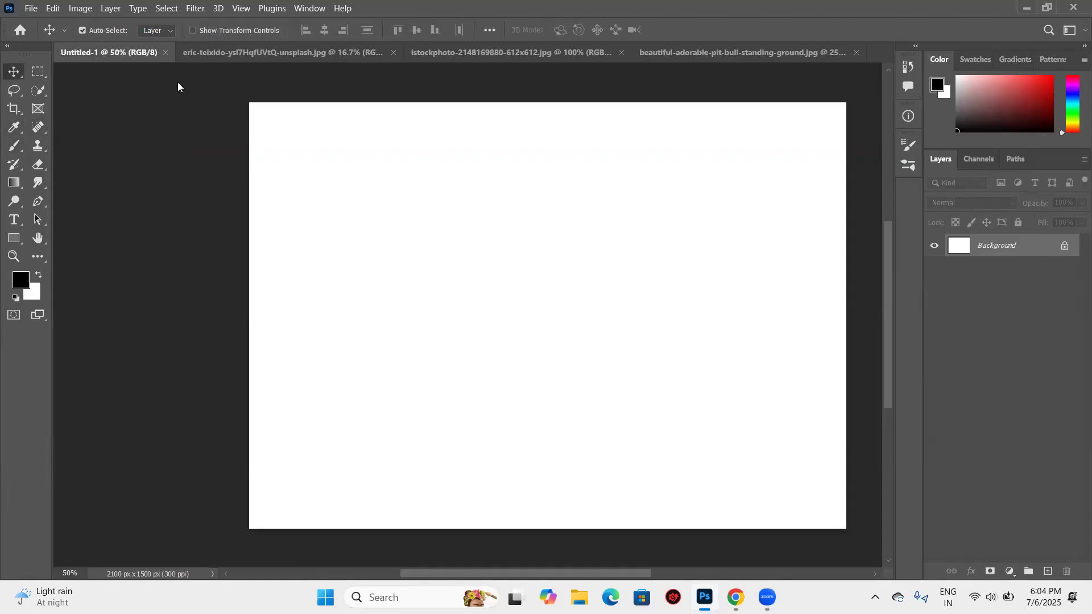
# - Activate the Brush tool for painting on the blank document
pyautogui.click(18, 149)
pyautogui.click(58, 142)
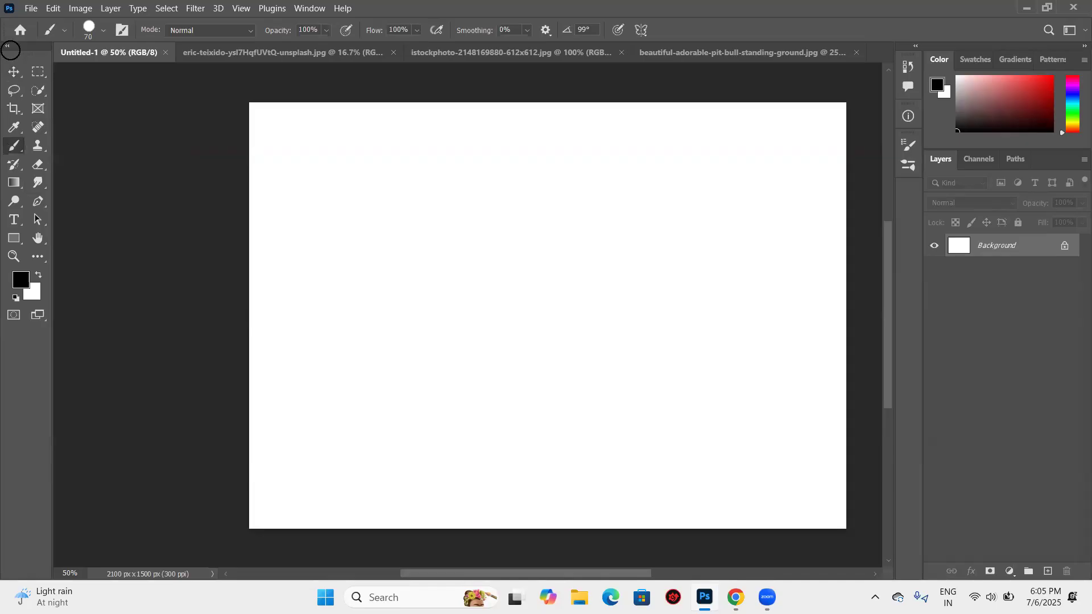
pyautogui.rightClick(21, 153)
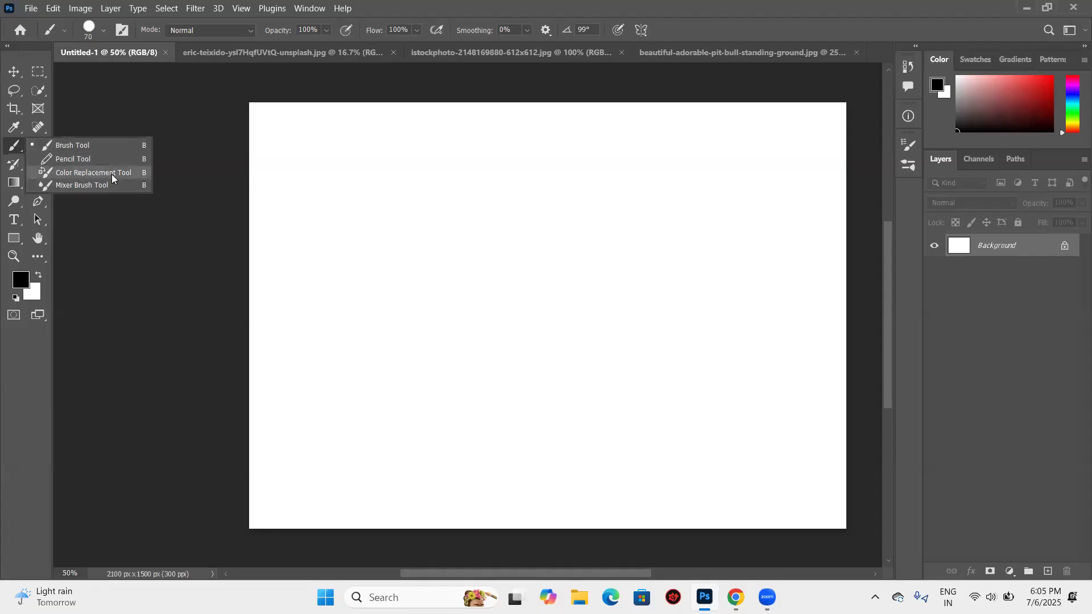
pyautogui.click(98, 146)
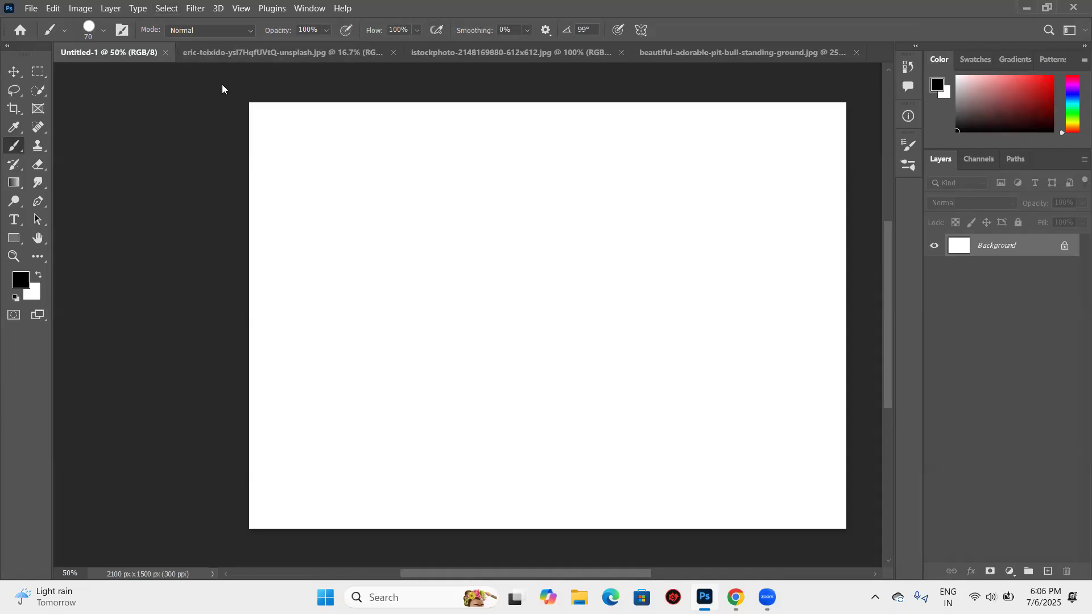
pyautogui.click(33, 74)
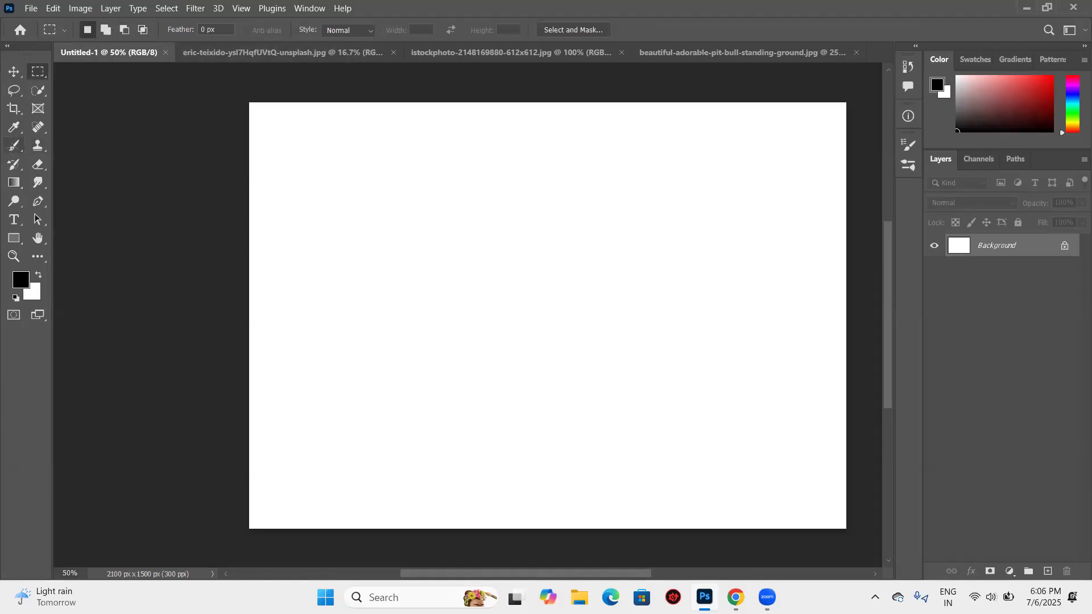
pyautogui.click(12, 147)
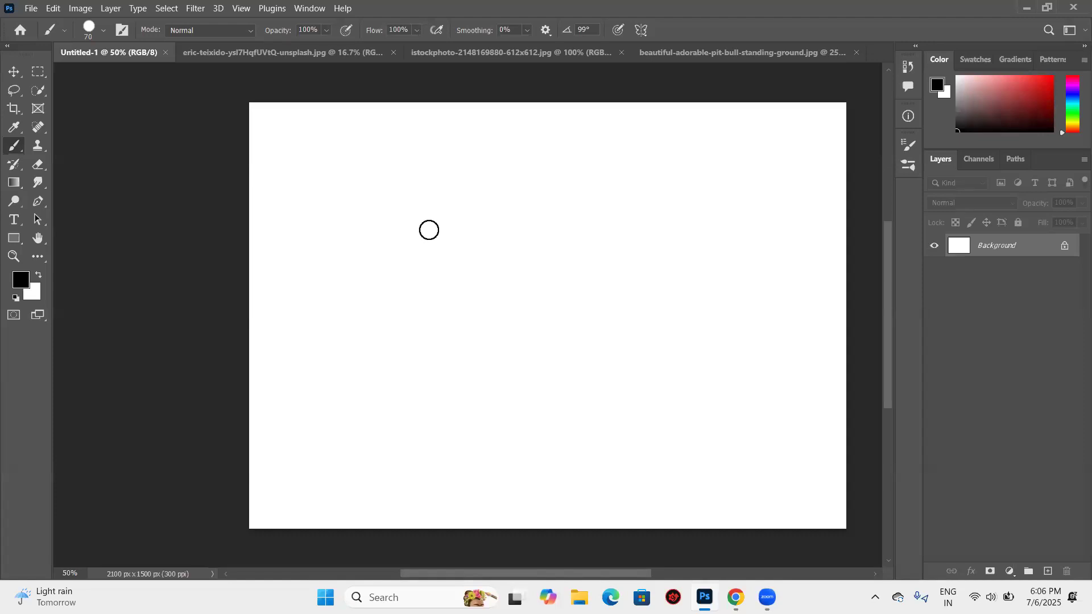
# - Paint two freehand black test strokes on the Background layer and undo both
pyautogui.press('capslock')
pyautogui.moveTo(398, 226)
pyautogui.mouseDown()
pyautogui.moveTo(485, 169)
pyautogui.moveTo(616, 363)
pyautogui.moveTo(463, 327)
pyautogui.moveTo(685, 273)
pyautogui.moveTo(608, 327)
pyautogui.moveTo(626, 295)
pyautogui.mouseUp()
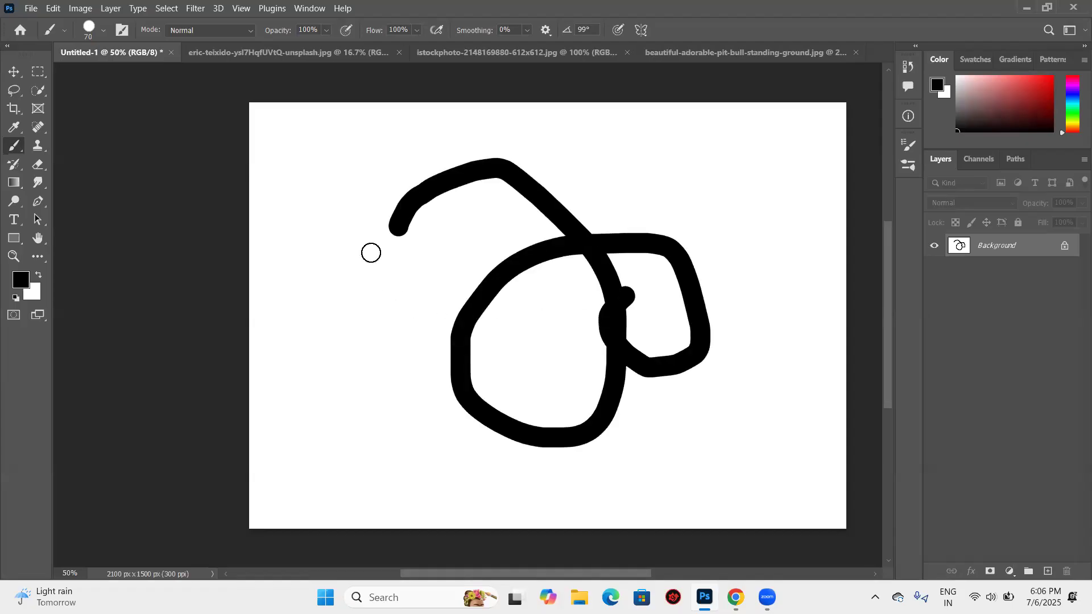
pyautogui.hotkey('ctrl', 'z')
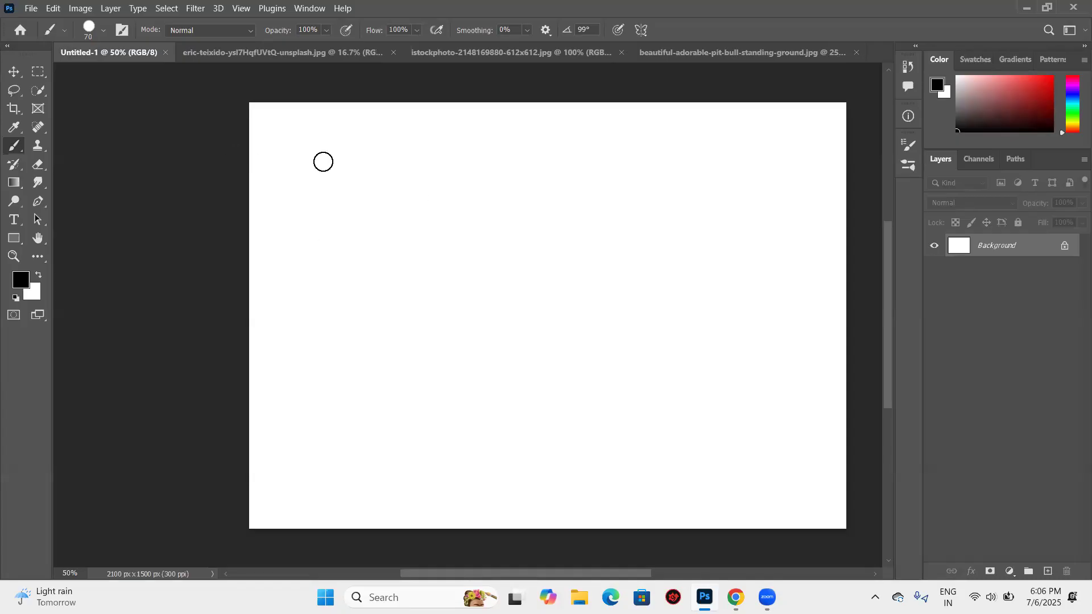
pyautogui.moveTo(317, 201)
pyautogui.mouseDown()
pyautogui.moveTo(338, 169)
pyautogui.moveTo(459, 162)
pyautogui.moveTo(490, 277)
pyautogui.moveTo(383, 279)
pyautogui.moveTo(419, 241)
pyautogui.mouseUp()
pyautogui.hotkey('ctrl', 'z')
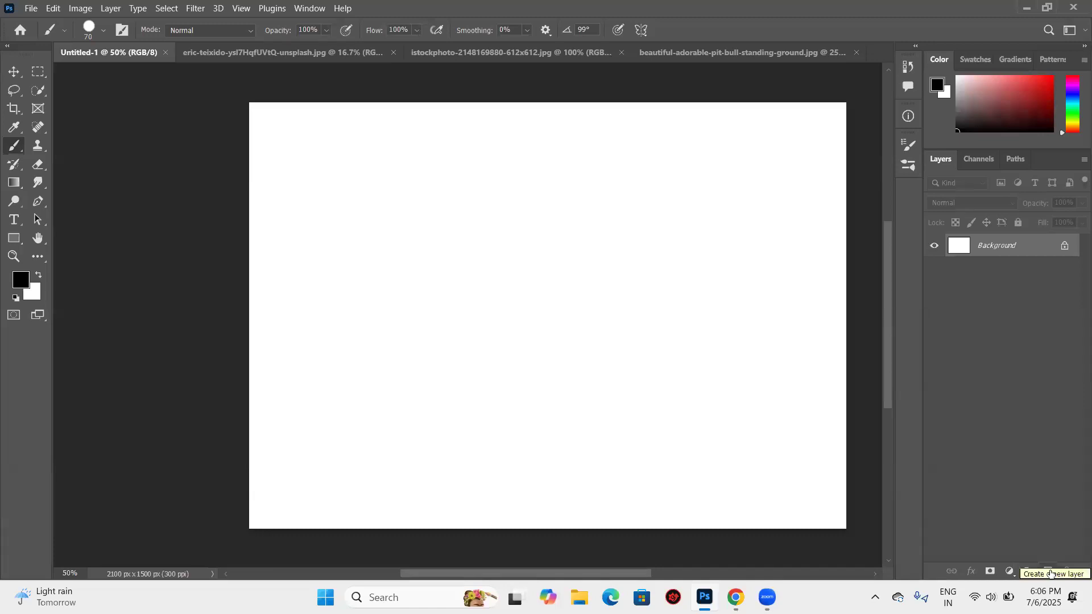
# - Add a new layer above the Background, paint a black test stroke on it, and undo the stroke
pyautogui.click(1049, 571)
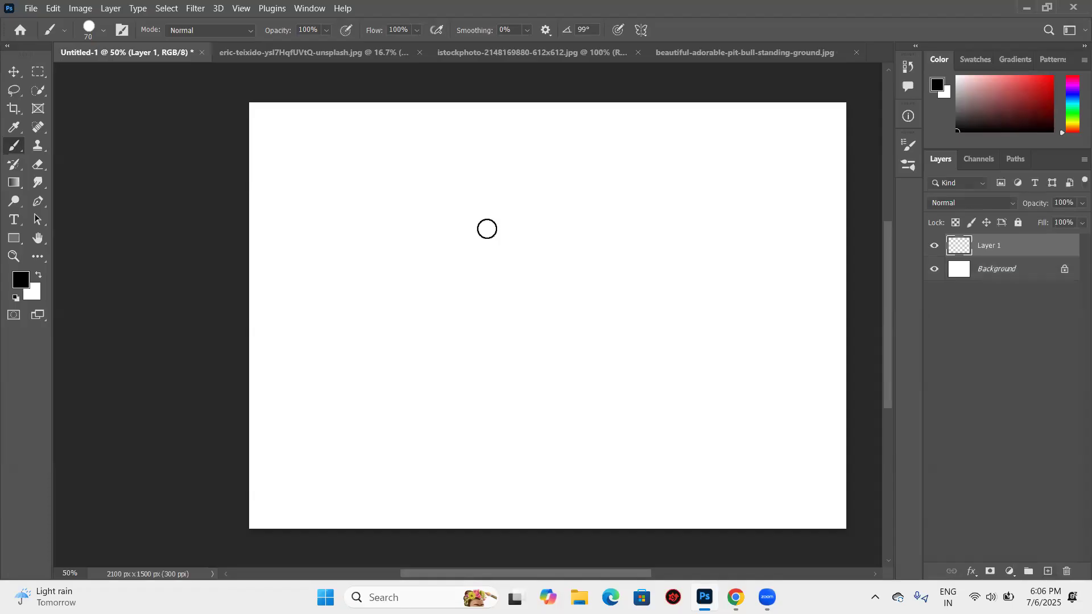
pyautogui.moveTo(326, 197)
pyautogui.mouseDown()
pyautogui.moveTo(451, 143)
pyautogui.moveTo(494, 309)
pyautogui.moveTo(517, 267)
pyautogui.moveTo(476, 339)
pyautogui.moveTo(406, 280)
pyautogui.mouseUp()
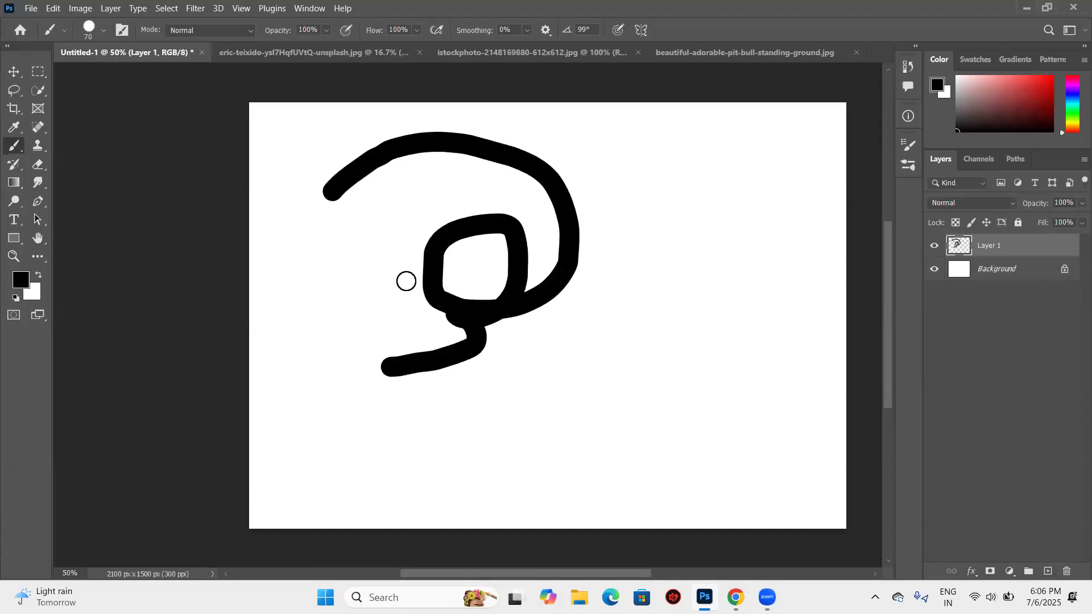
pyautogui.hotkey('ctrl', 'z')
# - Set the foreground color to blue #08aaee
pyautogui.click(20, 281)
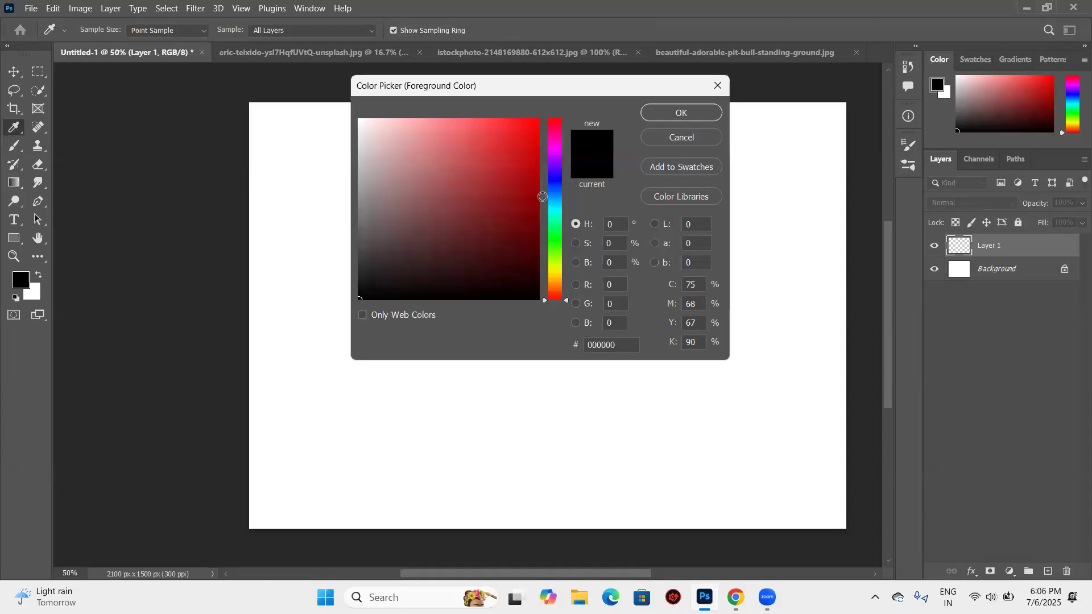
pyautogui.write('08aaee')
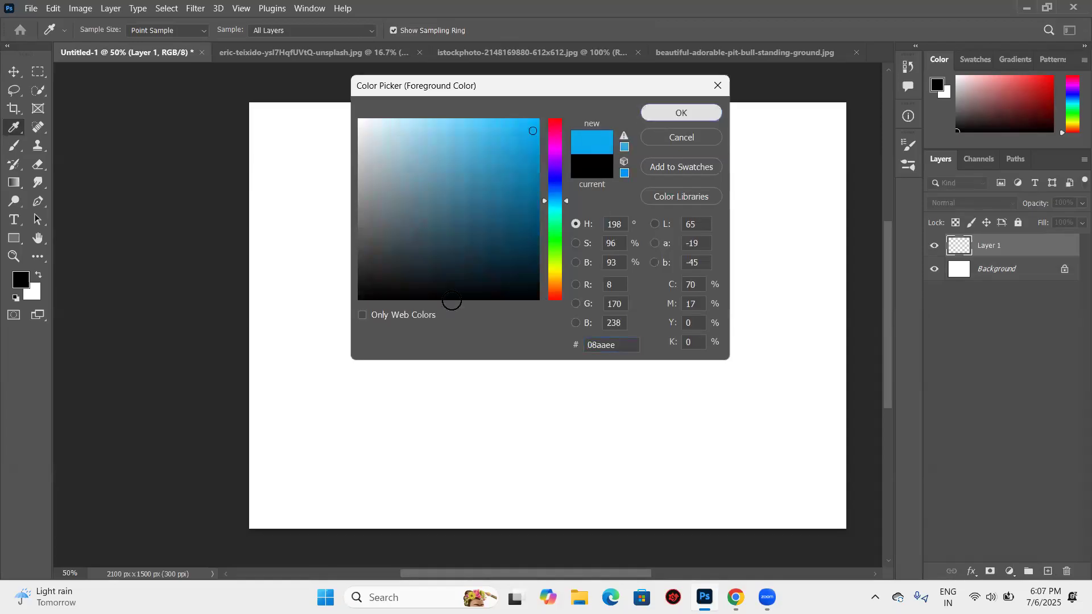
pyautogui.press('Return')
# - Paint several freehand blue test strokes on the new layer and undo all of them
pyautogui.press('b')
pyautogui.moveTo(341, 176)
pyautogui.mouseDown()
pyautogui.moveTo(604, 167)
pyautogui.moveTo(620, 194)
pyautogui.mouseUp()
pyautogui.click(634, 326)
pyautogui.moveTo(348, 266)
pyautogui.mouseDown()
pyautogui.moveTo(466, 208)
pyautogui.moveTo(551, 338)
pyautogui.moveTo(501, 330)
pyautogui.moveTo(616, 329)
pyautogui.mouseUp()
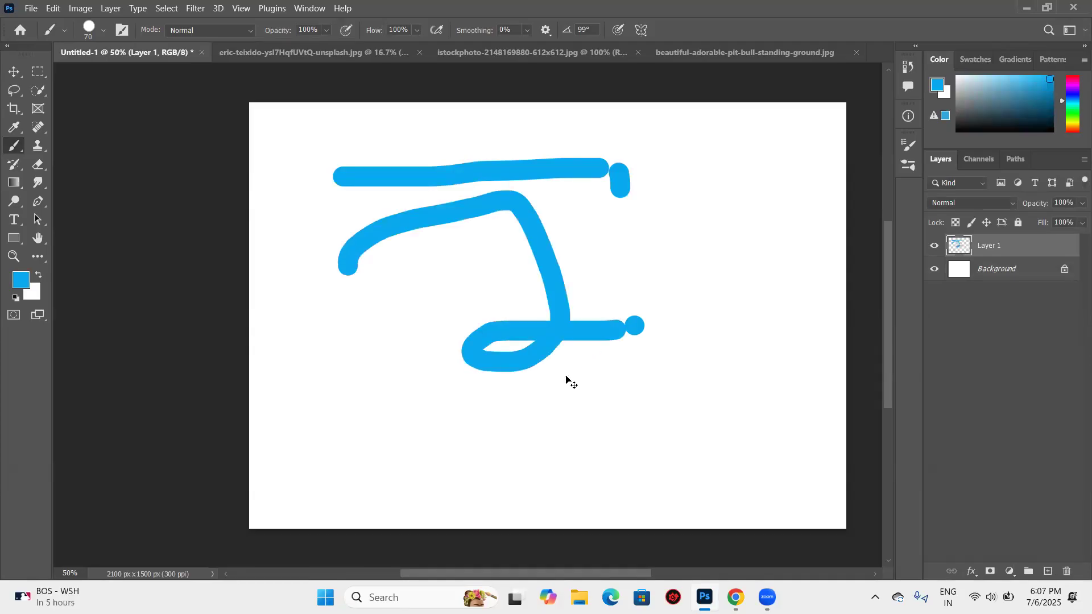
pyautogui.hotkey('ctrl', 'z')
pyautogui.hotkey('ctrl', 'z')
pyautogui.hotkey('ctrl', 'z')
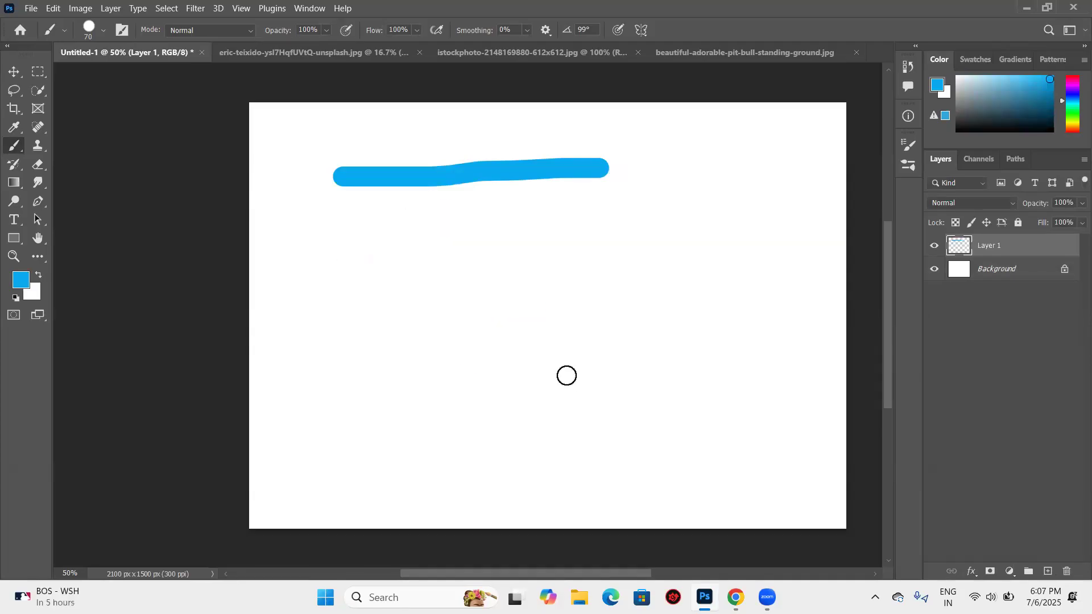
pyautogui.hotkey('ctrl', 'z')
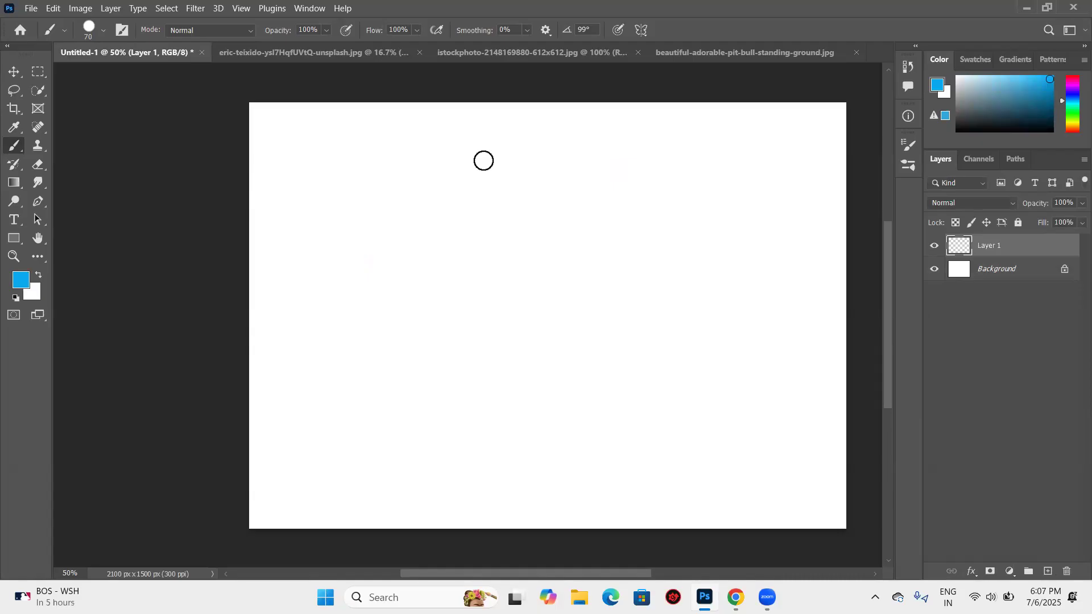
# - Save the current 70 px hard round brush as a new brush preset, including its size and tool settings but not its color
pyautogui.rightClick(467, 290)
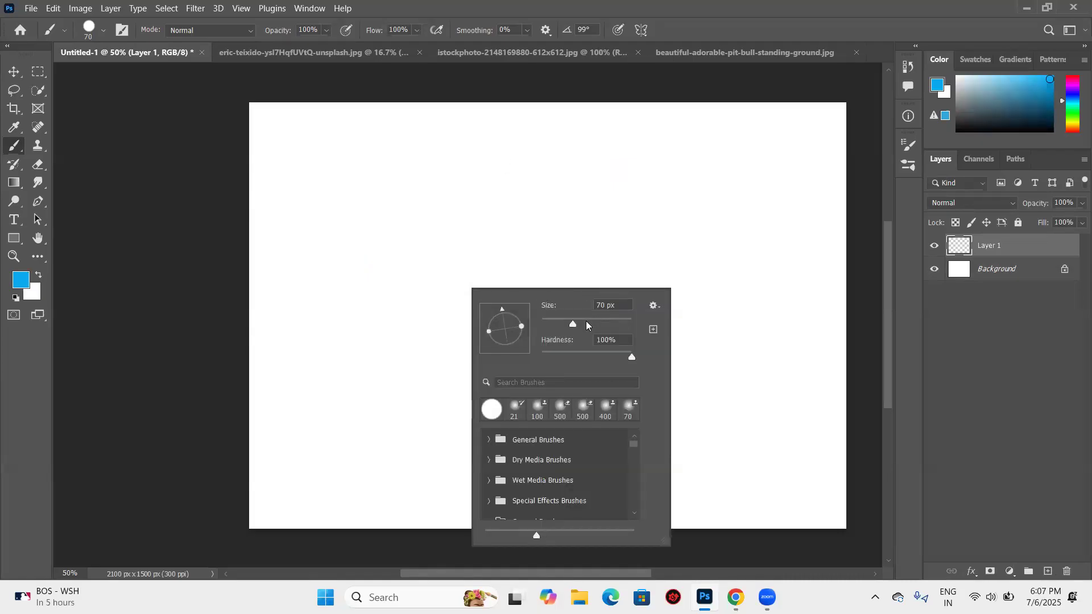
pyautogui.click(583, 218)
pyautogui.hotkey('ctrl', 'z')
pyautogui.rightClick(545, 188)
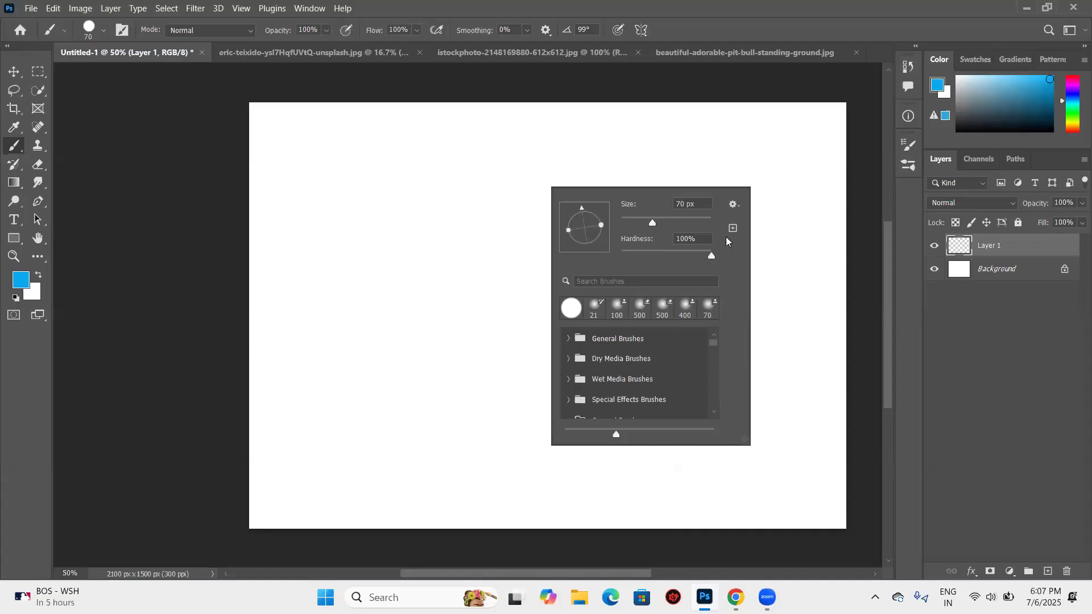
pyautogui.click(735, 208)
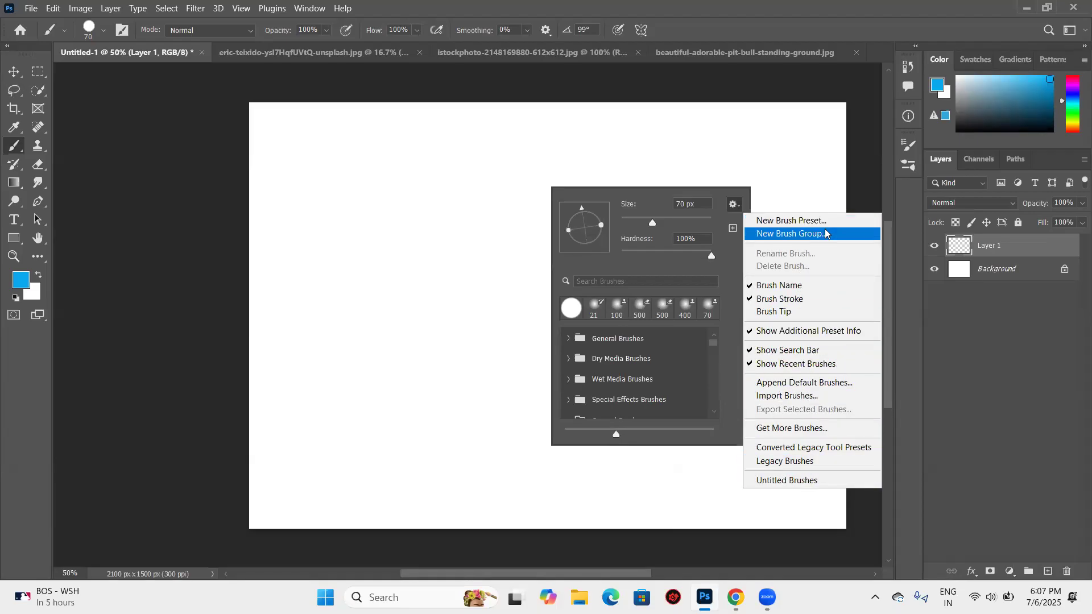
pyautogui.click(762, 222)
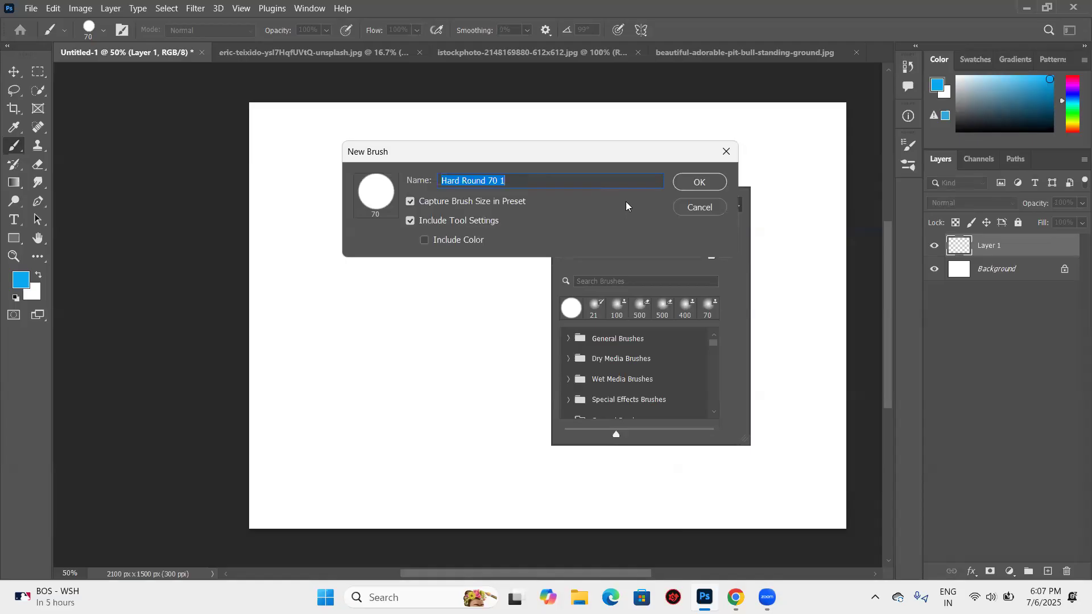
pyautogui.click(689, 183)
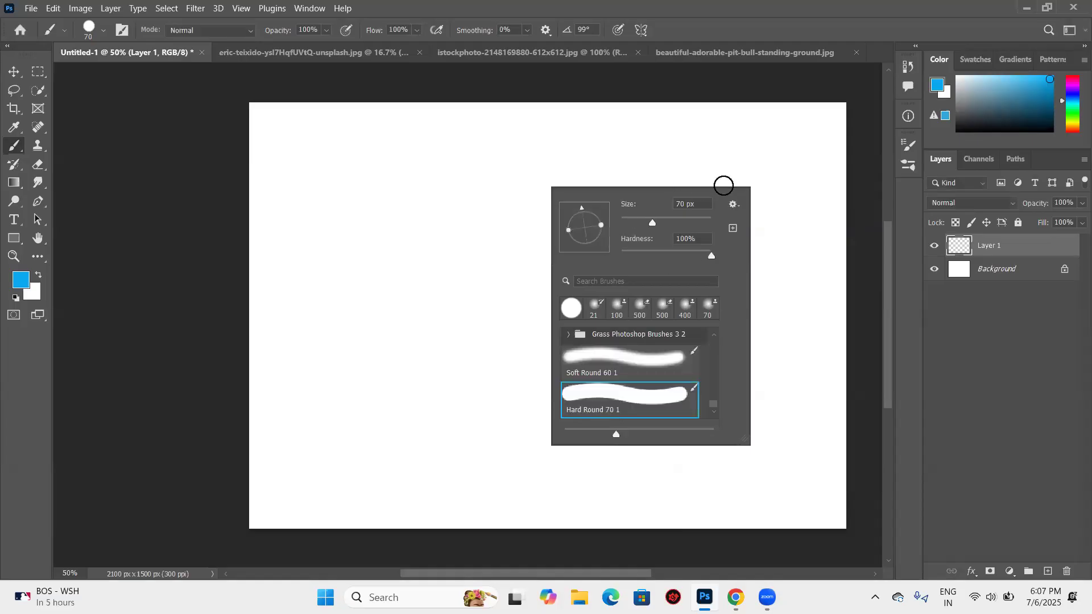
pyautogui.click(733, 204)
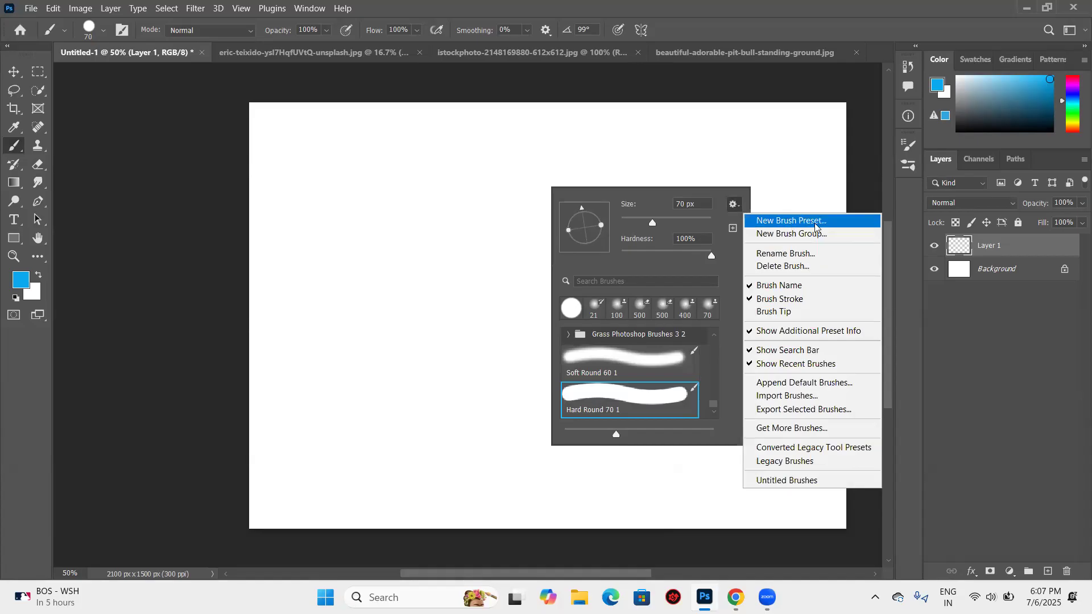
pyautogui.click(779, 184)
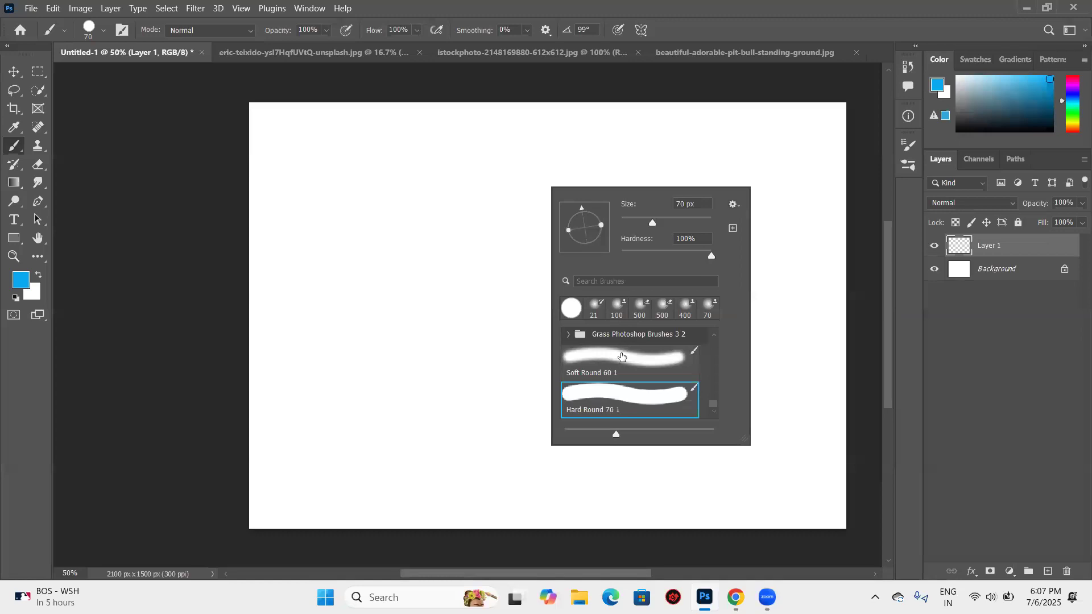
pyautogui.scroll(4, 626, 383)
pyautogui.scroll(3, 626, 383)
pyautogui.scroll(-4, 628, 380)
# - Choose the Soft Round 60 1 brush preset and set the brush size to 196 px
pyautogui.click(105, 29)
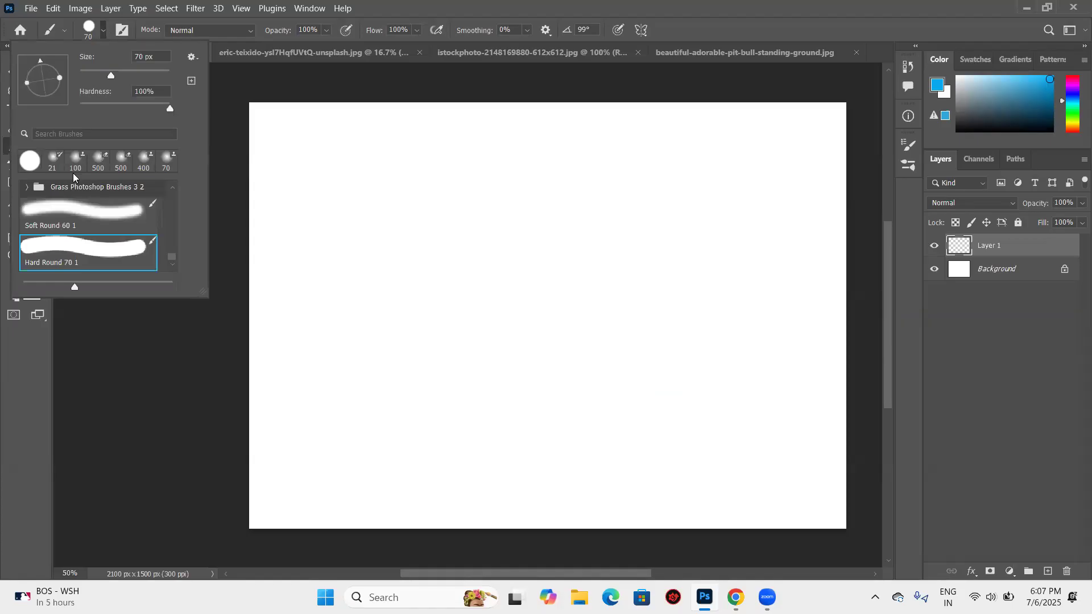
pyautogui.scroll(2, 79, 229)
pyautogui.scroll(-3, 85, 230)
pyautogui.click(55, 220)
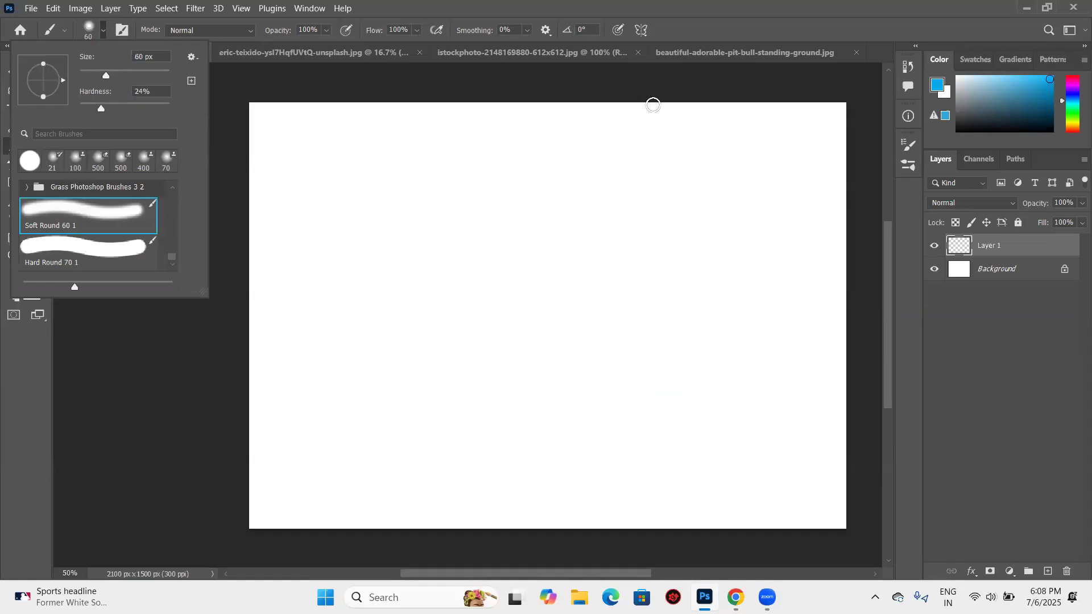
pyautogui.moveTo(103, 76)
pyautogui.mouseDown()
pyautogui.moveTo(159, 84)
pyautogui.moveTo(76, 81)
pyautogui.mouseUp()
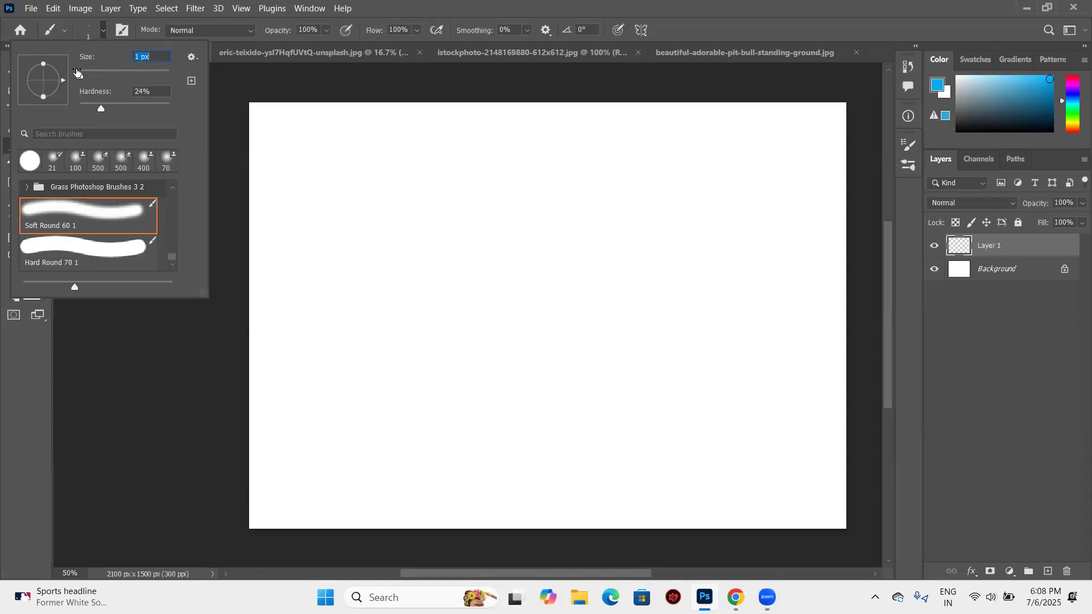
pyautogui.click(141, 76)
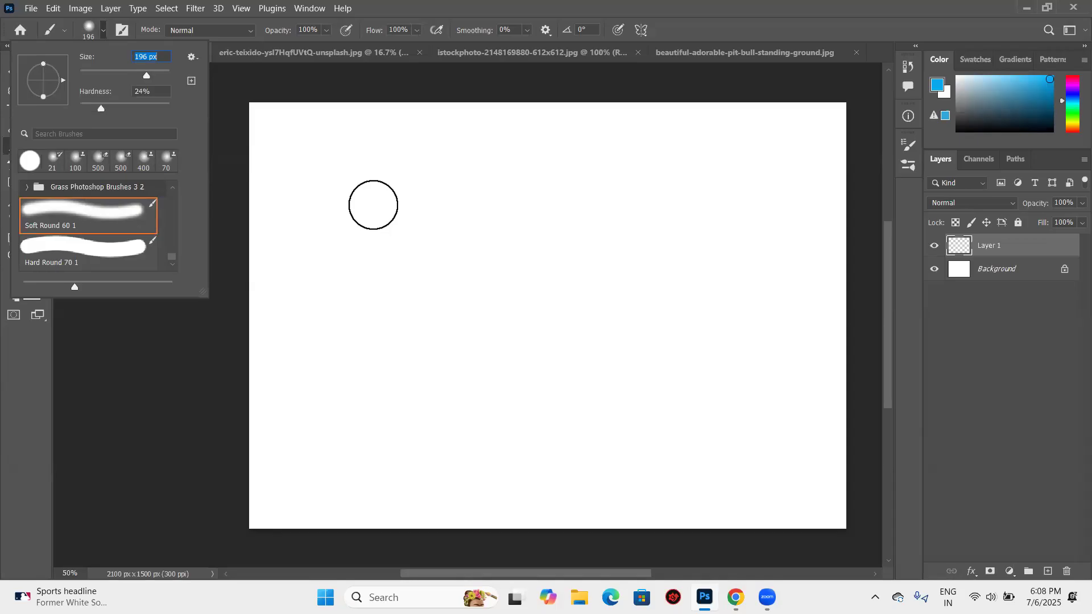
pyautogui.write('[[[[[[[')
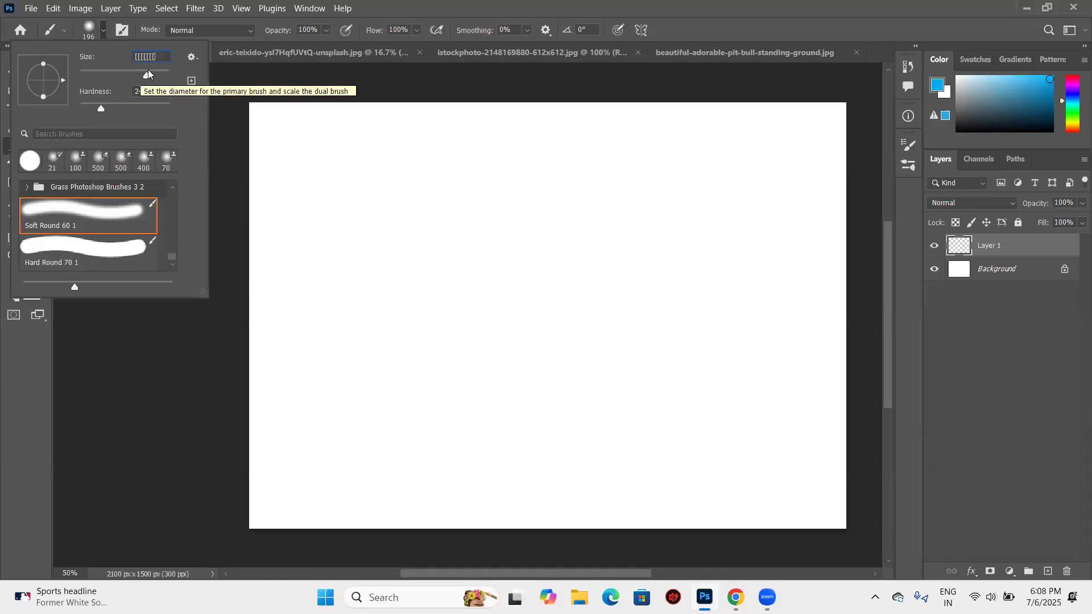
pyautogui.write('[[[')
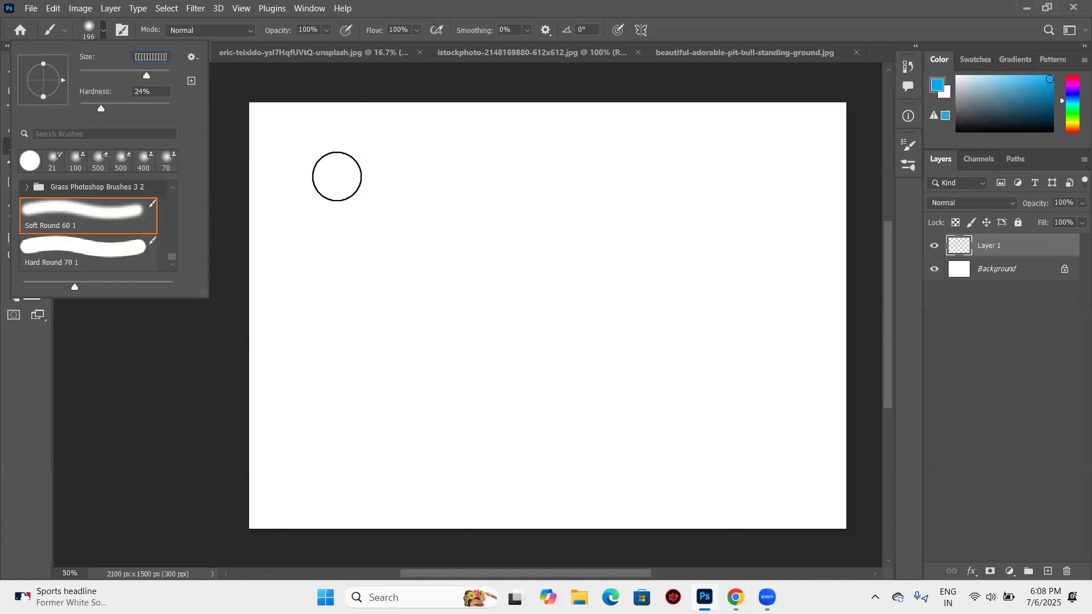
pyautogui.press('BackSpace')
pyautogui.press('BackSpace')
pyautogui.press('BackSpace')
pyautogui.press('BackSpace')
pyautogui.press('BackSpace')
pyautogui.press('BackSpace')
pyautogui.press('BackSpace')
pyautogui.press('BackSpace')
pyautogui.press('BackSpace')
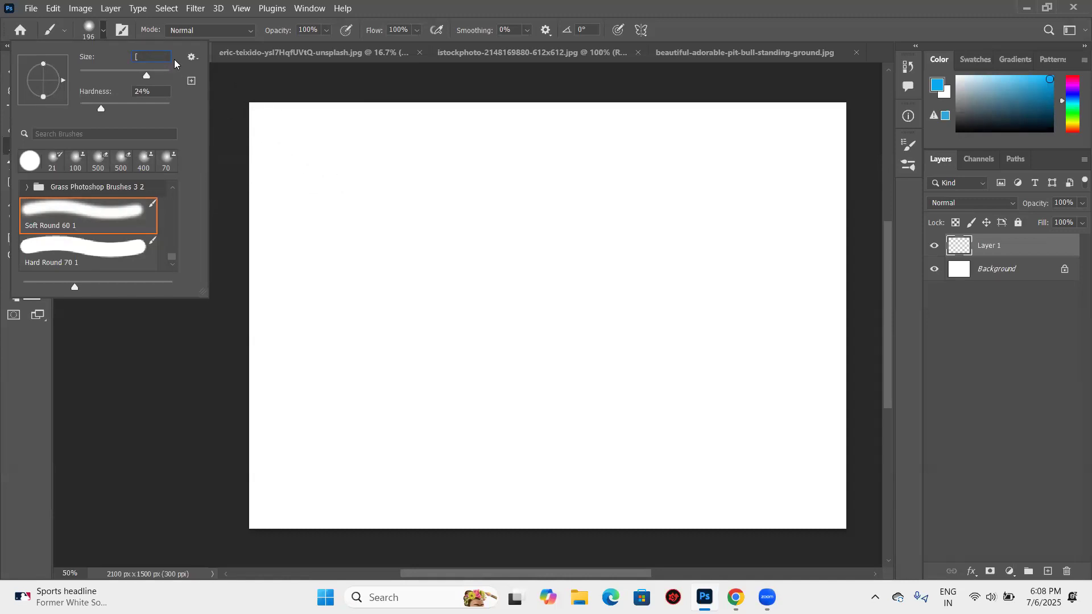
pyautogui.write('[[[[[[[[[[')
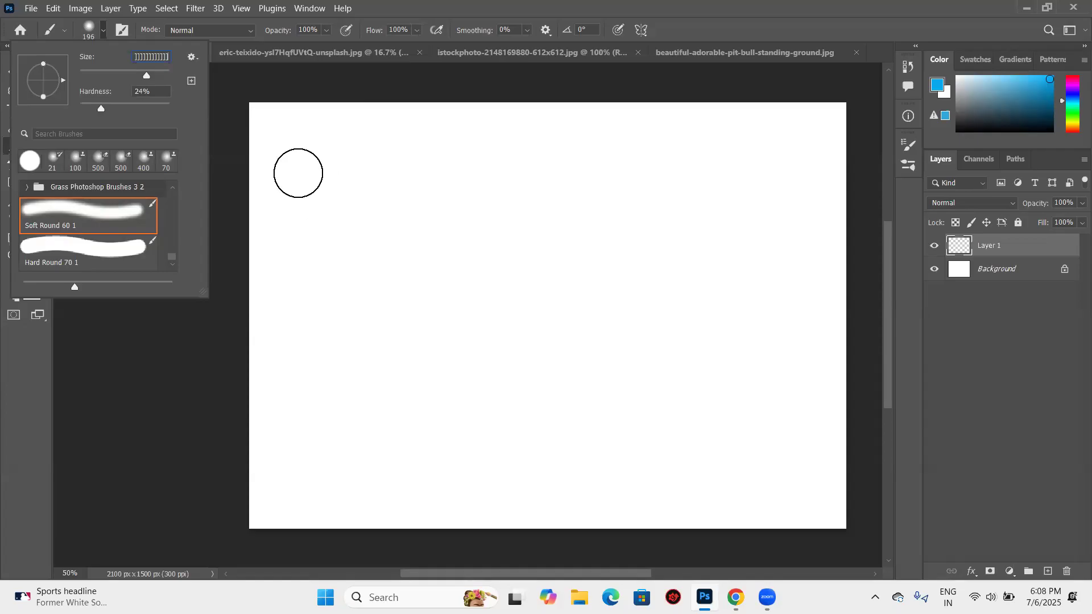
pyautogui.click(146, 75)
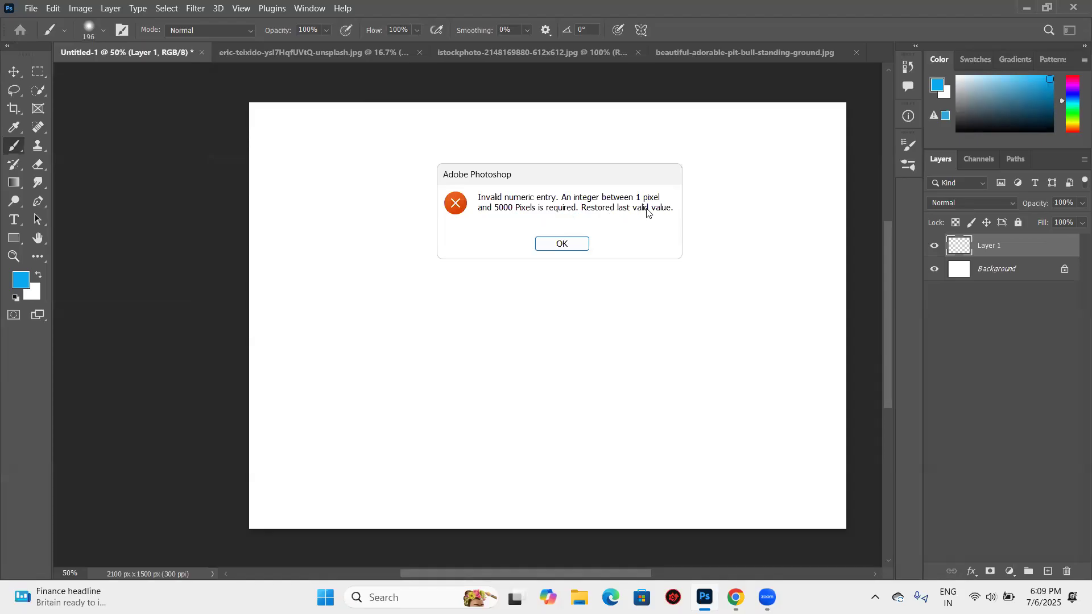
pyautogui.click(560, 244)
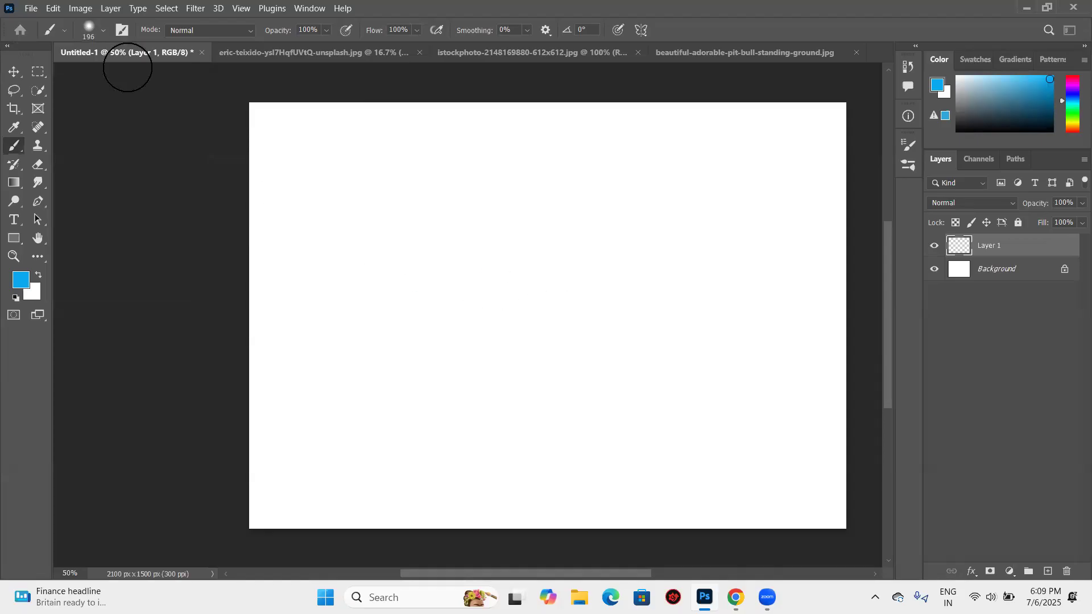
# - Set the soft brush's size to 5000 px and paint one blue dab covering most of the canvas
pyautogui.click(106, 32)
pyautogui.moveTo(151, 75)
pyautogui.mouseDown()
pyautogui.moveTo(91, 75)
pyautogui.moveTo(202, 82)
pyautogui.mouseUp()
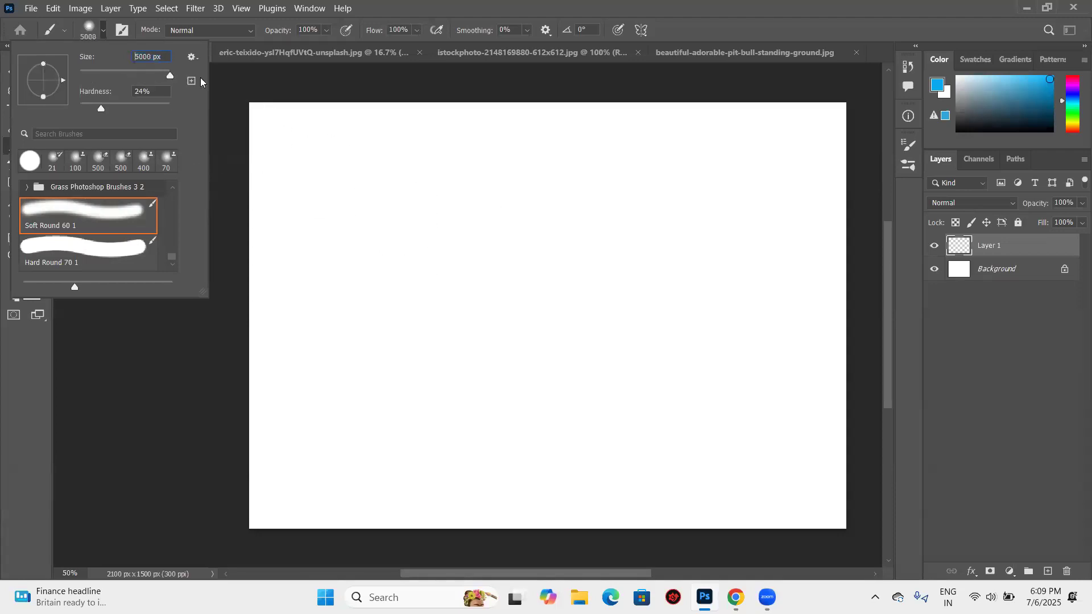
pyautogui.click(373, 175)
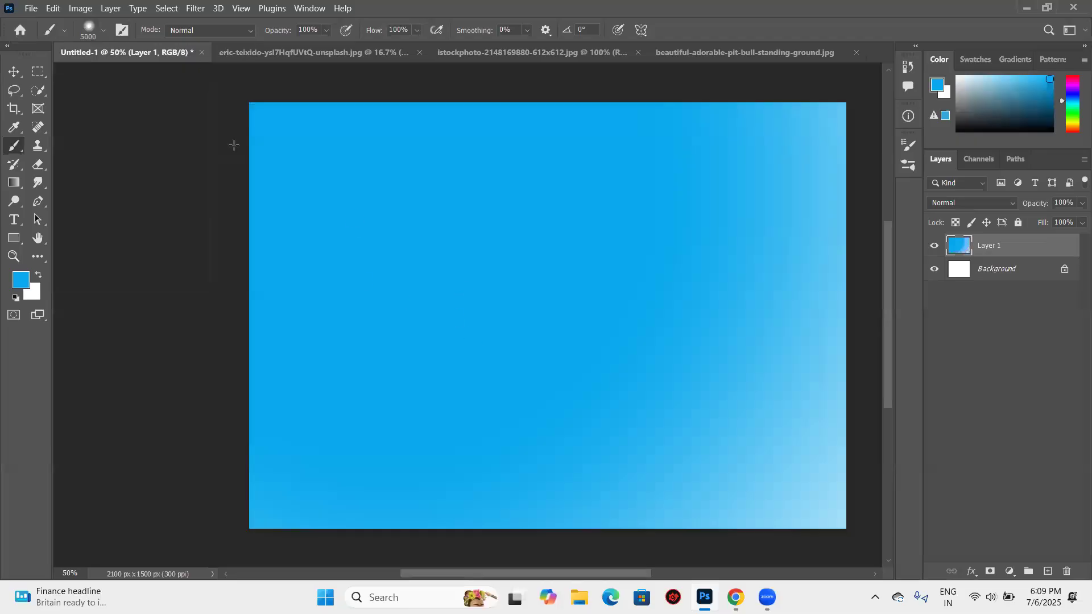
# - Delete the blue-painted layer and add a new empty layer above the Background
pyautogui.click(103, 30)
pyautogui.moveTo(170, 75); pyautogui.dragTo(111, 77)
pyautogui.hotkey('ctrl', 'z')
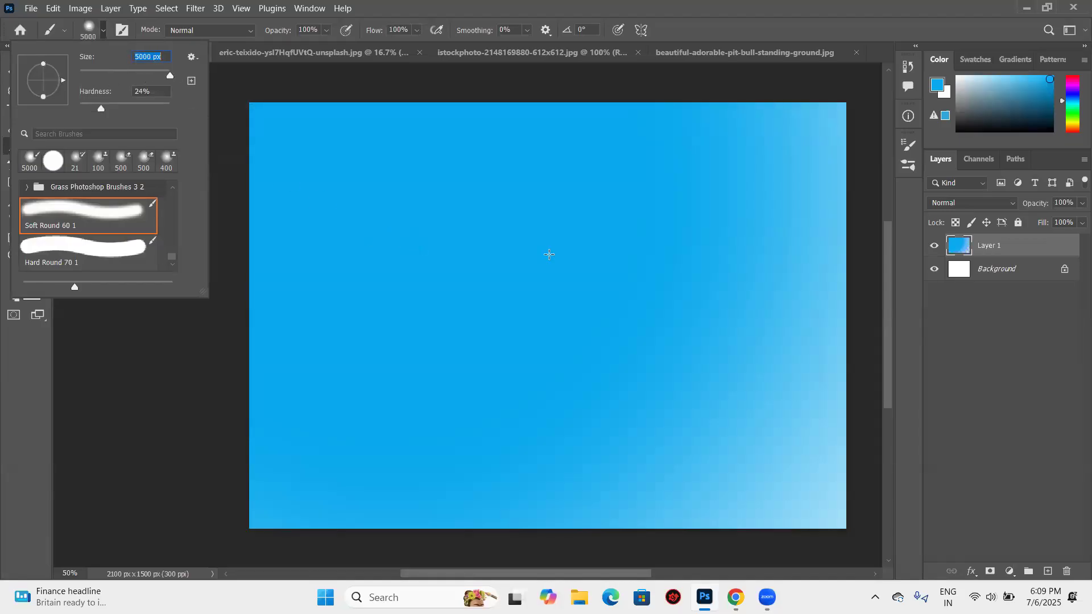
pyautogui.moveTo(1072, 246)
pyautogui.mouseDown()
pyautogui.moveTo(1057, 563)
pyautogui.moveTo(1066, 571)
pyautogui.mouseUp()
pyautogui.click(1047, 572)
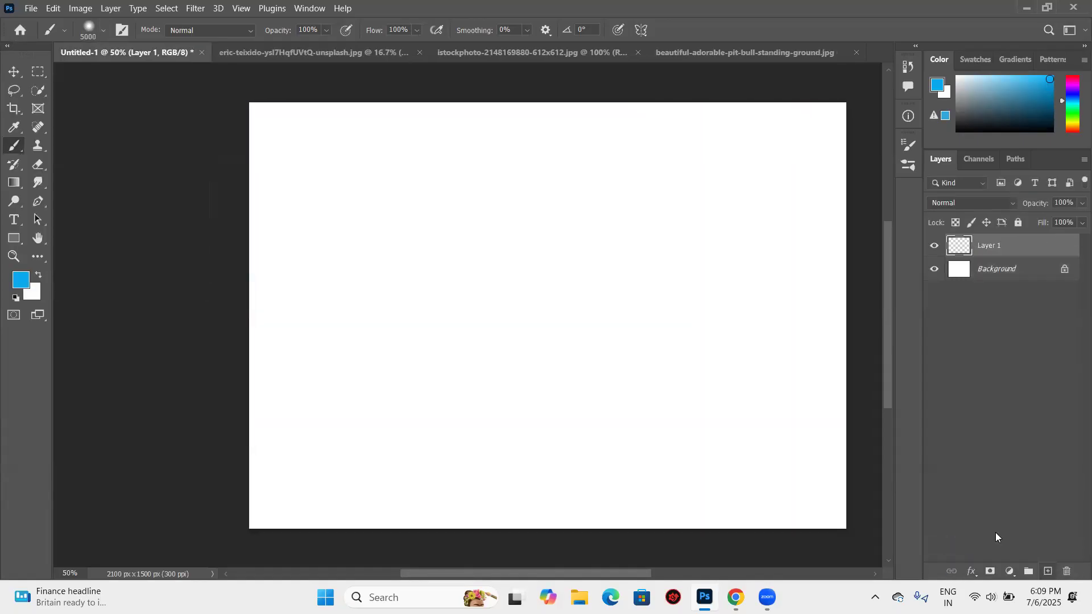
# - Choose the Hard Round 70 1 brush preset at 70 px
pyautogui.click(103, 31)
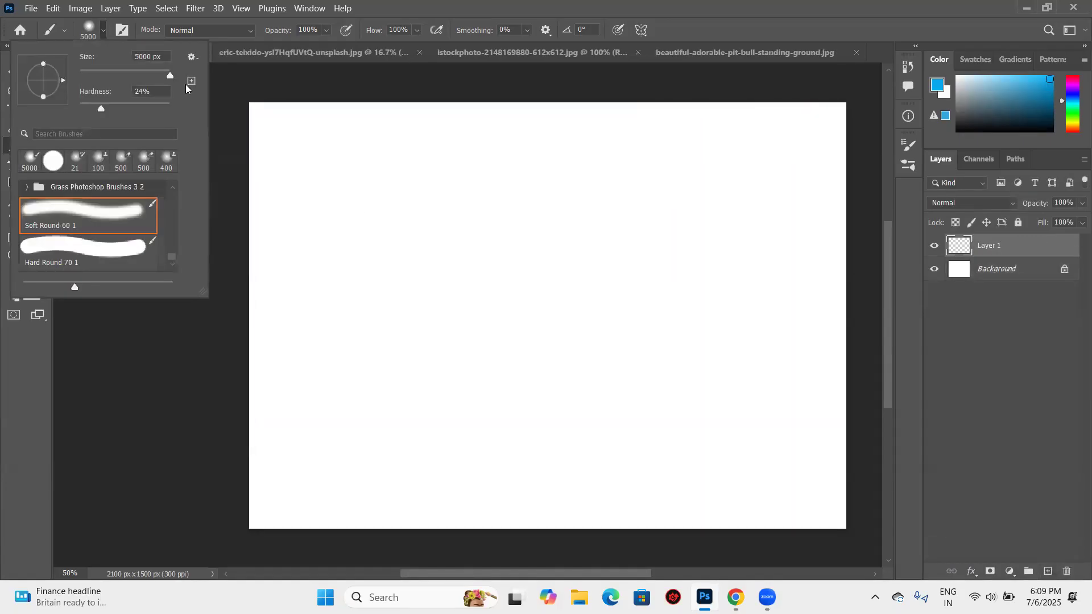
pyautogui.click(118, 72)
pyautogui.click(94, 246)
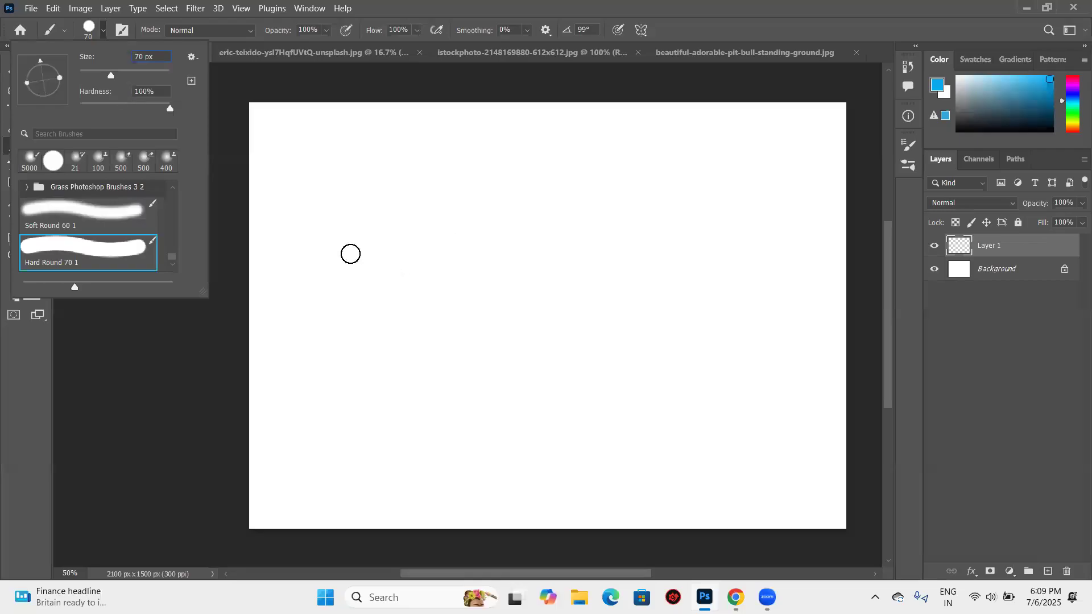
# - Set the brush hardness to 0% and paint a soft-edged wavy blue stroke across the upper-left half of the canvas
pyautogui.moveTo(169, 109); pyautogui.dragTo(82, 112)
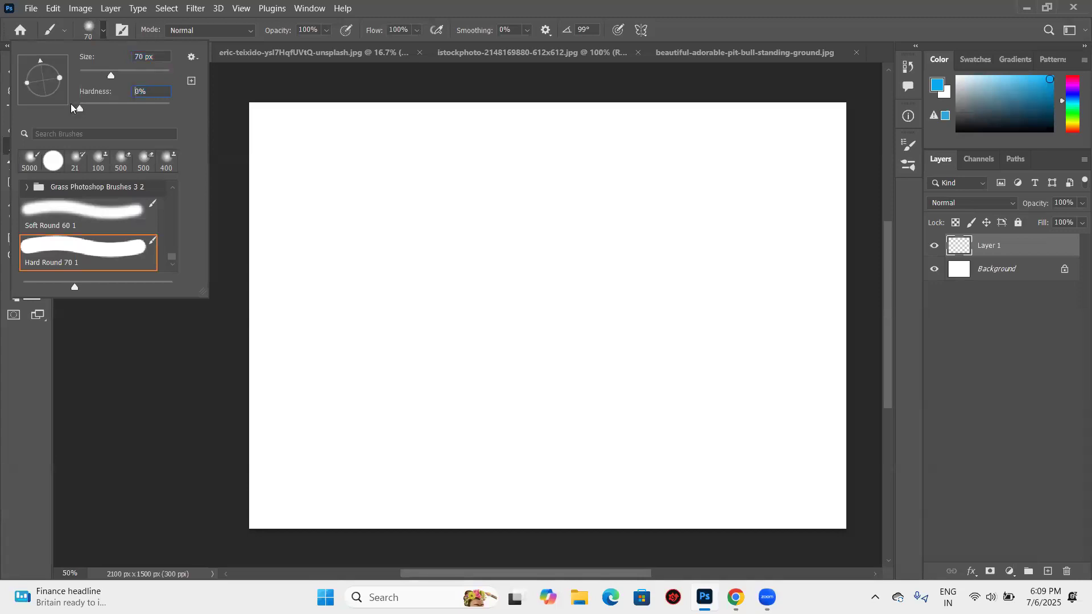
pyautogui.click(283, 183)
pyautogui.moveTo(280, 190)
pyautogui.mouseDown()
pyautogui.moveTo(343, 221)
pyautogui.moveTo(348, 312)
pyautogui.moveTo(415, 168)
pyautogui.moveTo(458, 165)
pyautogui.mouseUp()
pyautogui.moveTo(421, 250)
pyautogui.mouseDown()
pyautogui.moveTo(401, 327)
pyautogui.moveTo(448, 323)
pyautogui.moveTo(502, 179)
pyautogui.moveTo(538, 214)
pyautogui.moveTo(514, 311)
pyautogui.mouseUp()
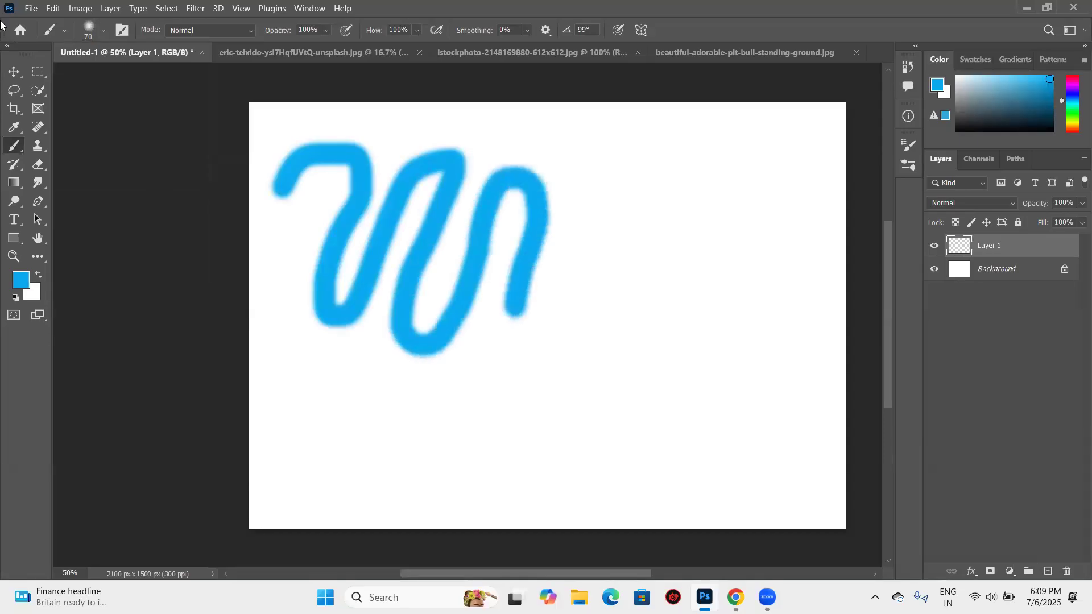
# - Set the brush hardness to 100% and paint a sharp-edged curved stroke to the right of the soft wavy one
pyautogui.click(97, 31)
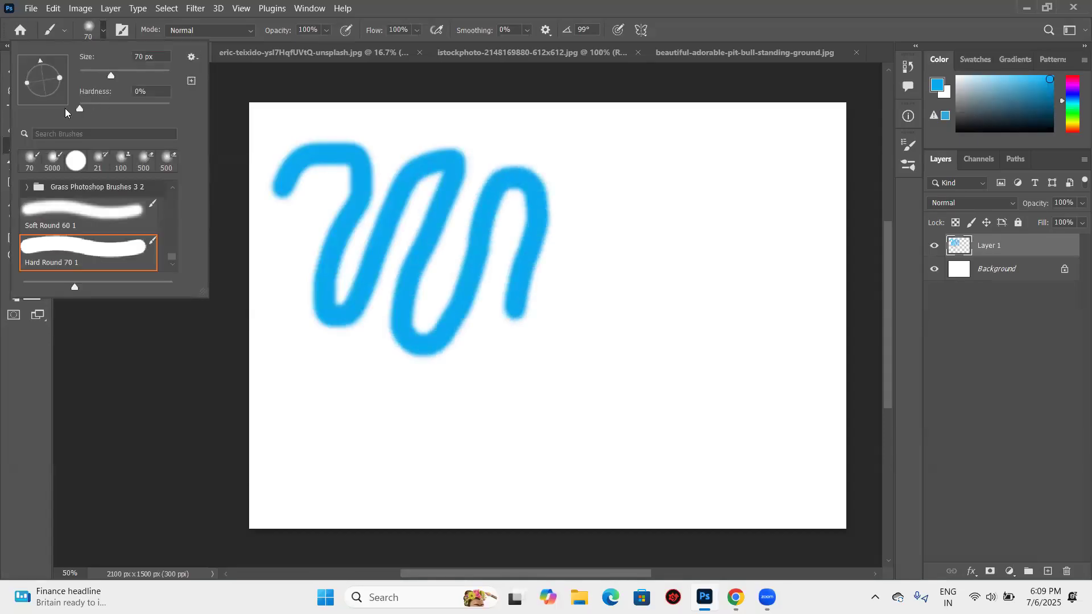
pyautogui.moveTo(79, 108); pyautogui.dragTo(291, 148)
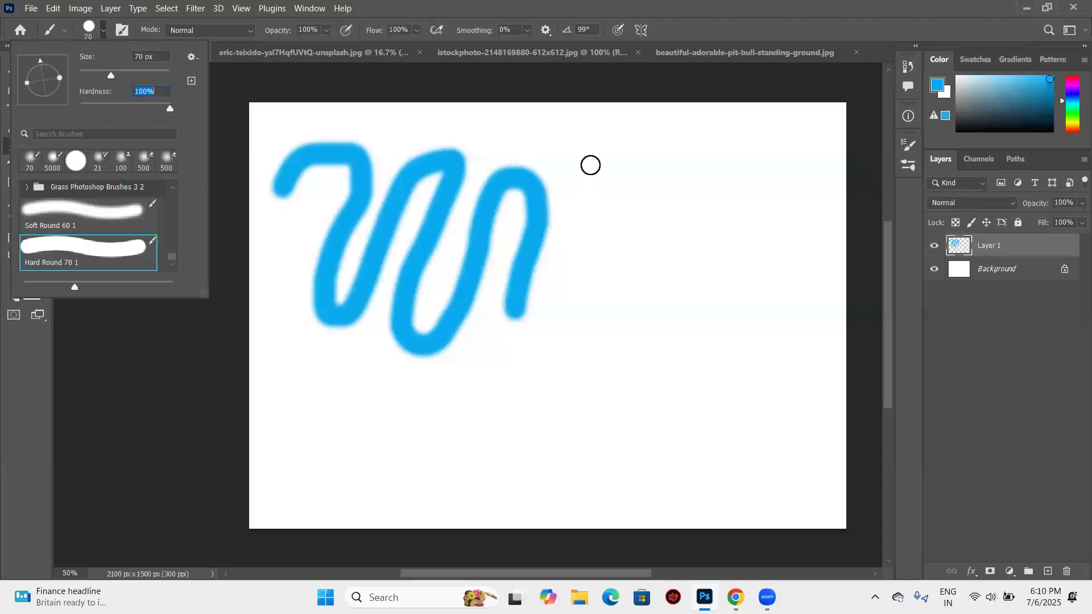
pyautogui.moveTo(590, 164)
pyautogui.mouseDown()
pyautogui.moveTo(632, 197)
pyautogui.moveTo(630, 245)
pyautogui.moveTo(571, 330)
pyautogui.moveTo(567, 370)
pyautogui.moveTo(595, 387)
pyautogui.moveTo(636, 349)
pyautogui.moveTo(666, 173)
pyautogui.mouseUp()
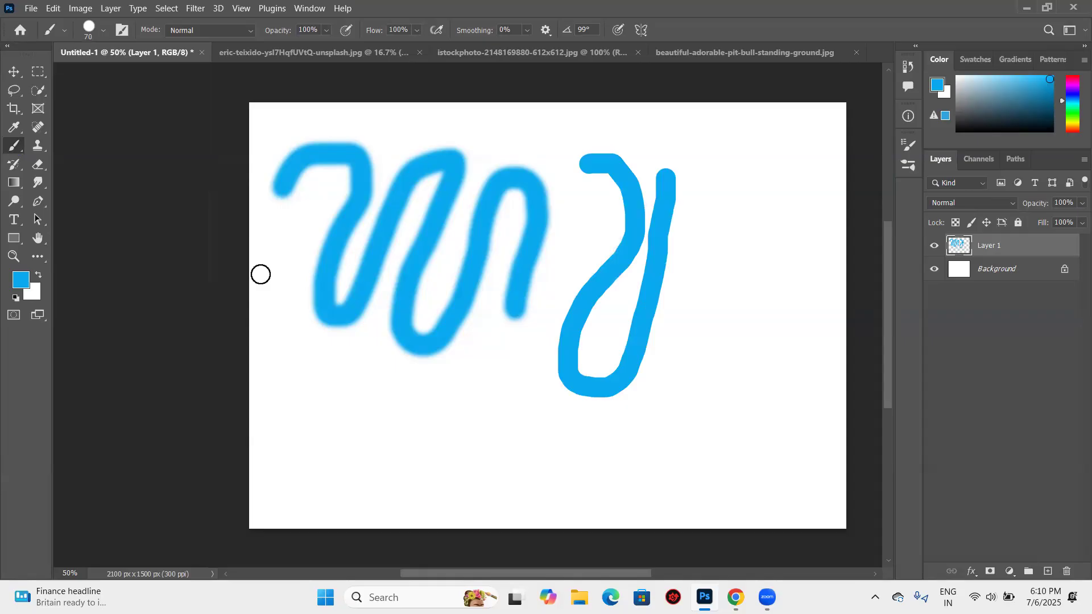
# - Undo the soft and hard brush strokes on Layer 1
pyautogui.hotkey('ctrl', 'z')
pyautogui.hotkey('ctrl', 'z')
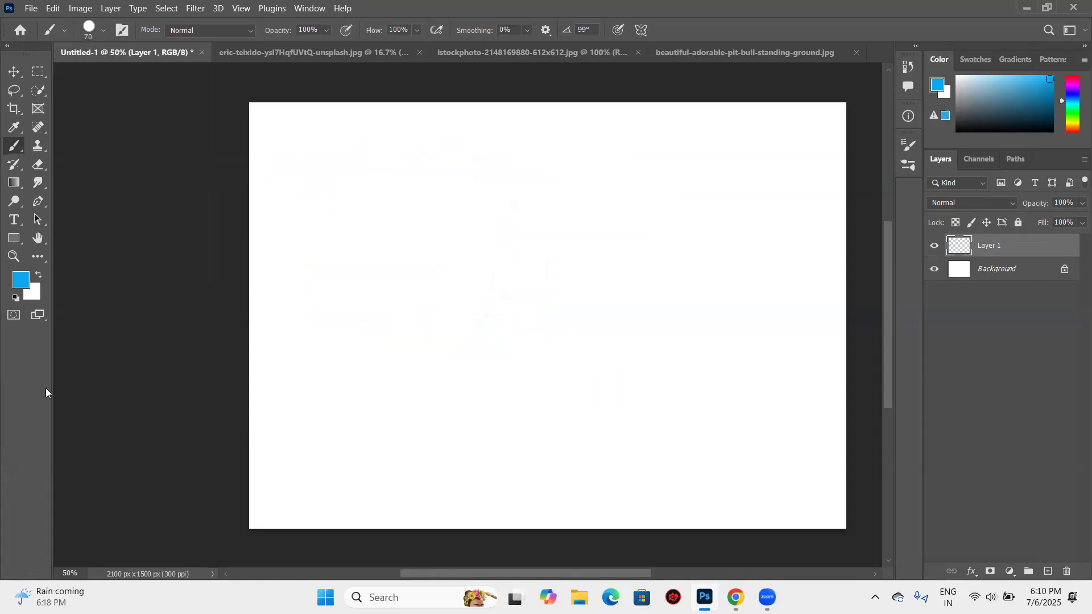
# - Enlarge the hard brush to 1000 px and test it with a single blue dab, undoing the dab
pyautogui.press(']')
pyautogui.press(']')
pyautogui.press(']')
pyautogui.press(']')
pyautogui.press(']')
pyautogui.press(']')
pyautogui.press(']')
pyautogui.press(']')
pyautogui.press(']')
pyautogui.click(435, 269)
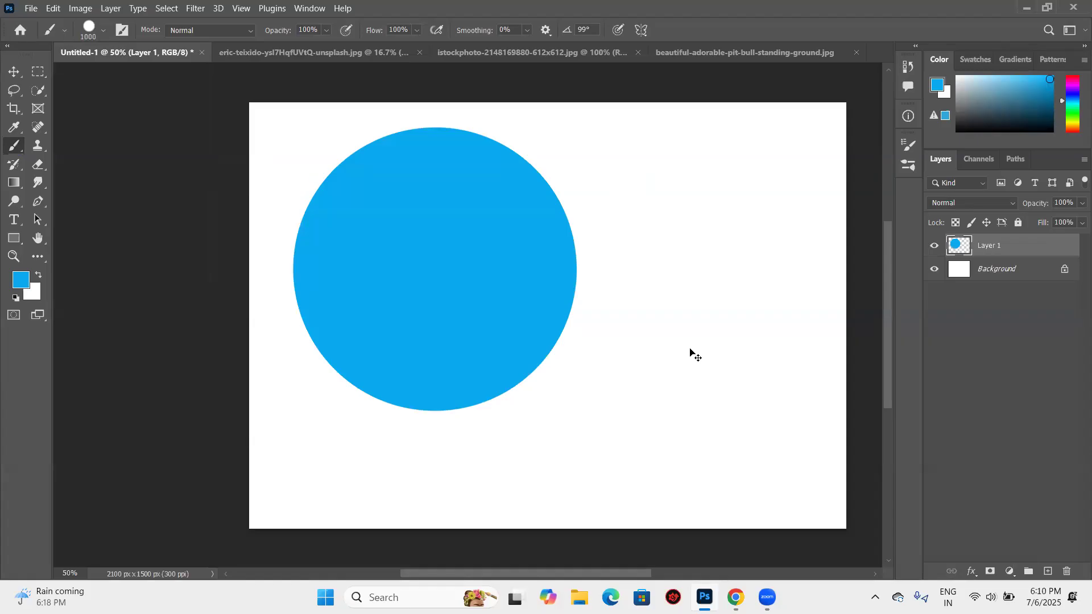
pyautogui.hotkey('ctrl', 'z')
# - Set the 1000 px brush's hardness to 0% and paint three overlapping soft blue dabs near the canvas center
pyautogui.click(103, 30)
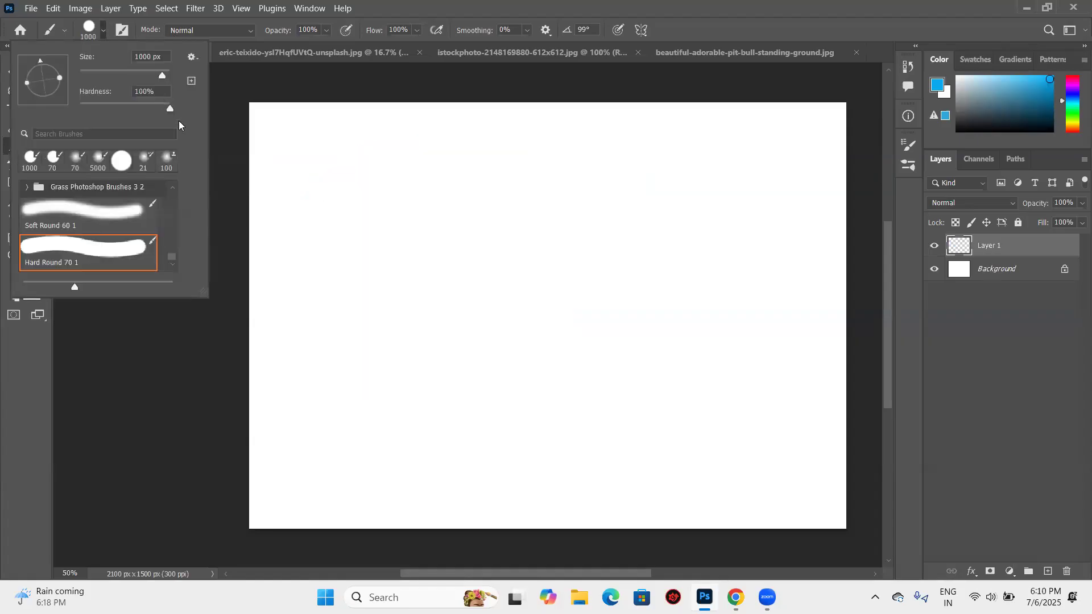
pyautogui.moveTo(162, 112); pyautogui.dragTo(48, 111)
pyautogui.click(454, 275)
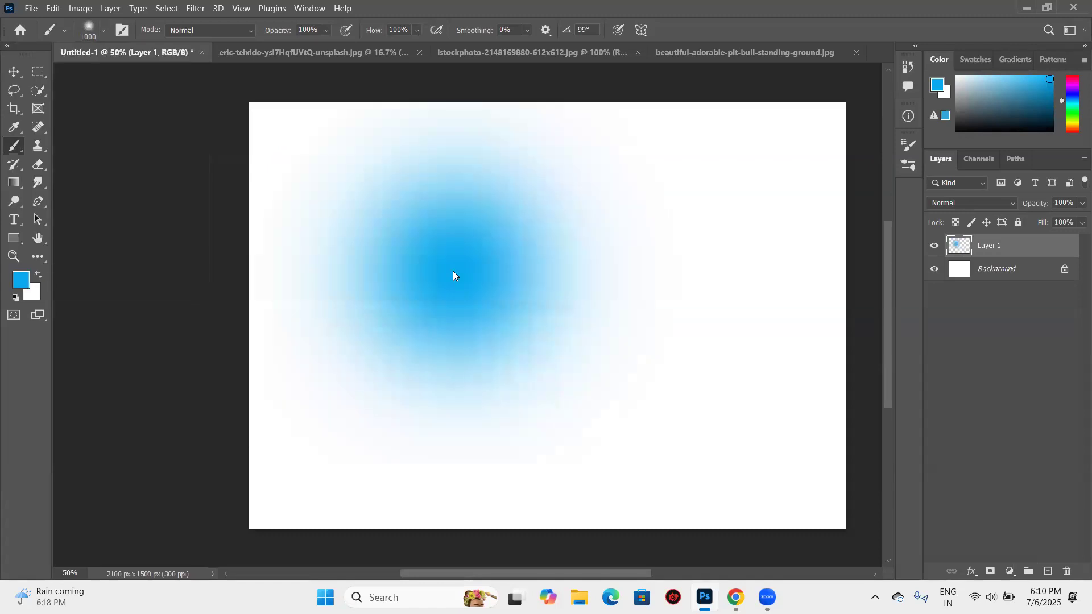
pyautogui.click(505, 235)
pyautogui.click(550, 349)
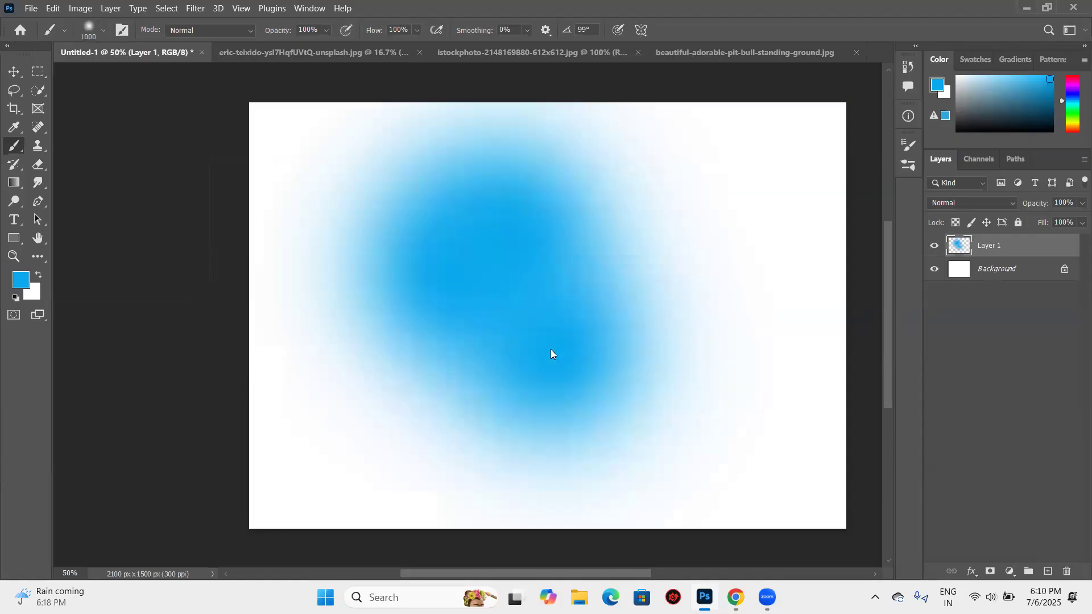
# - Reduce the brush size stepwise to 125 px and undo the three soft blue dabs
pyautogui.press('[')
pyautogui.press('[')
pyautogui.press('[')
pyautogui.press('[')
pyautogui.press('[')
pyautogui.press('[')
pyautogui.press('[')
pyautogui.press('[')
pyautogui.press('[')
pyautogui.press(']')
pyautogui.press(']')
pyautogui.press(']')
pyautogui.press('[')
pyautogui.press('[')
pyautogui.press('[')
pyautogui.hotkey('ctrl', 'z')
pyautogui.hotkey('ctrl', 'z')
pyautogui.hotkey('ctrl', 'z')
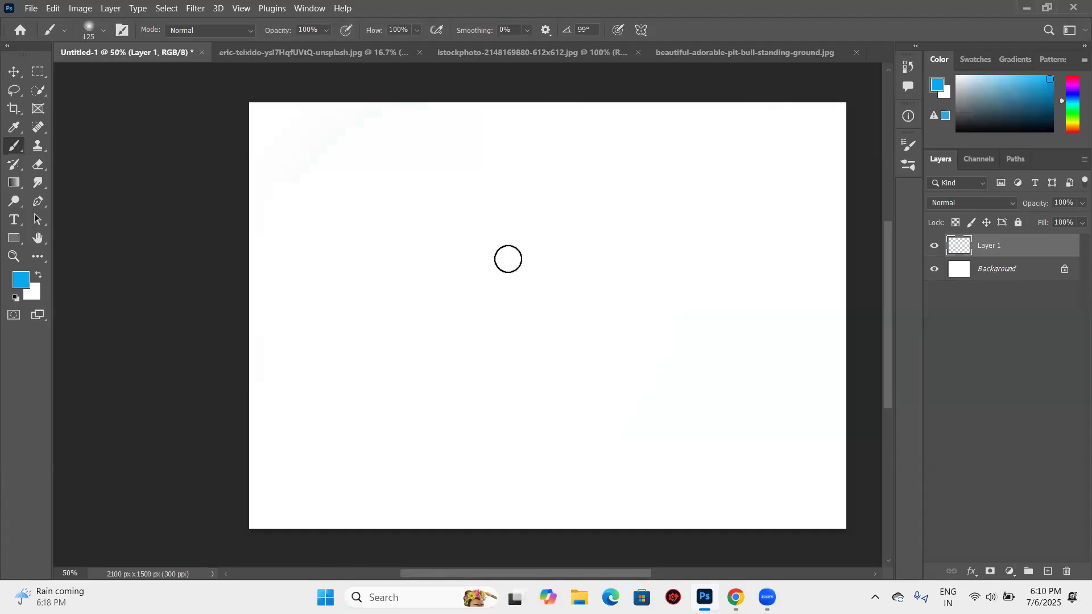
# - Raise the brush hardness to 65% and test it with a single blue dab, undoing the dab
pyautogui.click(102, 30)
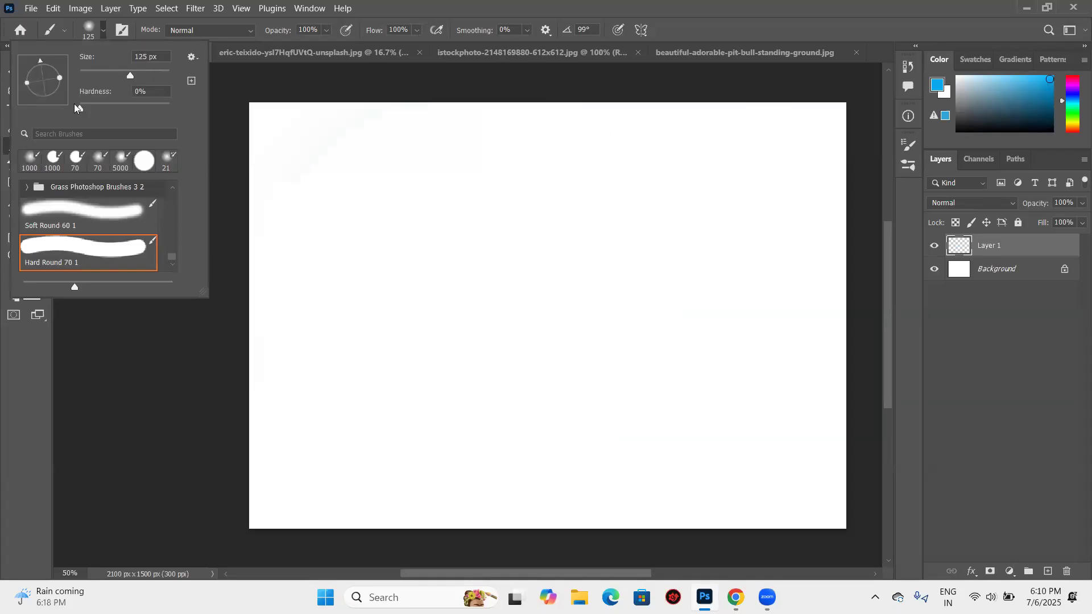
pyautogui.moveTo(78, 104); pyautogui.dragTo(139, 107)
pyautogui.click(309, 177)
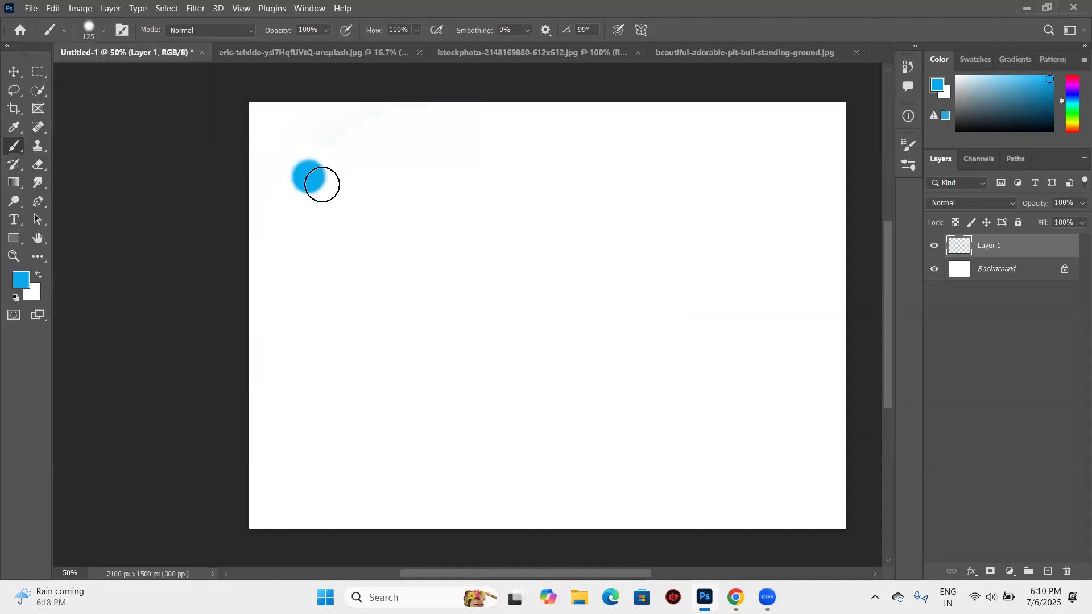
pyautogui.hotkey('ctrl', 'z')
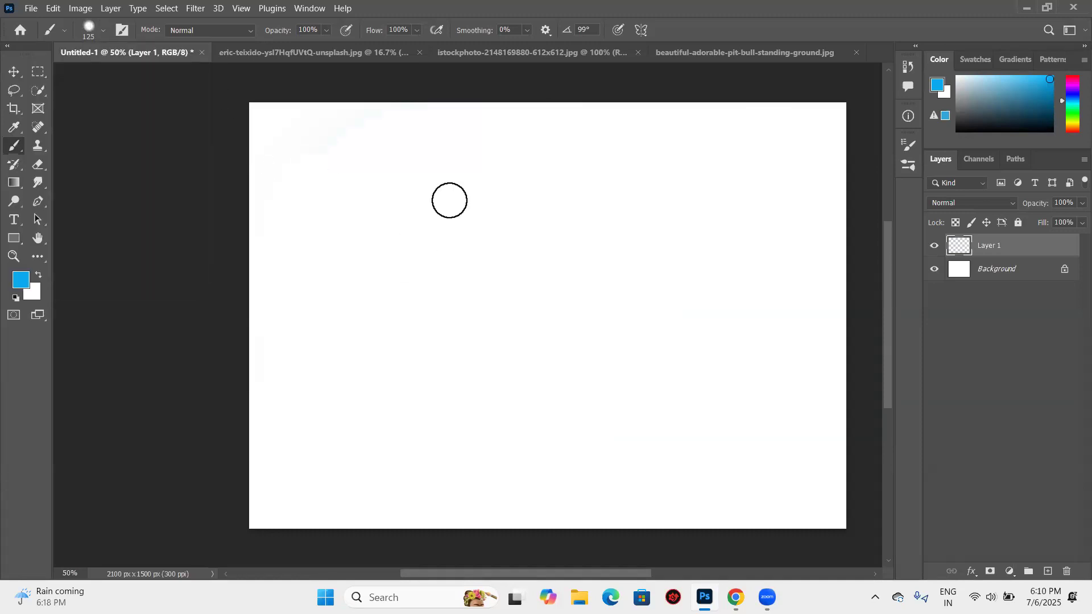
# - Adjust the brush interactively on the canvas to a diameter of 240 px and a hardness of 100%
pyautogui.press('alt')
pyautogui.rightClick(335, 252)
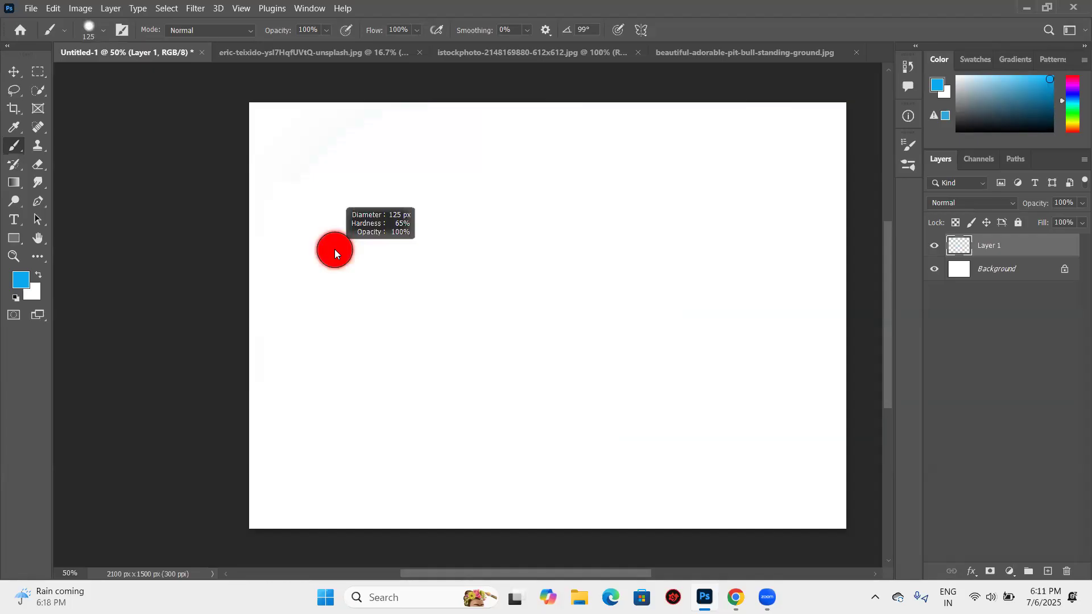
pyautogui.moveTo(334, 249)
pyautogui.mouseDown()
pyautogui.moveTo(507, 263)
pyautogui.moveTo(354, 285)
pyautogui.moveTo(287, 277)
pyautogui.mouseUp()
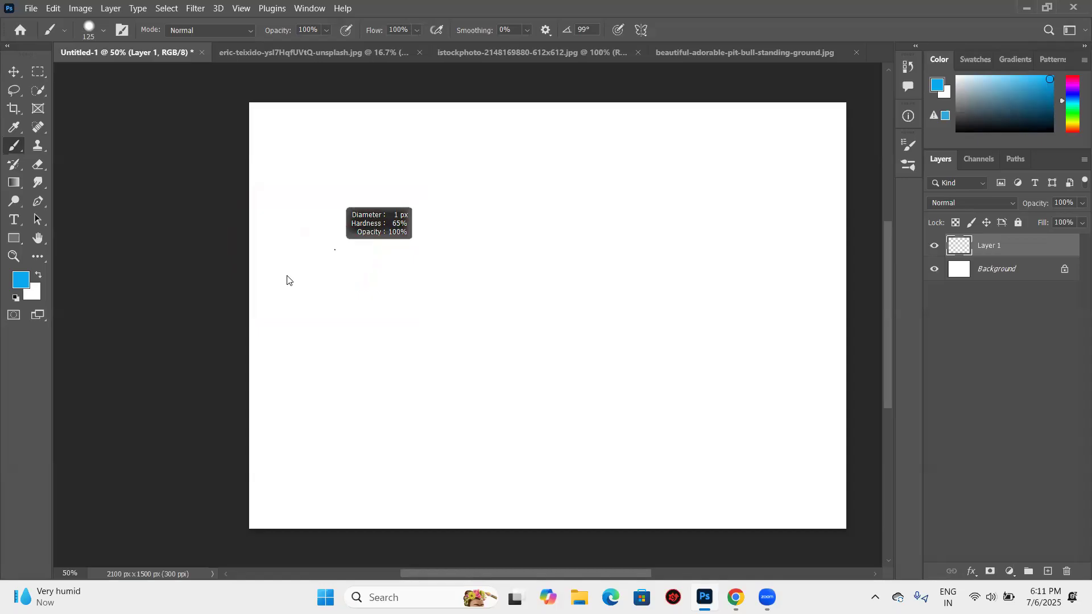
pyautogui.moveTo(287, 280)
pyautogui.mouseDown()
pyautogui.moveTo(480, 298)
pyautogui.moveTo(332, 295)
pyautogui.moveTo(328, 251)
pyautogui.moveTo(355, 140)
pyautogui.mouseUp()
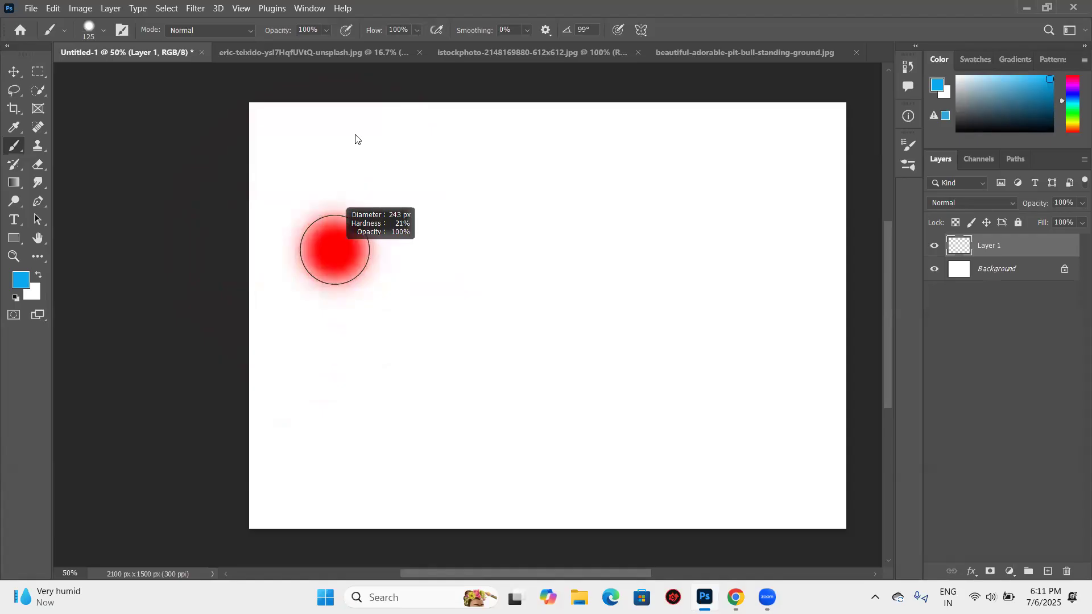
pyautogui.moveTo(355, 138); pyautogui.dragTo(355, 143)
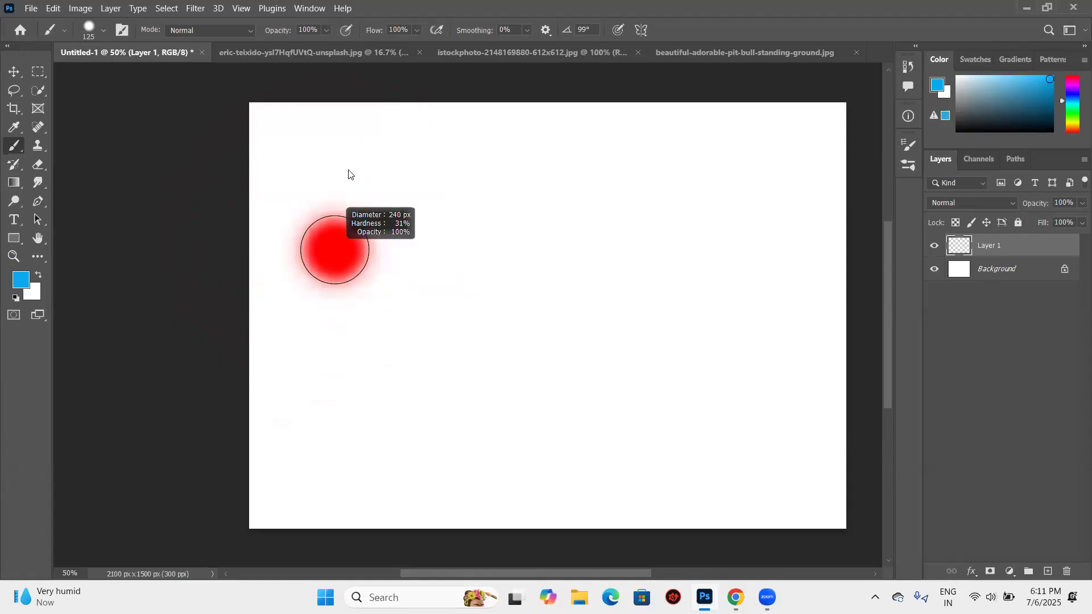
pyautogui.moveTo(331, 222); pyautogui.dragTo(315, 459)
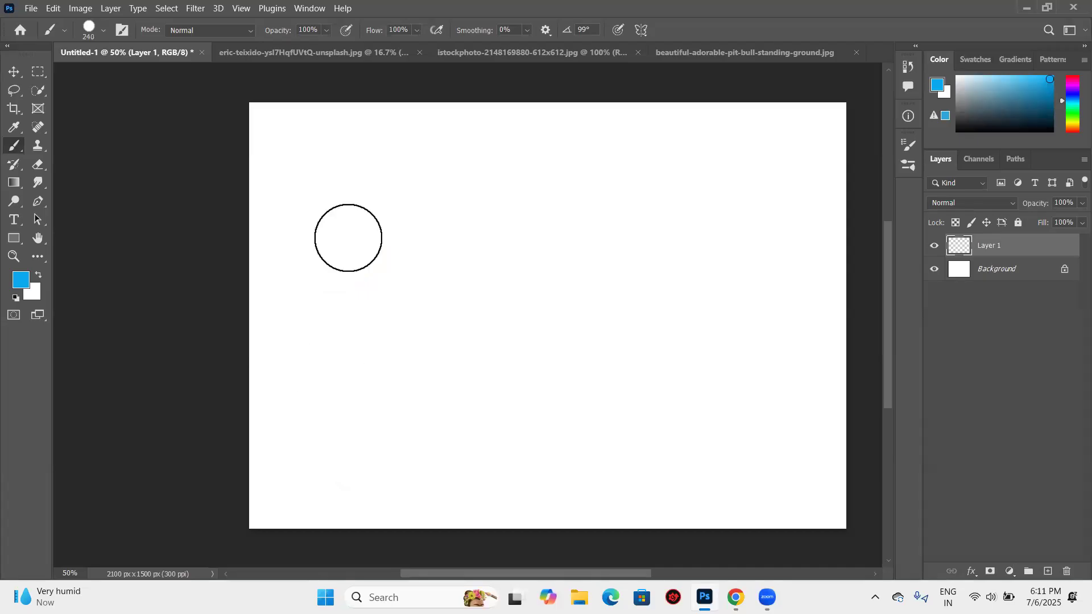
# - Paint a hard blue dab and a thick winding stroke beside it, and undo both
pyautogui.click(348, 238)
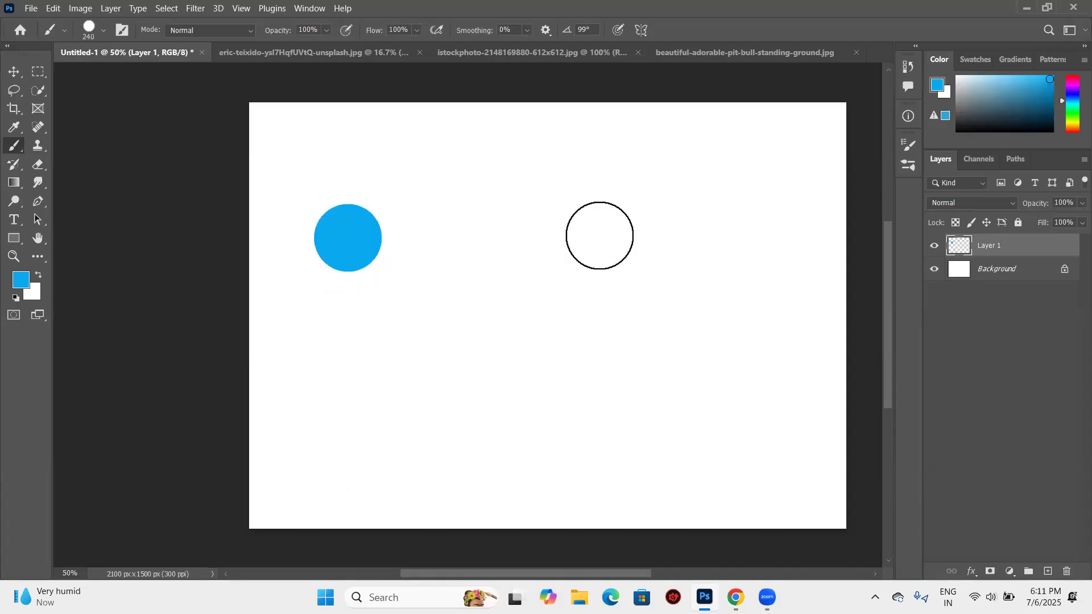
pyautogui.moveTo(599, 236)
pyautogui.mouseDown()
pyautogui.moveTo(541, 173)
pyautogui.moveTo(498, 196)
pyautogui.moveTo(506, 354)
pyautogui.moveTo(450, 363)
pyautogui.moveTo(386, 308)
pyautogui.moveTo(400, 213)
pyautogui.moveTo(375, 194)
pyautogui.moveTo(351, 221)
pyautogui.moveTo(380, 246)
pyautogui.mouseUp()
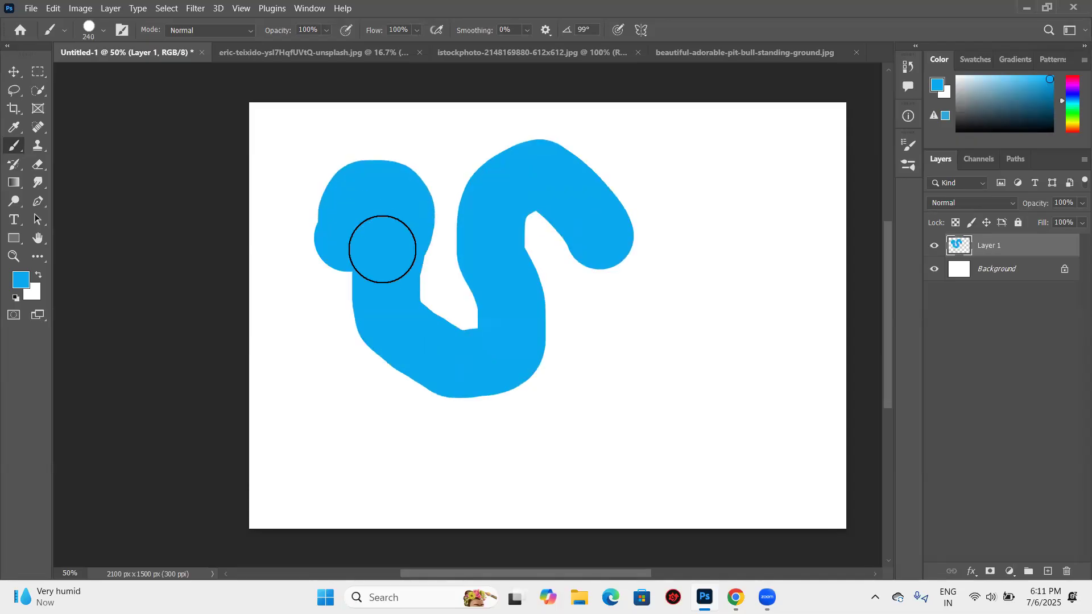
pyautogui.hotkey('ctrl', 'z')
pyautogui.hotkey('ctrl', 'z')
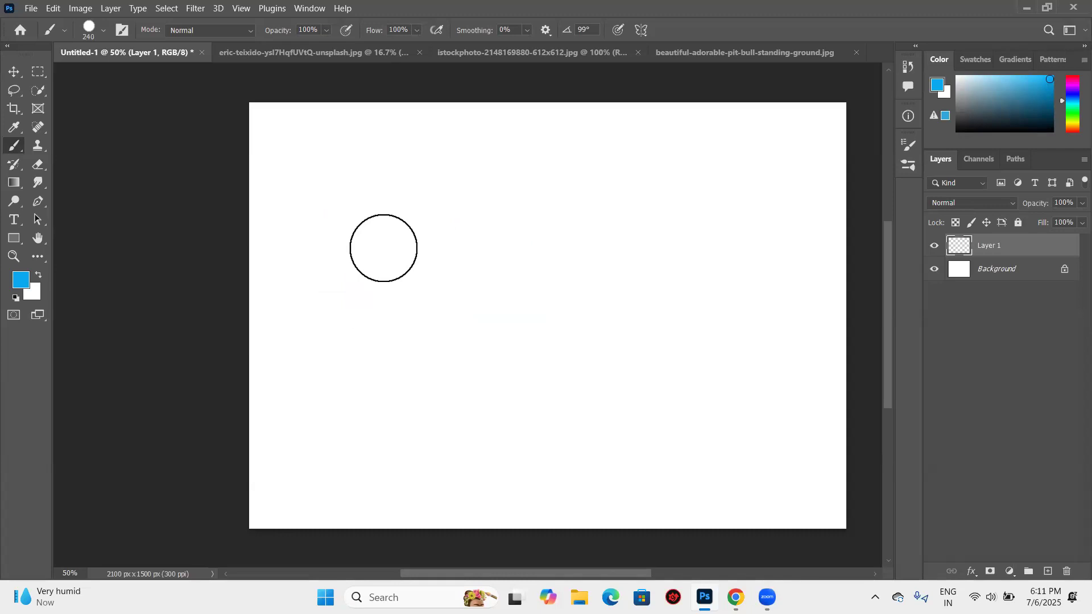
# - Readjust the brush interactively on the canvas to a diameter of 246 px and a hardness of 58%
pyautogui.press('alt')
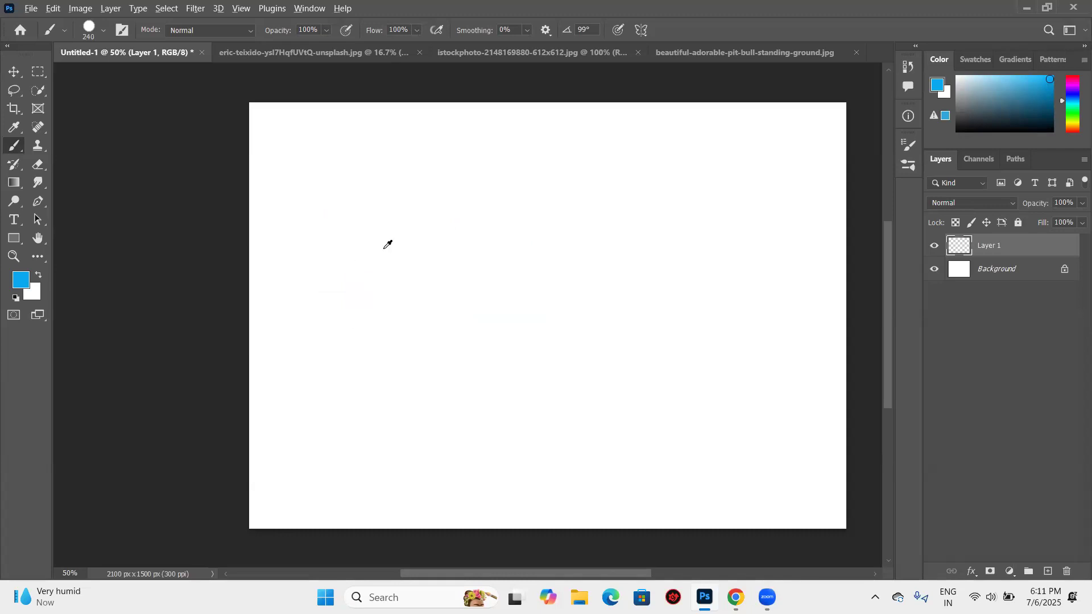
pyautogui.keyDown('alt'); pyautogui.rightClick(328, 253); pyautogui.keyUp('alt')
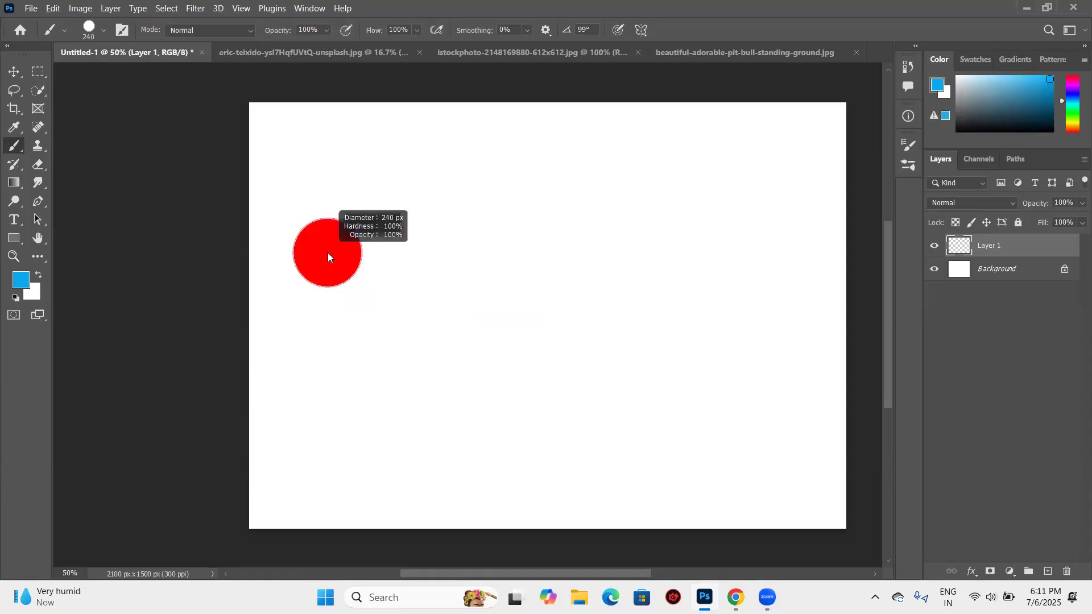
pyautogui.moveTo(327, 252); pyautogui.dragTo(337, 121)
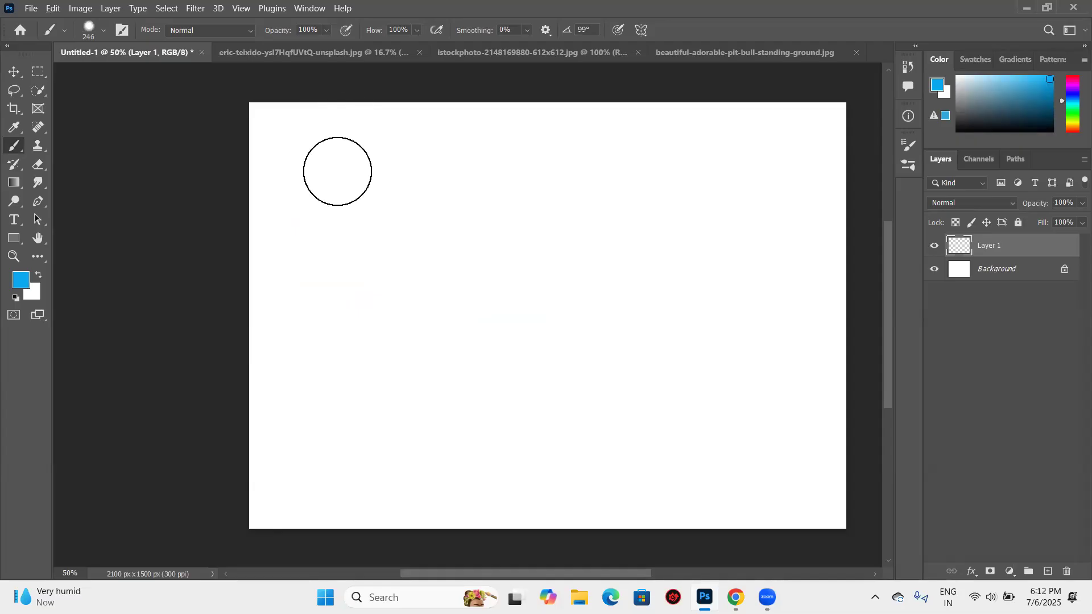
# - Paint two thick soft-edged blue strokes and two dabs on Layer 1, and undo them all
pyautogui.moveTo(337, 170); pyautogui.dragTo(420, 180)
pyautogui.moveTo(482, 287)
pyautogui.mouseDown()
pyautogui.moveTo(409, 273)
pyautogui.moveTo(342, 385)
pyautogui.mouseUp()
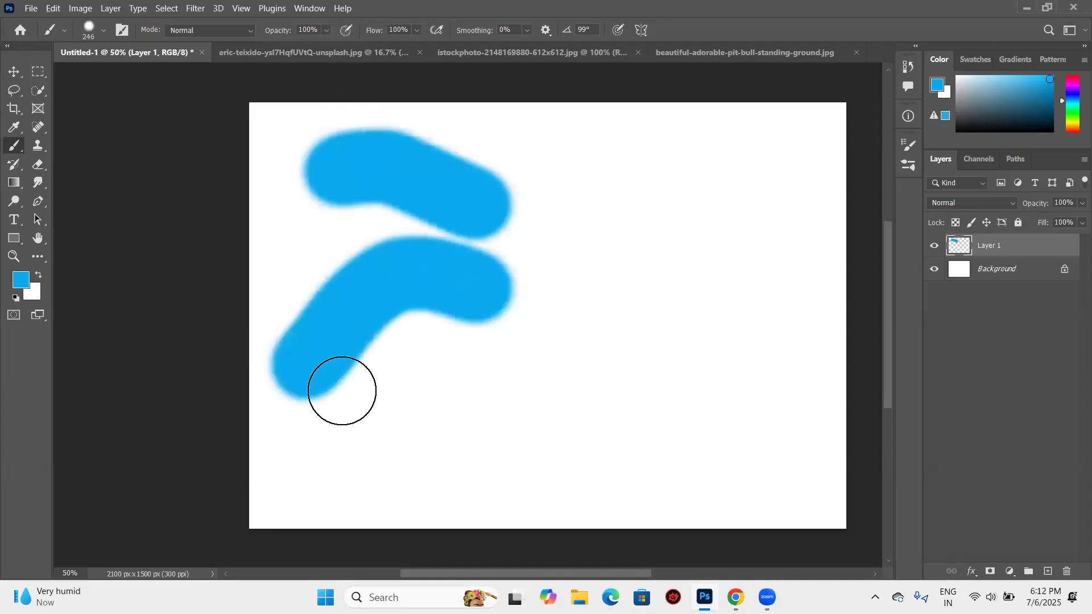
pyautogui.click(553, 204)
pyautogui.click(618, 378)
pyautogui.hotkey('ctrl', 'z')
pyautogui.hotkey('ctrl', 'z')
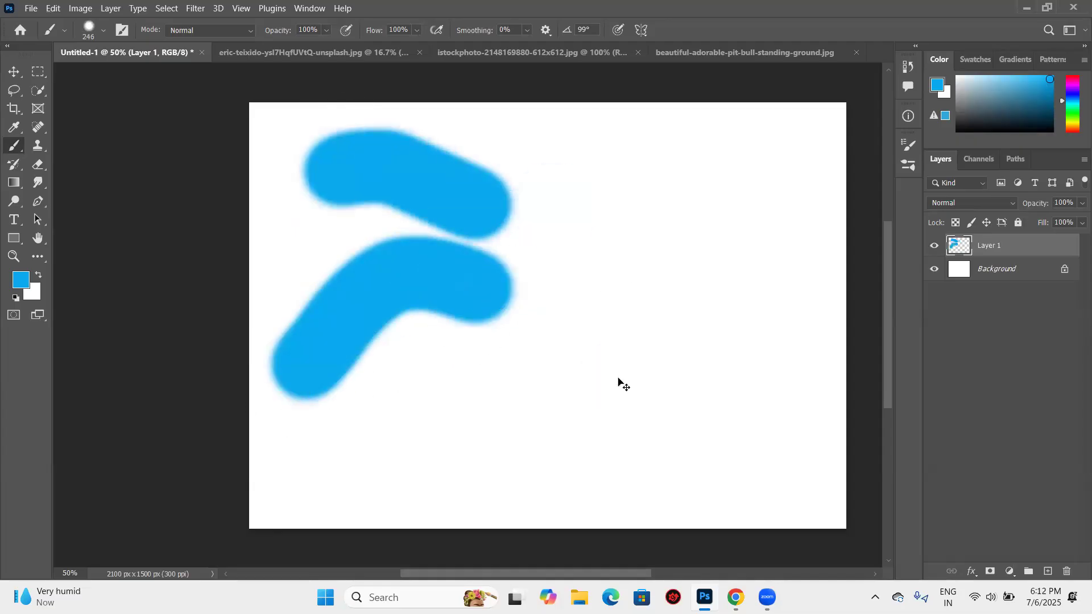
pyautogui.hotkey('ctrl', 'z')
pyautogui.hotkey('ctrl', 'z')
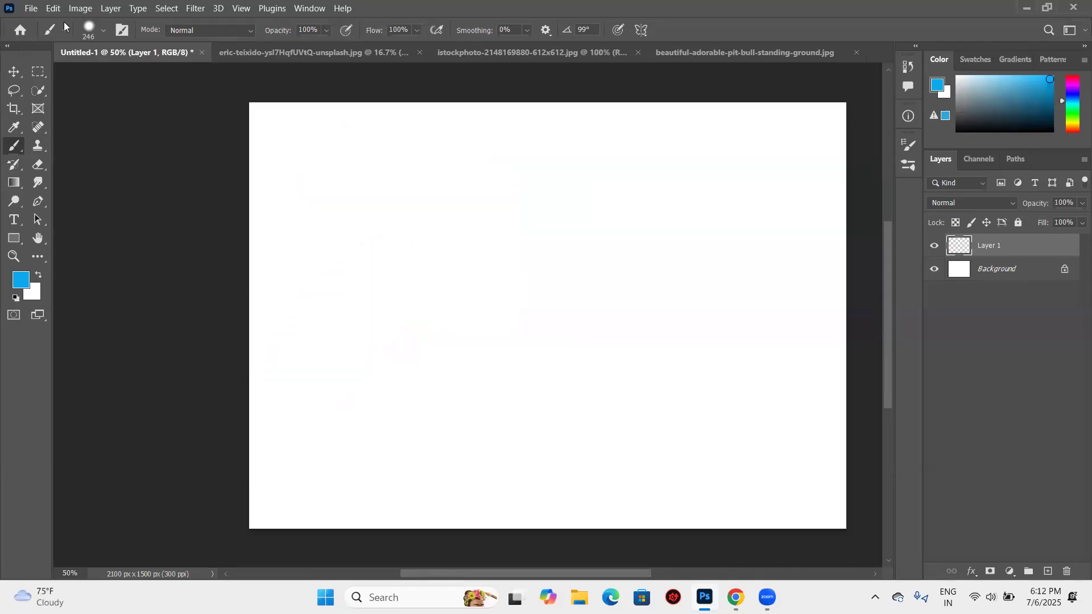
# - Set the brush size to 88 px and its hardness to 0%
pyautogui.click(97, 29)
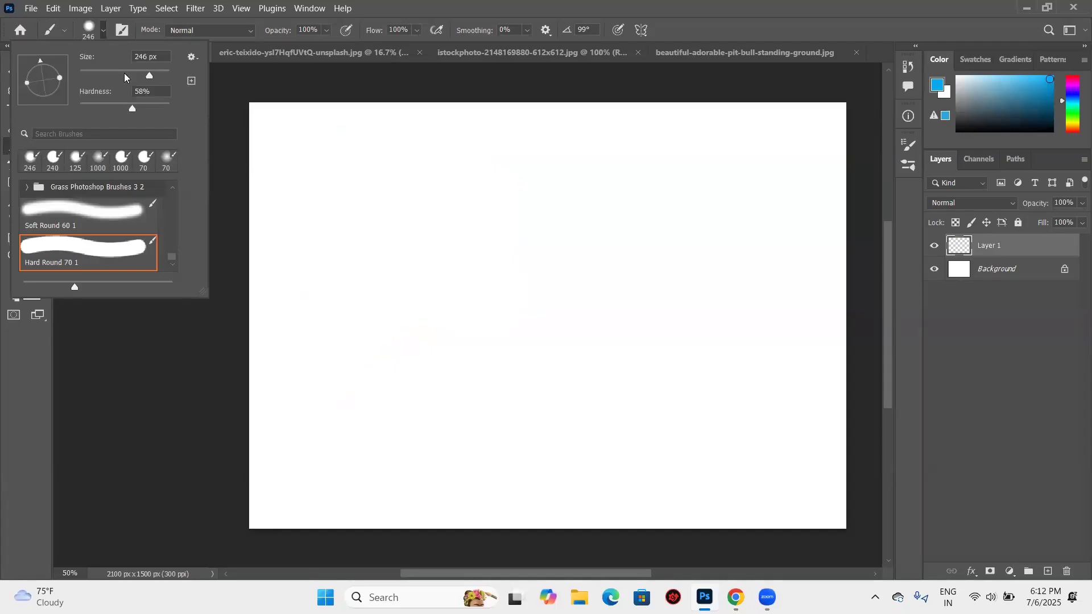
pyautogui.moveTo(149, 75); pyautogui.dragTo(106, 76)
pyautogui.moveTo(104, 77); pyautogui.dragTo(119, 75)
pyautogui.moveTo(133, 108); pyautogui.dragTo(75, 108)
# - Flatten the brush tip into a thin ellipse angled at -9° and set its hardness to 100%
pyautogui.rightClick(501, 165)
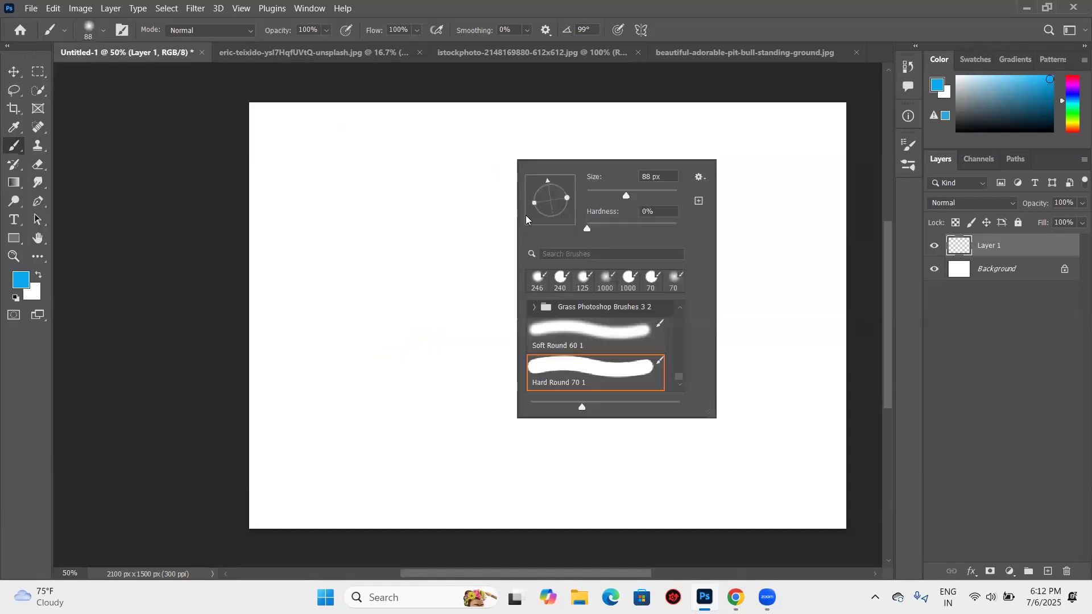
pyautogui.moveTo(563, 192)
pyautogui.mouseDown()
pyautogui.moveTo(552, 185)
pyautogui.moveTo(530, 199)
pyautogui.mouseUp()
pyautogui.moveTo(534, 205); pyautogui.dragTo(549, 200)
pyautogui.moveTo(547, 184)
pyautogui.mouseDown()
pyautogui.moveTo(564, 194)
pyautogui.moveTo(562, 206)
pyautogui.mouseUp()
pyautogui.moveTo(587, 229); pyautogui.dragTo(677, 234)
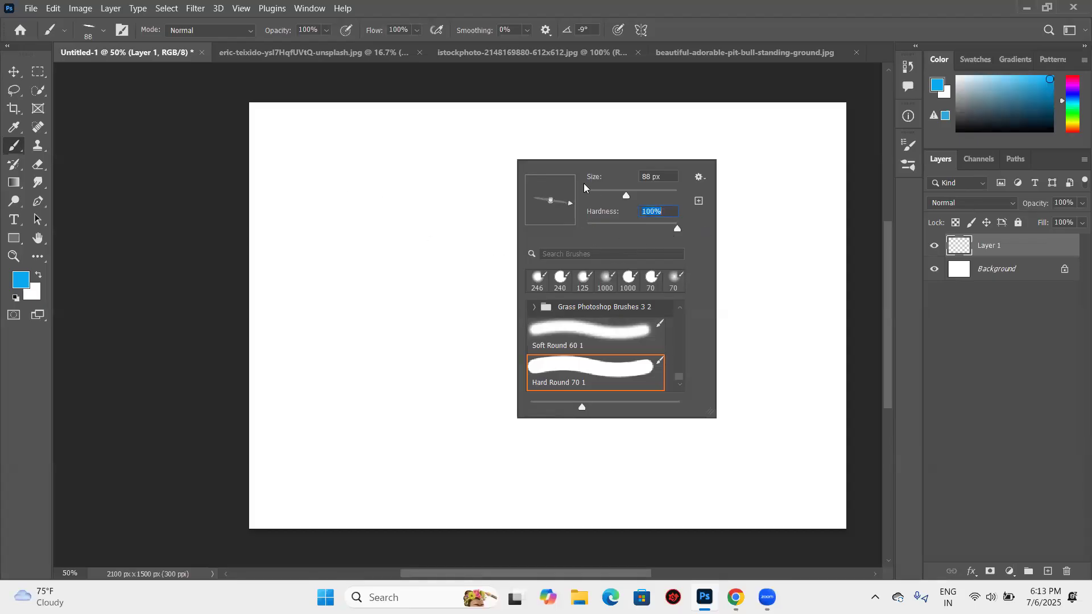
# - Paint several calligraphic blue test strokes across the canvas with the flattened 88 px brush
pyautogui.moveTo(366, 141); pyautogui.dragTo(348, 268)
pyautogui.moveTo(331, 349)
pyautogui.mouseDown()
pyautogui.moveTo(339, 323)
pyautogui.moveTo(387, 274)
pyautogui.moveTo(445, 348)
pyautogui.moveTo(489, 269)
pyautogui.moveTo(511, 182)
pyautogui.moveTo(518, 240)
pyautogui.moveTo(543, 248)
pyautogui.mouseUp()
pyautogui.moveTo(301, 126); pyautogui.dragTo(503, 165)
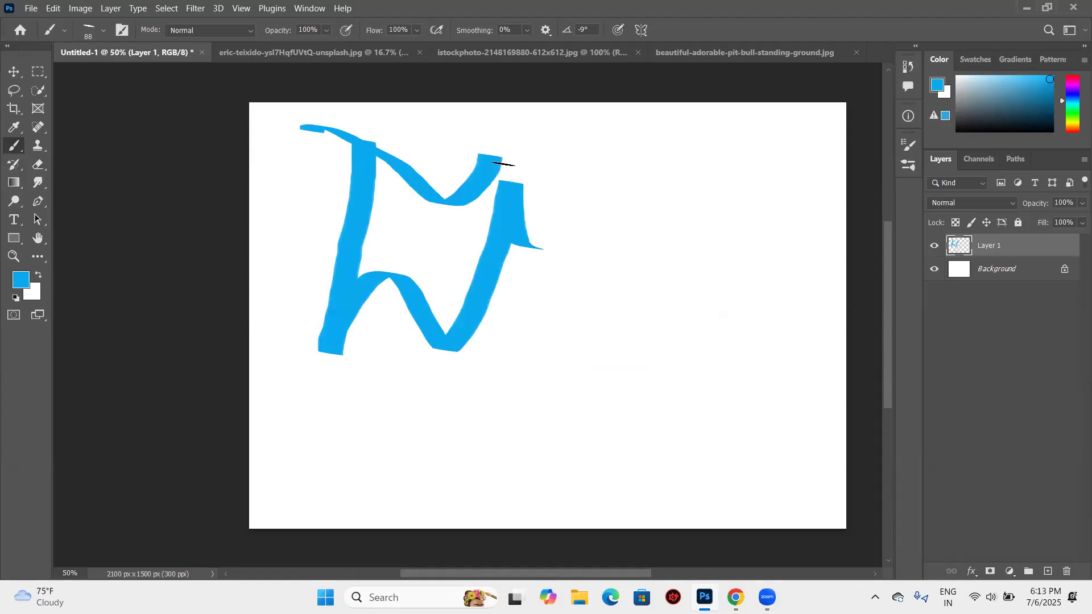
pyautogui.moveTo(621, 137); pyautogui.dragTo(536, 402)
pyautogui.moveTo(584, 217)
pyautogui.mouseDown()
pyautogui.moveTo(547, 324)
pyautogui.moveTo(521, 341)
pyautogui.mouseUp()
pyautogui.click(641, 337)
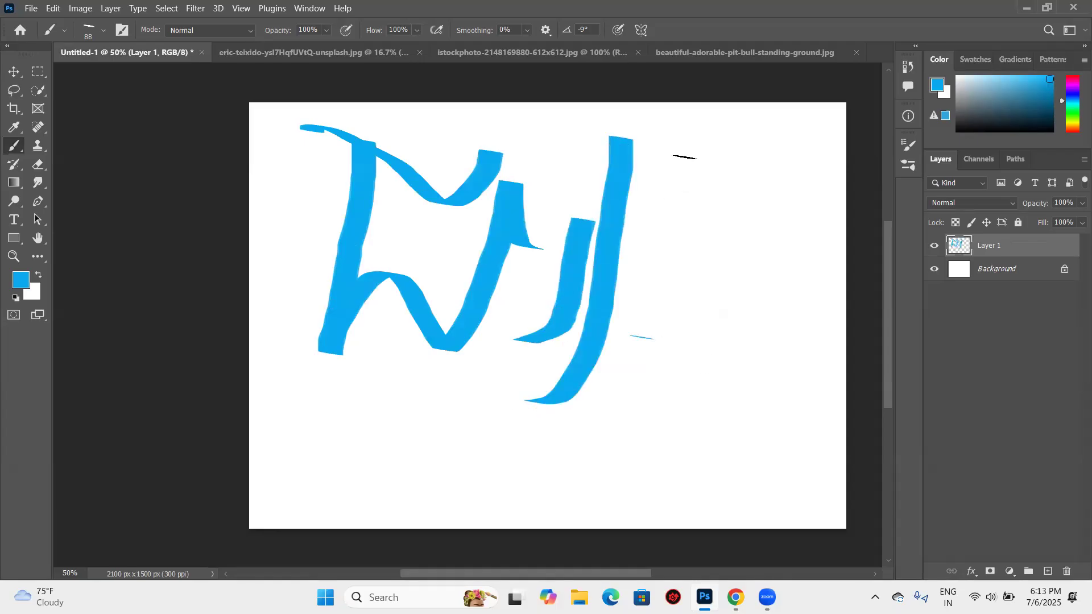
pyautogui.moveTo(642, 337); pyautogui.dragTo(685, 157)
pyautogui.moveTo(296, 376); pyautogui.dragTo(455, 407)
pyautogui.click(387, 370)
# - Undo all the calligraphic strokes painted with the flattened brush
pyautogui.hotkey('ctrl', 'z')
pyautogui.hotkey('ctrl', 'z')
pyautogui.hotkey('ctrl', 'z')
pyautogui.hotkey('ctrl', 'z')
pyautogui.hotkey('ctrl', 'z')
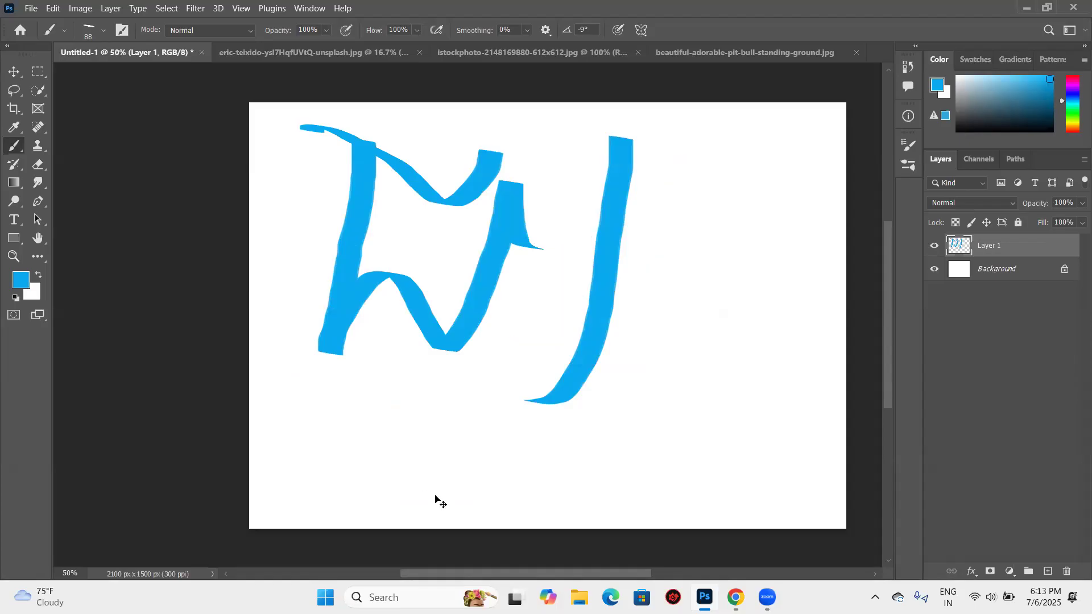
pyautogui.hotkey('ctrl', 'z')
pyautogui.hotkey('ctrl', 'z')
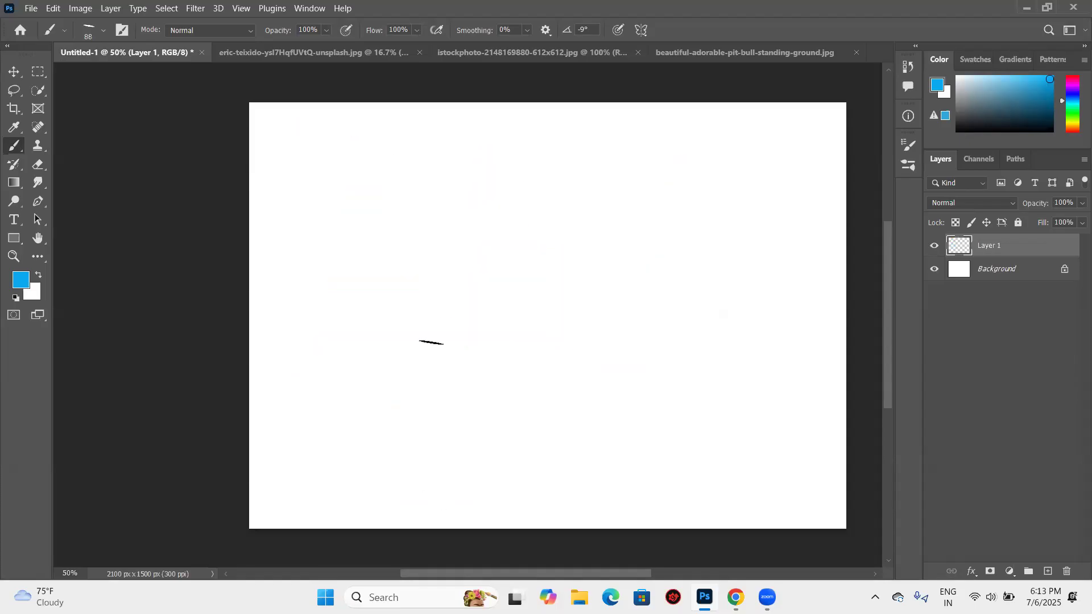
# - Make the flattened brush tip rounder, set its size to 161 px, and paint a zigzag blue test stroke
pyautogui.rightClick(452, 261)
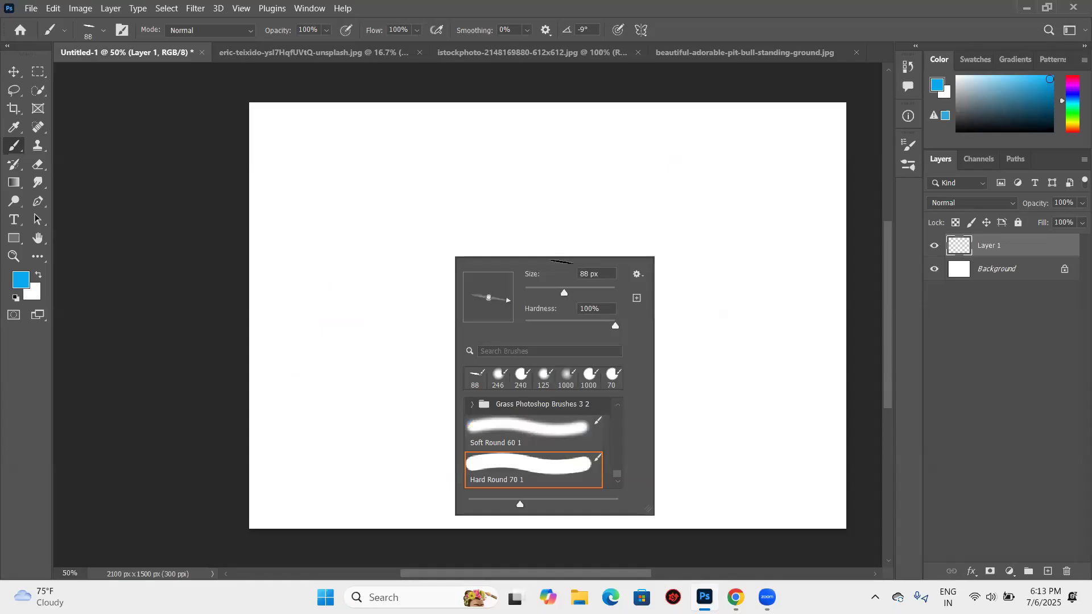
pyautogui.moveTo(487, 300); pyautogui.dragTo(494, 295)
pyautogui.moveTo(573, 298); pyautogui.dragTo(584, 297)
pyautogui.click(327, 142)
pyautogui.moveTo(325, 145)
pyautogui.mouseDown()
pyautogui.moveTo(506, 180)
pyautogui.moveTo(417, 209)
pyautogui.moveTo(342, 266)
pyautogui.moveTo(421, 262)
pyautogui.mouseUp()
# - Set the elliptical brush's hardness to 0% and paint several soft-edged blue test strokes beside the zigzag
pyautogui.rightClick(591, 210)
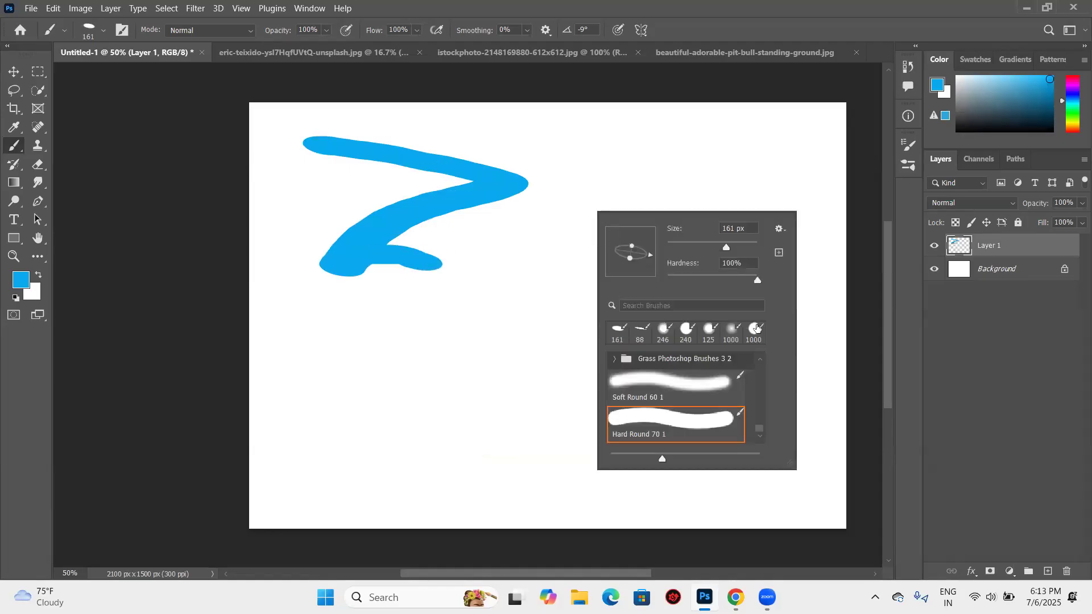
pyautogui.moveTo(757, 280); pyautogui.dragTo(651, 285)
pyautogui.click(567, 149)
pyautogui.moveTo(557, 189)
pyautogui.mouseDown()
pyautogui.moveTo(528, 255)
pyautogui.moveTo(466, 337)
pyautogui.moveTo(520, 362)
pyautogui.moveTo(485, 347)
pyautogui.moveTo(569, 351)
pyautogui.moveTo(642, 346)
pyautogui.mouseUp()
pyautogui.moveTo(634, 156); pyautogui.dragTo(684, 157)
pyautogui.moveTo(625, 207); pyautogui.dragTo(595, 254)
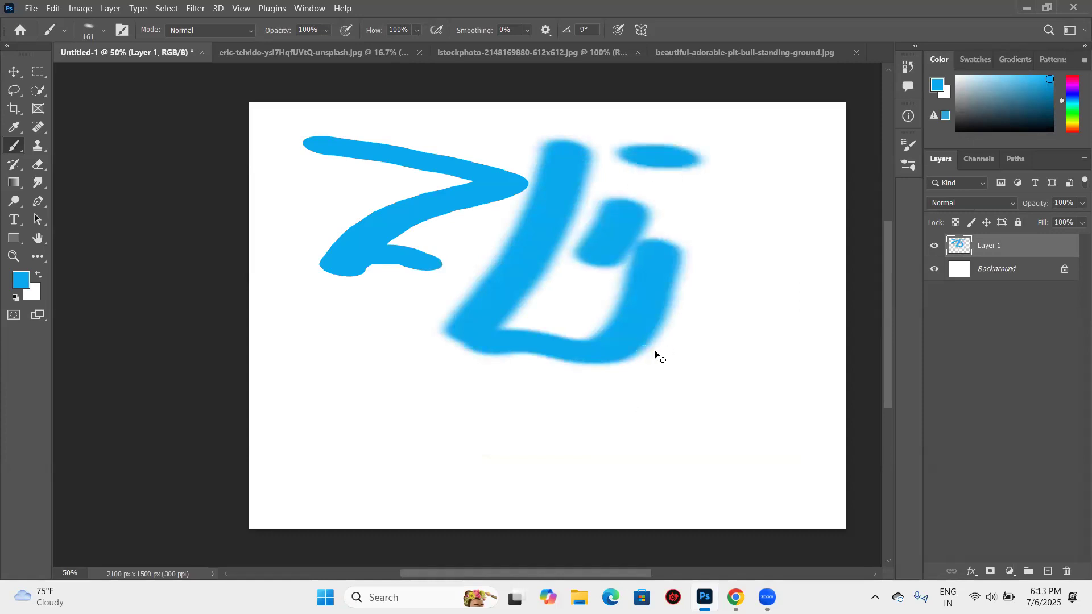
# - Undo all the hard and soft test strokes painted with the elliptical brush
pyautogui.hotkey('ctrl', 'z')
pyautogui.hotkey('ctrl', 'z')
pyautogui.hotkey('ctrl', 'z')
pyautogui.hotkey('ctrl', 'z')
pyautogui.hotkey('ctrl', 'z')
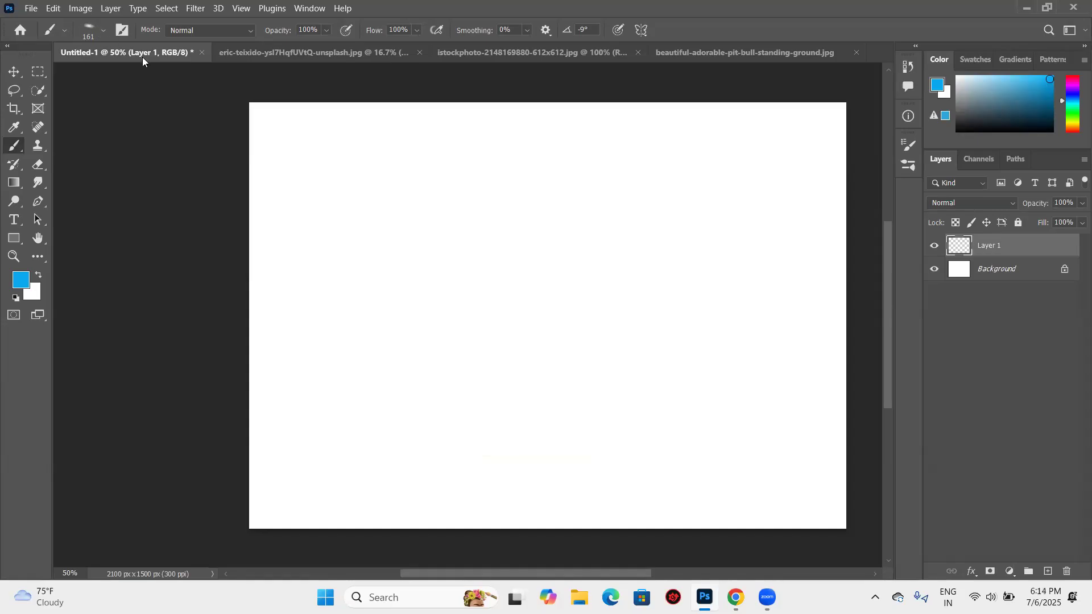
# - Expand the Dry Media Brushes and Wet Media Brushes preset groups and look through their brushes
pyautogui.rightClick(390, 178)
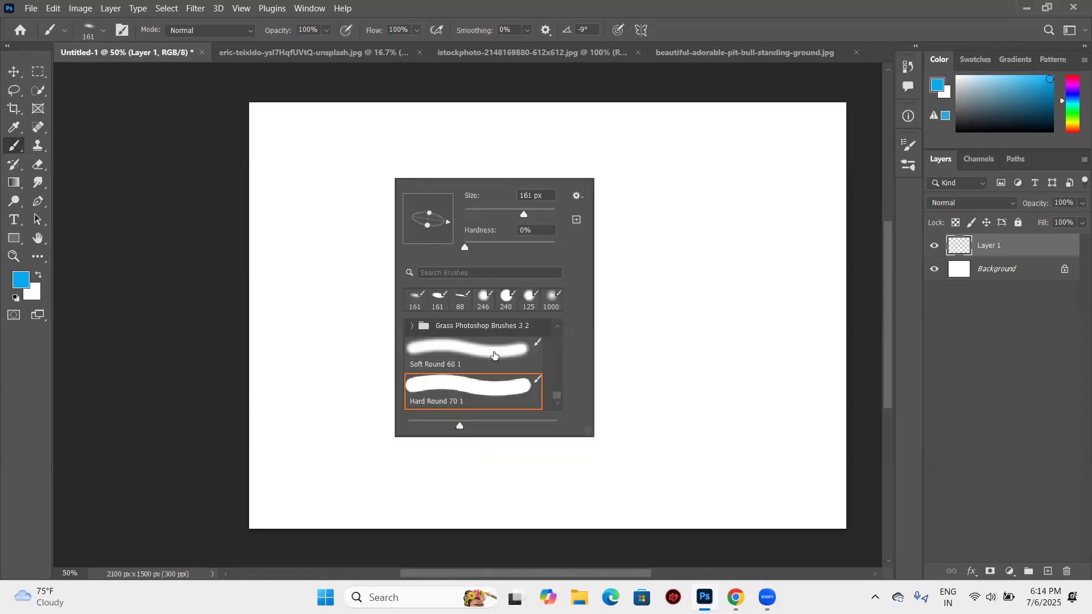
pyautogui.scroll(6, 490, 352)
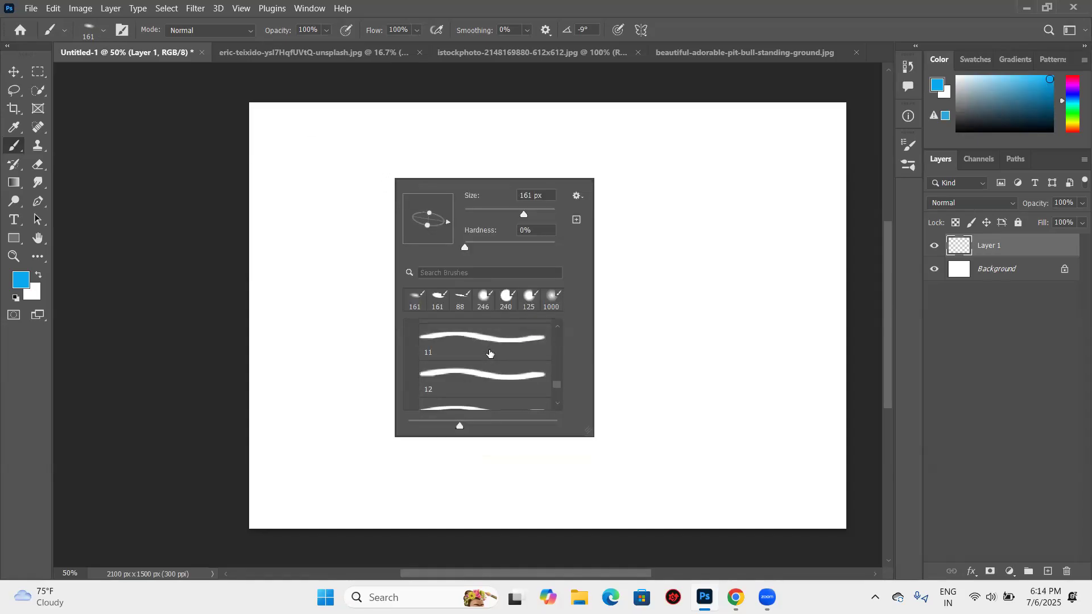
pyautogui.scroll(5, 492, 348)
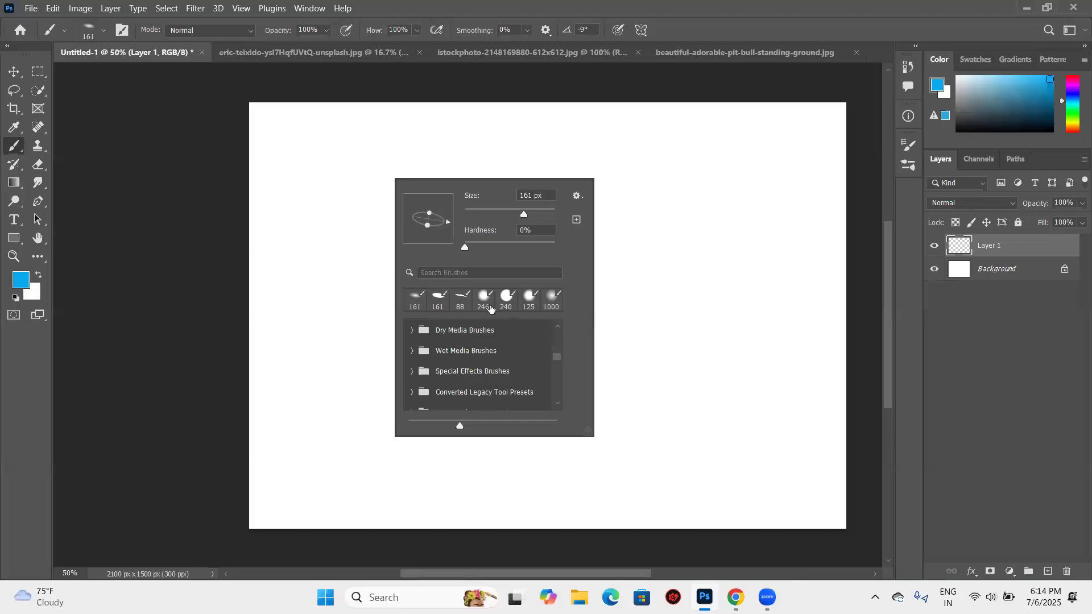
pyautogui.click(484, 273)
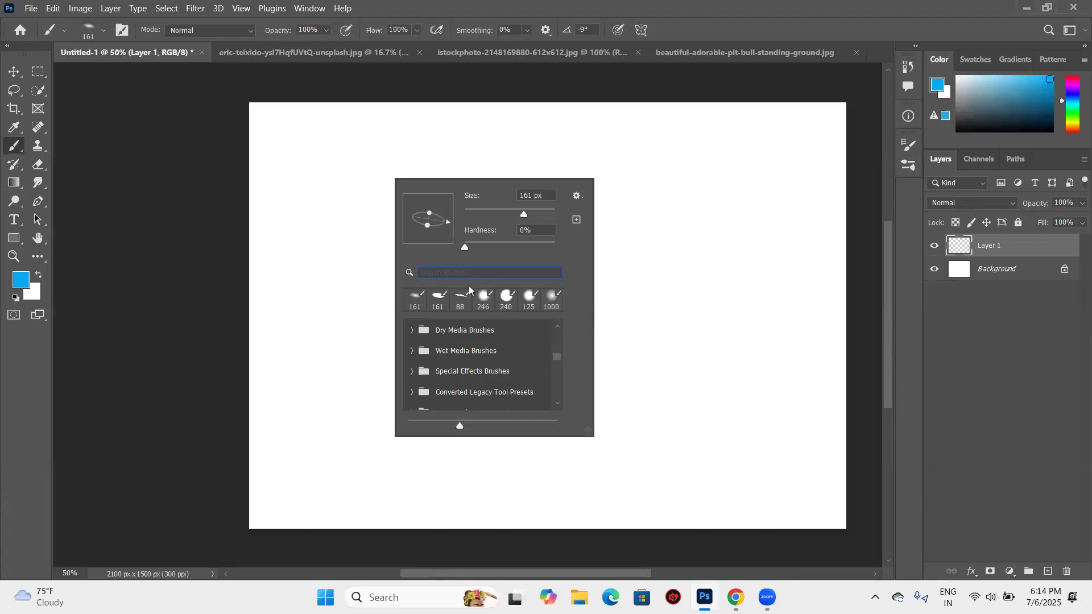
pyautogui.click(411, 331)
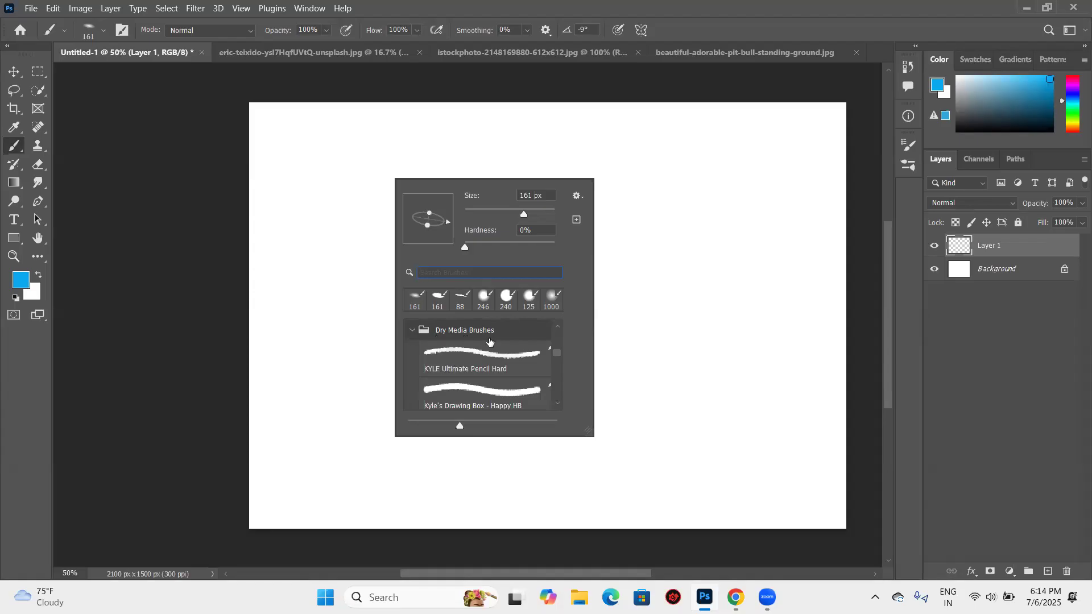
pyautogui.scroll(-6, 478, 364)
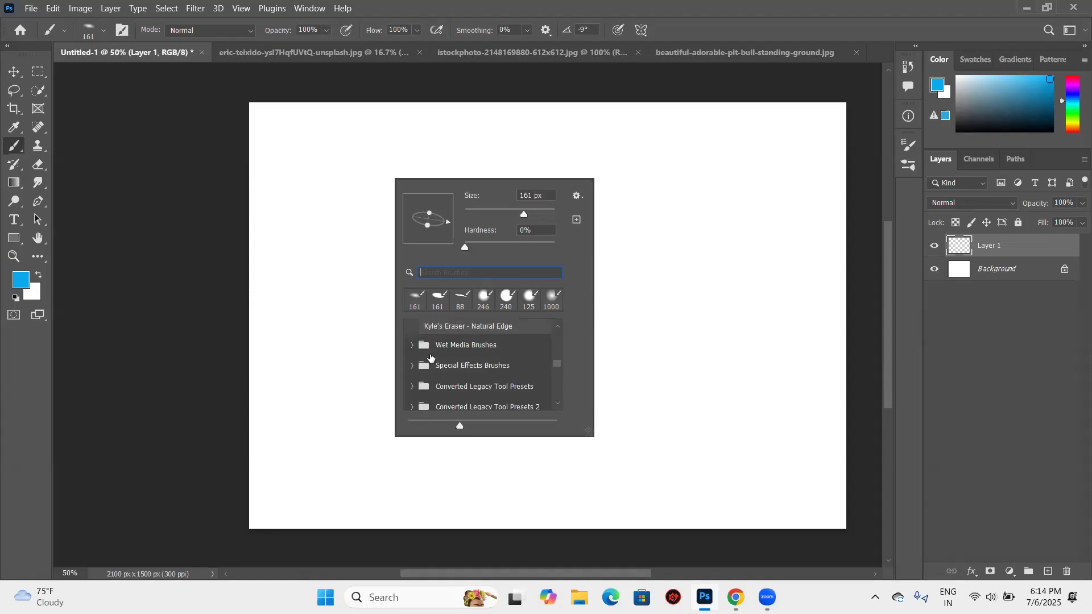
pyautogui.click(411, 344)
pyautogui.scroll(-8, 460, 361)
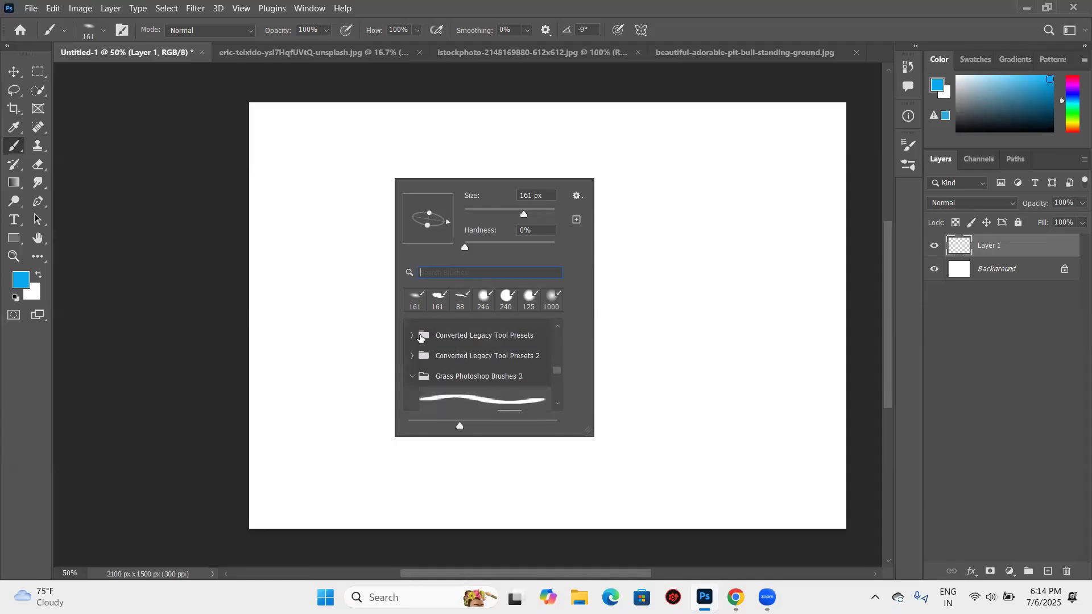
# - Choose the Kyle's Impressionist Blender 1 preset and try a stroke on the blank canvas
pyautogui.scroll(2, 418, 340)
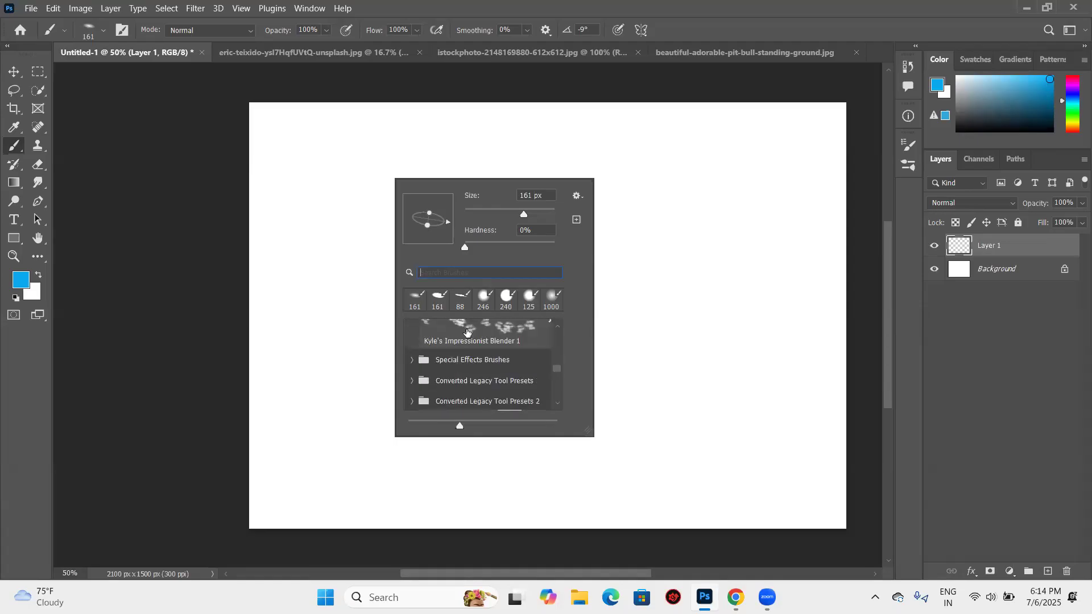
pyautogui.click(475, 336)
pyautogui.click(439, 150)
pyautogui.moveTo(463, 228)
pyautogui.mouseDown()
pyautogui.moveTo(351, 237)
pyautogui.moveTo(514, 213)
pyautogui.moveTo(436, 222)
pyautogui.mouseUp()
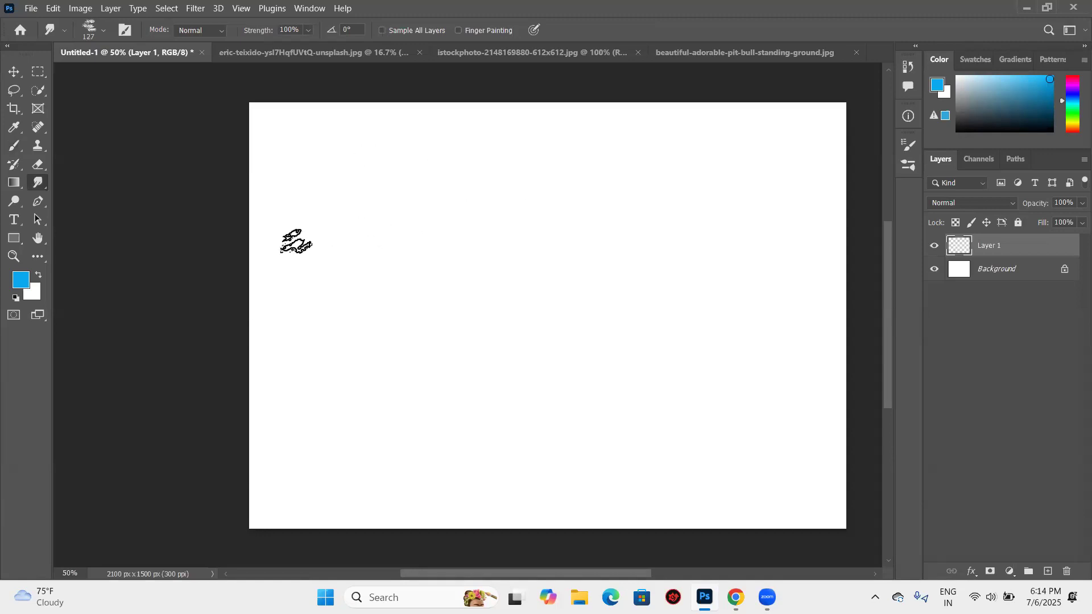
# - Return to the Brush tool, reopen the brush presets and choose Kyle's Impressionist Blender 1 again
pyautogui.click(16, 146)
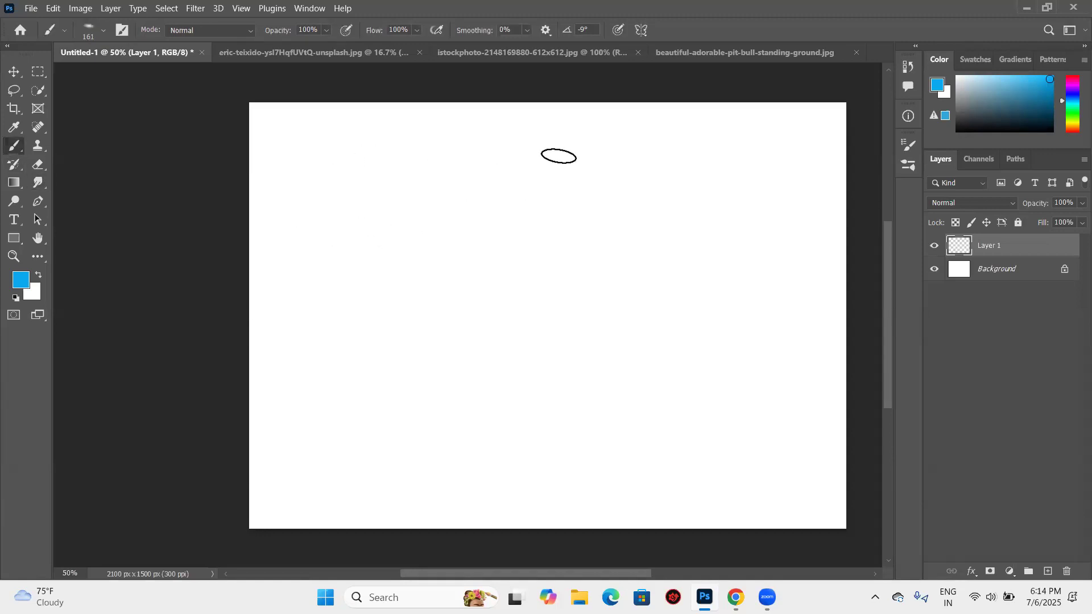
pyautogui.rightClick(560, 156)
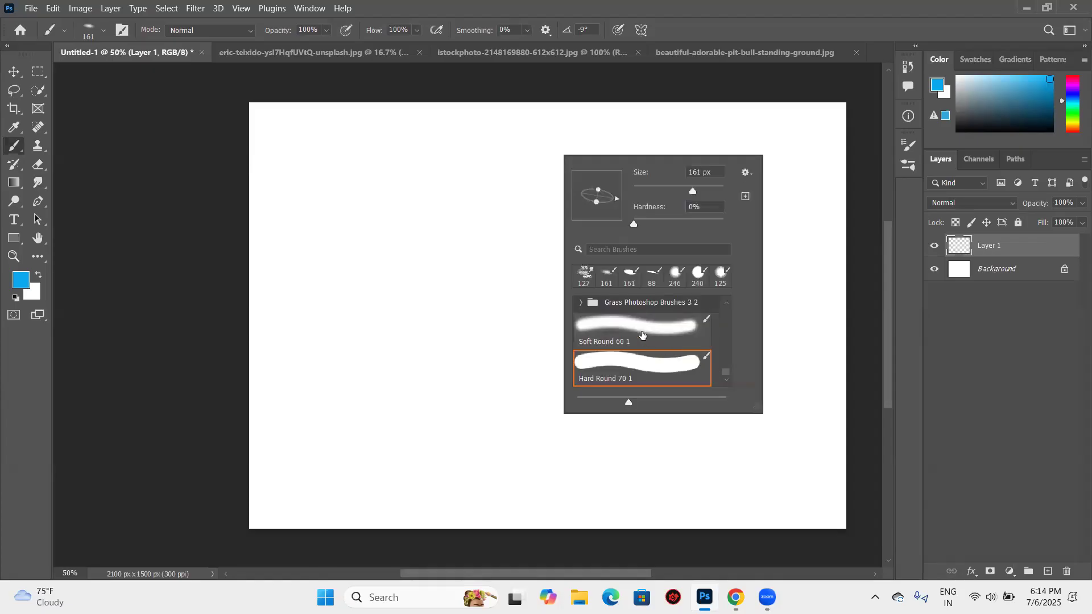
pyautogui.scroll(-10, 642, 335)
pyautogui.scroll(-6, 642, 334)
pyautogui.scroll(1, 606, 322)
pyautogui.scroll(1, 605, 321)
pyautogui.click(637, 312)
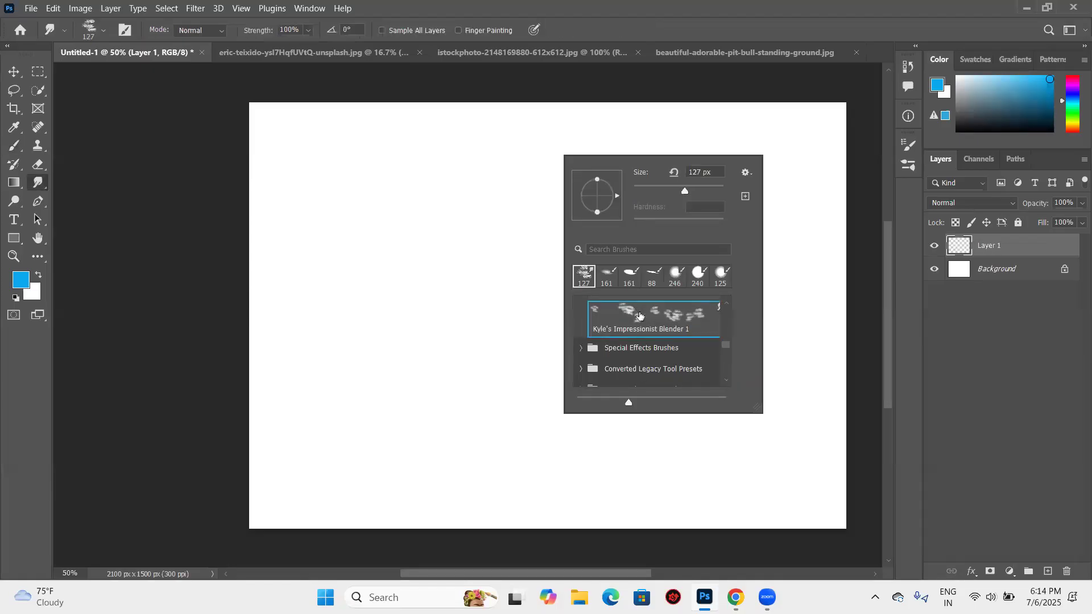
pyautogui.scroll(2, 640, 316)
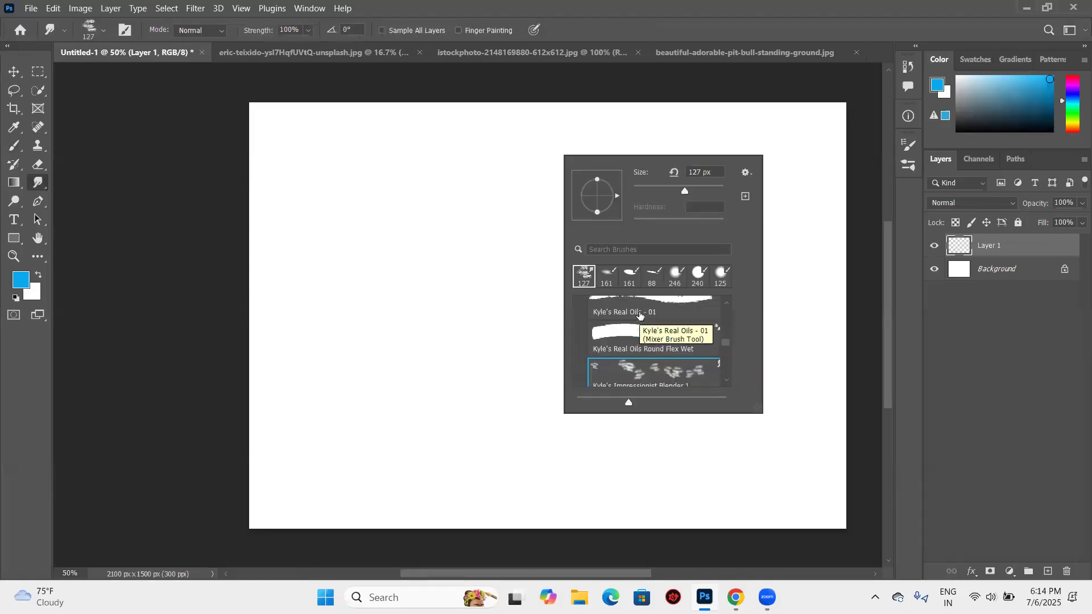
# - Switch back to the Brush tool, close the brush presets and undo any stray mark on the canvas
pyautogui.click(19, 151)
pyautogui.click(316, 230)
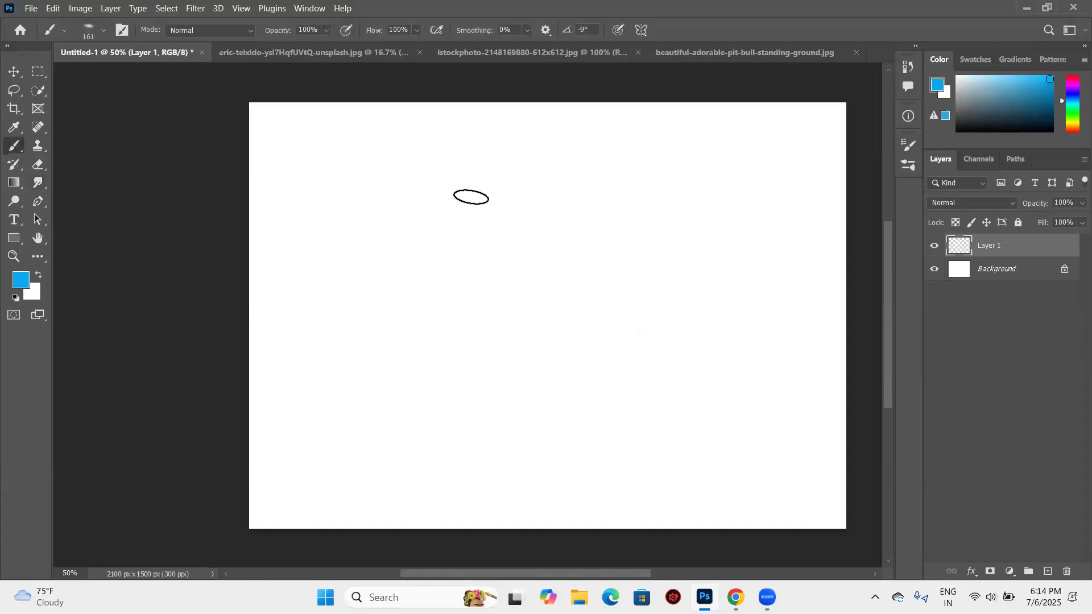
pyautogui.hotkey('ctrl', 'z')
# - Search the brush presets for "grass" and select the Grass Photoshop Brushes 3 2 group
pyautogui.click(103, 30)
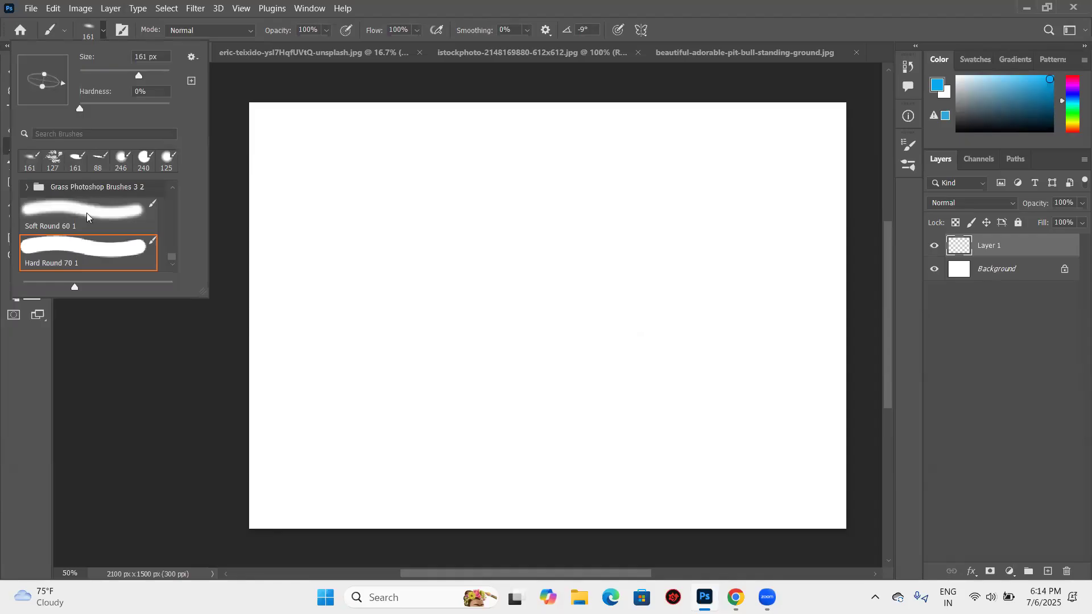
pyautogui.scroll(10, 91, 213)
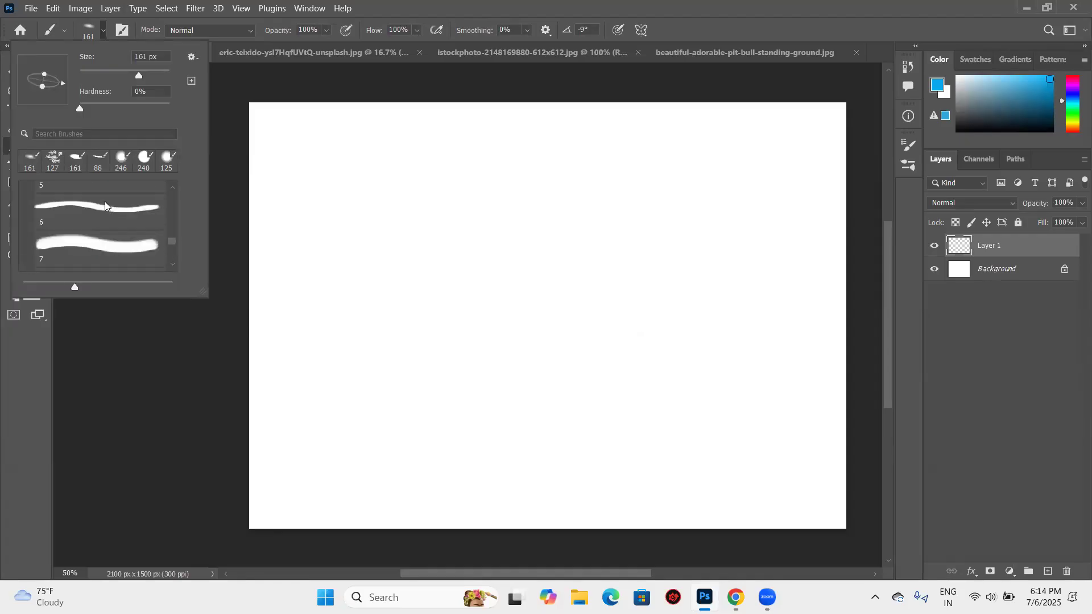
pyautogui.scroll(5, 108, 205)
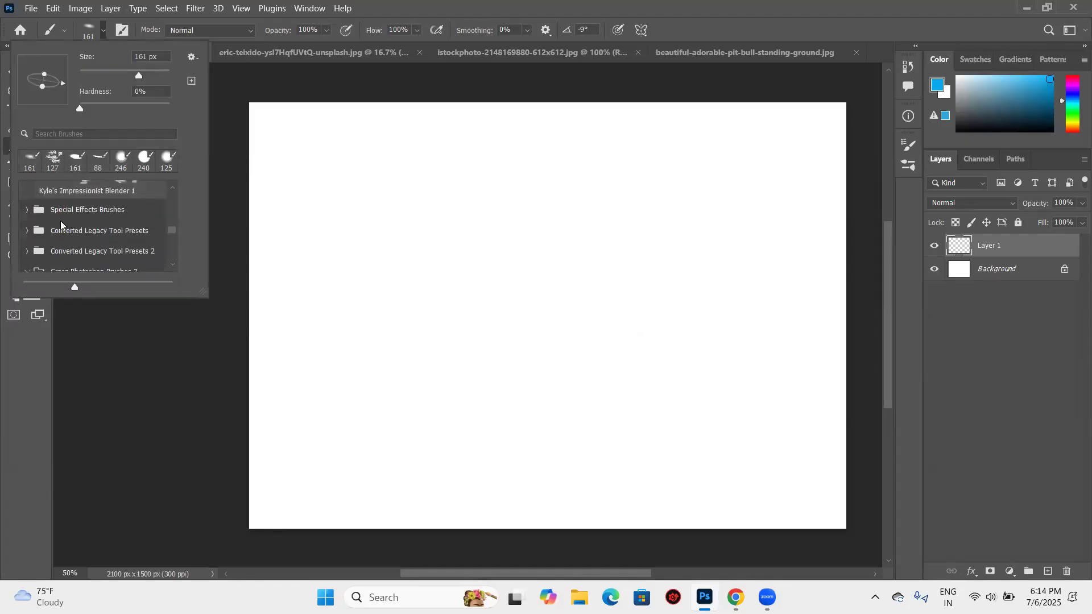
pyautogui.scroll(-2, 67, 243)
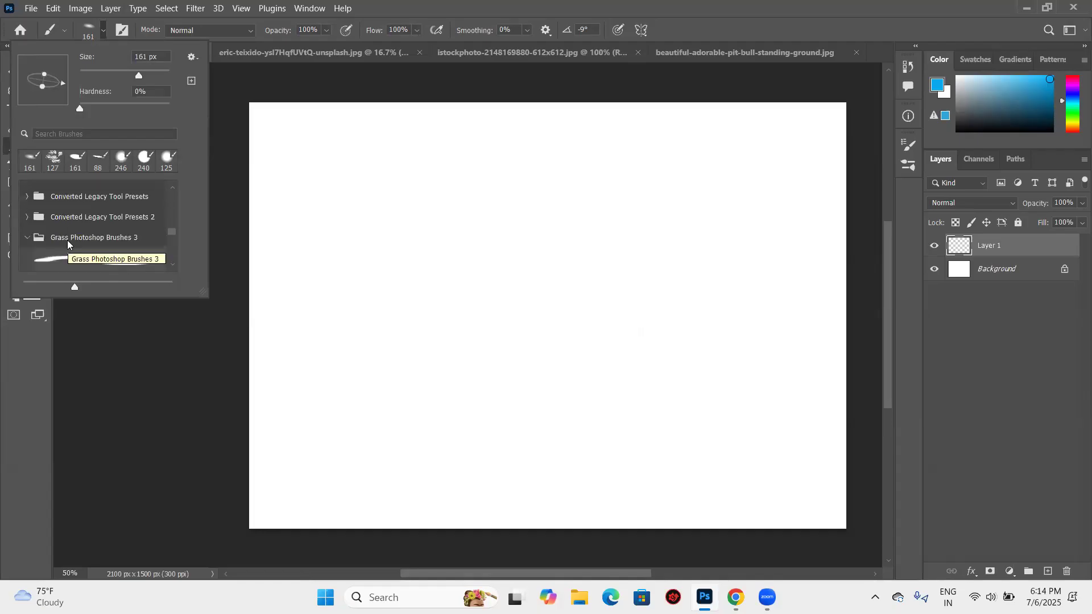
pyautogui.scroll(1, 67, 243)
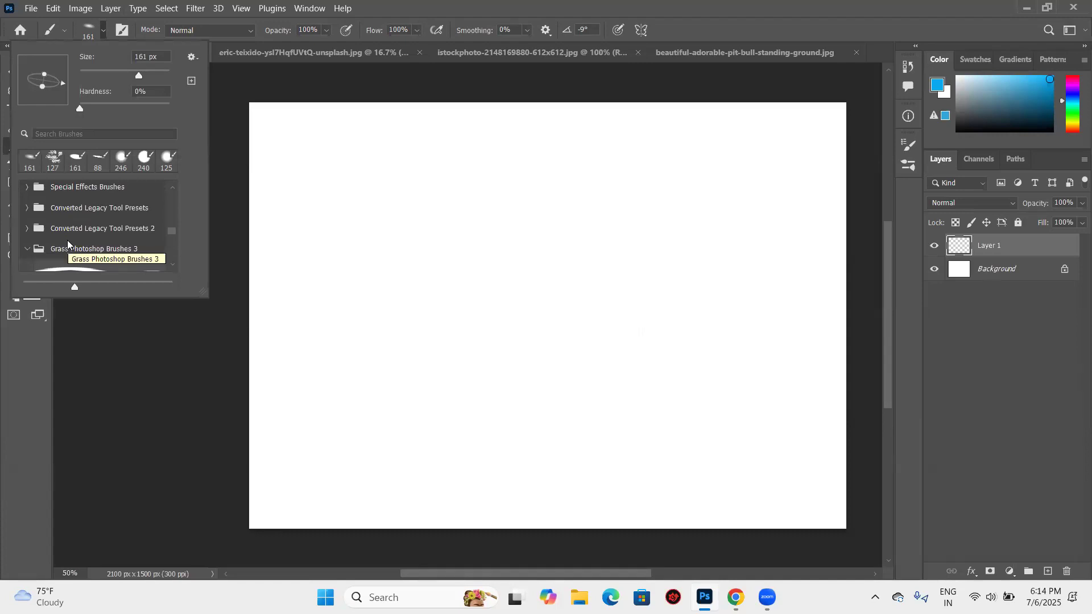
pyautogui.scroll(2, 68, 243)
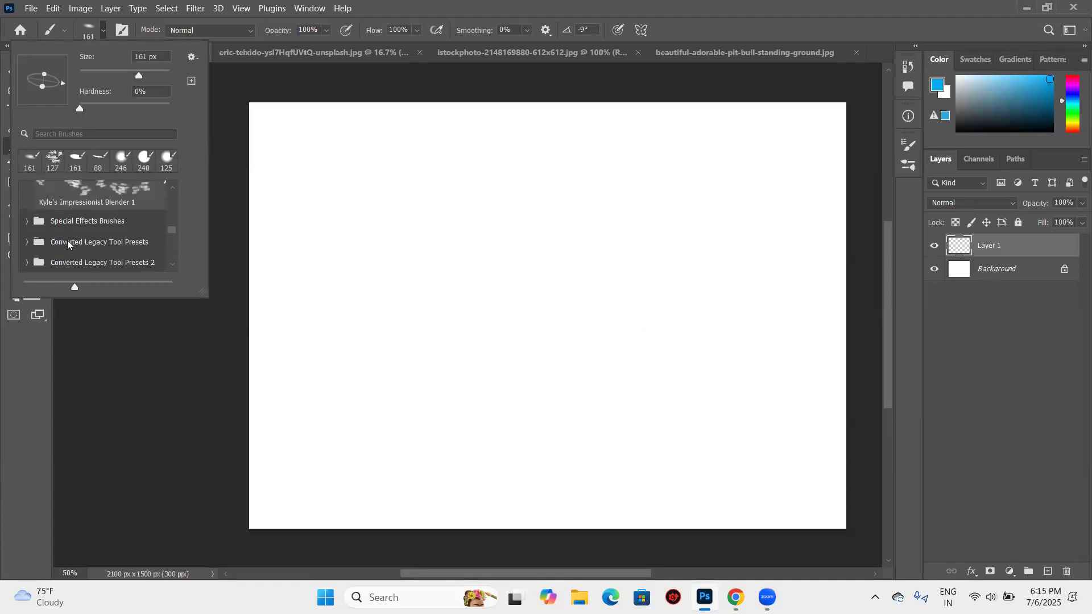
pyautogui.click(74, 134)
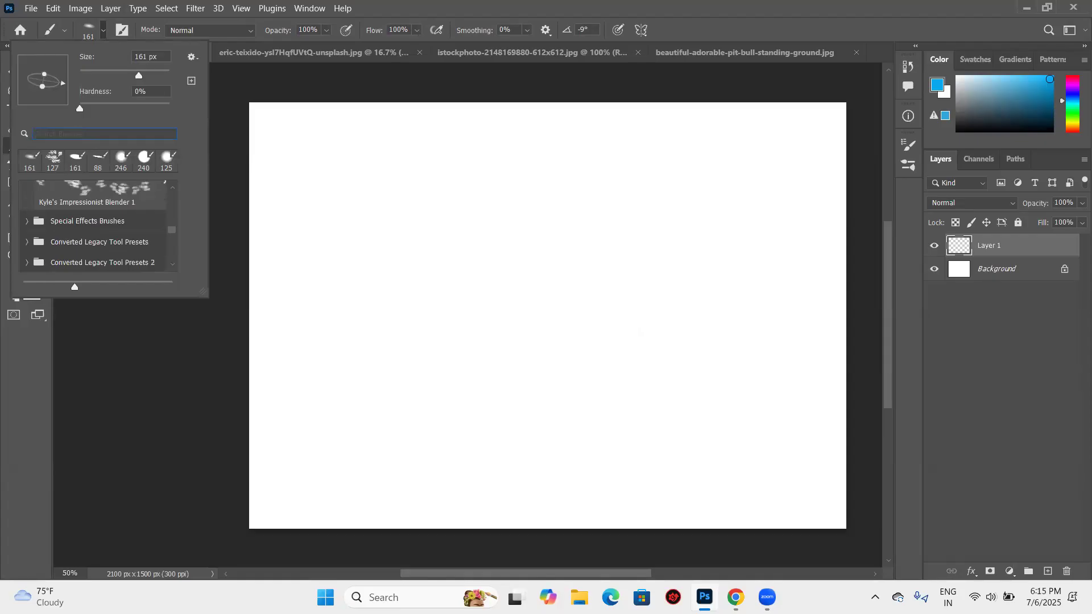
pyautogui.write('grass')
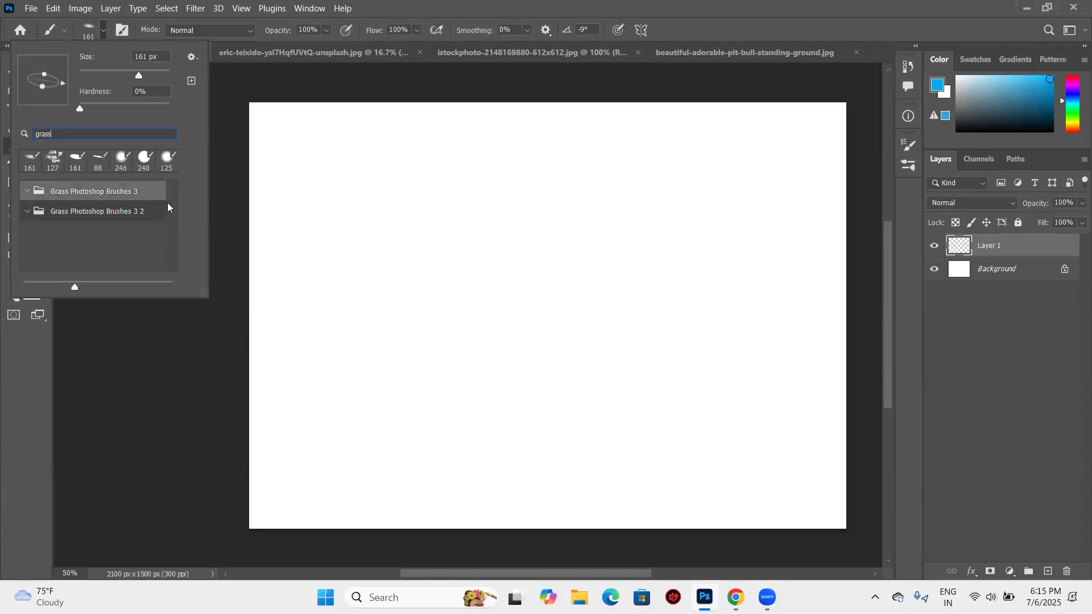
pyautogui.click(94, 211)
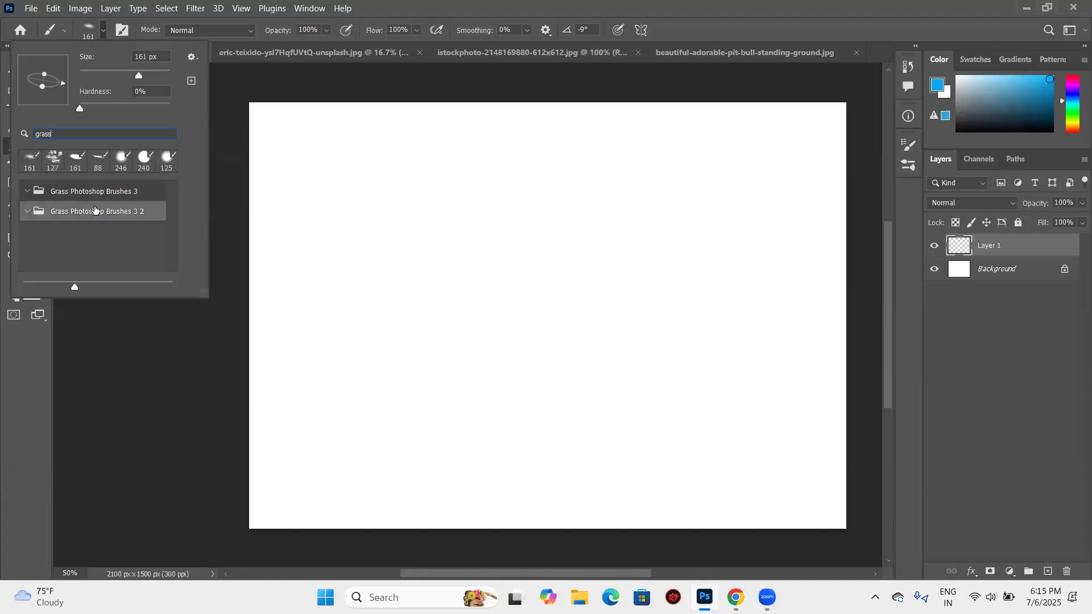
# - Reopen the brush presets over the canvas, search for "gras" and try to open the Grass Photoshop Brushes 3 2 group
pyautogui.rightClick(451, 169)
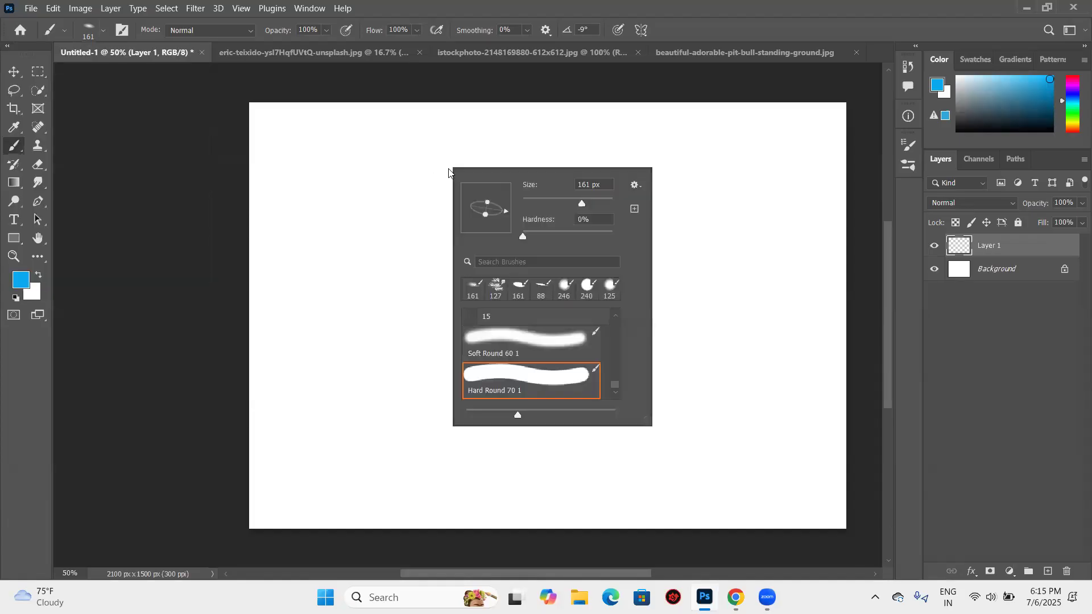
pyautogui.scroll(-3, 480, 344)
pyautogui.scroll(10, 479, 344)
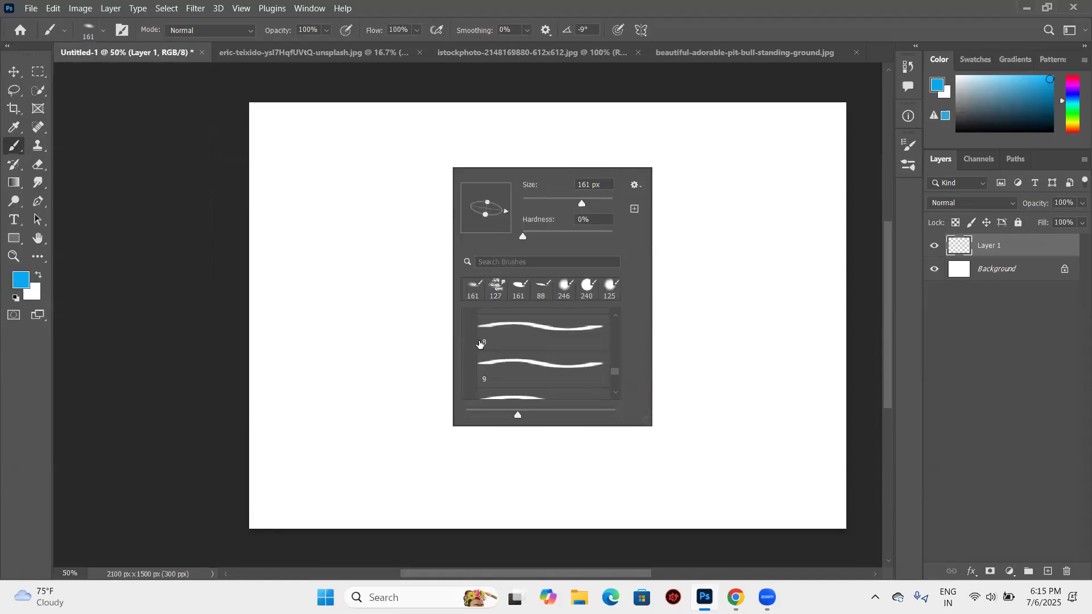
pyautogui.click(515, 264)
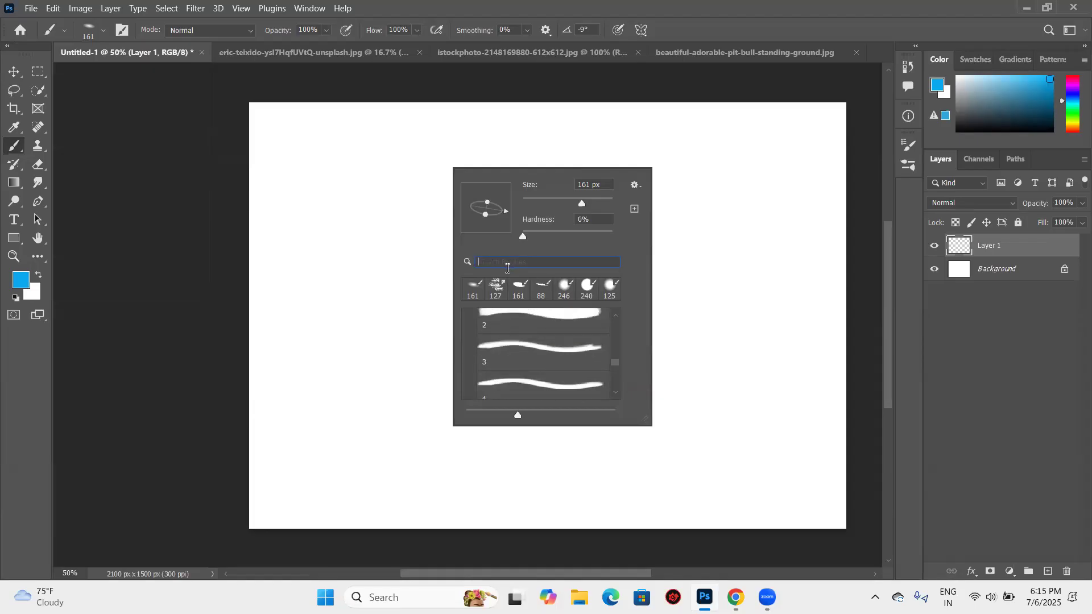
pyautogui.write('gr')
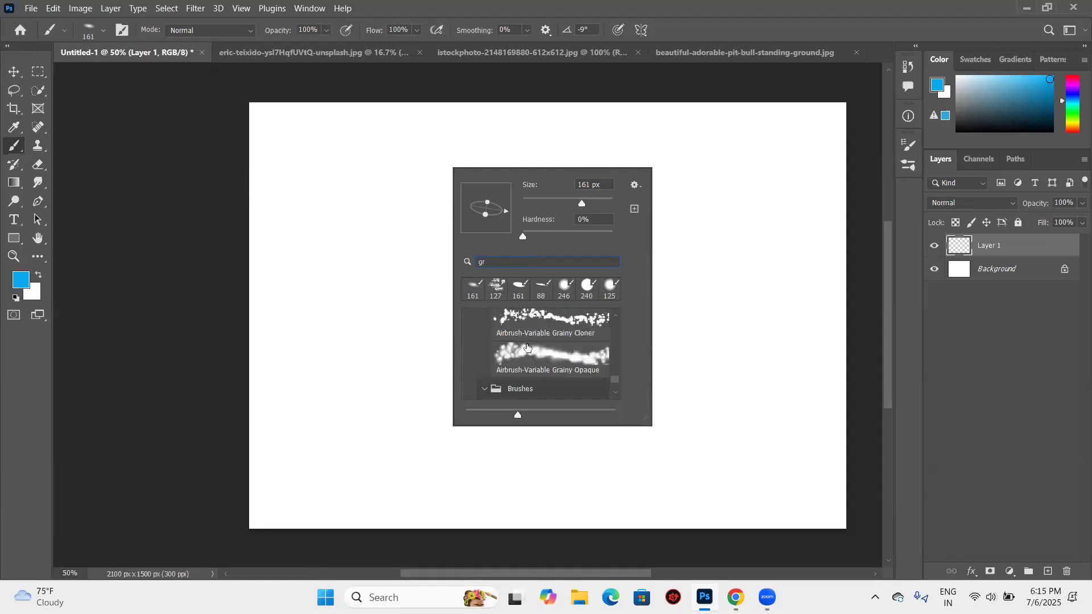
pyautogui.write('as')
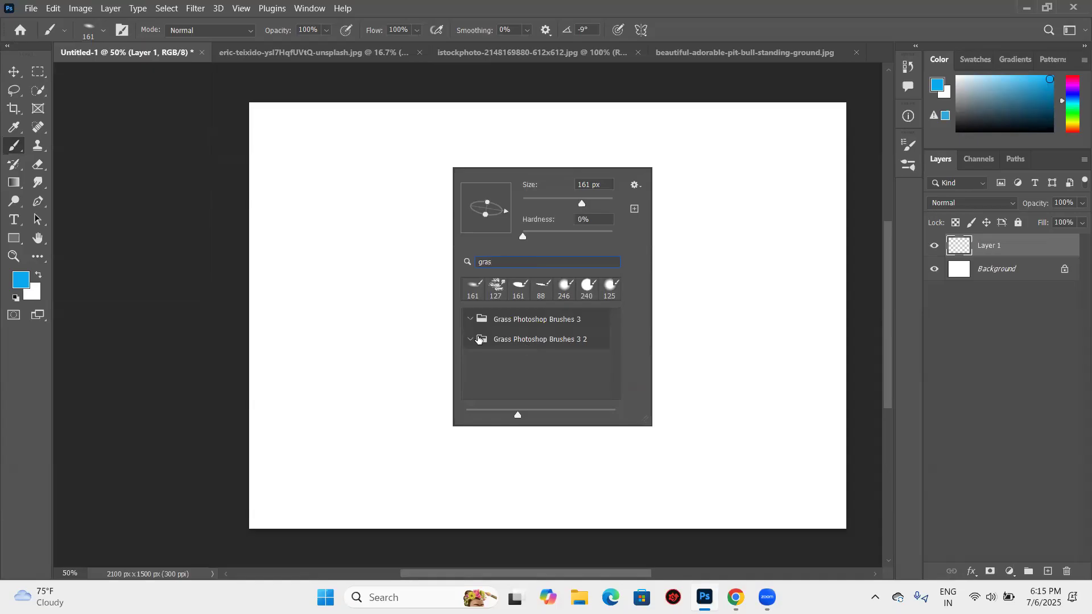
pyautogui.doubleClick(477, 337)
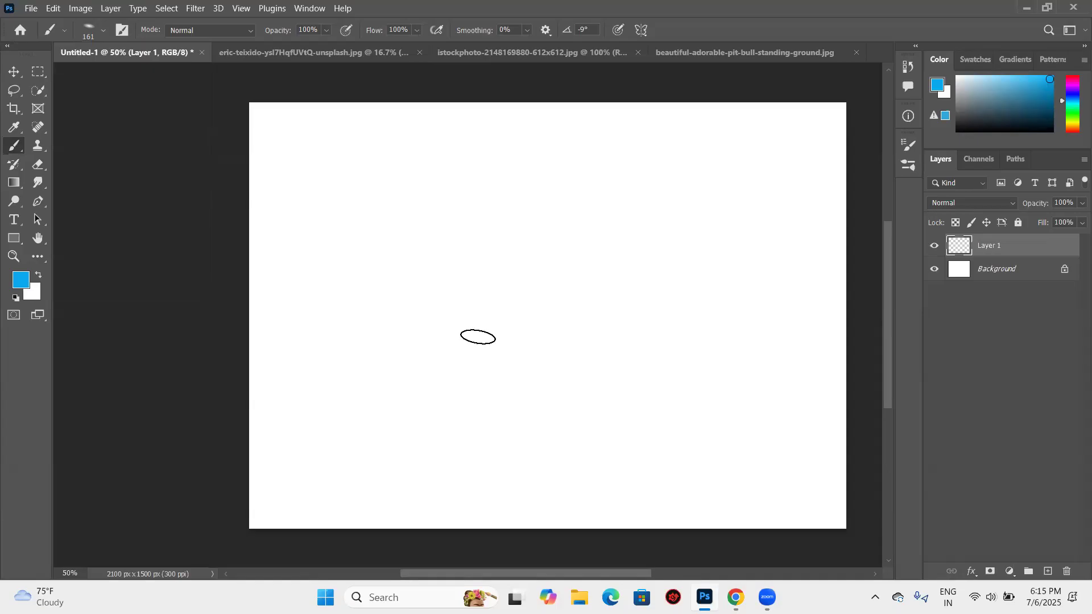
# - Choose grass brush preset 13 and reduce its size to 354 px
pyautogui.click(103, 31)
pyautogui.scroll(-3, 90, 229)
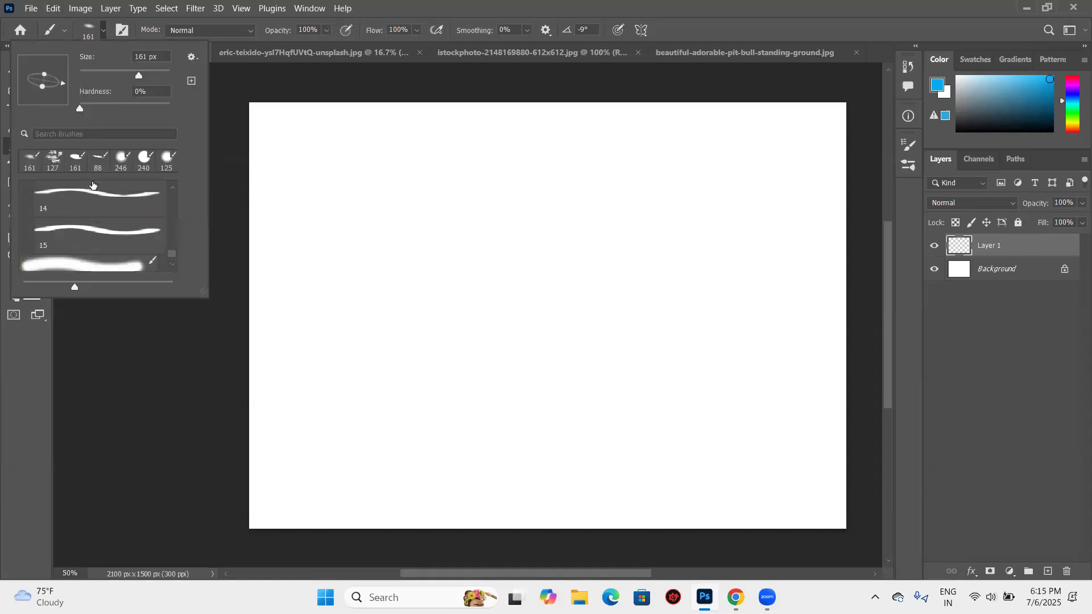
pyautogui.click(89, 226)
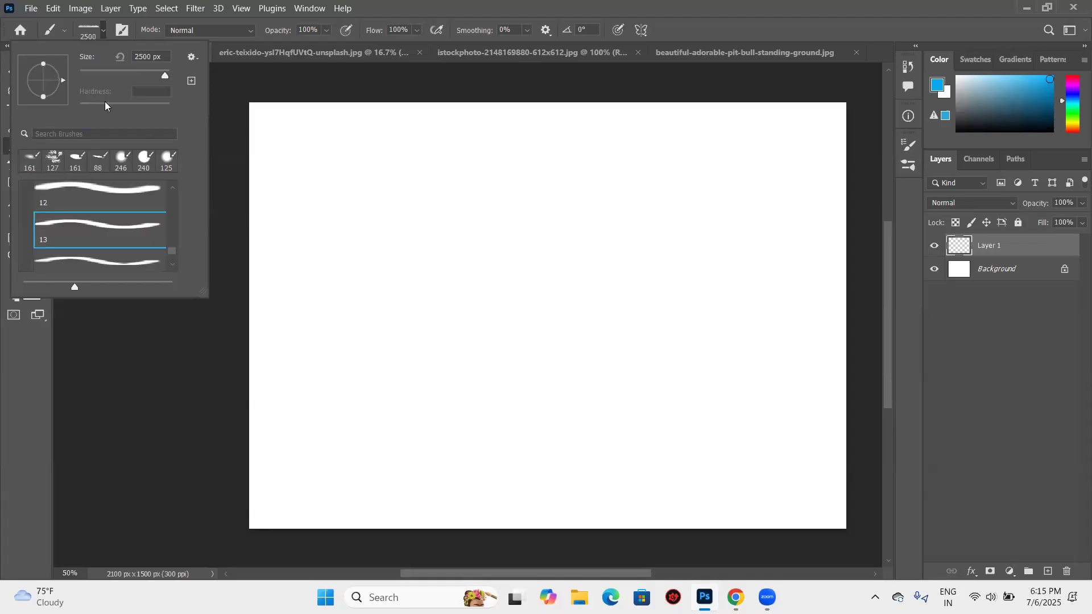
pyautogui.click(122, 72)
pyautogui.click(155, 71)
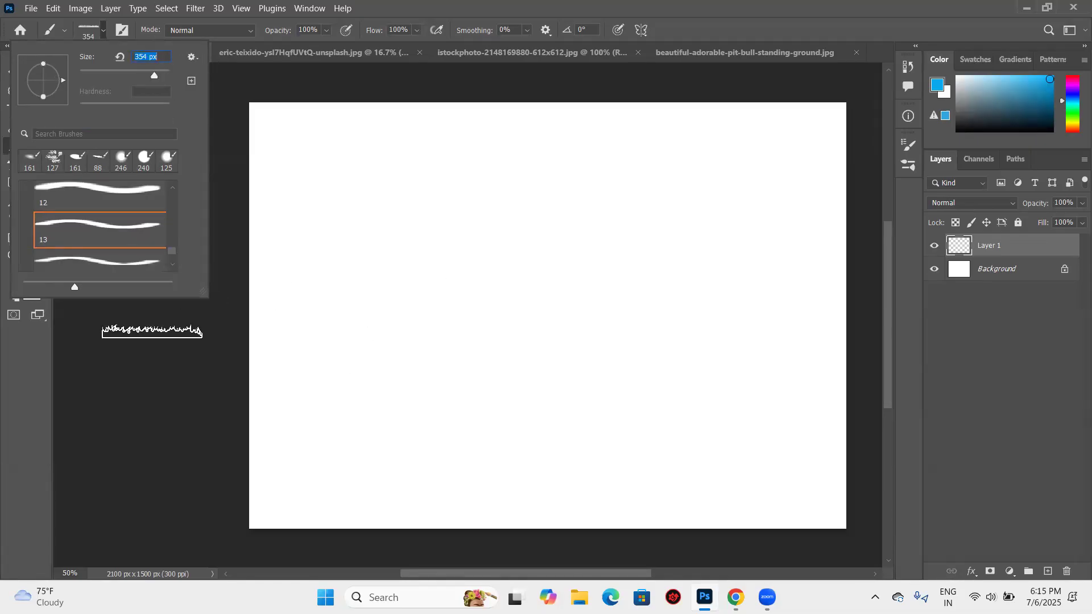
pyautogui.click(157, 332)
# - Set the foreground color to a bright green
pyautogui.click(18, 278)
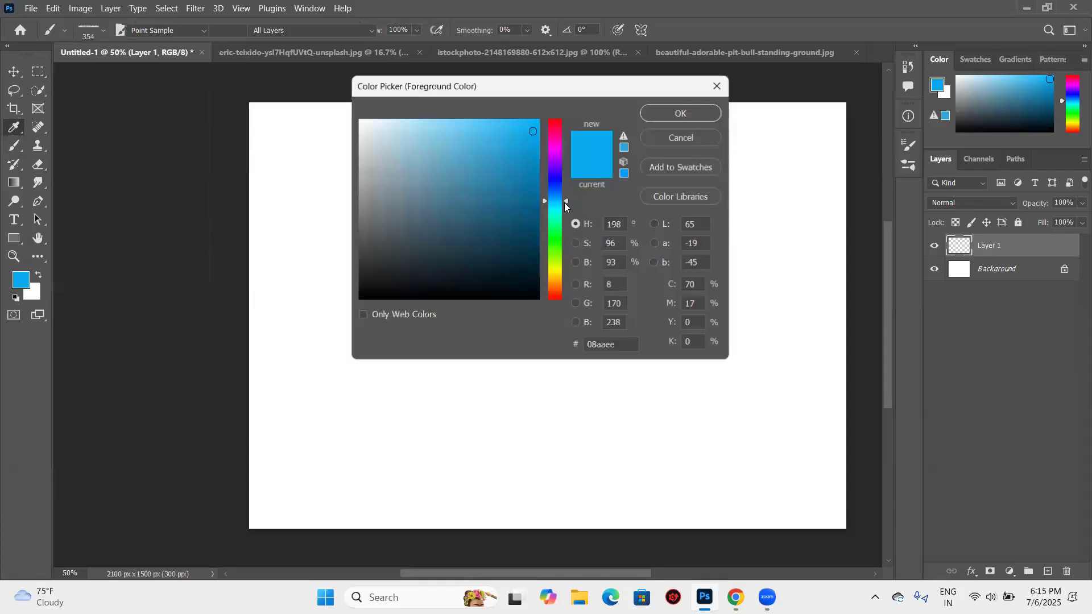
pyautogui.click(557, 244)
pyautogui.moveTo(531, 190); pyautogui.dragTo(532, 156)
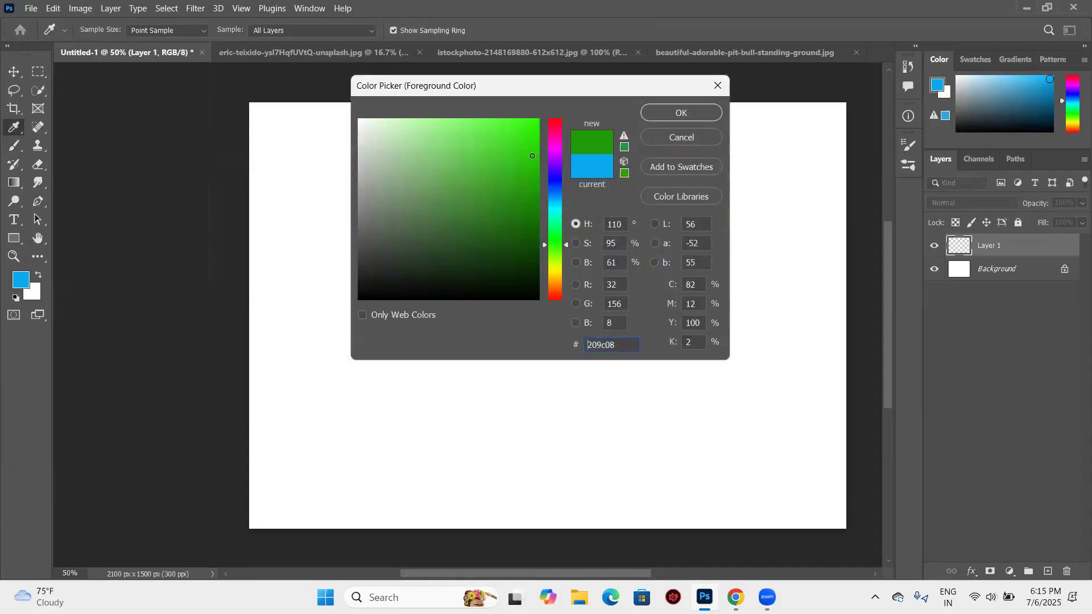
pyautogui.click(671, 112)
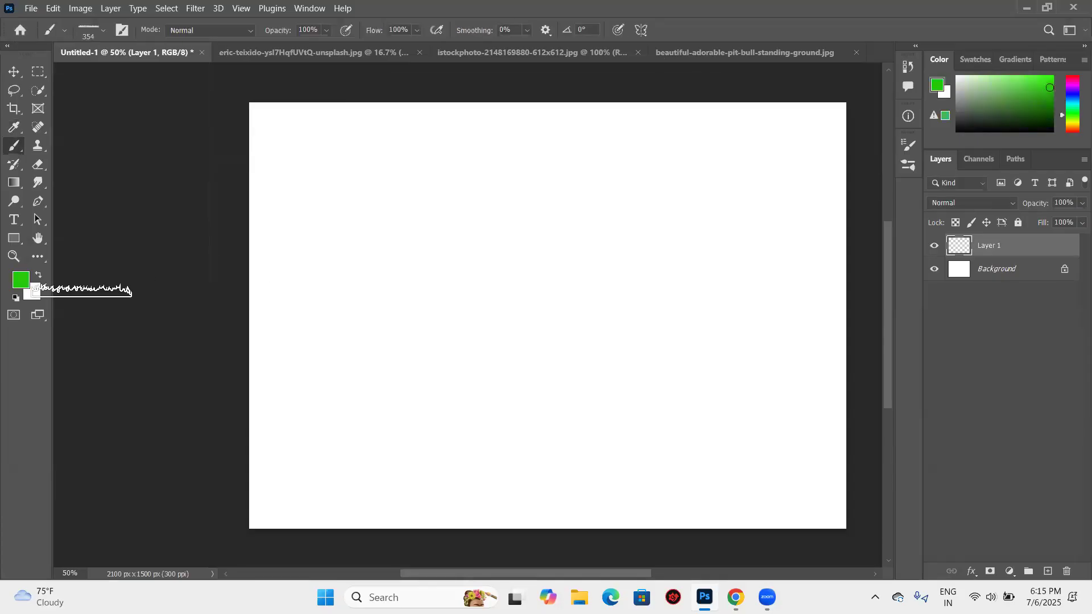
# - Set the background color to the dark green 063808
pyautogui.click(33, 293)
pyautogui.moveTo(552, 256)
pyautogui.mouseDown()
pyautogui.moveTo(556, 246)
pyautogui.moveTo(556, 271)
pyautogui.moveTo(556, 239)
pyautogui.mouseUp()
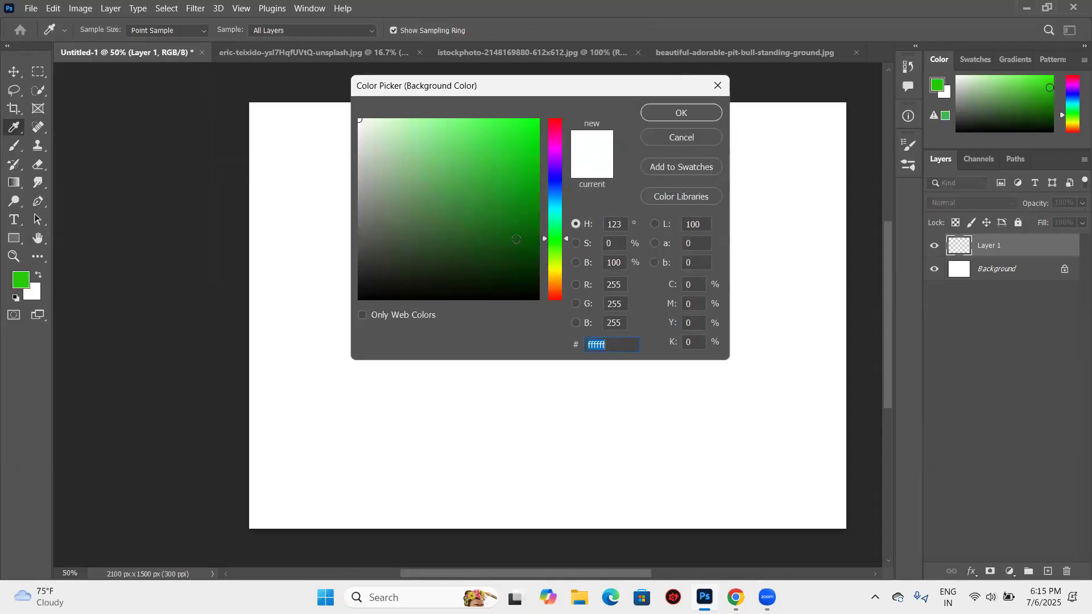
pyautogui.click(519, 260)
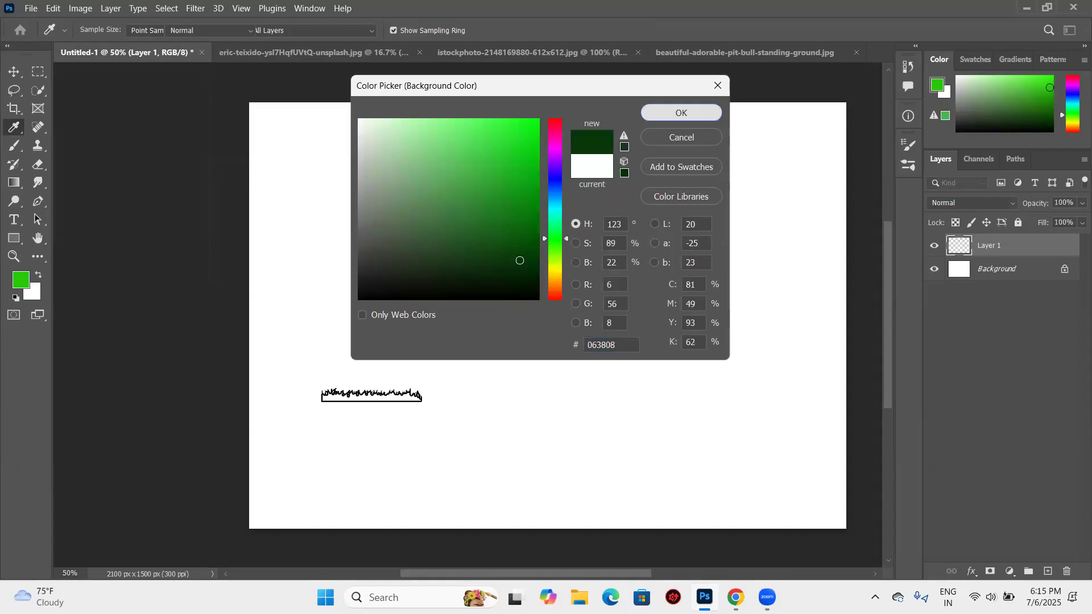
pyautogui.press('Return')
# - Enlarge the grass brush to 1100 px and stamp two overlapping grass strips along the bottom edge of the canvas
pyautogui.press(']')
pyautogui.press(']')
pyautogui.press(']')
pyautogui.press(']')
pyautogui.press(']')
pyautogui.press(']')
pyautogui.press(']')
pyautogui.press(']')
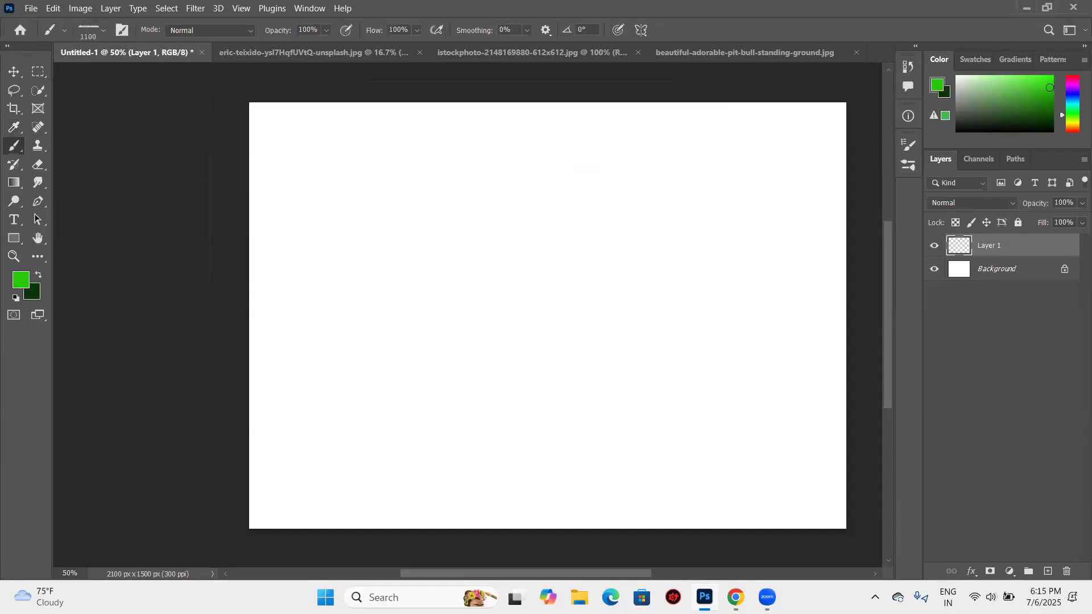
pyautogui.click(401, 515)
pyautogui.click(621, 515)
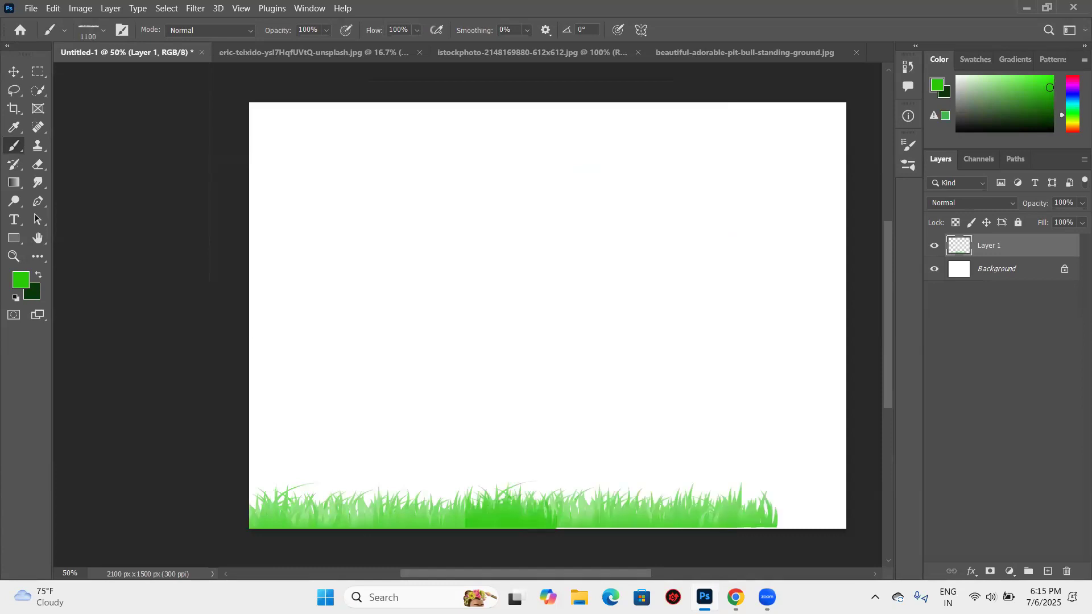
# - Stamp nine more grass strips in staggered rows over the rest of the canvas, up to its top edge
pyautogui.click(407, 353)
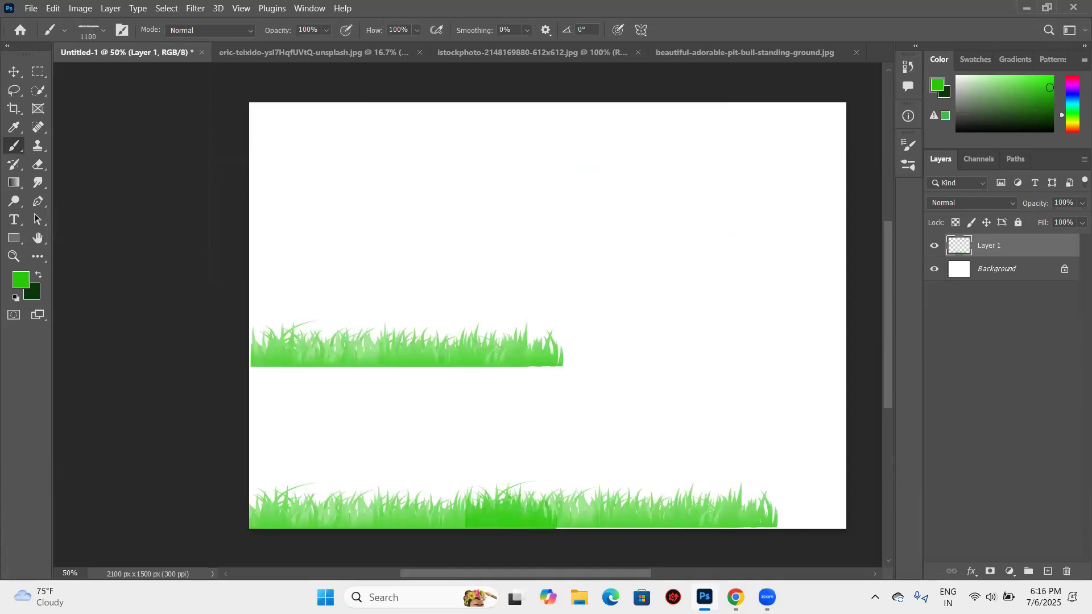
pyautogui.click(536, 236)
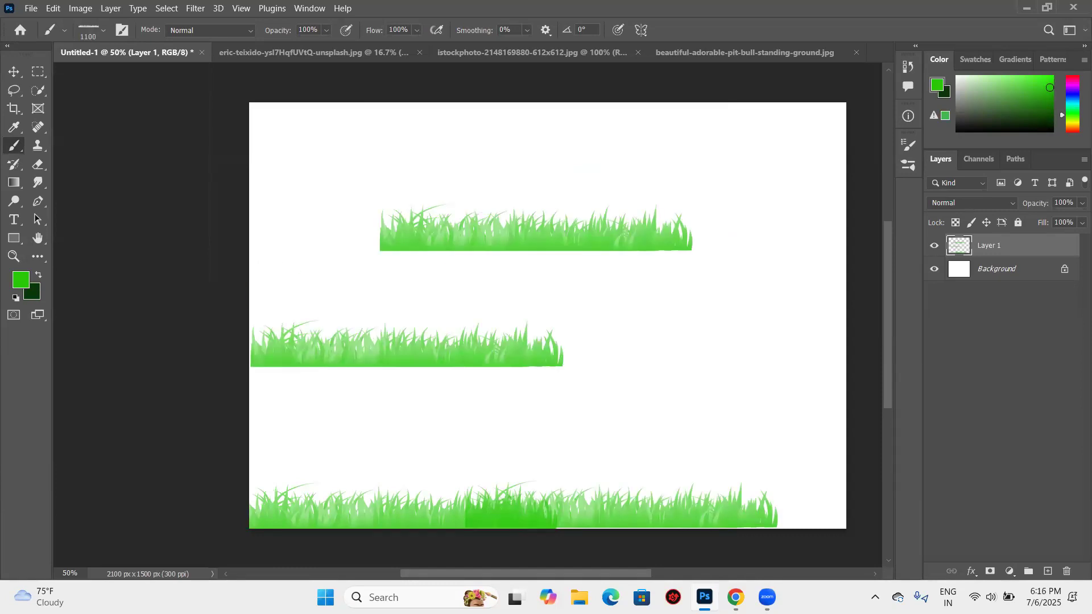
pyautogui.click(373, 293)
pyautogui.click(581, 331)
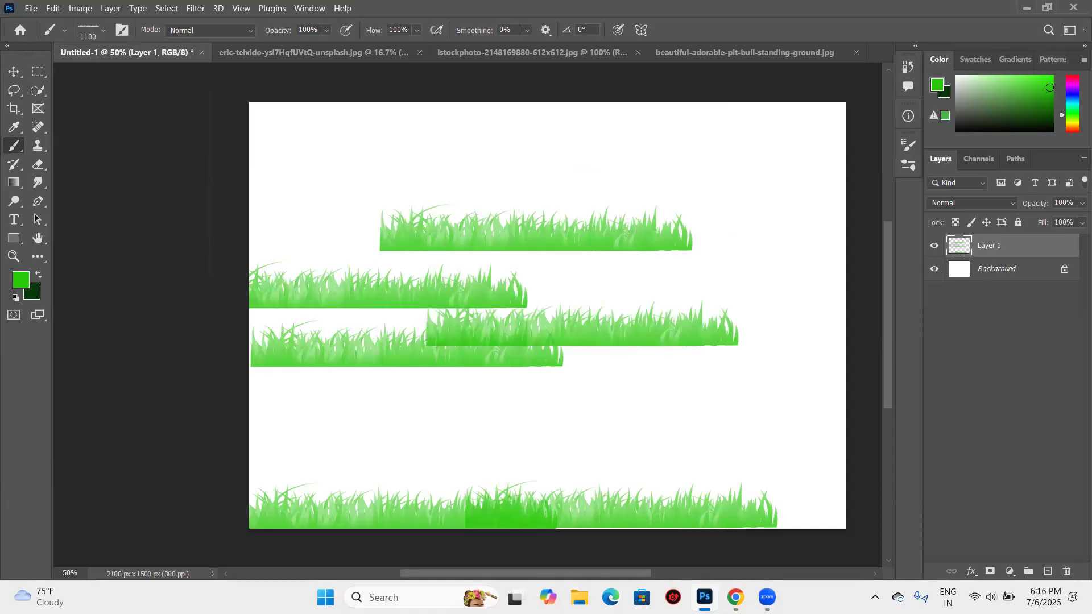
pyautogui.click(551, 416)
pyautogui.click(396, 469)
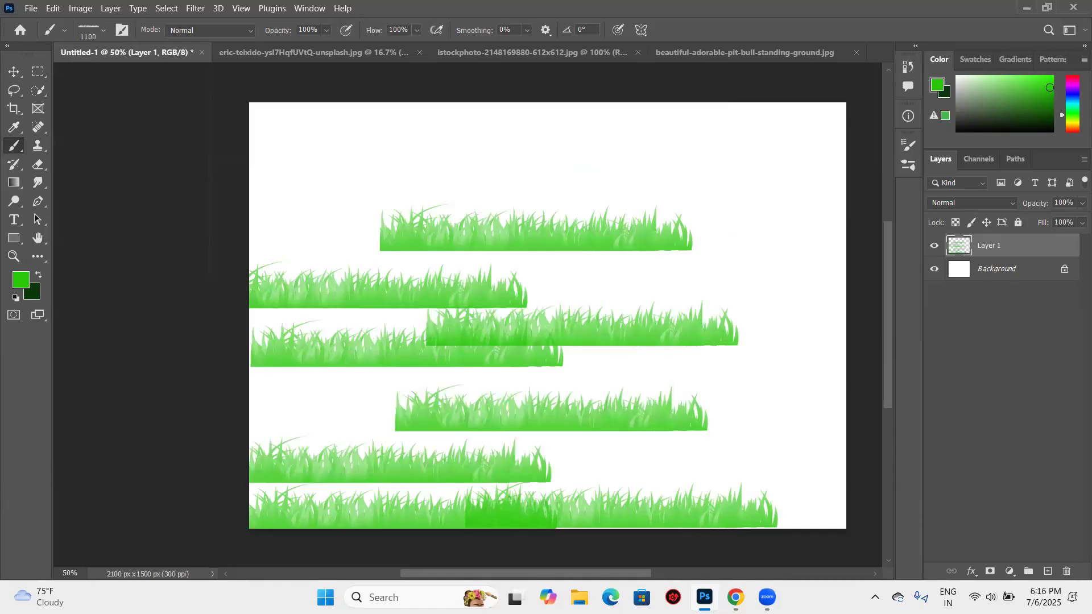
pyautogui.click(464, 176)
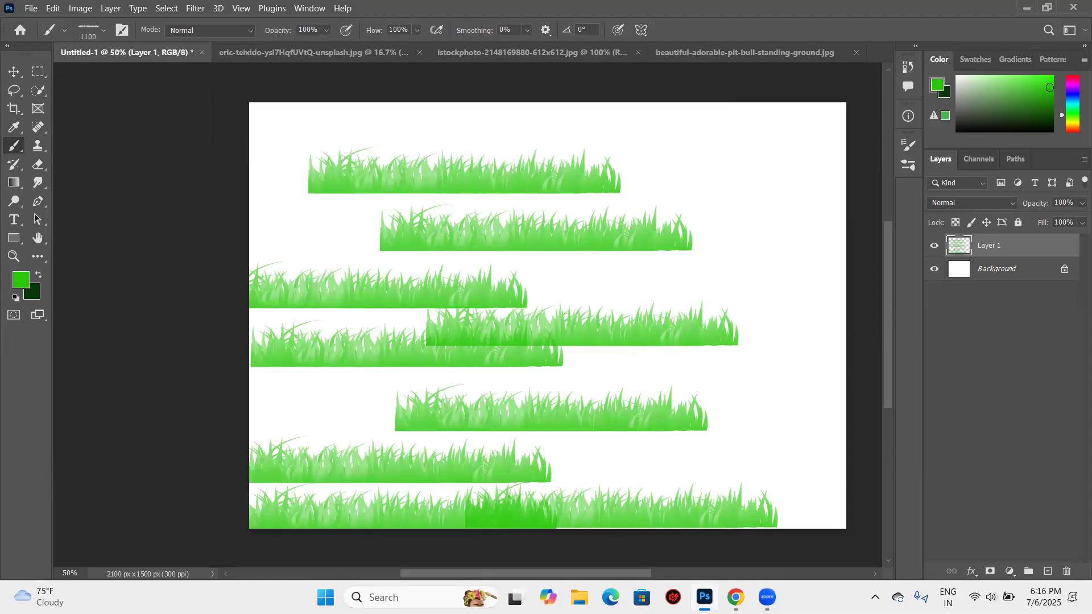
pyautogui.click(349, 226)
pyautogui.click(583, 123)
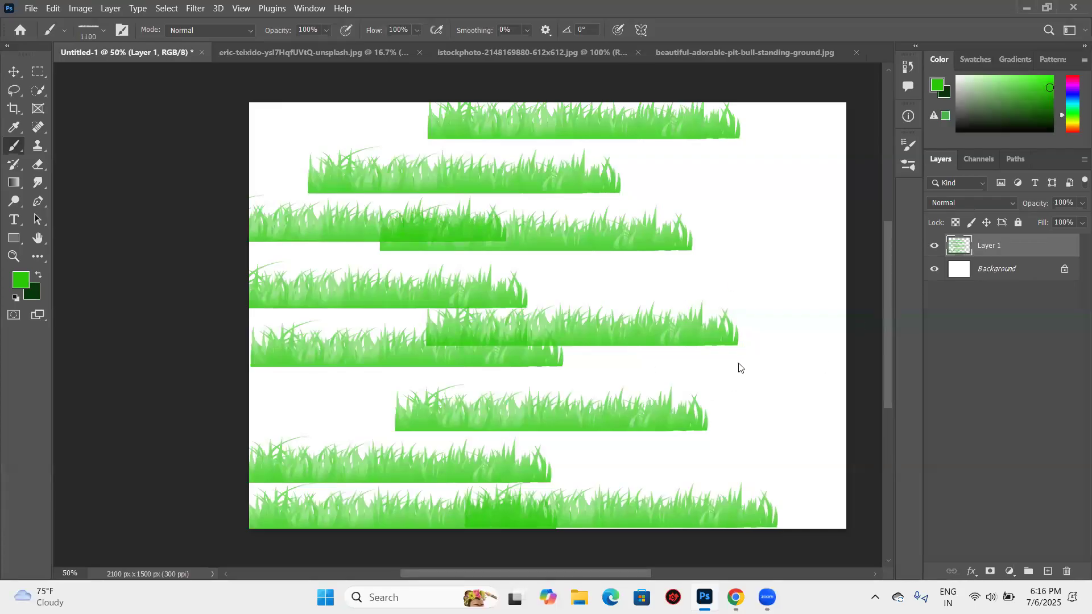
# - Stamp three more grass strips near the right edge of the canvas and undo them
pyautogui.click(793, 191)
pyautogui.click(828, 369)
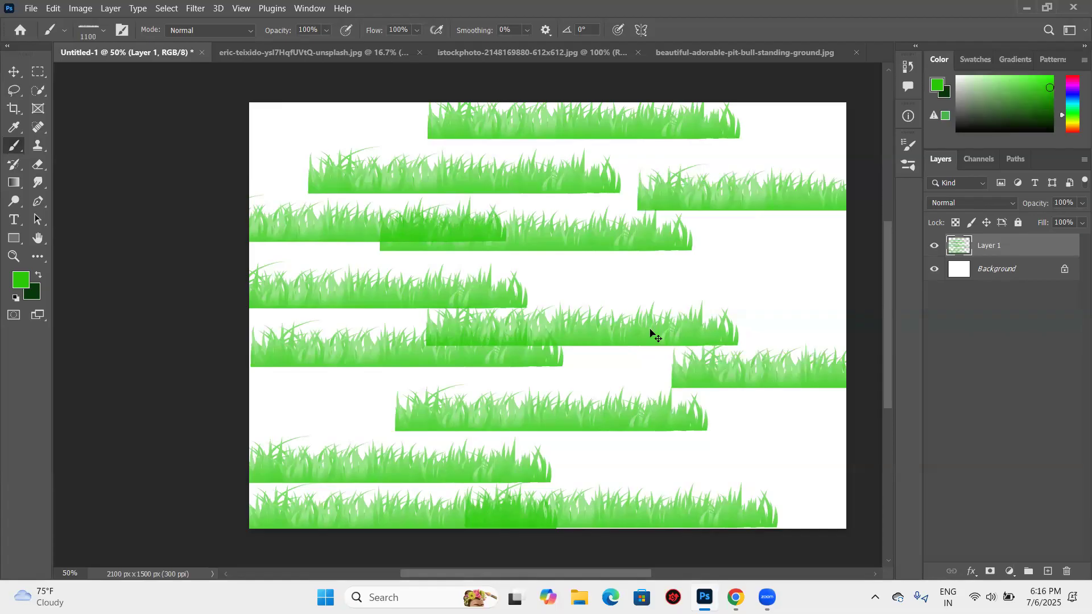
pyautogui.click(709, 270)
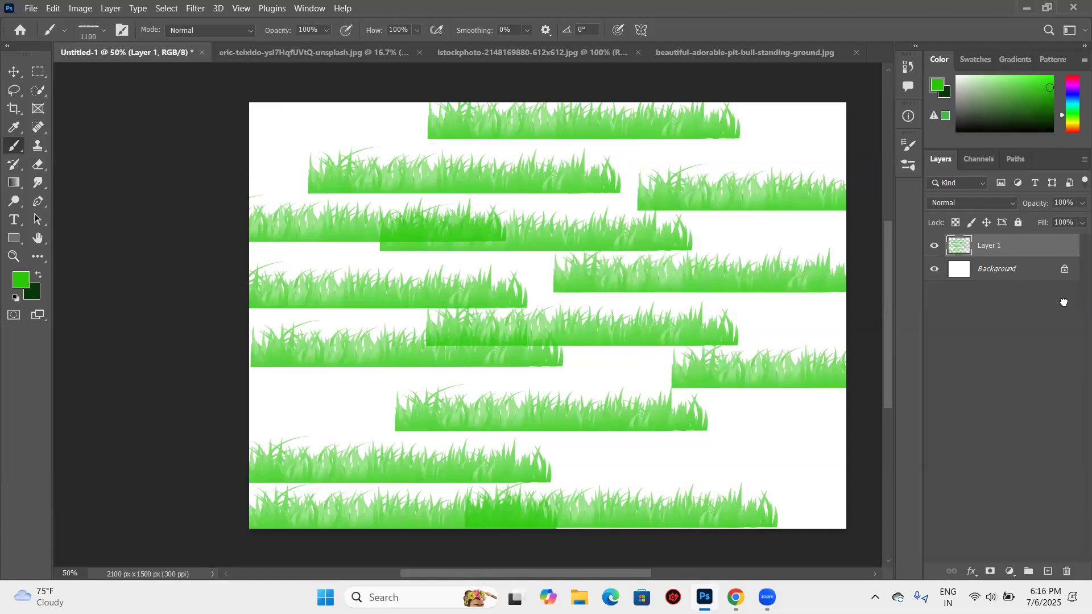
pyautogui.hotkey('ctrl', 'z')
pyautogui.hotkey('ctrl', 'z')
pyautogui.hotkey('ctrl', 'z')
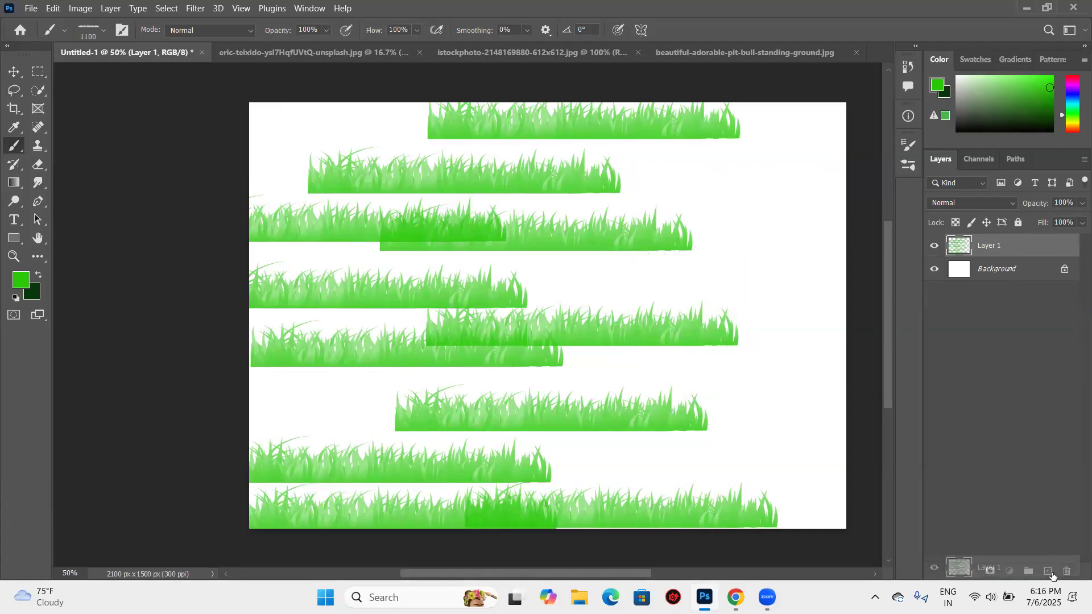
# - Duplicate the grass layer and delete both the copy and the original Layer 1
pyautogui.hotkey('ctrl', 'j')
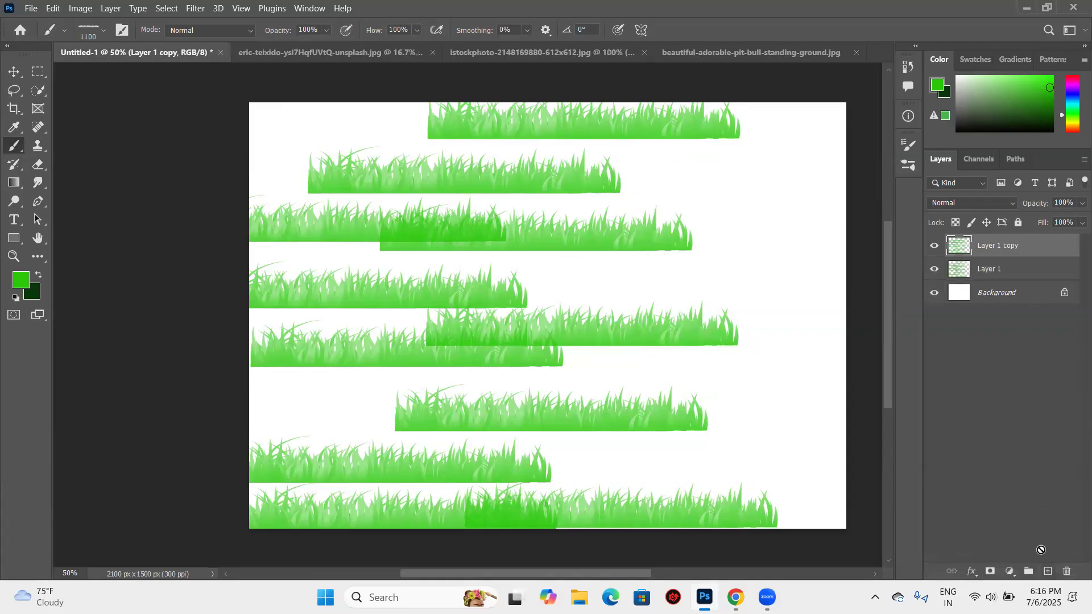
pyautogui.moveTo(1048, 246); pyautogui.dragTo(1067, 572)
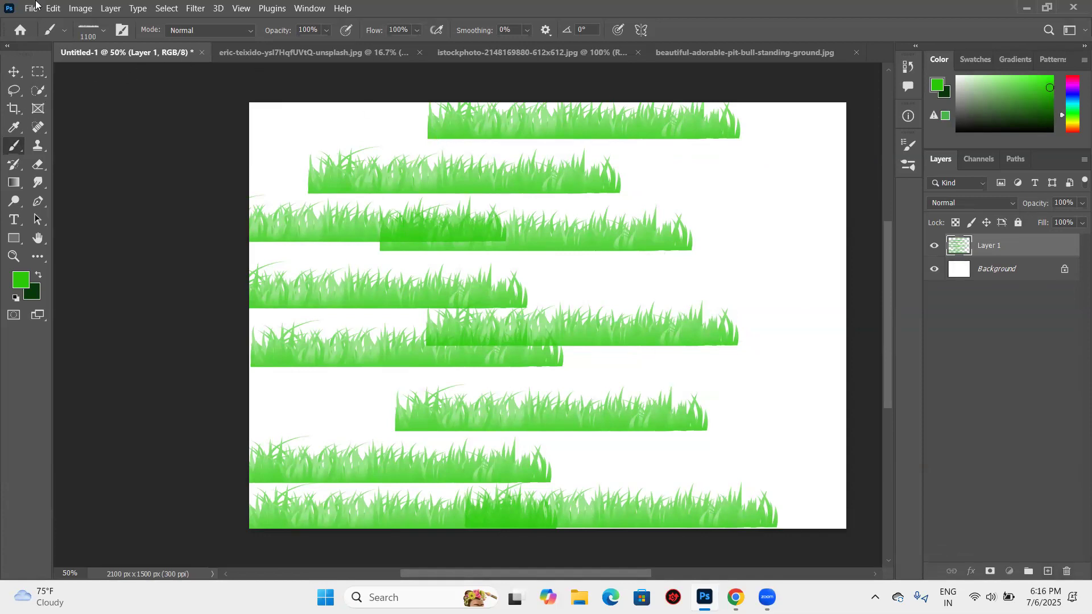
pyautogui.press('Delete')
# - Choose brush preset 1 from the Grass Photoshop Brushes 3 2 group
pyautogui.click(102, 30)
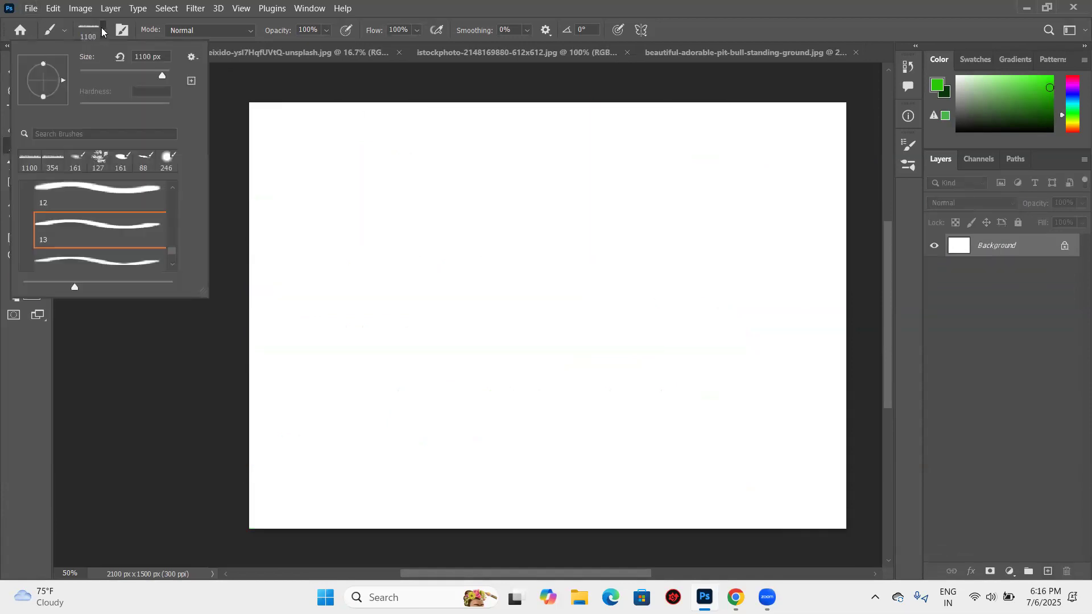
pyautogui.scroll(10, 64, 206)
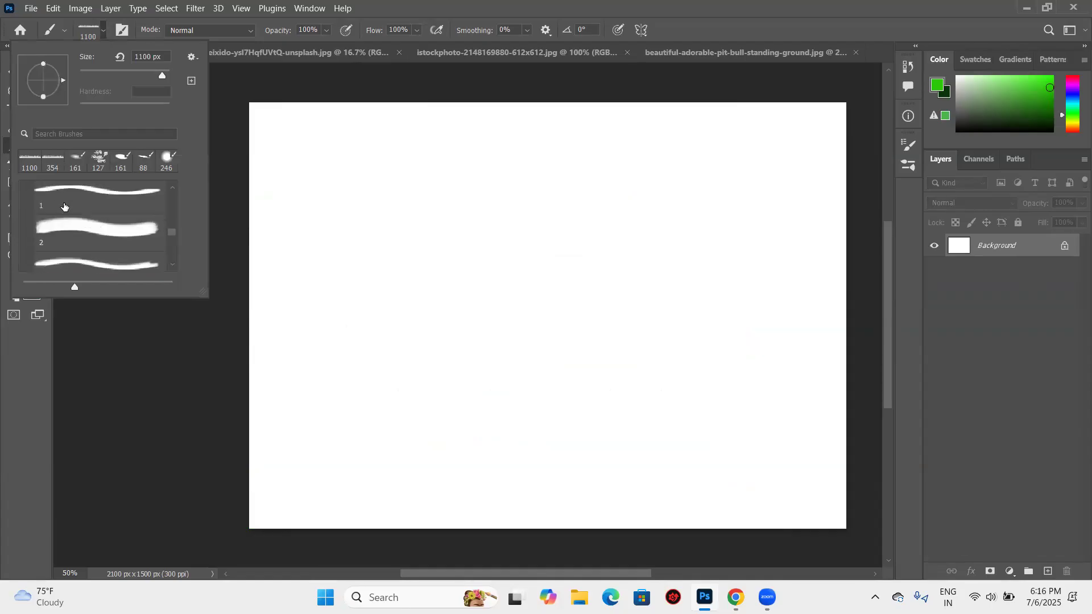
pyautogui.scroll(2, 64, 206)
pyautogui.scroll(2, 88, 270)
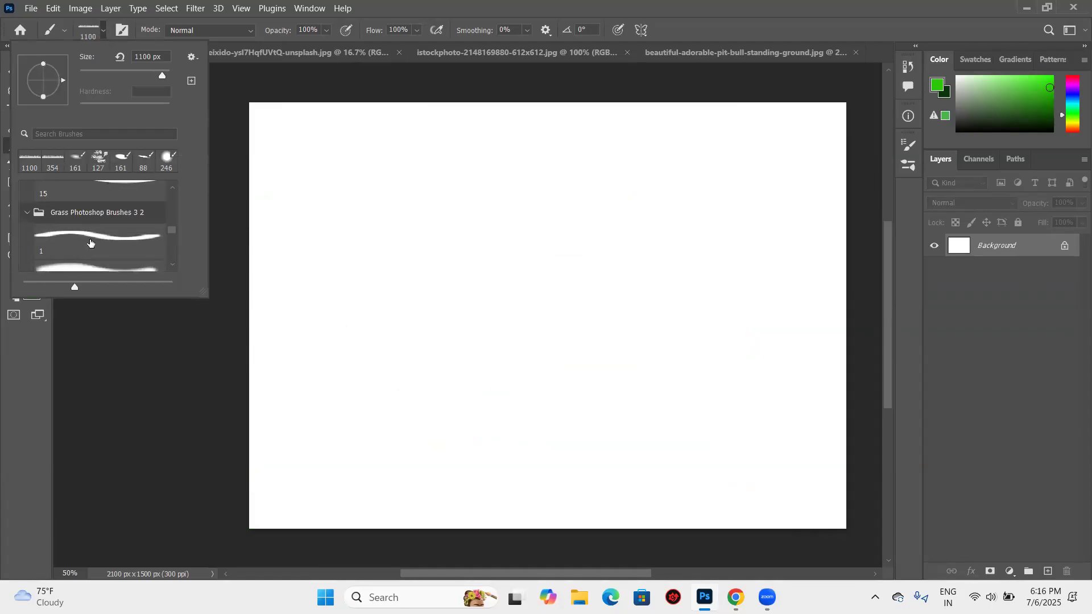
pyautogui.click(116, 248)
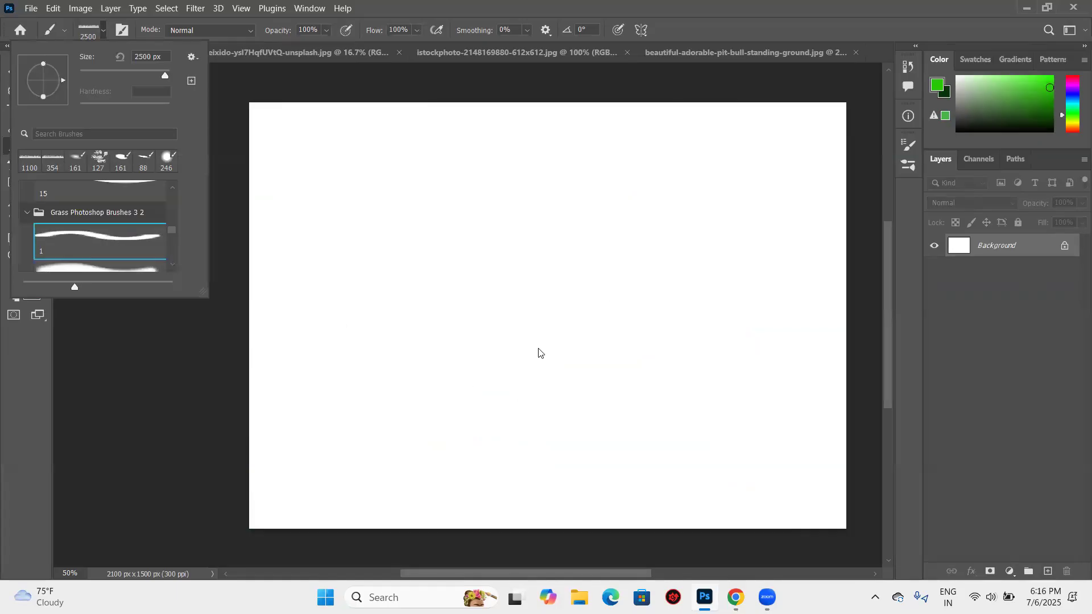
# - Stamp three full-width rows of tall grass on the Background layer, leaving only the top of the canvas white
pyautogui.click(598, 486)
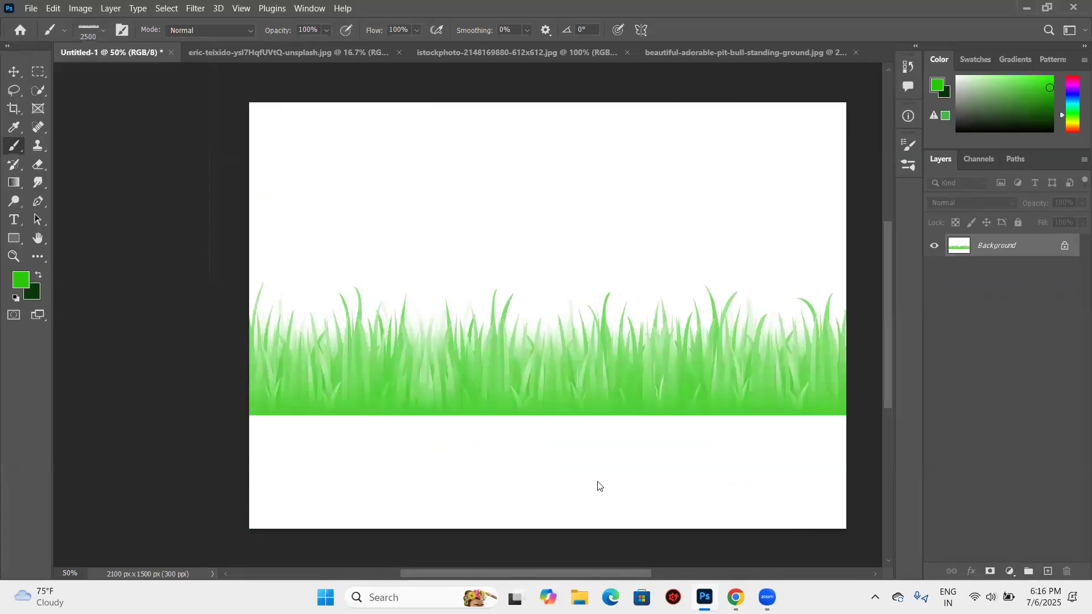
pyautogui.click(553, 248)
pyautogui.click(550, 296)
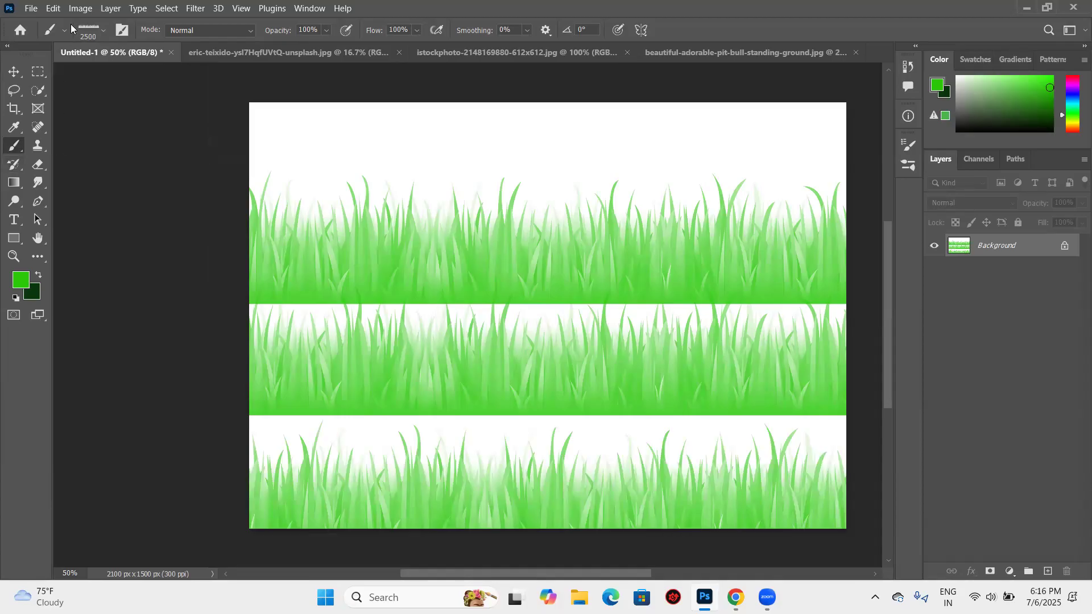
# - Browse past the grass brush presets and choose the Hard Round 70 1 brush
pyautogui.click(103, 31)
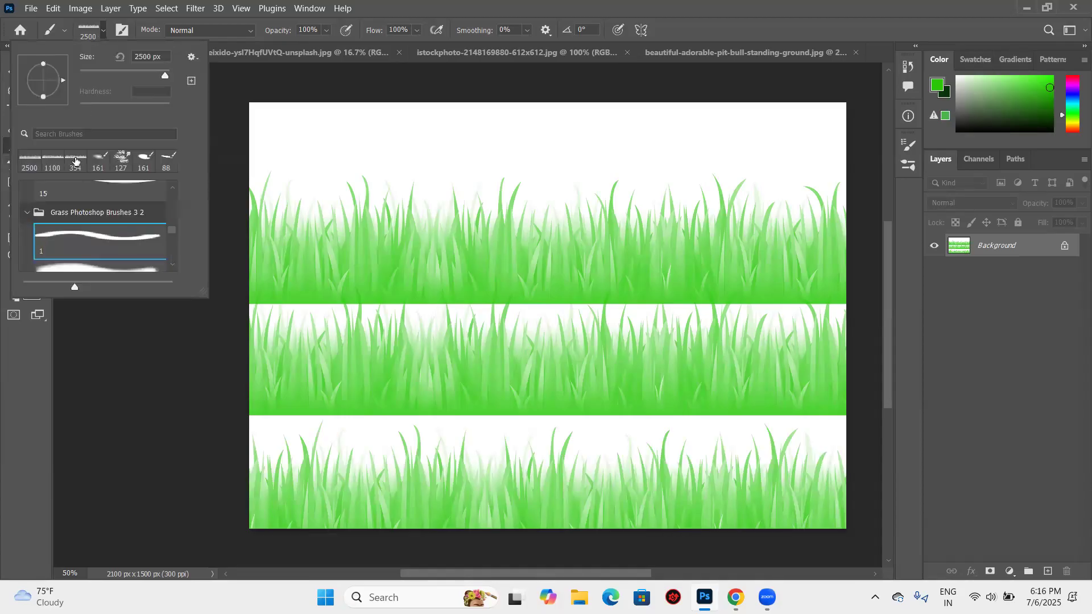
pyautogui.scroll(2, 75, 168)
pyautogui.scroll(2, 163, 279)
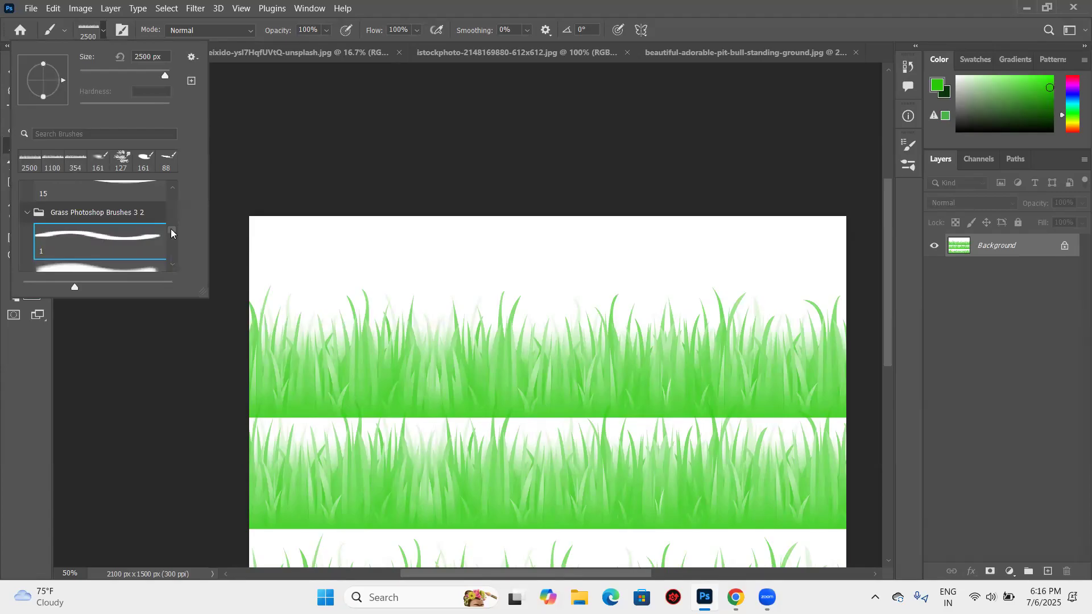
pyautogui.scroll(-2, 171, 230)
pyautogui.scroll(2, 57, 193)
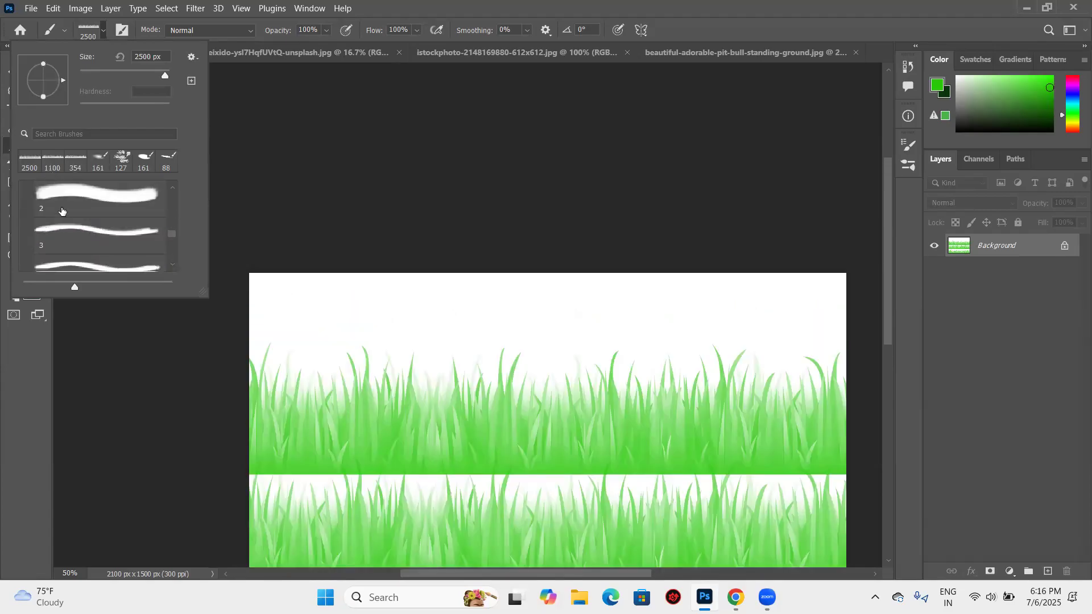
pyautogui.scroll(-1, 70, 214)
pyautogui.scroll(-8, 70, 214)
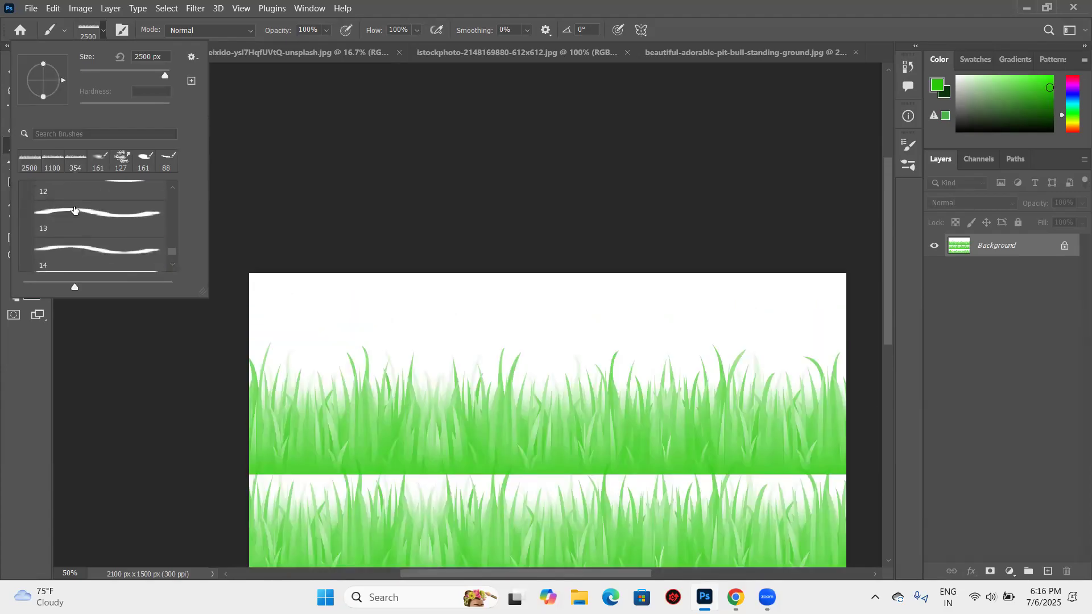
pyautogui.click(57, 244)
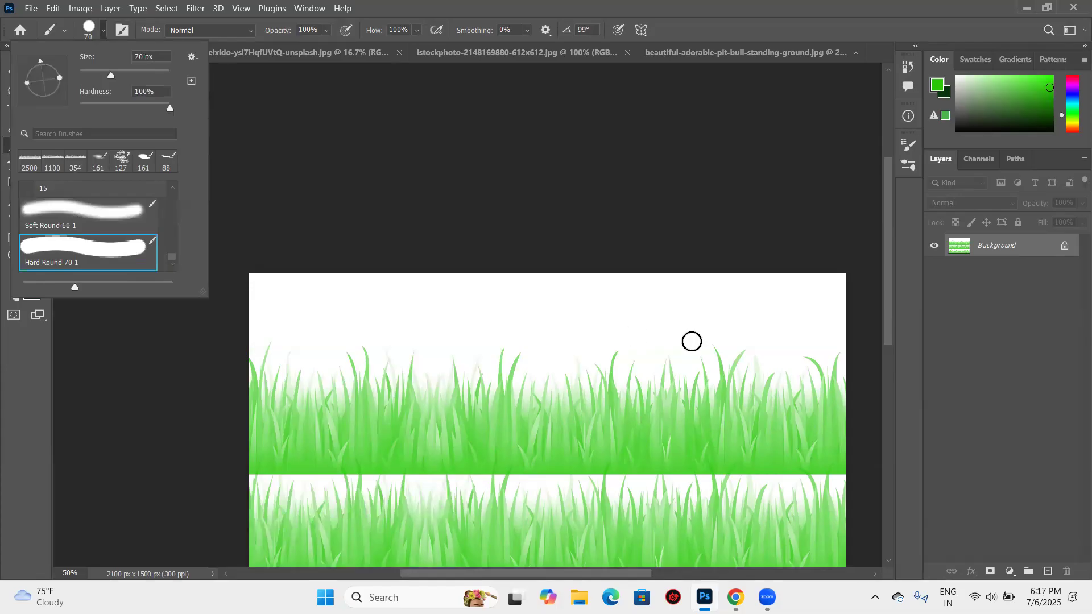
# - Close the brush presets and undo the tall grass rows and the deletion of Layer 1
pyautogui.click(518, 316)
pyautogui.hotkey('ctrl', 'z')
pyautogui.hotkey('ctrl', 'z')
pyautogui.hotkey('ctrl', 'z')
pyautogui.hotkey('ctrl', 'z')
pyautogui.hotkey('ctrl', 'z')
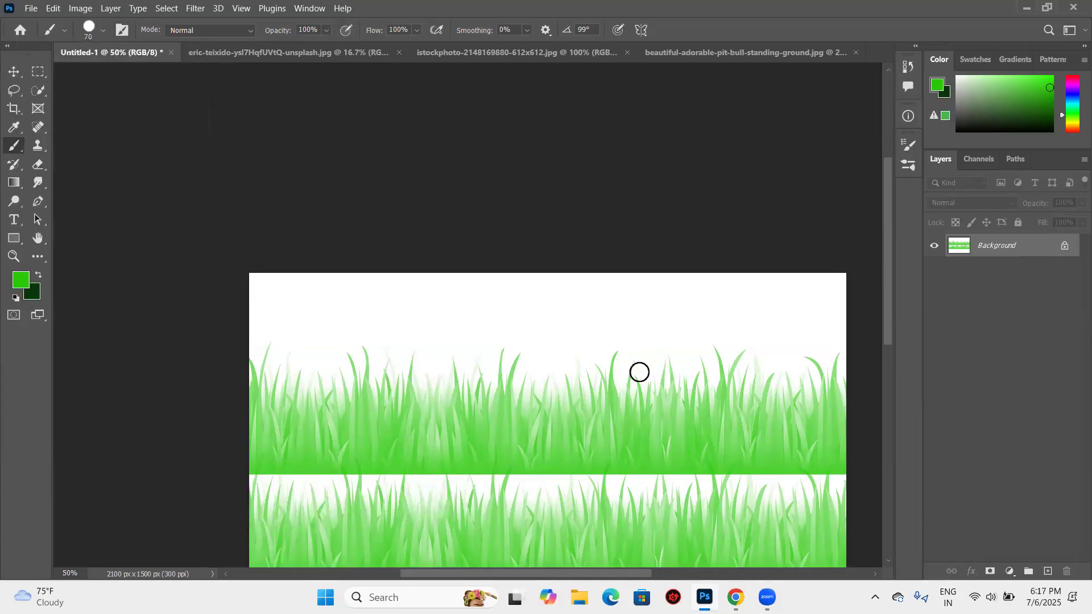
pyautogui.hotkey('ctrl', 'z')
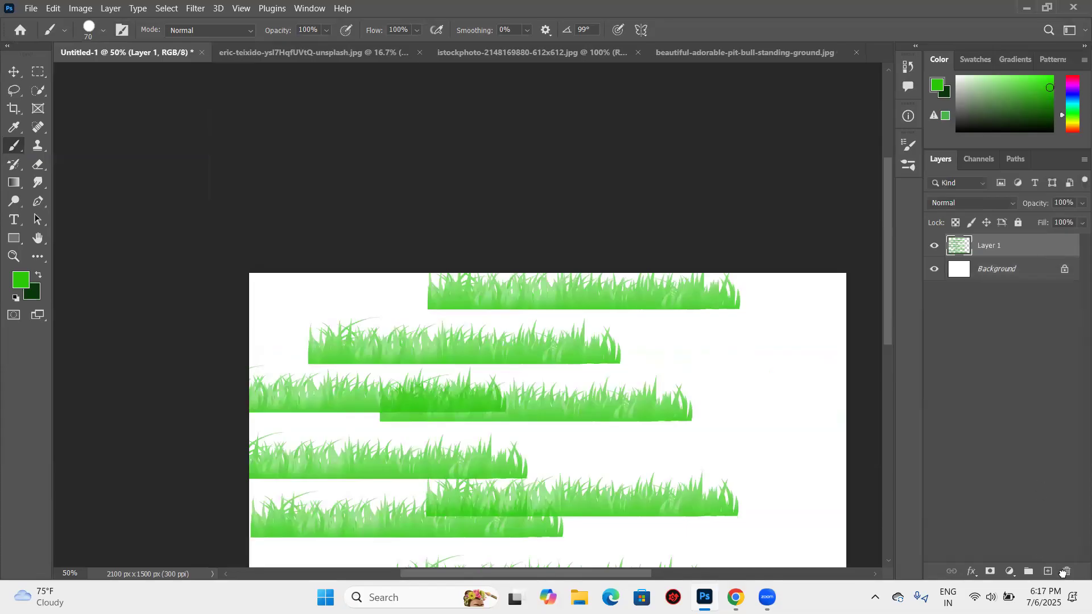
# - Replace the grass layer and a duplicate of it with a new blank layer above the Background
pyautogui.hotkey('ctrl', 'j')
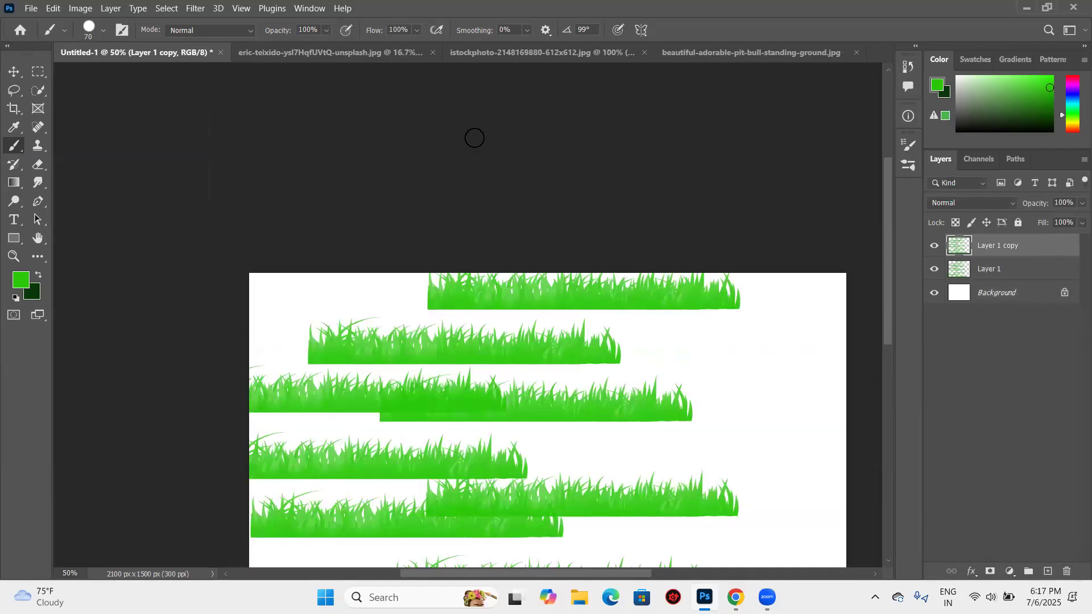
pyautogui.press('Delete')
pyautogui.press('Delete')
pyautogui.hotkey('ctrl', 'shift', 'alt', 'n')
pyautogui.scroll(-3, 455, 179)
pyautogui.scroll(-1, 455, 183)
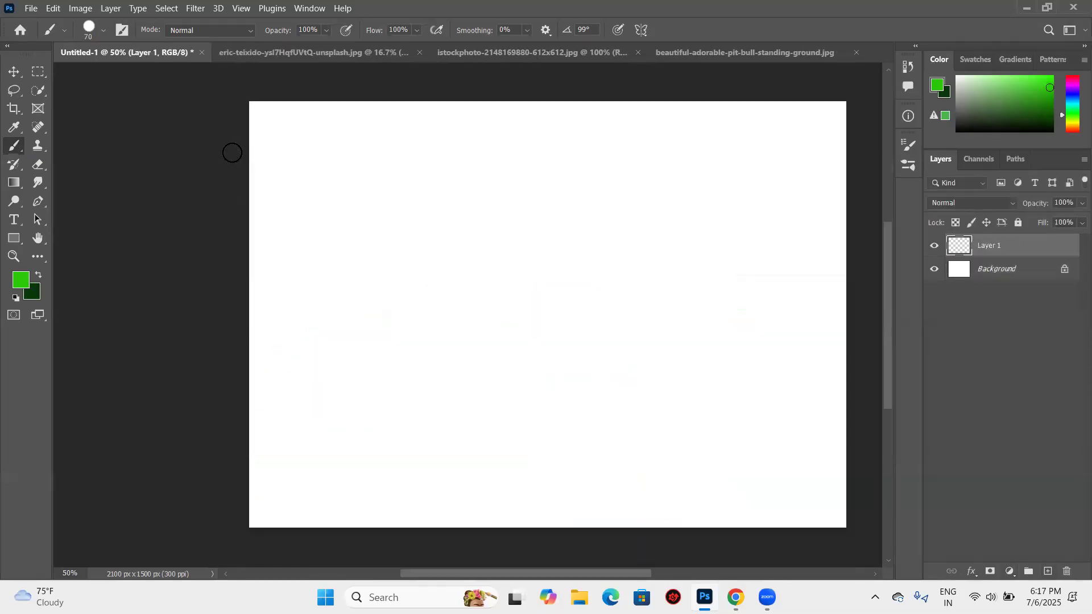
# - Examine the available layer blend modes and the Brush tool's own blending modes
pyautogui.click(1011, 205)
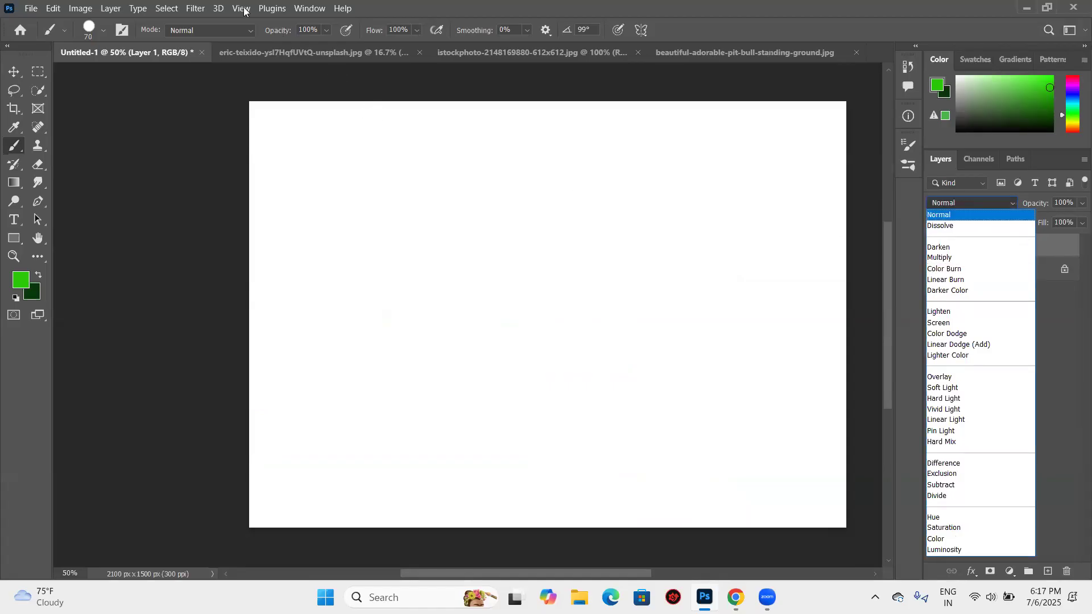
pyautogui.click(247, 29)
pyautogui.click(249, 30)
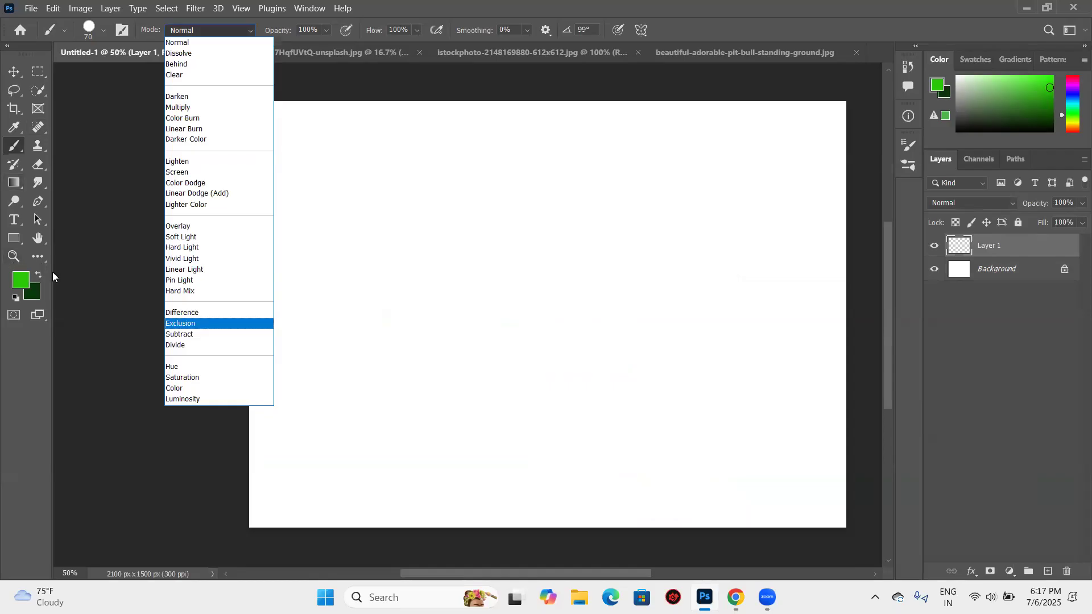
# - Set the brush size to 180 px and stamp a small green dot in the upper-left area of the canvas
pyautogui.click(545, 204)
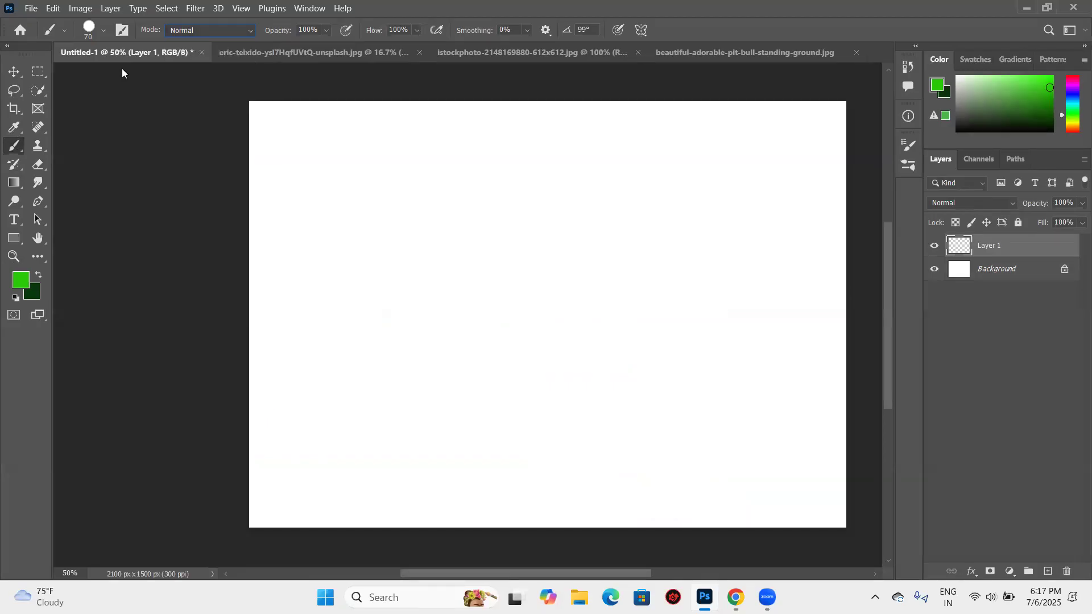
pyautogui.click(103, 30)
pyautogui.click(143, 73)
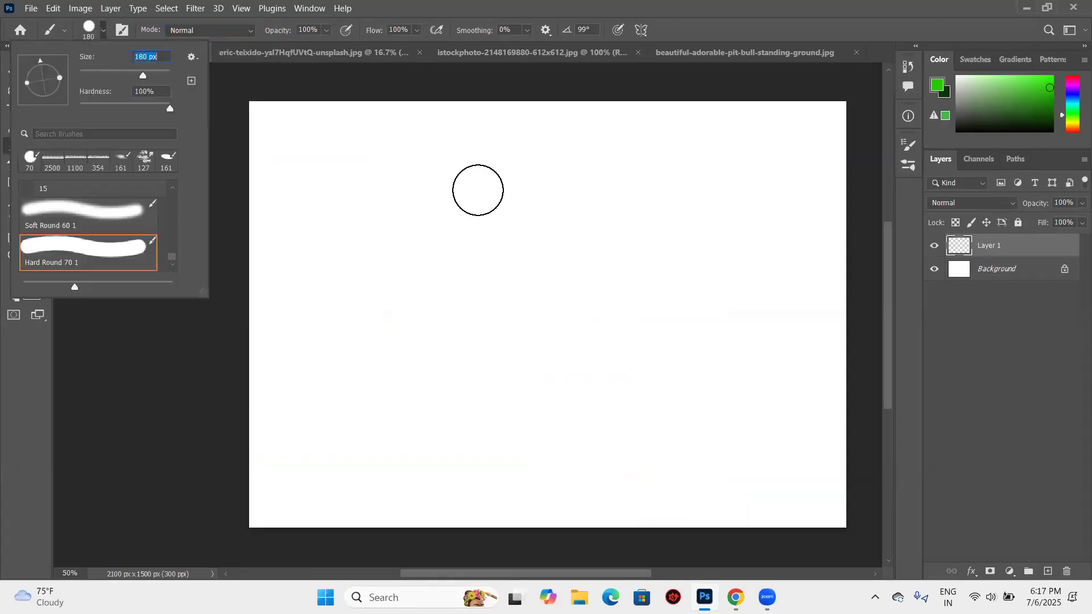
pyautogui.click(422, 217)
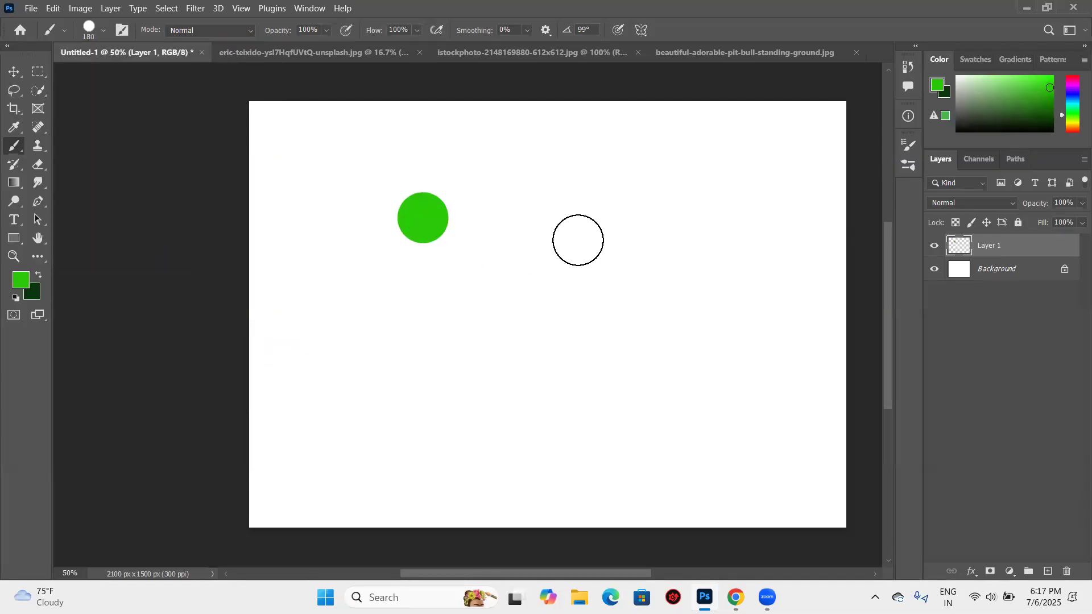
# - Enlarge the brush to 1100 px and stamp a large green circle beside the small dot
pyautogui.press(']')
pyautogui.press(']')
pyautogui.press(']')
pyautogui.press(']')
pyautogui.press(']')
pyautogui.press(']')
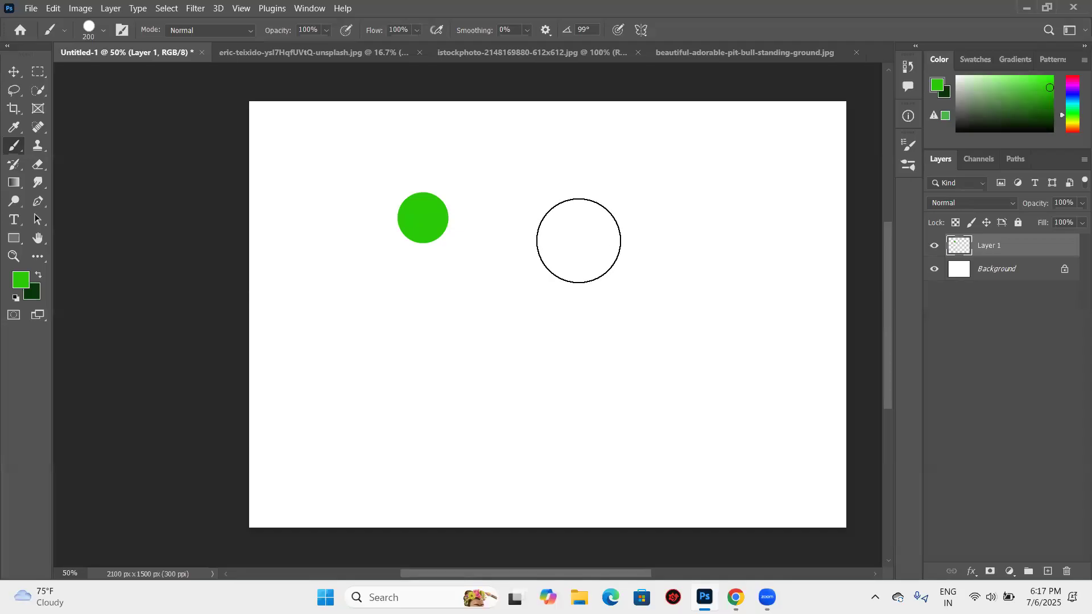
pyautogui.click(619, 299)
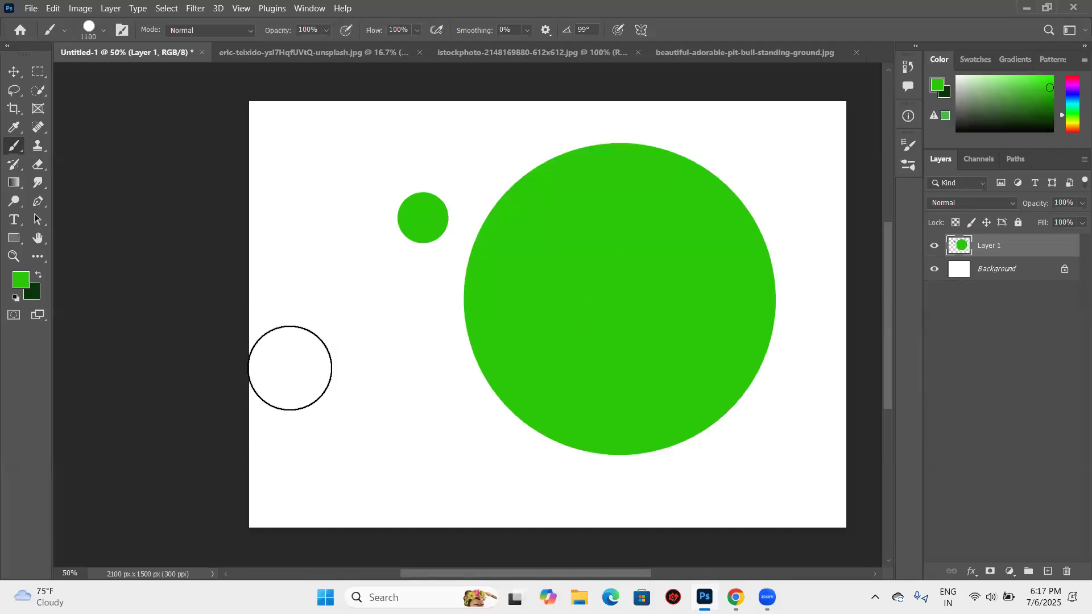
# - Set the brush mode to Dissolve and stamp a large pink (#ef116f) circle overlapping the green one
pyautogui.click(245, 31)
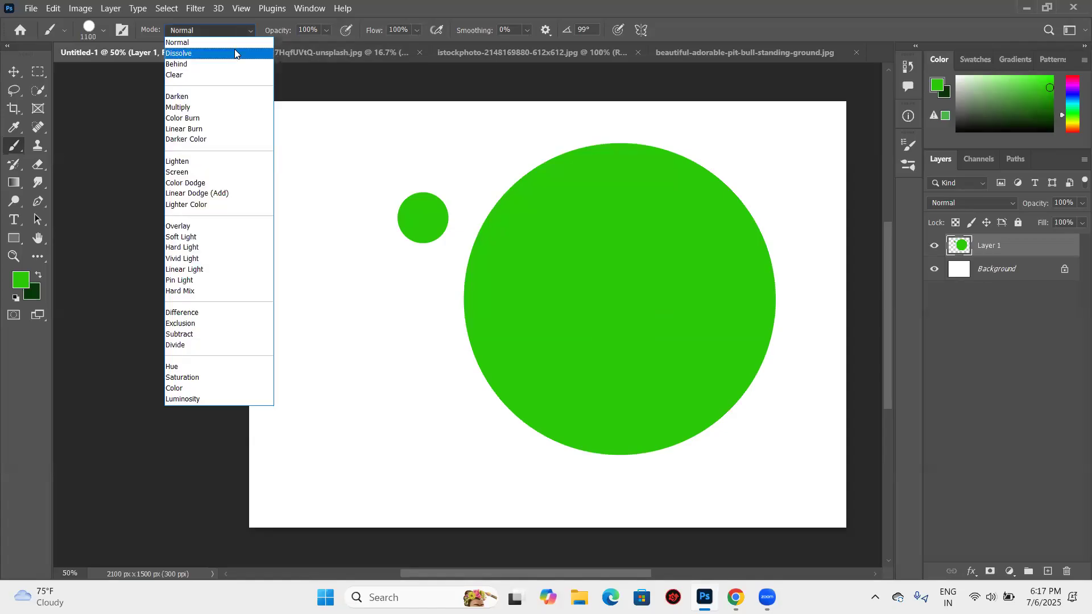
pyautogui.click(234, 53)
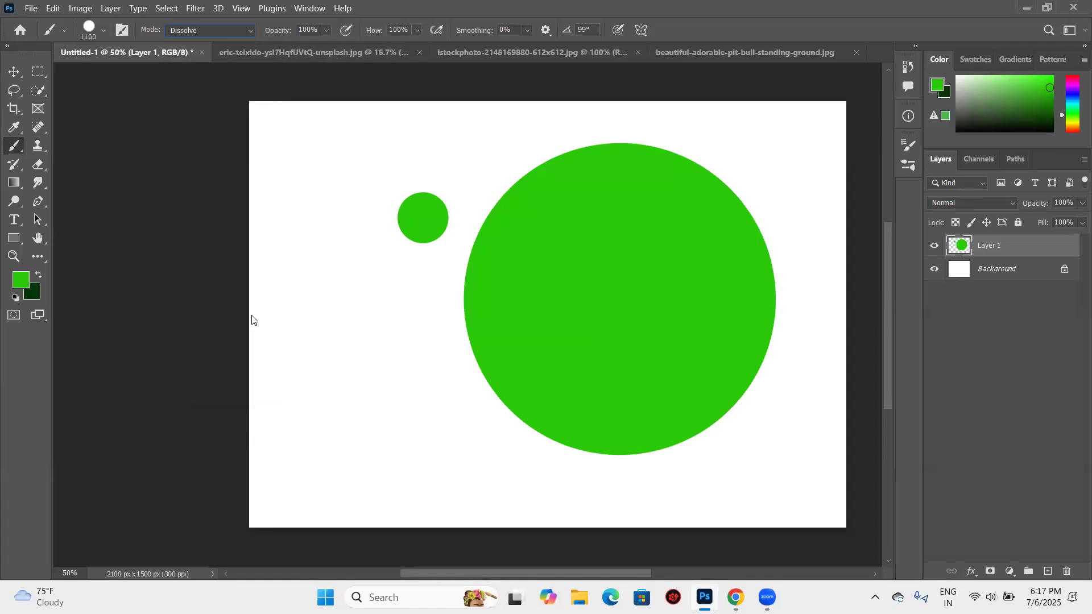
pyautogui.click(547, 131)
pyautogui.click(527, 130)
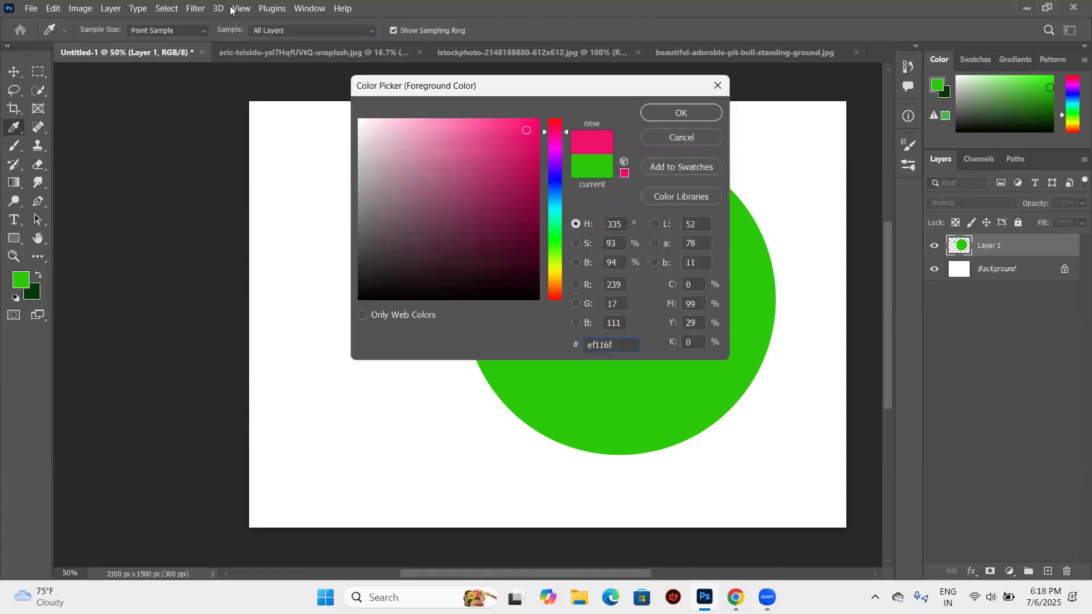
pyautogui.press('Return')
pyautogui.press('b')
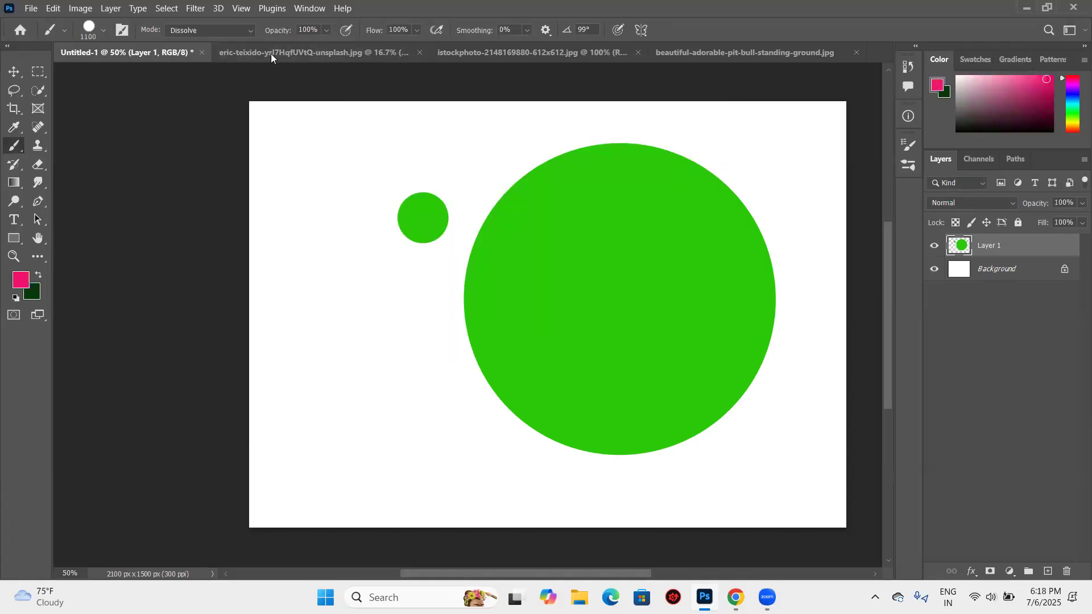
pyautogui.click(501, 261)
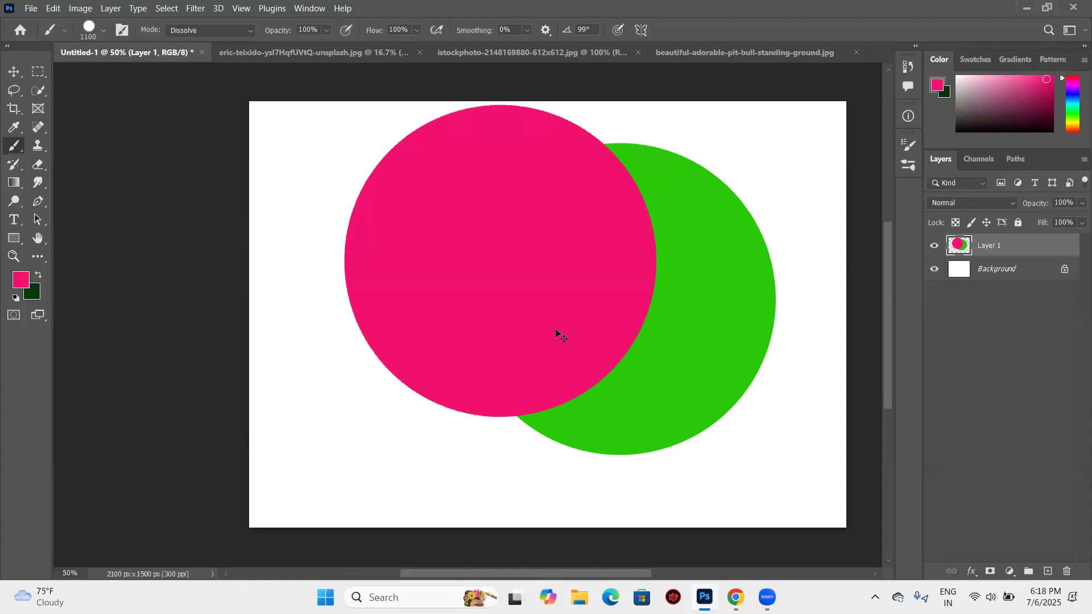
# - Examine the edge of the pink Dissolve circle up close
pyautogui.hotkey('ctrl', '+')
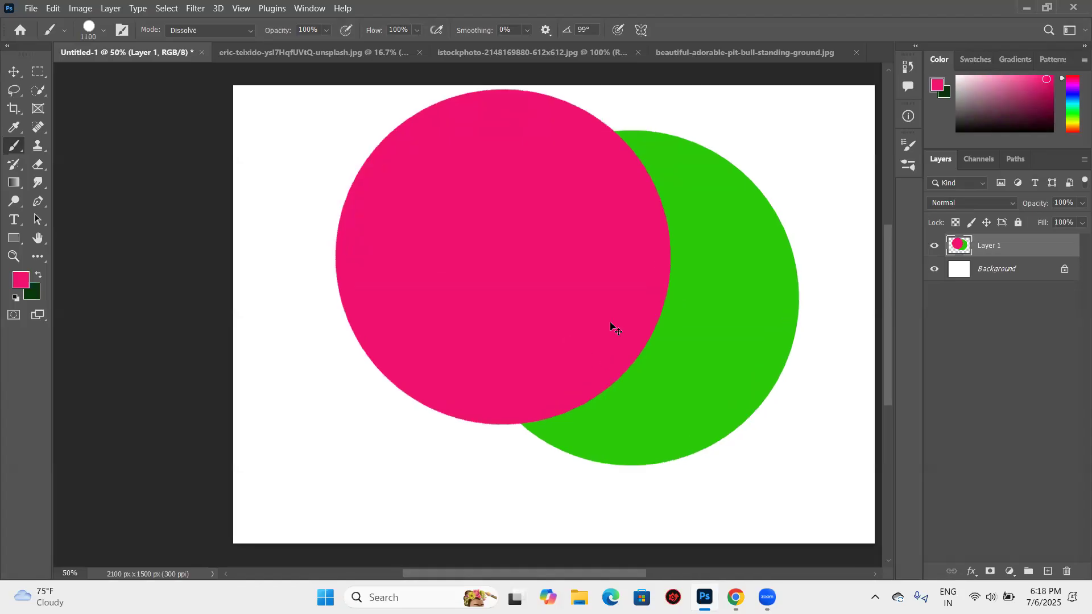
pyautogui.hotkey('ctrl', '+')
pyautogui.hotkey('ctrl', '+')
pyautogui.hotkey('ctrl', '+')
pyautogui.hotkey('ctrl', '+')
pyautogui.hotkey('ctrl', '-')
pyautogui.hotkey('ctrl', '-')
pyautogui.hotkey('ctrl', '-')
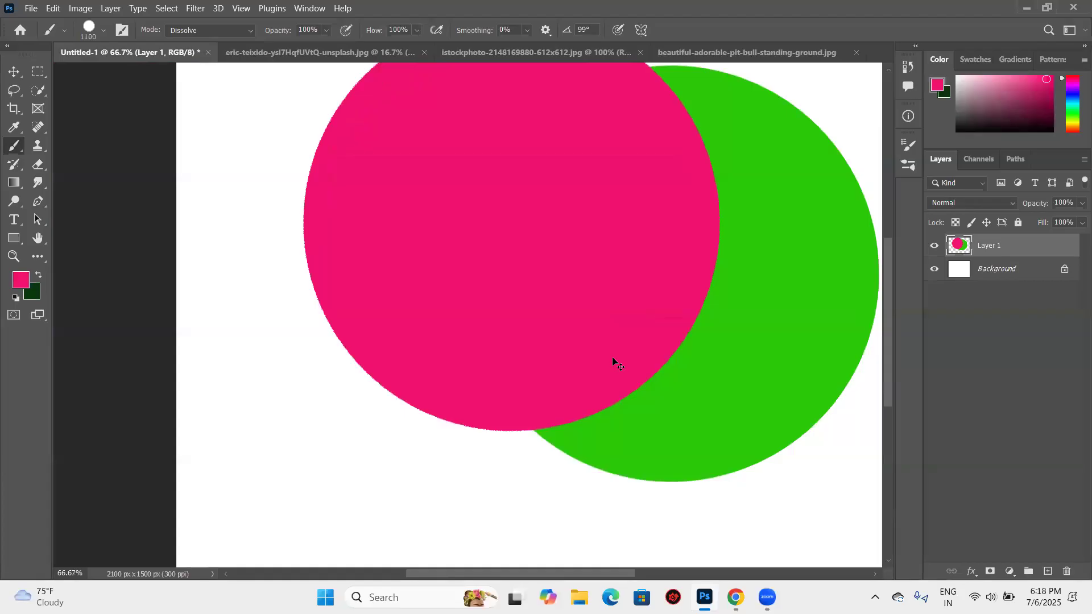
# - Reduce the brush size to 174 px and paint pink strokes along the pink circle's edge over the green circle
pyautogui.click(103, 31)
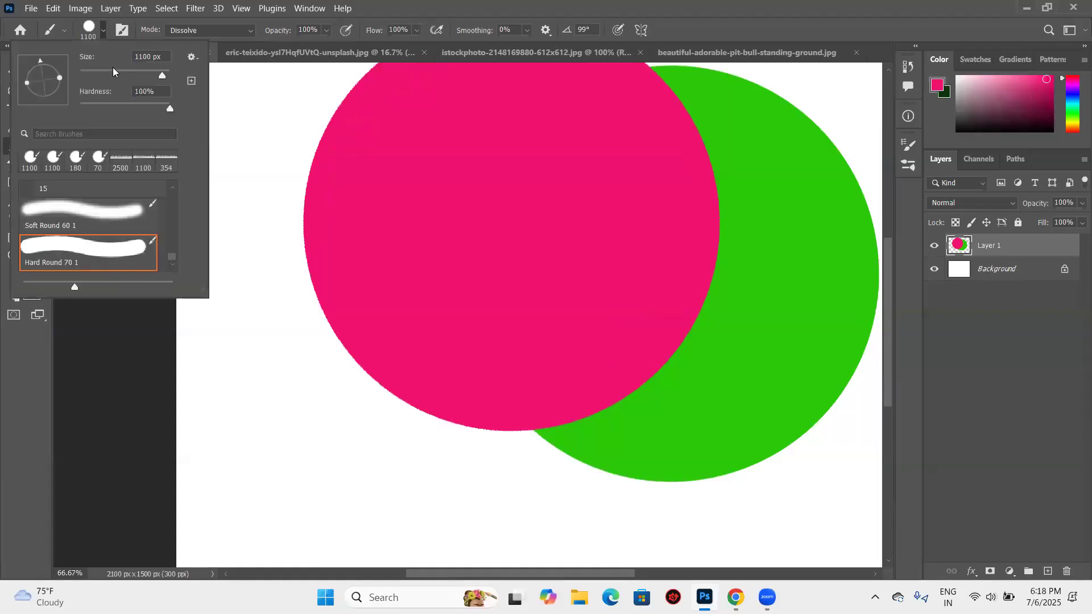
pyautogui.click(122, 72)
pyautogui.click(143, 71)
pyautogui.moveTo(721, 267); pyautogui.dragTo(719, 219)
pyautogui.moveTo(687, 147)
pyautogui.mouseDown()
pyautogui.moveTo(730, 215)
pyautogui.moveTo(713, 315)
pyautogui.moveTo(644, 364)
pyautogui.moveTo(607, 349)
pyautogui.mouseUp()
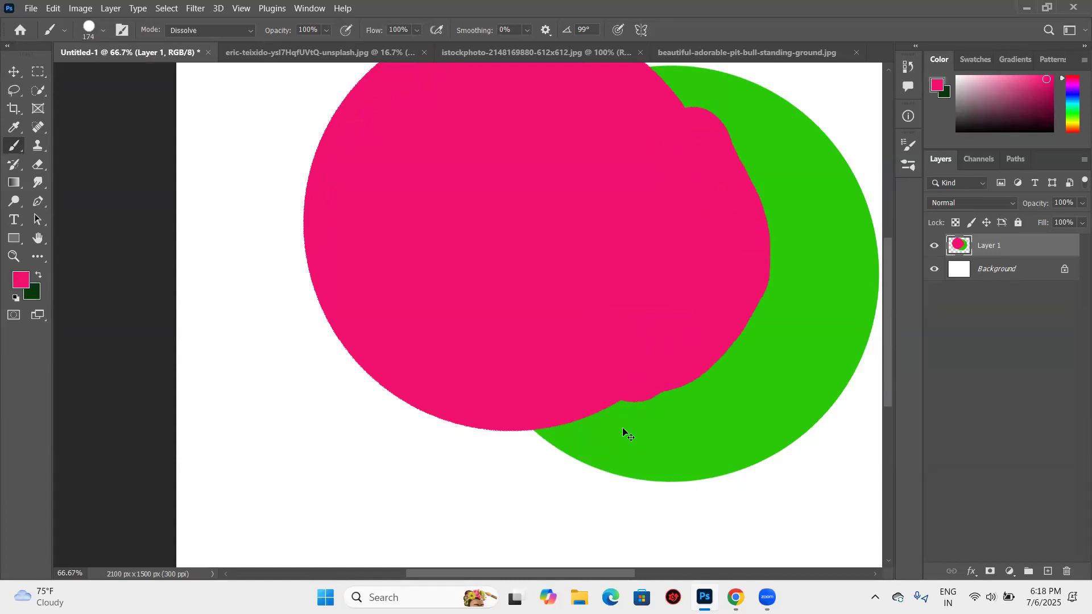
# - Inspect the stroke edges, lower the brush opacity to 82%, and undo the last pink stroke
pyautogui.hotkey('ctrl', '+')
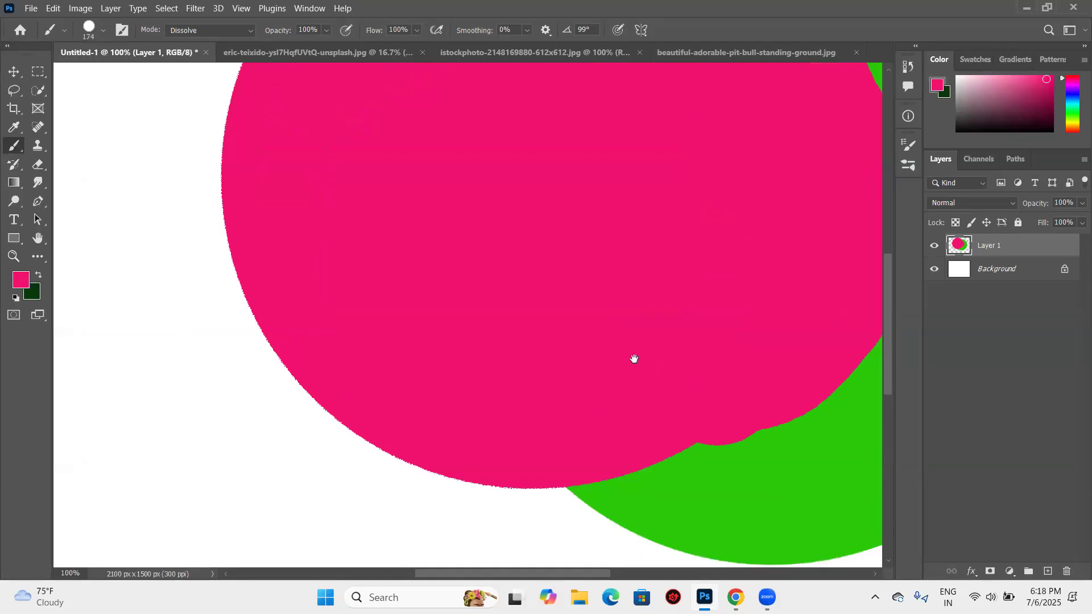
pyautogui.hotkey('ctrl', '+')
pyautogui.moveTo(545, 277); pyautogui.dragTo(439, 161)
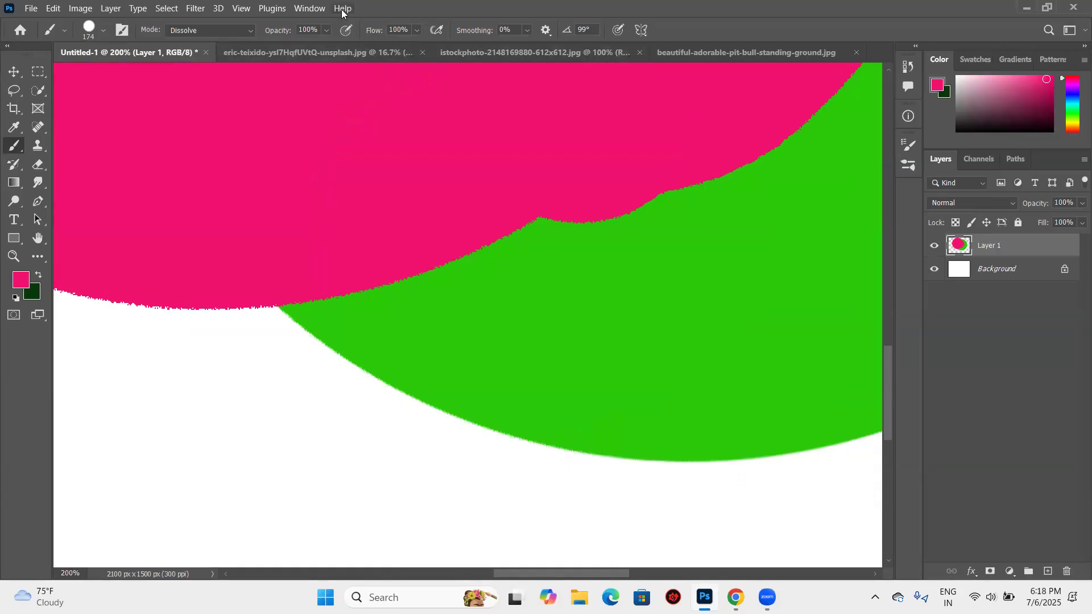
pyautogui.click(327, 32)
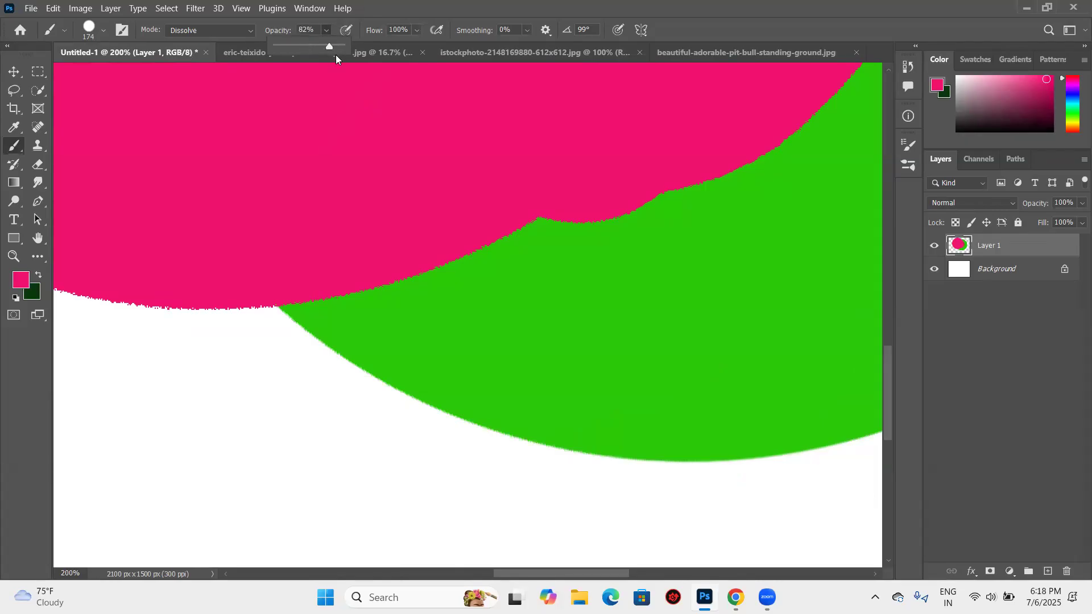
pyautogui.hotkey('ctrl', 'z')
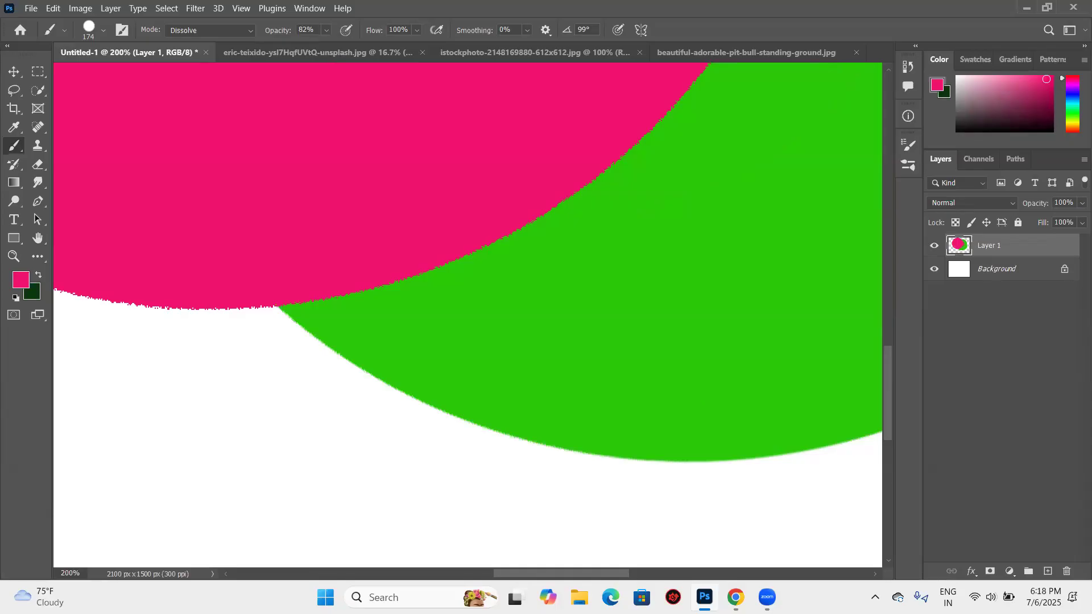
# - Replace the painted Layer 1 with a new blank layer above the Background
pyautogui.hotkey('ctrl', '-')
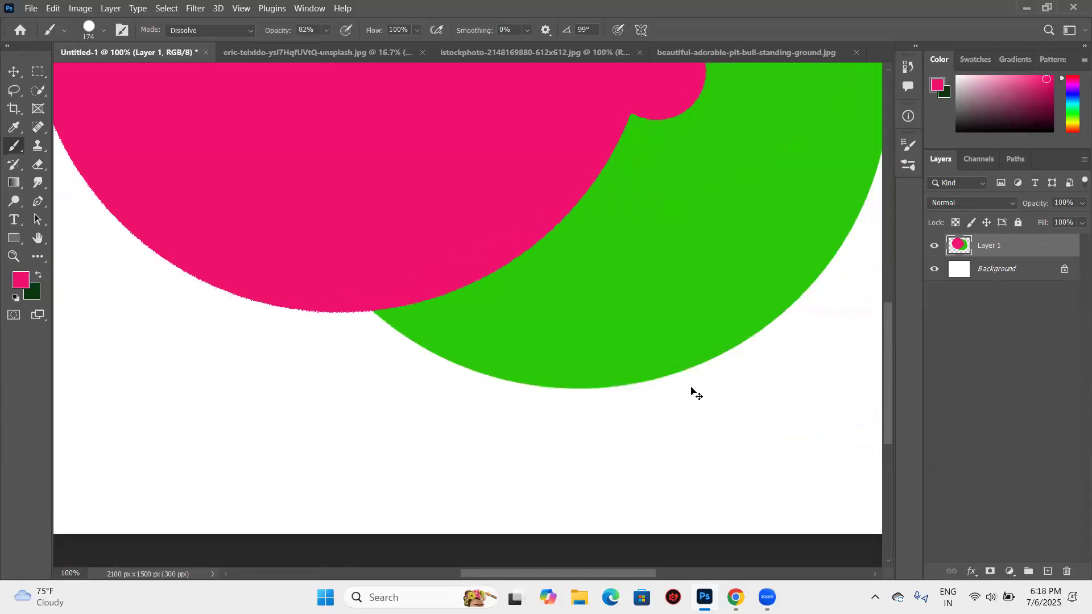
pyautogui.hotkey('ctrl', '-')
pyautogui.hotkey('ctrl', '-')
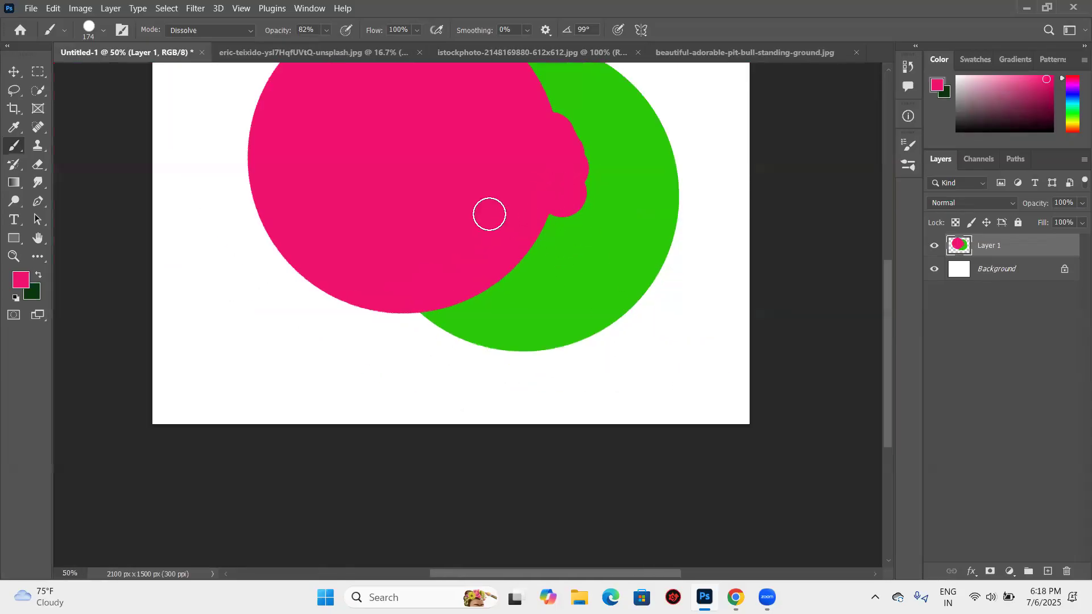
pyautogui.hotkey('ctrl', '-')
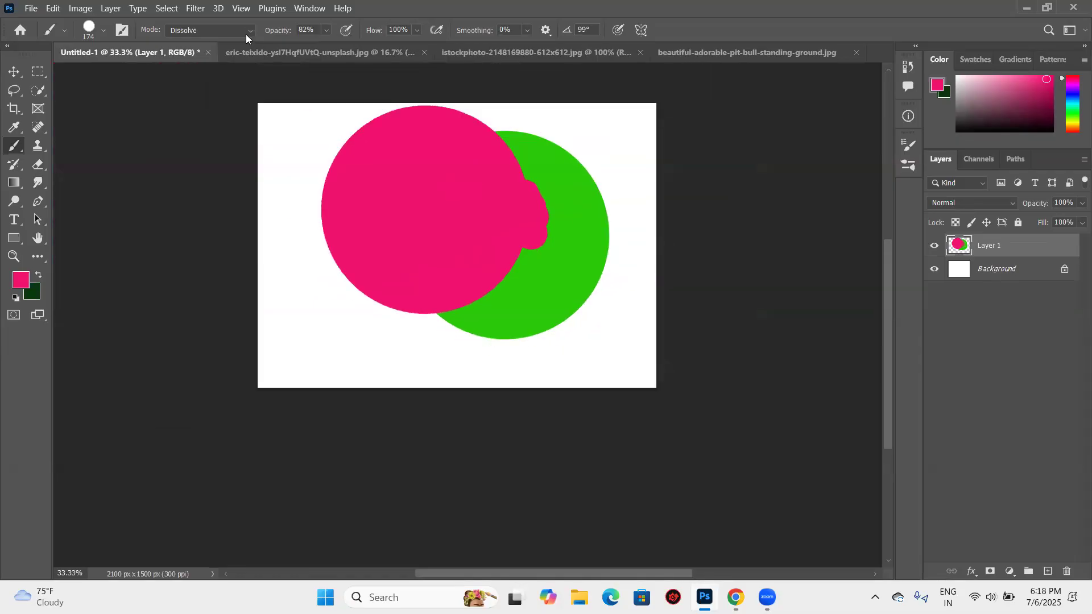
pyautogui.click(210, 30)
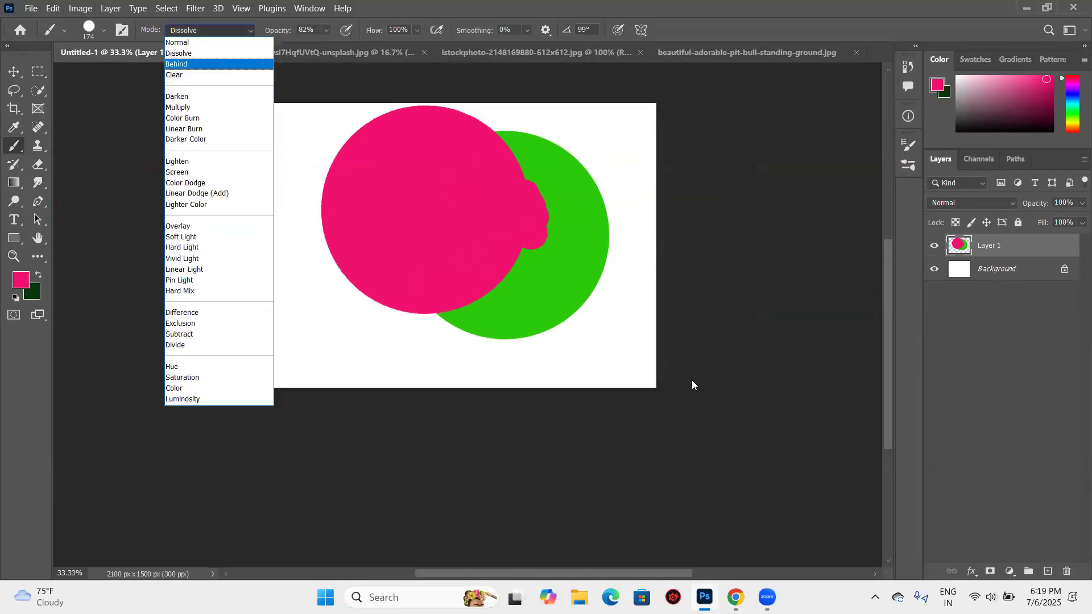
pyautogui.click(561, 332)
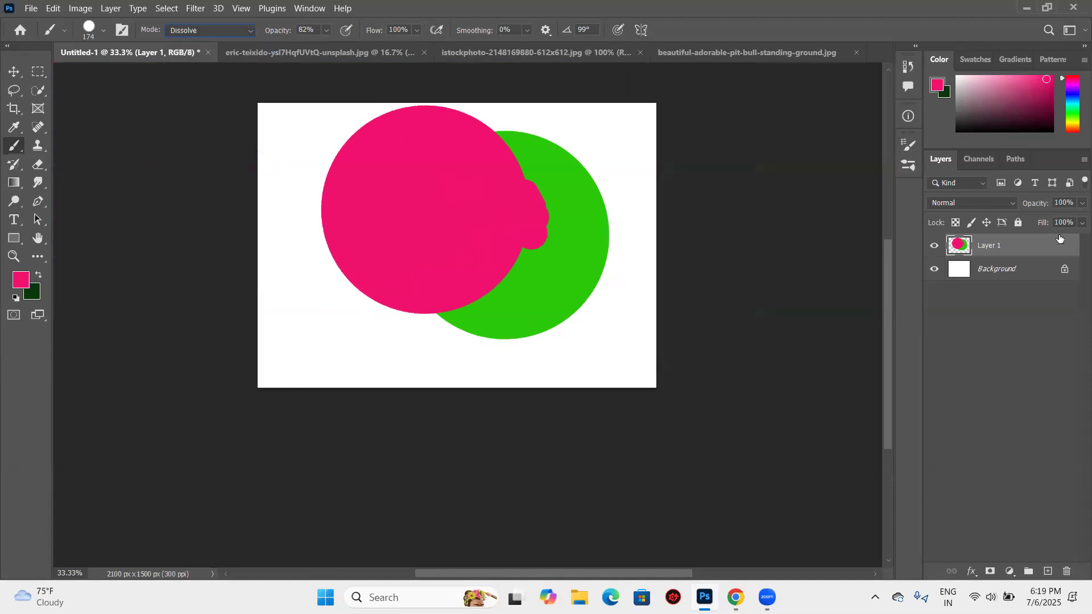
pyautogui.moveTo(1059, 237); pyautogui.dragTo(1066, 573)
pyautogui.click(1049, 572)
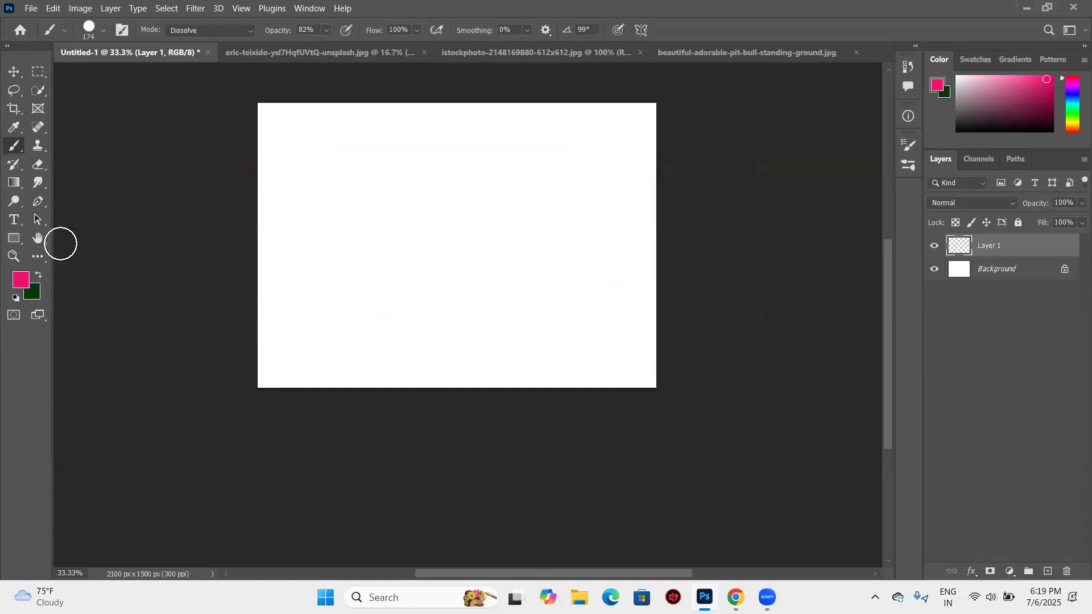
# - Set the brush size to 259 px and stamp a pink Dissolve circle at 82% opacity on the blank layer
pyautogui.rightClick(151, 70)
pyautogui.click(150, 75)
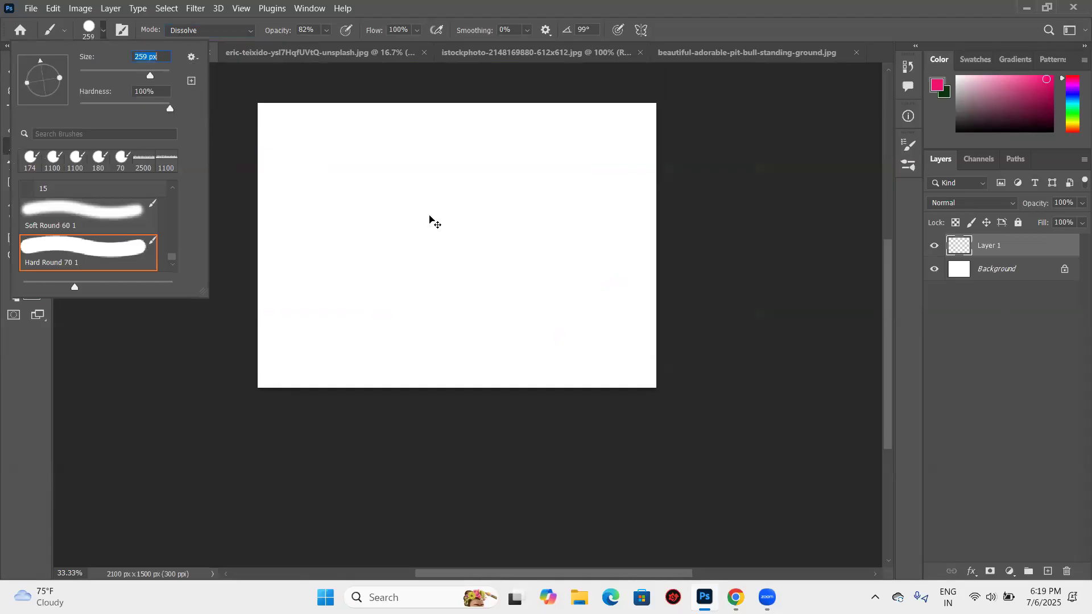
pyautogui.hotkey('ctrl', '+')
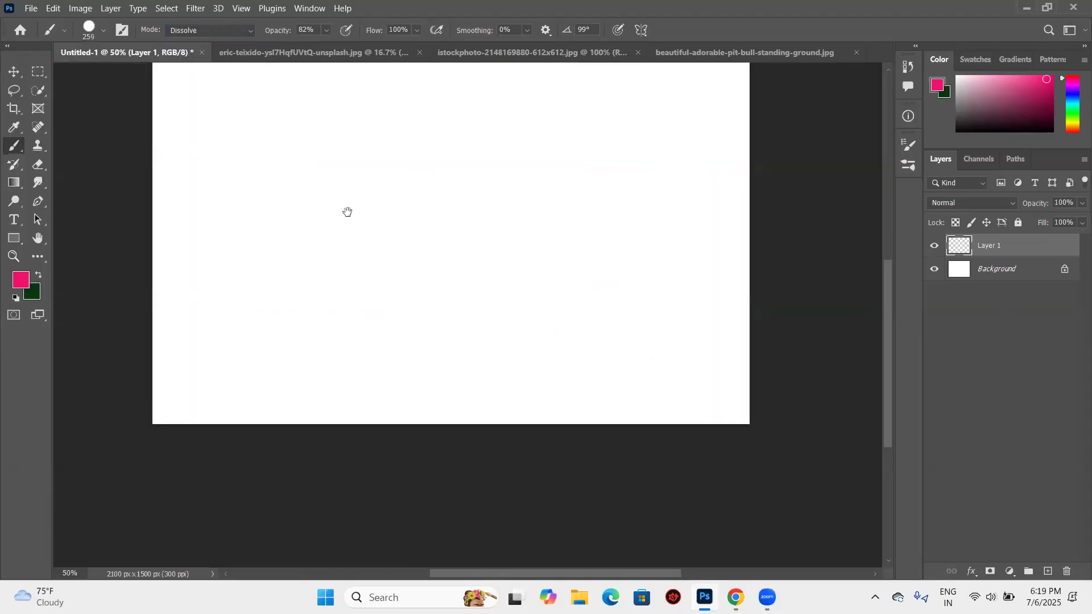
pyautogui.scroll(1, 362, 227)
pyautogui.scroll(2, 361, 226)
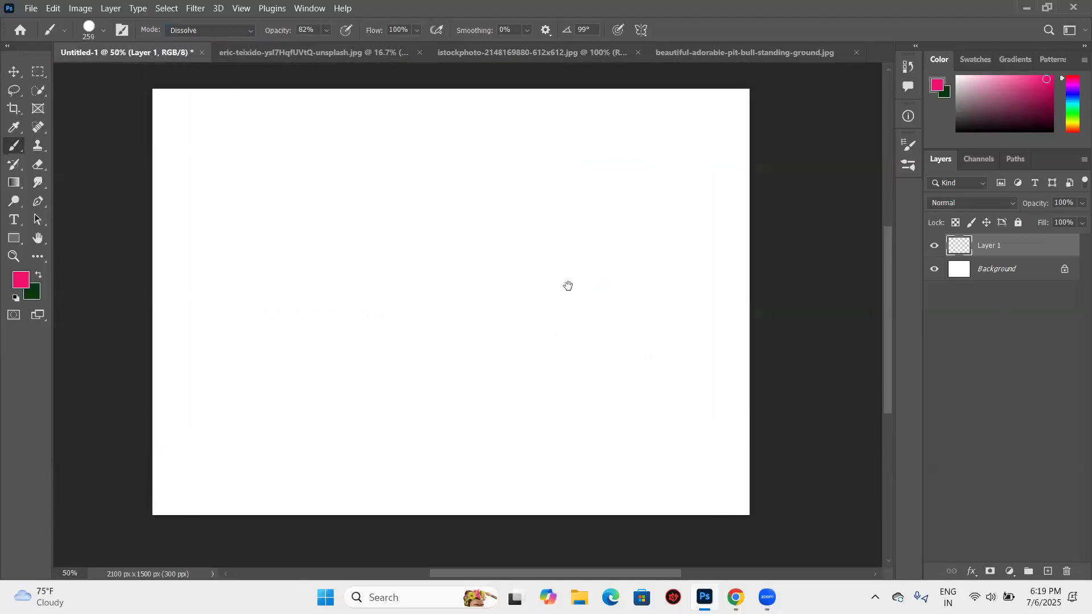
pyautogui.hscroll(-2, 568, 285)
pyautogui.hscroll(-1, 557, 296)
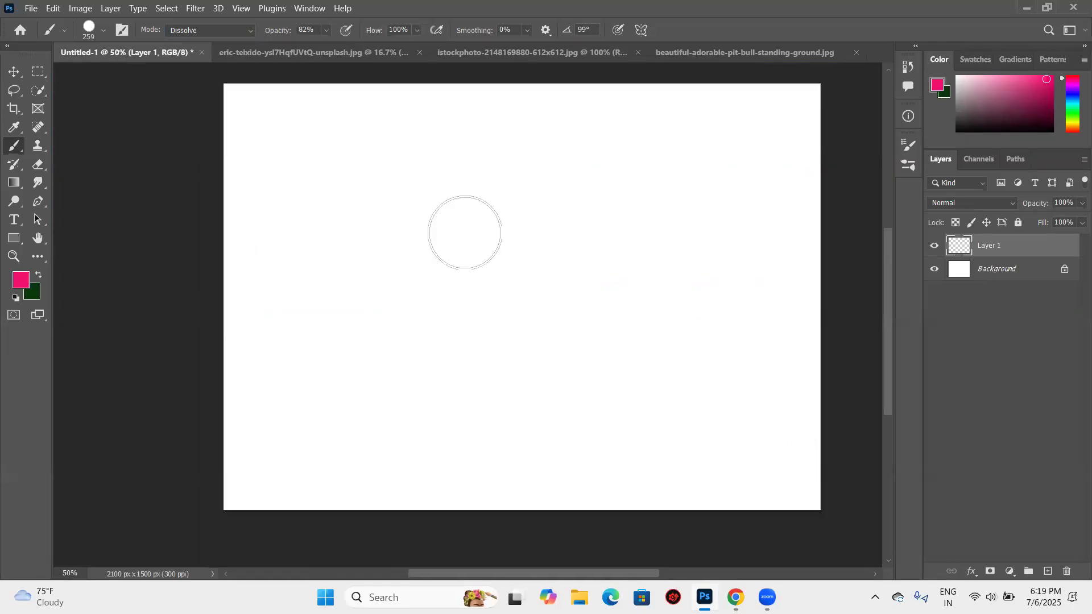
pyautogui.click(459, 226)
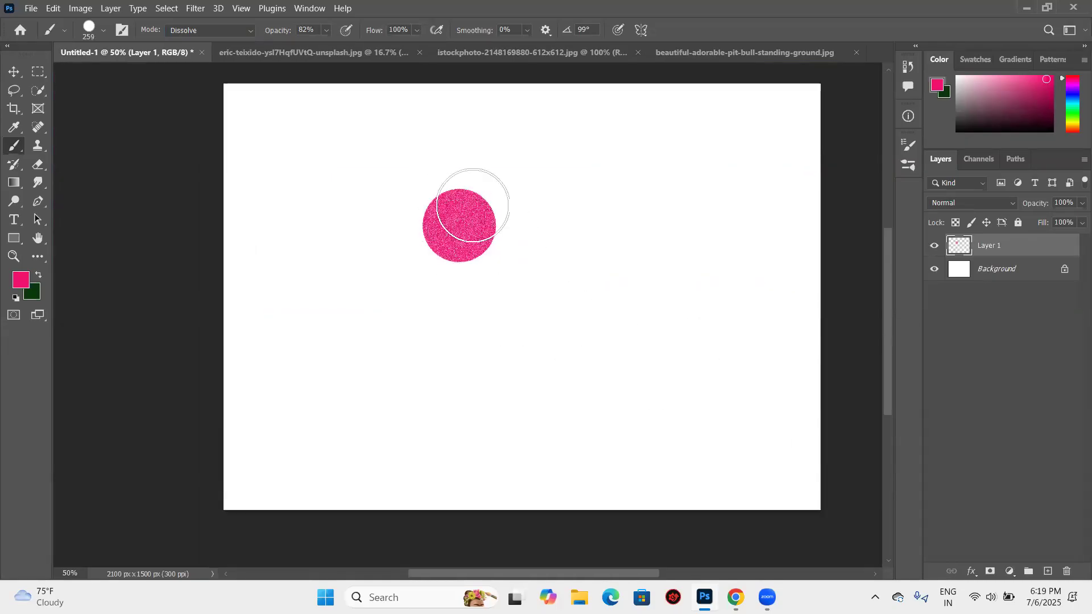
# - Switch the brush mode to Normal and stamp a second pink circle overlapping the Dissolve one
pyautogui.click(235, 33)
pyautogui.click(234, 42)
pyautogui.click(505, 234)
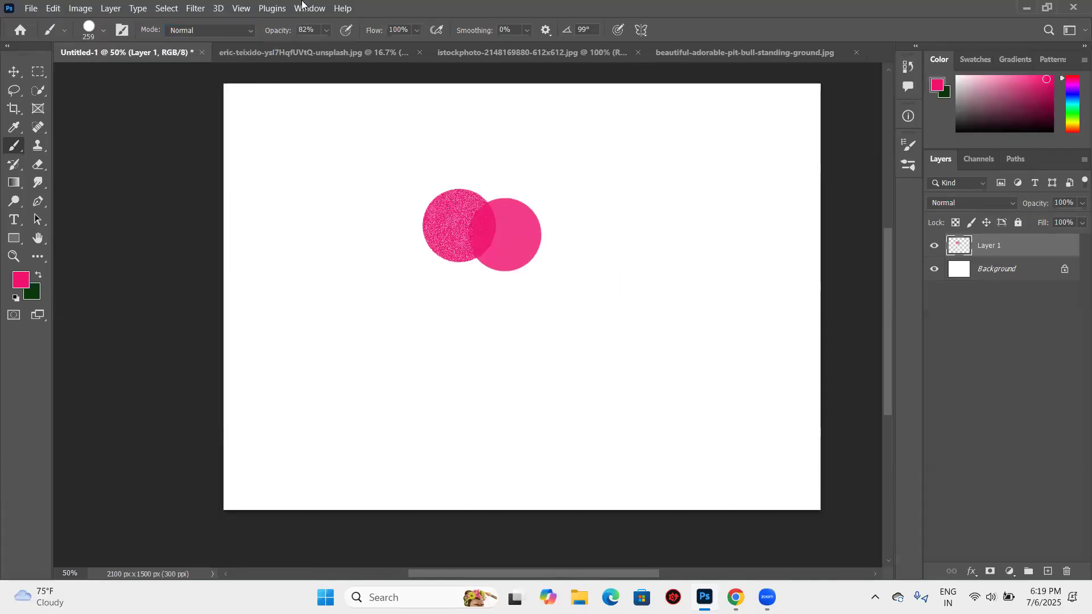
# - Raise the brush opacity to 100% and stamp a third pink circle overlapping the other two from above
pyautogui.click(328, 30)
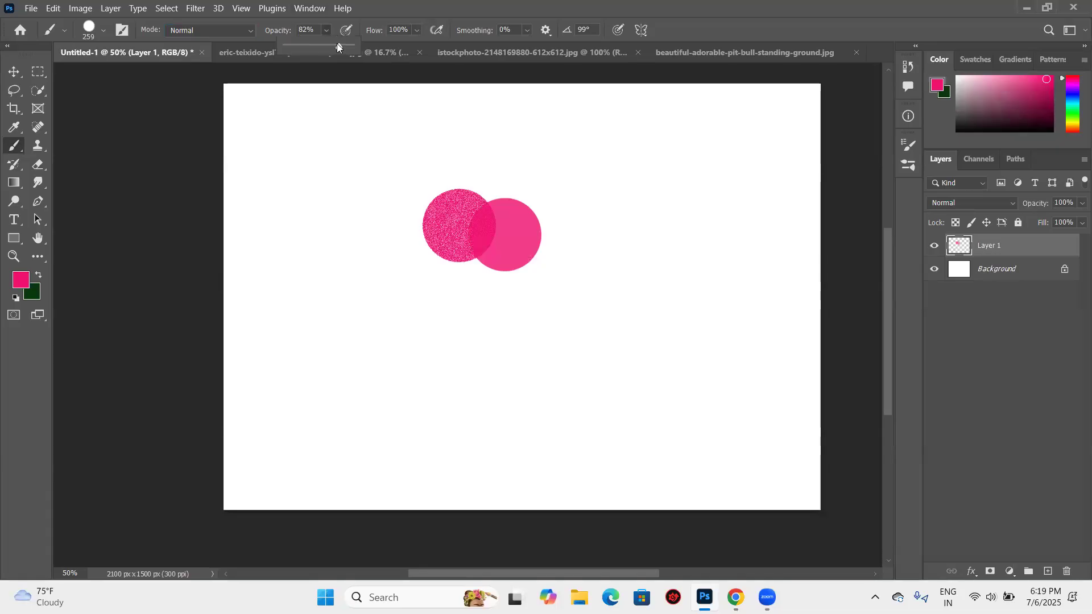
pyautogui.moveTo(336, 43); pyautogui.dragTo(351, 45)
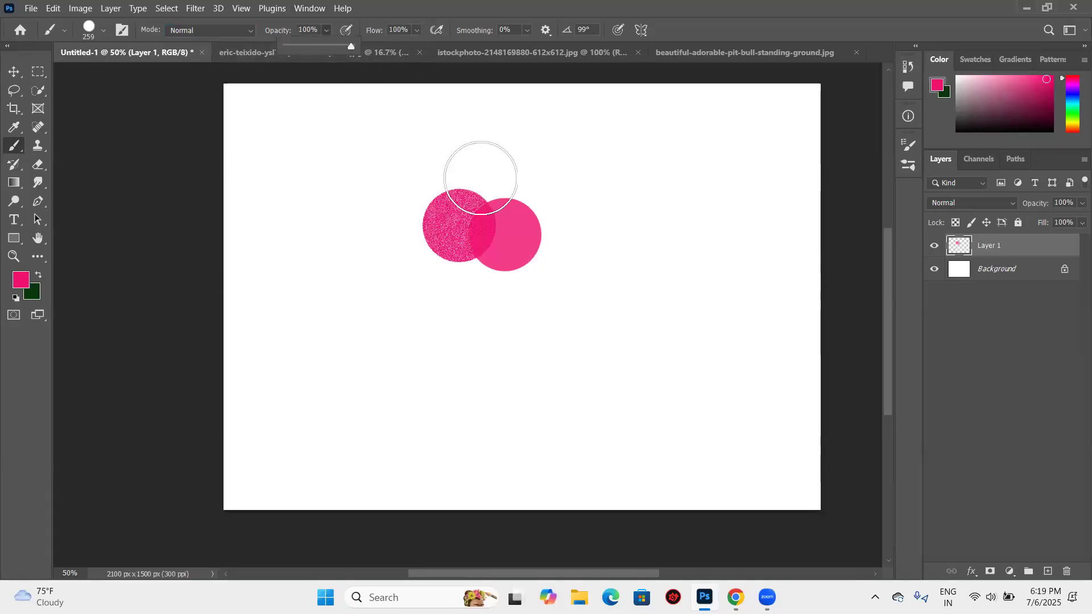
pyautogui.click(481, 178)
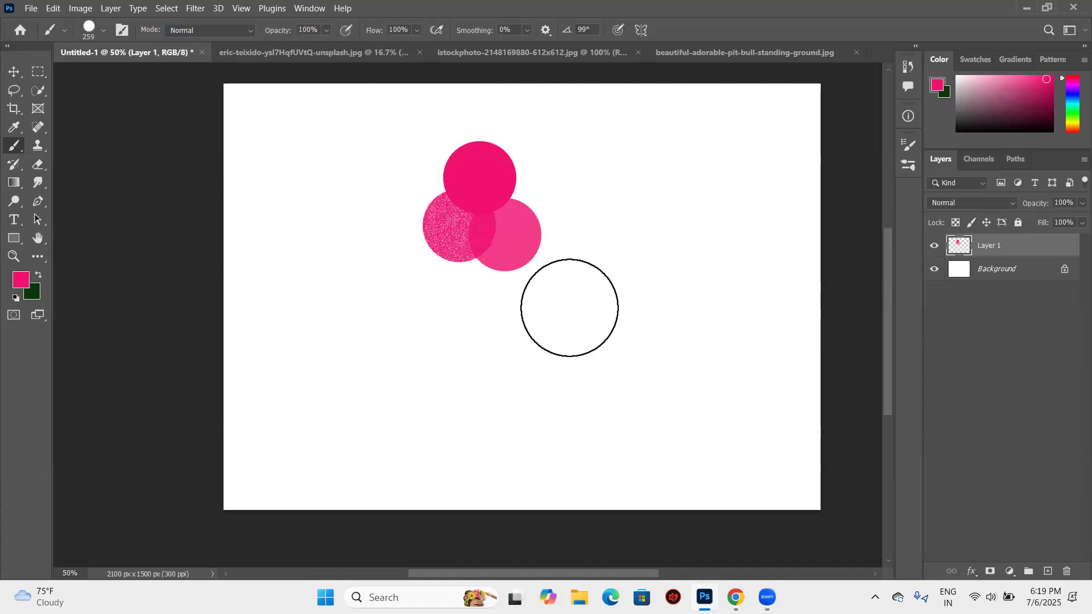
# - Compare the three pink circles up close and undo all three stamps
pyautogui.hotkey('ctrl', '+')
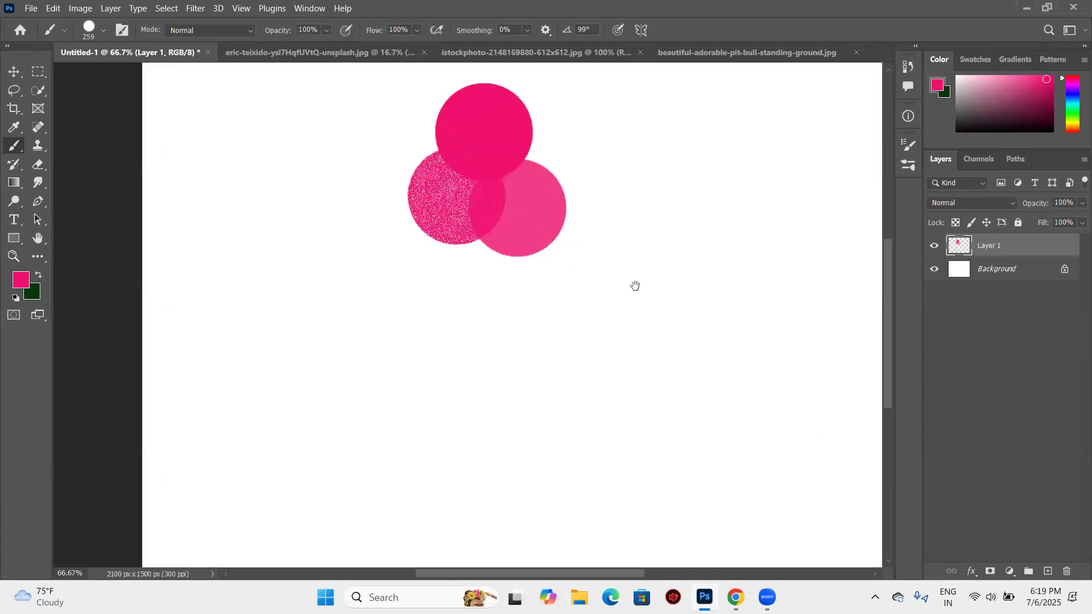
pyautogui.scroll(2, 635, 286)
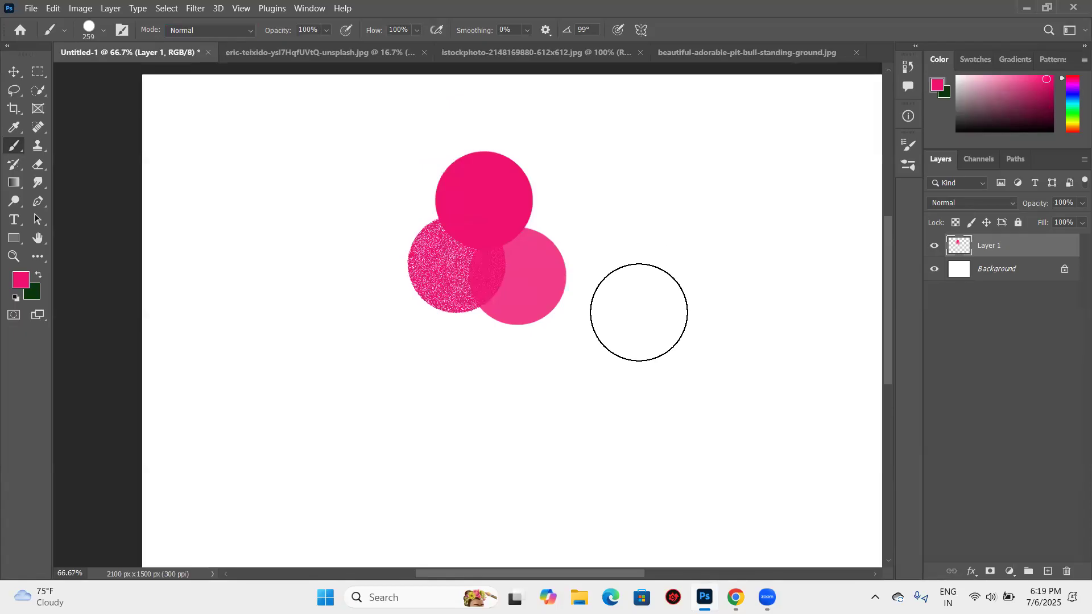
pyautogui.hotkey('ctrl', 'z')
pyautogui.hotkey('ctrl', 'z')
pyautogui.hotkey('ctrl', 'z')
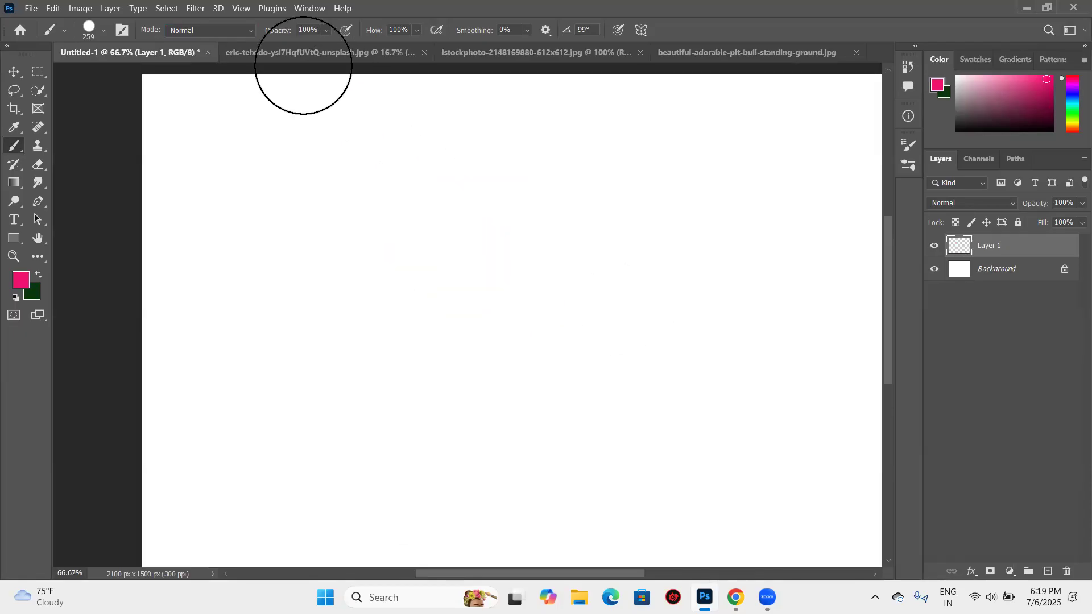
# - Stamp a hard pink circle, then paint soft black all around it using the brush's Behind mode
pyautogui.click(520, 261)
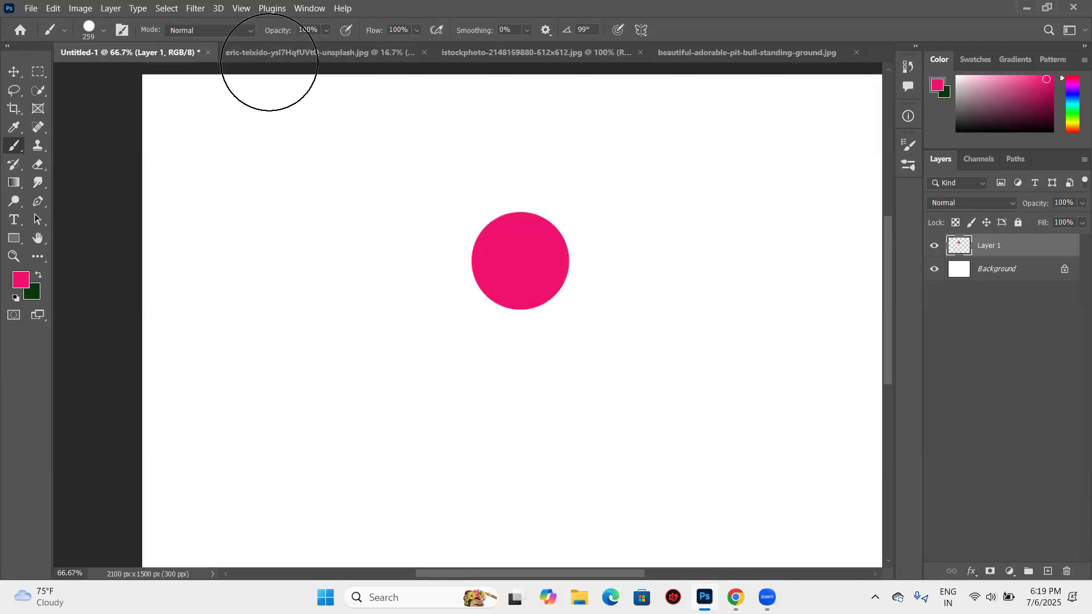
pyautogui.click(248, 31)
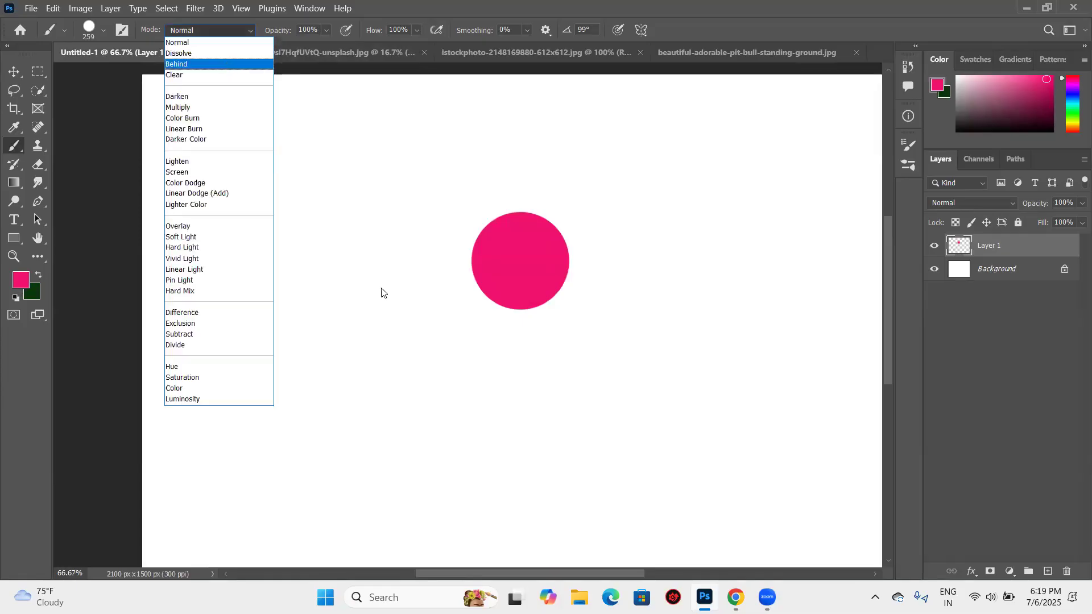
pyautogui.click(683, 112)
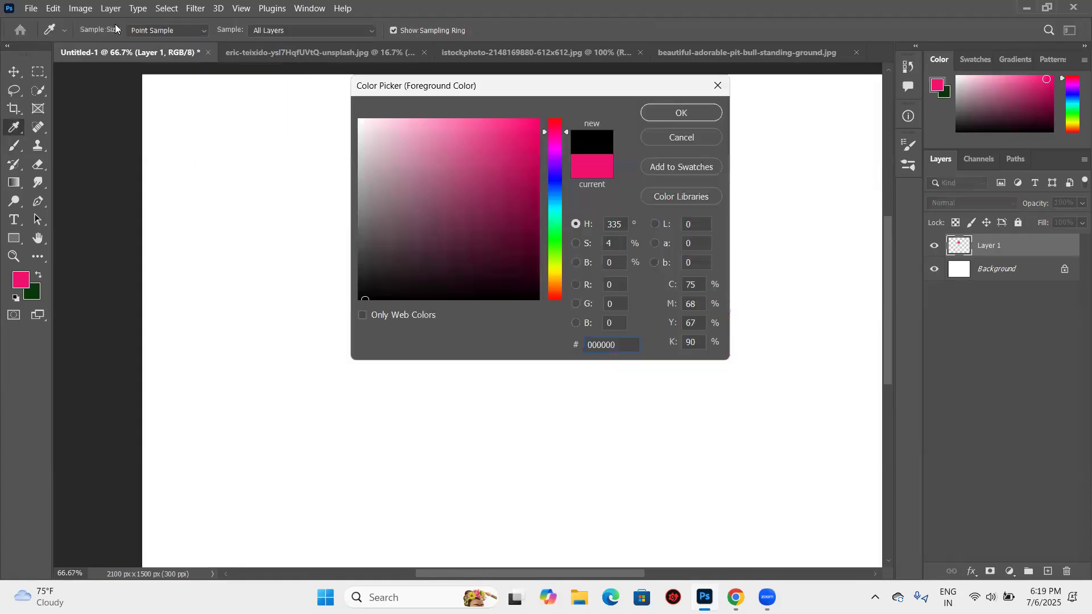
pyautogui.click(104, 30)
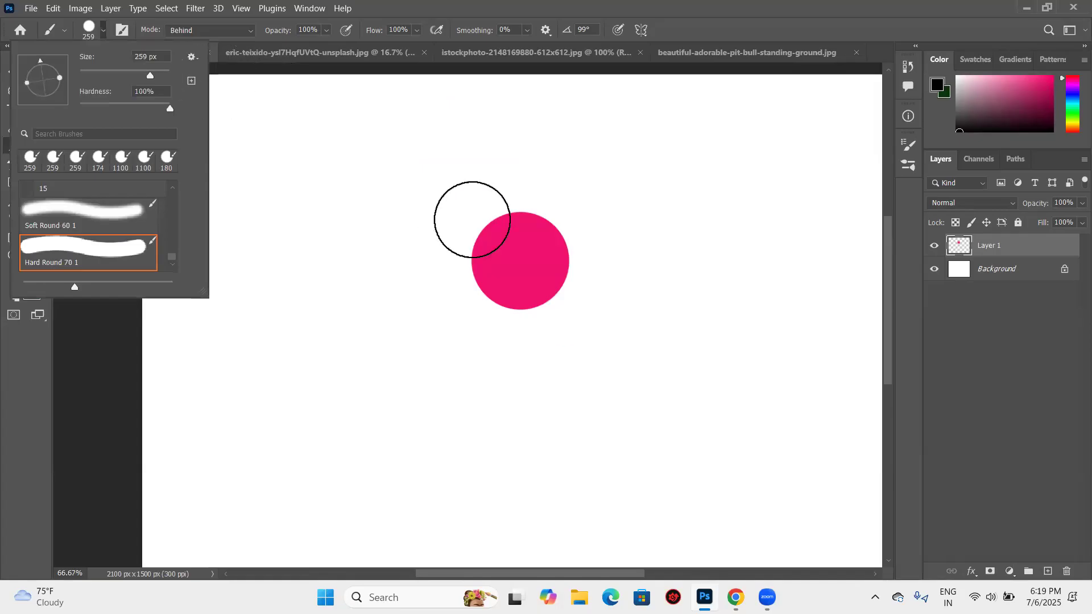
pyautogui.moveTo(472, 220)
pyautogui.mouseDown()
pyautogui.moveTo(568, 298)
pyautogui.moveTo(498, 310)
pyautogui.moveTo(458, 284)
pyautogui.moveTo(458, 241)
pyautogui.moveTo(493, 223)
pyautogui.moveTo(537, 235)
pyautogui.moveTo(560, 293)
pyautogui.moveTo(528, 317)
pyautogui.moveTo(464, 248)
pyautogui.moveTo(500, 196)
pyautogui.moveTo(538, 206)
pyautogui.moveTo(562, 260)
pyautogui.moveTo(546, 295)
pyautogui.moveTo(514, 285)
pyautogui.moveTo(435, 218)
pyautogui.mouseUp()
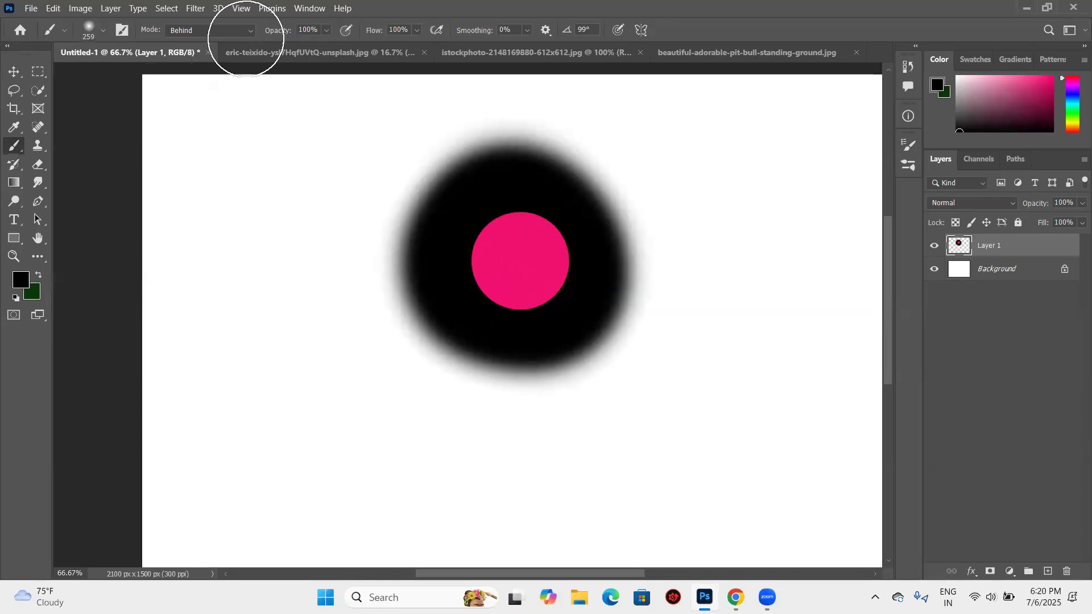
# - Paint over the pink and black artwork in Clear mode to erase it, then undo everything back to a blank layer
pyautogui.click(244, 33)
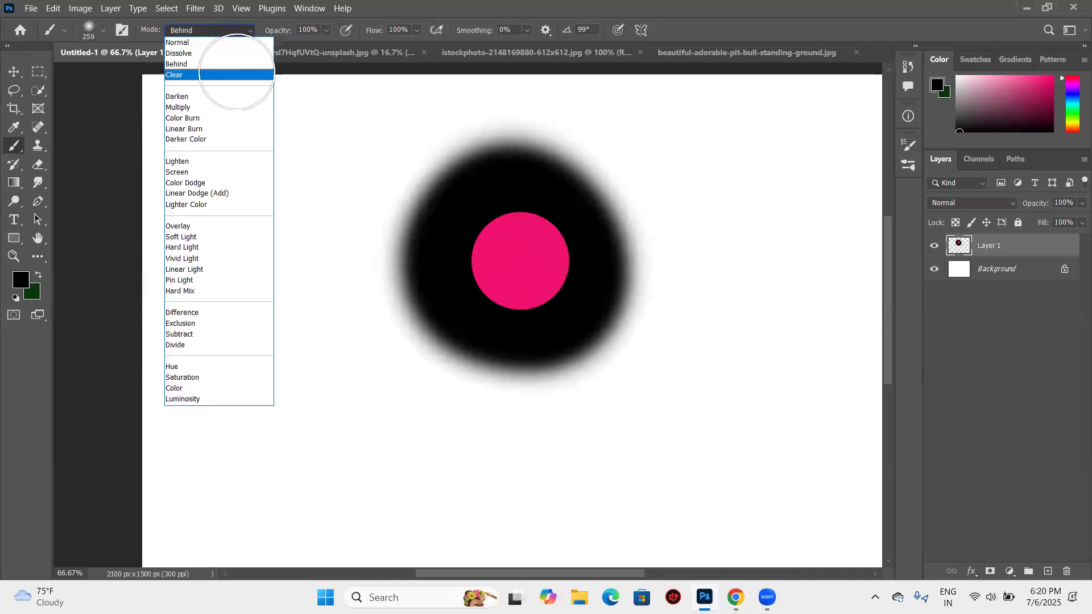
pyautogui.click(236, 75)
pyautogui.moveTo(541, 227)
pyautogui.mouseDown()
pyautogui.moveTo(456, 220)
pyautogui.moveTo(438, 182)
pyautogui.mouseUp()
pyautogui.hotkey('ctrl', 'z')
pyautogui.hotkey('ctrl', 'z')
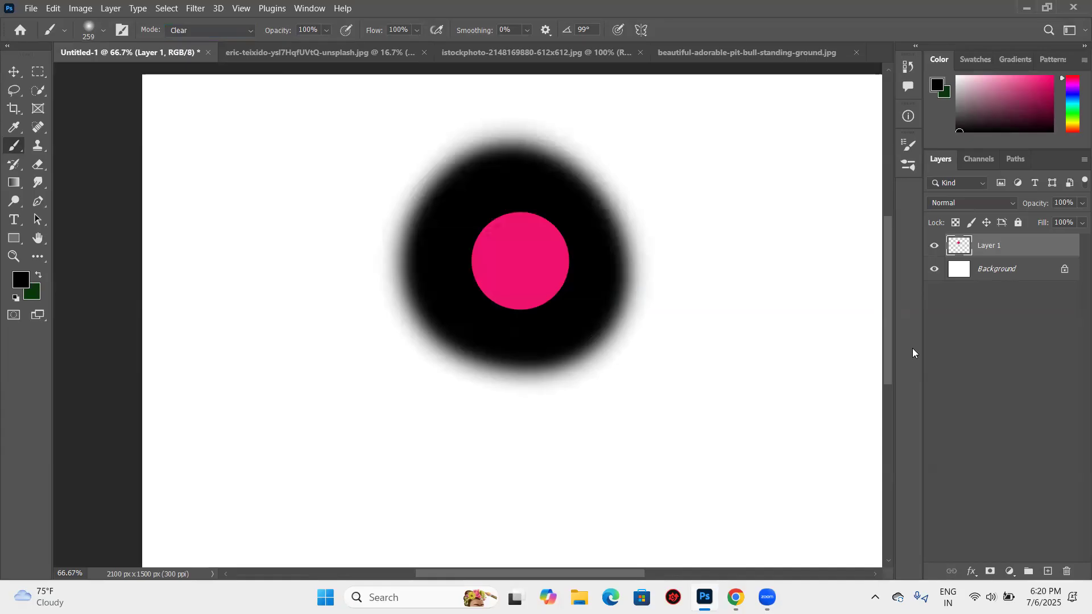
pyautogui.hotkey('ctrl', 'z')
pyautogui.hotkey('ctrl', 'z')
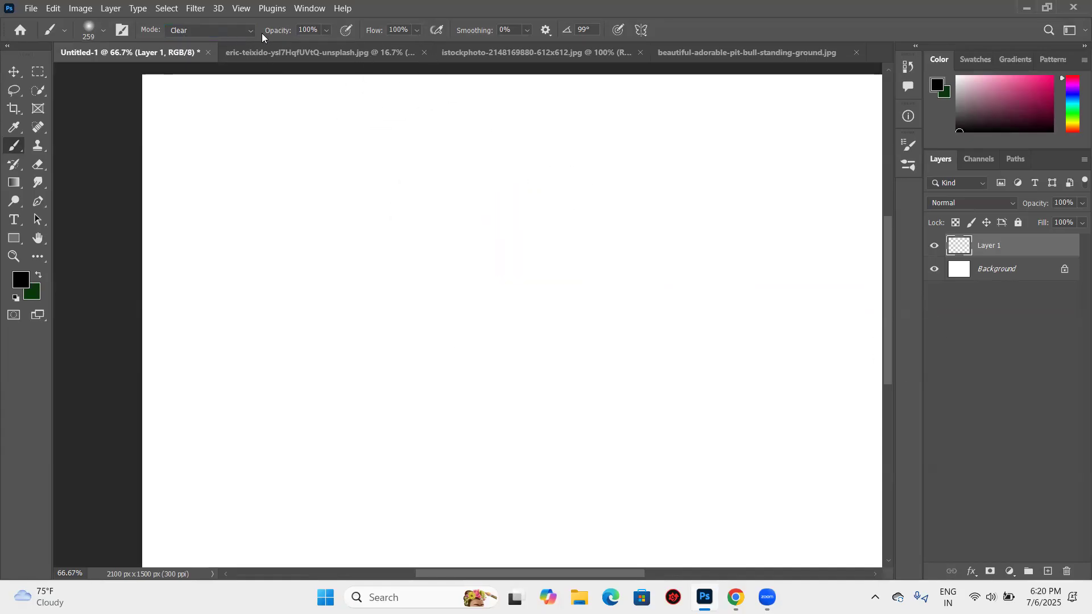
# - Choose a medium green foreground color with the 148° hue and paint a soft round blob in Normal mode
pyautogui.click(249, 33)
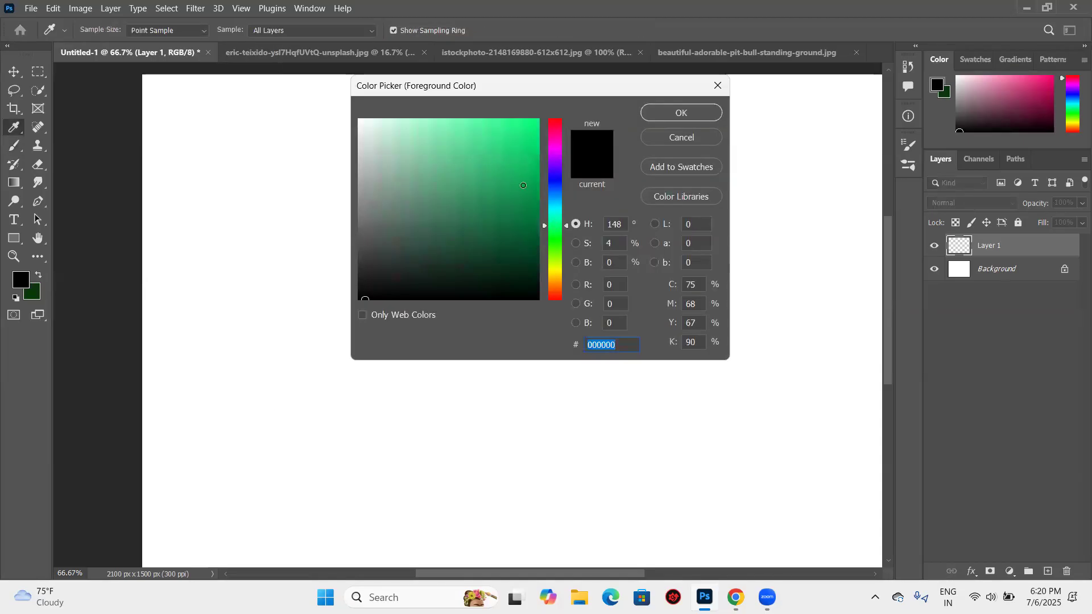
pyautogui.click(523, 185)
pyautogui.click(665, 115)
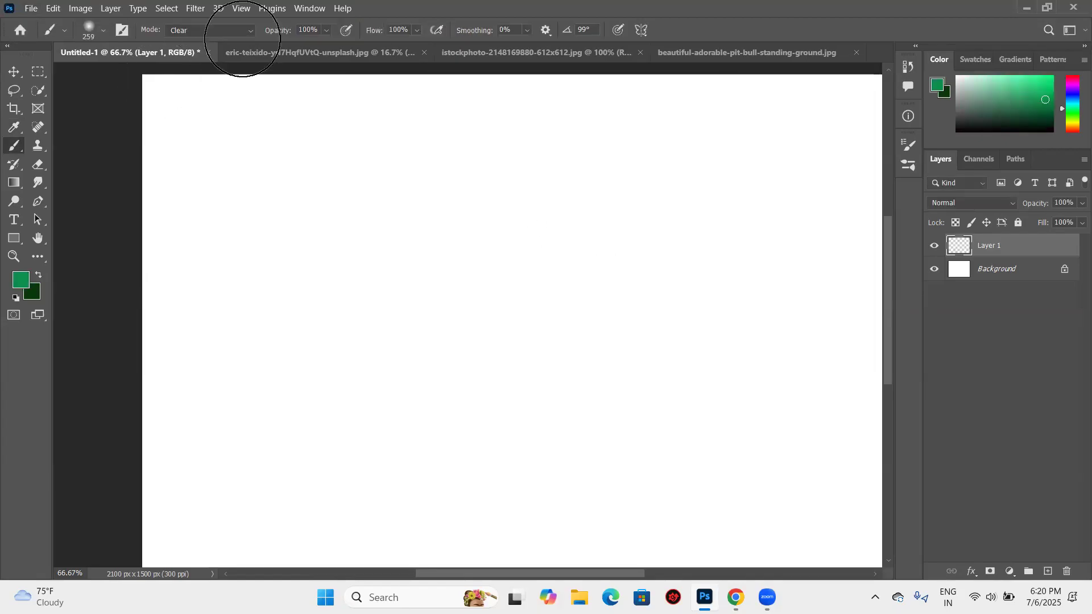
pyautogui.click(242, 33)
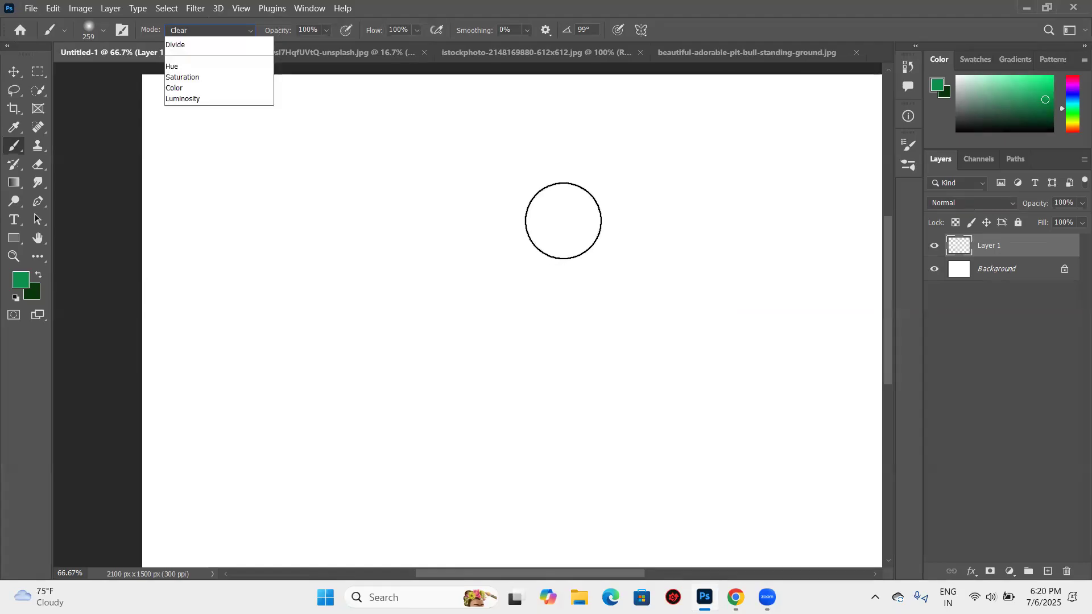
pyautogui.click(242, 41)
pyautogui.moveTo(555, 217)
pyautogui.mouseDown()
pyautogui.moveTo(556, 204)
pyautogui.moveTo(555, 244)
pyautogui.moveTo(507, 155)
pyautogui.moveTo(472, 217)
pyautogui.moveTo(432, 239)
pyautogui.mouseUp()
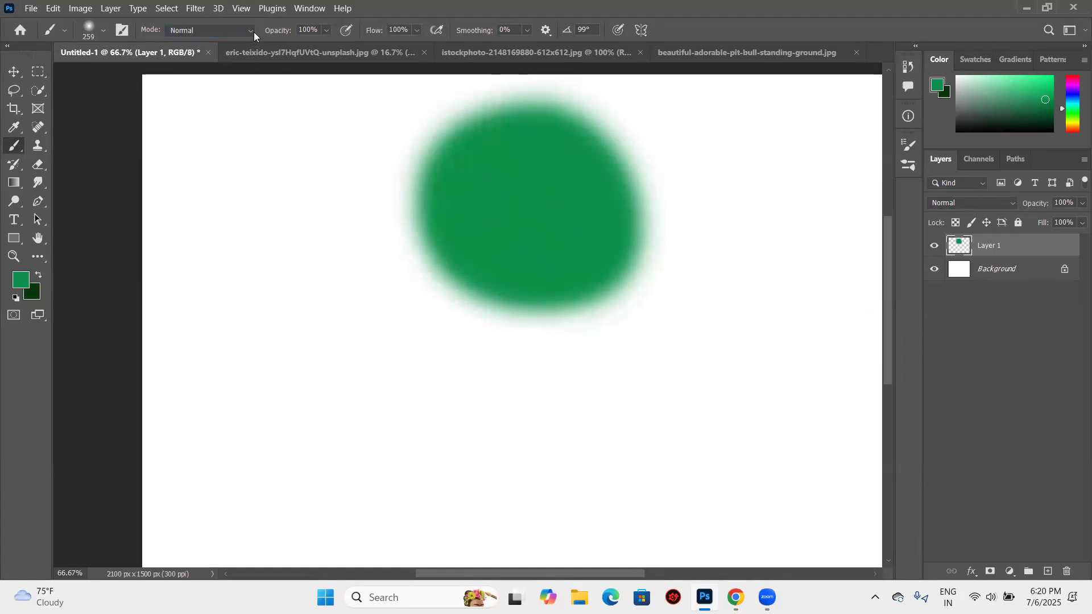
# - Paint a stroke over and beyond the green blob in Multiply mode, then return the brush mode to Normal
pyautogui.click(211, 30)
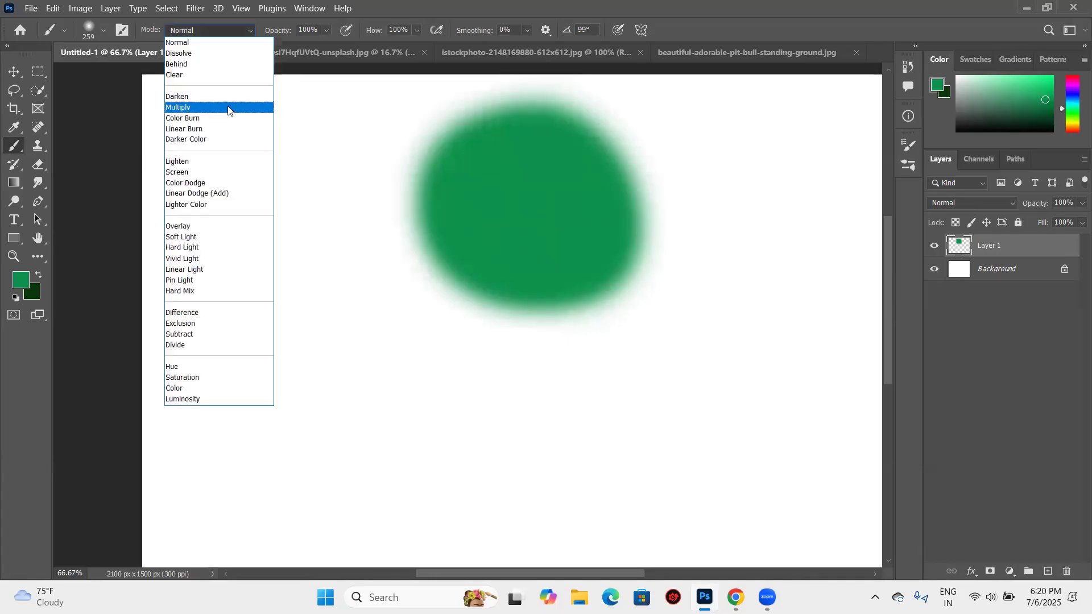
pyautogui.moveTo(432, 152)
pyautogui.mouseDown()
pyautogui.moveTo(626, 138)
pyautogui.moveTo(670, 212)
pyautogui.moveTo(671, 263)
pyautogui.moveTo(541, 303)
pyautogui.moveTo(450, 250)
pyautogui.mouseUp()
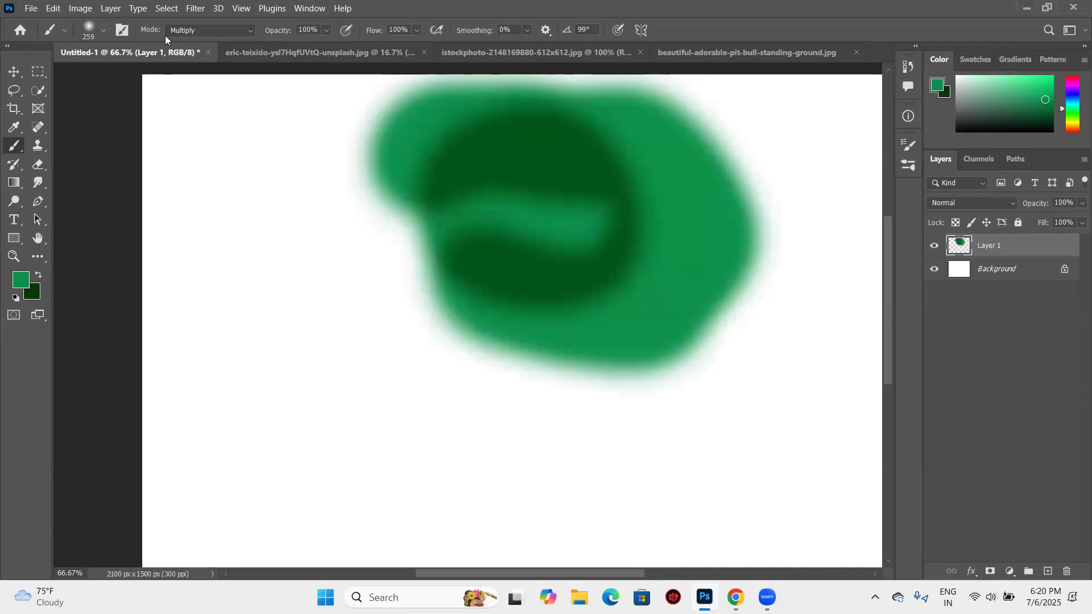
pyautogui.click(247, 34)
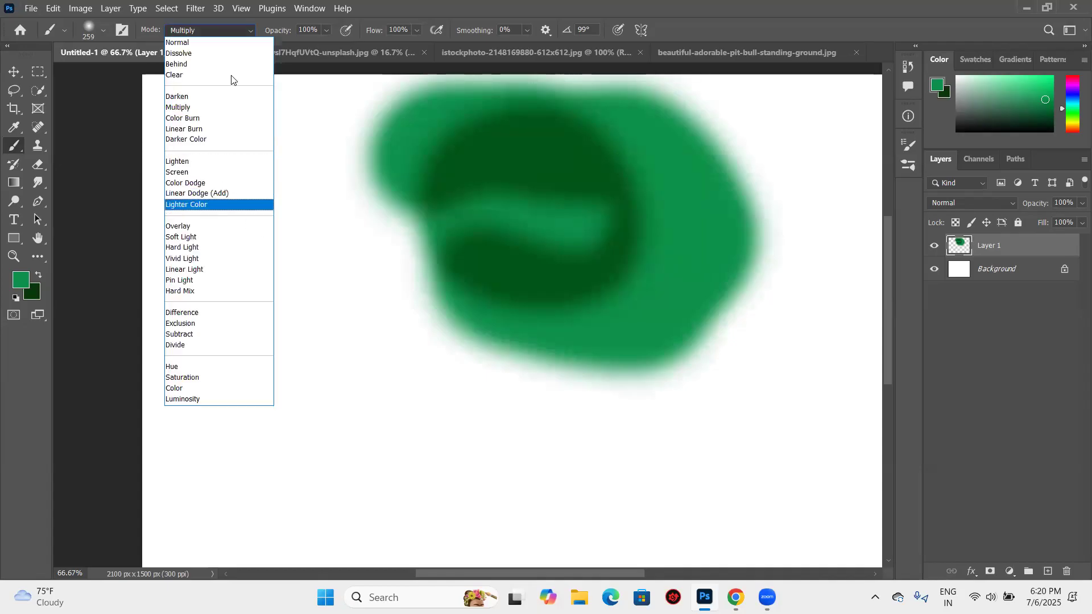
pyautogui.click(234, 44)
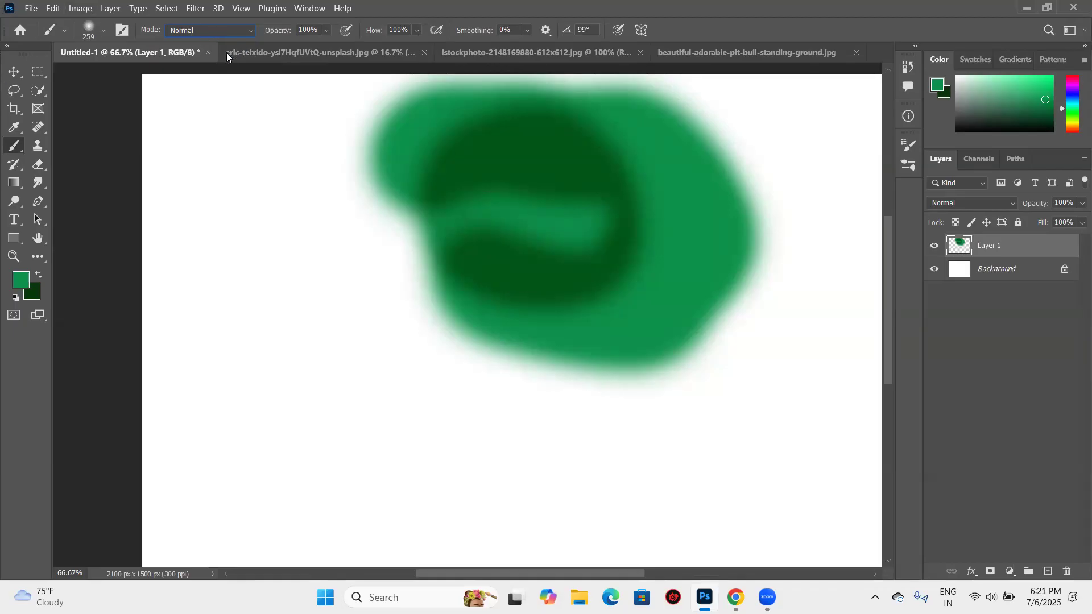
# - Review the list of brush modes, keep Normal, and delete the painted green layer
pyautogui.click(242, 32)
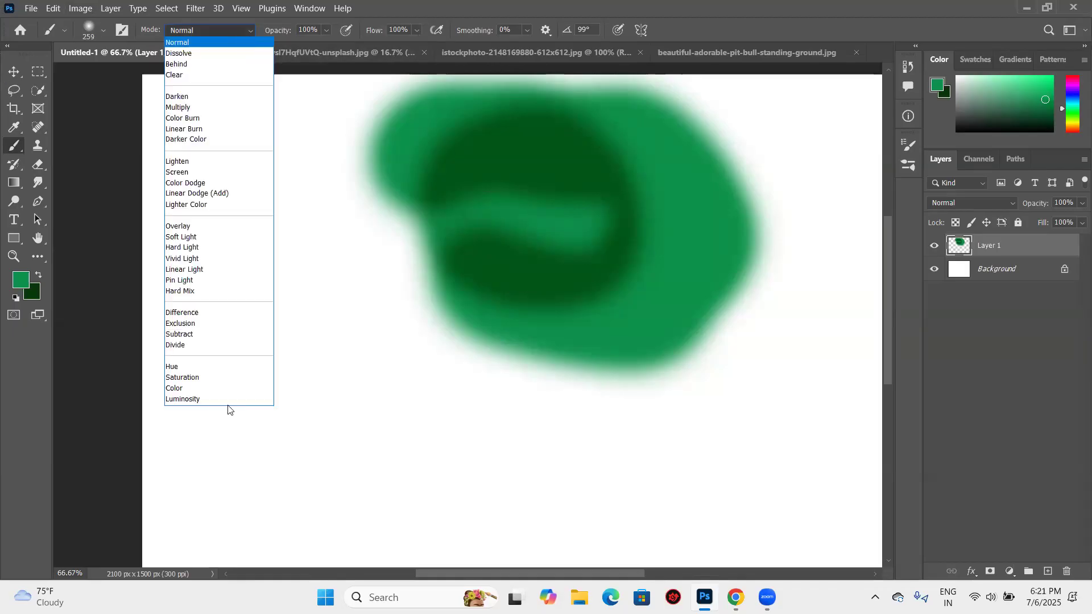
pyautogui.click(341, 254)
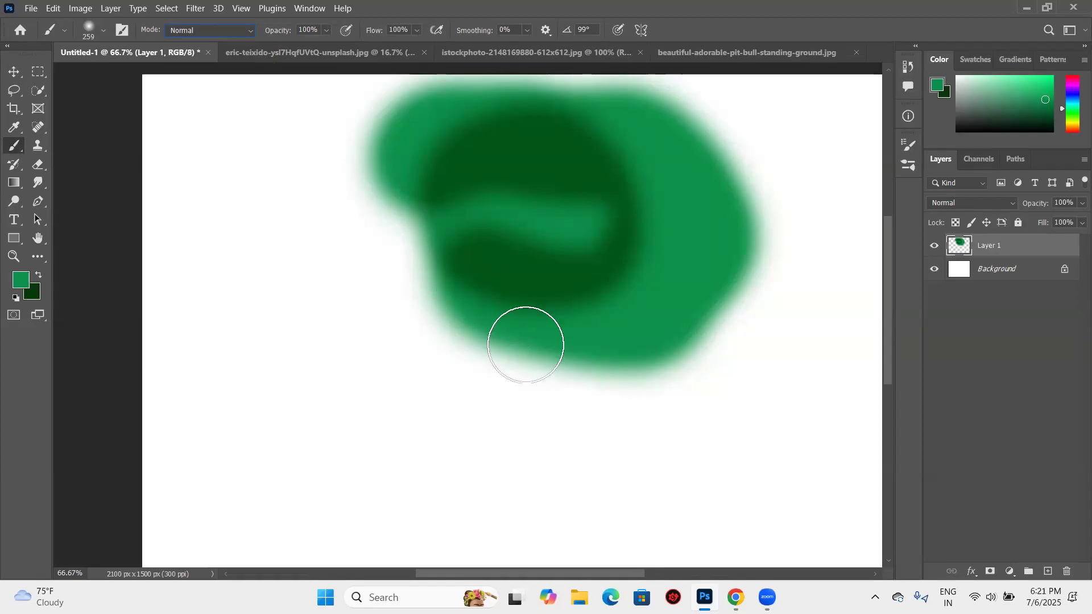
pyautogui.moveTo(1056, 253); pyautogui.dragTo(1067, 571)
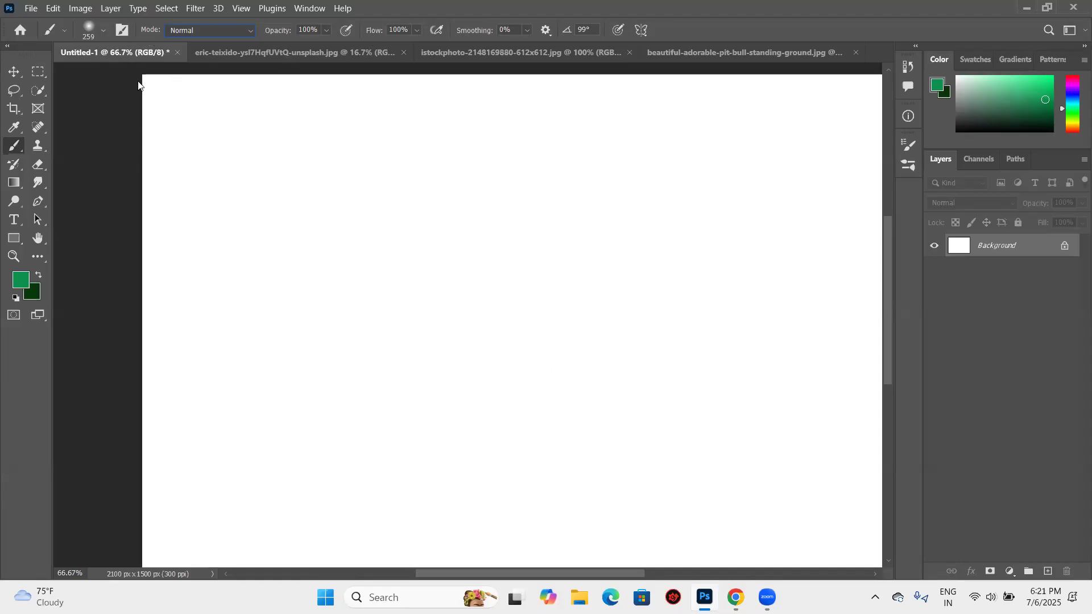
# - Stamp a soft green dab on the background, then raise the brush hardness to 100% and stamp a solid circle beside it
pyautogui.click(398, 206)
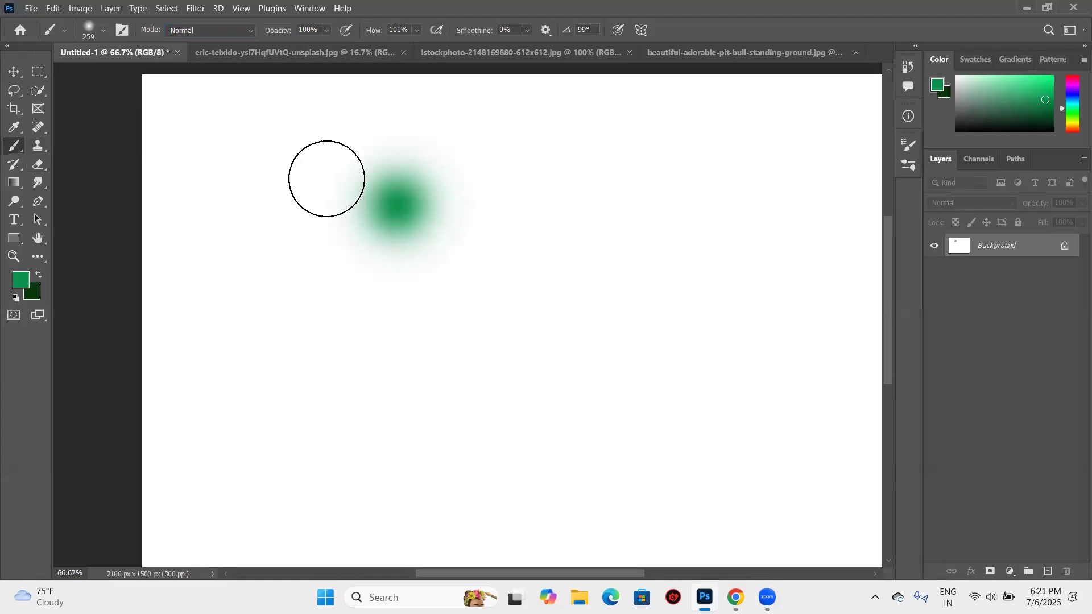
pyautogui.click(106, 34)
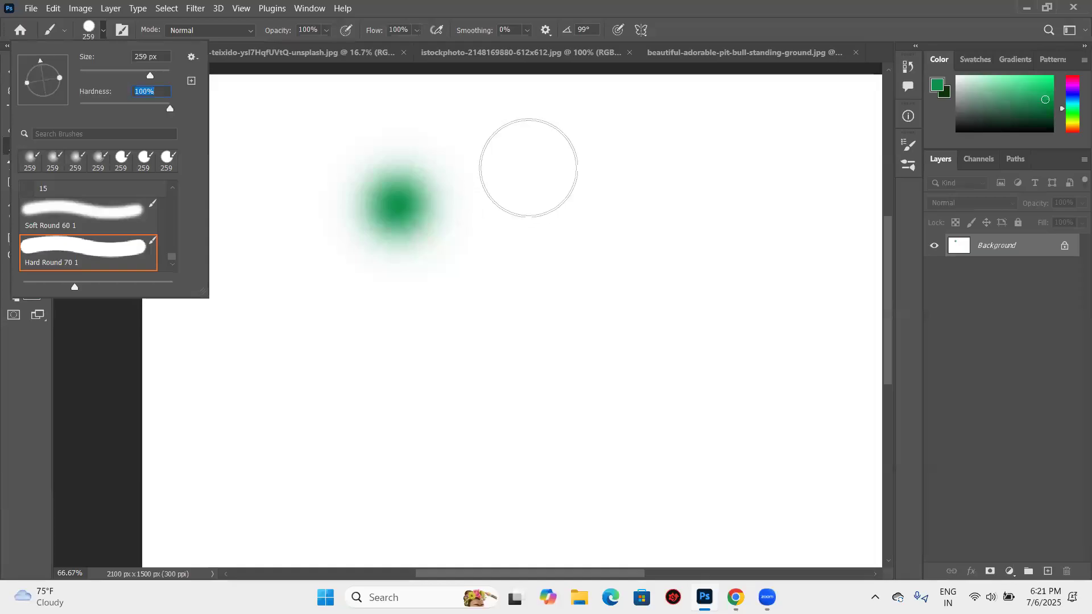
pyautogui.click(524, 169)
# - Lower the brush opacity to 37% and stamp overlapping translucent green circles around the solid one
pyautogui.click(327, 30)
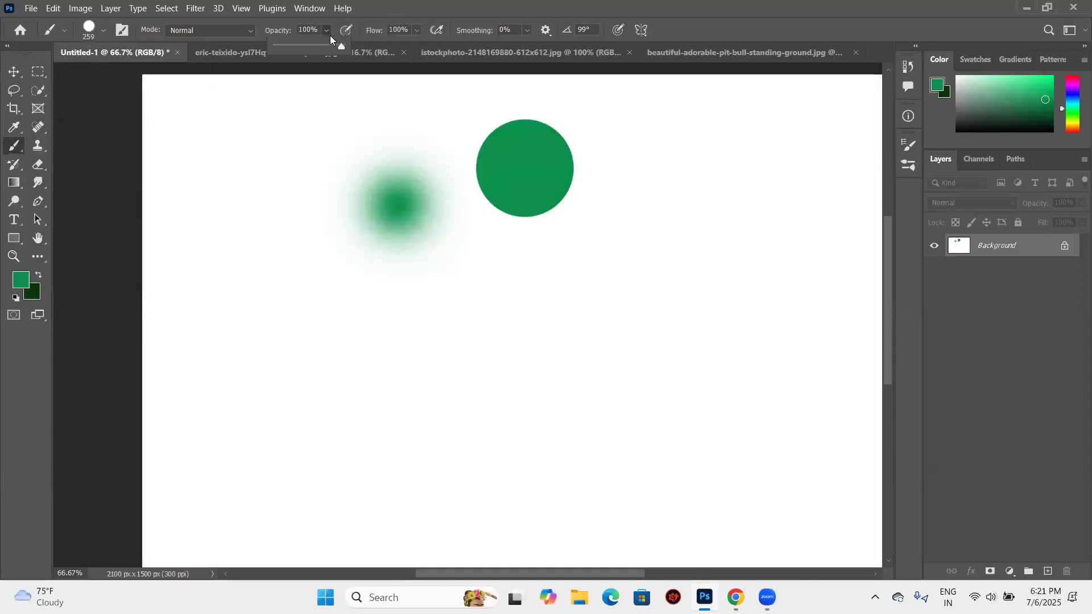
pyautogui.moveTo(312, 50); pyautogui.dragTo(300, 47)
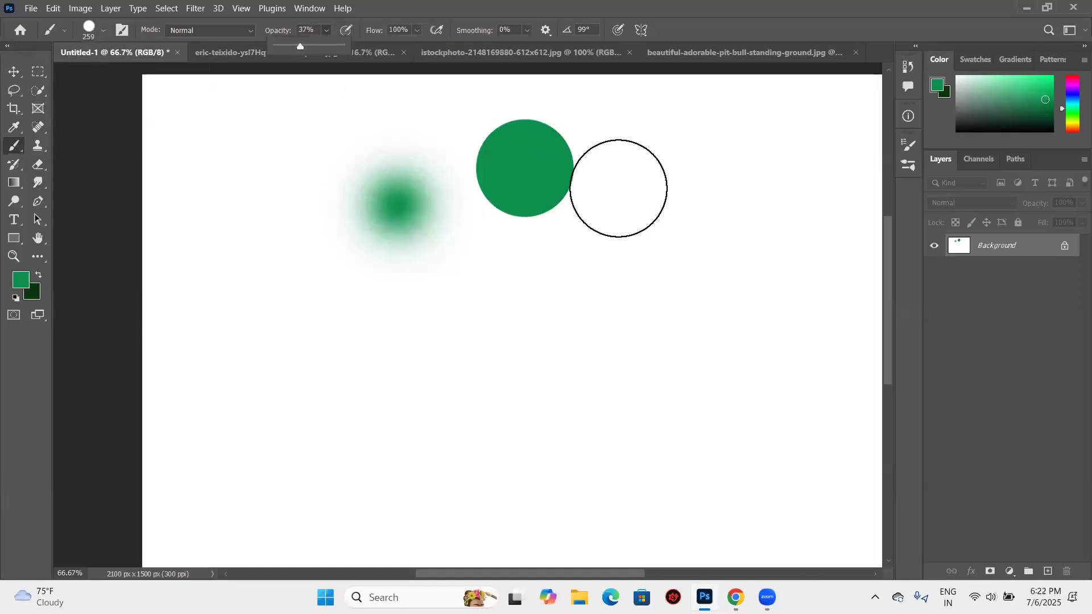
pyautogui.click(618, 189)
pyautogui.click(563, 178)
pyautogui.click(567, 136)
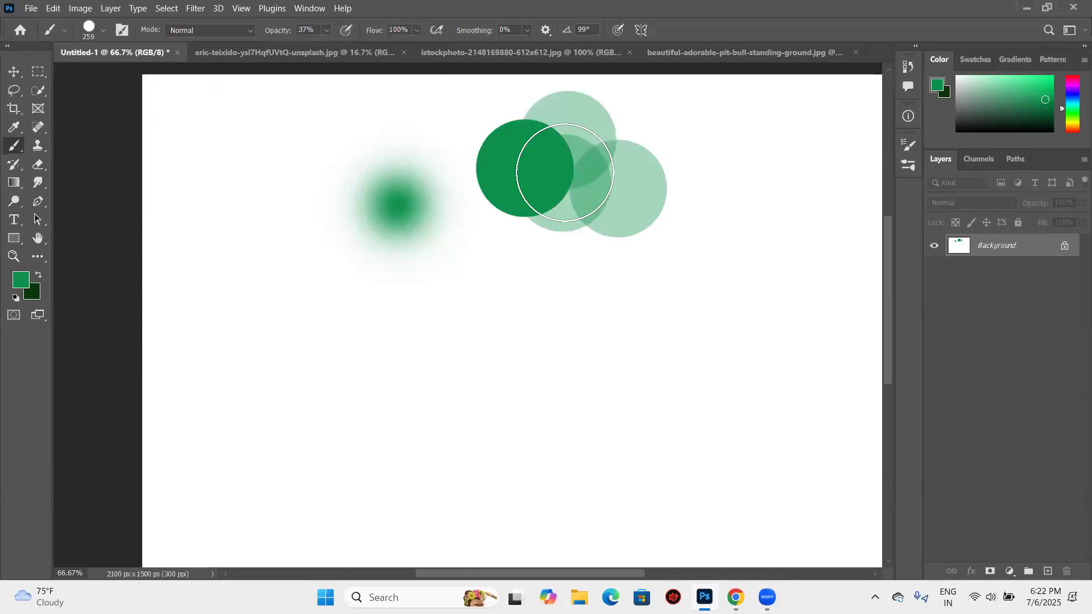
pyautogui.click(500, 146)
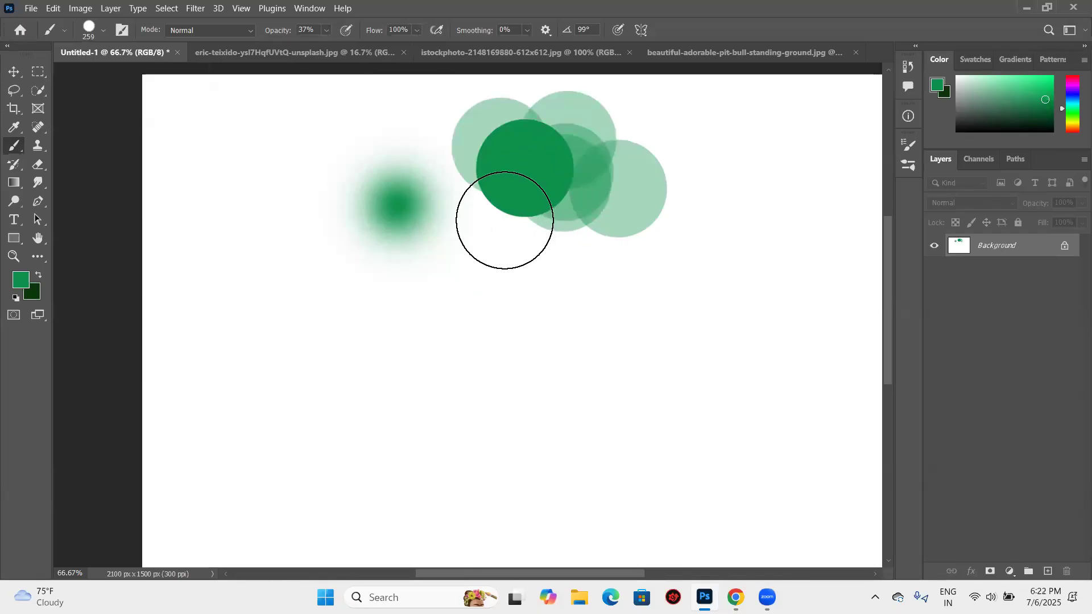
pyautogui.click(506, 218)
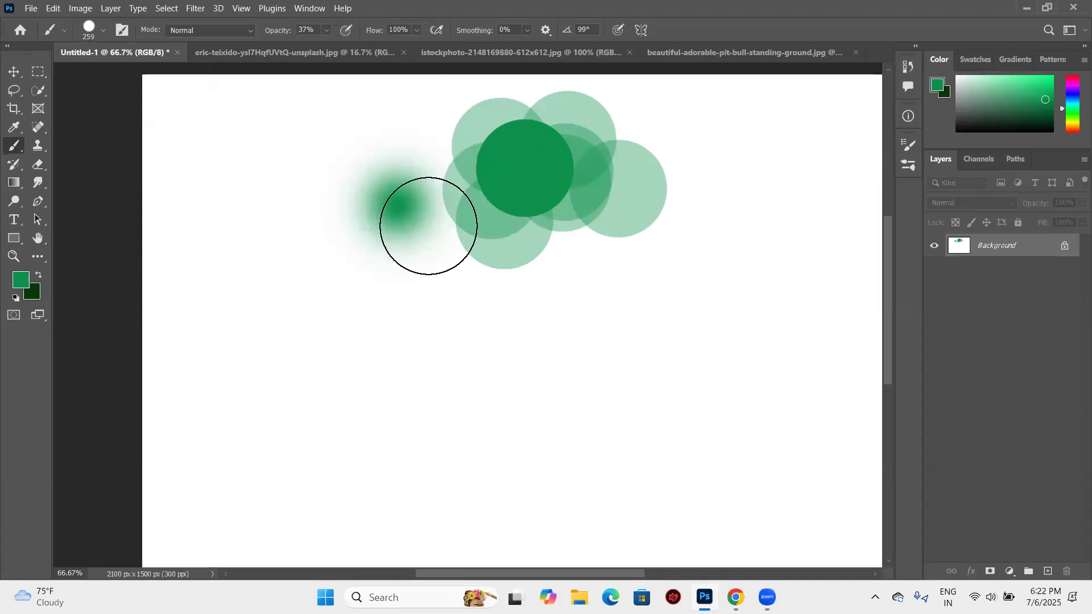
pyautogui.click(491, 199)
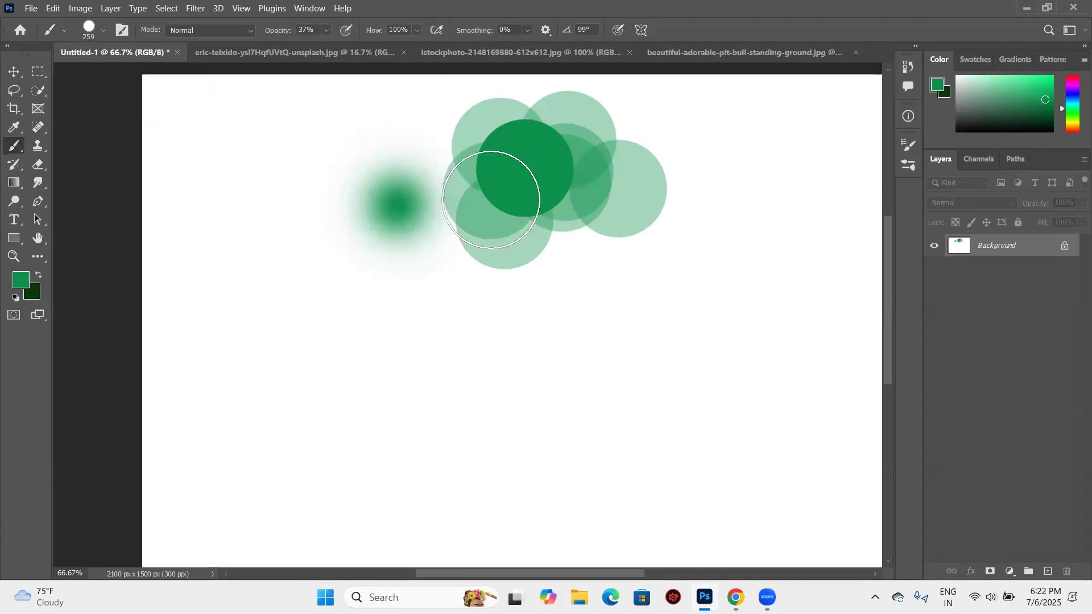
pyautogui.click(549, 225)
pyautogui.click(489, 156)
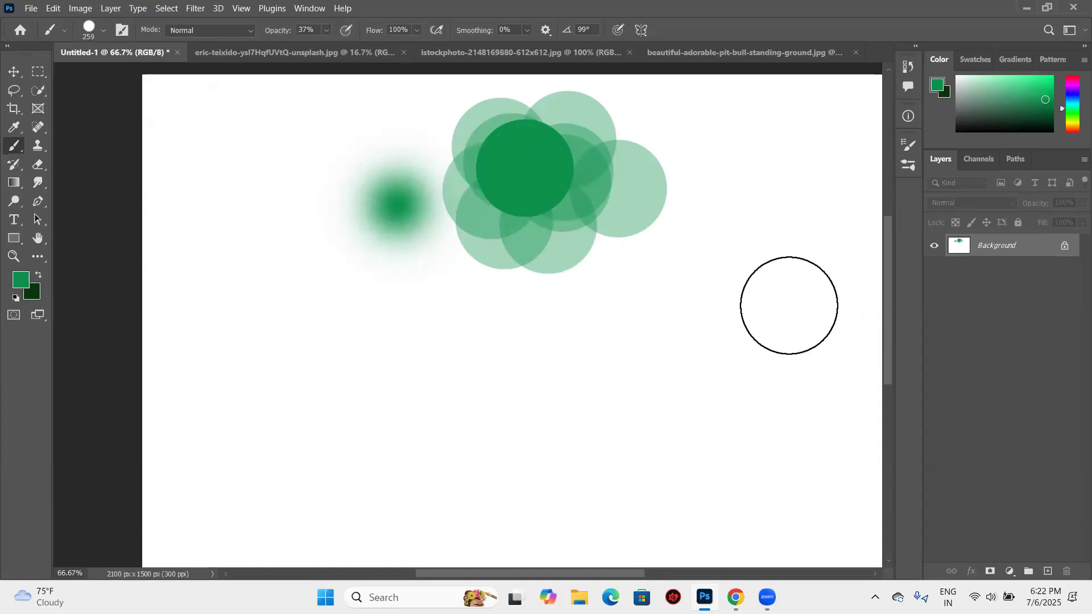
# - Undo all the green stamps on the background, back to a blank canvas
pyautogui.hotkey('ctrl', 'z')
pyautogui.hotkey('ctrl', 'z')
pyautogui.hotkey('ctrl', 'z')
pyautogui.hotkey('ctrl', 'z')
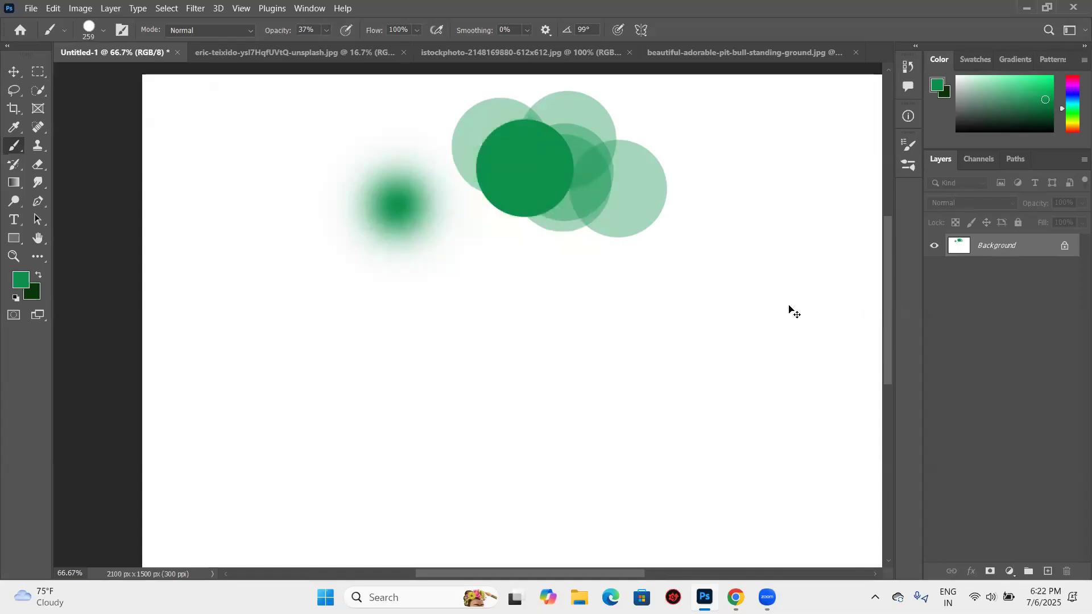
pyautogui.hotkey('ctrl', 'z')
pyautogui.hotkey('ctrl', 'z')
pyautogui.hotkey('ctrl', 'z')
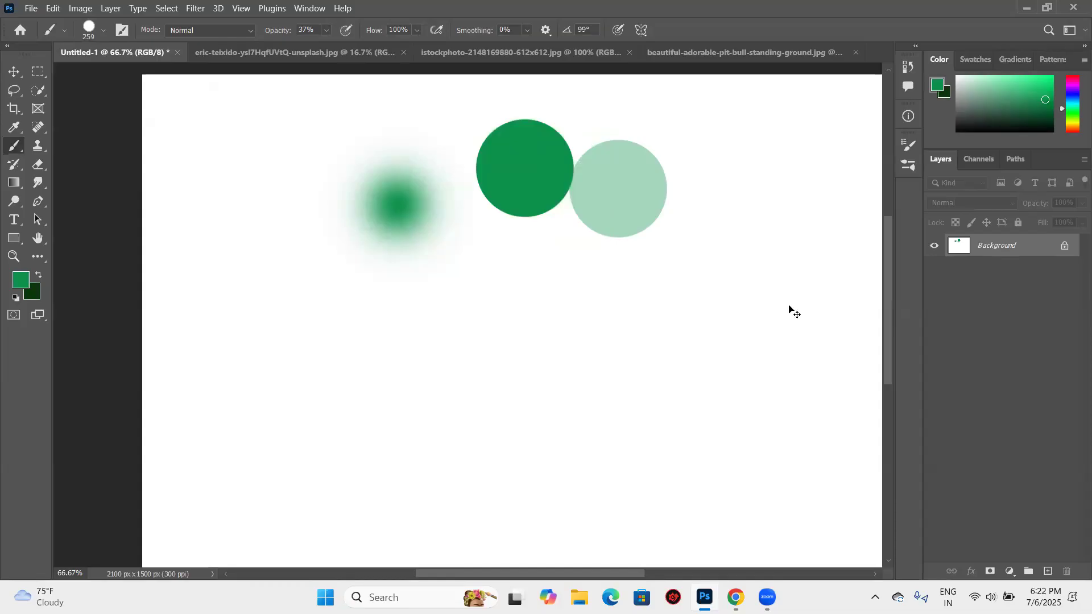
pyautogui.hotkey('ctrl', 'z')
pyautogui.hotkey('ctrl', 'z')
pyautogui.hotkey('ctrl', 'z')
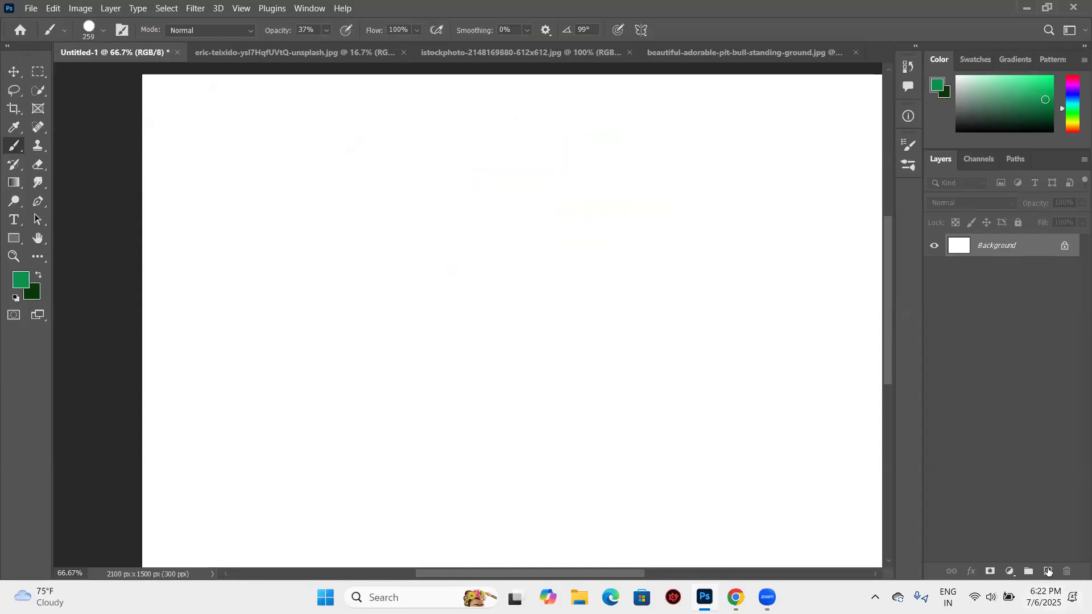
# - Add a new layer, set the brush opacity to 100% and stamp a solid green circle on it
pyautogui.click(1048, 570)
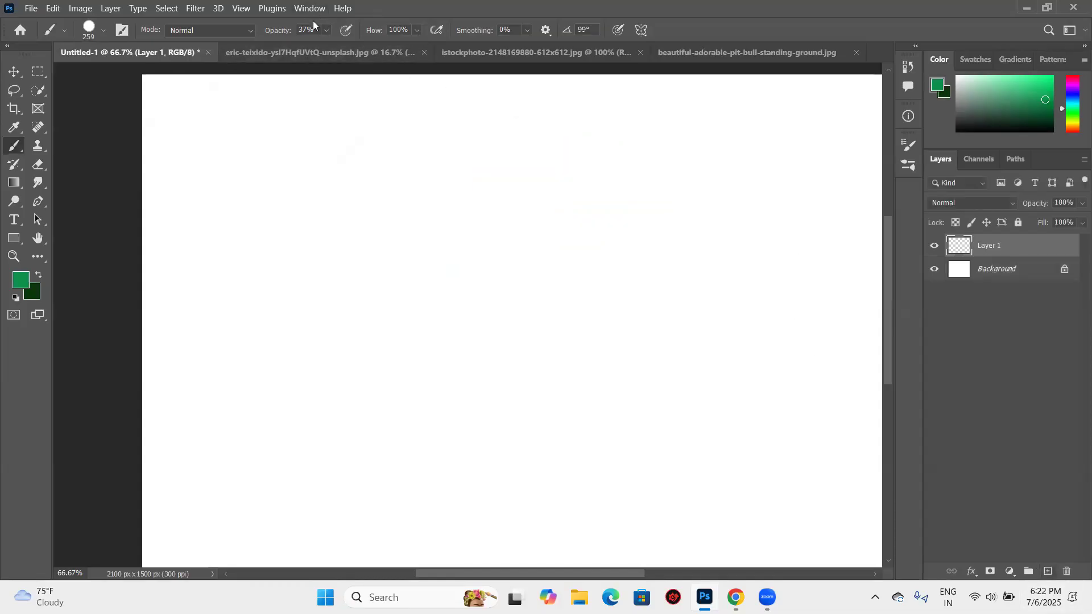
pyautogui.click(328, 33)
pyautogui.moveTo(330, 42); pyautogui.dragTo(400, 41)
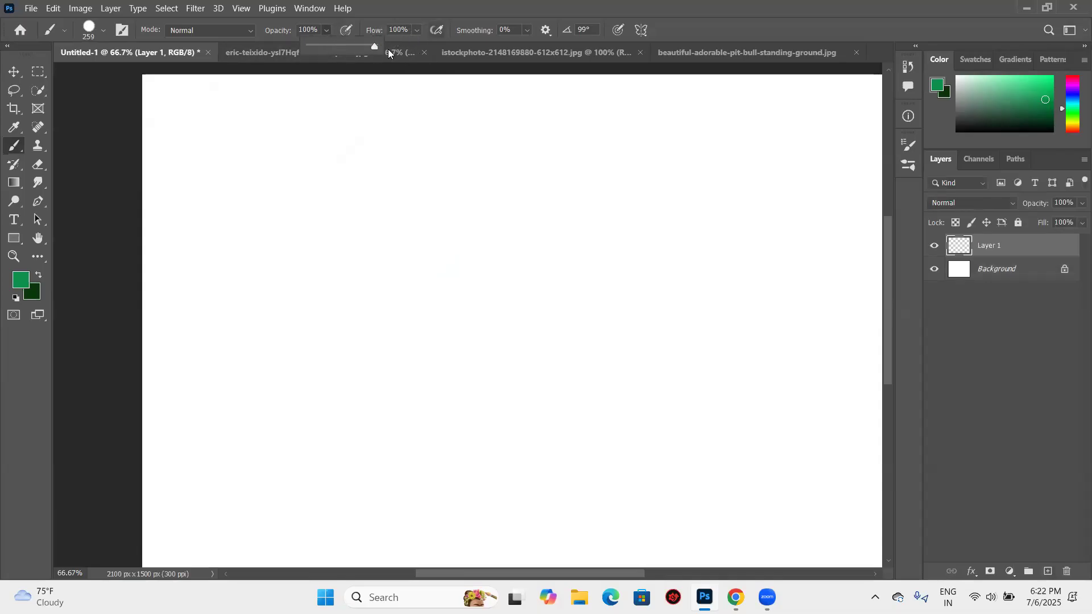
pyautogui.click(457, 190)
# - Lower the brush opacity to 22% and paint overlapping translucent green strokes beside the solid circle
pyautogui.click(326, 32)
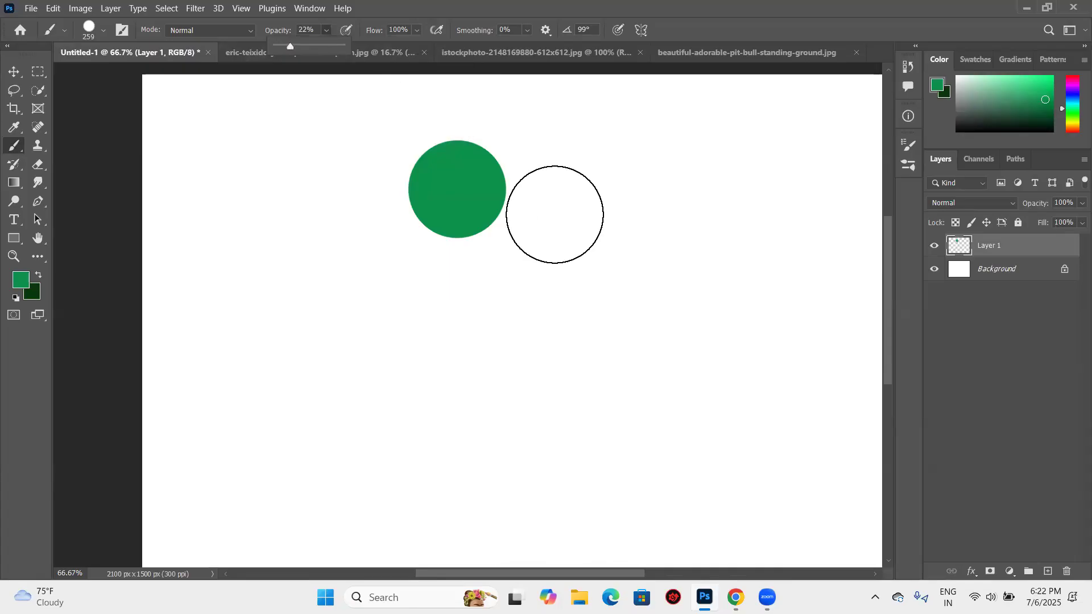
pyautogui.moveTo(509, 185)
pyautogui.mouseDown()
pyautogui.moveTo(517, 161)
pyautogui.moveTo(511, 200)
pyautogui.mouseUp()
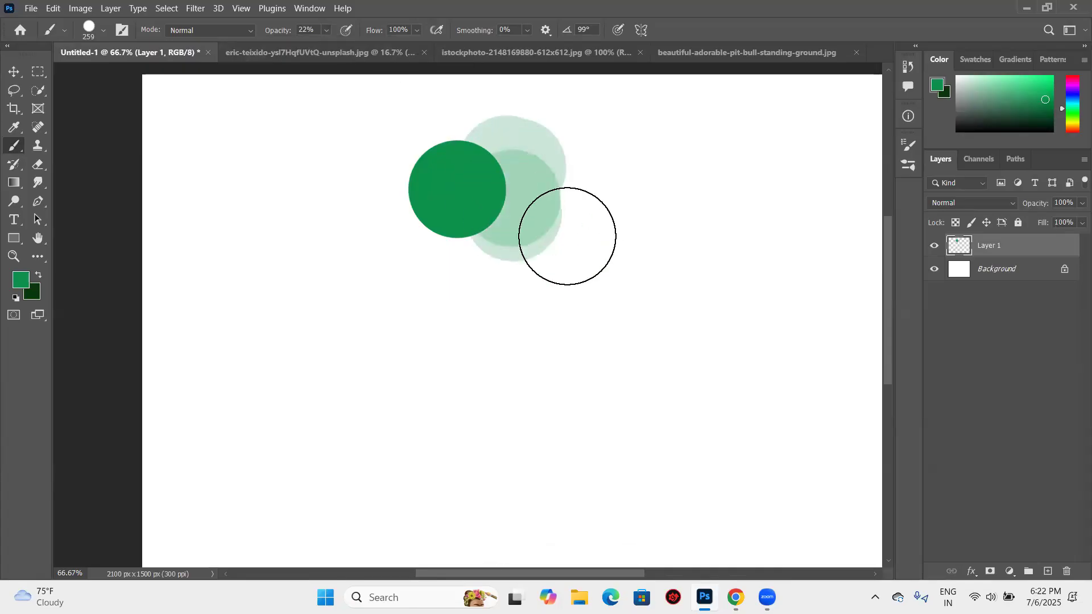
# - Undo the translucent green strokes beside the solid green circle
pyautogui.hotkey('ctrl', 'z')
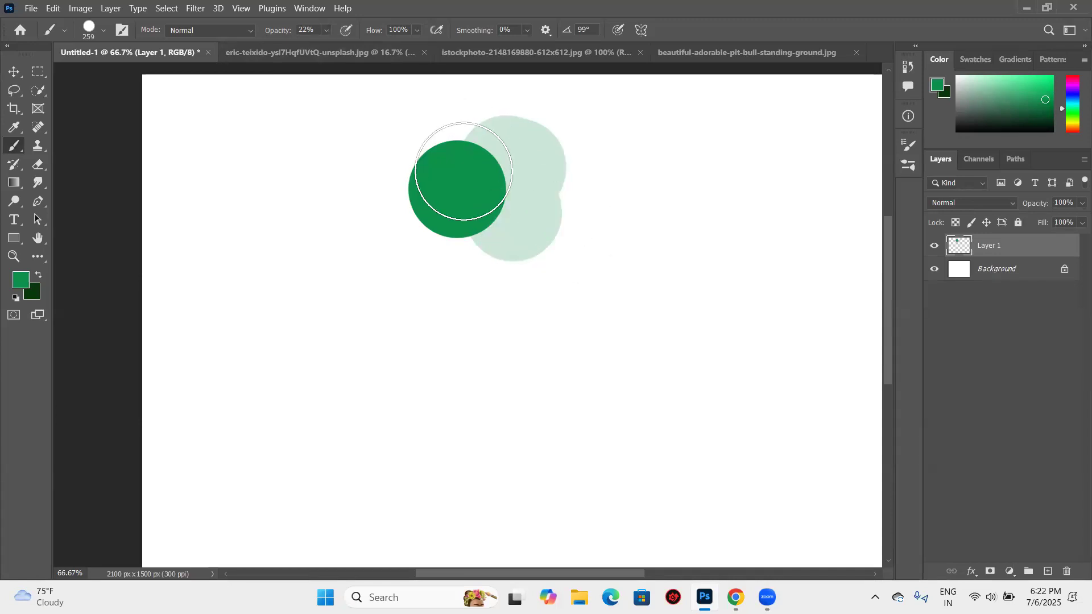
pyautogui.moveTo(464, 171); pyautogui.dragTo(464, 166)
pyautogui.hotkey('ctrl', 'z')
pyautogui.hotkey('ctrl', 'z')
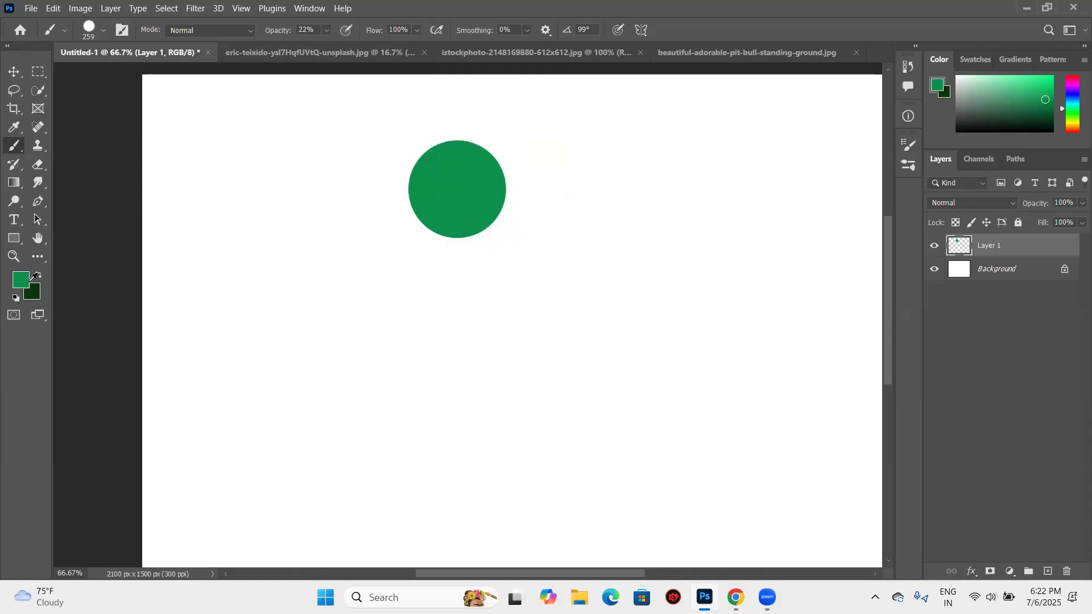
# - Set the foreground color to pink #ec82de and paint overlapping 22% opacity strokes over and around the green circle
pyautogui.click(28, 278)
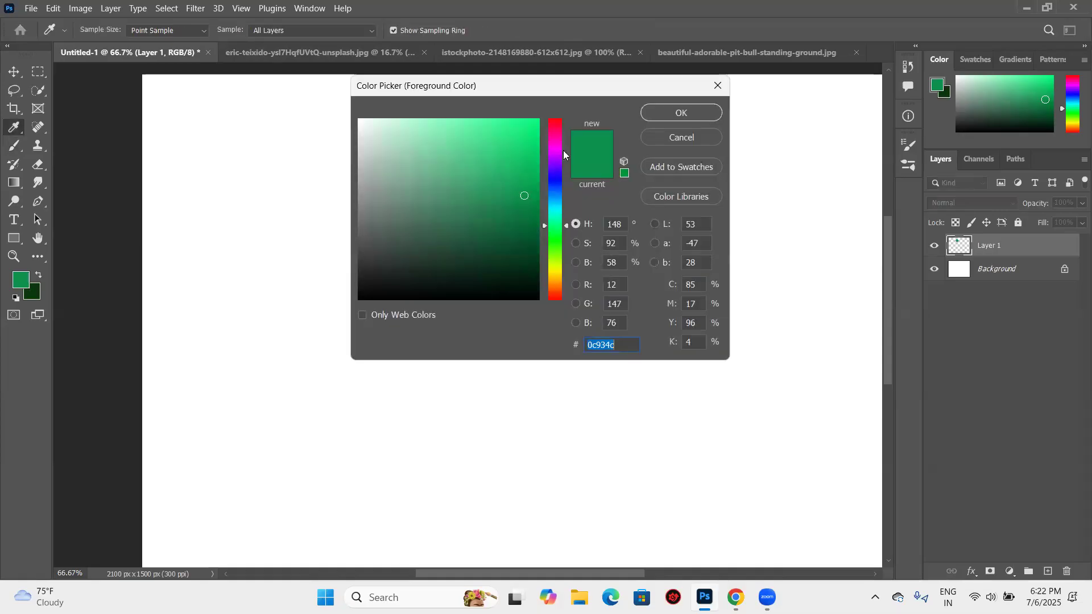
pyautogui.click(546, 146)
pyautogui.moveTo(411, 126); pyautogui.dragTo(439, 132)
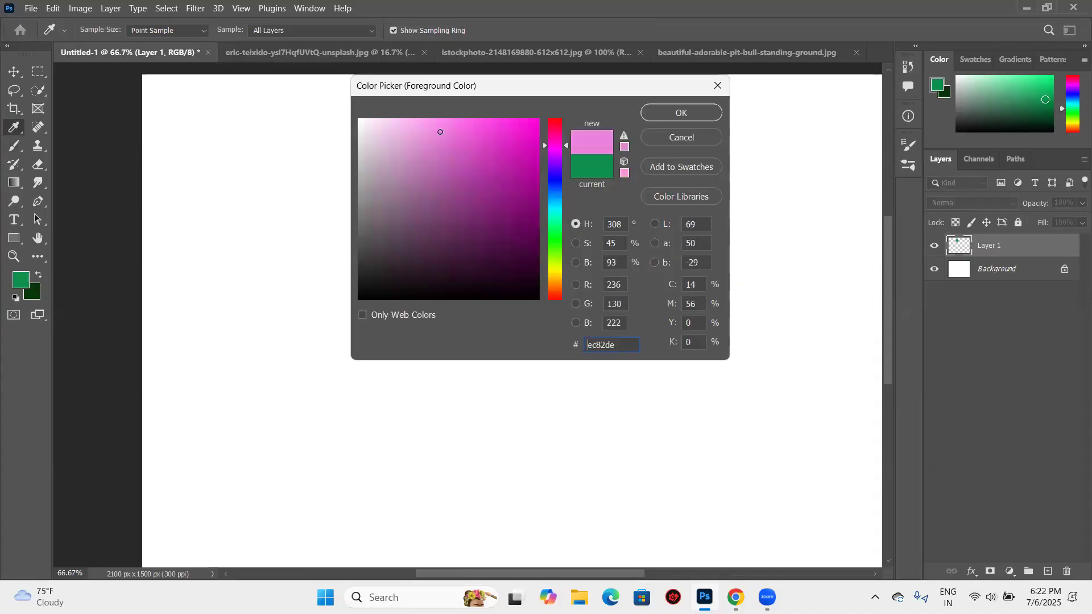
pyautogui.click(702, 116)
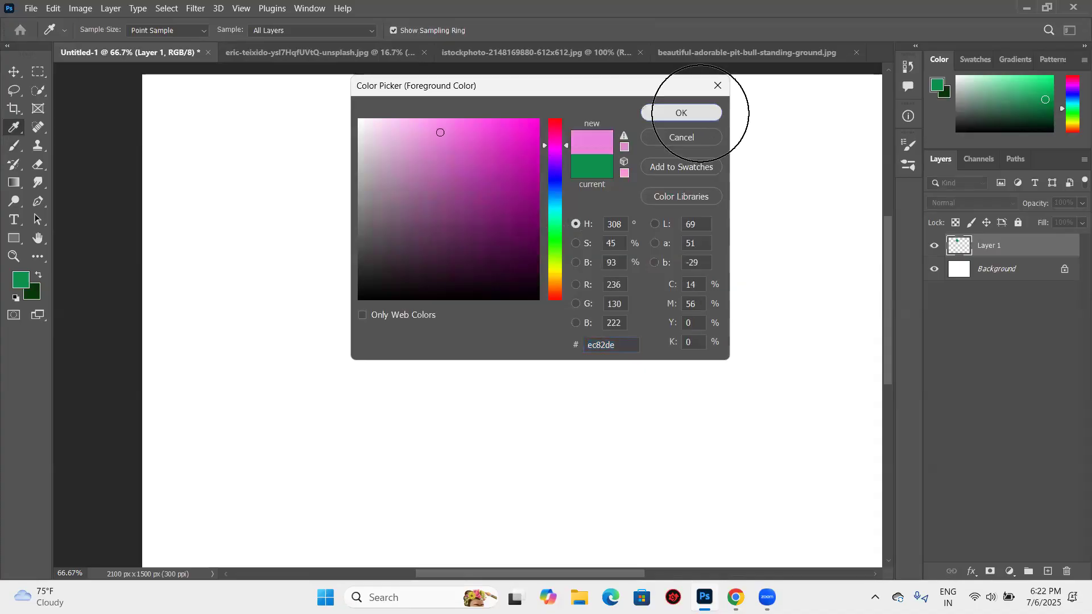
pyautogui.click(517, 178)
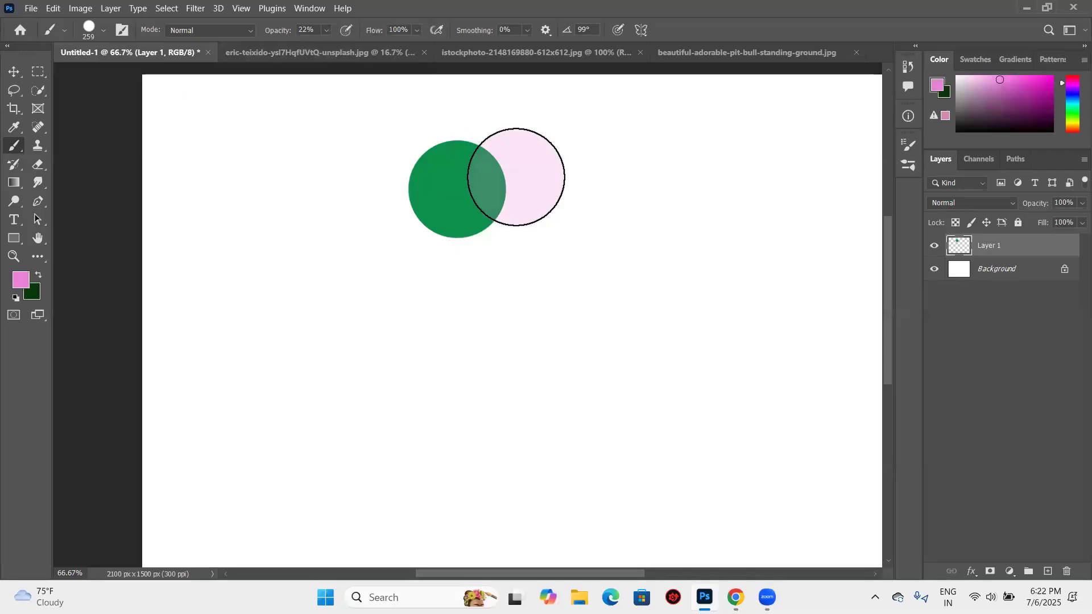
pyautogui.moveTo(528, 199)
pyautogui.mouseDown()
pyautogui.moveTo(507, 240)
pyautogui.moveTo(448, 251)
pyautogui.moveTo(418, 209)
pyautogui.moveTo(425, 168)
pyautogui.moveTo(453, 145)
pyautogui.moveTo(597, 170)
pyautogui.moveTo(598, 195)
pyautogui.moveTo(582, 198)
pyautogui.moveTo(522, 143)
pyautogui.moveTo(490, 135)
pyautogui.moveTo(534, 173)
pyautogui.moveTo(533, 236)
pyautogui.moveTo(513, 260)
pyautogui.moveTo(447, 258)
pyautogui.moveTo(421, 212)
pyautogui.moveTo(433, 164)
pyautogui.moveTo(476, 152)
pyautogui.moveTo(509, 224)
pyautogui.moveTo(463, 223)
pyautogui.mouseUp()
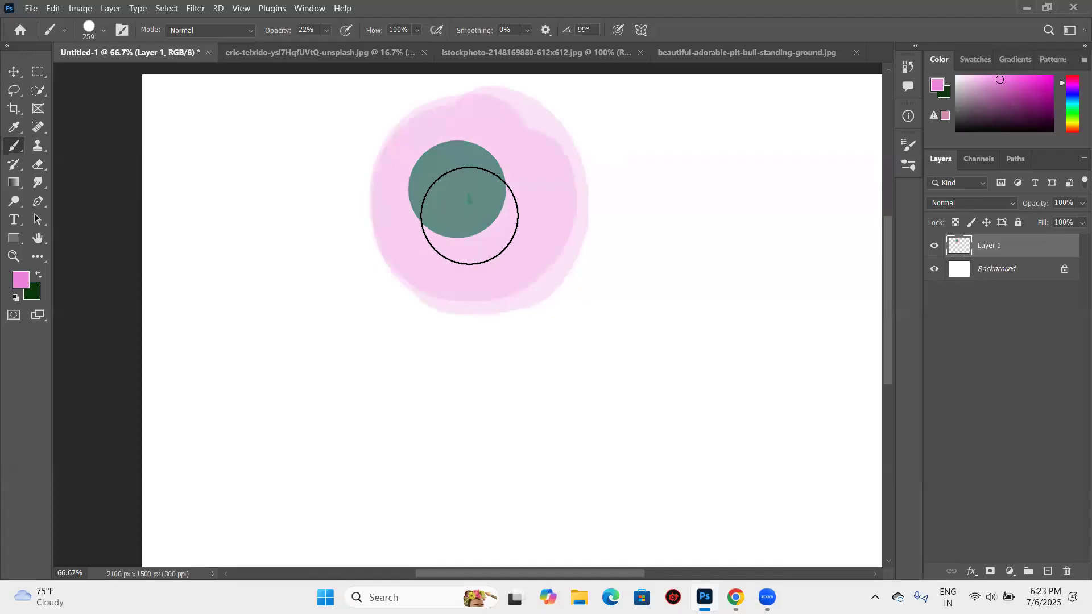
pyautogui.moveTo(521, 161)
pyautogui.mouseDown()
pyautogui.moveTo(536, 243)
pyautogui.moveTo(481, 275)
pyautogui.moveTo(457, 209)
pyautogui.moveTo(472, 206)
pyautogui.moveTo(480, 269)
pyautogui.moveTo(401, 214)
pyautogui.moveTo(456, 216)
pyautogui.moveTo(410, 194)
pyautogui.moveTo(464, 208)
pyautogui.moveTo(508, 245)
pyautogui.mouseUp()
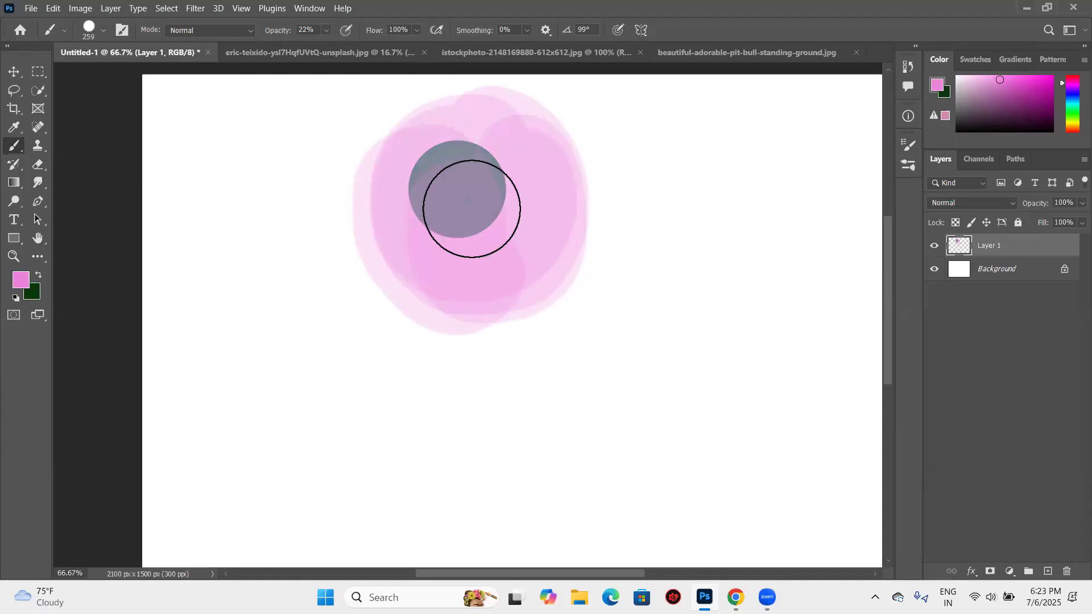
pyautogui.moveTo(478, 195)
pyautogui.mouseDown()
pyautogui.moveTo(550, 184)
pyautogui.moveTo(484, 200)
pyautogui.moveTo(518, 196)
pyautogui.mouseUp()
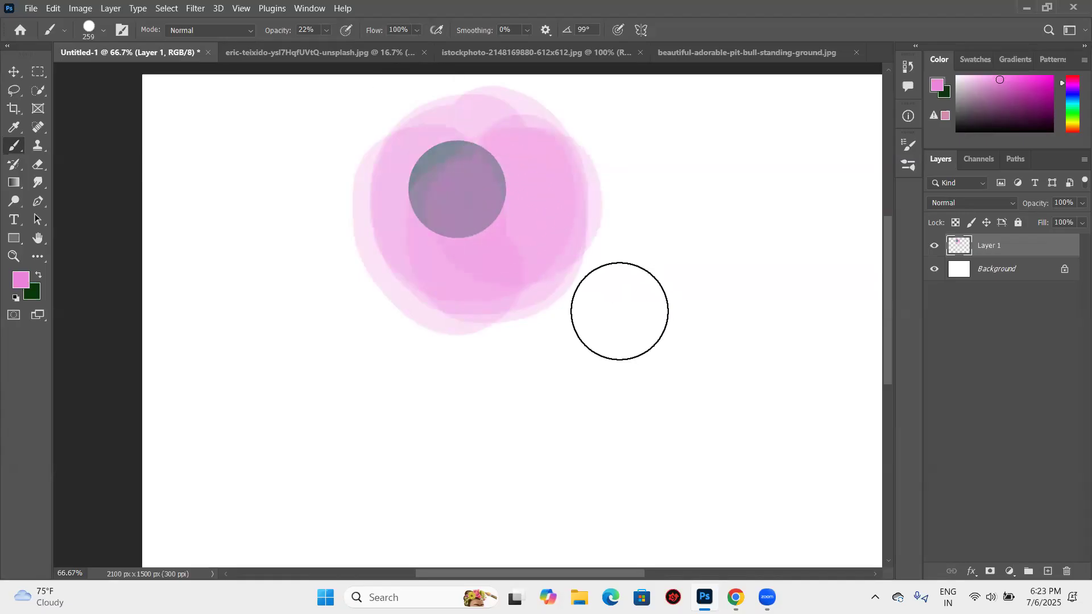
# - Undo all the translucent pink strokes, back to the solid green circle
pyautogui.hotkey('ctrl', 'z')
pyautogui.hotkey('ctrl', 'z')
pyautogui.hotkey('ctrl', 'z')
pyautogui.hotkey('ctrl', 'z')
pyautogui.hotkey('ctrl', 'z')
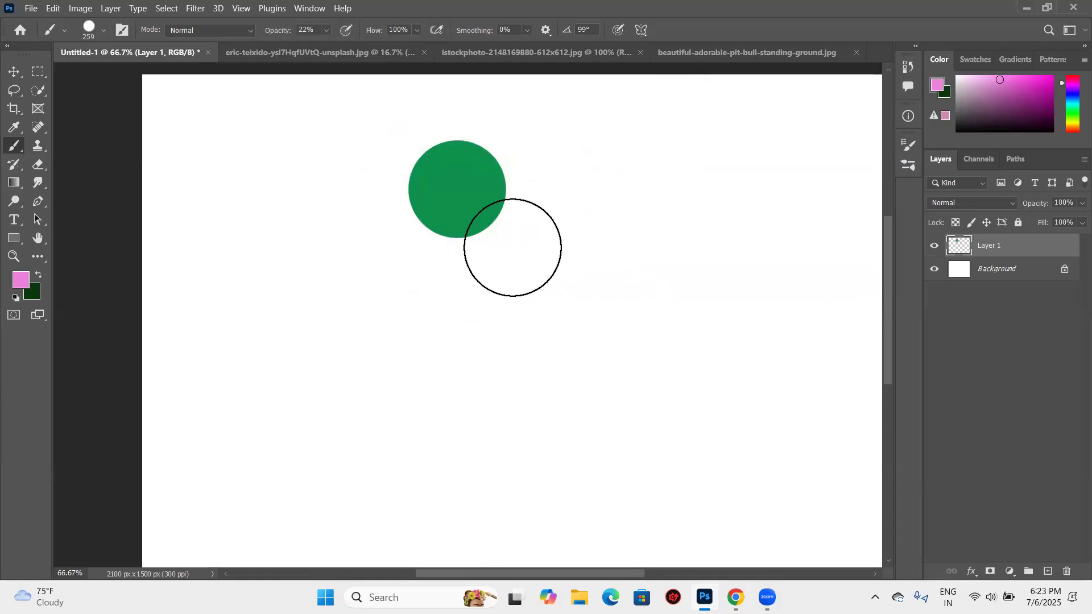
# - Set the foreground color to dark purple and paint overlapping translucent strokes over and around the green circle
pyautogui.press('n')
pyautogui.click(528, 208)
pyautogui.press('Return')
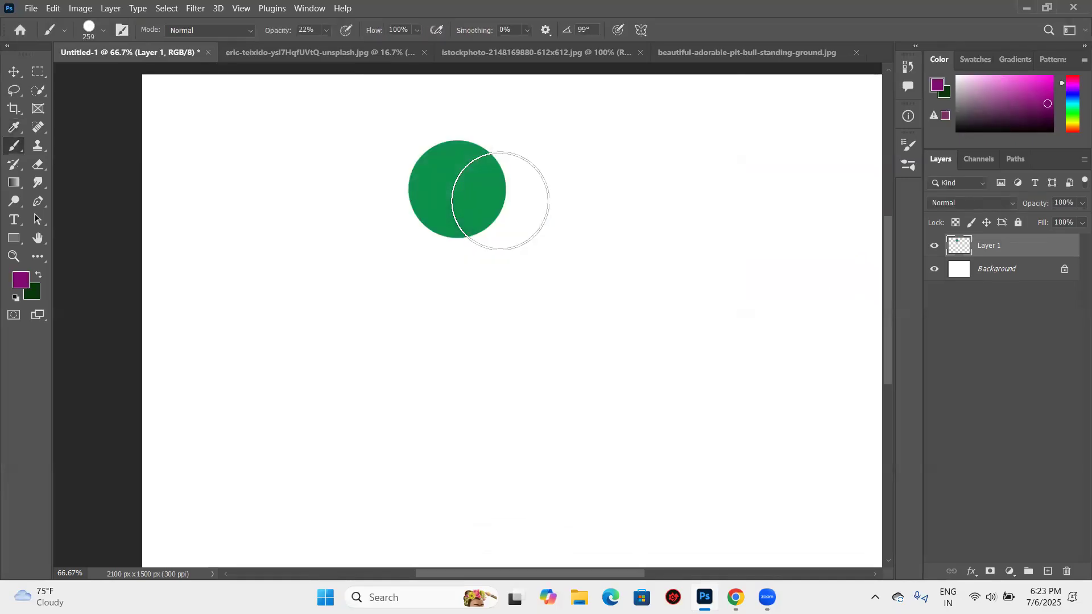
pyautogui.moveTo(501, 201)
pyautogui.mouseDown()
pyautogui.moveTo(490, 223)
pyautogui.moveTo(454, 240)
pyautogui.moveTo(425, 180)
pyautogui.moveTo(460, 158)
pyautogui.moveTo(491, 163)
pyautogui.moveTo(512, 207)
pyautogui.moveTo(488, 279)
pyautogui.moveTo(375, 265)
pyautogui.moveTo(405, 156)
pyautogui.moveTo(468, 135)
pyautogui.moveTo(518, 181)
pyautogui.moveTo(526, 242)
pyautogui.moveTo(527, 266)
pyautogui.mouseUp()
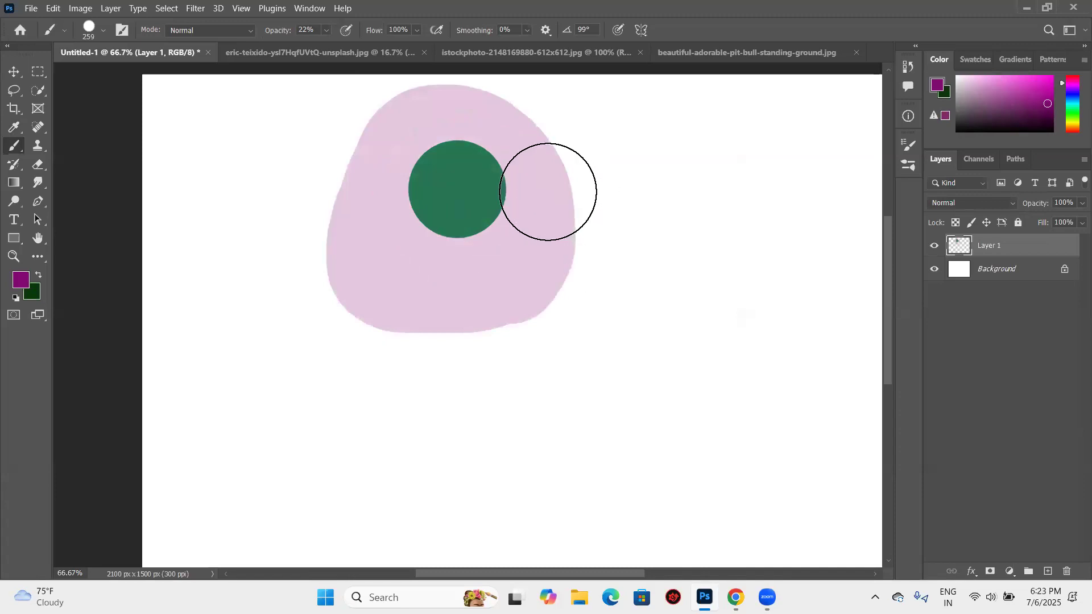
pyautogui.click(518, 173)
pyautogui.moveTo(529, 234); pyautogui.dragTo(505, 273)
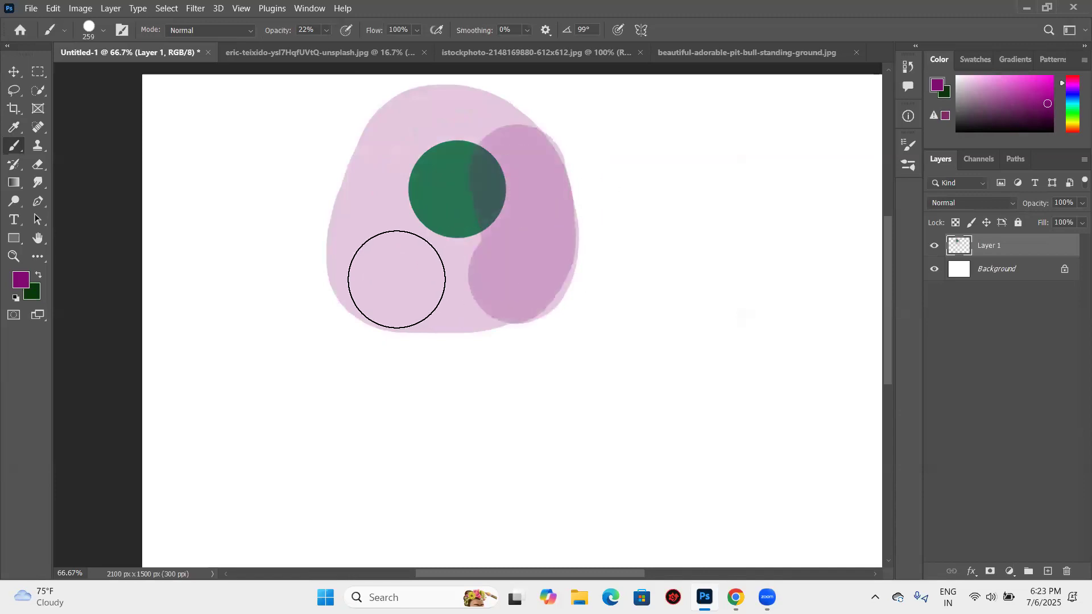
pyautogui.click(378, 200)
pyautogui.moveTo(405, 278)
pyautogui.mouseDown()
pyautogui.moveTo(498, 195)
pyautogui.moveTo(459, 171)
pyautogui.moveTo(400, 208)
pyautogui.moveTo(478, 221)
pyautogui.moveTo(479, 119)
pyautogui.moveTo(383, 185)
pyautogui.mouseUp()
pyautogui.moveTo(394, 254)
pyautogui.mouseDown()
pyautogui.moveTo(512, 237)
pyautogui.moveTo(523, 278)
pyautogui.mouseUp()
# - Undo the purple strokes and the solid green circle, back to an empty layer
pyautogui.hotkey('ctrl', 'z')
pyautogui.hotkey('ctrl', 'z')
pyautogui.hotkey('ctrl', 'z')
pyautogui.hotkey('ctrl', 'z')
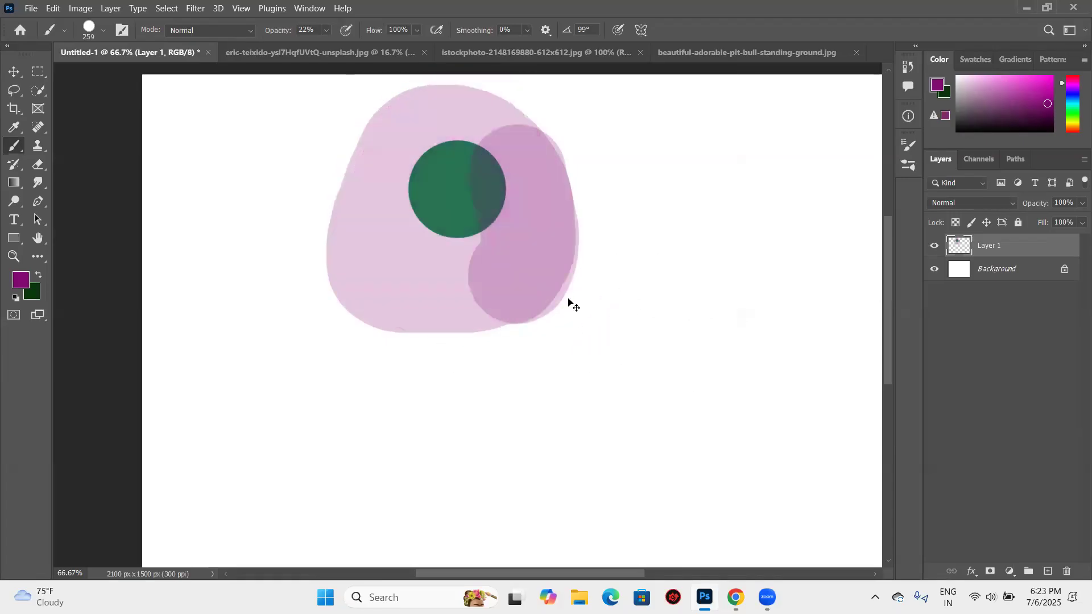
pyautogui.hotkey('ctrl', 'z')
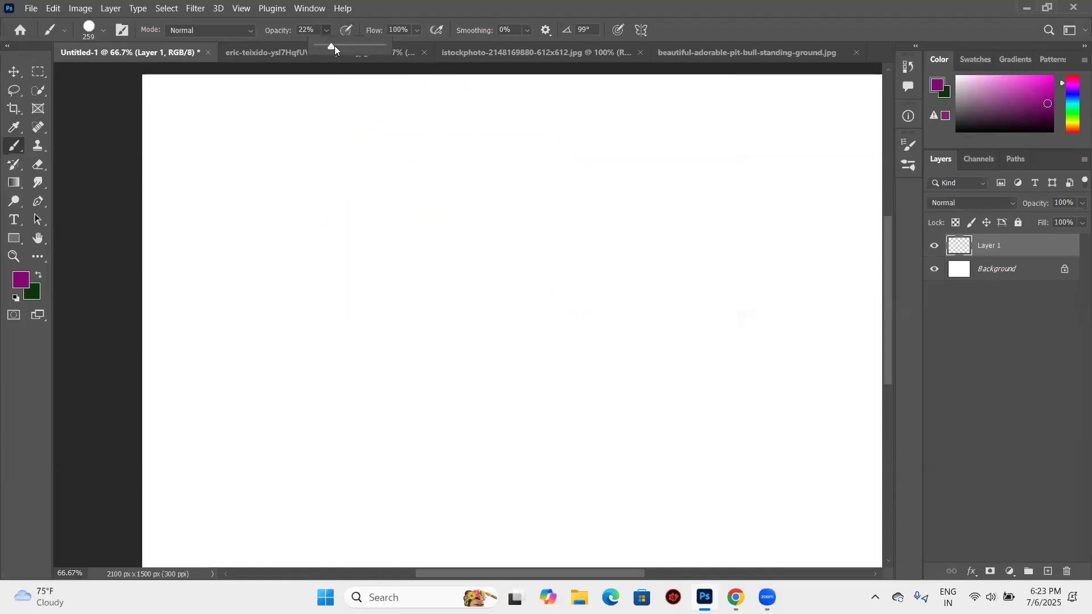
# - Raise the brush opacity to 100% and draw a large circular selection with the Elliptical Marquee tool in the canvas's upper middle
pyautogui.moveTo(331, 46); pyautogui.dragTo(382, 45)
pyautogui.click(38, 71)
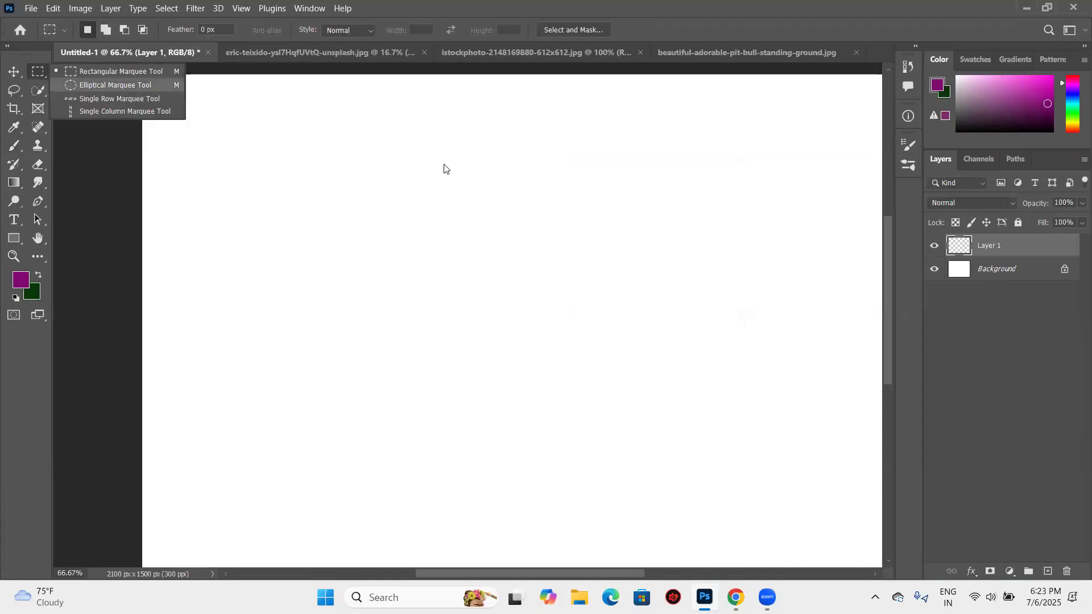
pyautogui.moveTo(419, 129); pyautogui.dragTo(624, 337)
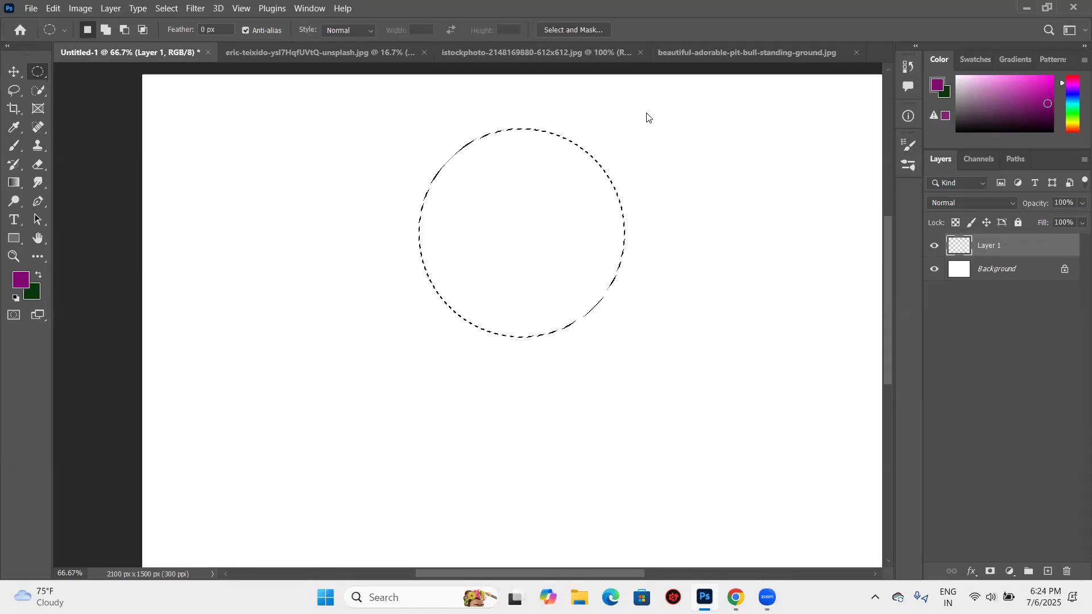
# - Set the foreground color to near-black #030303 and return to the Brush tool
pyautogui.click(21, 280)
pyautogui.click(361, 297)
pyautogui.click(682, 113)
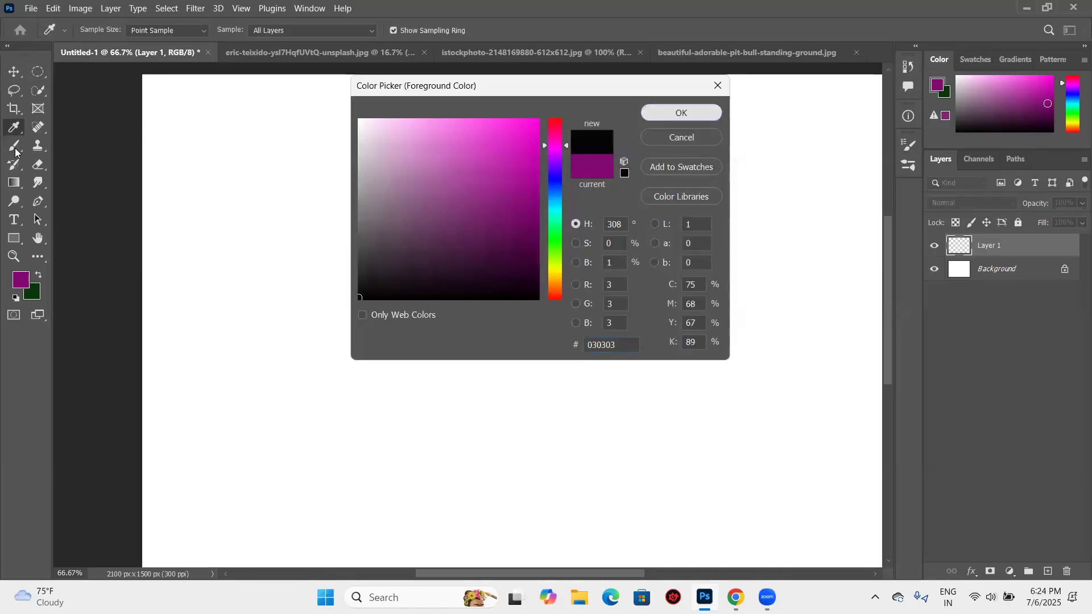
pyautogui.press('b')
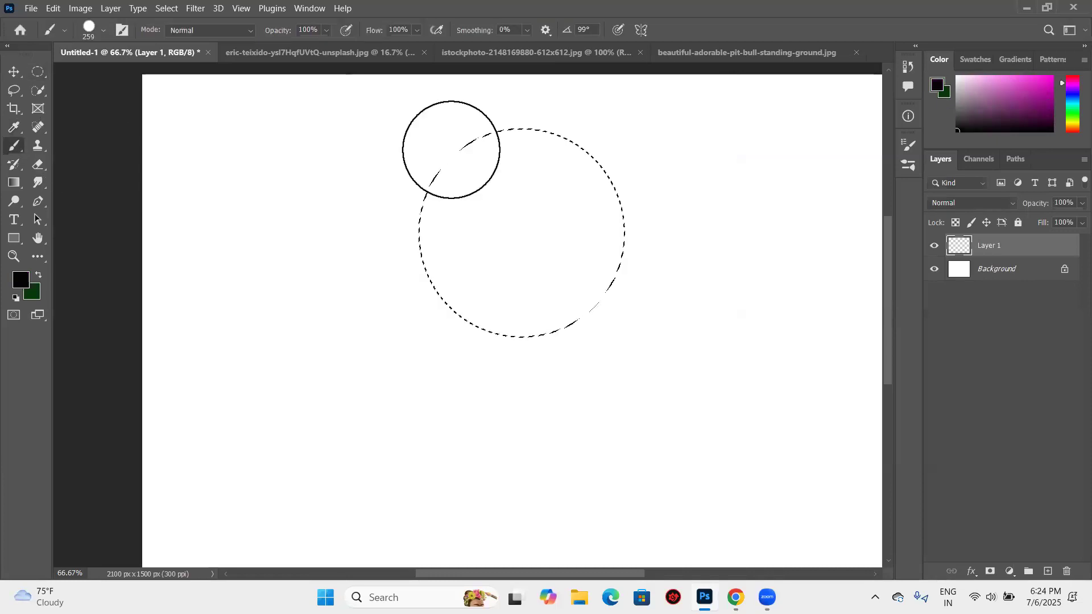
# - Paint the circular selection solid black at 100% flow and undo the strokes
pyautogui.moveTo(468, 143)
pyautogui.mouseDown()
pyautogui.moveTo(435, 182)
pyautogui.moveTo(423, 220)
pyautogui.moveTo(424, 266)
pyautogui.moveTo(441, 306)
pyautogui.moveTo(471, 337)
pyautogui.moveTo(579, 336)
pyautogui.moveTo(618, 301)
pyautogui.moveTo(633, 263)
pyautogui.moveTo(626, 195)
pyautogui.moveTo(588, 156)
pyautogui.moveTo(460, 133)
pyautogui.mouseUp()
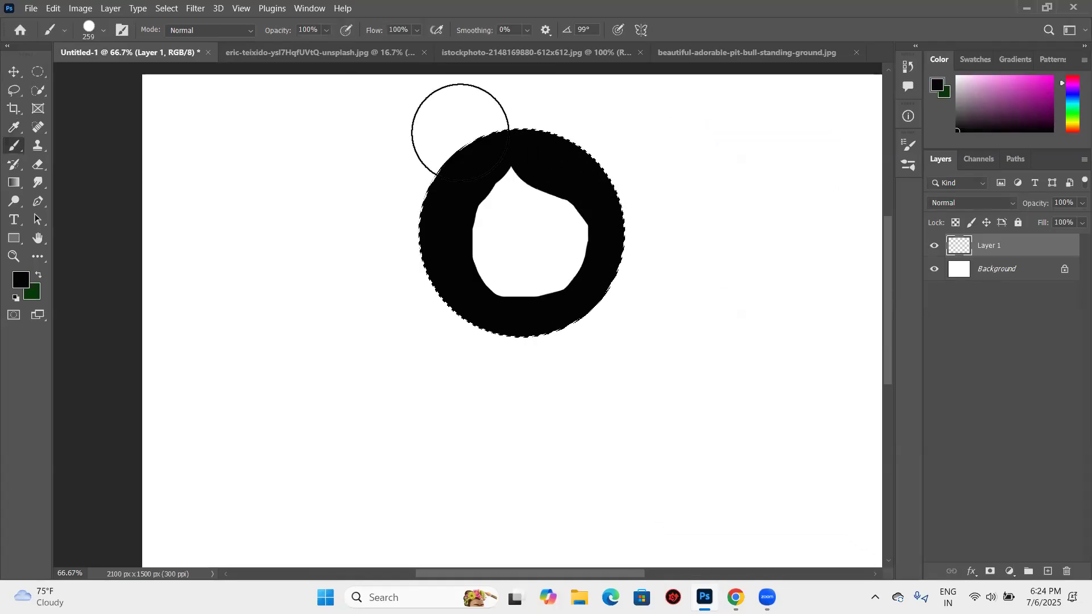
pyautogui.moveTo(456, 254)
pyautogui.mouseDown()
pyautogui.moveTo(554, 281)
pyautogui.moveTo(424, 250)
pyautogui.mouseUp()
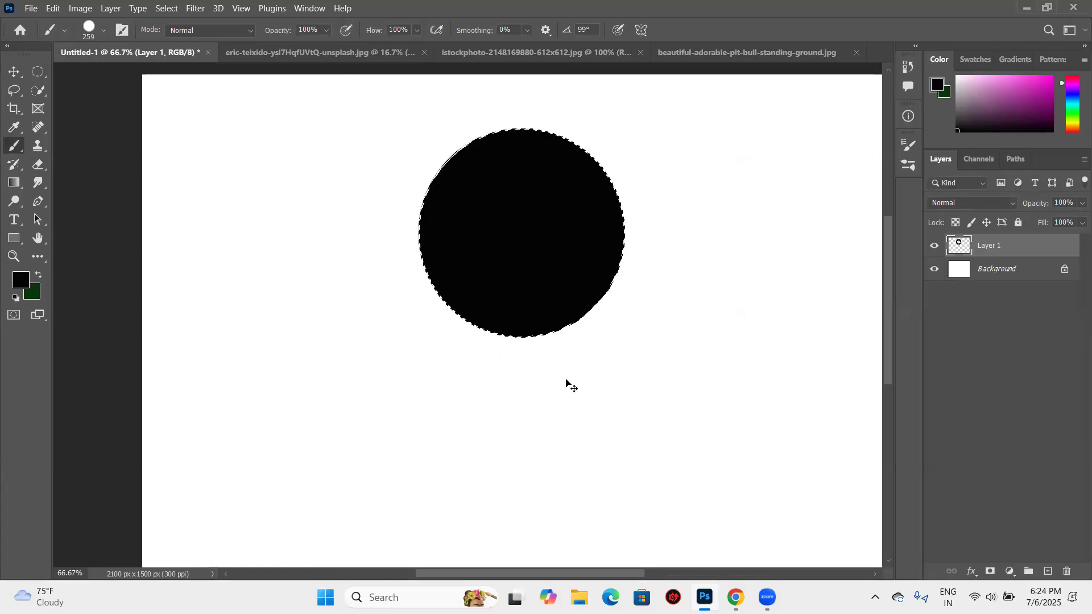
pyautogui.hotkey('ctrl', 'z')
pyautogui.hotkey('ctrl', 'z')
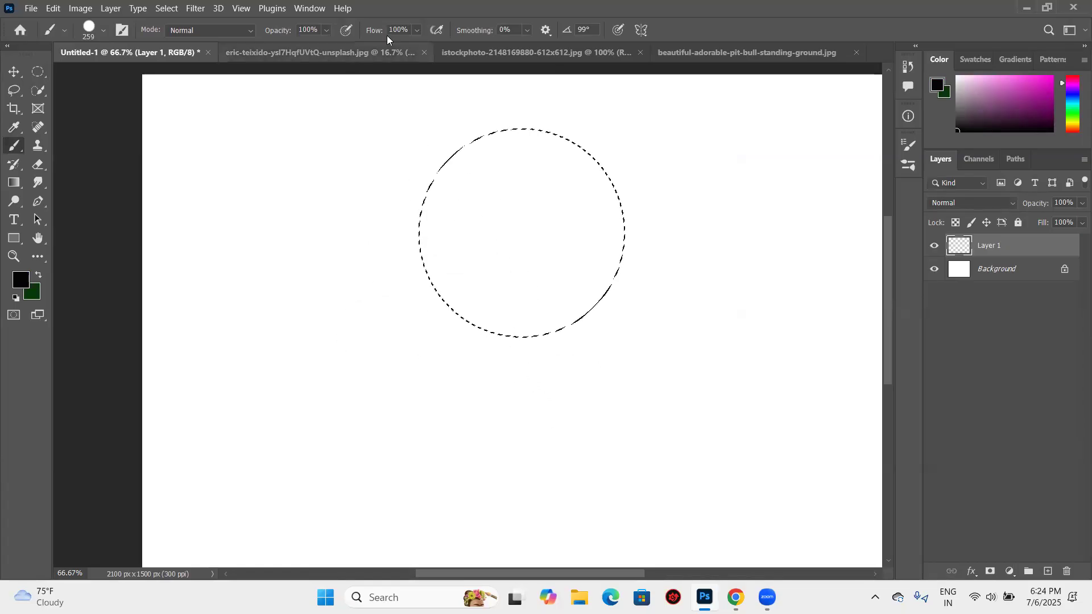
# - Lower the brush flow to 11% and paint hard-edged black strokes inside the circular selection
pyautogui.click(416, 31)
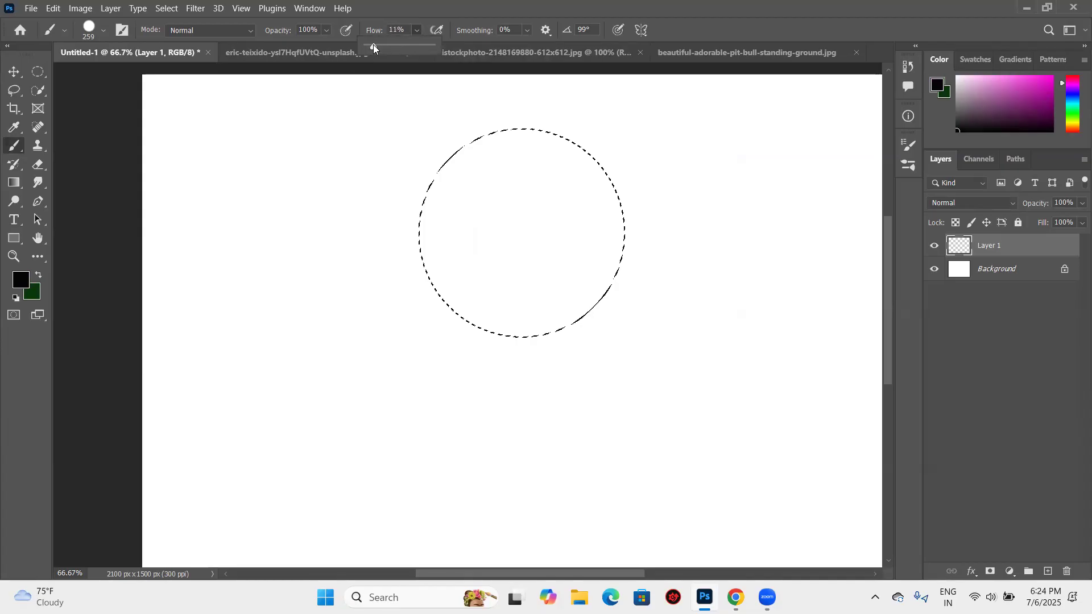
pyautogui.moveTo(438, 127)
pyautogui.mouseDown()
pyautogui.moveTo(386, 208)
pyautogui.moveTo(406, 268)
pyautogui.moveTo(443, 298)
pyautogui.mouseUp()
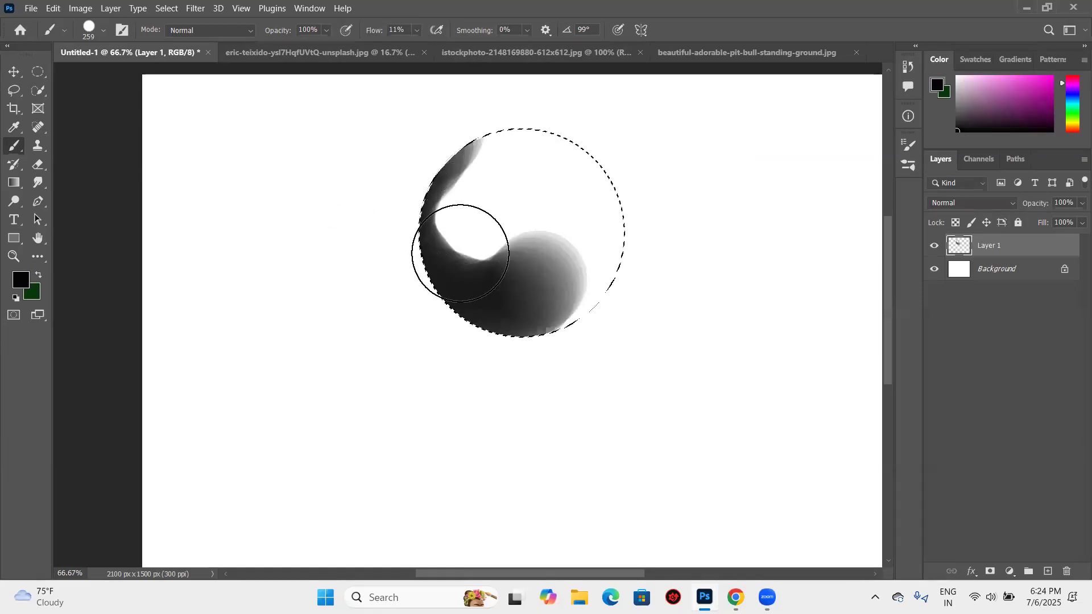
pyautogui.moveTo(485, 295); pyautogui.dragTo(482, 297)
# - Undo the low-flow black strokes, leaving the circular selection empty
pyautogui.hotkey('ctrl', 'z')
pyautogui.hotkey('ctrl', 'z')
pyautogui.hotkey('ctrl', 'z')
pyautogui.hotkey('ctrl', 'z')
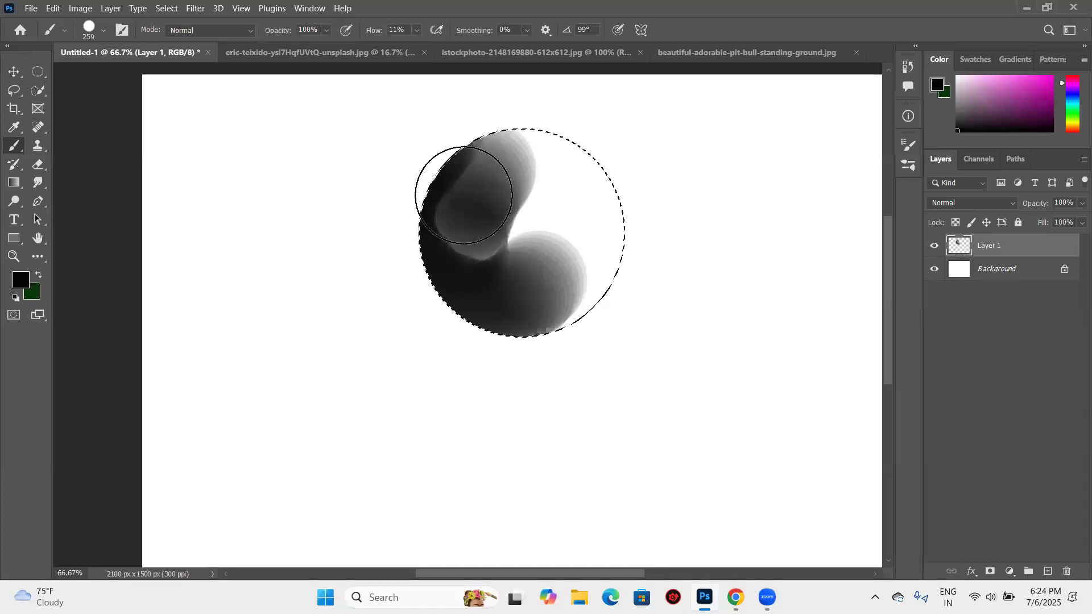
pyautogui.moveTo(682, 326)
pyautogui.mouseDown()
pyautogui.moveTo(487, 183)
pyautogui.moveTo(500, 134)
pyautogui.moveTo(440, 252)
pyautogui.mouseUp()
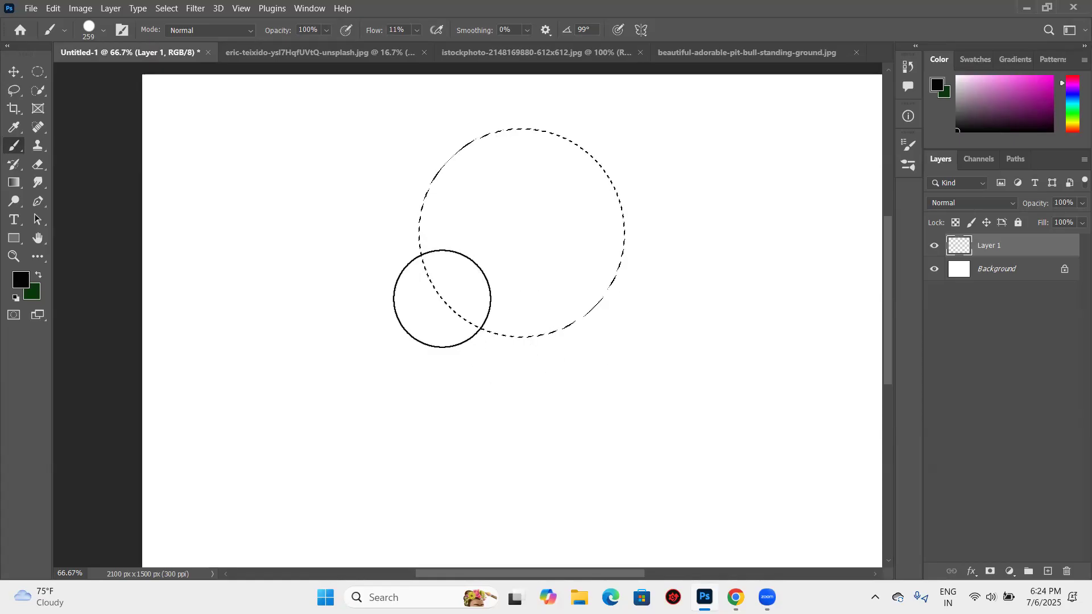
# - Set the brush hardness to 0% and paint soft dark shading around the inside edge of the circular selection
pyautogui.click(105, 33)
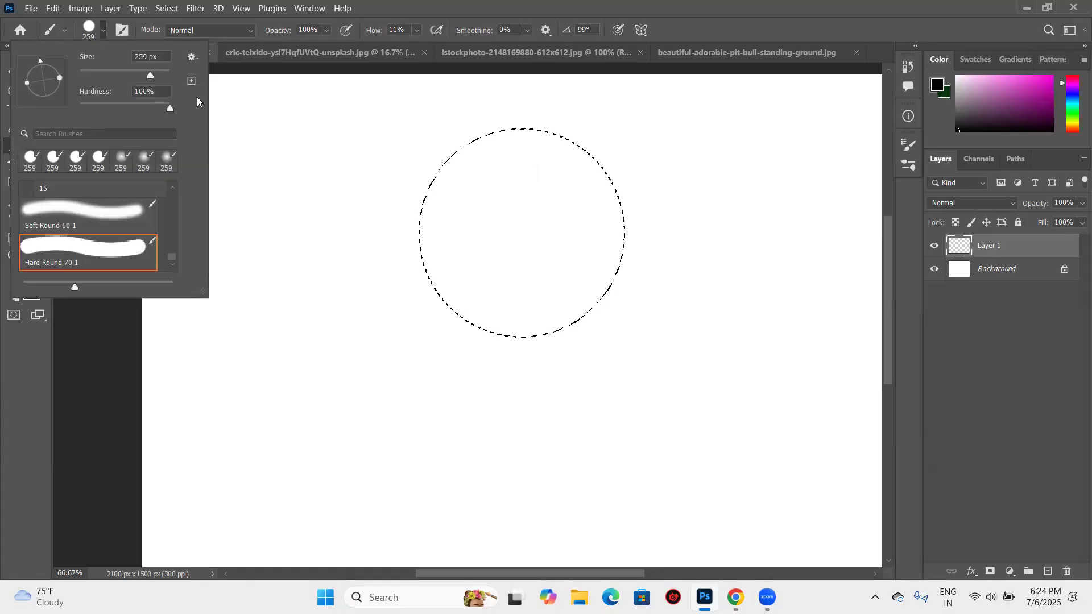
pyautogui.moveTo(170, 109); pyautogui.dragTo(161, 66)
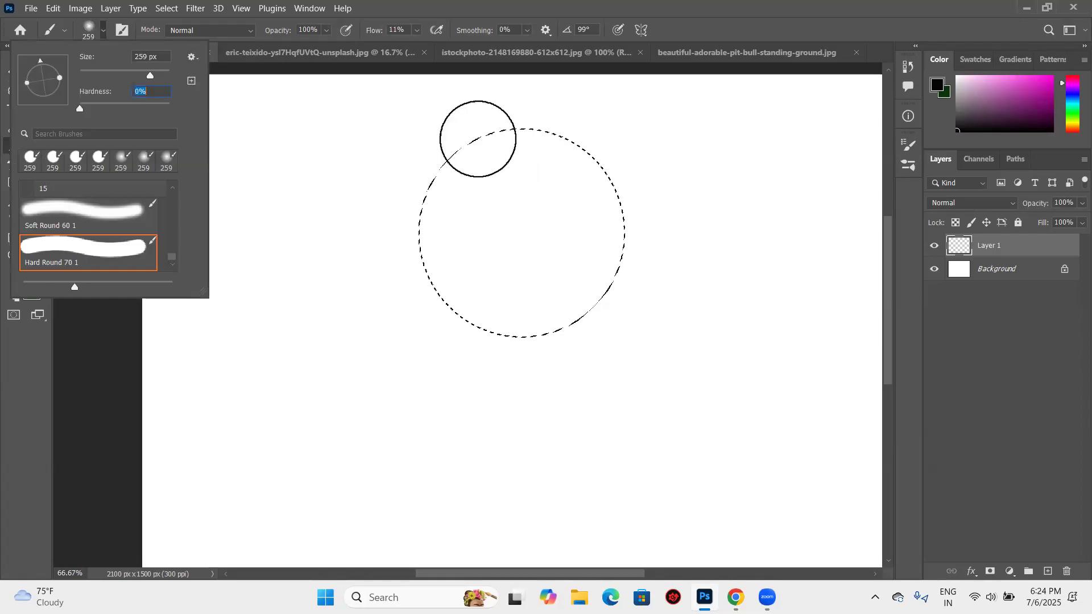
pyautogui.moveTo(459, 131); pyautogui.dragTo(445, 172)
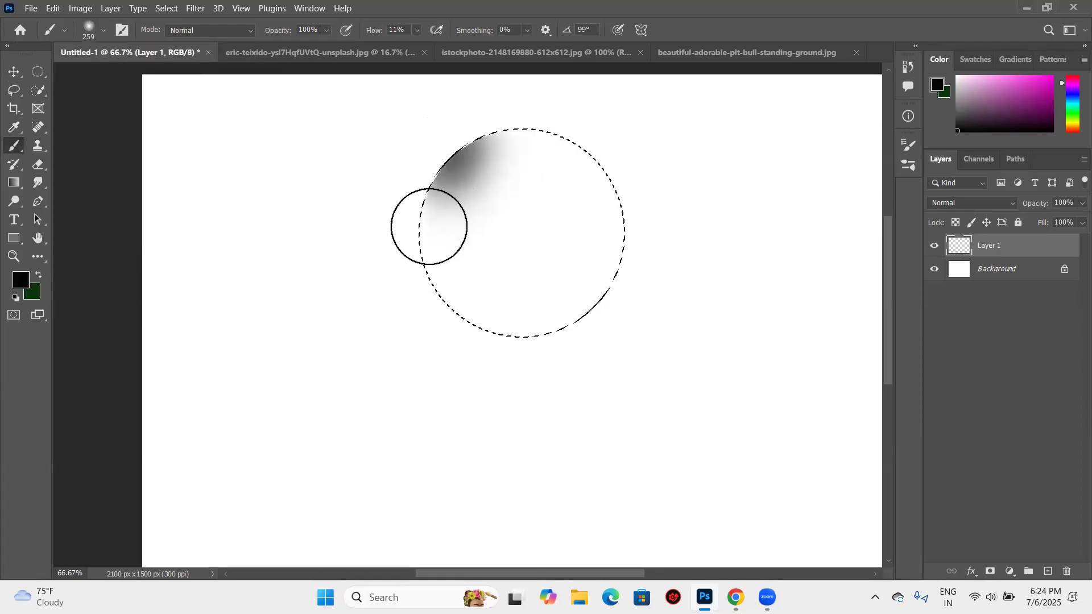
pyautogui.moveTo(486, 314)
pyautogui.mouseDown()
pyautogui.moveTo(553, 309)
pyautogui.moveTo(609, 261)
pyautogui.moveTo(616, 209)
pyautogui.moveTo(602, 163)
pyautogui.moveTo(445, 91)
pyautogui.mouseUp()
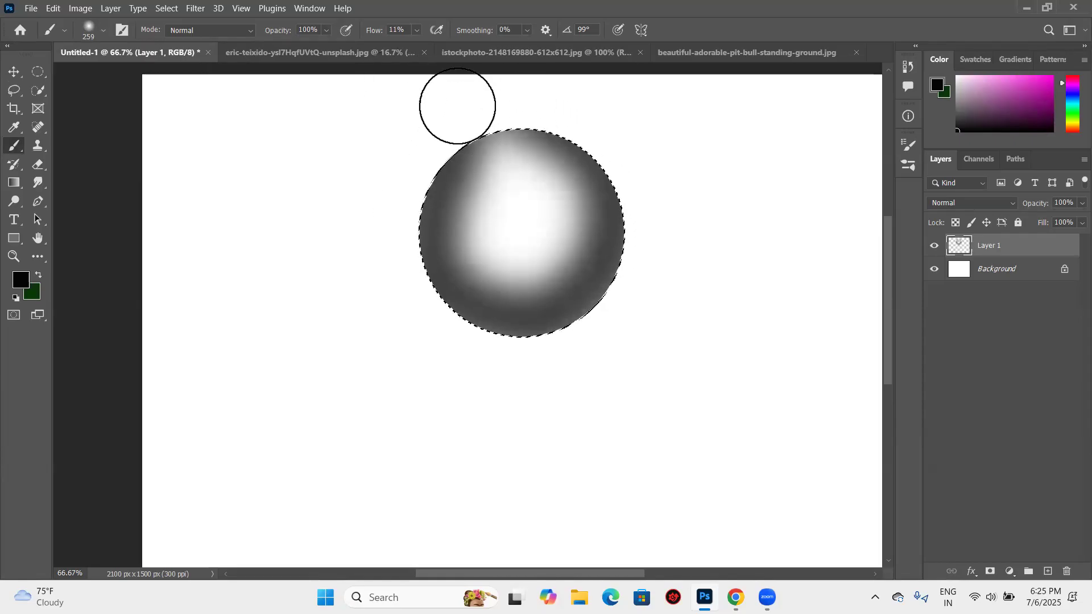
pyautogui.moveTo(455, 104)
pyautogui.mouseDown()
pyautogui.moveTo(528, 150)
pyautogui.moveTo(458, 157)
pyautogui.moveTo(456, 312)
pyautogui.mouseUp()
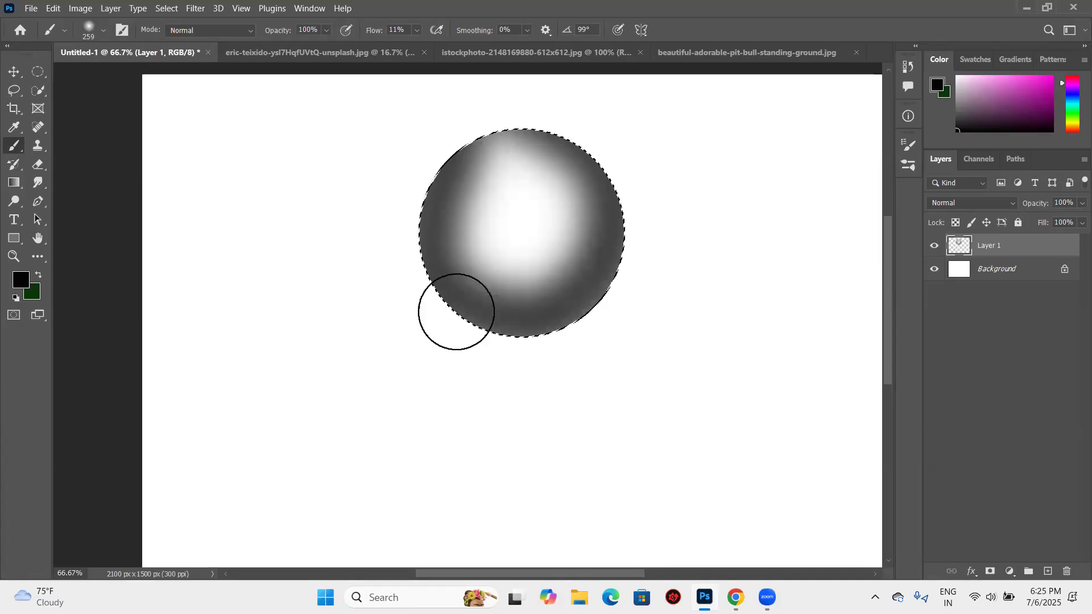
# - Build up darker shading along the circle's sides and lower half, keeping a white highlight near its upper middle
pyautogui.moveTo(441, 244)
pyautogui.mouseDown()
pyautogui.moveTo(485, 330)
pyautogui.moveTo(715, 285)
pyautogui.moveTo(717, 293)
pyautogui.moveTo(529, 213)
pyautogui.moveTo(484, 154)
pyautogui.moveTo(438, 154)
pyautogui.moveTo(429, 266)
pyautogui.mouseUp()
pyautogui.moveTo(556, 350)
pyautogui.mouseDown()
pyautogui.moveTo(657, 263)
pyautogui.moveTo(607, 315)
pyautogui.moveTo(376, 308)
pyautogui.moveTo(349, 254)
pyautogui.moveTo(529, 315)
pyautogui.moveTo(665, 254)
pyautogui.moveTo(321, 338)
pyautogui.moveTo(282, 316)
pyautogui.moveTo(442, 174)
pyautogui.mouseUp()
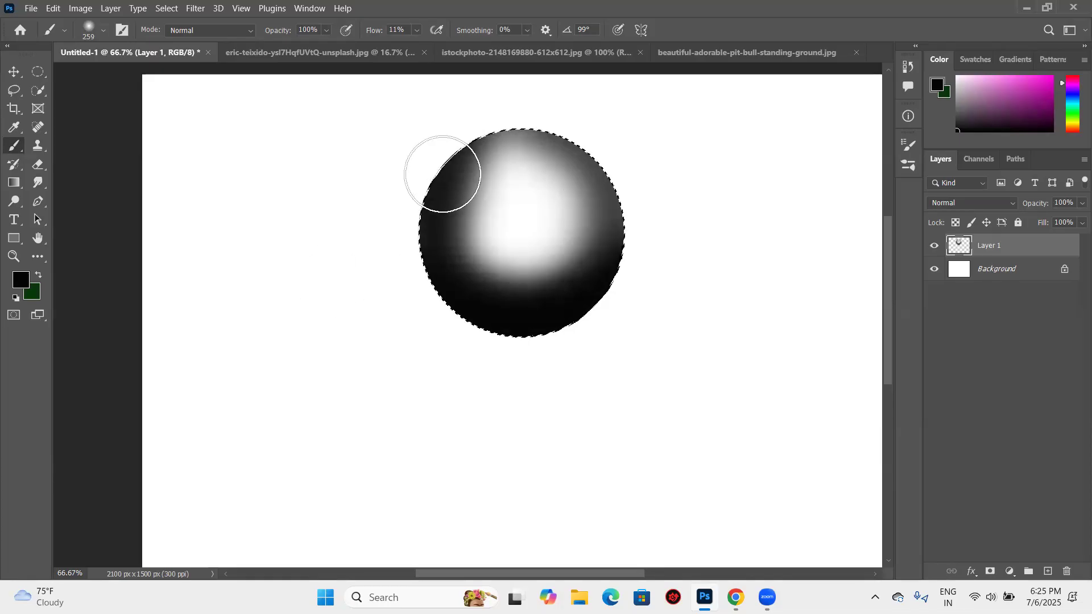
pyautogui.moveTo(589, 247)
pyautogui.mouseDown()
pyautogui.moveTo(622, 165)
pyautogui.moveTo(597, 258)
pyautogui.mouseUp()
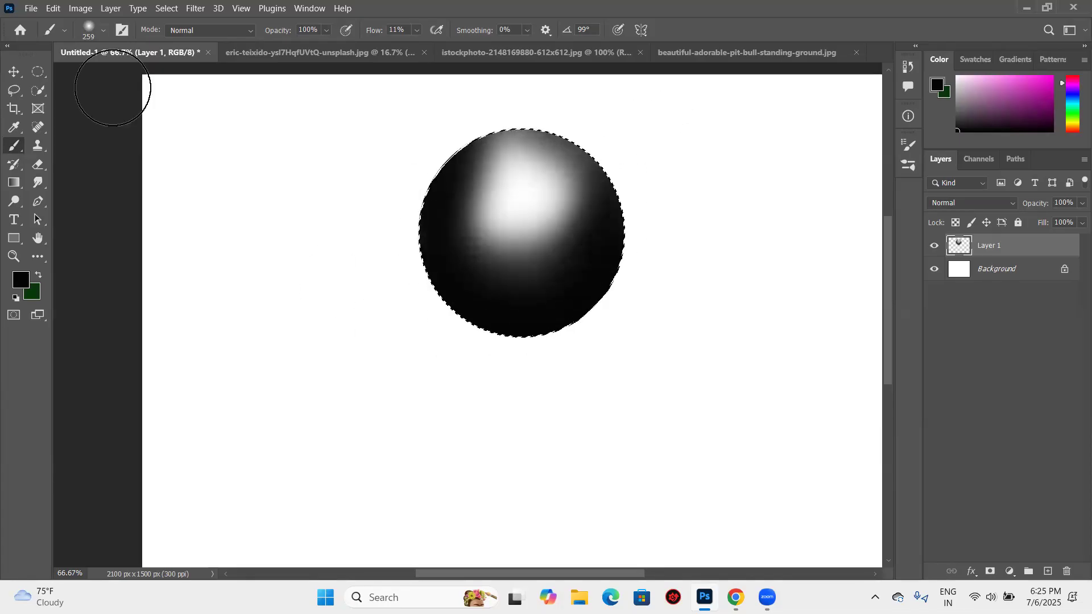
pyautogui.moveTo(600, 336); pyautogui.dragTo(541, 133)
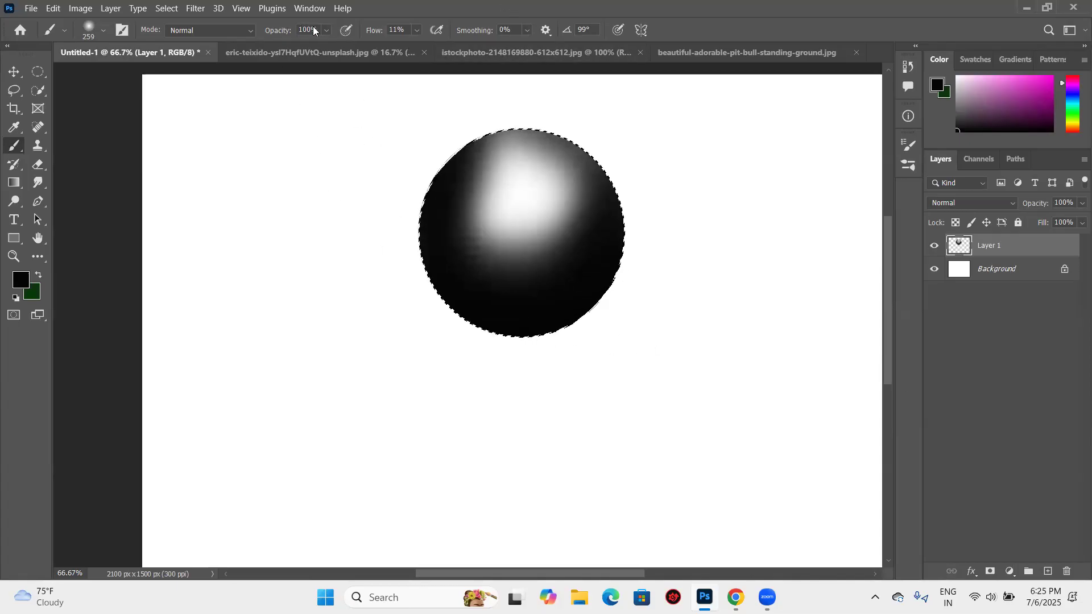
# - Lower the brush opacity to 48% and restore it to 100%
pyautogui.click(326, 31)
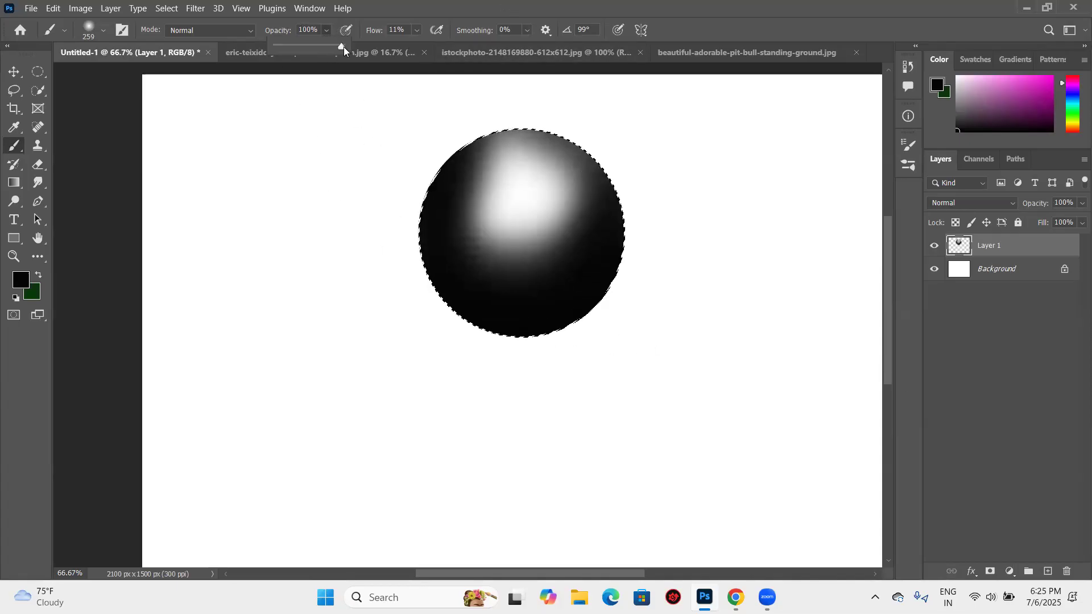
pyautogui.click(310, 50)
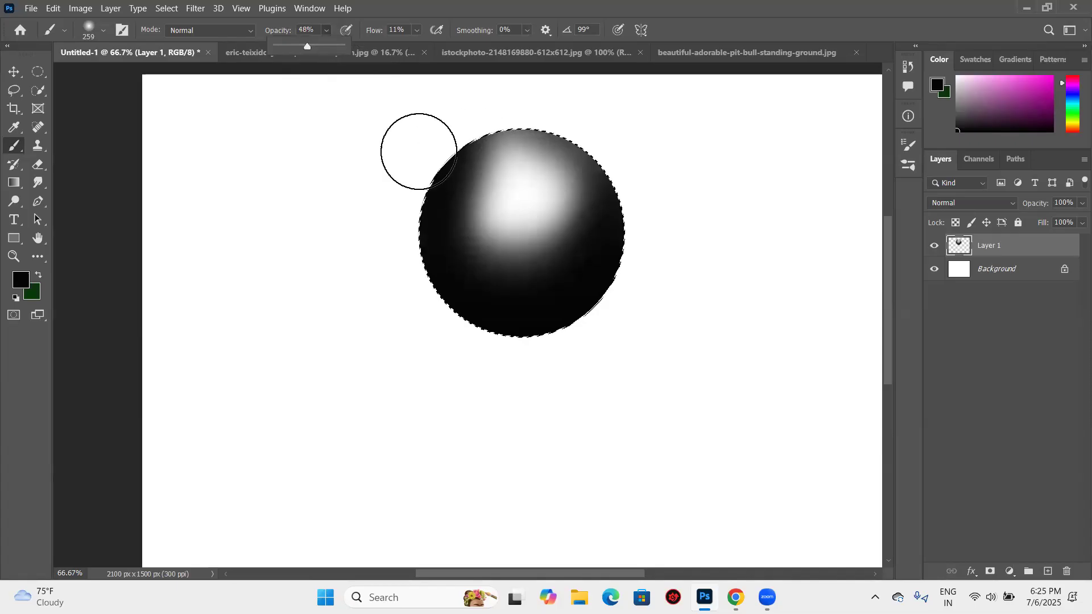
pyautogui.click(324, 31)
pyautogui.moveTo(333, 47); pyautogui.dragTo(370, 47)
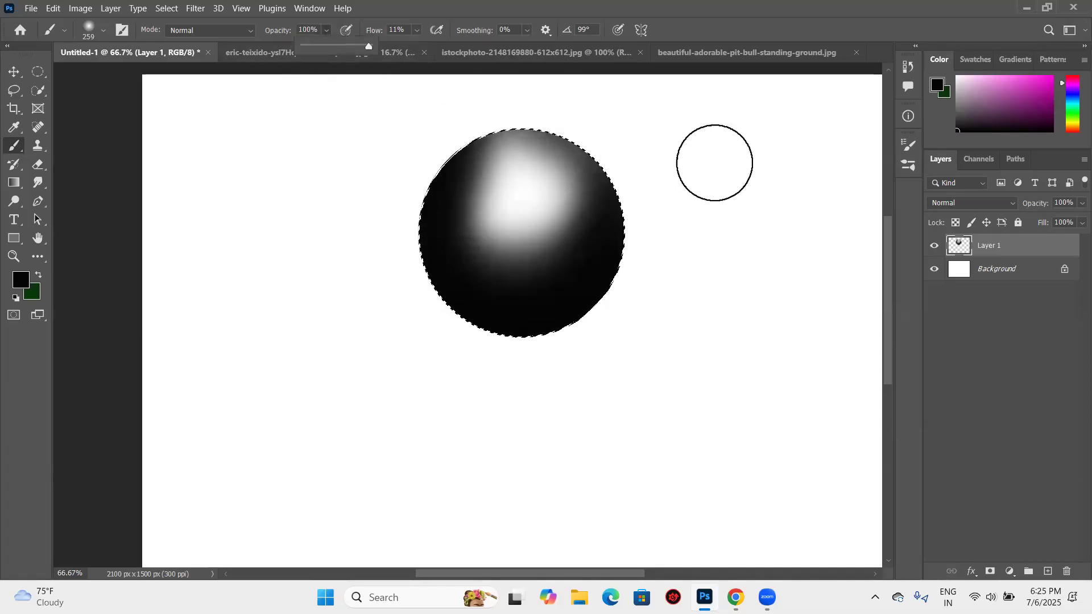
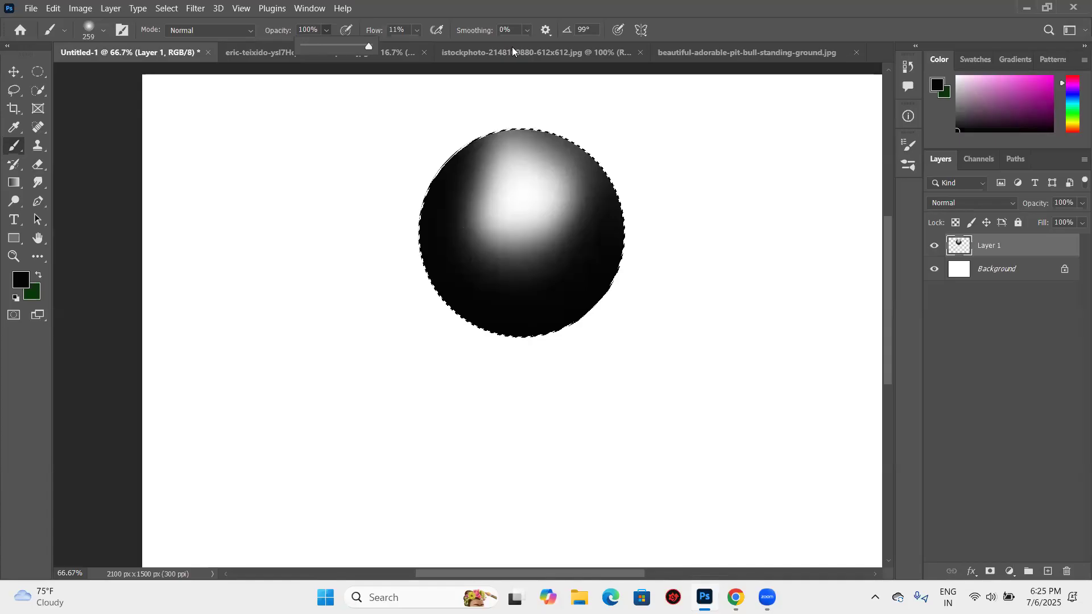
# - Try erasing along the sphere's left side with the Eraser at 100% flow and a size of 250
pyautogui.press('e')
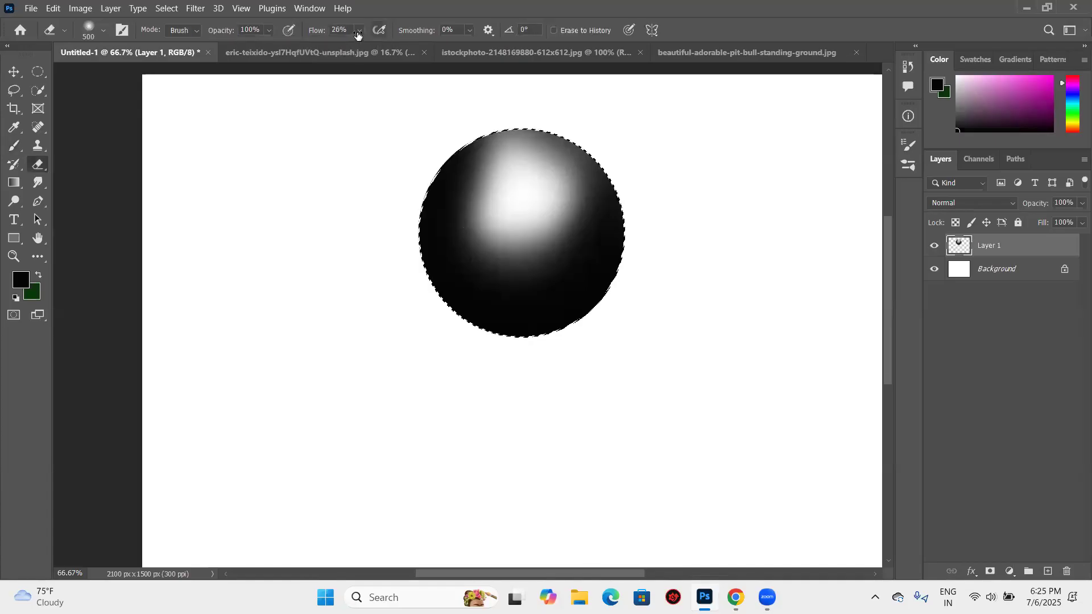
pyautogui.click(360, 31)
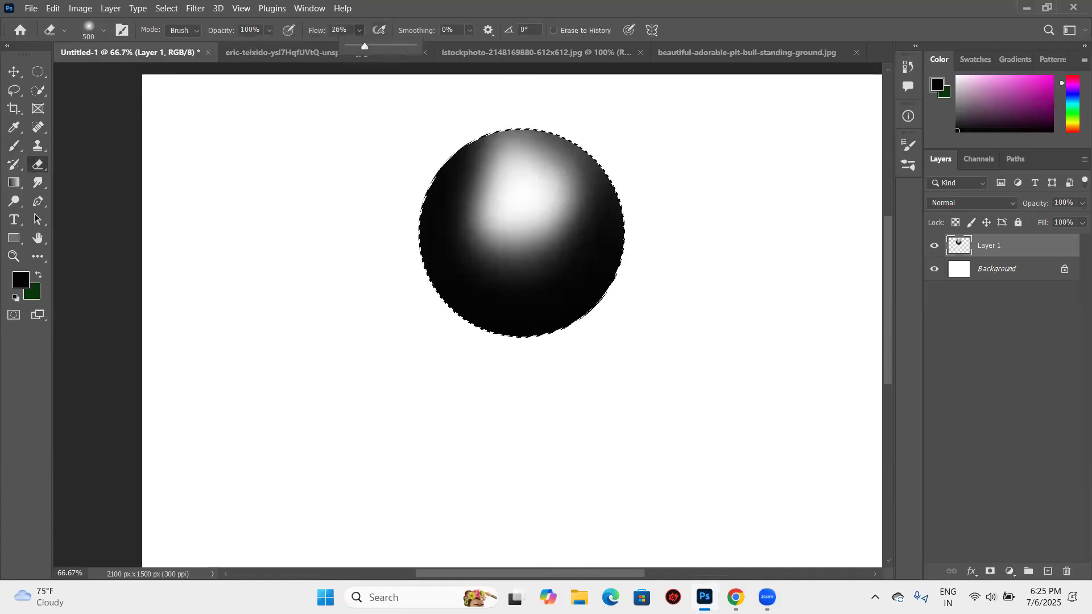
pyautogui.moveTo(365, 45); pyautogui.dragTo(412, 45)
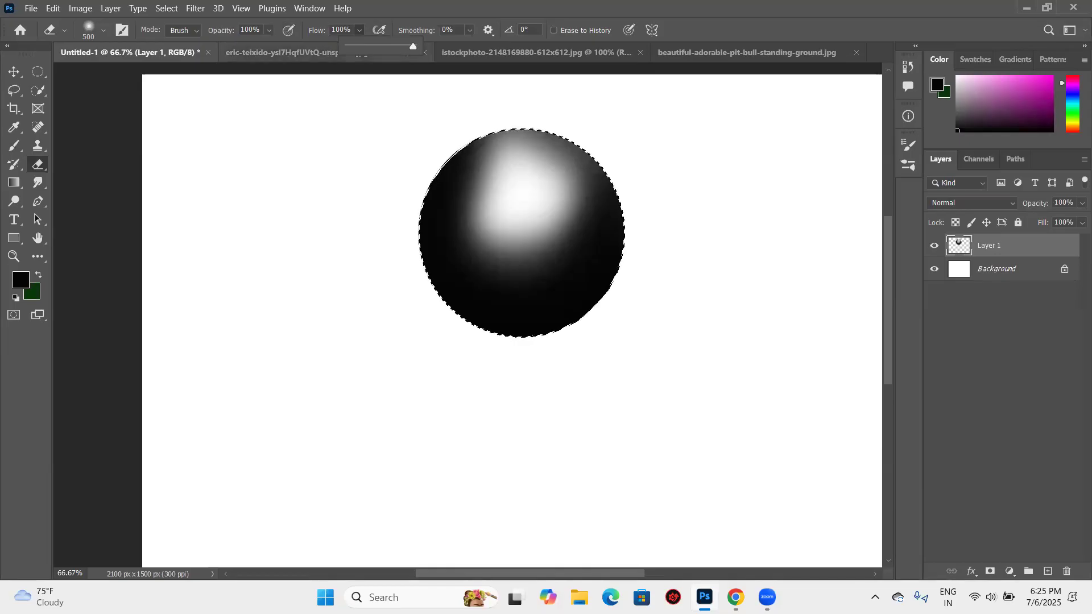
pyautogui.press('[')
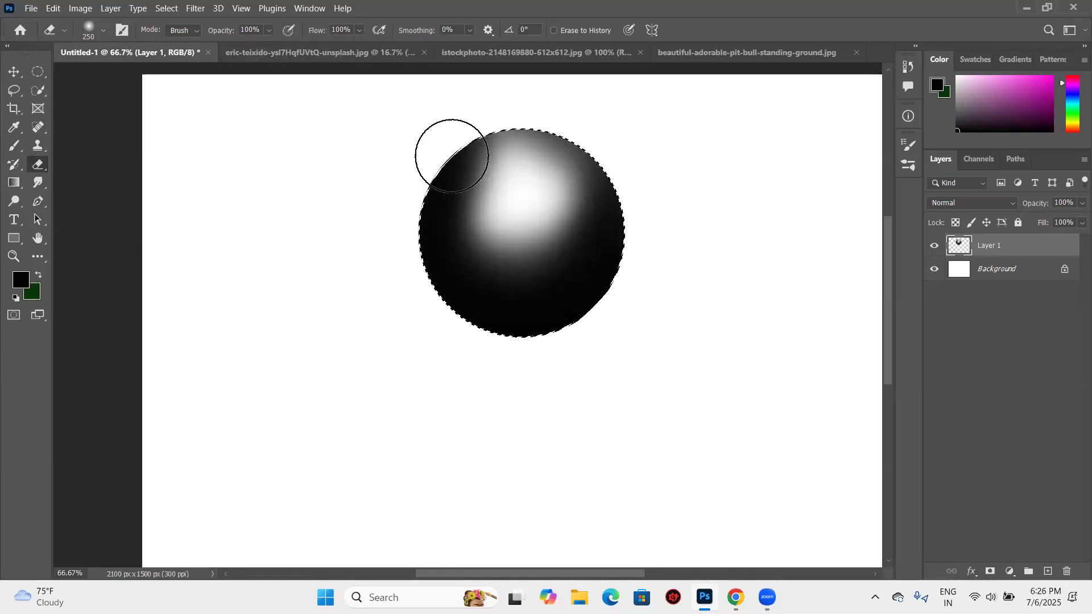
pyautogui.moveTo(426, 173); pyautogui.dragTo(442, 273)
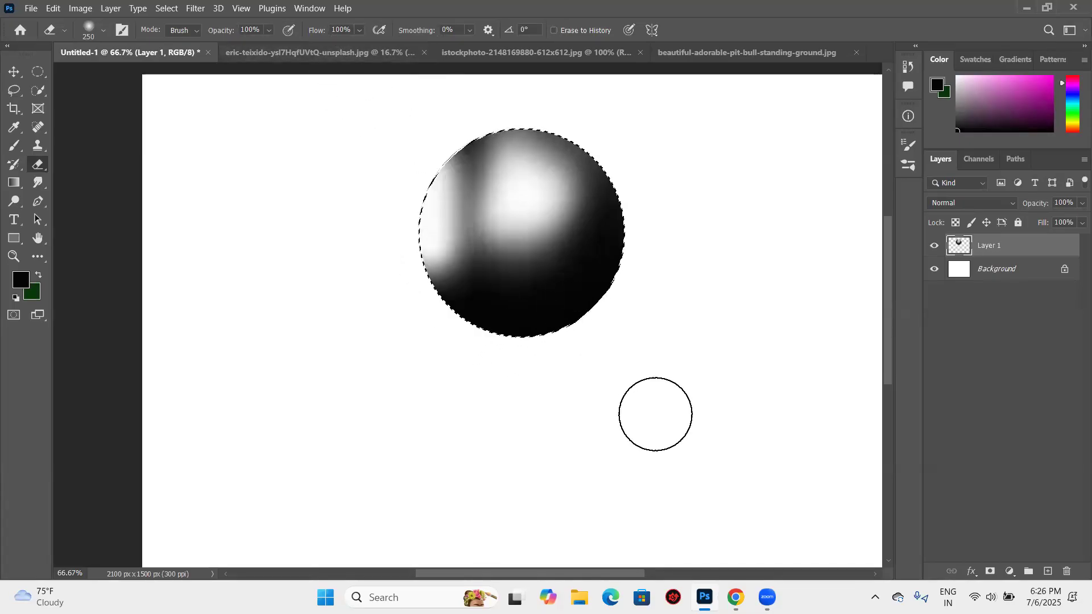
# - Set the eraser flow to 10% and gradually lighten the shading around the sphere's highlight and along its right side
pyautogui.click(358, 31)
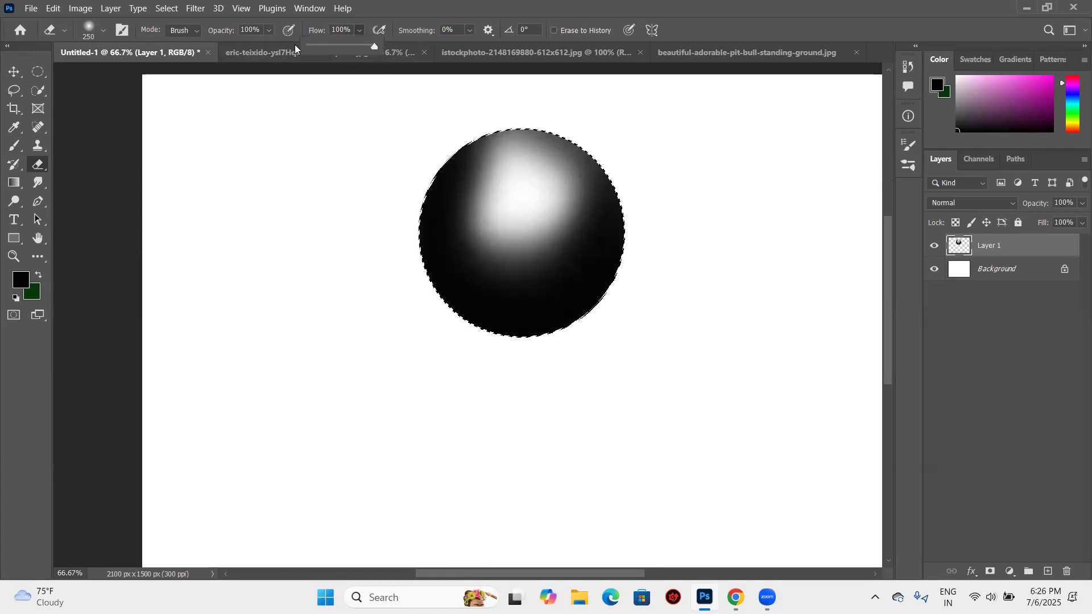
pyautogui.click(309, 48)
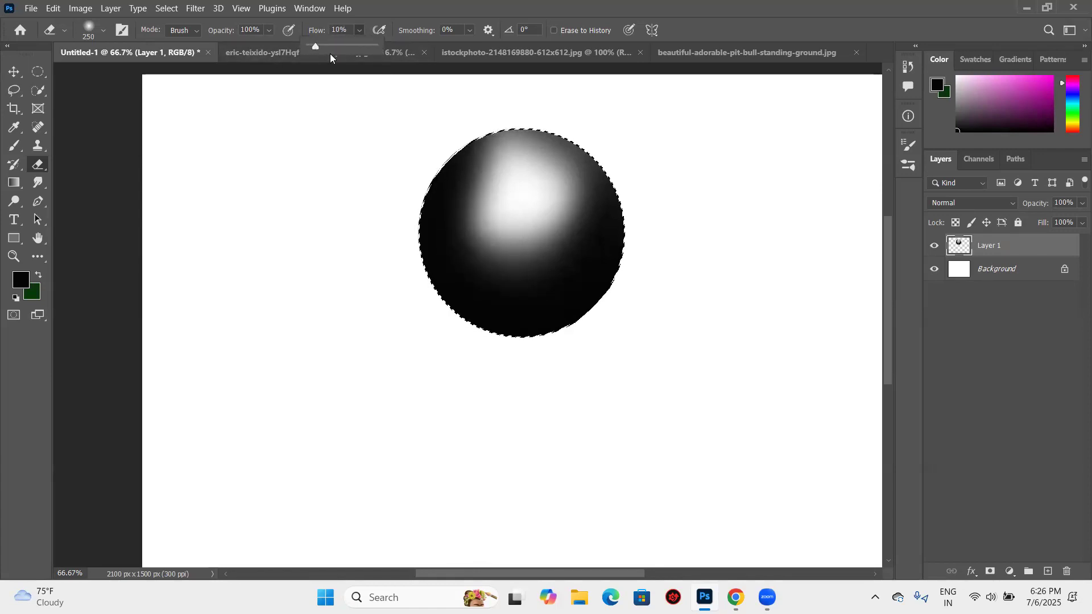
pyautogui.moveTo(484, 162)
pyautogui.mouseDown()
pyautogui.moveTo(483, 202)
pyautogui.moveTo(497, 205)
pyautogui.mouseUp()
pyautogui.moveTo(589, 234)
pyautogui.mouseDown()
pyautogui.moveTo(509, 243)
pyautogui.moveTo(485, 105)
pyautogui.moveTo(476, 170)
pyautogui.moveTo(600, 203)
pyautogui.moveTo(398, 115)
pyautogui.mouseUp()
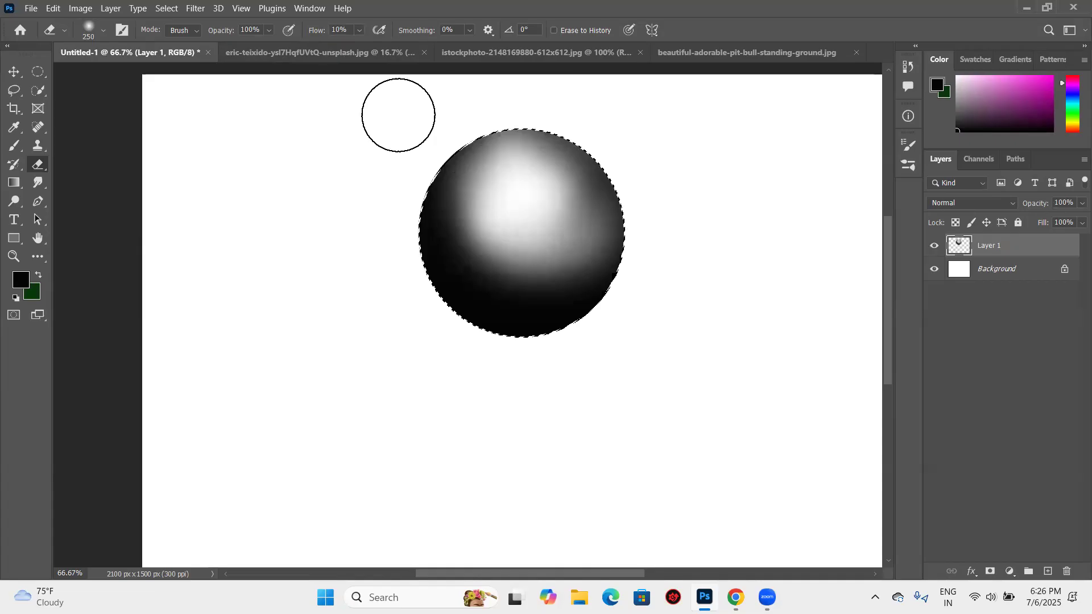
pyautogui.moveTo(553, 257); pyautogui.dragTo(295, 154)
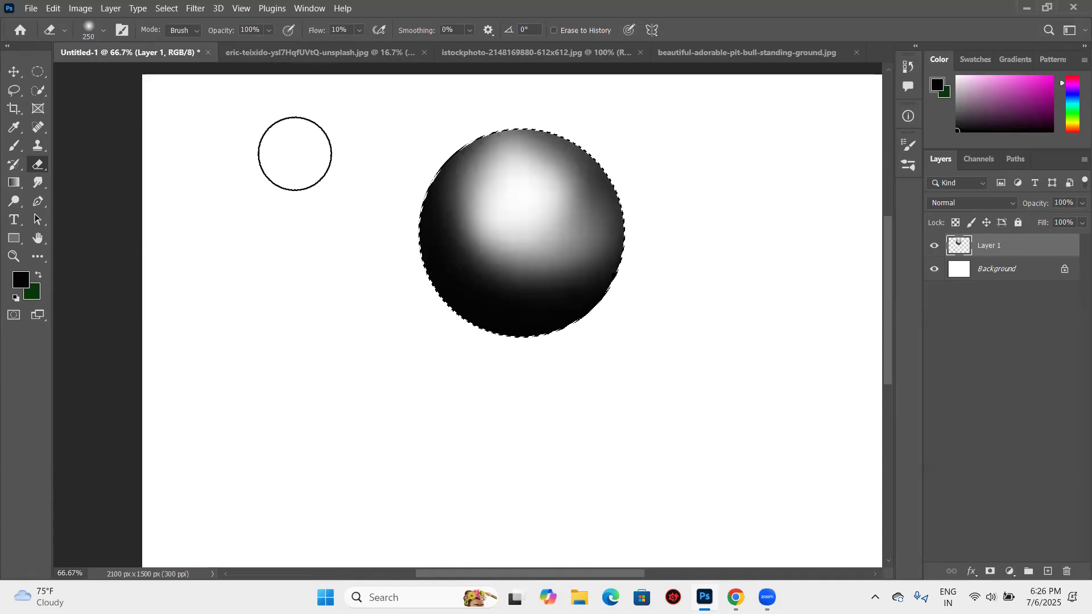
pyautogui.moveTo(460, 180)
pyautogui.mouseDown()
pyautogui.moveTo(499, 148)
pyautogui.moveTo(459, 148)
pyautogui.moveTo(422, 173)
pyautogui.moveTo(440, 194)
pyautogui.moveTo(451, 153)
pyautogui.moveTo(459, 176)
pyautogui.moveTo(556, 157)
pyautogui.moveTo(626, 202)
pyautogui.moveTo(572, 176)
pyautogui.moveTo(631, 351)
pyautogui.moveTo(545, 166)
pyautogui.moveTo(653, 441)
pyautogui.mouseUp()
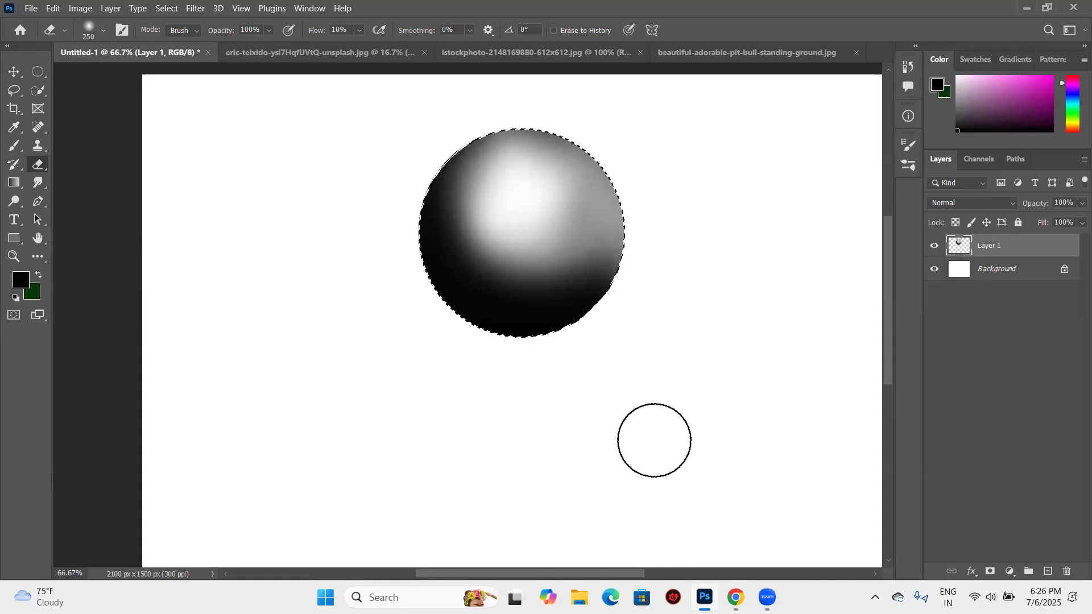
pyautogui.moveTo(595, 163); pyautogui.dragTo(520, 176)
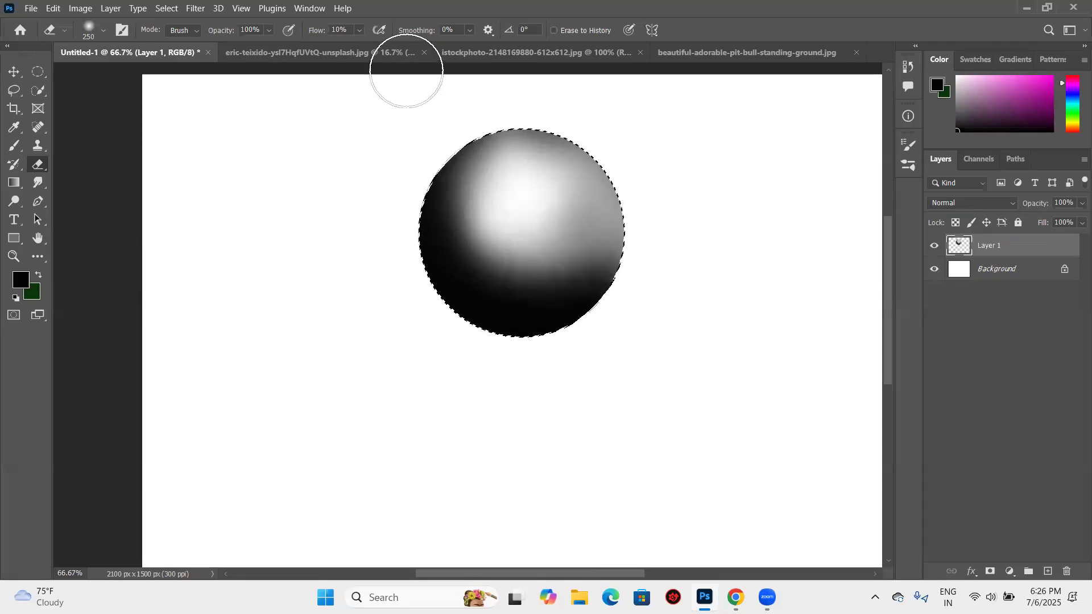
# - Restore the eraser flow to 100% and remove the circular selection around the sphere
pyautogui.click(359, 29)
pyautogui.moveTo(362, 46); pyautogui.dragTo(439, 51)
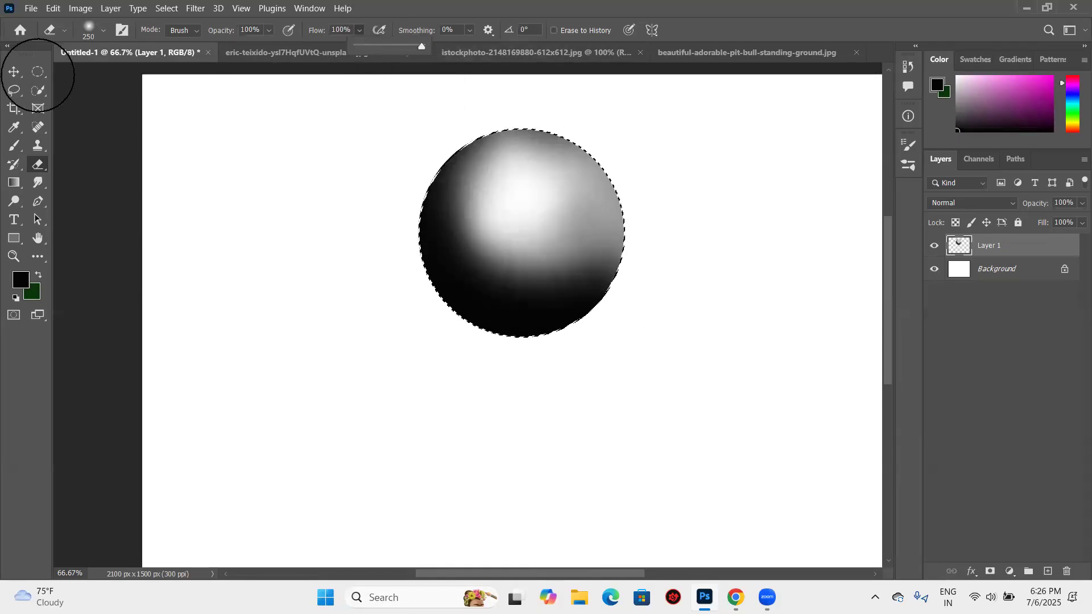
pyautogui.click(38, 67)
pyautogui.click(446, 196)
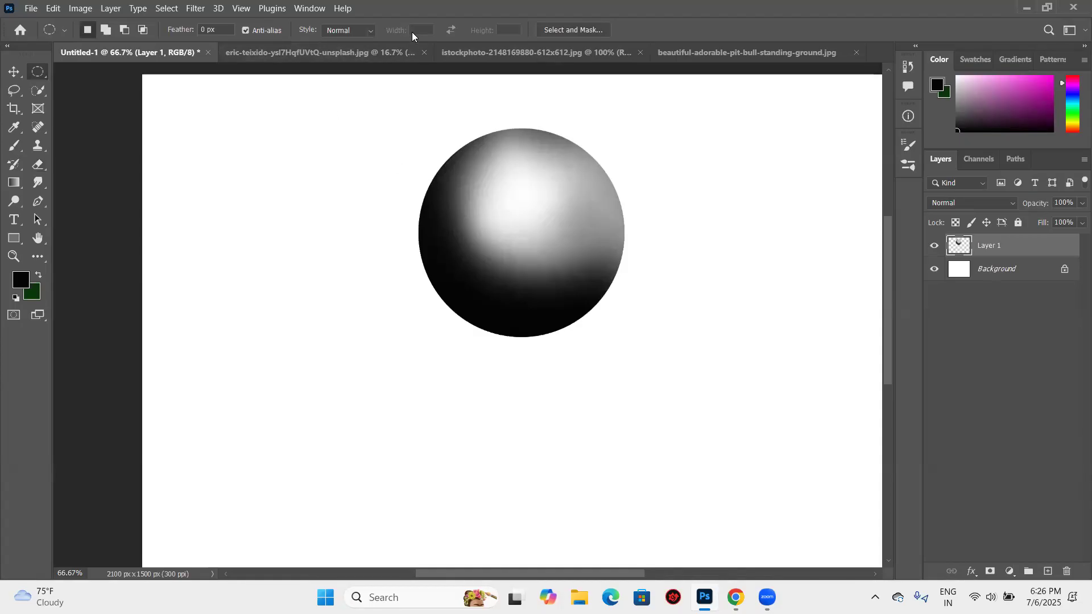
# - Draw a wide rectangular selection on the empty canvas beside the sphere's upper right
pyautogui.press('b')
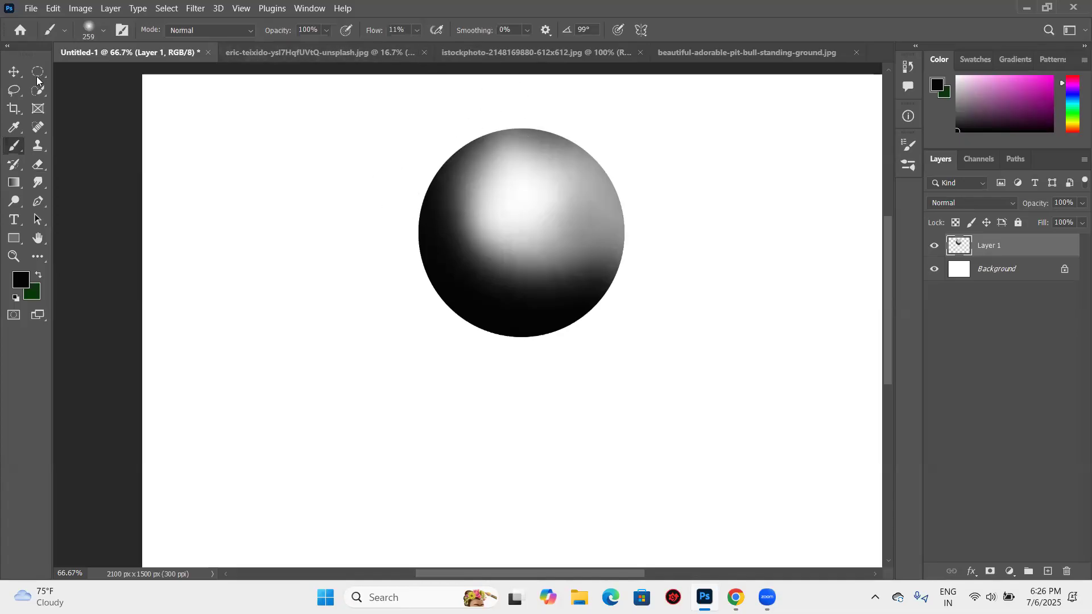
pyautogui.moveTo(39, 76); pyautogui.dragTo(115, 71)
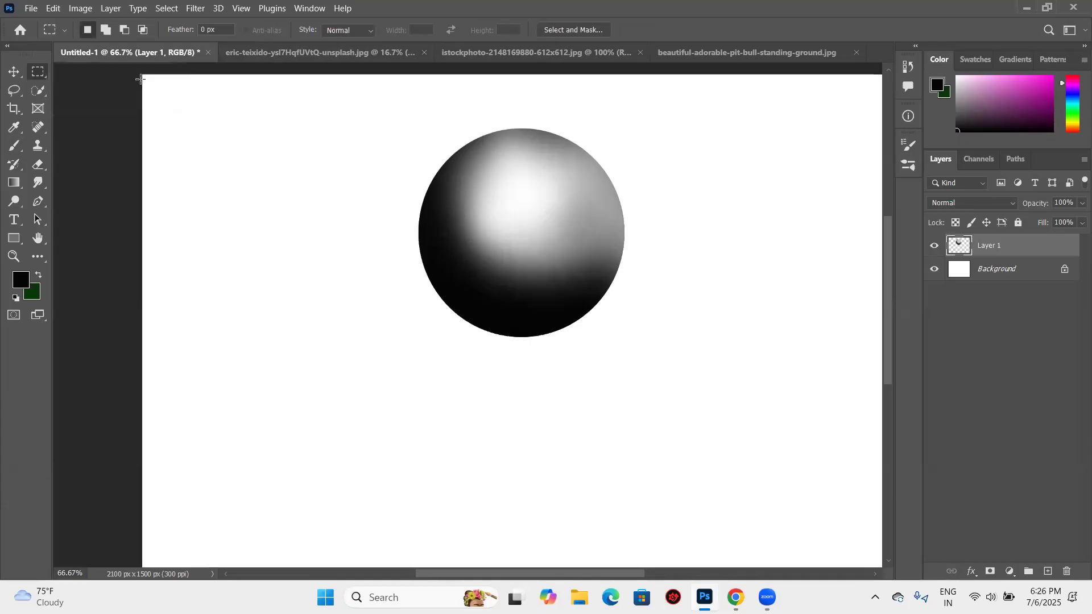
pyautogui.moveTo(636, 113); pyautogui.dragTo(862, 217)
# - Set the brush flow to 10% and paint soft dark shading along the inside edges of the rectangular selection, keeping its middle light
pyautogui.press('b')
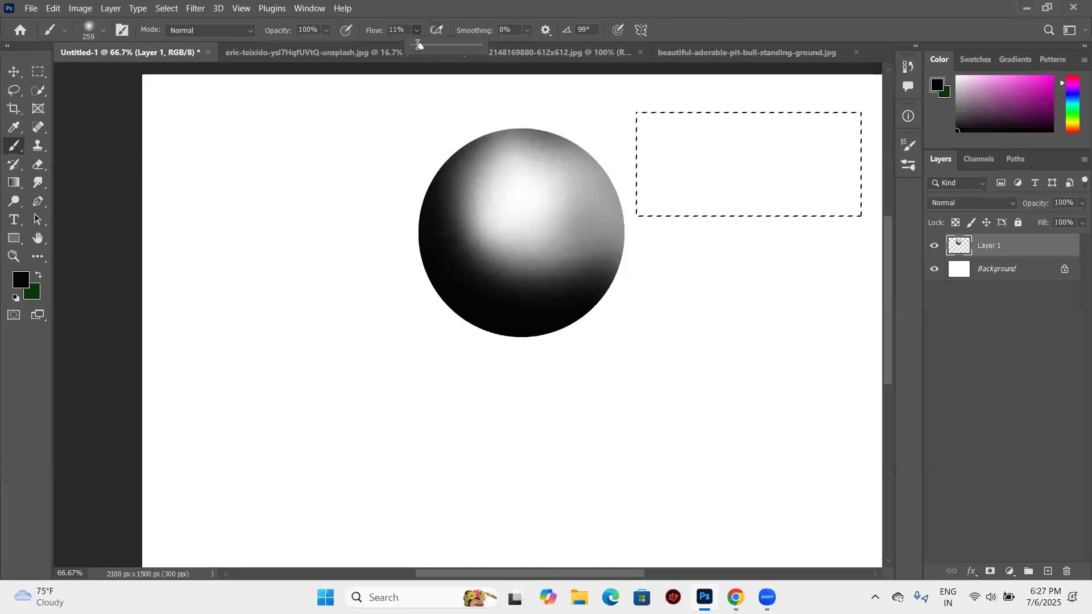
pyautogui.moveTo(418, 45); pyautogui.dragTo(423, 46)
pyautogui.moveTo(707, 93)
pyautogui.mouseDown()
pyautogui.moveTo(831, 108)
pyautogui.moveTo(717, 107)
pyautogui.moveTo(751, 110)
pyautogui.moveTo(744, 122)
pyautogui.mouseUp()
pyautogui.hotkey('ctrl', 'x')
pyautogui.moveTo(645, 114); pyautogui.dragTo(845, 109)
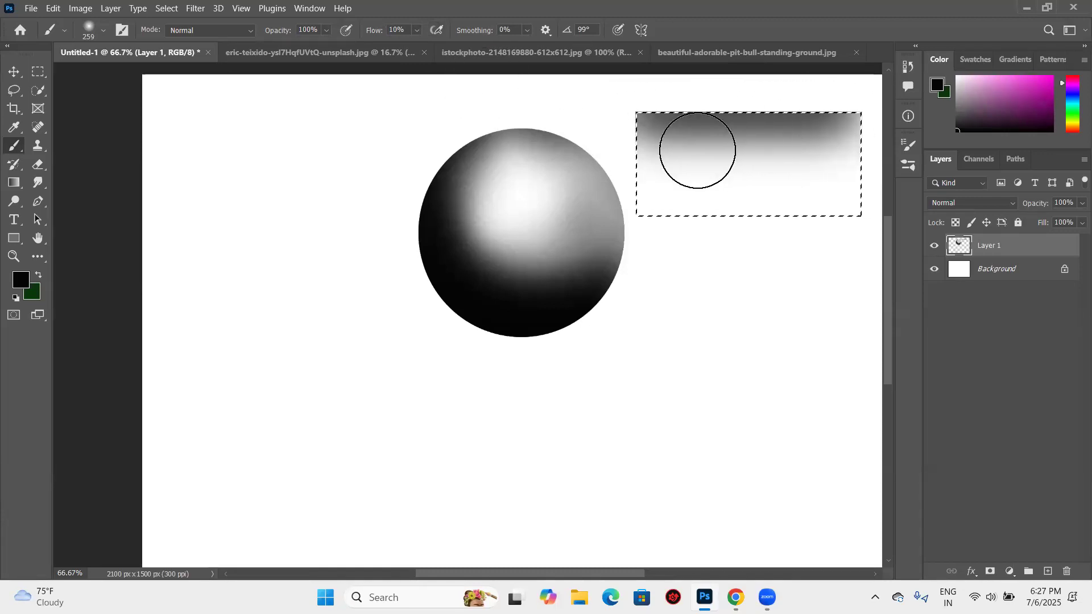
pyautogui.moveTo(633, 151)
pyautogui.mouseDown()
pyautogui.moveTo(643, 221)
pyautogui.moveTo(686, 280)
pyautogui.moveTo(694, 221)
pyautogui.moveTo(680, 215)
pyautogui.moveTo(847, 216)
pyautogui.mouseUp()
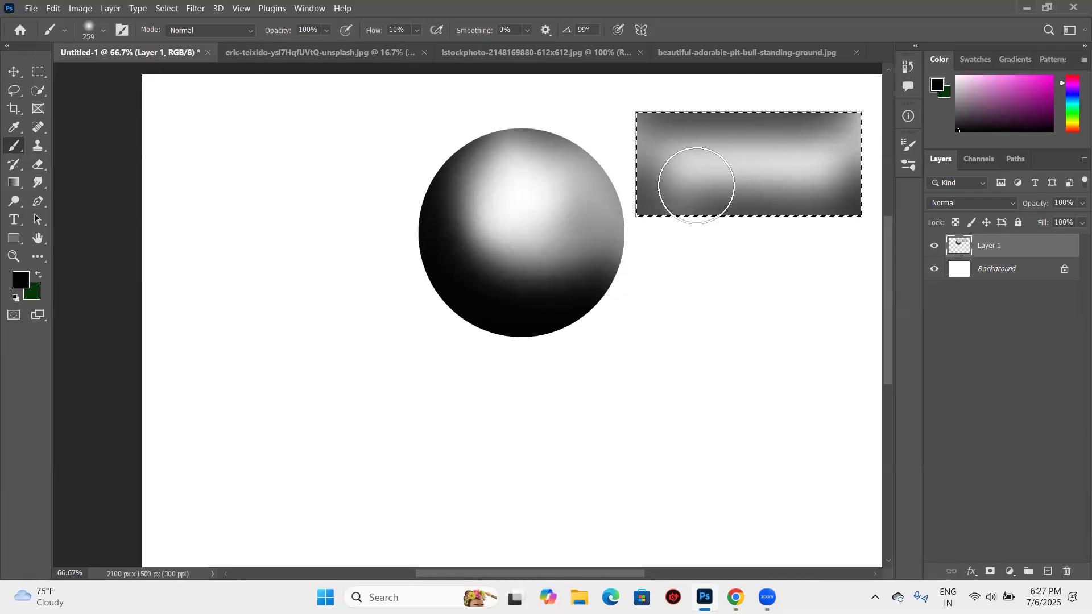
pyautogui.moveTo(666, 203); pyautogui.dragTo(710, 206)
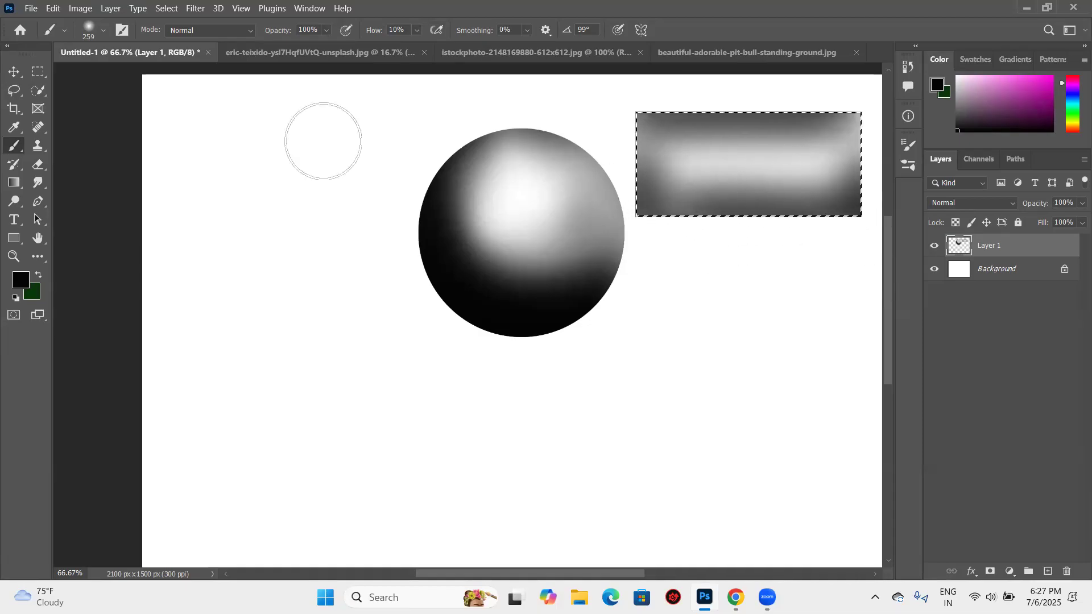
# - Lighten the rectangle's dark edges with the Eraser at 8% flow and a size of 175
pyautogui.click(43, 169)
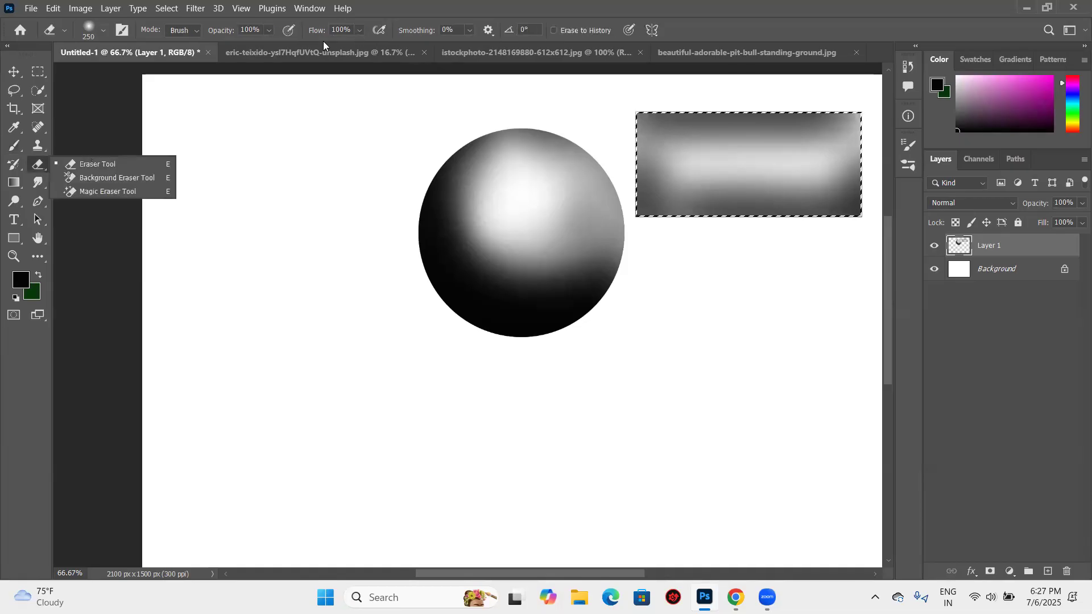
pyautogui.click(308, 42)
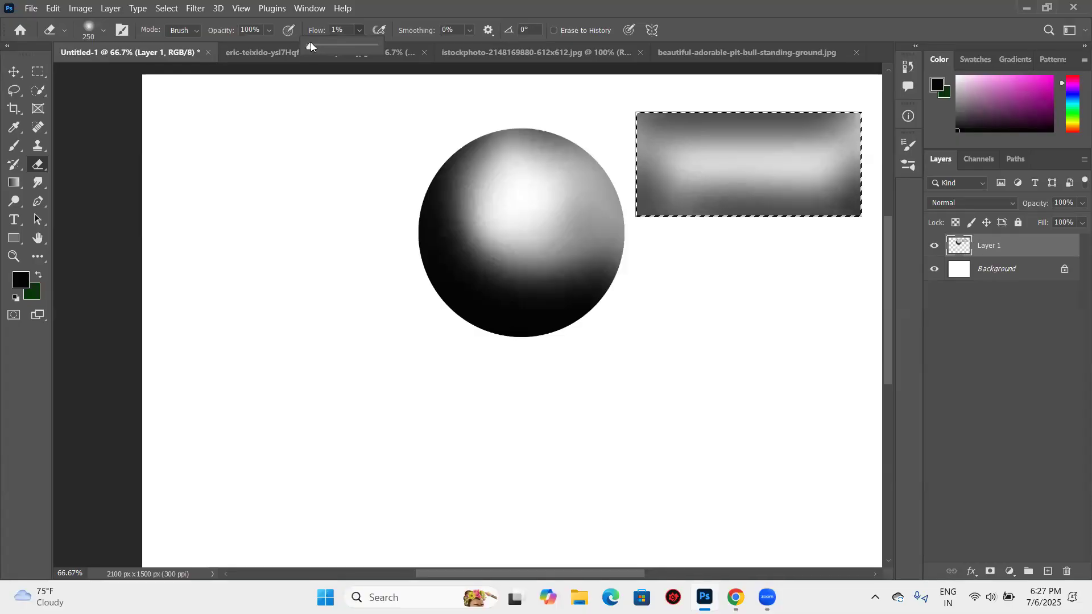
pyautogui.click(311, 46)
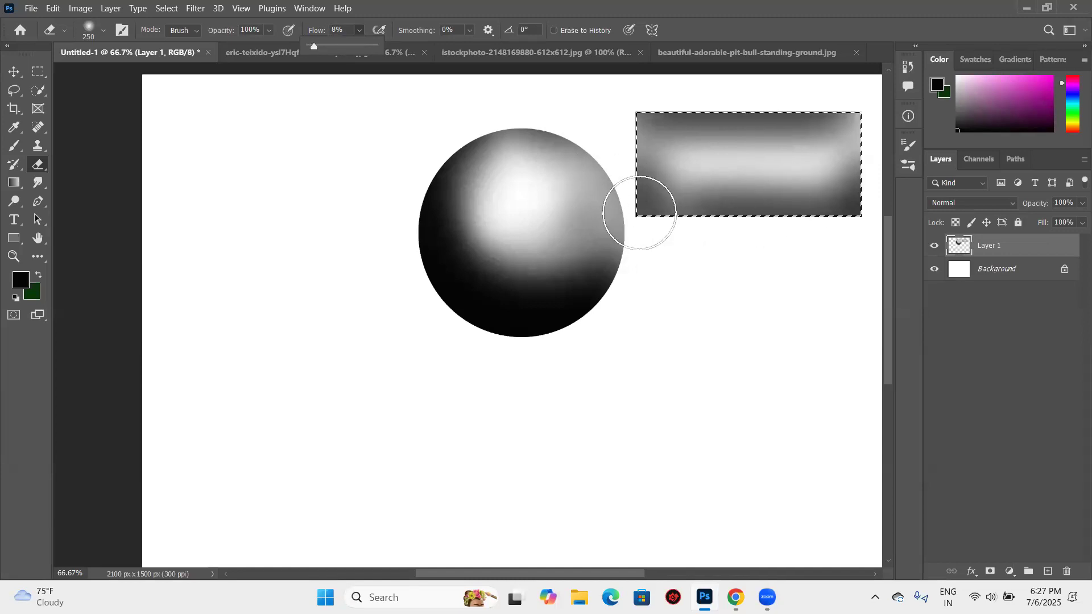
pyautogui.press('[')
pyautogui.press('[')
pyautogui.moveTo(641, 198)
pyautogui.mouseDown()
pyautogui.moveTo(775, 198)
pyautogui.moveTo(691, 203)
pyautogui.moveTo(824, 221)
pyautogui.moveTo(854, 142)
pyautogui.moveTo(843, 61)
pyautogui.mouseUp()
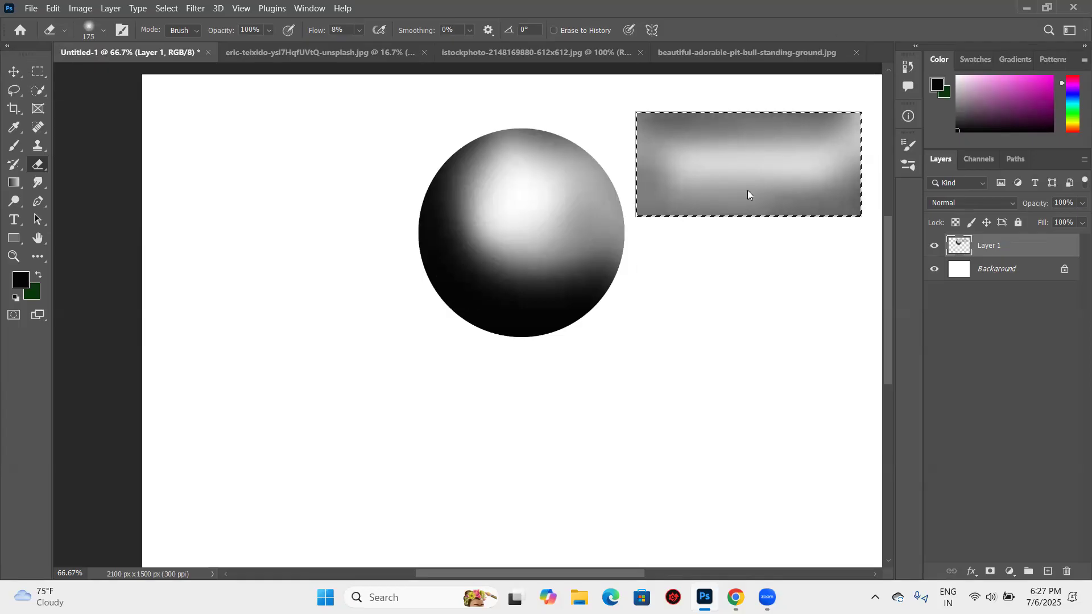
# - Remove the rectangular selection and set the brush flow back to 100%
pyautogui.click(14, 72)
pyautogui.hotkey('ctrl', 'd')
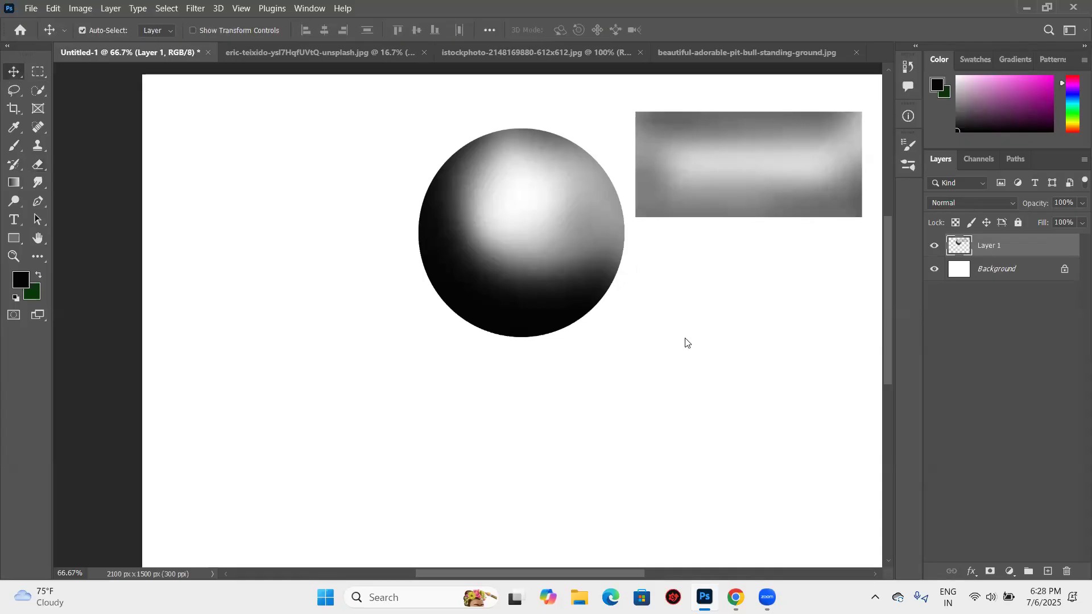
pyautogui.press('b')
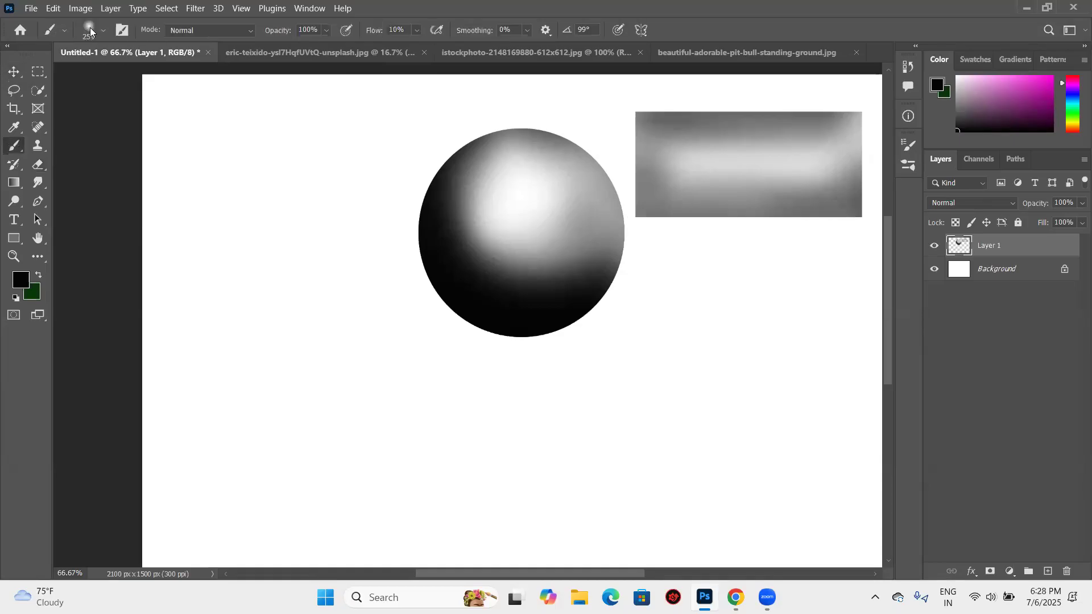
pyautogui.click(416, 29)
pyautogui.click(416, 45)
pyautogui.moveTo(462, 47); pyautogui.dragTo(489, 46)
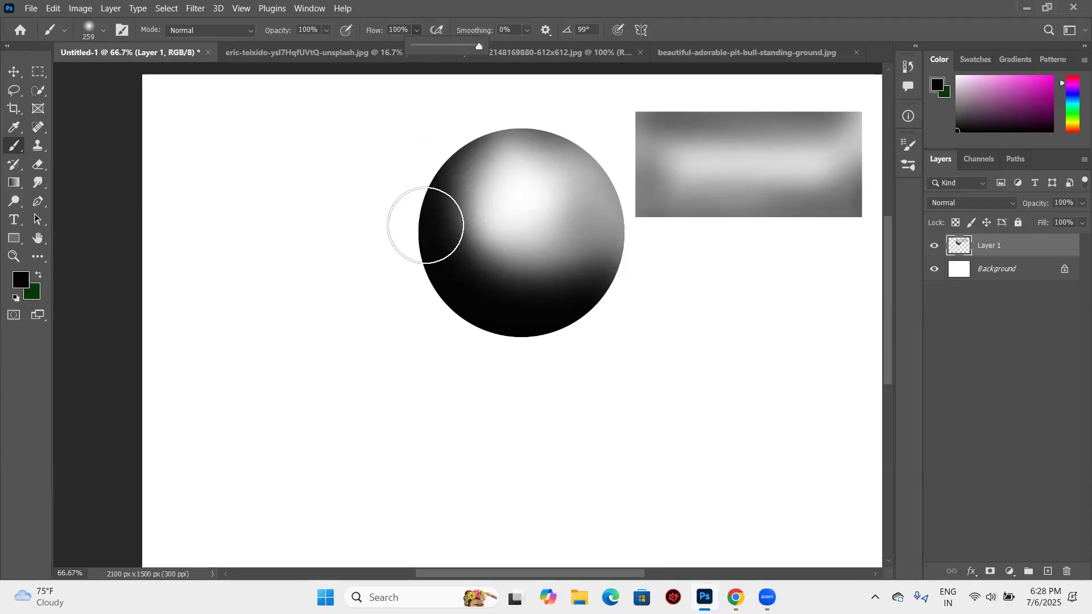
pyautogui.click(15, 71)
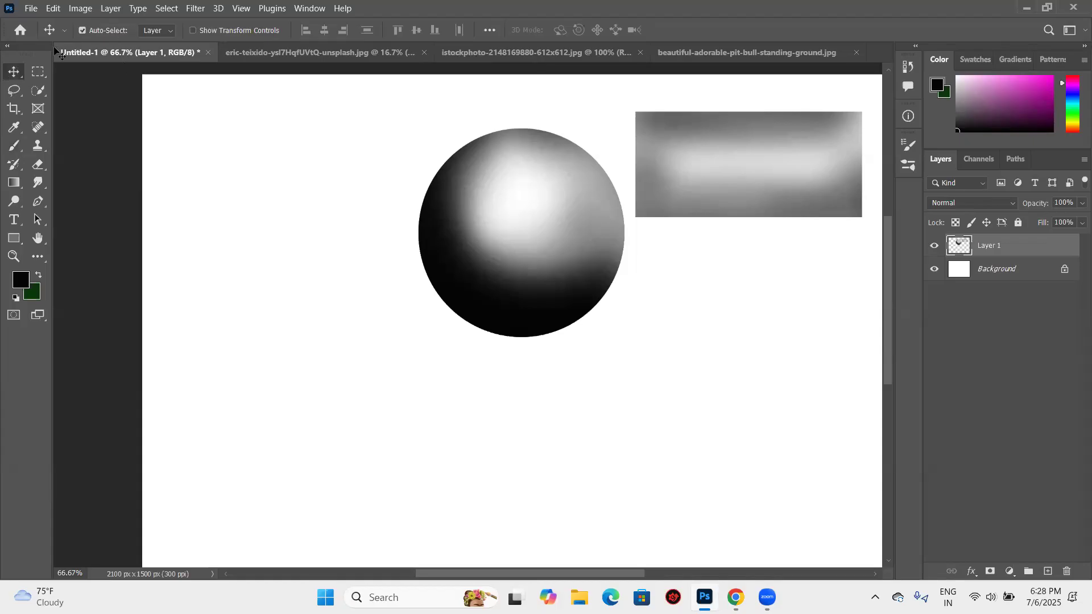
# - Save the current soft brush as a new preset named Soft Round 259 1 and look through the brush preset list
pyautogui.click(20, 145)
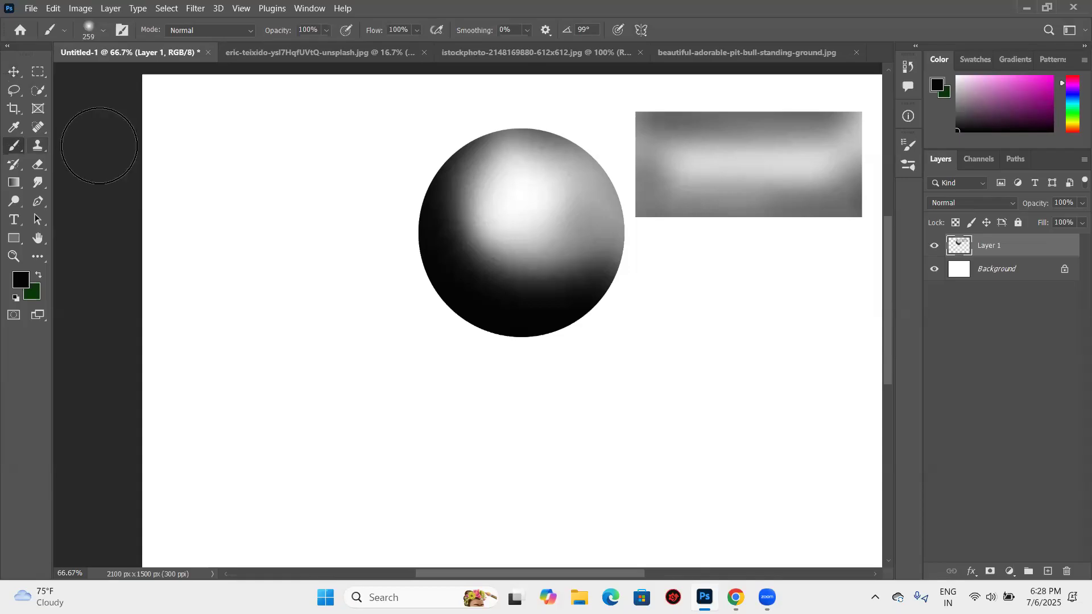
pyautogui.rightClick(574, 153)
pyautogui.click(579, 145)
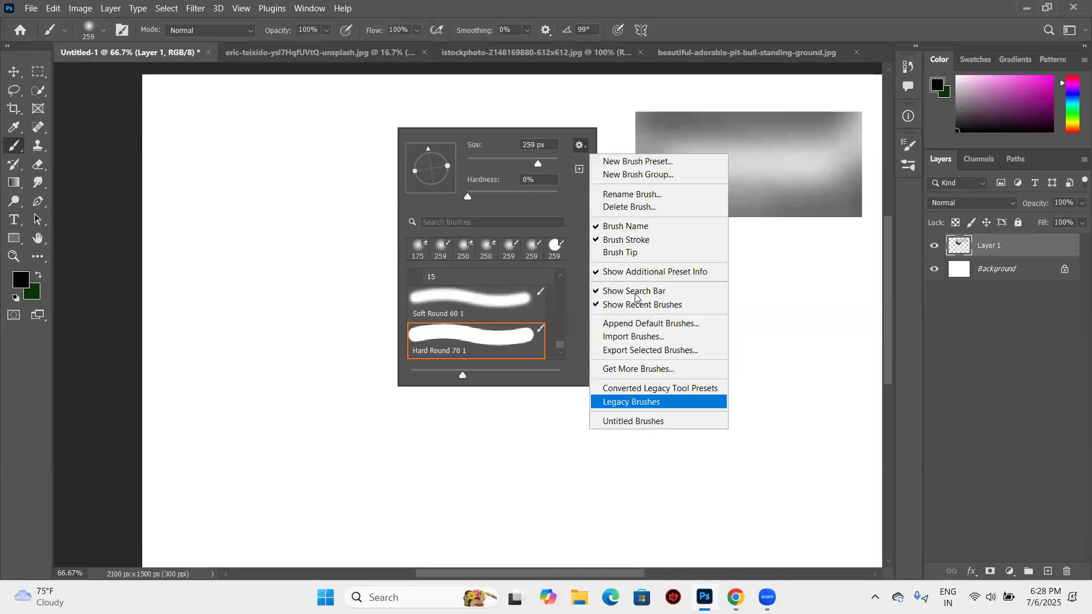
pyautogui.click(633, 163)
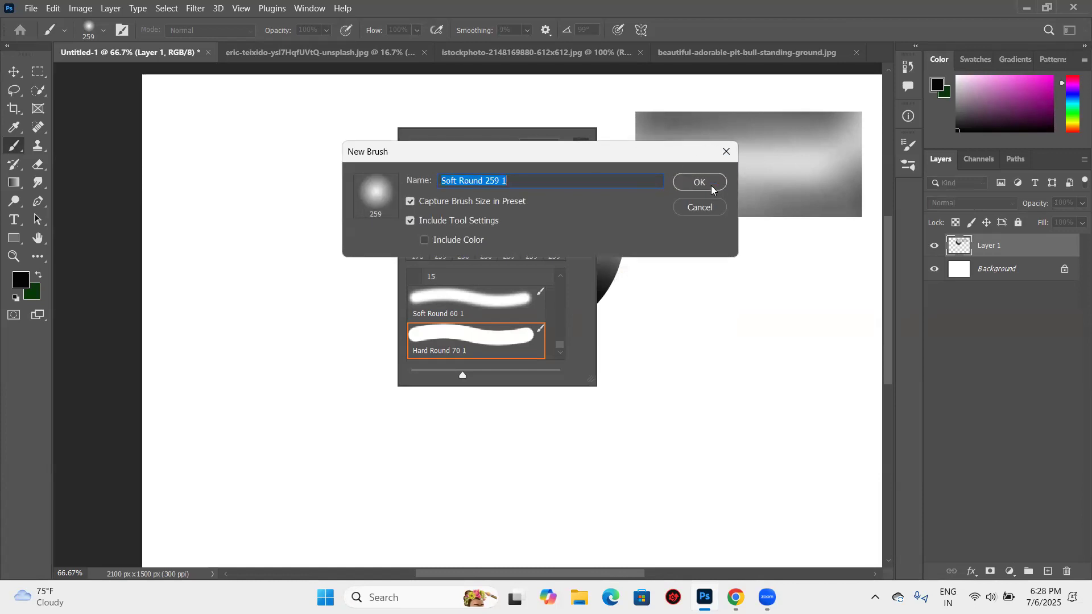
pyautogui.click(704, 181)
pyautogui.scroll(5, 441, 295)
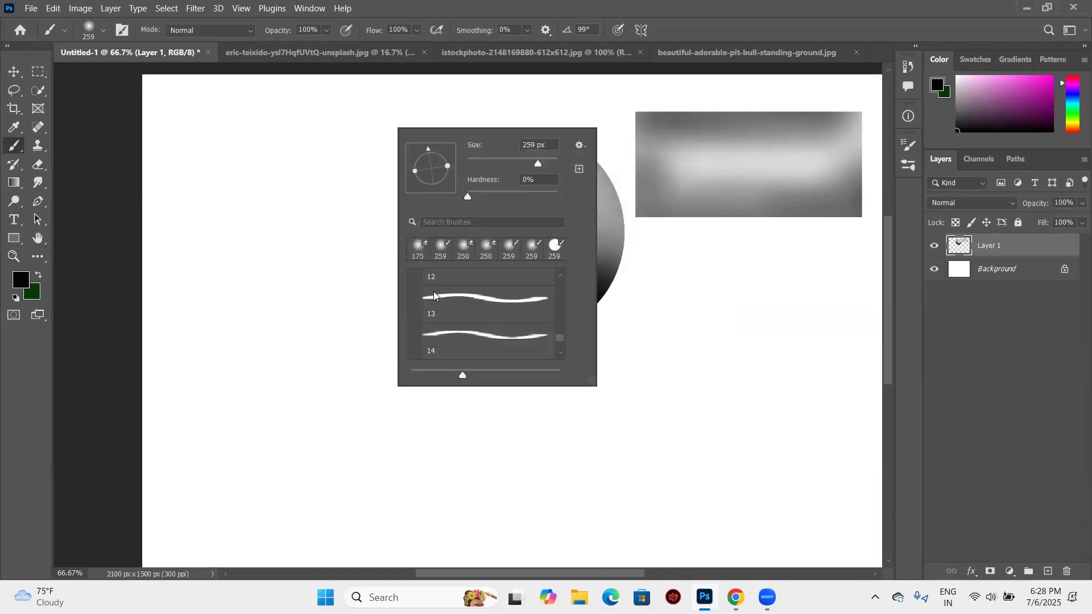
pyautogui.scroll(5, 441, 294)
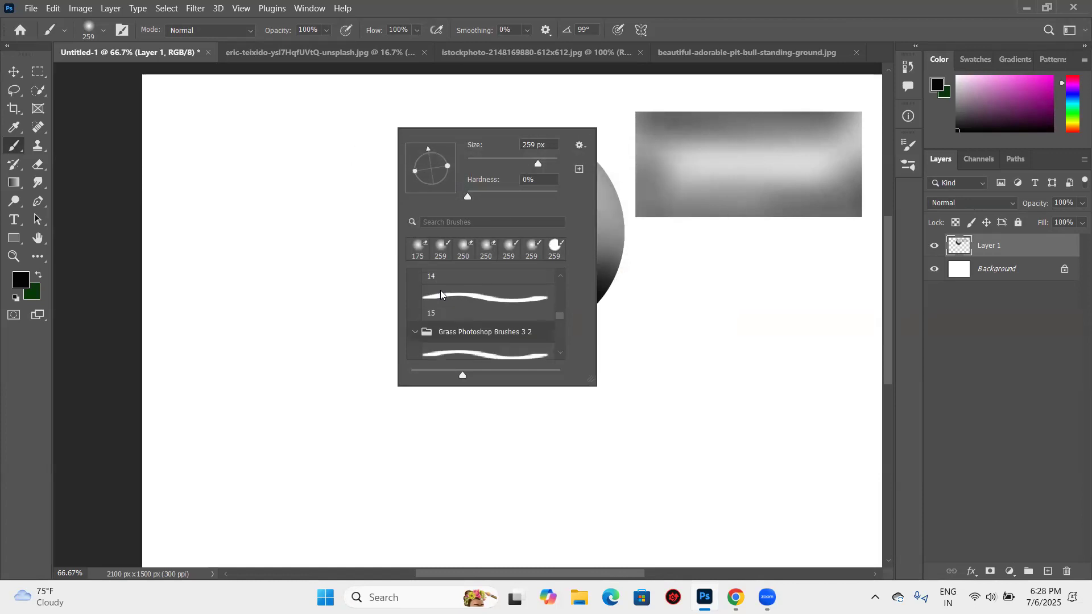
pyautogui.scroll(8, 441, 295)
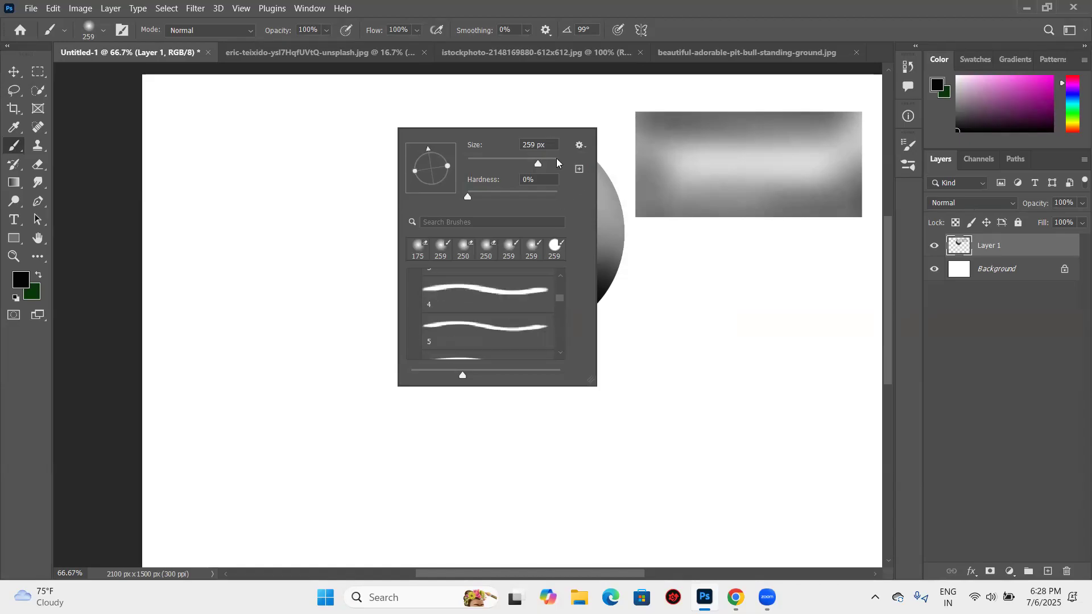
pyautogui.moveTo(448, 166)
pyautogui.mouseDown()
pyautogui.moveTo(430, 170)
pyautogui.moveTo(460, 170)
pyautogui.mouseUp()
# - Close the brush settings and delete Layer 1, leaving only the Background layer
pyautogui.click(24, 75)
pyautogui.click(11, 70)
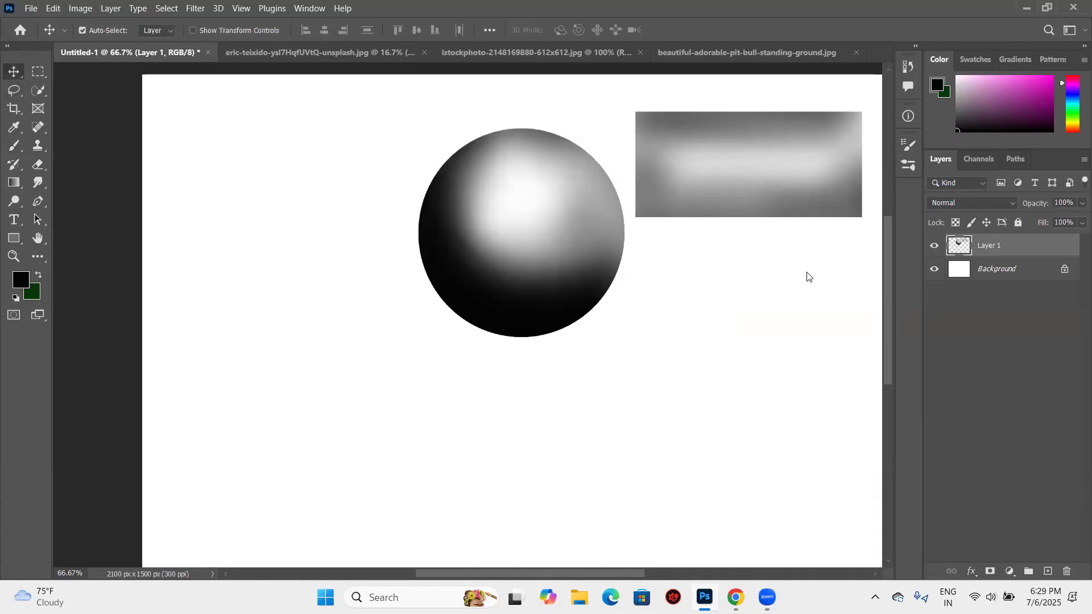
pyautogui.moveTo(1008, 253); pyautogui.dragTo(1069, 573)
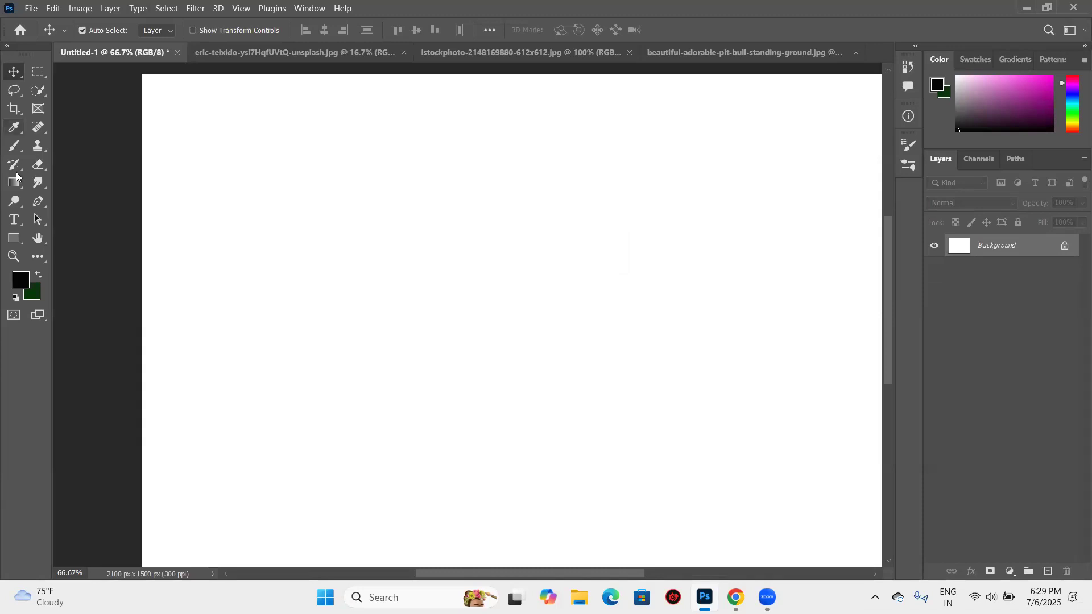
# - Switch to the Brush tool and set the brush size to 28 px
pyautogui.click(15, 146)
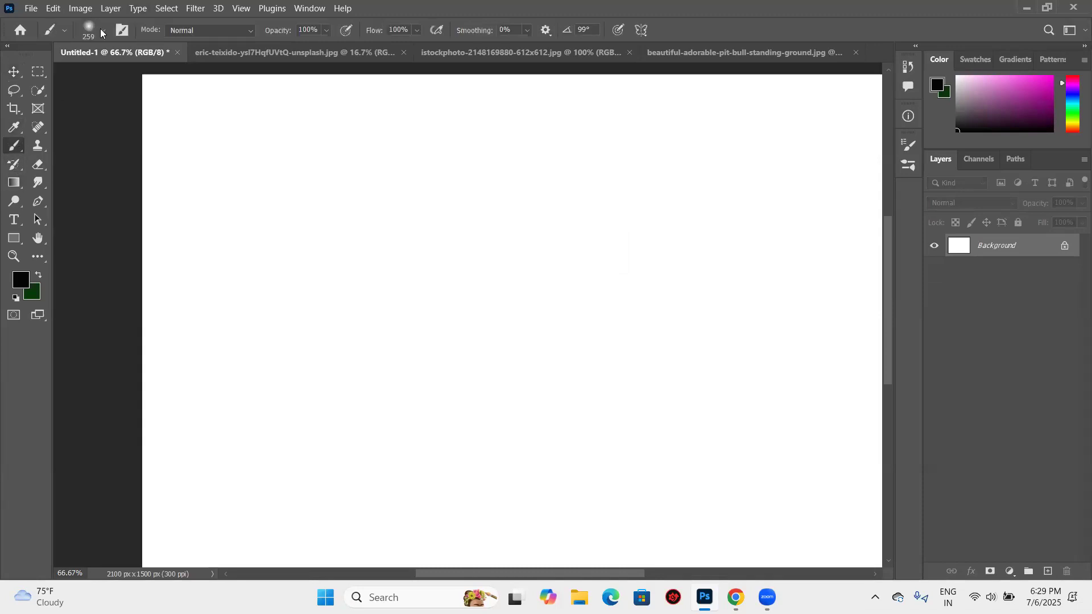
pyautogui.rightClick(90, 69)
pyautogui.click(87, 70)
pyautogui.click(93, 73)
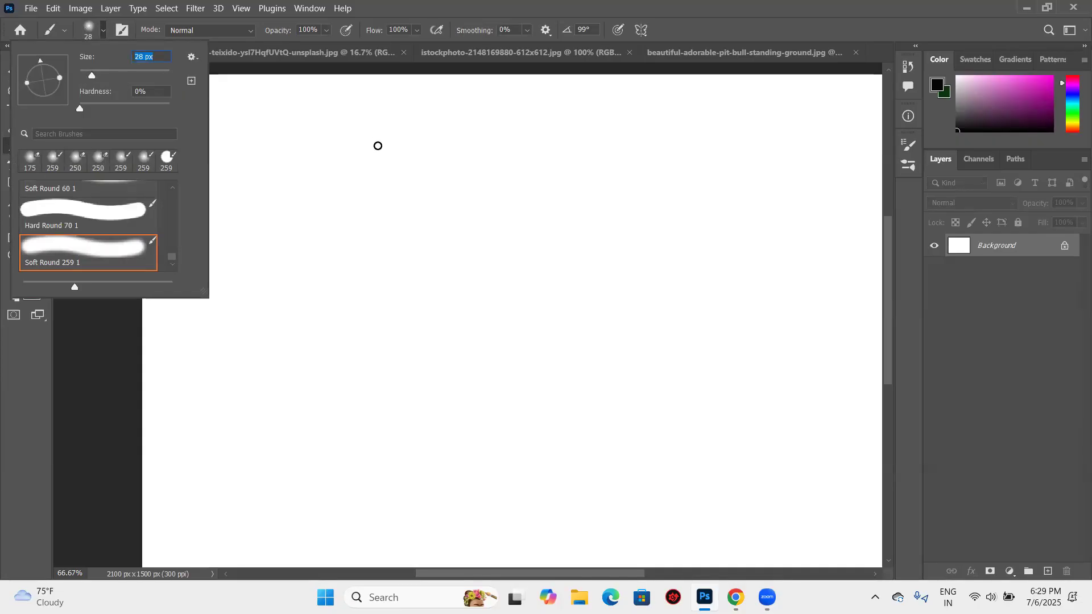
pyautogui.click(339, 119)
# - Paint two freehand horizontal lines and a short vertical stroke on the Background layer, and undo them
pyautogui.moveTo(336, 119); pyautogui.dragTo(795, 131)
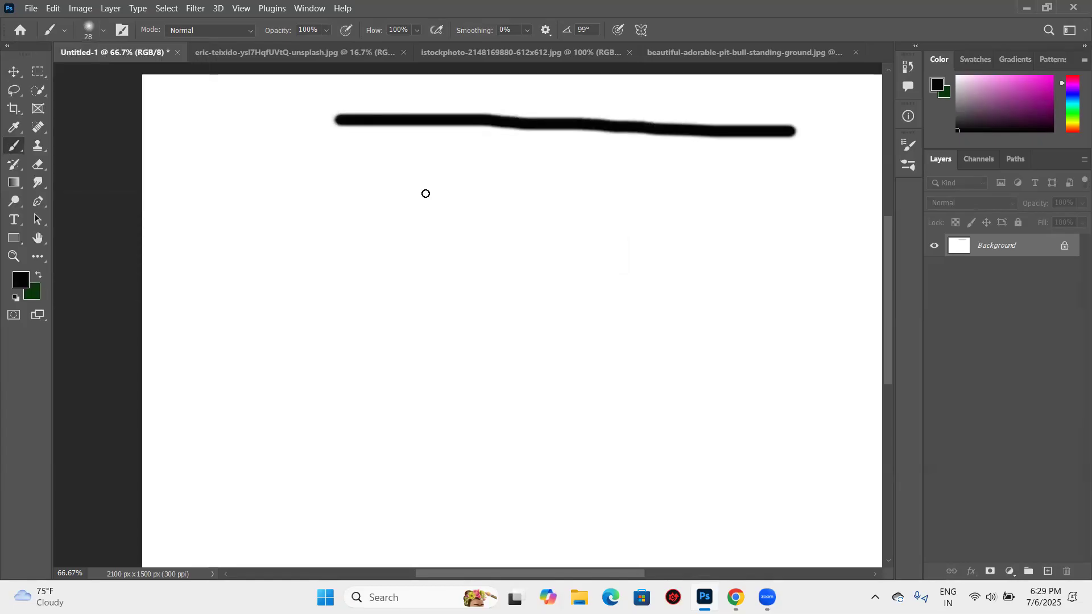
pyautogui.moveTo(397, 178); pyautogui.dragTo(734, 194)
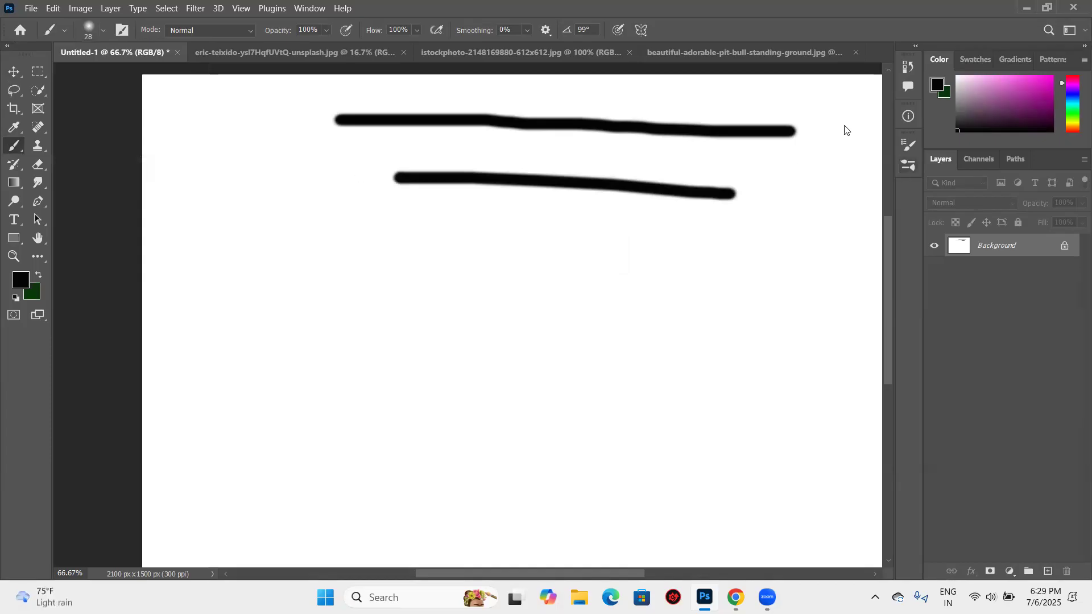
pyautogui.moveTo(844, 123); pyautogui.dragTo(852, 191)
pyautogui.hotkey('ctrl', 'z')
pyautogui.hotkey('ctrl', 'z')
pyautogui.hotkey('ctrl', 'z')
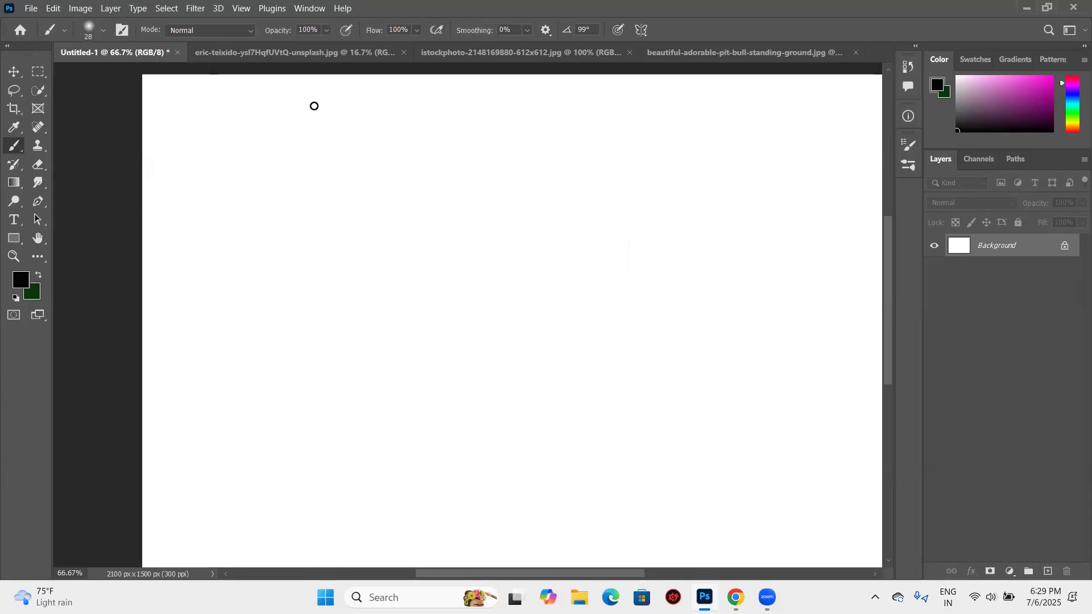
# - Try painting perfectly straight horizontal lines near the canvas's upper edge, by a constrained stroke and by joining two points, undoing each
pyautogui.moveTo(314, 105); pyautogui.dragTo(794, 125)
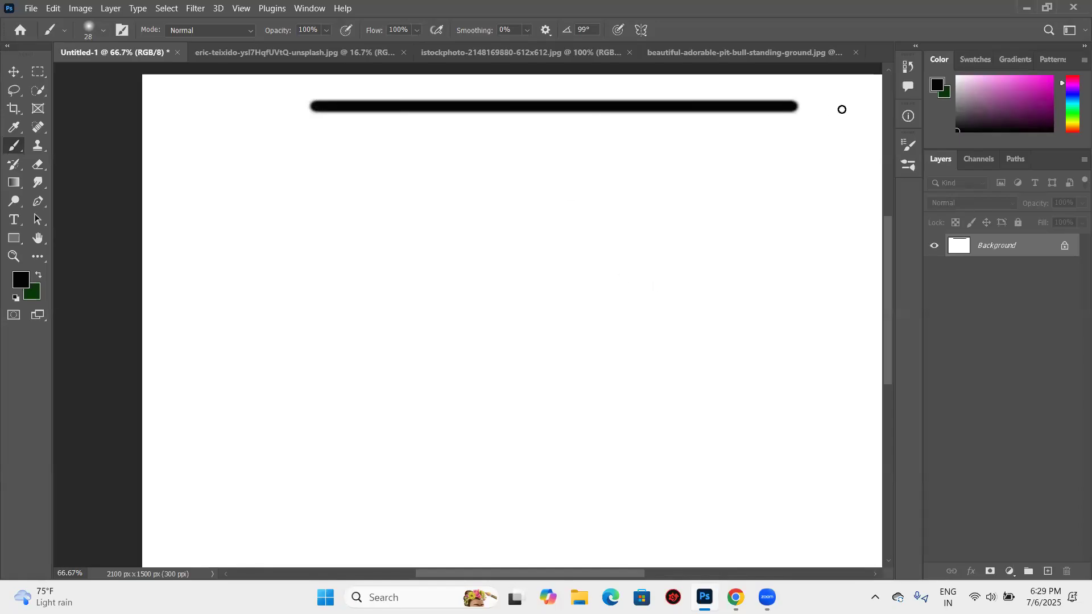
pyautogui.moveTo(327, 147); pyautogui.dragTo(453, 148)
pyautogui.hotkey('ctrl', 'z')
pyautogui.hotkey('ctrl', 'z')
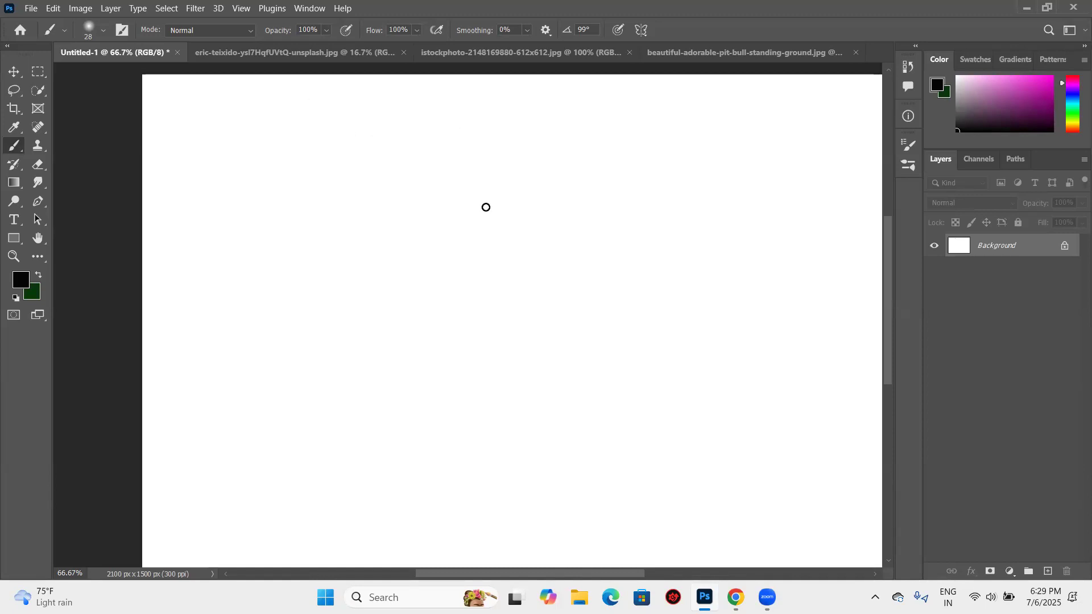
pyautogui.click(336, 126)
pyautogui.keyDown('shift'); pyautogui.click(836, 127); pyautogui.keyUp('shift')
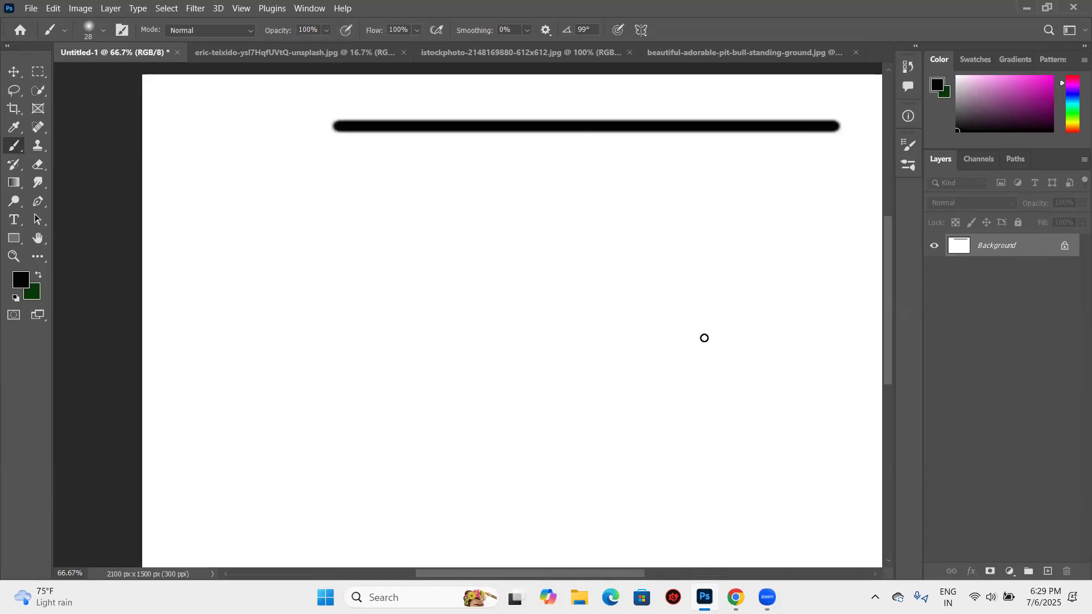
pyautogui.hotkey('ctrl', 'z')
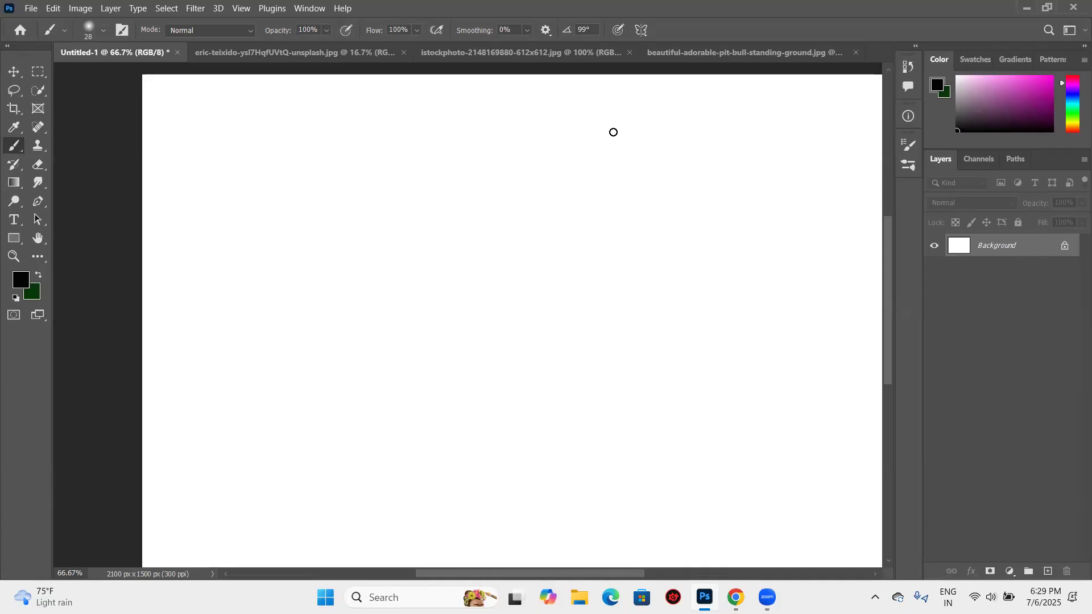
# - Add a new layer above the Background and try a straight vertical brush line on it, undoing the line
pyautogui.click(1048, 571)
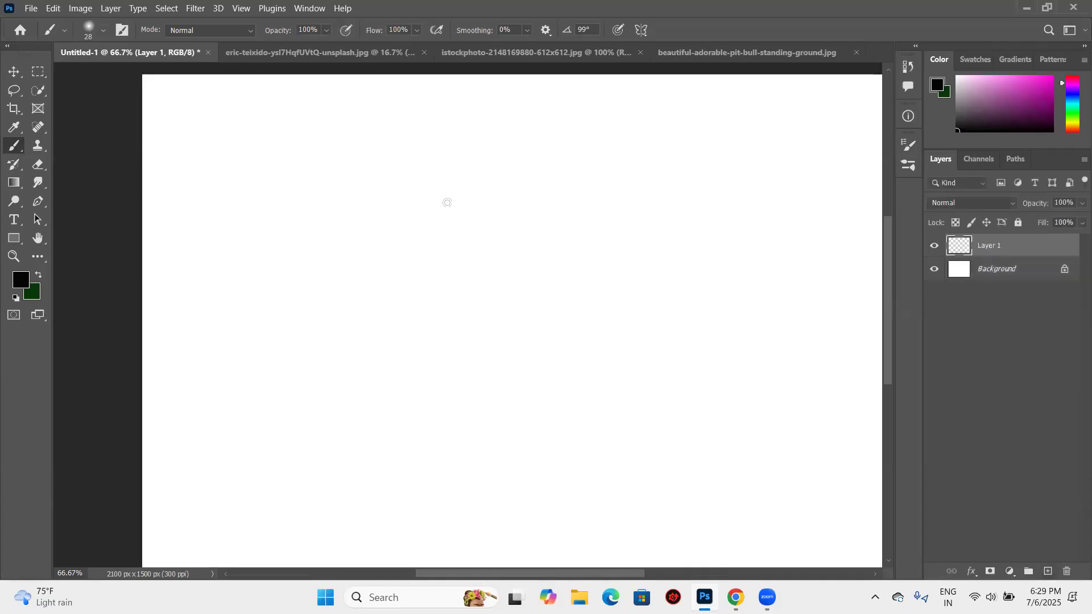
pyautogui.moveTo(502, 121); pyautogui.dragTo(495, 507)
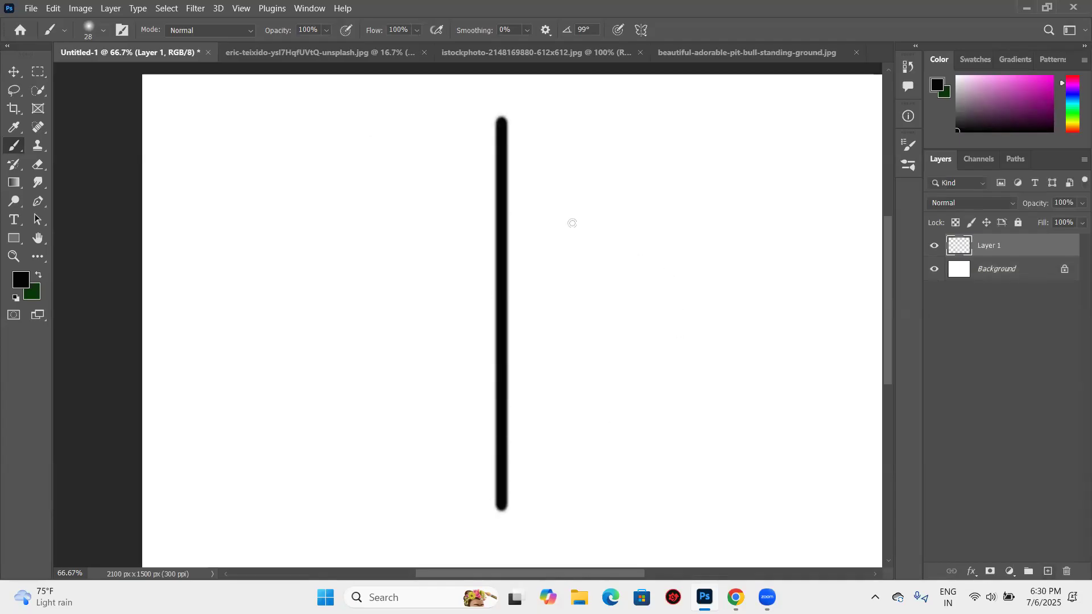
pyautogui.hotkey('ctrl', 'z')
# - Paint a straight horizontal line running off the canvas's right edge on Layer 1, and undo it
pyautogui.moveTo(459, 240); pyautogui.dragTo(993, 277)
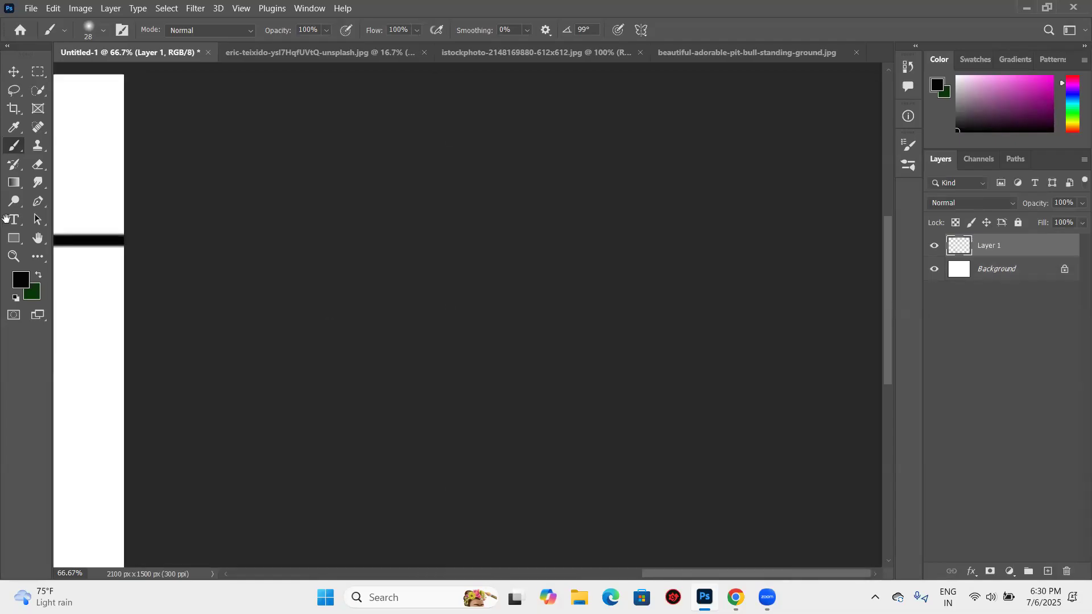
pyautogui.moveTo(497, 349); pyautogui.dragTo(763, 282)
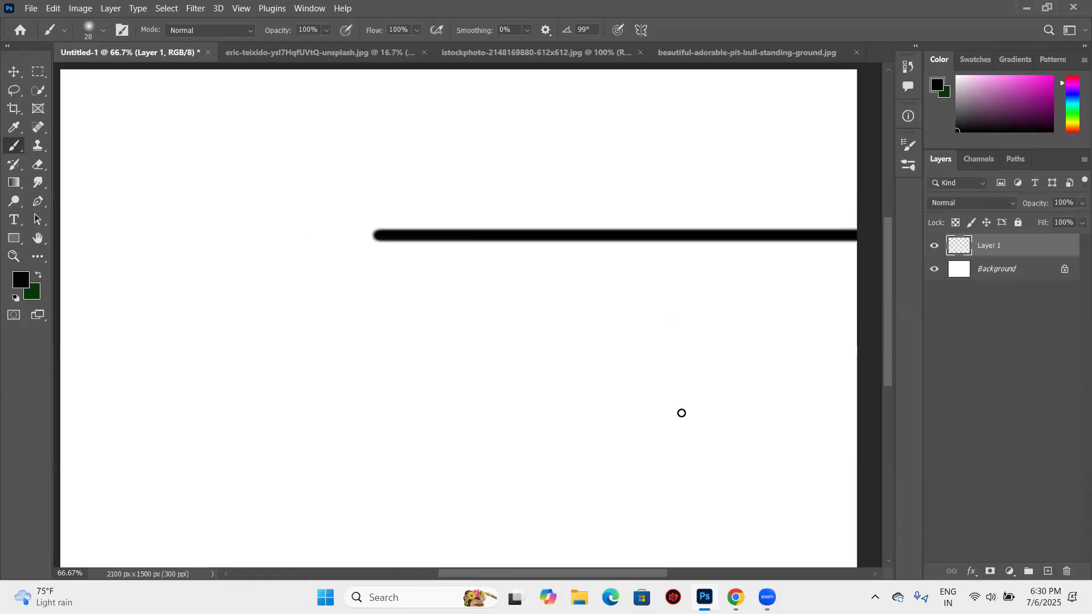
pyautogui.hotkey('ctrl', 'z')
pyautogui.moveTo(685, 416); pyautogui.dragTo(621, 410)
pyautogui.hotkey('ctrl', 'z')
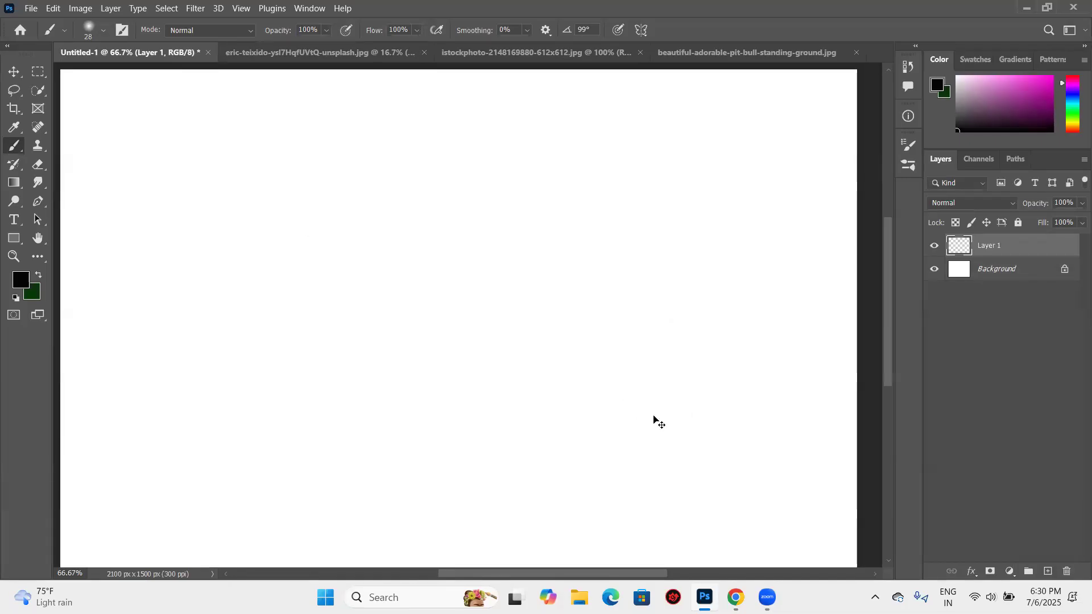
# - Paint a closed self-crossing shape of five connected straight brush segments on Layer 1
pyautogui.hotkey('ctrl', '-')
pyautogui.moveTo(548, 275); pyautogui.dragTo(587, 230)
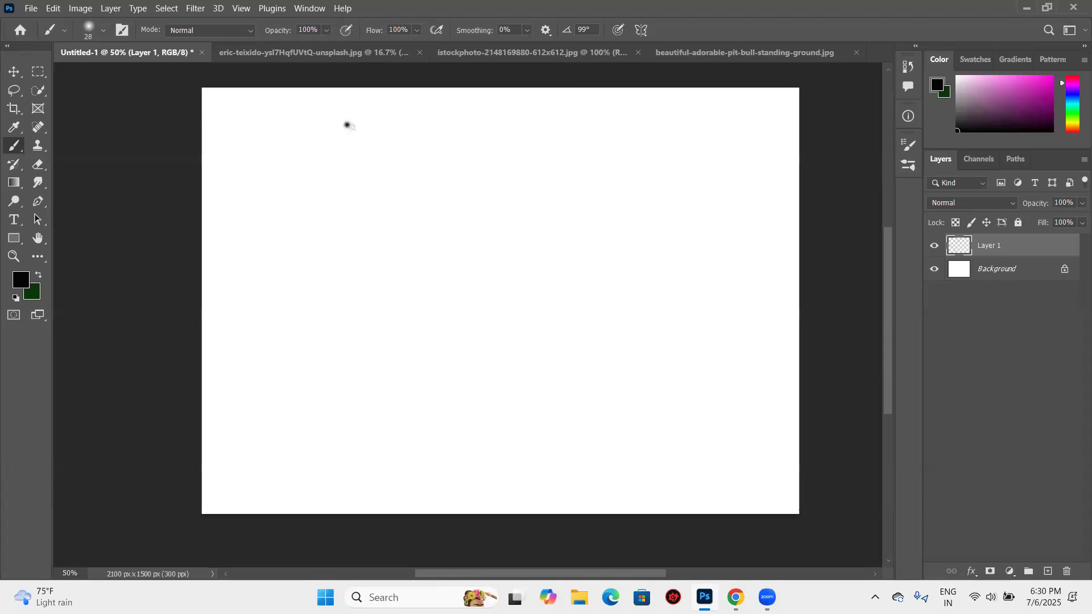
pyautogui.keyDown('shift'); pyautogui.click(641, 253); pyautogui.keyUp('shift')
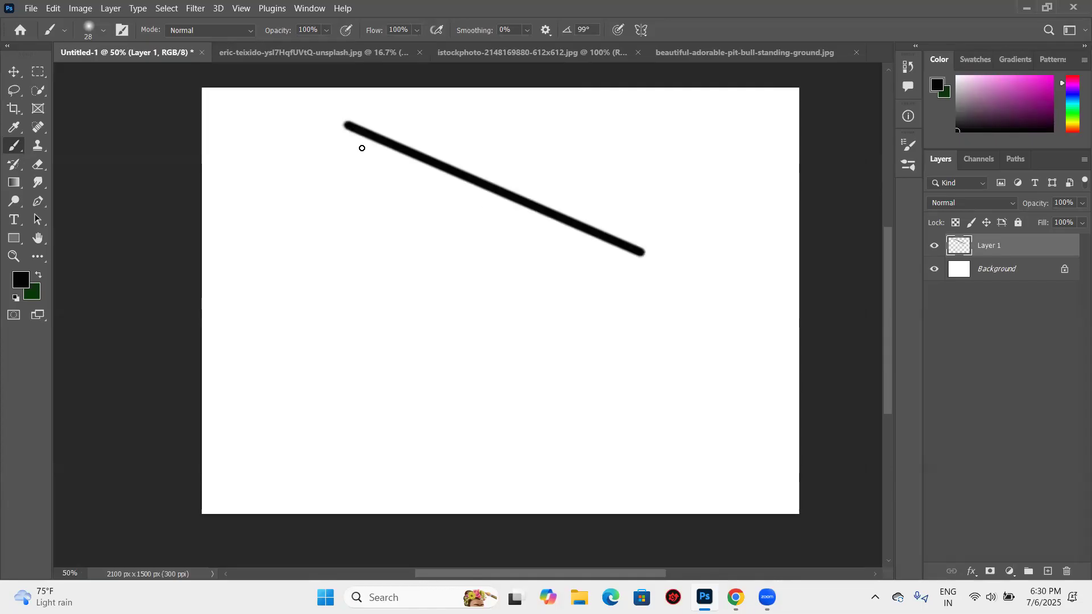
pyautogui.keyDown('shift'); pyautogui.click(411, 301); pyautogui.keyUp('shift')
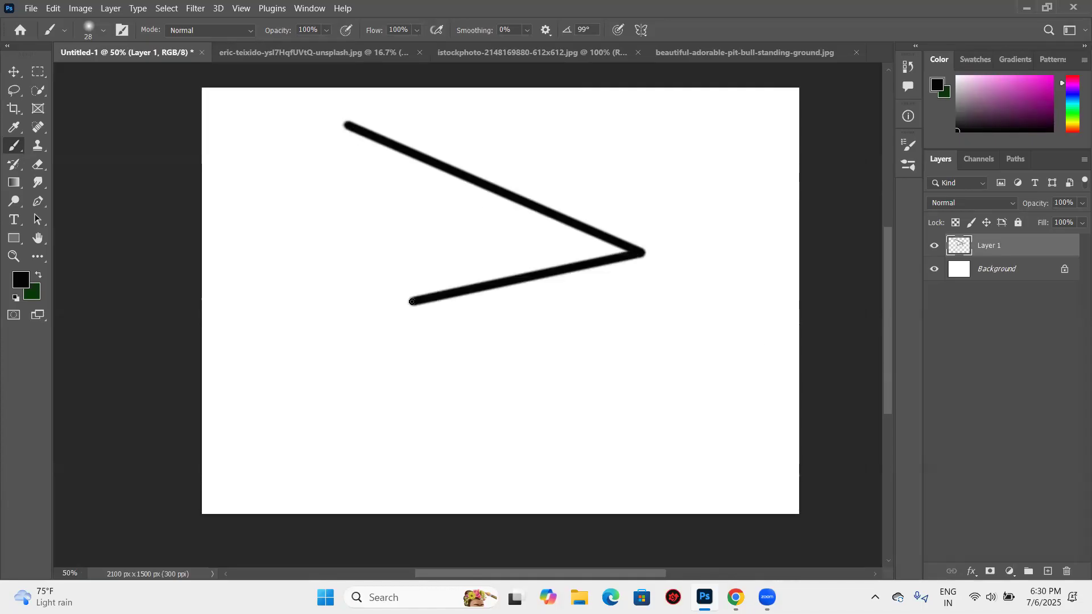
pyautogui.keyDown('shift'); pyautogui.click(518, 169); pyautogui.keyUp('shift')
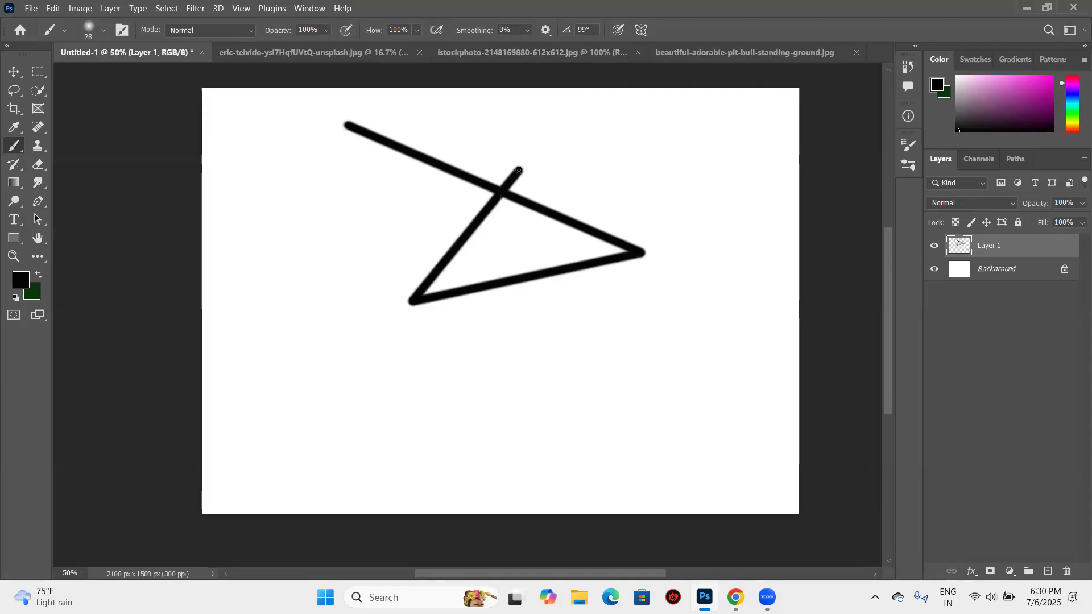
pyautogui.keyDown('shift'); pyautogui.click(431, 100); pyautogui.keyUp('shift')
pyautogui.keyDown('shift'); pyautogui.click(347, 126); pyautogui.keyUp('shift')
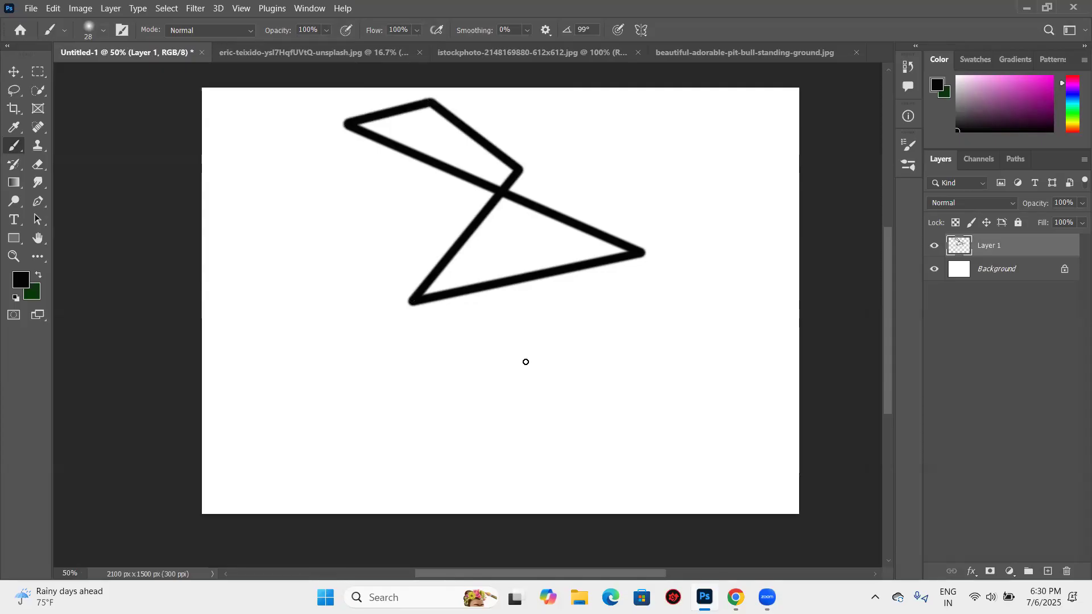
# - Undo all segments of the five-sided brush shape, including its starting dot
pyautogui.hotkey('ctrl', 'z')
pyautogui.hotkey('ctrl', 'z')
pyautogui.hotkey('ctrl', 'z')
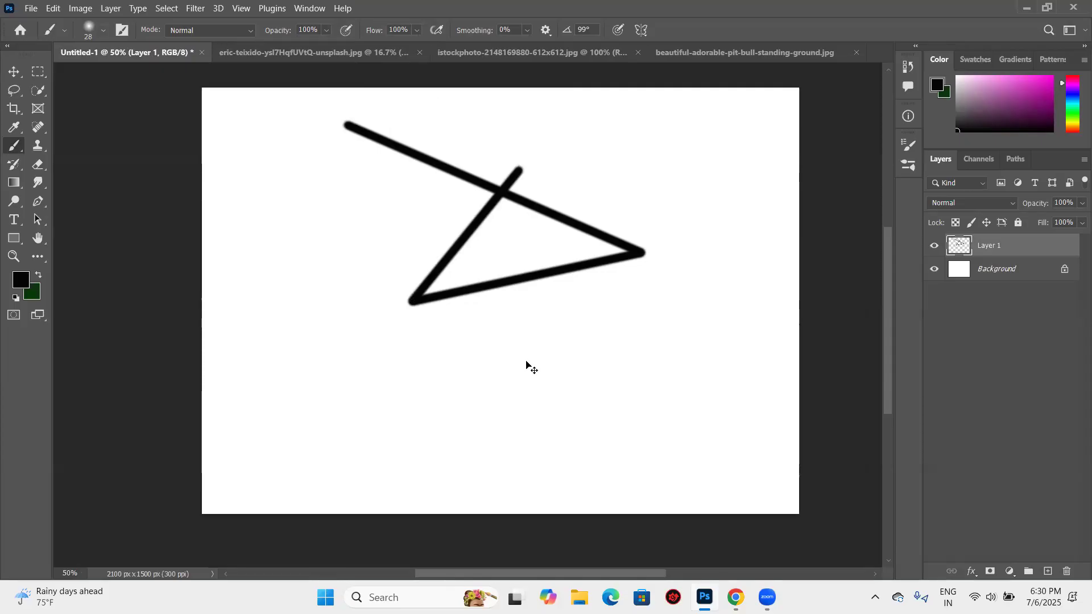
pyautogui.hotkey('ctrl', 'z')
pyautogui.hotkey('ctrl', 'z')
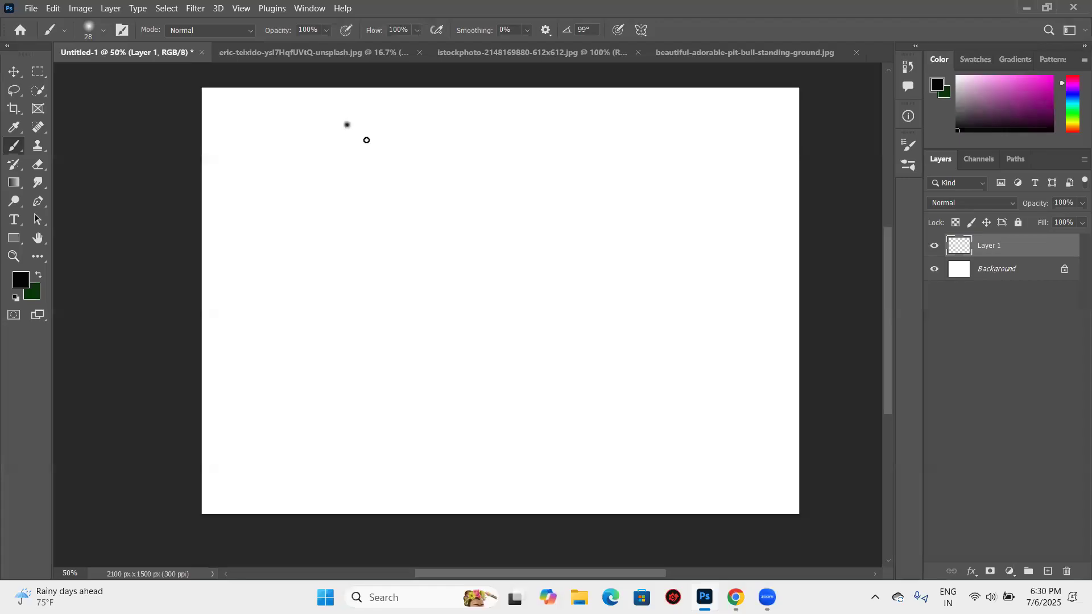
pyautogui.hotkey('ctrl', 'z')
# - Paint a closed self-crossing shape of seven connected straight brush segments on Layer 1
pyautogui.click(339, 119)
pyautogui.keyDown('shift'); pyautogui.click(687, 269); pyautogui.keyUp('shift')
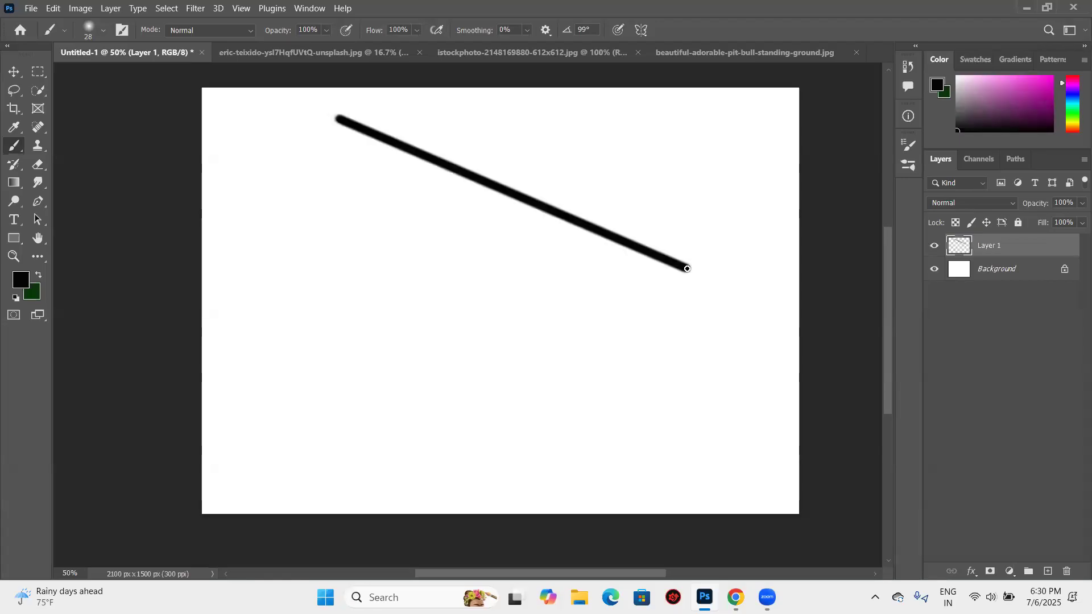
pyautogui.keyDown('shift'); pyautogui.click(510, 332); pyautogui.keyUp('shift')
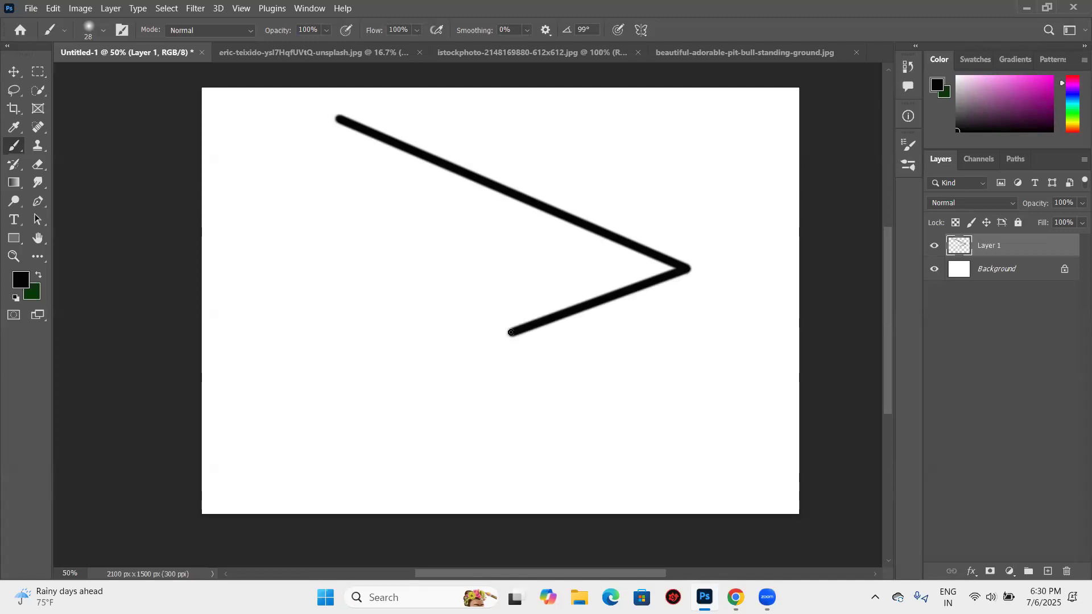
pyautogui.keyDown('shift'); pyautogui.click(448, 241); pyautogui.keyUp('shift')
pyautogui.keyDown('shift'); pyautogui.click(601, 159); pyautogui.keyUp('shift')
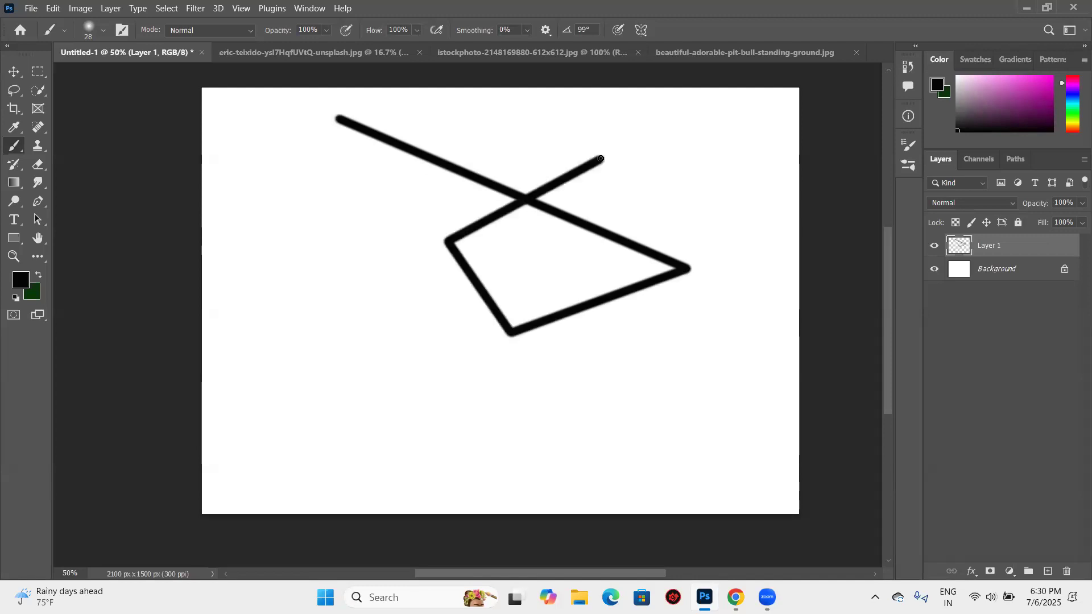
pyautogui.keyDown('shift'); pyautogui.click(537, 122); pyautogui.keyUp('shift')
pyautogui.keyDown('shift'); pyautogui.click(444, 120); pyautogui.keyUp('shift')
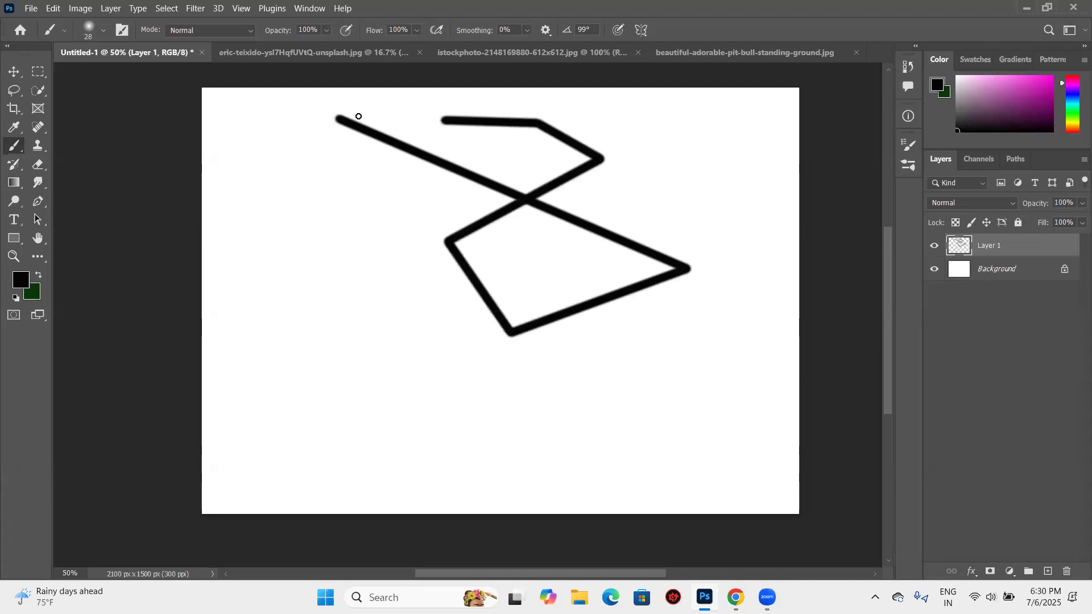
pyautogui.keyDown('shift'); pyautogui.click(339, 117); pyautogui.keyUp('shift')
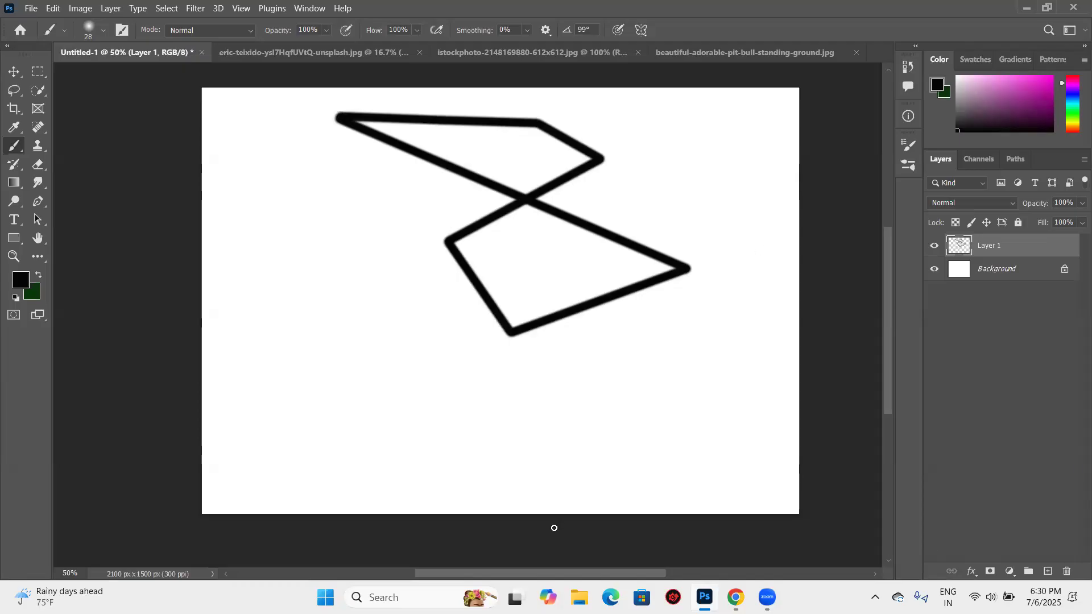
# - Undo every segment of the seven-segment brush shape
pyautogui.hotkey('ctrl', 'z')
pyautogui.hotkey('ctrl', 'z')
pyautogui.hotkey('ctrl', 'z')
pyautogui.hotkey('ctrl', 'z')
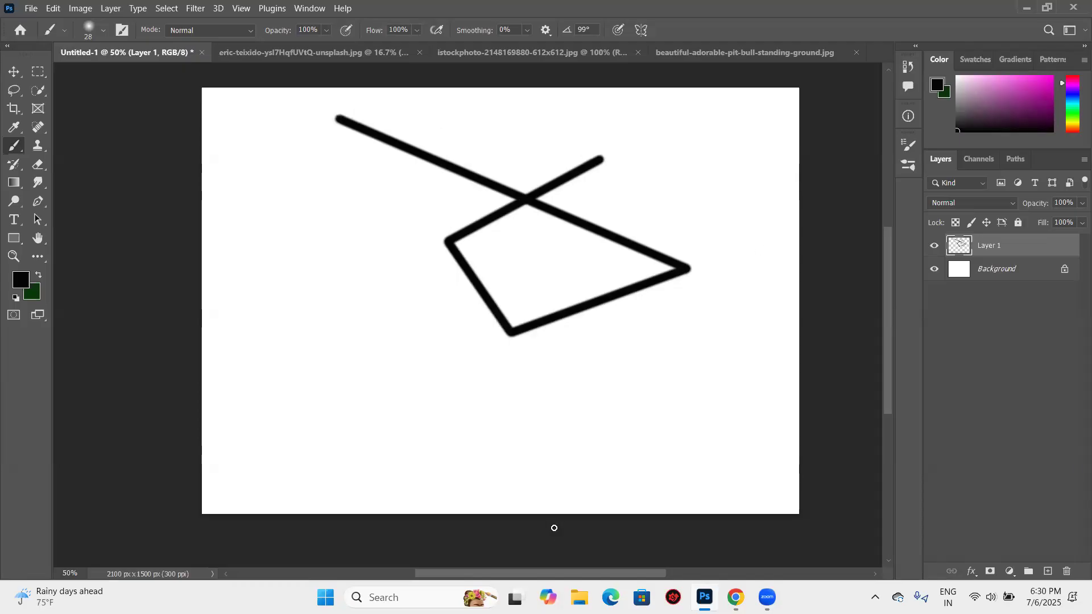
pyautogui.hotkey('ctrl', 'z')
pyautogui.hotkey('ctrl', 'z')
pyautogui.hotkey('ctrl', 'z')
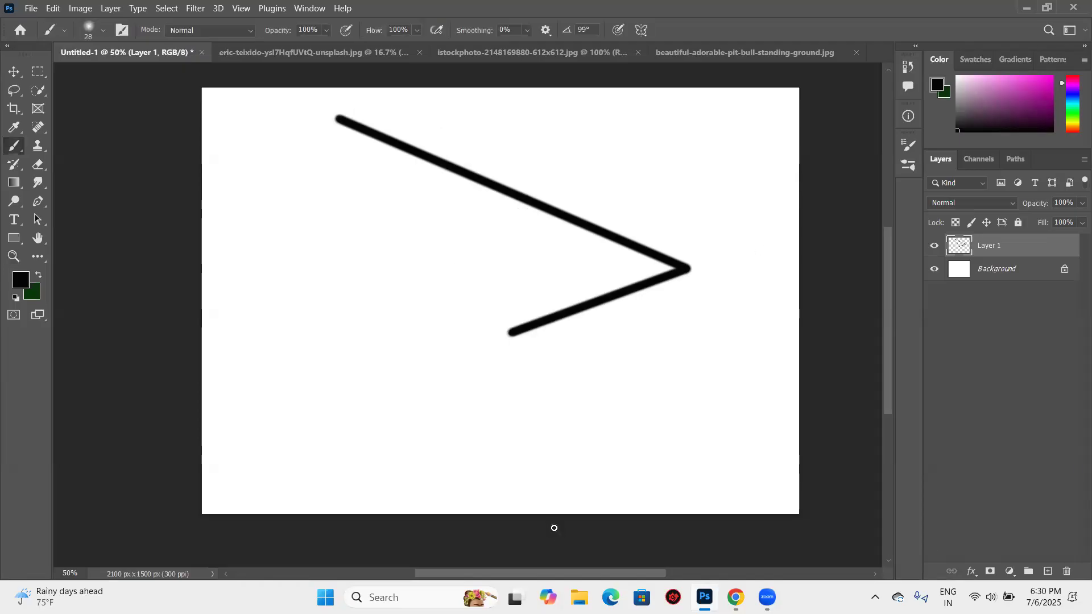
pyautogui.hotkey('ctrl', 'z')
# - Paint a straight horizontal line and a straight vertical line on Layer 1, undoing each one
pyautogui.moveTo(377, 161); pyautogui.dragTo(763, 186)
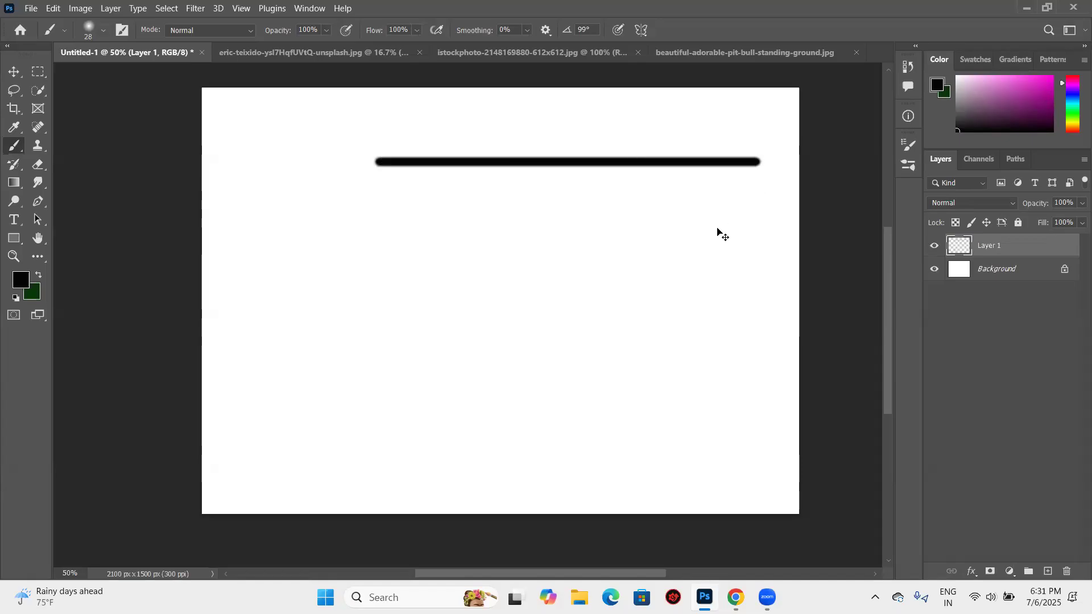
pyautogui.hotkey('ctrl', 'z')
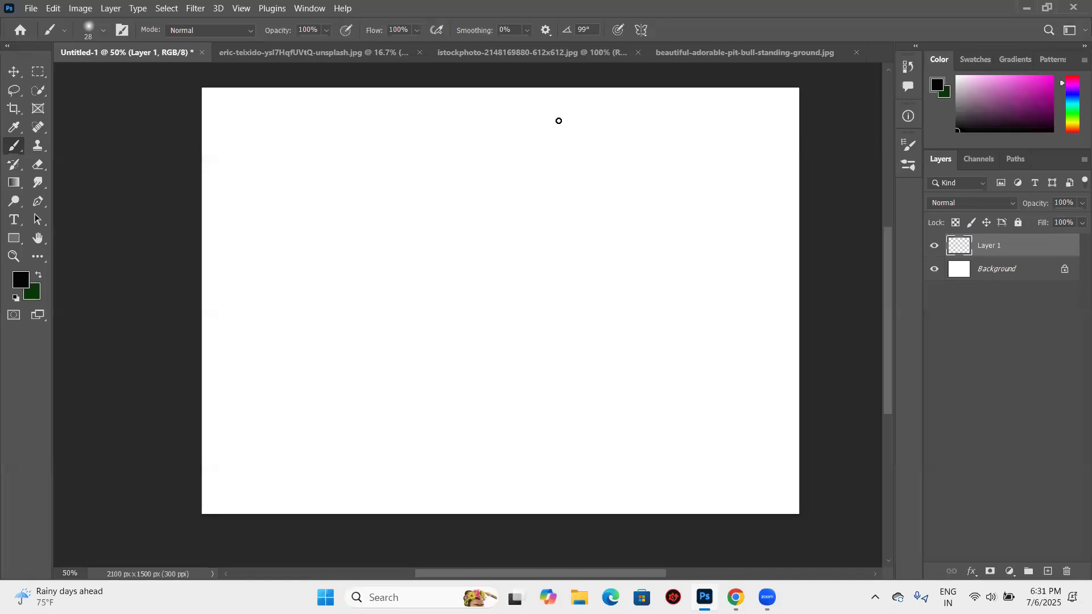
pyautogui.moveTo(558, 121); pyautogui.dragTo(559, 472)
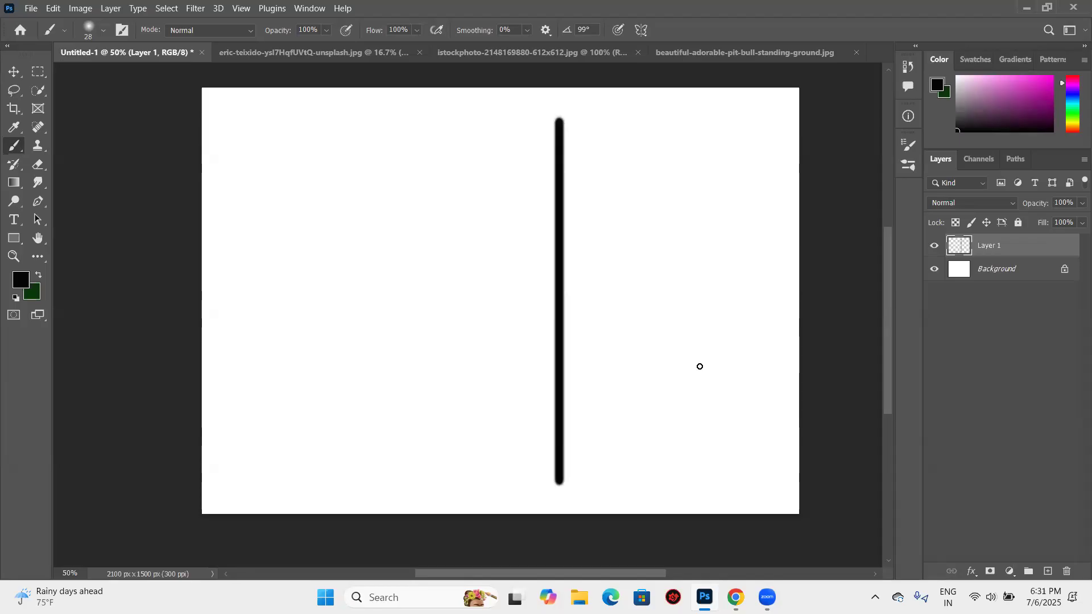
pyautogui.hotkey('ctrl', 'z')
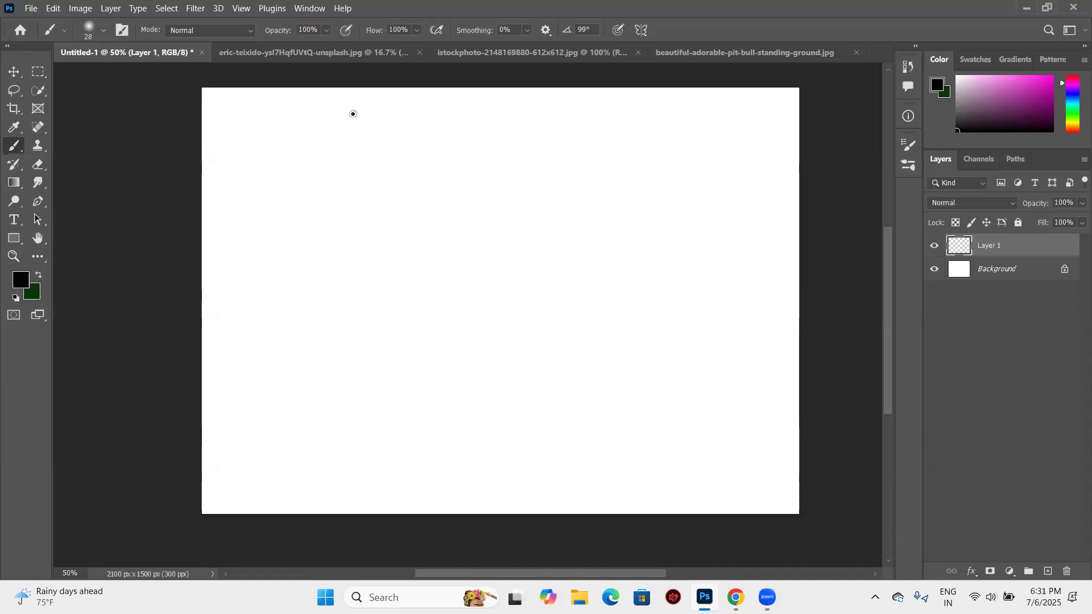
# - Paint a closed six-sided outline of connected straight brush segments across the canvas's upper half
pyautogui.keyDown('shift'); pyautogui.click(721, 129); pyautogui.keyUp('shift')
pyautogui.keyDown('shift'); pyautogui.click(660, 317); pyautogui.keyUp('shift')
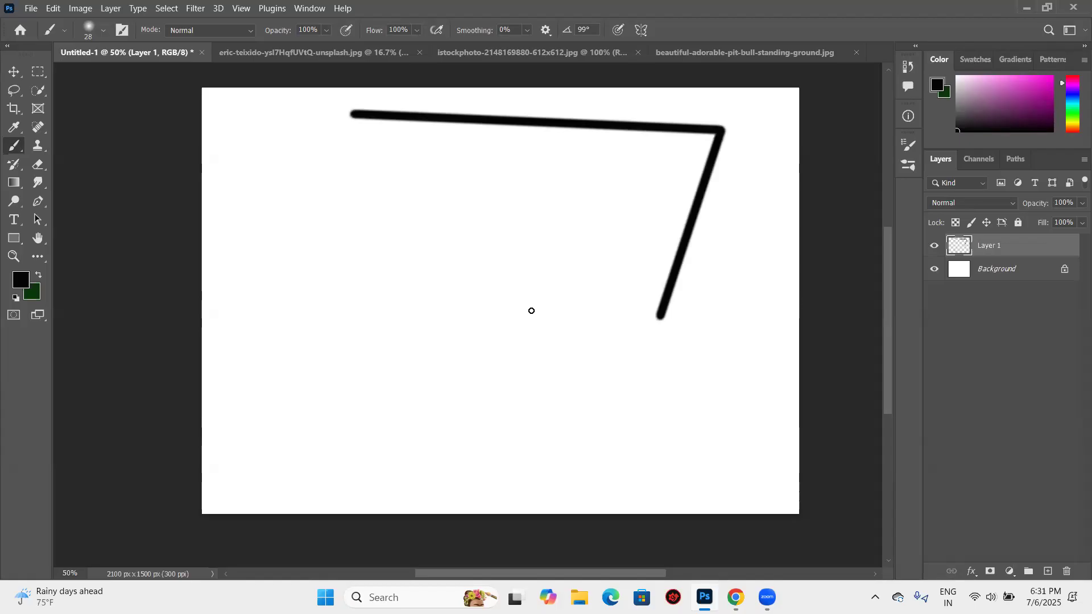
pyautogui.keyDown('shift'); pyautogui.click(531, 311); pyautogui.keyUp('shift')
pyautogui.keyDown('shift'); pyautogui.click(385, 226); pyautogui.keyUp('shift')
pyautogui.keyDown('shift'); pyautogui.click(383, 151); pyautogui.keyUp('shift')
pyautogui.keyDown('shift'); pyautogui.click(353, 114); pyautogui.keyUp('shift')
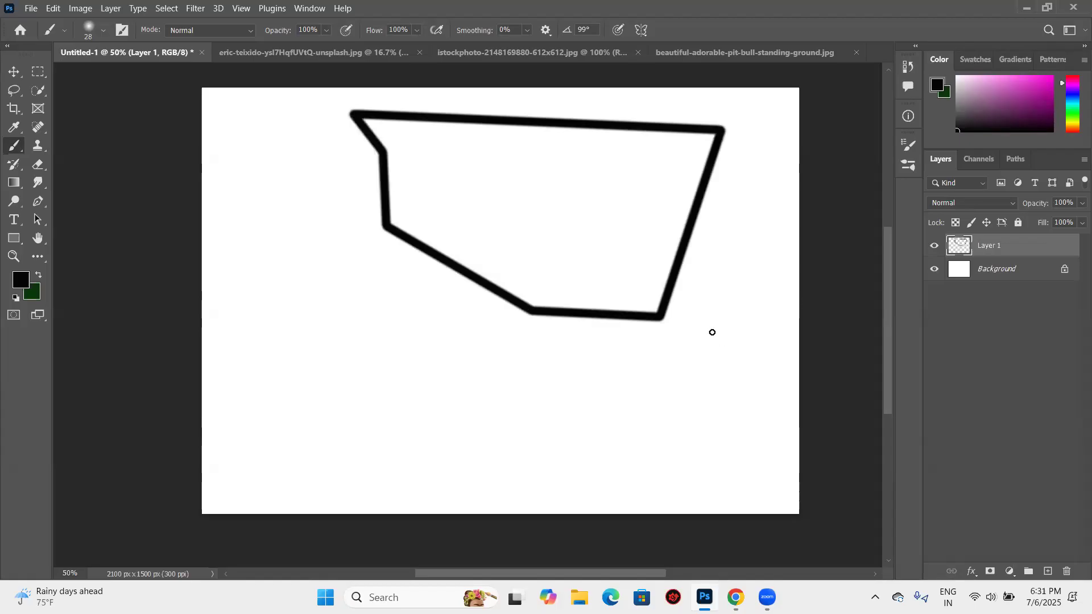
# - Undo all segments of the six-sided outline on Layer 1
pyautogui.hotkey('ctrl', 'z')
pyautogui.hotkey('ctrl', 'z')
pyautogui.hotkey('ctrl', 'z')
pyautogui.hotkey('ctrl', 'z')
pyautogui.hotkey('ctrl', 'z')
pyautogui.hotkey('ctrl', 'z')
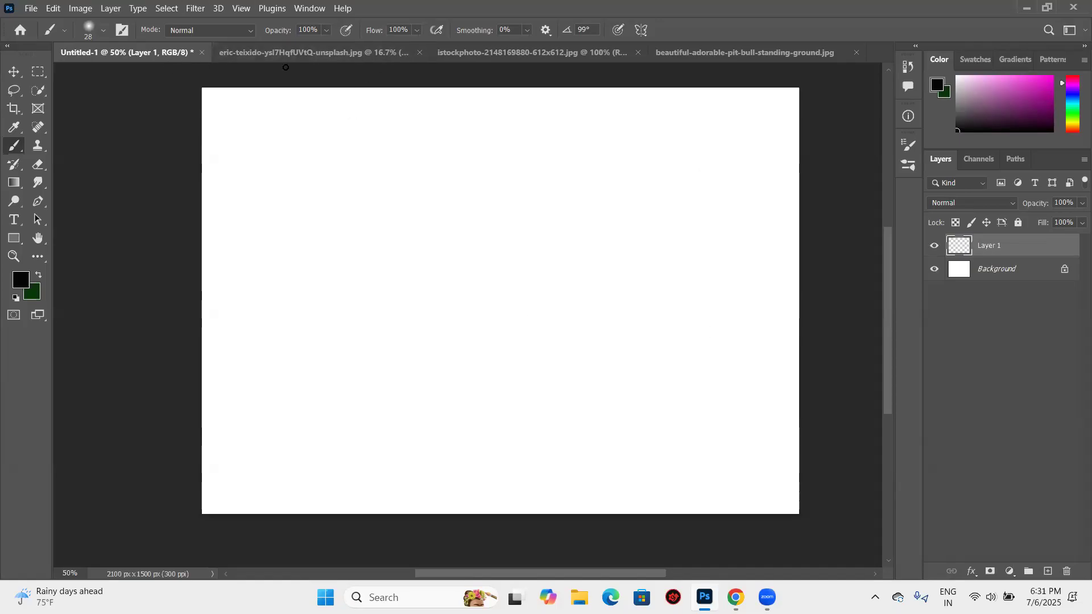
# - Look through the Brush tool's blending modes and the available brush presets
pyautogui.click(249, 33)
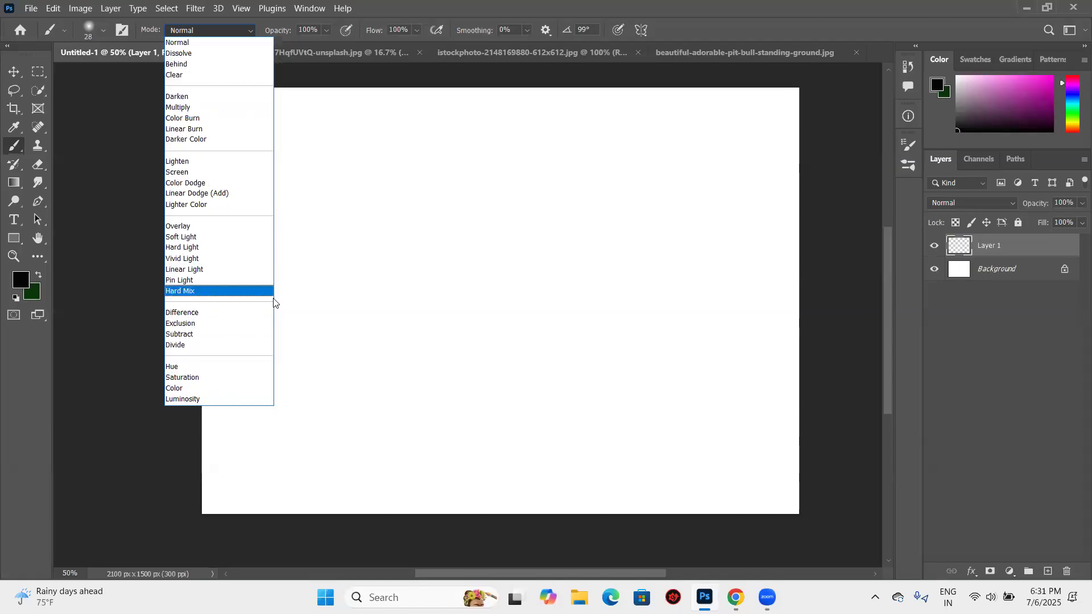
pyautogui.click(459, 170)
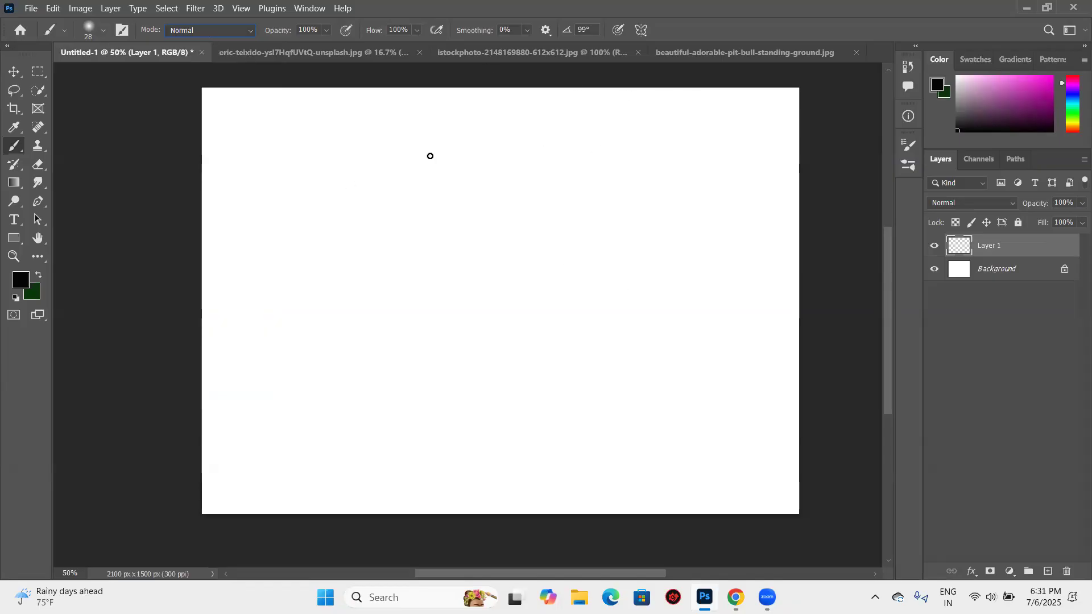
pyautogui.rightClick(462, 157)
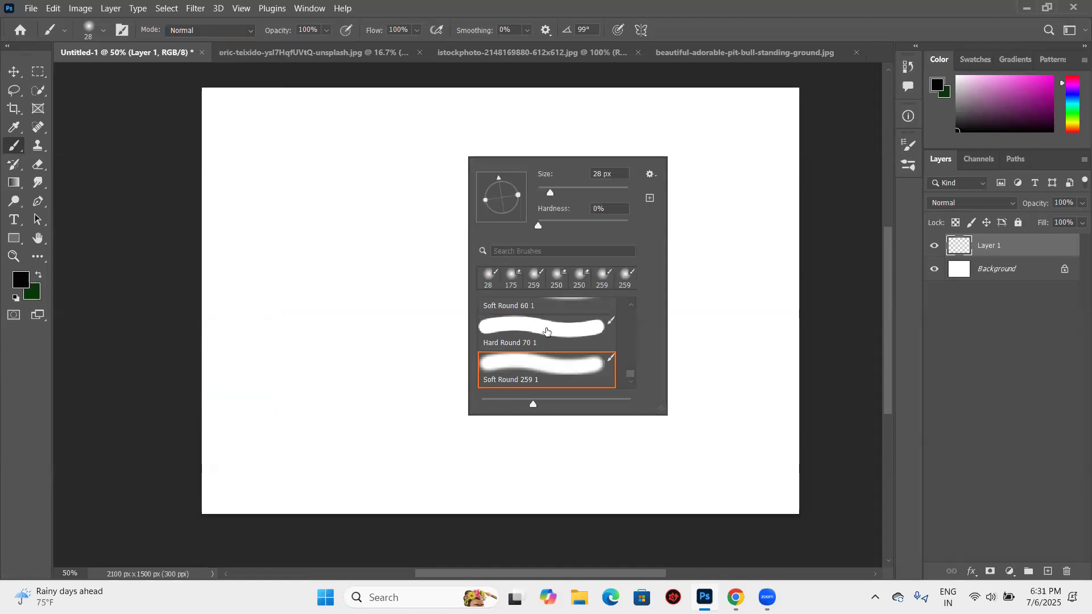
pyautogui.click(103, 30)
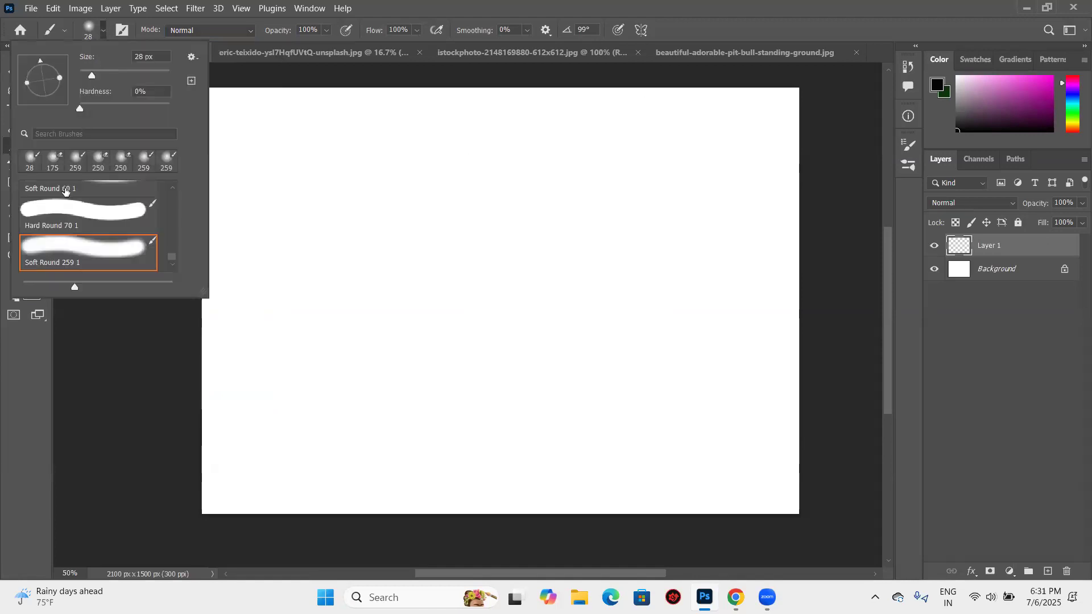
pyautogui.scroll(3, 66, 205)
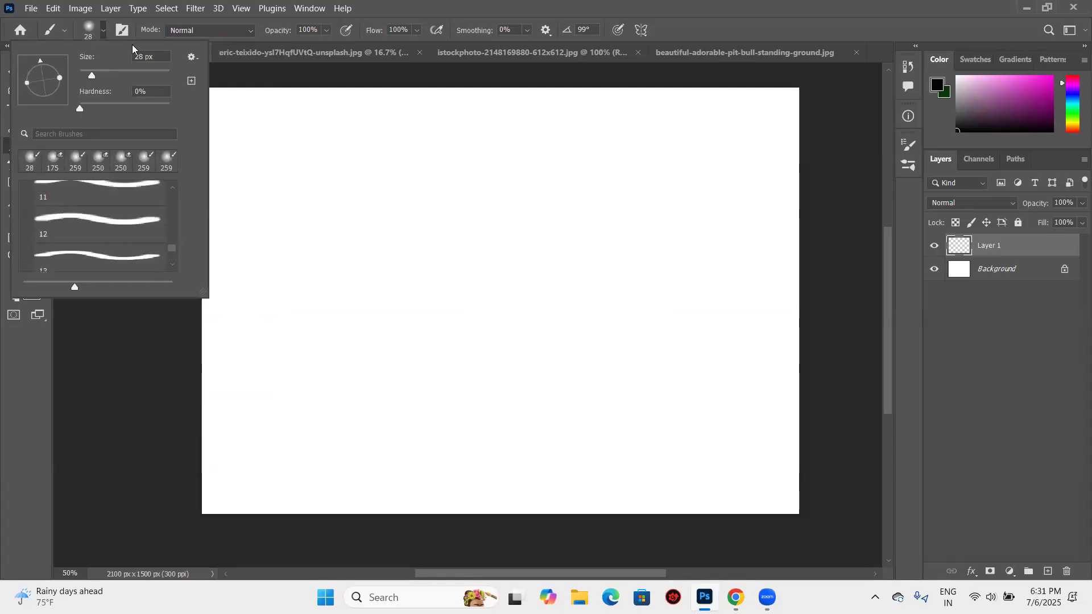
pyautogui.click(409, 141)
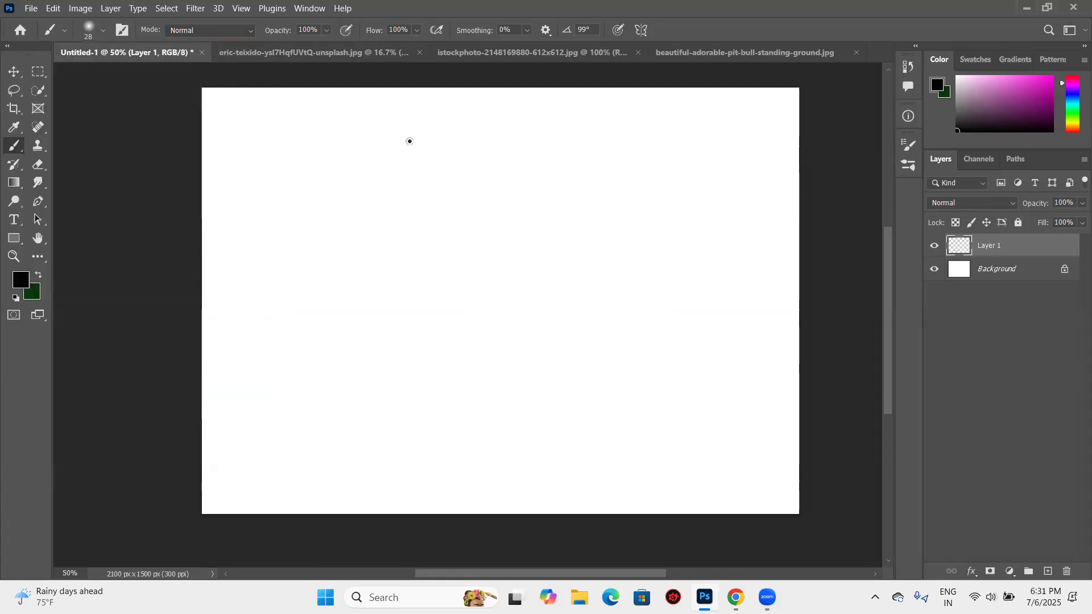
# - Switch to the eric-teixido river photo document and activate the Move tool
pyautogui.click(9, 71)
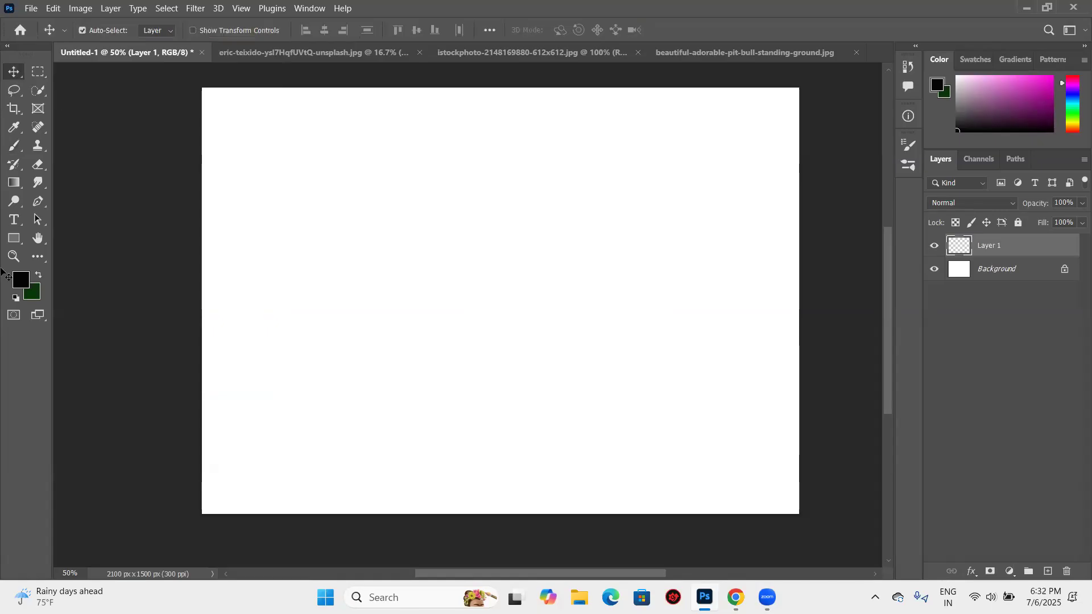
pyautogui.click(46, 153)
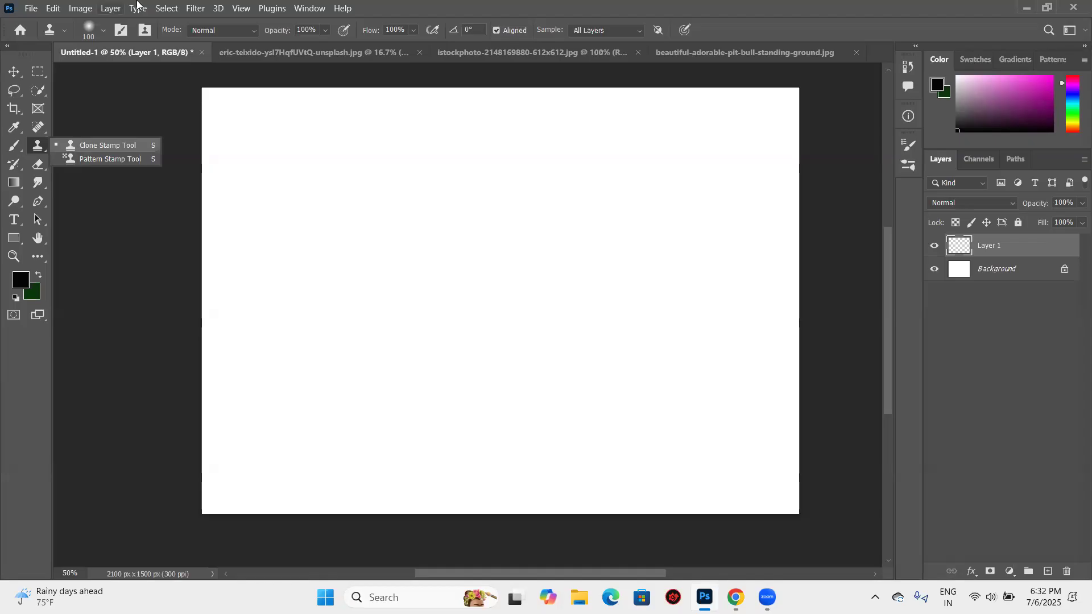
pyautogui.click(286, 57)
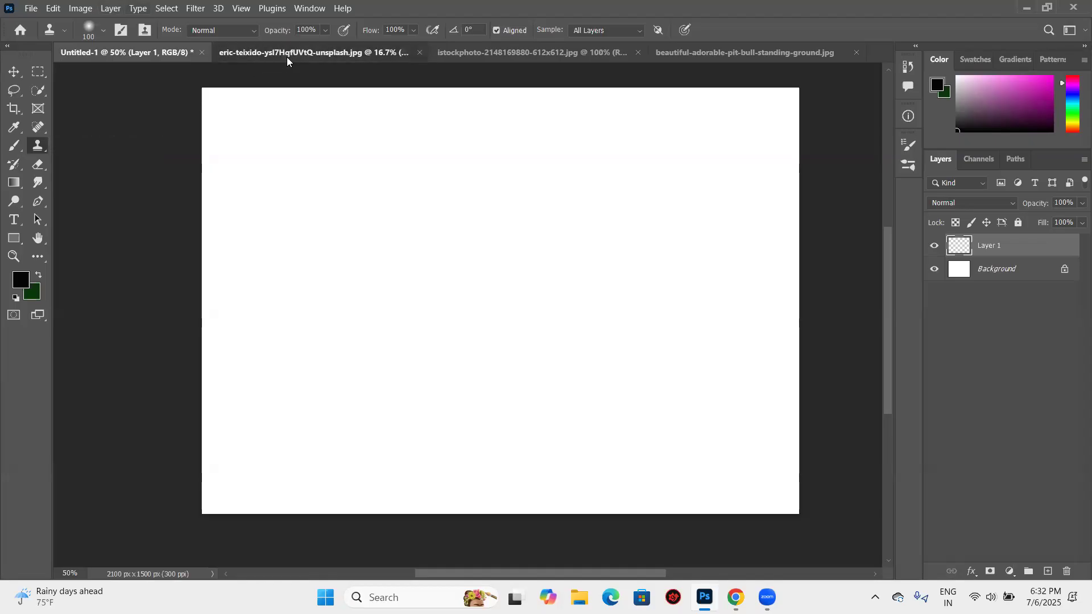
pyautogui.press('v')
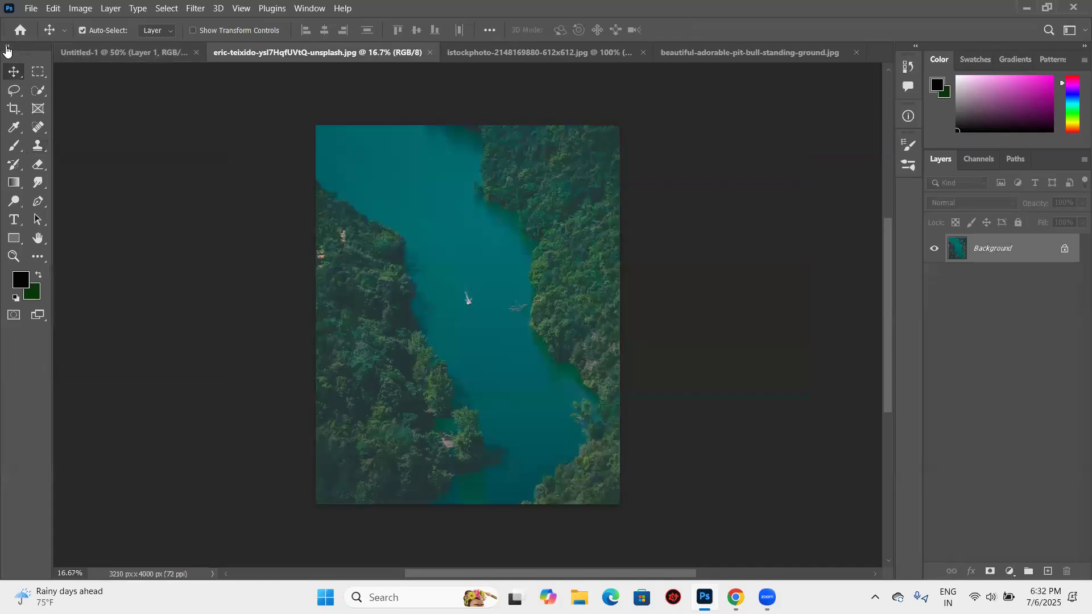
# - Collapse the toolbar to a single column and restore it to two columns
pyautogui.click(7, 48)
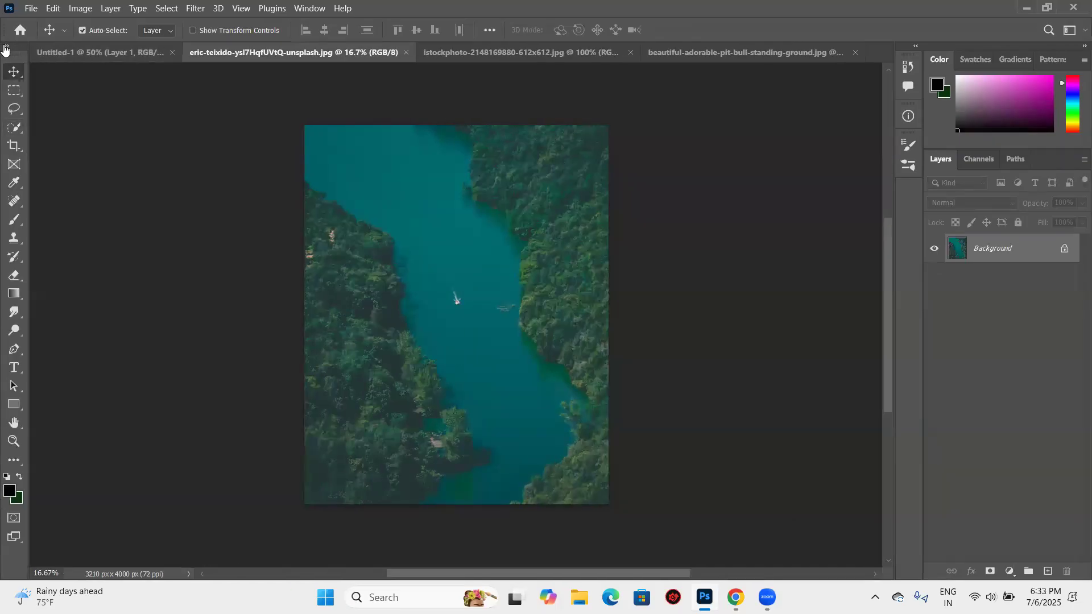
pyautogui.click(6, 46)
pyautogui.click(38, 256)
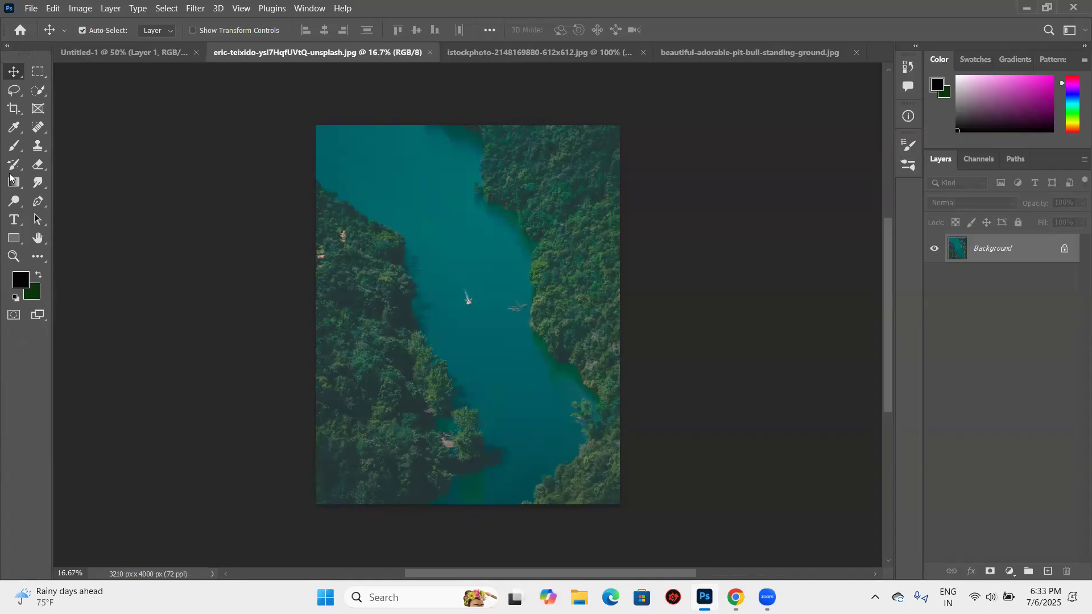
# - Select the Clone Stamp tool and try to paint on the river without defining a source point
pyautogui.click(36, 146)
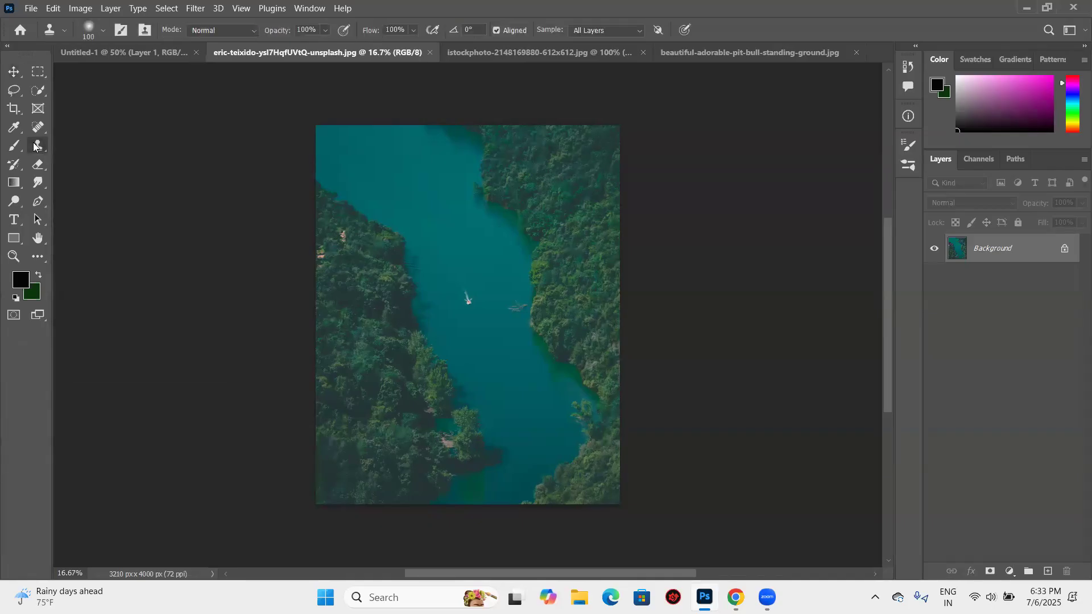
pyautogui.click(458, 238)
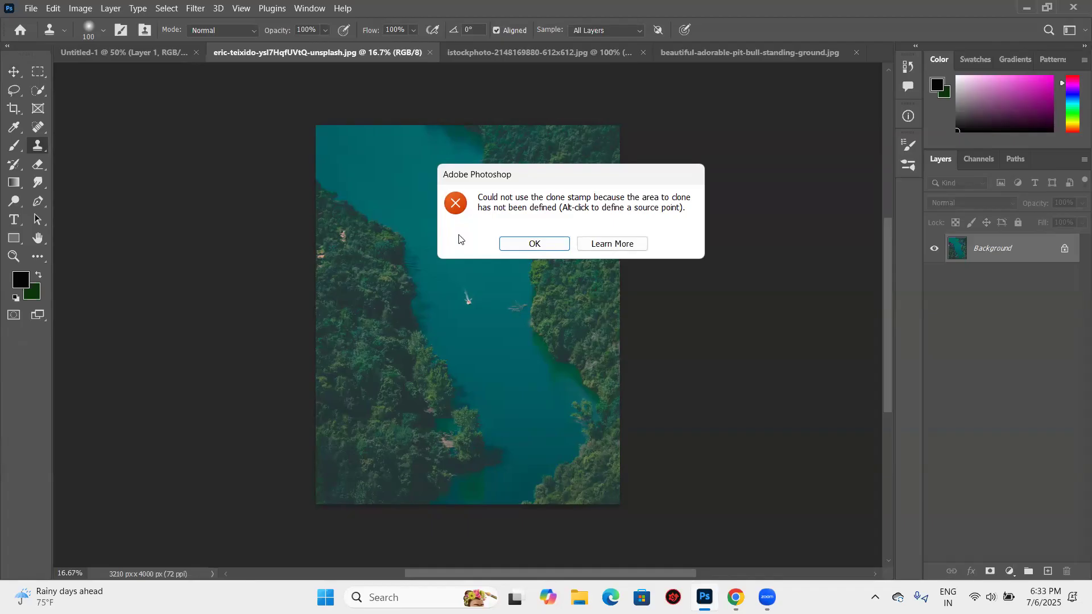
pyautogui.click(535, 245)
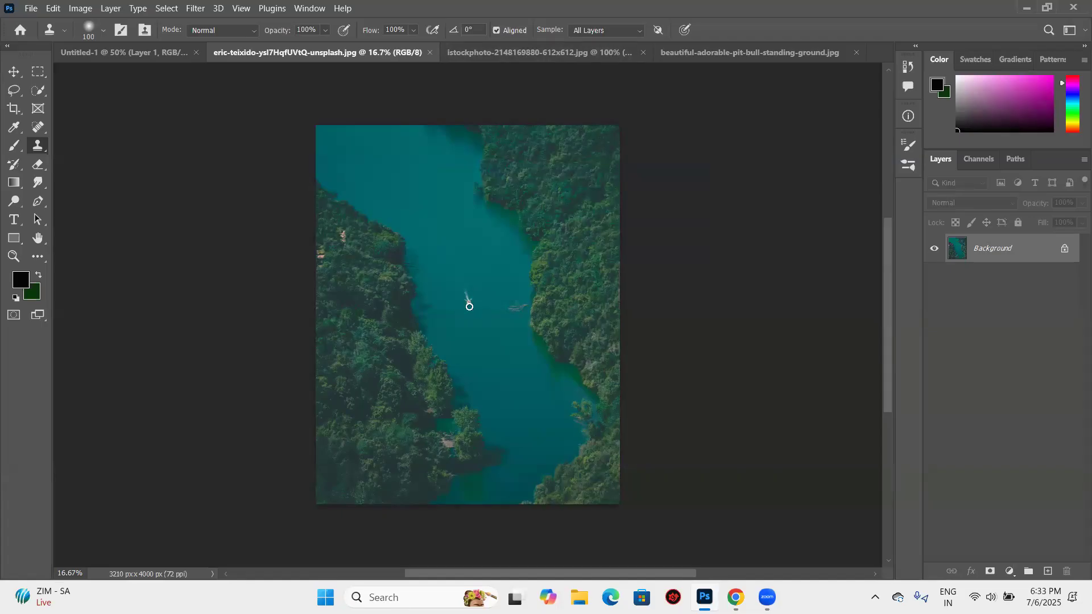
# - Set the Clone Stamp brush size to 90 px and sample the small boat on the river as the source
pyautogui.press(']')
pyautogui.scroll(2, 466, 310)
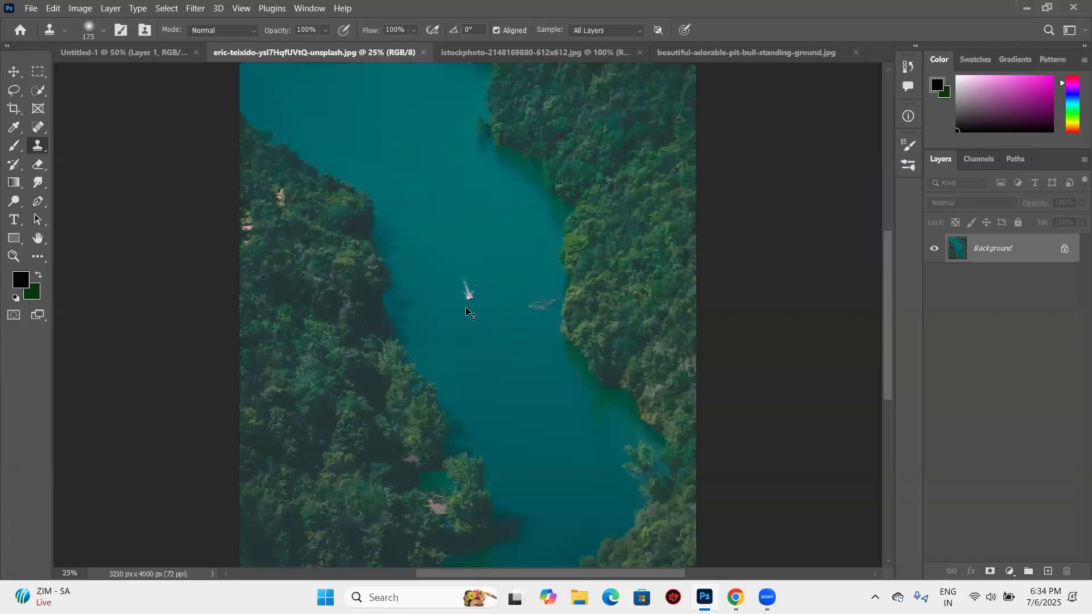
pyautogui.scroll(1, 466, 308)
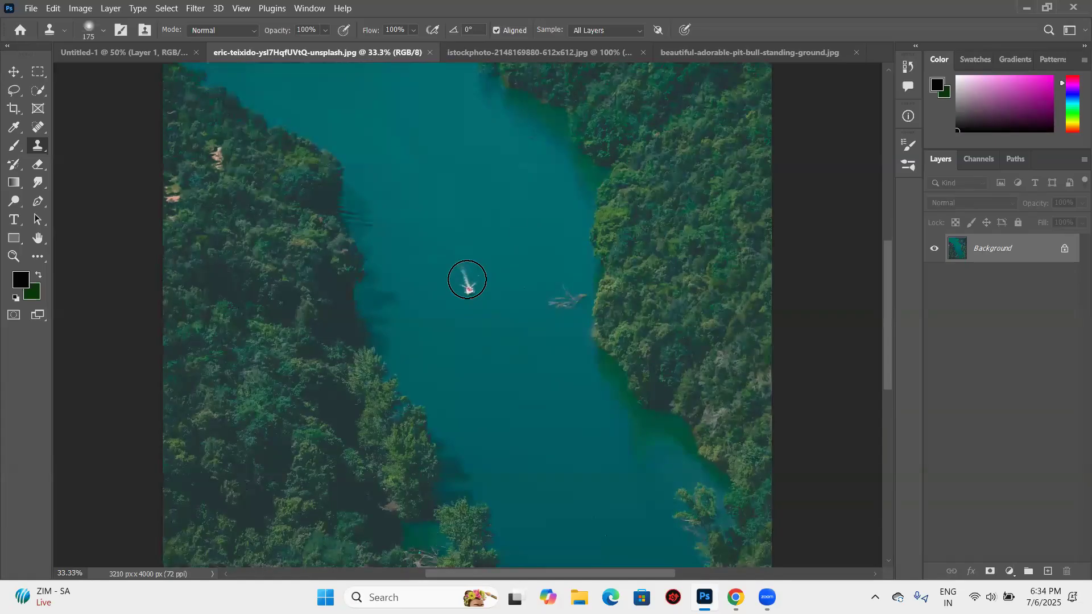
pyautogui.scroll(1, 467, 280)
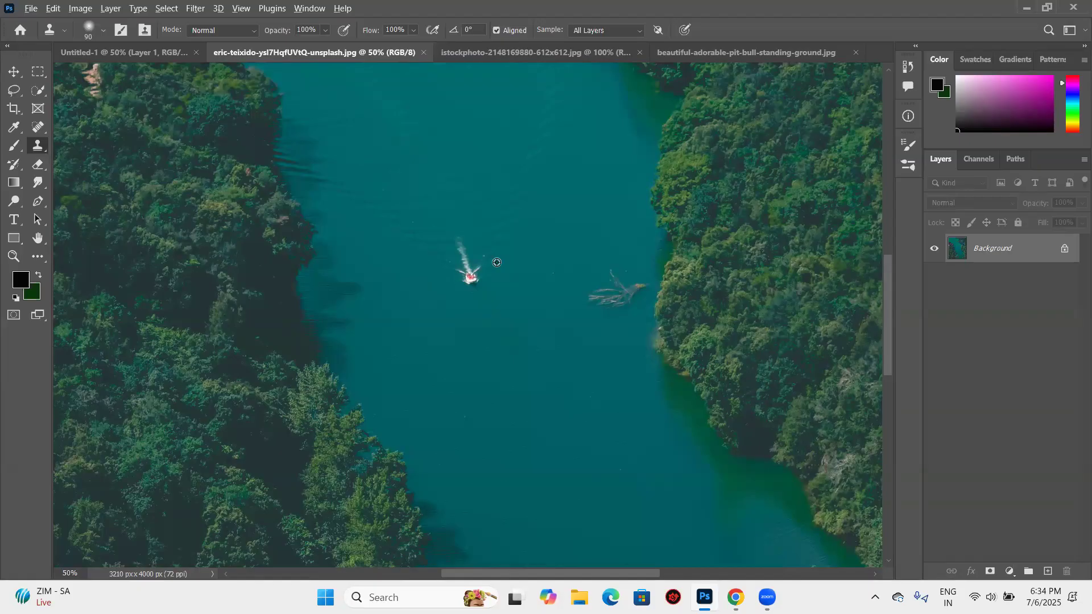
pyautogui.keyDown('alt'); pyautogui.click(470, 278); pyautogui.keyUp('alt')
pyautogui.click(555, 214)
# - Stamp a copy of the boat onto the open water upstream and undo it
pyautogui.hotkey('ctrl', '-')
pyautogui.hotkey('ctrl', '-')
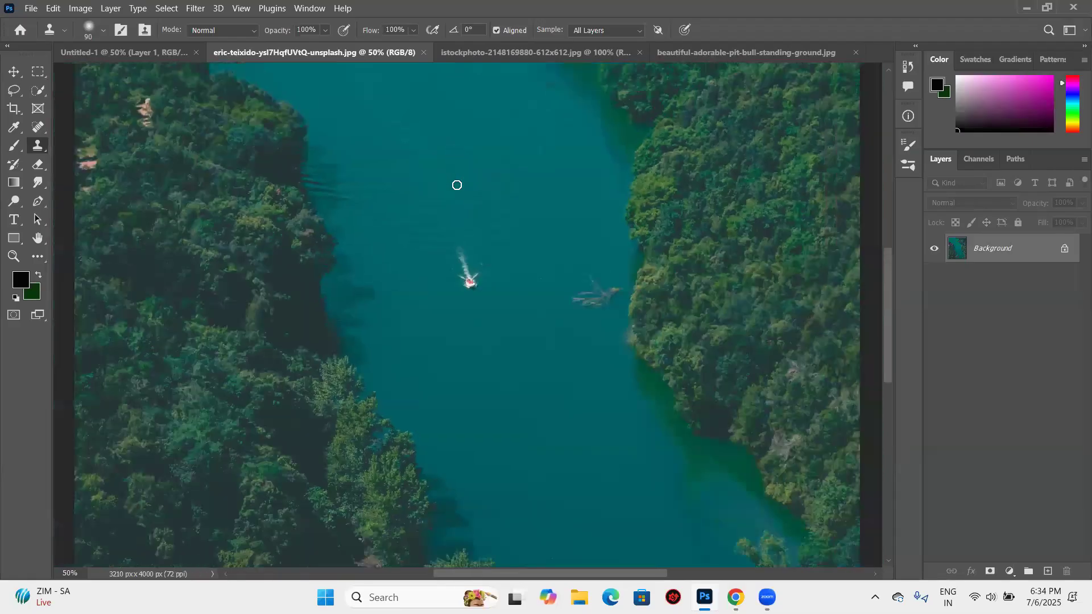
pyautogui.hotkey('ctrl', '-')
pyautogui.hotkey('ctrl', '-')
pyautogui.click(450, 216)
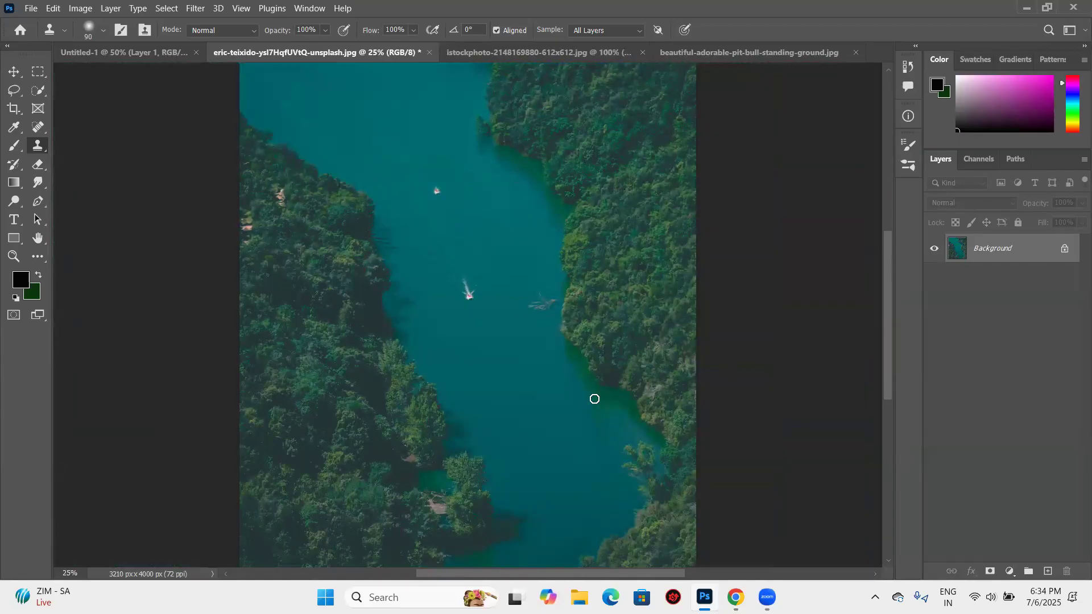
pyautogui.hotkey('ctrl', 'z')
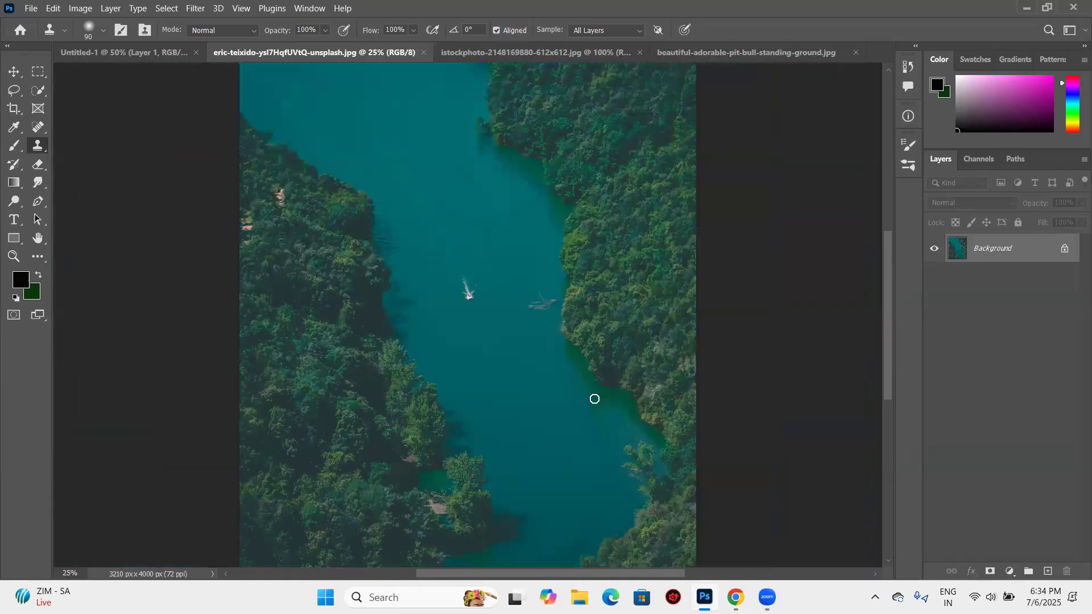
# - Create a new layer above the Background and clone clean river water over the boat and its wake
pyautogui.click(1048, 571)
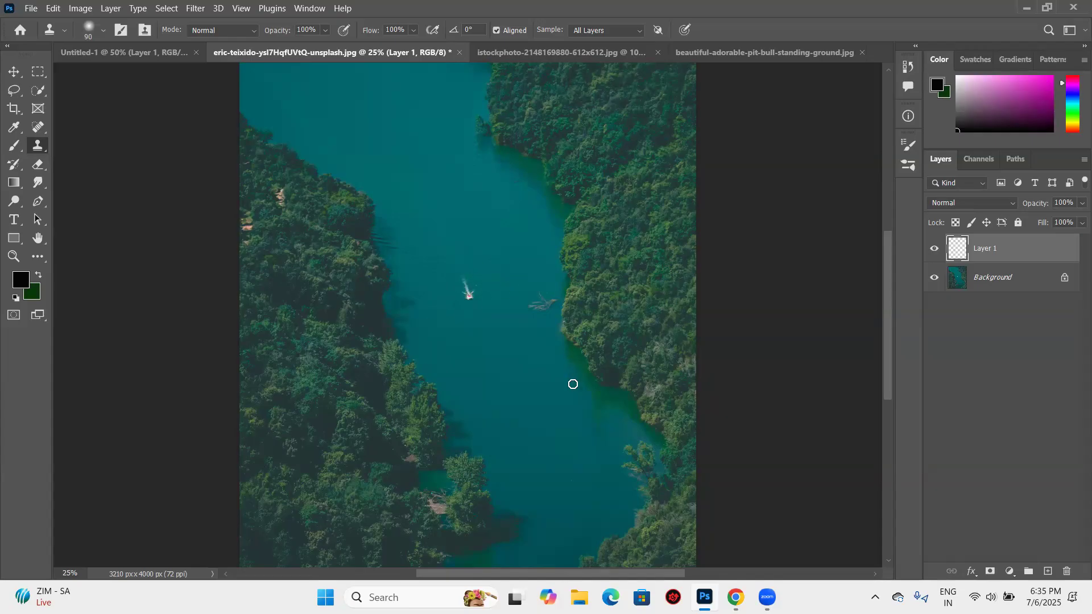
pyautogui.scroll(4, 573, 385)
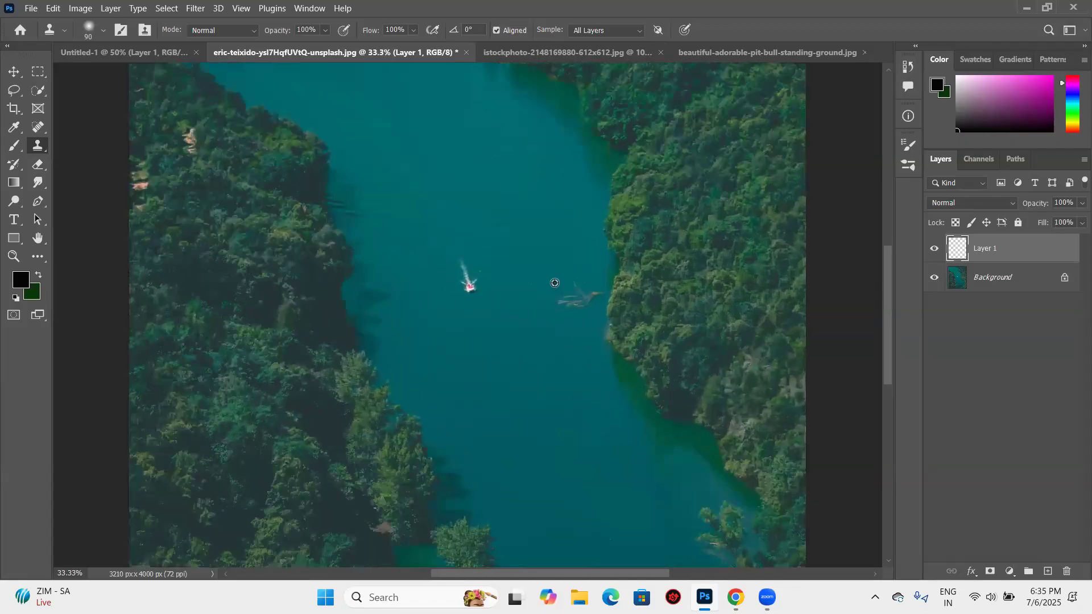
pyautogui.scroll(1, 554, 282)
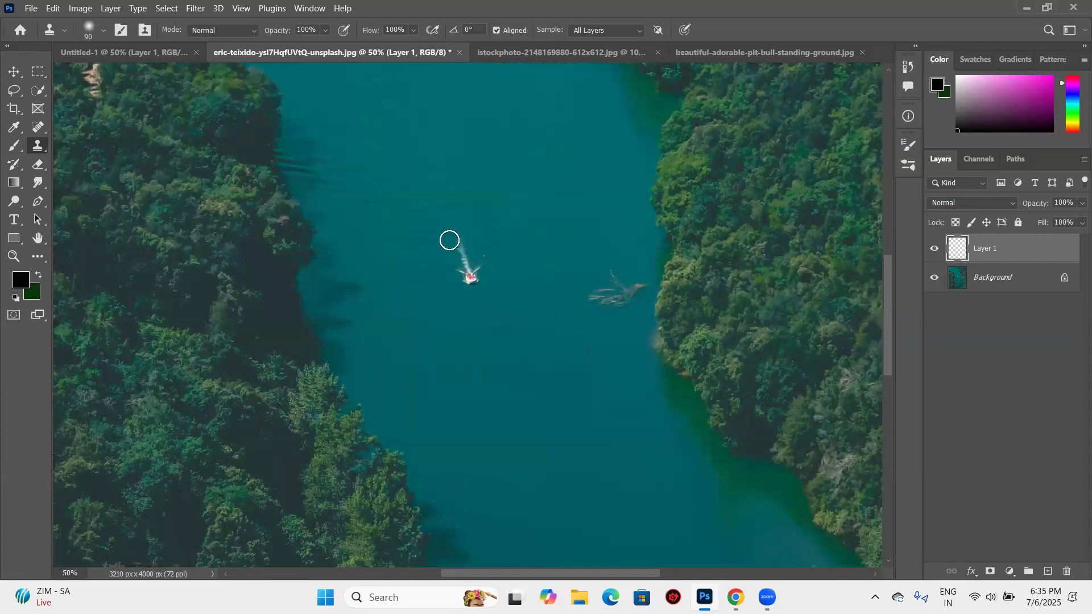
pyautogui.moveTo(463, 250); pyautogui.dragTo(477, 282)
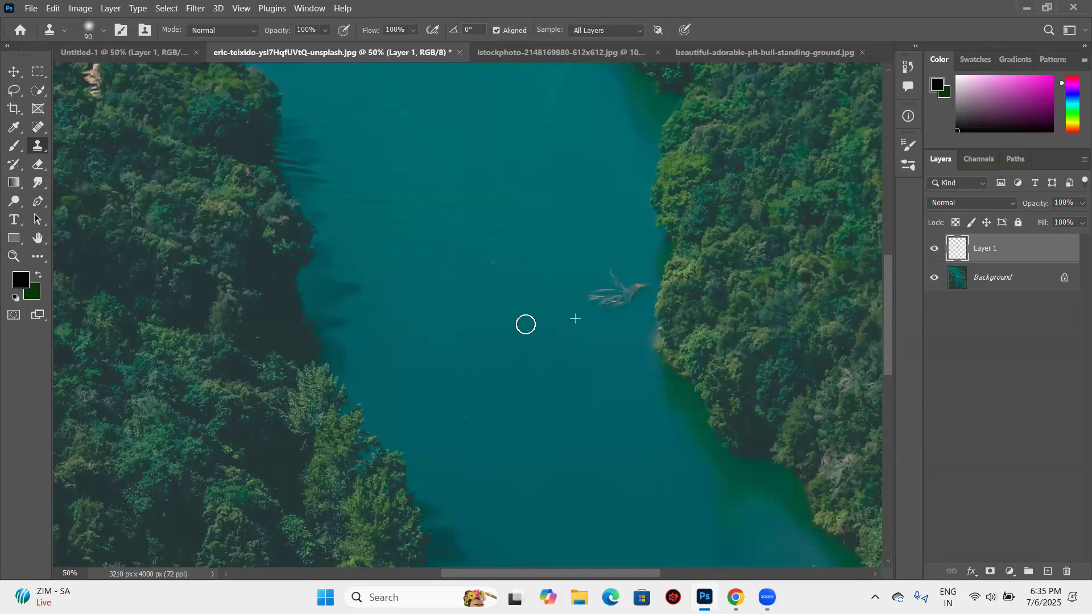
# - Clone the floating branches and shoreline trees onto the open water, undoing these extra strokes
pyautogui.moveTo(517, 253); pyautogui.dragTo(526, 248)
pyautogui.hotkey('ctrl', 'z')
pyautogui.hotkey('ctrl', 'z')
pyautogui.hotkey('ctrl', 'z')
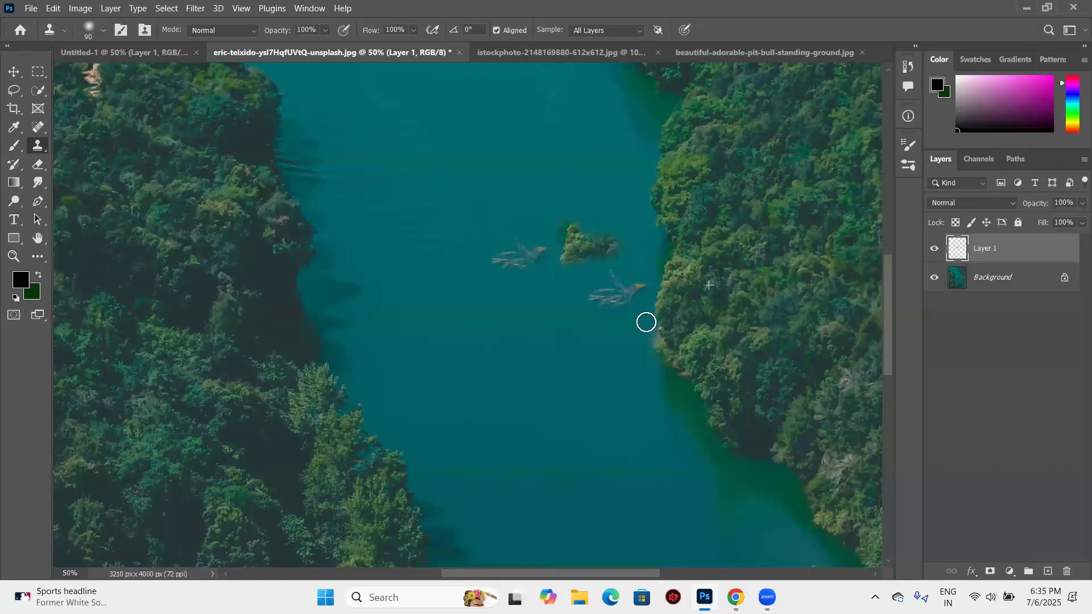
pyautogui.hotkey('ctrl', 'z')
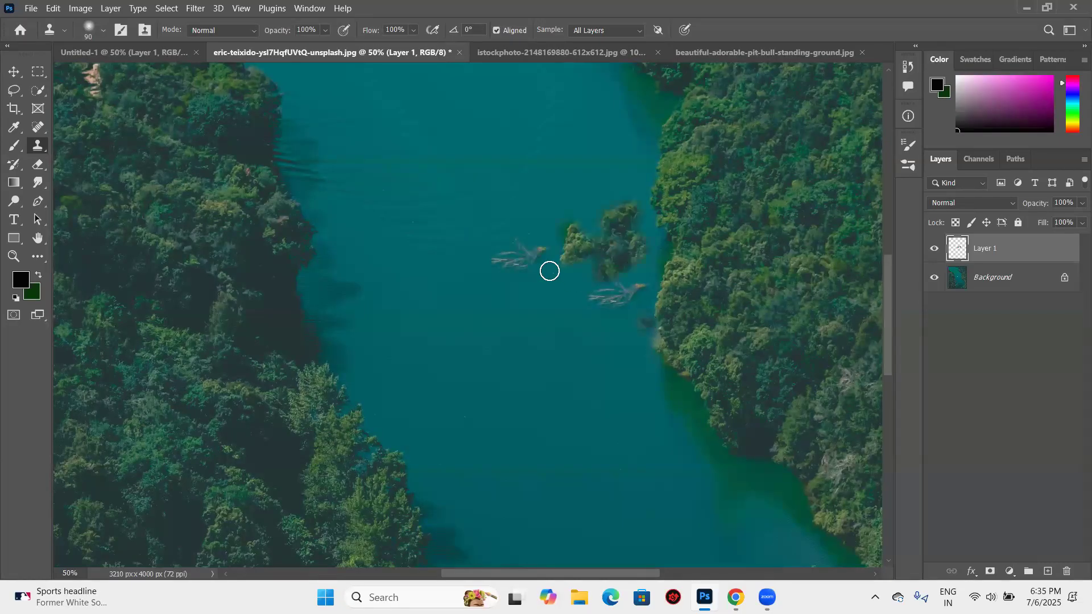
pyautogui.hotkey('ctrl', 'z')
pyautogui.hotkey('ctrl', 'z')
pyautogui.hotkey('ctrl', 'z')
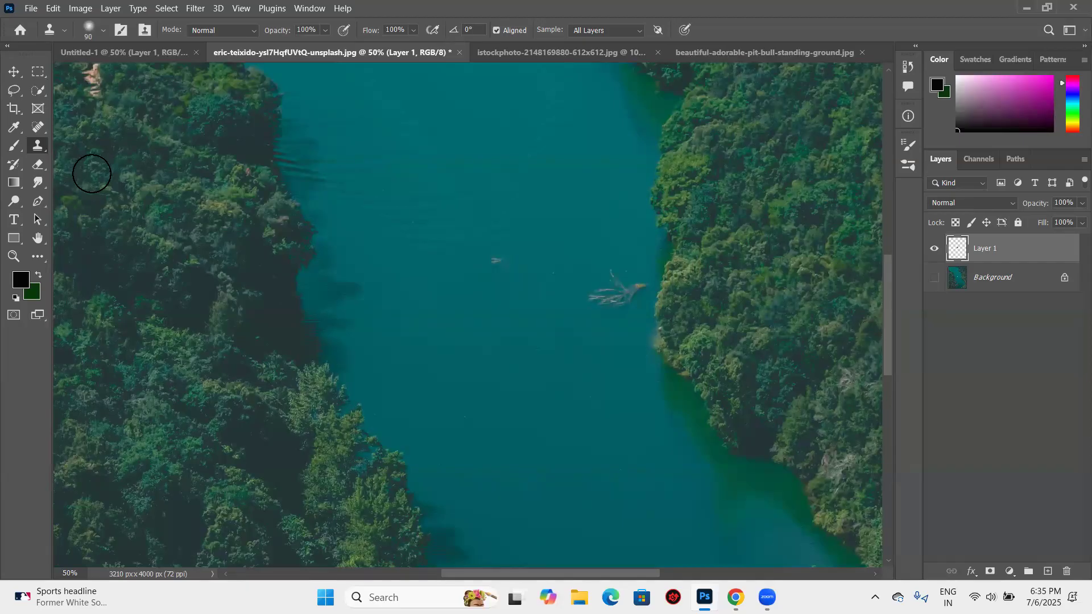
# - With the Background hidden, erase the right part of Layer 1's cloned water patch, raising the Eraser flow to 100%, and show the Background again
pyautogui.press('e')
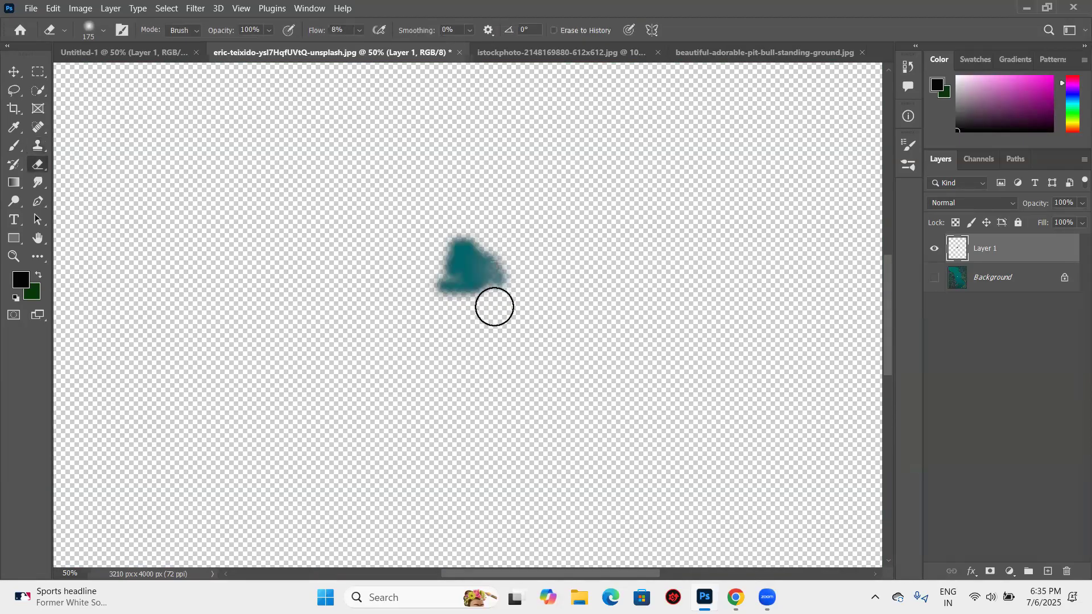
pyautogui.moveTo(520, 253); pyautogui.dragTo(483, 292)
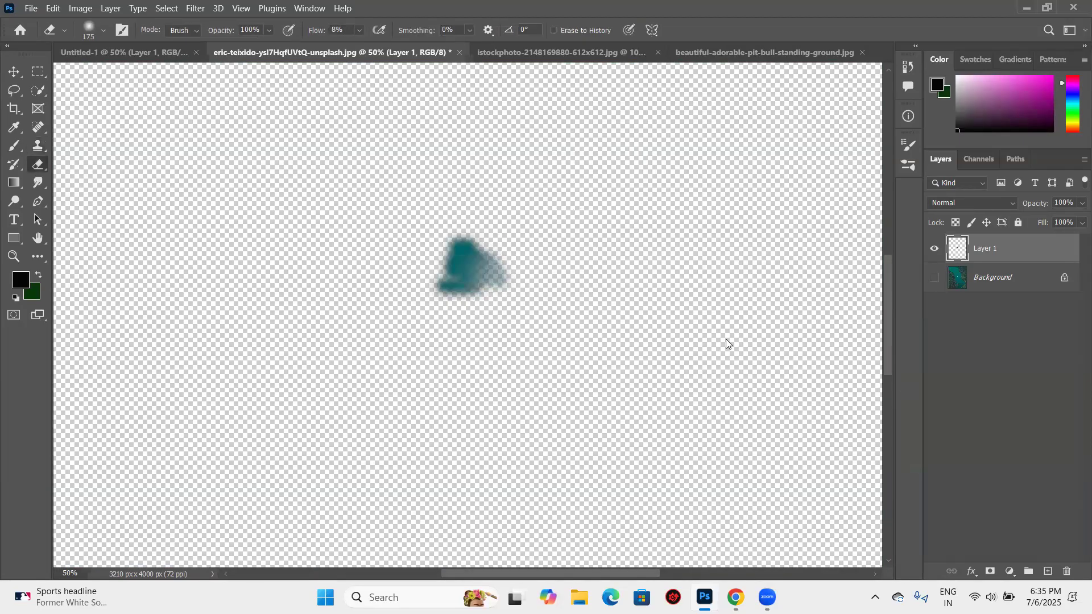
pyautogui.click(360, 31)
pyautogui.moveTo(358, 47); pyautogui.dragTo(438, 56)
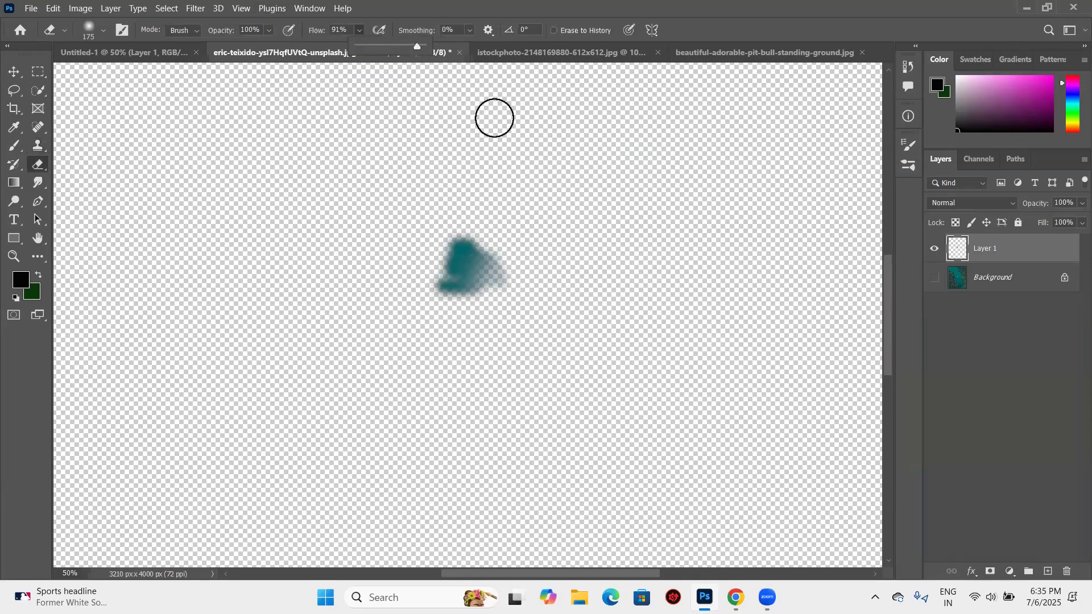
pyautogui.moveTo(502, 280); pyautogui.dragTo(500, 251)
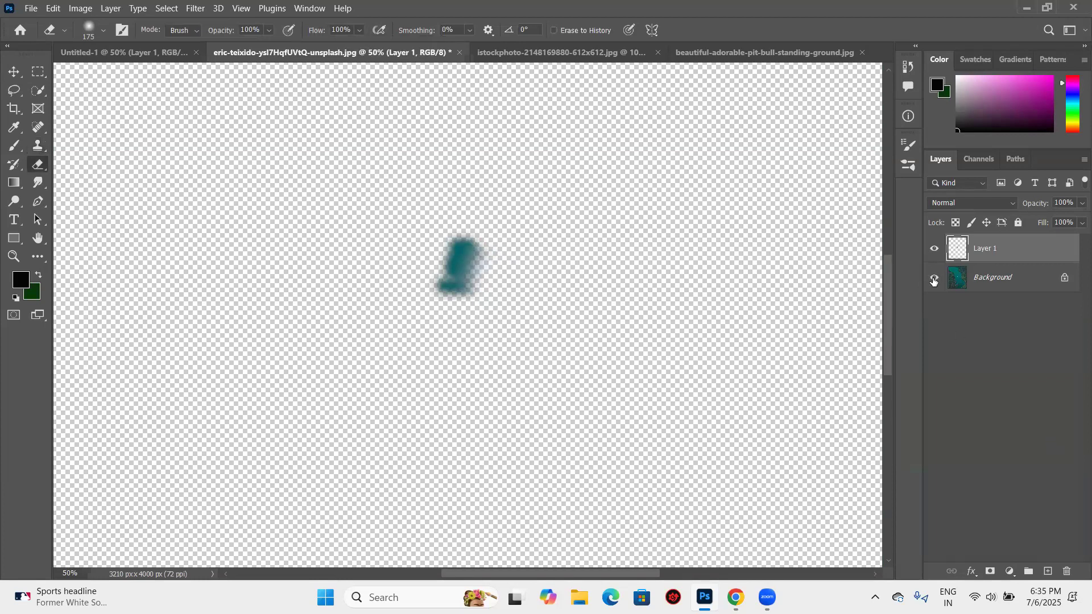
pyautogui.click(934, 278)
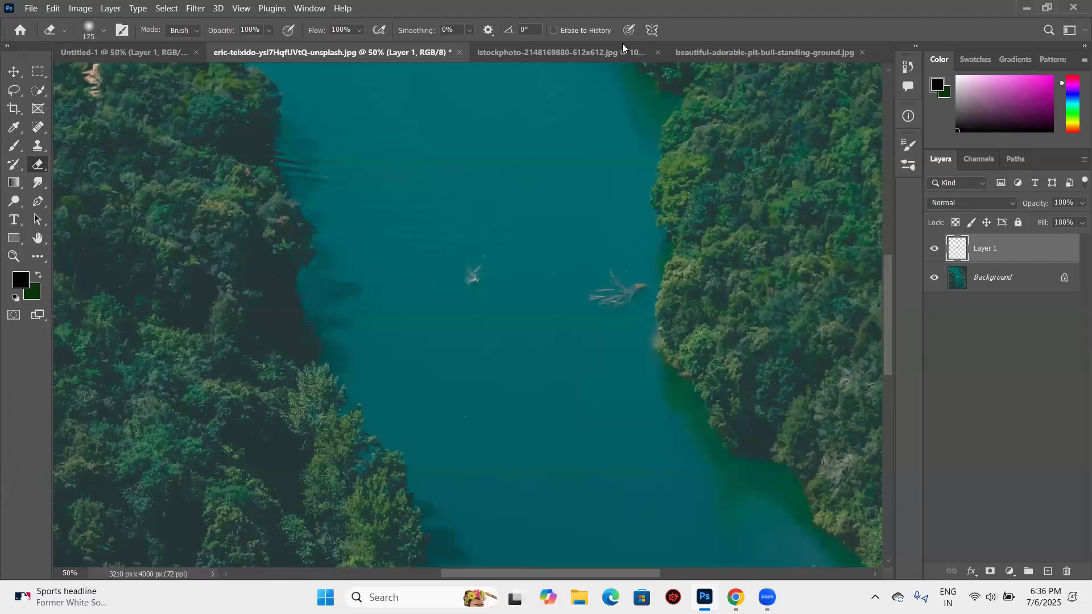
# - Set the Clone Stamp tool to sample from the Current Layer
pyautogui.press('s')
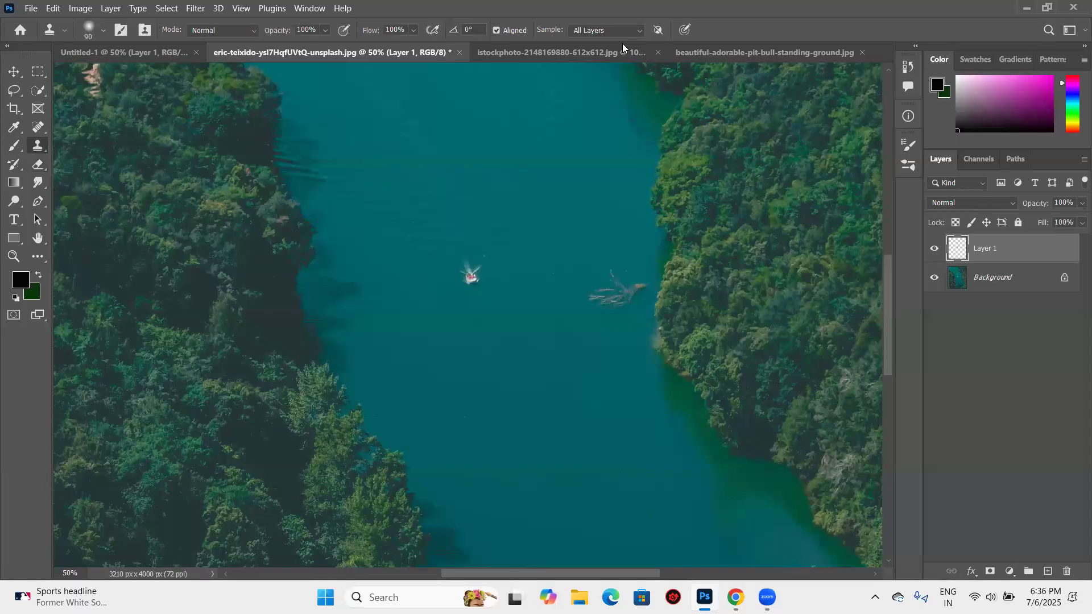
pyautogui.click(606, 31)
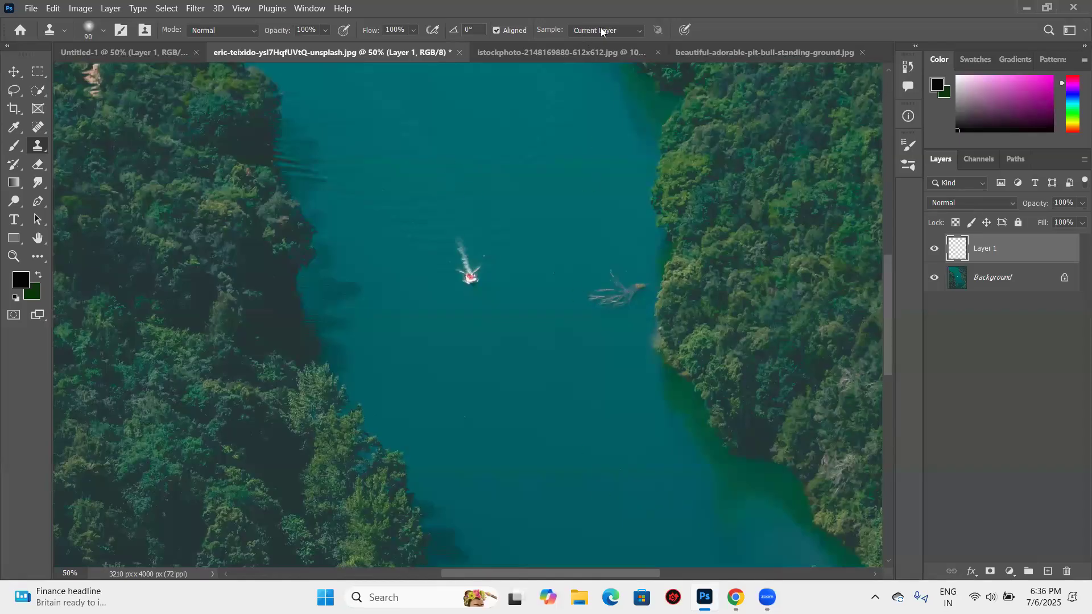
# - Set the Clone Stamp tool to sample from All Layers and undo the test clone stroke
pyautogui.scroll(-2, 587, 31)
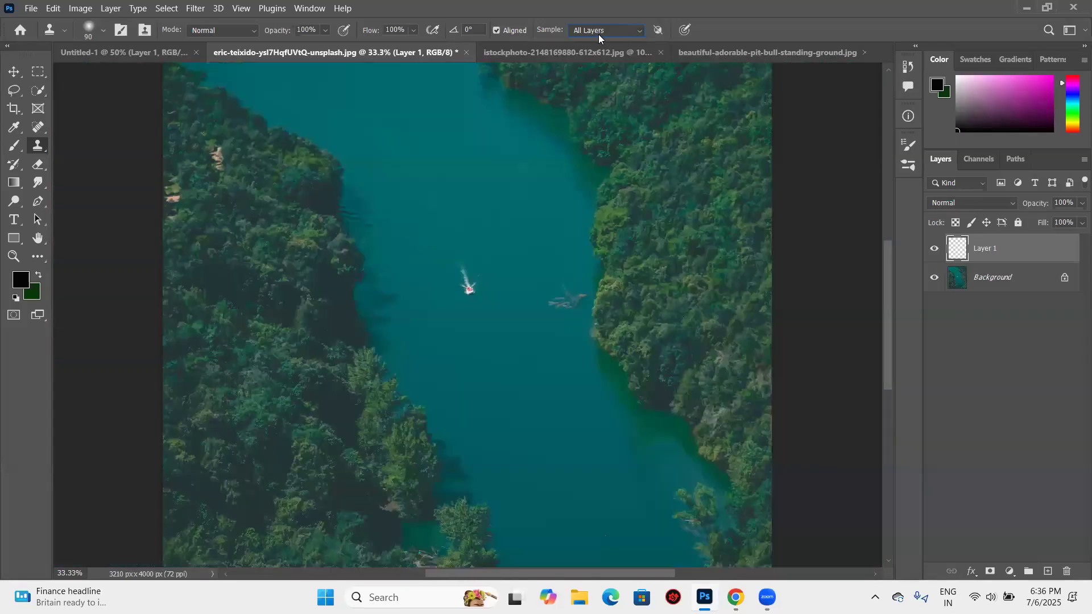
pyautogui.hotkey('ctrl', 'z')
pyautogui.click(610, 31)
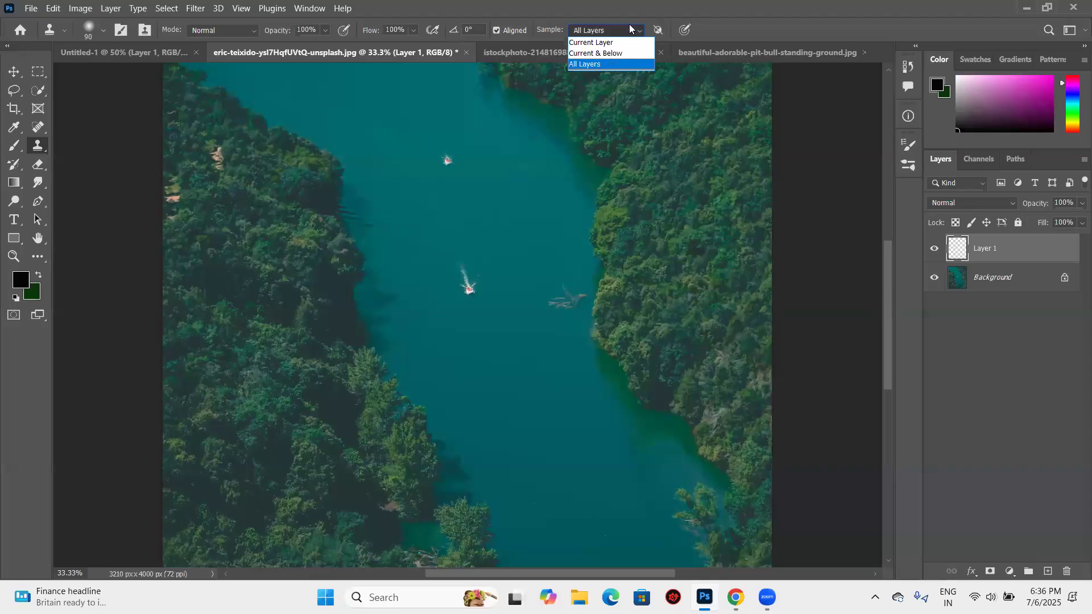
pyautogui.click(551, 51)
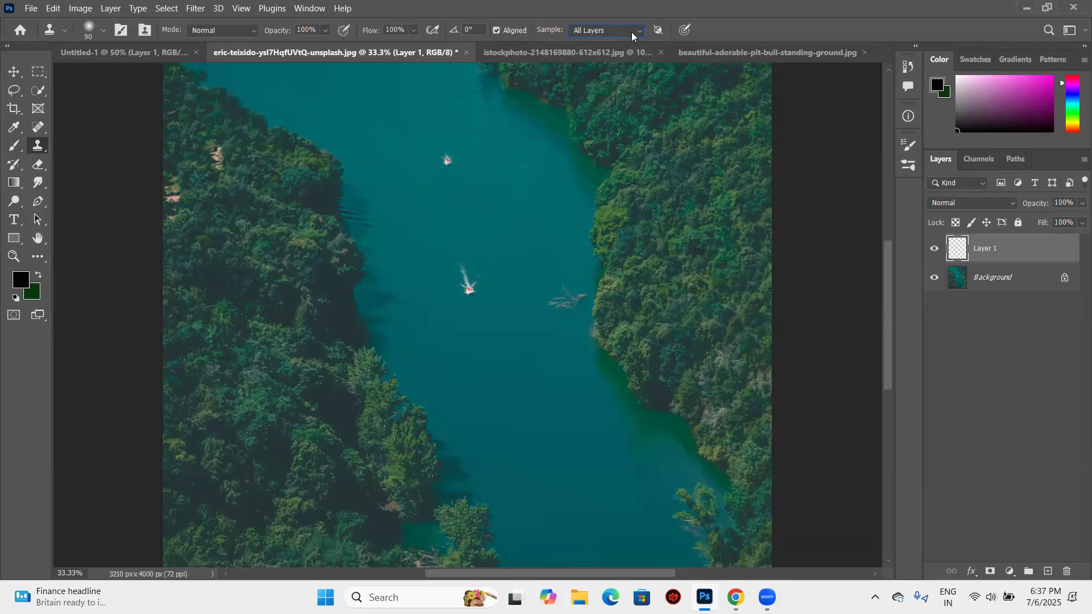
# - Replace Layer 1 with a new empty layer, then clone water over the boat and duplicate the floating branches farther up the river
pyautogui.moveTo(1021, 257); pyautogui.dragTo(1068, 574)
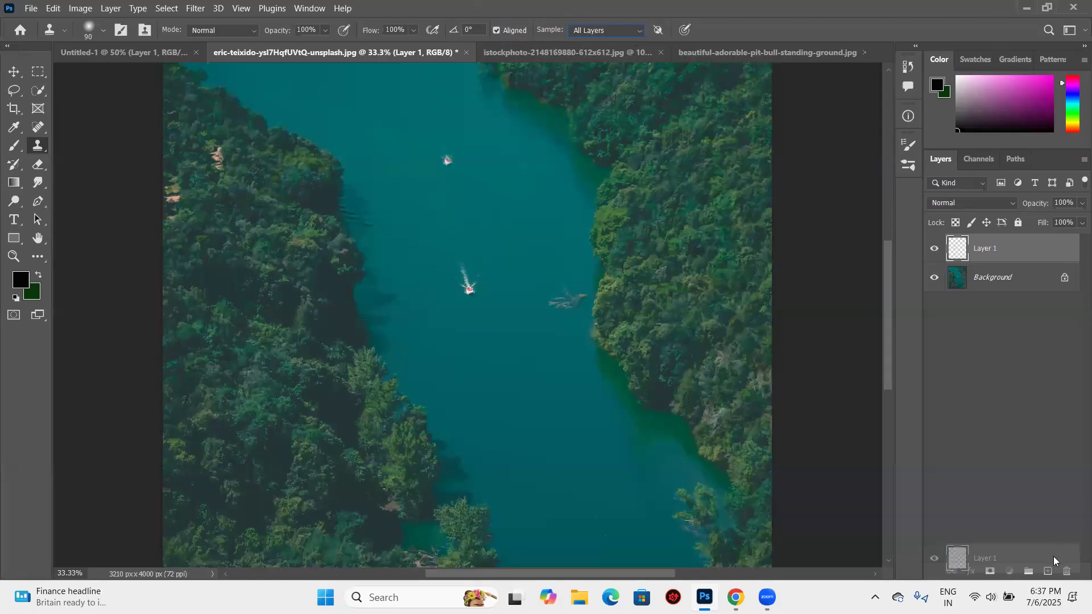
pyautogui.click(1052, 571)
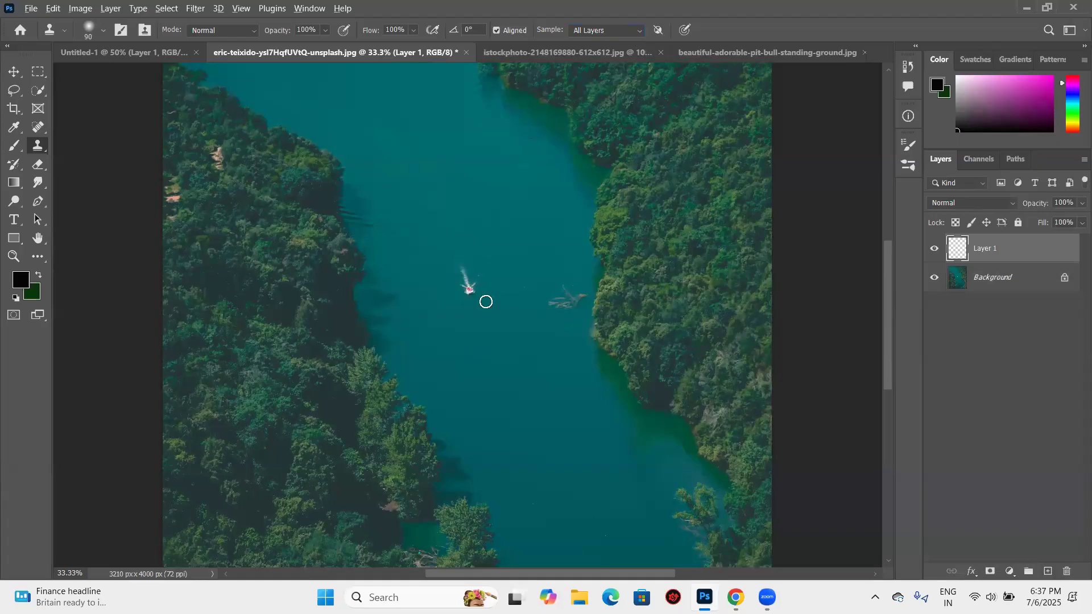
pyautogui.moveTo(464, 275); pyautogui.dragTo(468, 290)
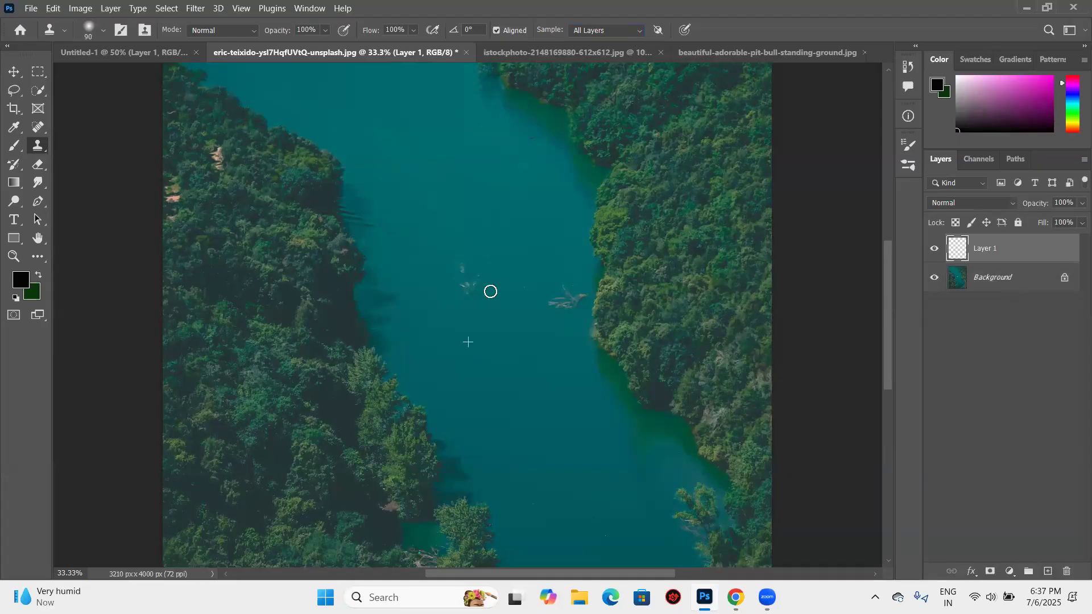
pyautogui.moveTo(473, 275); pyautogui.dragTo(487, 263)
pyautogui.moveTo(563, 254)
pyautogui.mouseDown()
pyautogui.moveTo(577, 247)
pyautogui.moveTo(562, 268)
pyautogui.mouseUp()
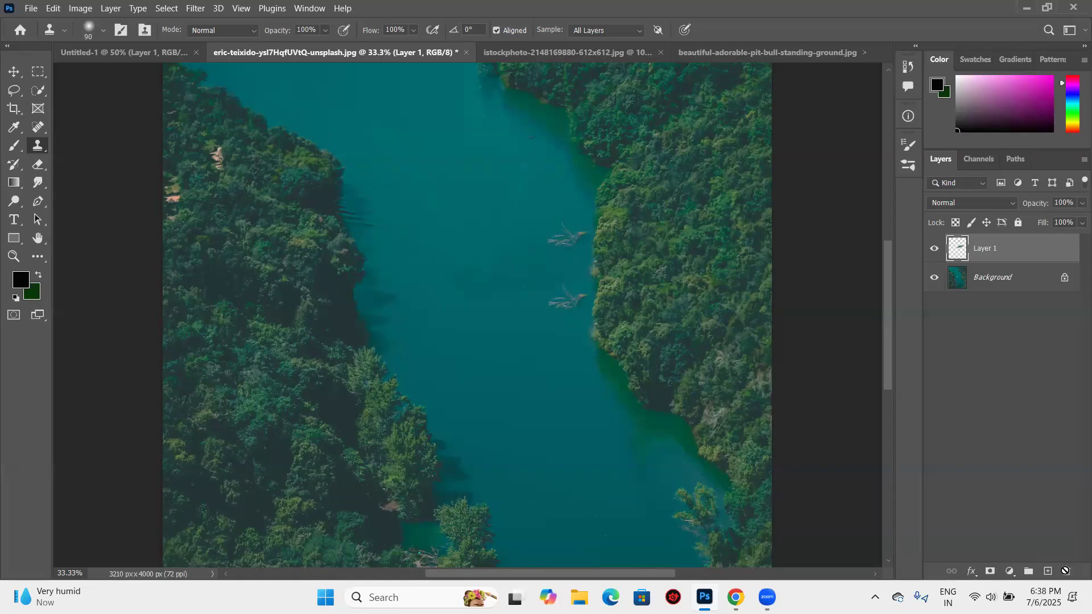
# - Replace the cloned layer with an empty one, try cloning over the boat and onto open water with Aligned off, and undo the strokes
pyautogui.press('Delete')
pyautogui.click(1050, 575)
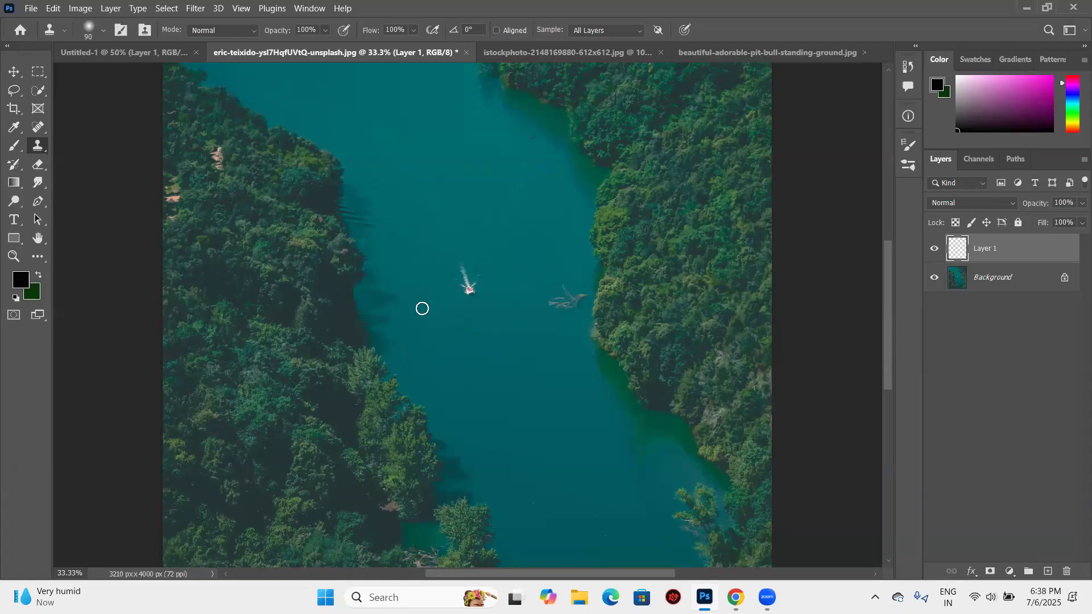
pyautogui.click(662, 302)
pyautogui.moveTo(464, 281); pyautogui.dragTo(483, 278)
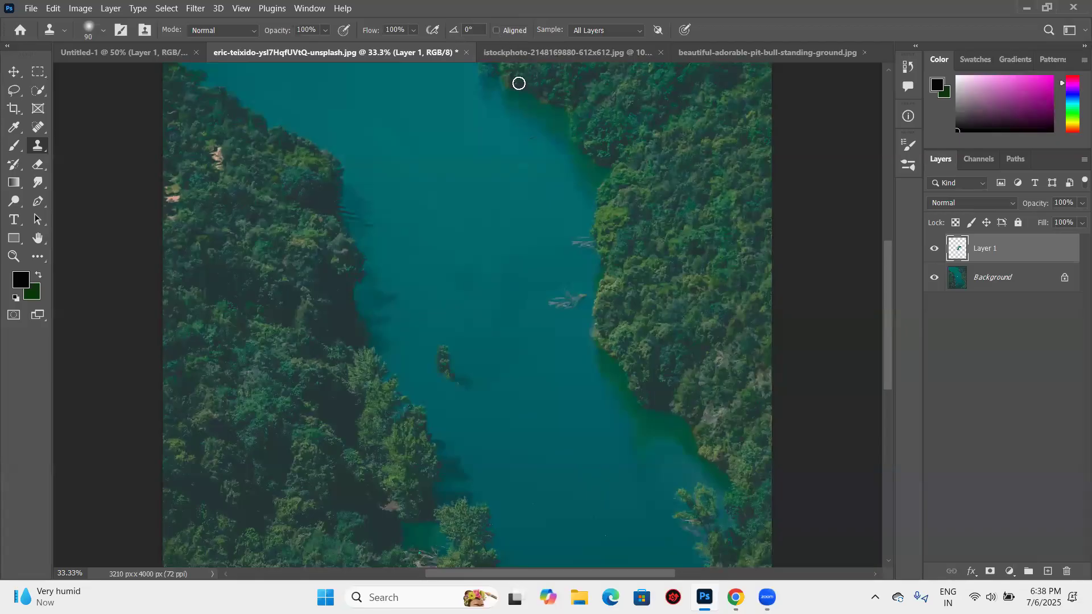
pyautogui.hotkey('ctrl', 'z')
pyautogui.hotkey('ctrl', '-')
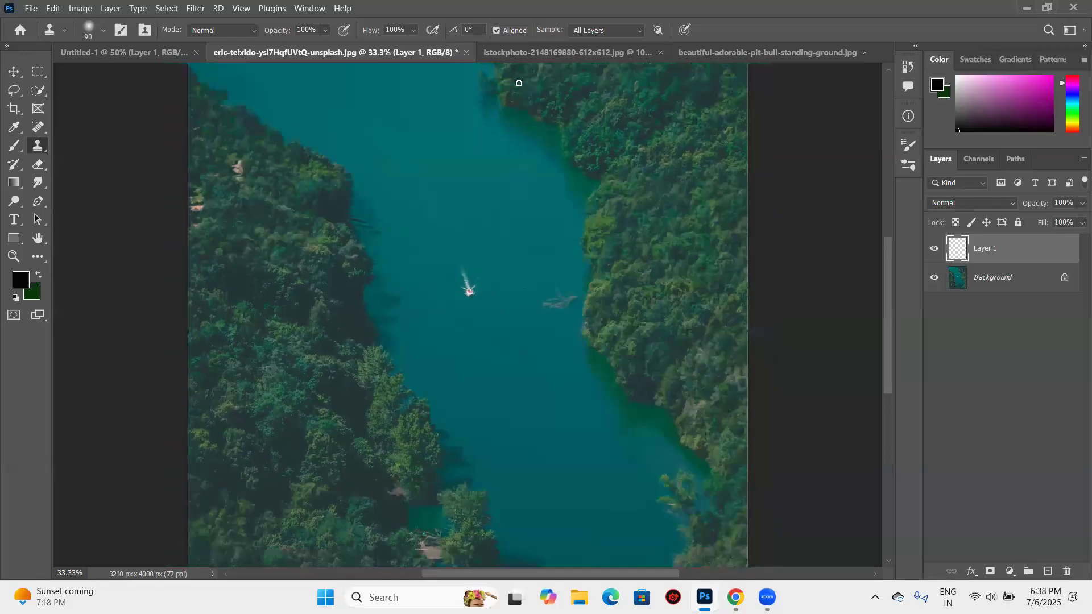
pyautogui.hotkey('ctrl', '-')
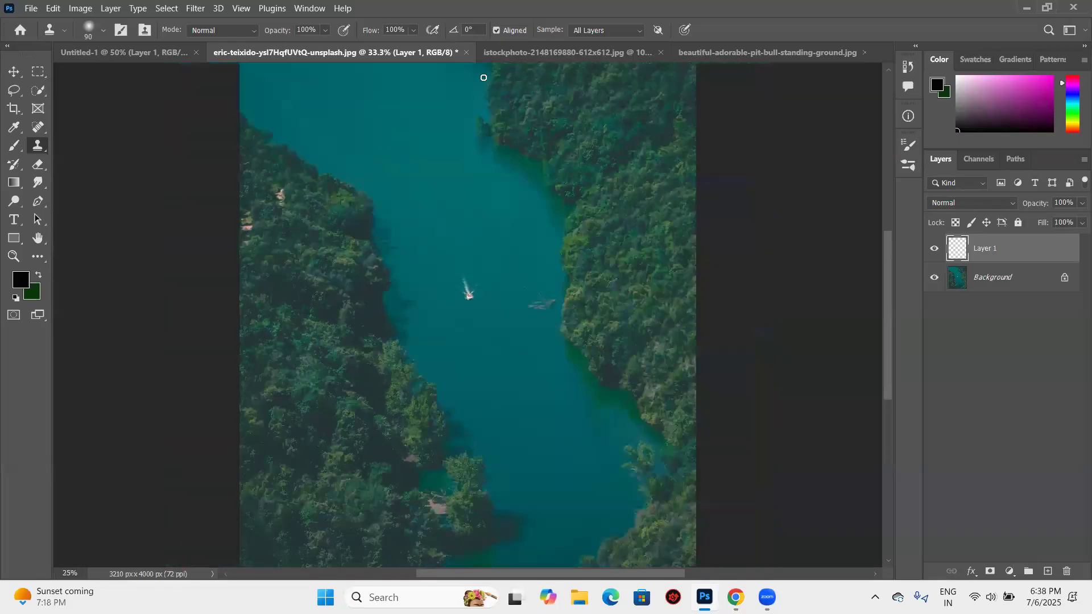
pyautogui.hotkey('ctrl', '-')
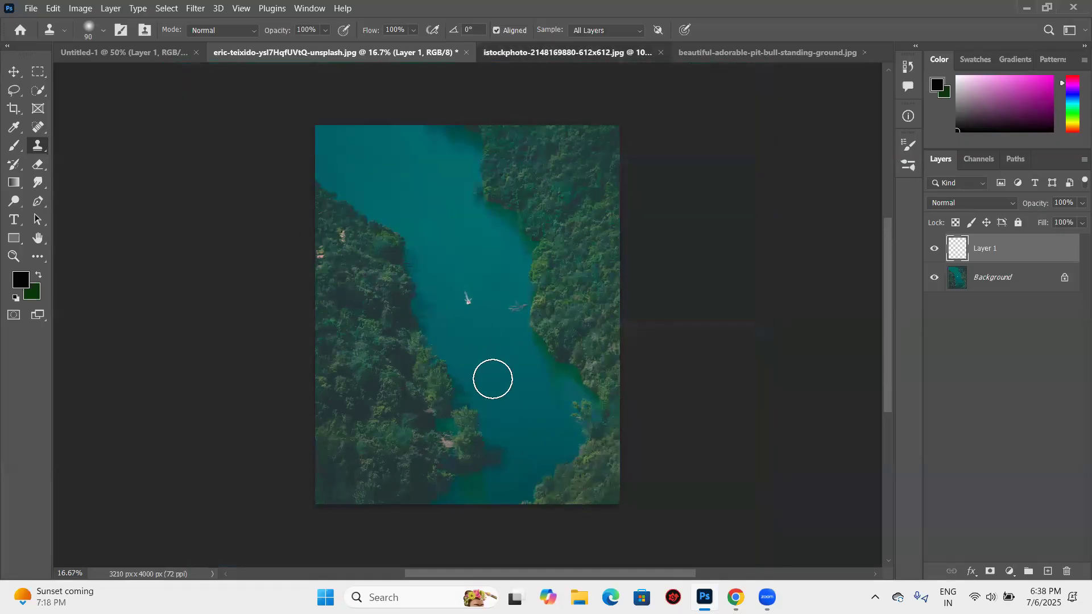
pyautogui.hotkey('ctrl', 'Tab')
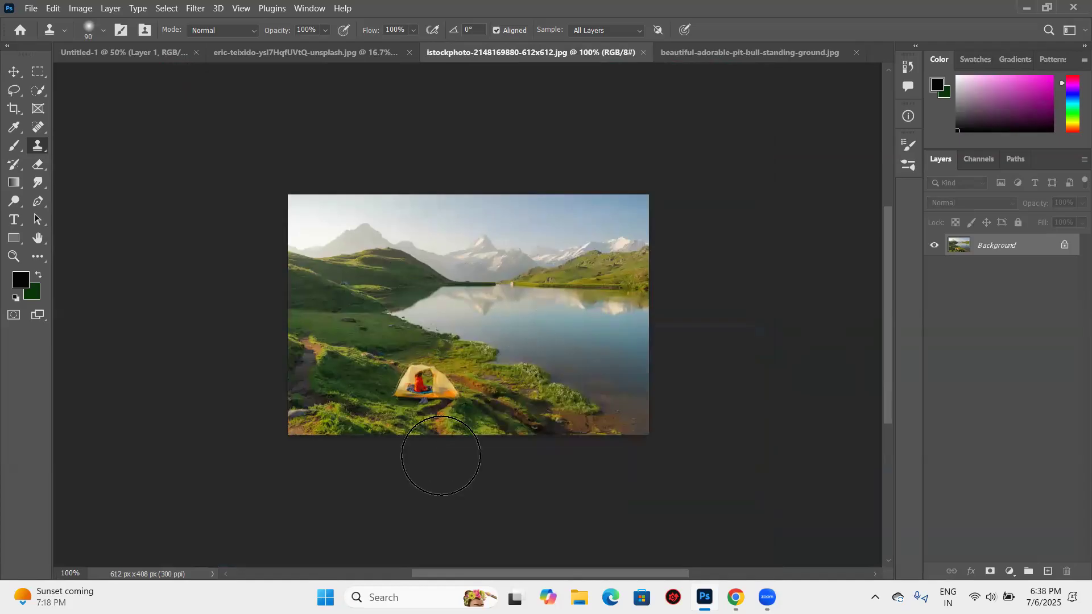
pyautogui.hotkey('ctrl', '+')
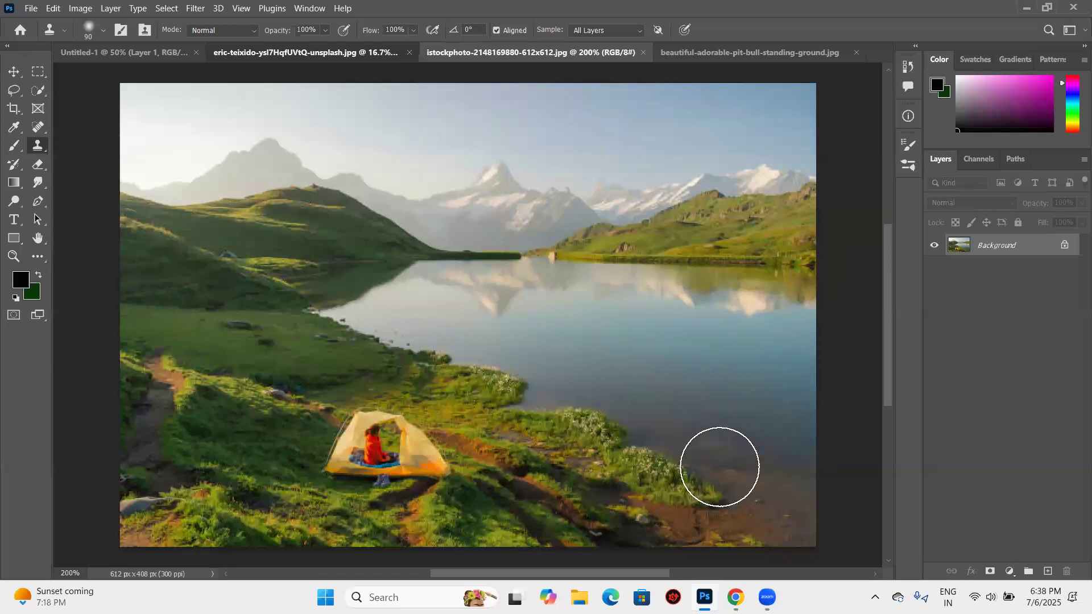
pyautogui.hotkey('ctrl', 'shift', 'Tab')
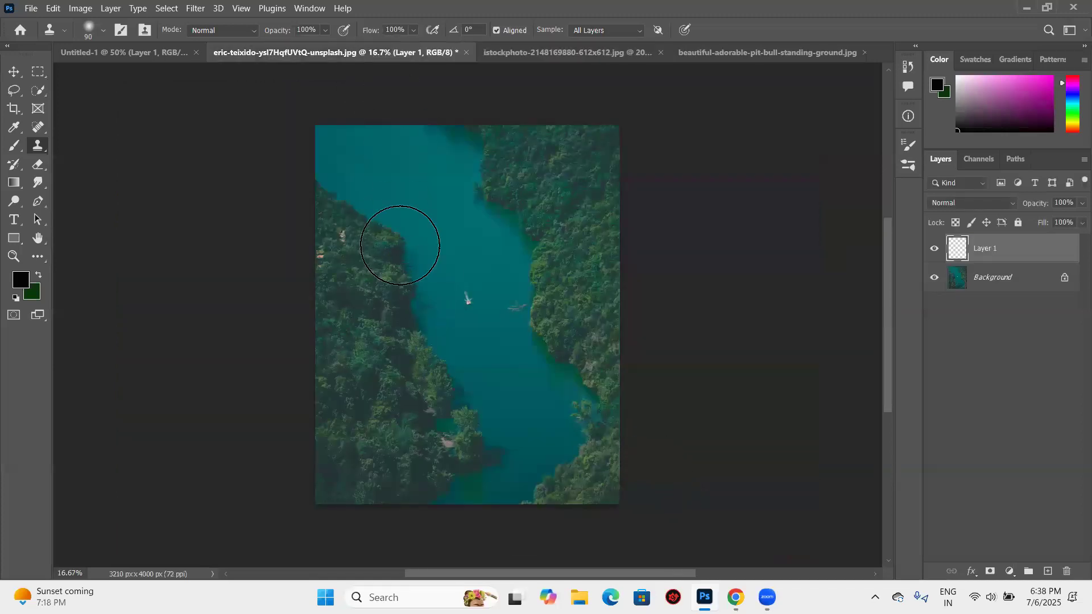
pyautogui.hotkey('ctrl', 'Tab')
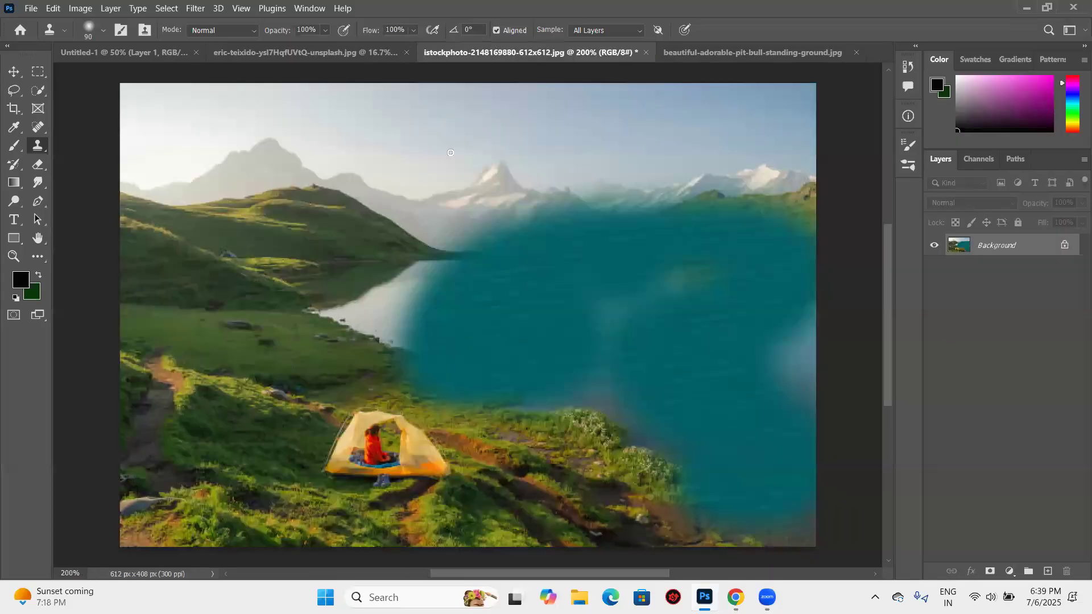
# - Return to the river photo and close it without saving its changes
pyautogui.click(398, 55)
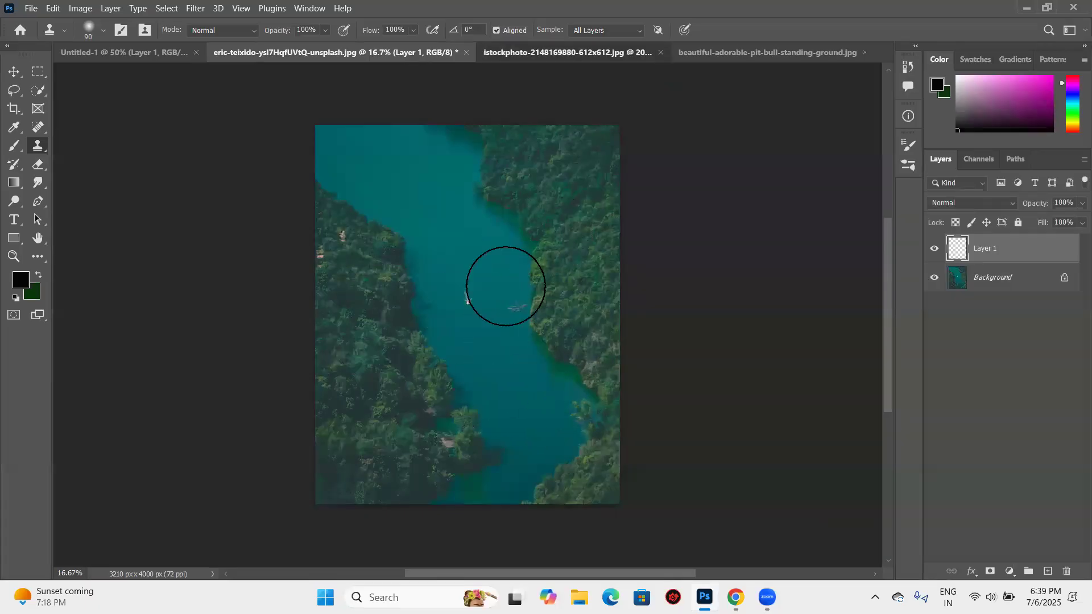
pyautogui.hotkey('ctrl', 'Tab')
pyautogui.hotkey('ctrl', 'q')
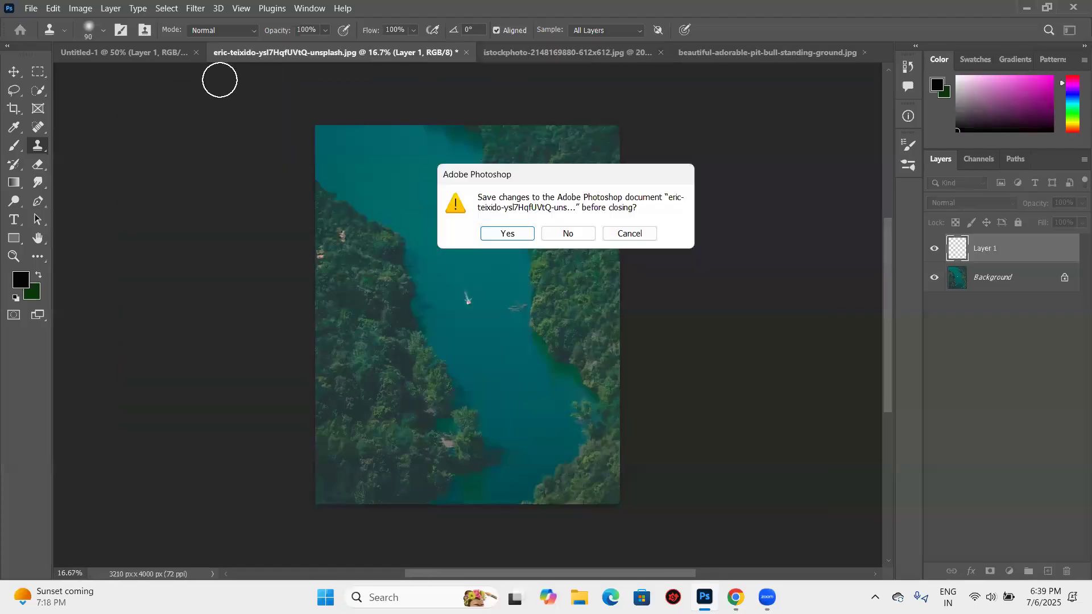
pyautogui.press('n')
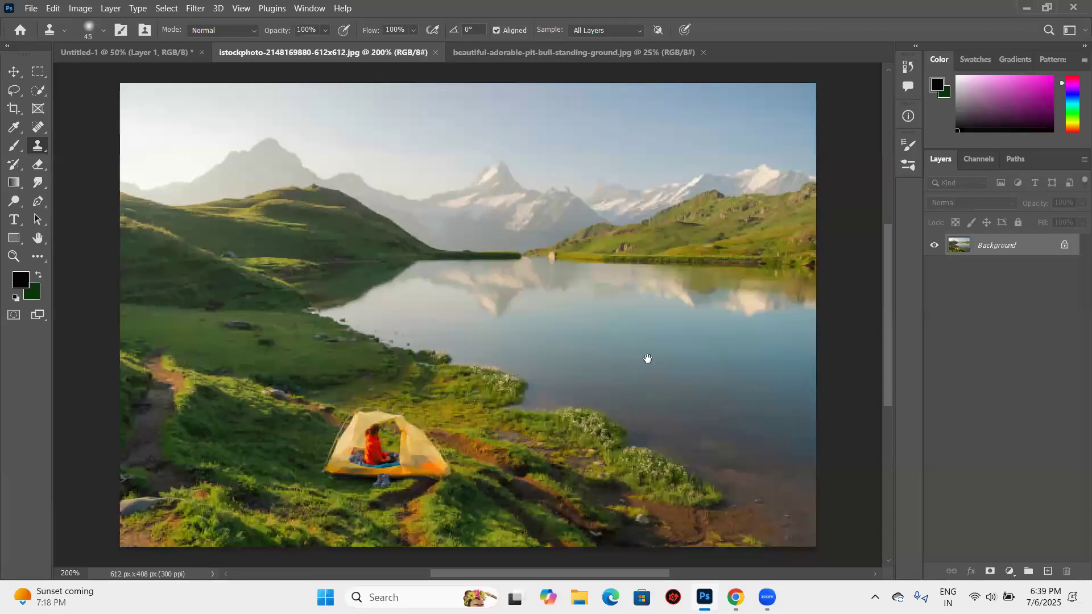
# - Reduce the Clone Stamp brush size to 40 and try cloning nearby grass over the left side of the tent and the seated person
pyautogui.press('[')
pyautogui.hscroll(-3, 473, 469)
pyautogui.hscroll(1, 494, 408)
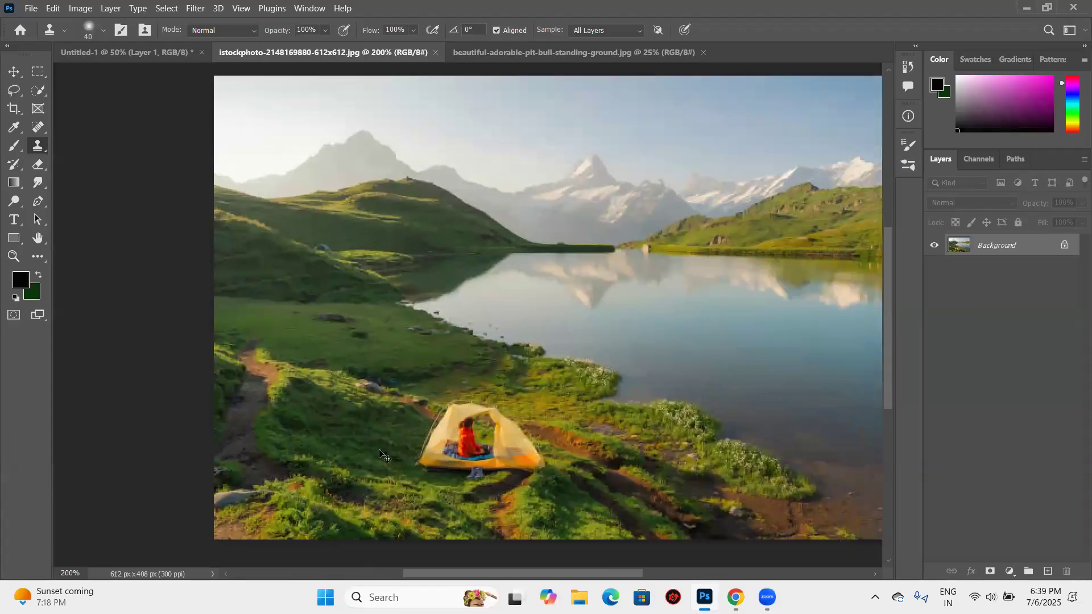
pyautogui.hotkey('ctrl', '+')
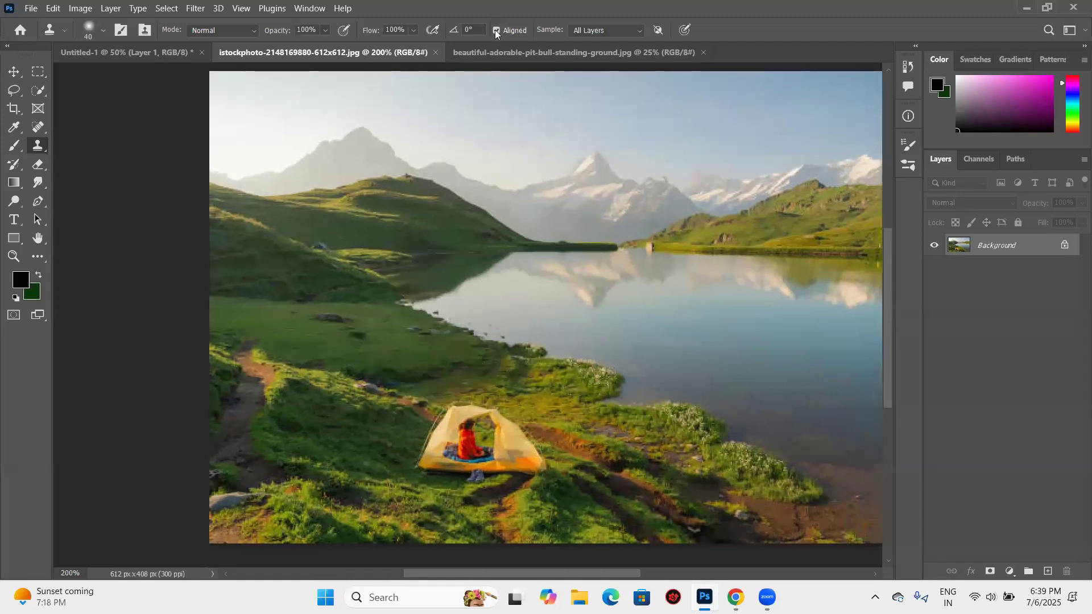
pyautogui.hotkey('ctrl', '+')
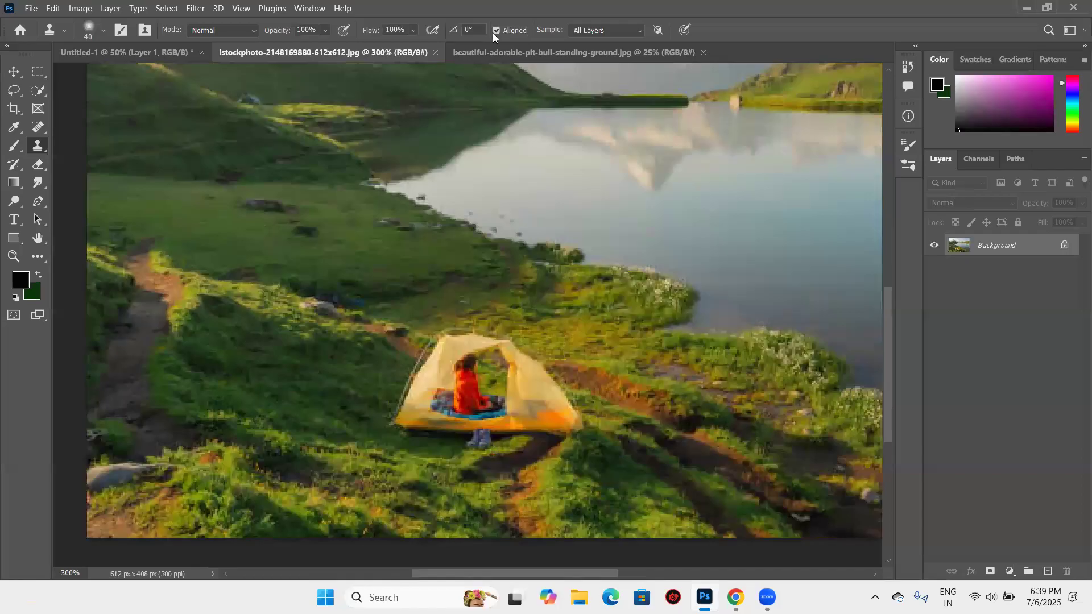
pyautogui.scroll(-2, 304, 318)
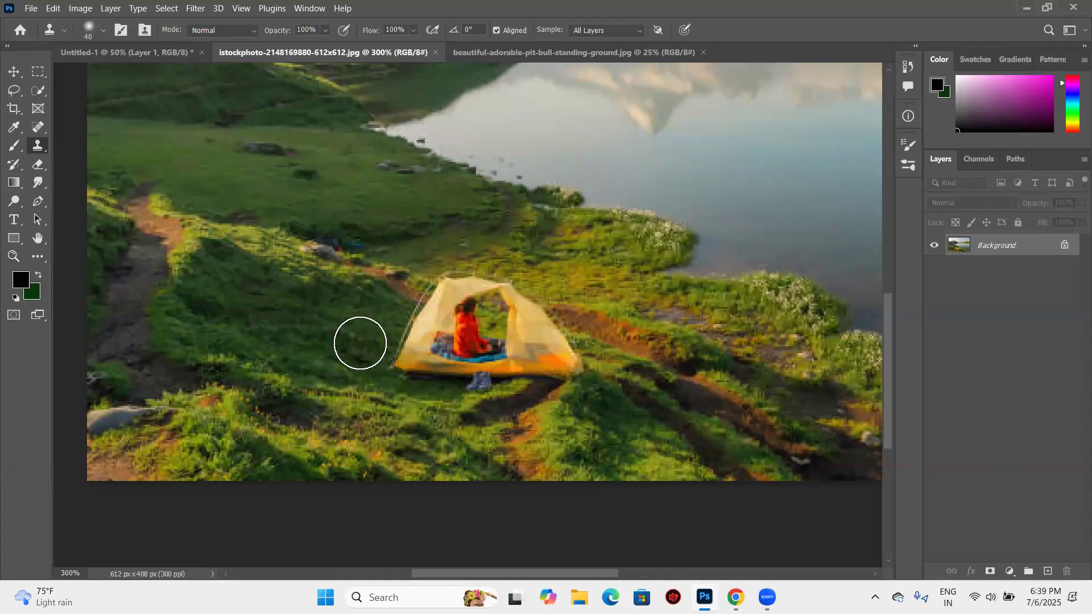
pyautogui.keyDown('alt'); pyautogui.click(370, 347); pyautogui.keyUp('alt')
pyautogui.moveTo(387, 348)
pyautogui.mouseDown()
pyautogui.moveTo(407, 359)
pyautogui.moveTo(401, 342)
pyautogui.moveTo(461, 268)
pyautogui.moveTo(499, 274)
pyautogui.moveTo(419, 287)
pyautogui.mouseUp()
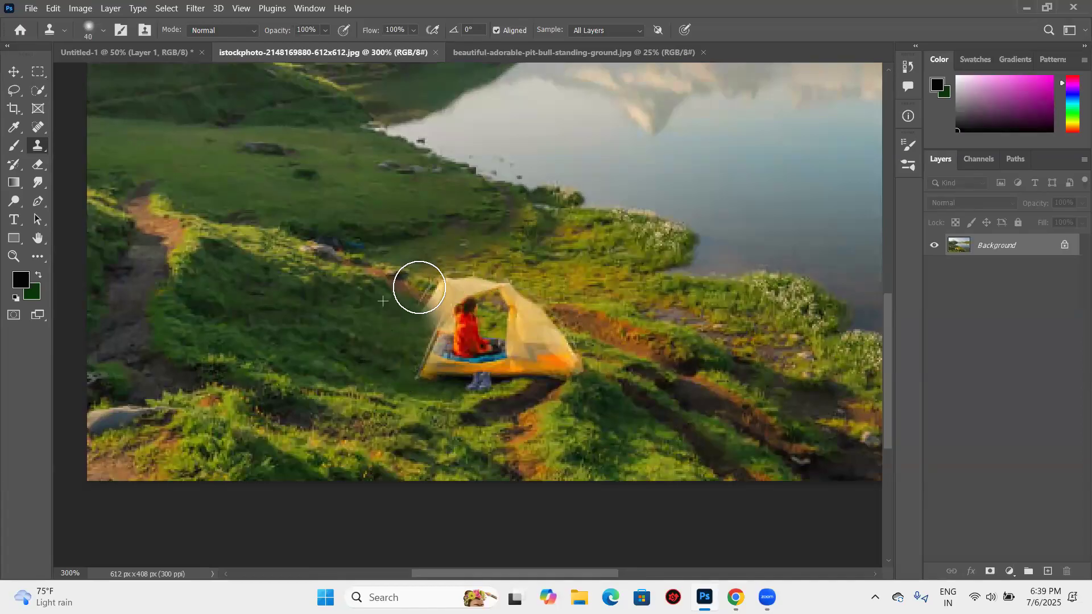
pyautogui.hotkey('ctrl', 'z')
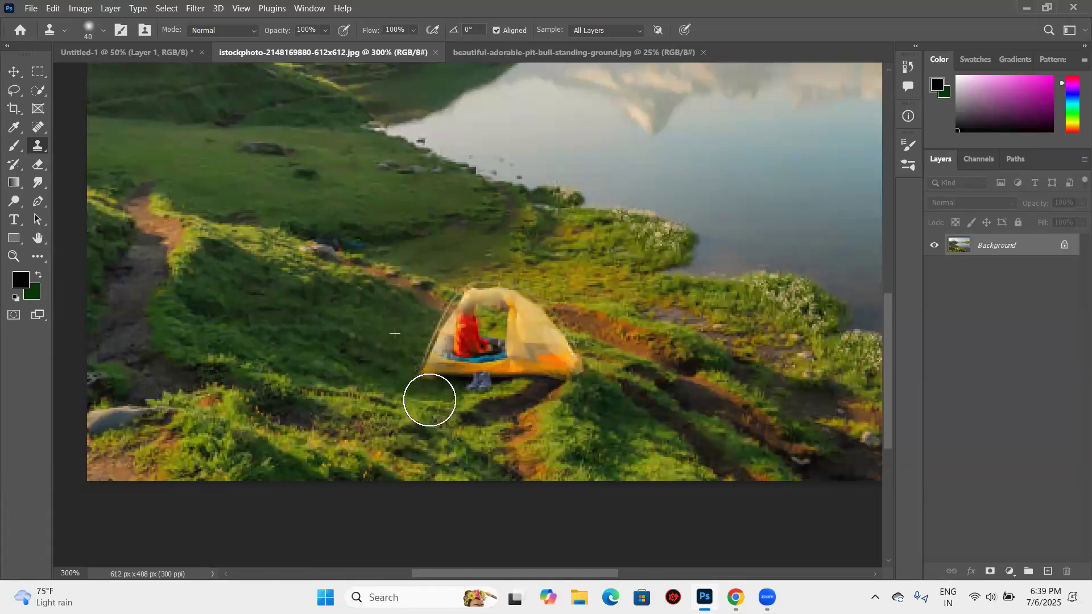
pyautogui.moveTo(429, 402)
pyautogui.mouseDown()
pyautogui.moveTo(449, 371)
pyautogui.moveTo(435, 339)
pyautogui.moveTo(445, 331)
pyautogui.moveTo(427, 341)
pyautogui.moveTo(470, 307)
pyautogui.moveTo(435, 303)
pyautogui.moveTo(431, 329)
pyautogui.mouseUp()
pyautogui.moveTo(512, 307); pyautogui.dragTo(493, 345)
# - Undo all the clone strokes made over the tent on the Background
pyautogui.hotkey('ctrl', 'z')
pyautogui.hotkey('ctrl', 'z')
pyautogui.hotkey('ctrl', 'z')
pyautogui.hotkey('ctrl', 'z')
pyautogui.hotkey('ctrl', 'z')
pyautogui.hotkey('ctrl', 'z')
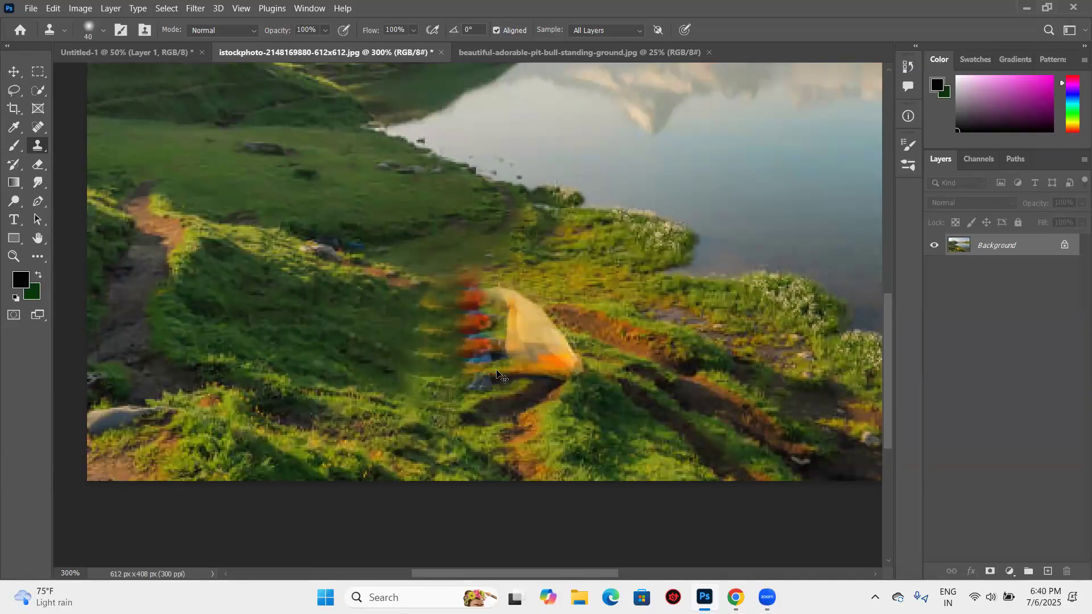
pyautogui.hotkey('ctrl', 'z')
pyautogui.hotkey('ctrl', 'z')
pyautogui.hotkey('ctrl', 'z')
pyautogui.hotkey('ctrl', 'z')
pyautogui.hotkey('ctrl', 'z')
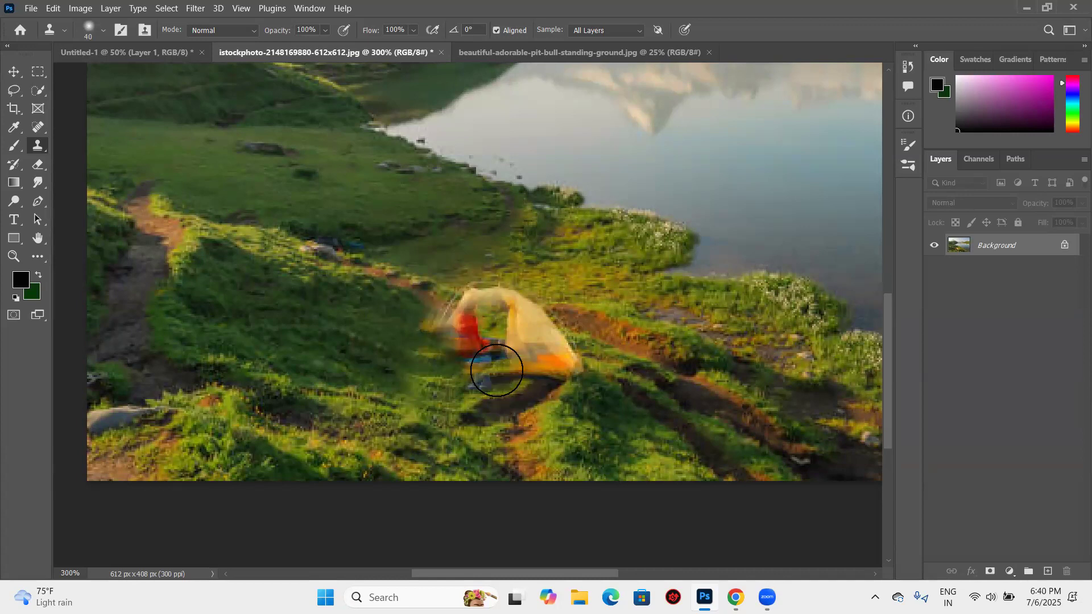
pyautogui.hotkey('ctrl', 'z')
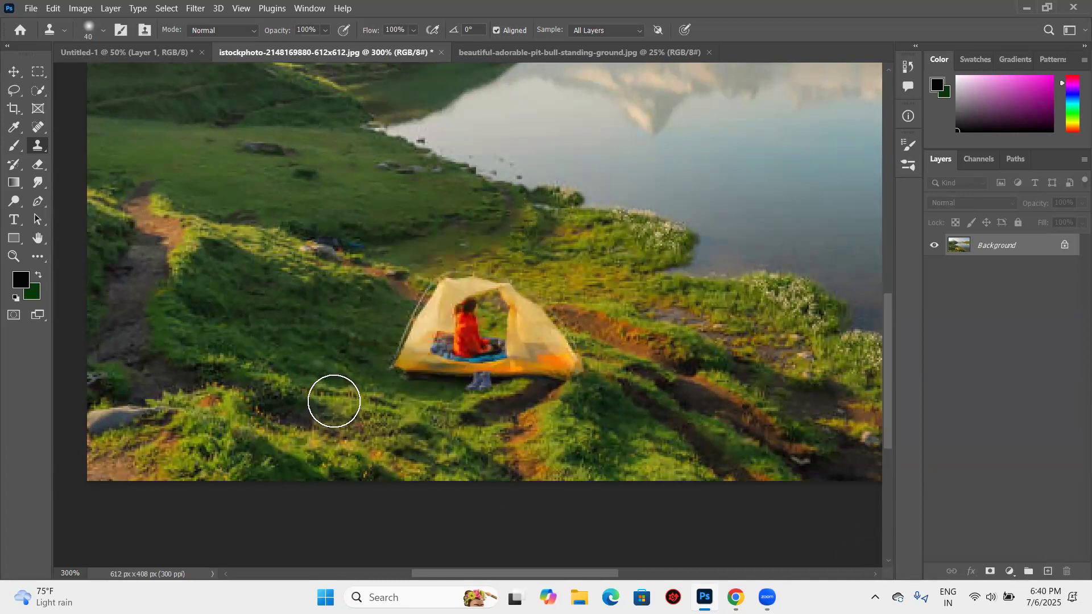
# - Create a new layer above the Background, reduce the Clone Stamp brush size to 9 and clone grass over the tent's left edge
pyautogui.press('[')
pyautogui.press('[')
pyautogui.hotkey('ctrl', 'shift', 'alt', 'n')
pyautogui.press('[')
pyautogui.press('[')
pyautogui.press('[')
pyautogui.press('[')
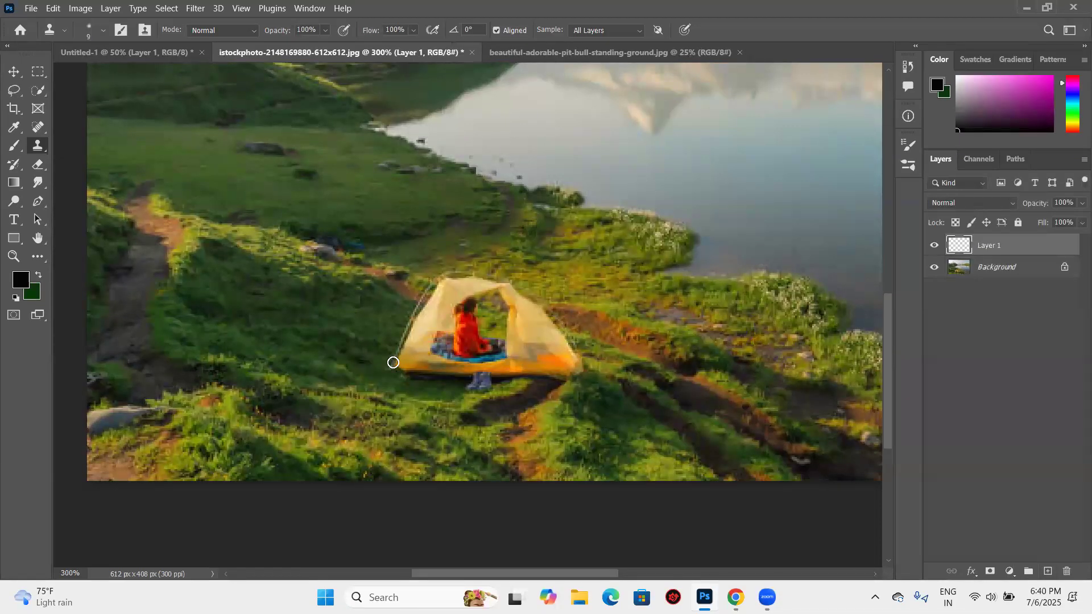
pyautogui.moveTo(391, 346)
pyautogui.mouseDown()
pyautogui.moveTo(423, 363)
pyautogui.moveTo(453, 347)
pyautogui.moveTo(427, 326)
pyautogui.moveTo(484, 284)
pyautogui.moveTo(408, 337)
pyautogui.moveTo(441, 356)
pyautogui.moveTo(391, 366)
pyautogui.moveTo(443, 374)
pyautogui.moveTo(456, 362)
pyautogui.moveTo(432, 370)
pyautogui.mouseUp()
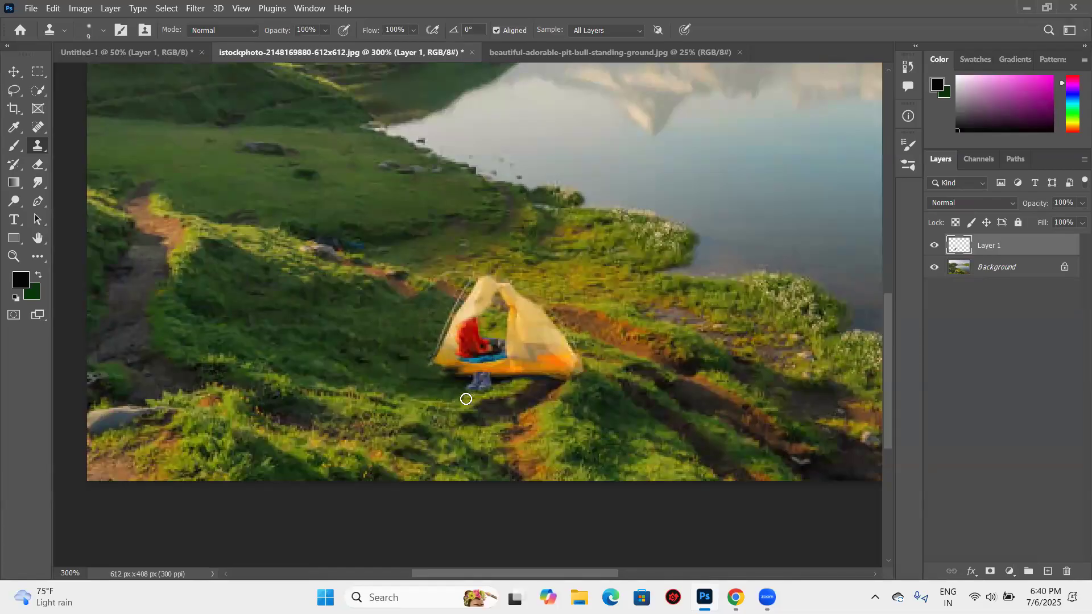
# - Enlarge the Clone Stamp brush size to 20 and clone grass over the seated person, the shoes and the middle of the tent
pyautogui.press(']')
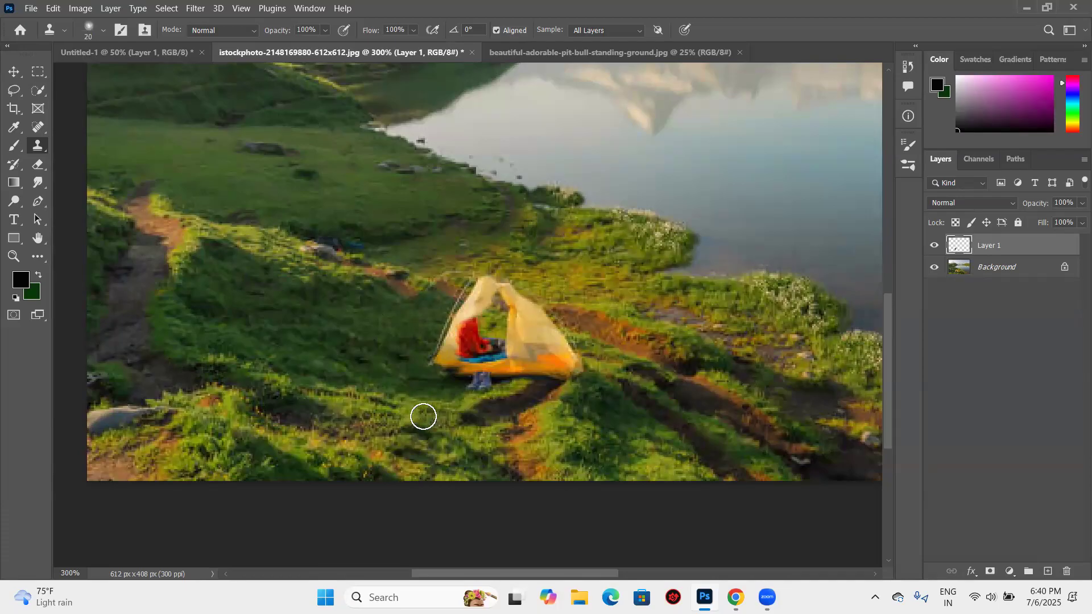
pyautogui.press('x')
pyautogui.keyDown('alt'); pyautogui.click(425, 413); pyautogui.keyUp('alt')
pyautogui.moveTo(487, 385)
pyautogui.mouseDown()
pyautogui.moveTo(466, 380)
pyautogui.moveTo(479, 361)
pyautogui.moveTo(449, 350)
pyautogui.moveTo(488, 293)
pyautogui.moveTo(468, 291)
pyautogui.moveTo(498, 281)
pyautogui.moveTo(497, 310)
pyautogui.moveTo(520, 316)
pyautogui.mouseUp()
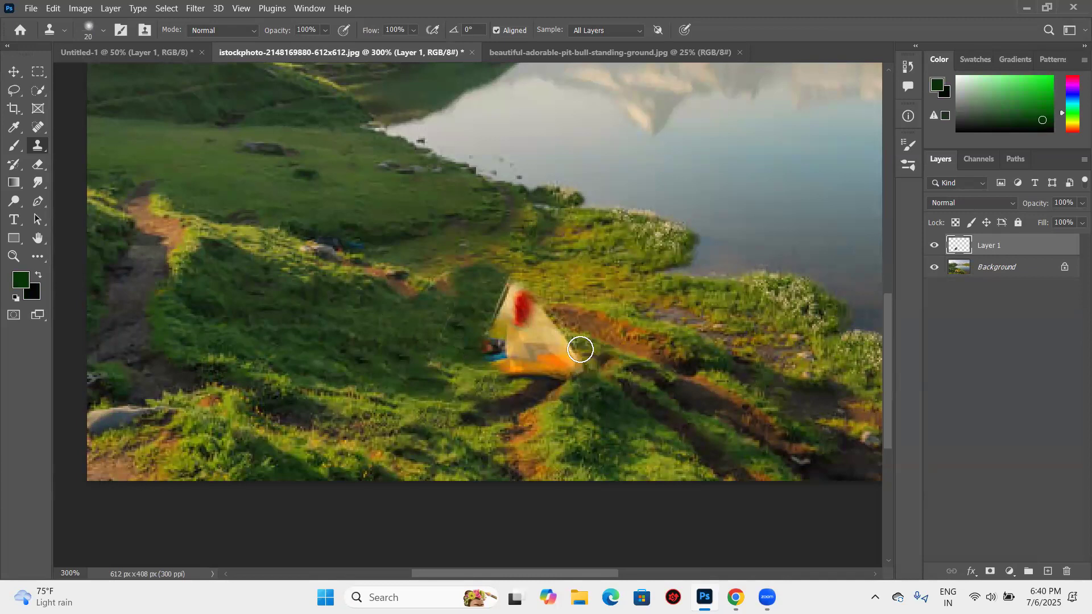
# - Sample the grass below the tent and clone it over the tent's right side and orange base
pyautogui.click(576, 431)
pyautogui.keyDown('alt'); pyautogui.click(576, 431); pyautogui.keyUp('alt')
pyautogui.moveTo(553, 351)
pyautogui.mouseDown()
pyautogui.moveTo(528, 359)
pyautogui.moveTo(540, 342)
pyautogui.moveTo(560, 373)
pyautogui.moveTo(575, 364)
pyautogui.moveTo(534, 334)
pyautogui.moveTo(505, 333)
pyautogui.moveTo(488, 353)
pyautogui.moveTo(523, 352)
pyautogui.moveTo(508, 359)
pyautogui.moveTo(456, 356)
pyautogui.mouseUp()
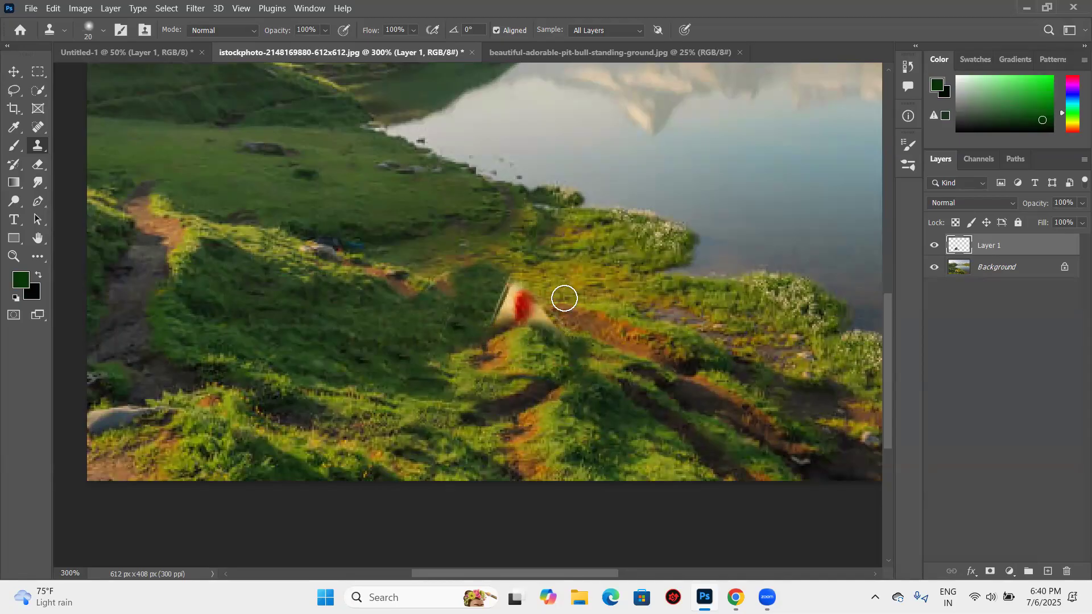
# - Clone nearby grass over the remaining top of the tent and the red patch on Layer 1
pyautogui.keyDown('alt'); pyautogui.click(556, 284); pyautogui.keyUp('alt')
pyautogui.click(525, 298)
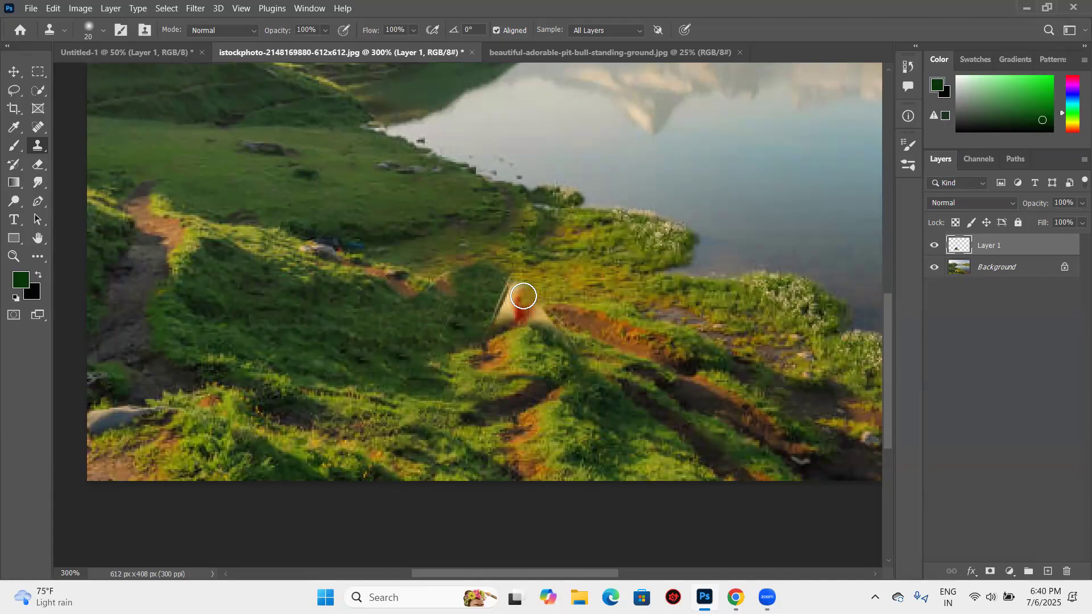
pyautogui.click(503, 322)
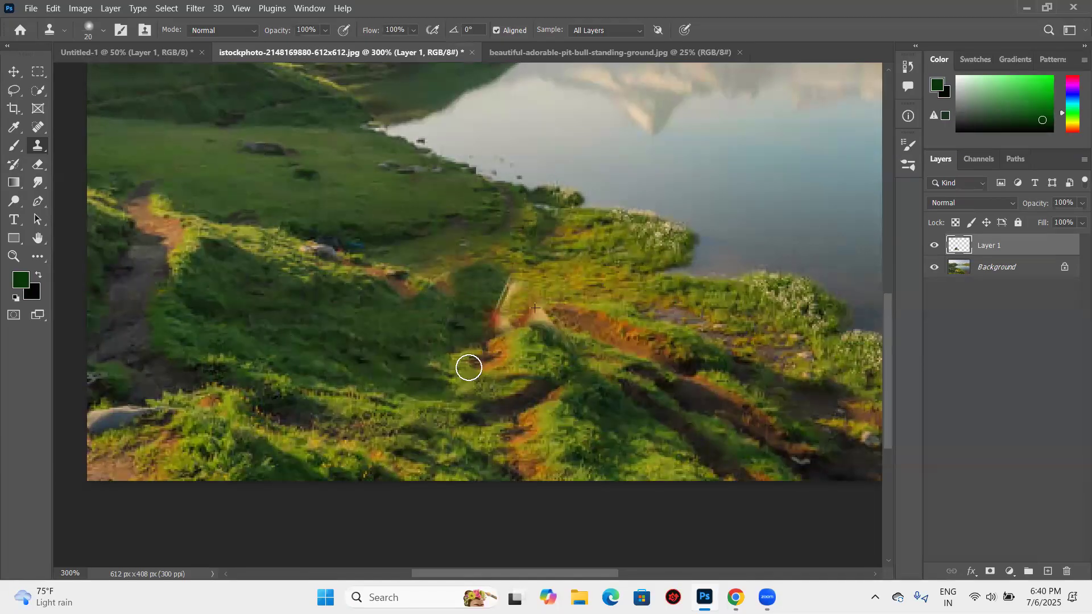
pyautogui.hotkey('ctrl', 'z')
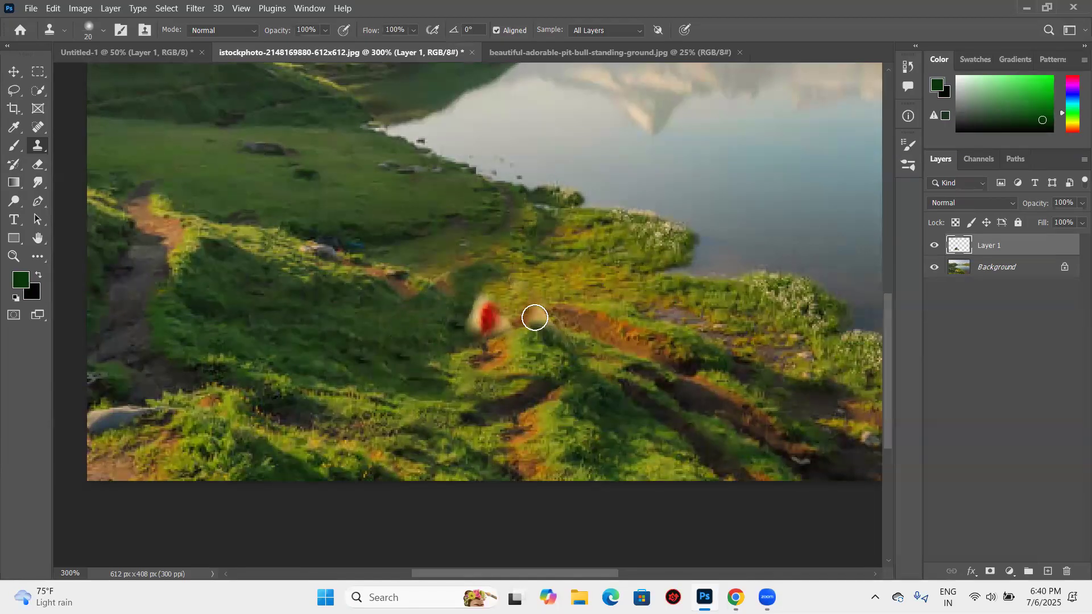
pyautogui.keyDown('alt'); pyautogui.click(462, 322); pyautogui.keyUp('alt')
pyautogui.moveTo(536, 325); pyautogui.dragTo(551, 305)
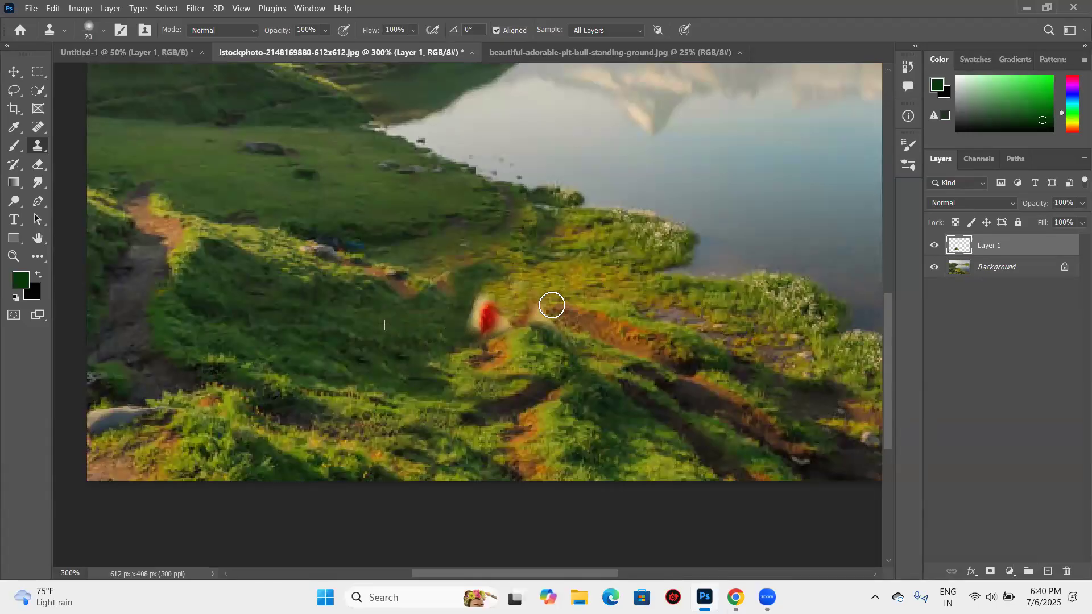
pyautogui.moveTo(485, 320); pyautogui.dragTo(566, 325)
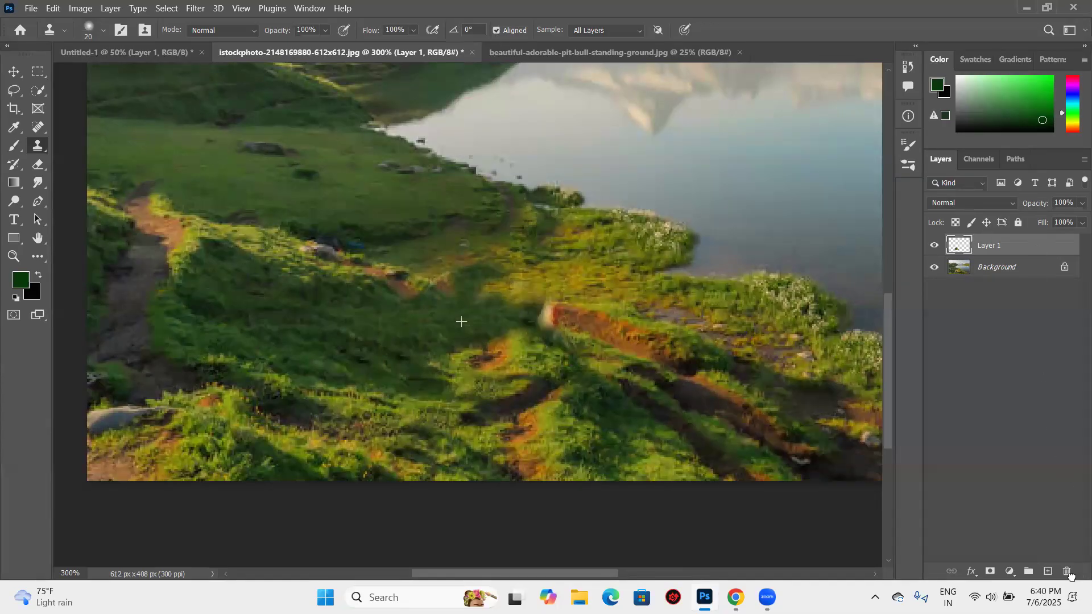
# - Delete Layer 1 and turn off the Clone Stamp's Aligned option
pyautogui.press('Delete')
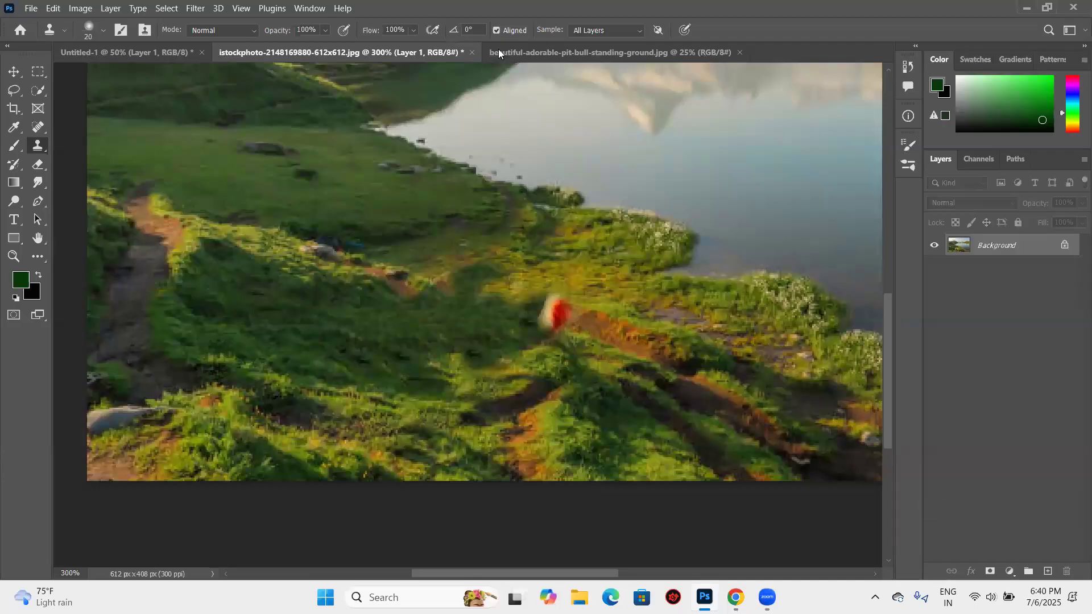
pyautogui.click(496, 30)
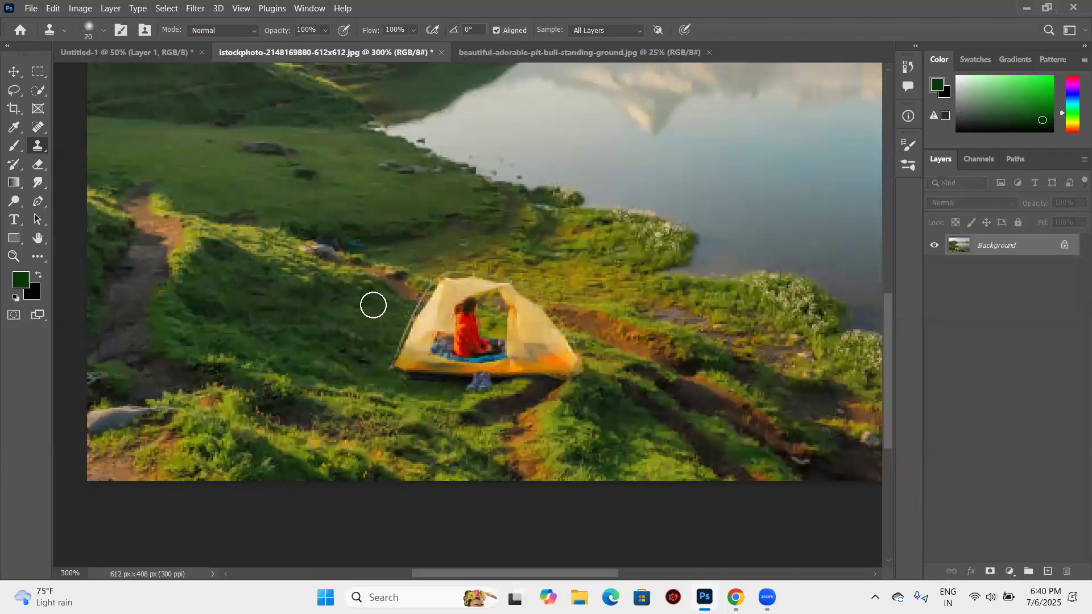
# - Sample the grass to the left of the tent and clone it over the whole tent and seated person on the Background
pyautogui.keyDown('alt'); pyautogui.click(352, 346); pyautogui.keyUp('alt')
pyautogui.click(426, 345)
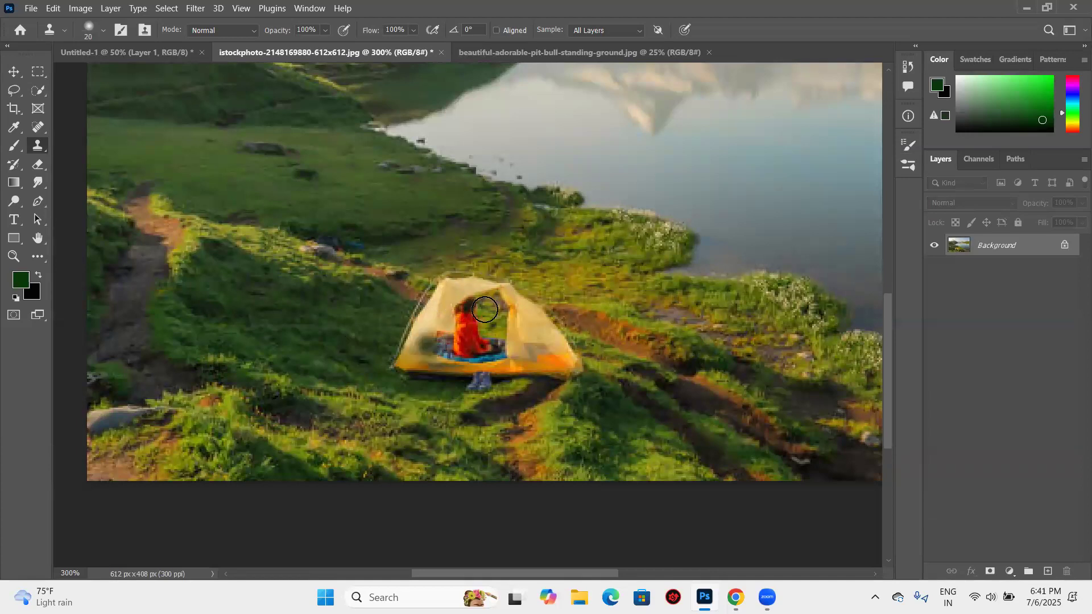
pyautogui.moveTo(417, 352)
pyautogui.mouseDown()
pyautogui.moveTo(432, 348)
pyautogui.moveTo(411, 362)
pyautogui.moveTo(457, 347)
pyautogui.moveTo(480, 388)
pyautogui.moveTo(504, 363)
pyautogui.moveTo(514, 383)
pyautogui.mouseUp()
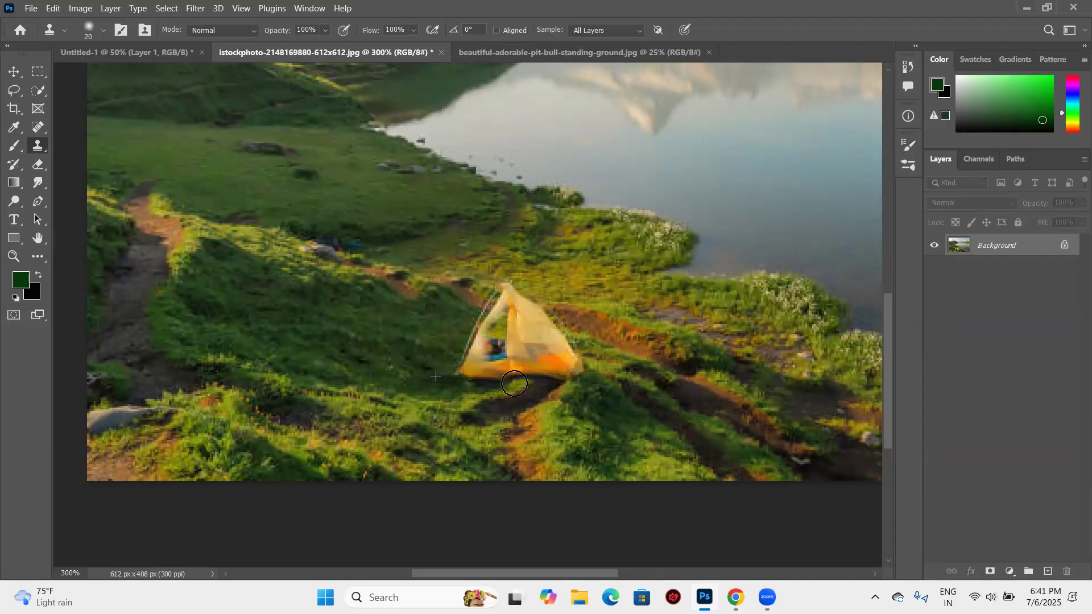
pyautogui.hotkey('ctrl', 'z')
pyautogui.moveTo(518, 339)
pyautogui.mouseDown()
pyautogui.moveTo(509, 297)
pyautogui.moveTo(548, 324)
pyautogui.moveTo(551, 364)
pyautogui.moveTo(472, 363)
pyautogui.moveTo(492, 318)
pyautogui.moveTo(485, 297)
pyautogui.moveTo(472, 364)
pyautogui.moveTo(567, 351)
pyautogui.moveTo(540, 388)
pyautogui.moveTo(497, 395)
pyautogui.mouseUp()
pyautogui.moveTo(558, 312)
pyautogui.mouseDown()
pyautogui.moveTo(536, 288)
pyautogui.moveTo(489, 283)
pyautogui.mouseUp()
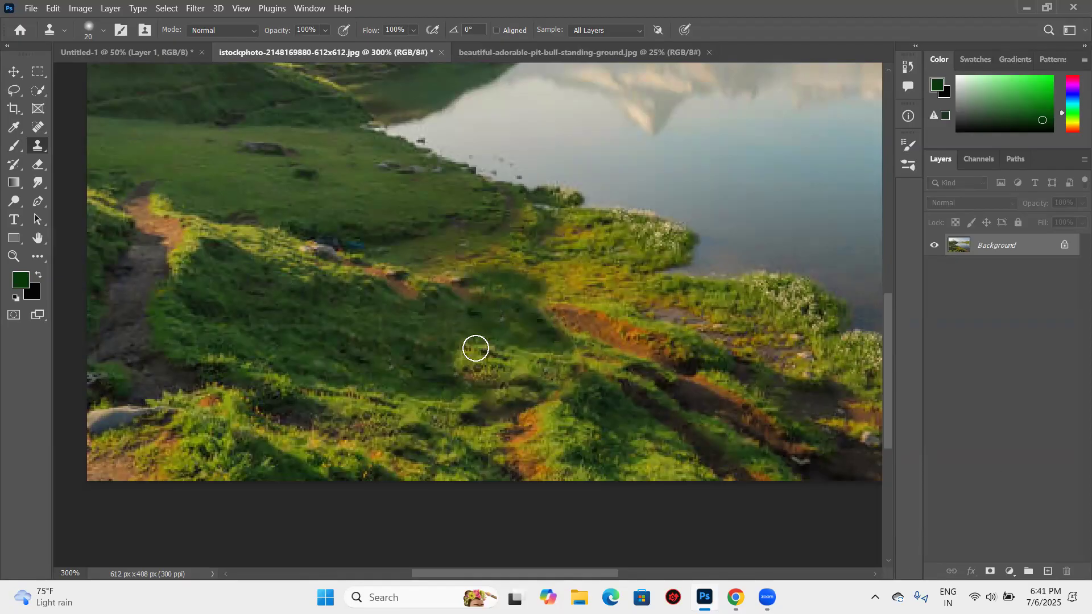
# - Clone soil and grass over the ground near the reddish dirt track, beside where the tent stood
pyautogui.moveTo(595, 322)
pyautogui.mouseDown()
pyautogui.moveTo(471, 285)
pyautogui.moveTo(559, 299)
pyautogui.moveTo(469, 284)
pyautogui.moveTo(613, 315)
pyautogui.moveTo(610, 345)
pyautogui.moveTo(568, 320)
pyautogui.moveTo(623, 335)
pyautogui.moveTo(434, 248)
pyautogui.moveTo(563, 296)
pyautogui.moveTo(459, 288)
pyautogui.moveTo(645, 344)
pyautogui.moveTo(560, 314)
pyautogui.moveTo(641, 335)
pyautogui.mouseUp()
pyautogui.keyDown('alt'); pyautogui.click(510, 284); pyautogui.keyUp('alt')
pyautogui.moveTo(620, 318); pyautogui.dragTo(666, 342)
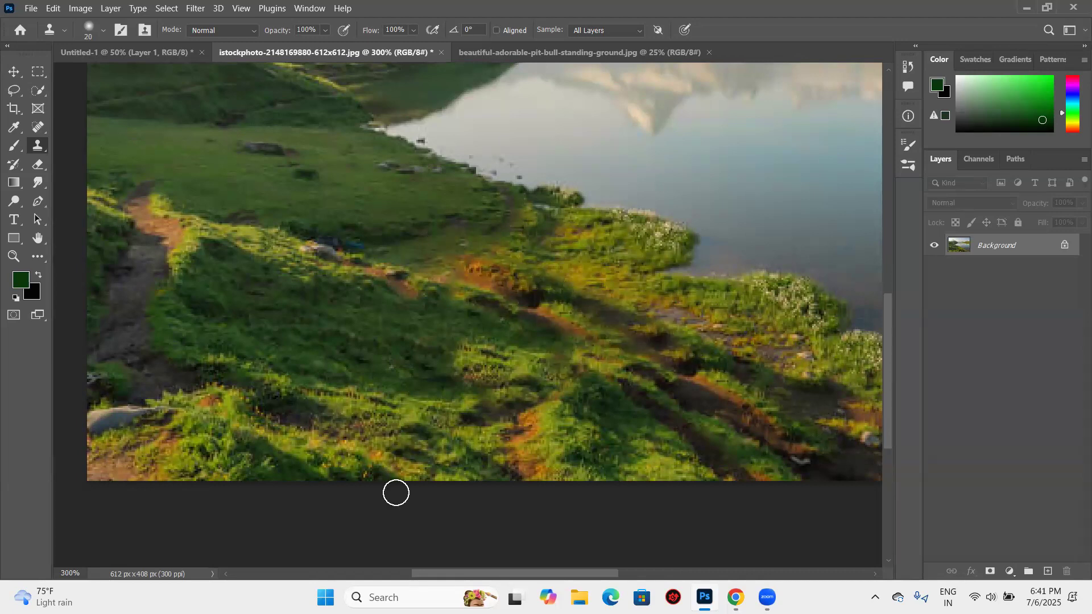
pyautogui.hotkey('ctrl', '-')
pyautogui.hotkey('ctrl', '-')
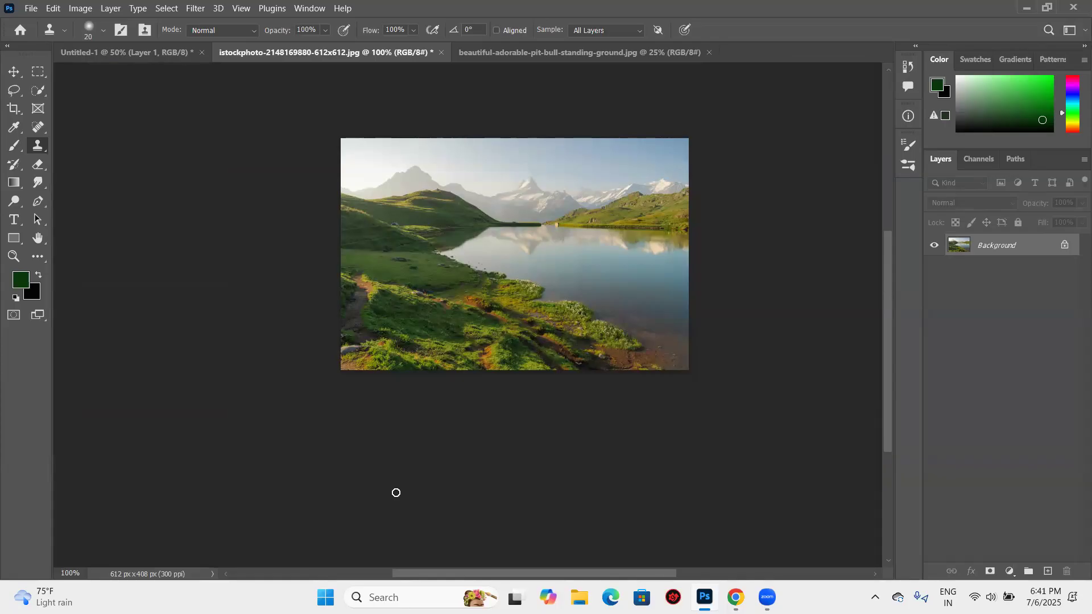
# - Show the Clone Source panel
pyautogui.click(307, 8)
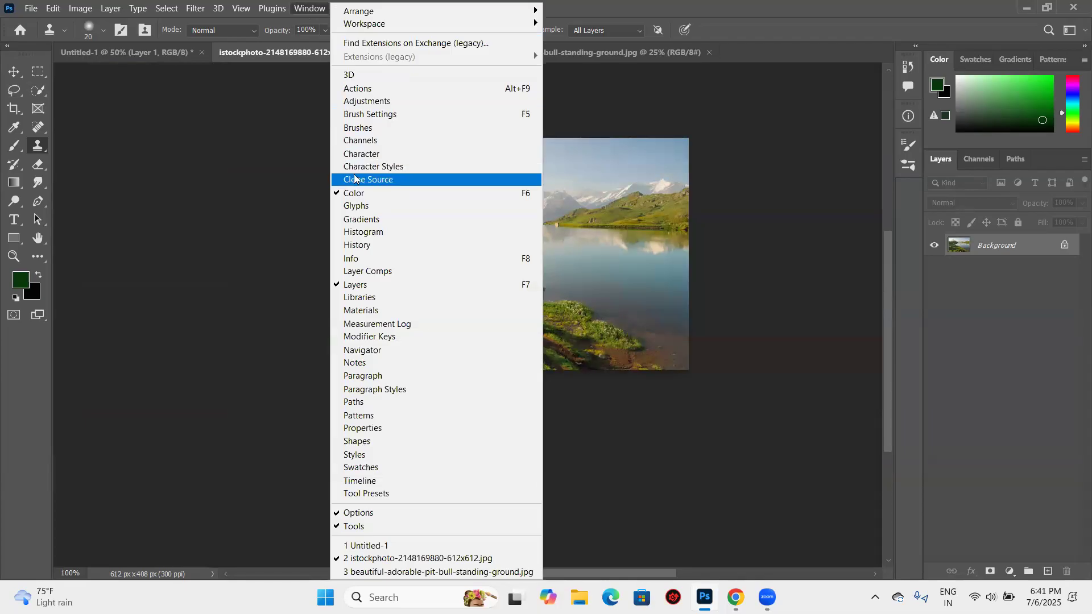
pyautogui.click(398, 179)
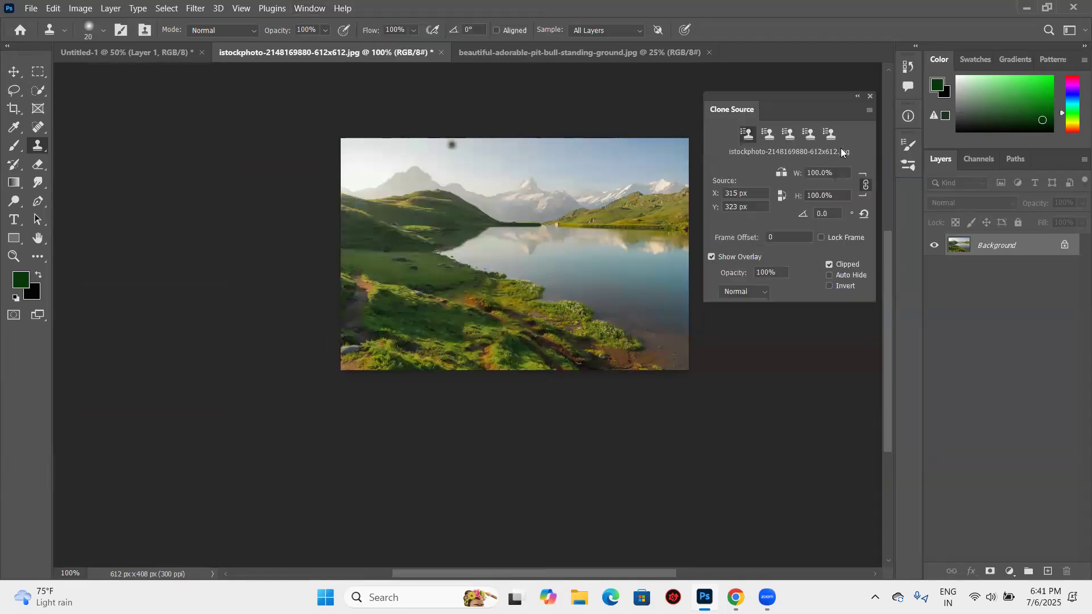
pyautogui.click(872, 96)
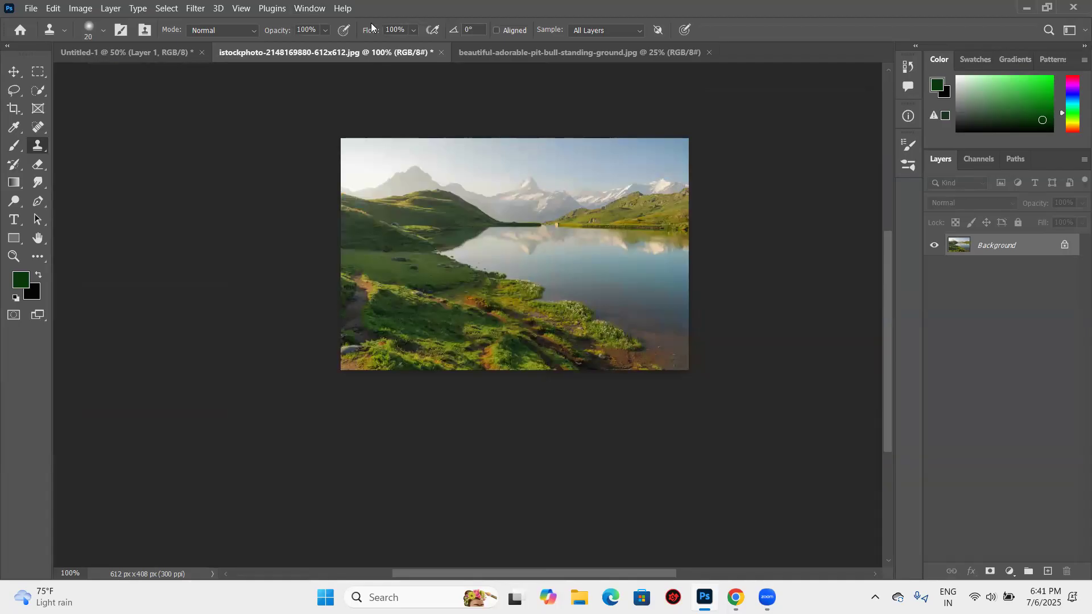
pyautogui.click(306, 8)
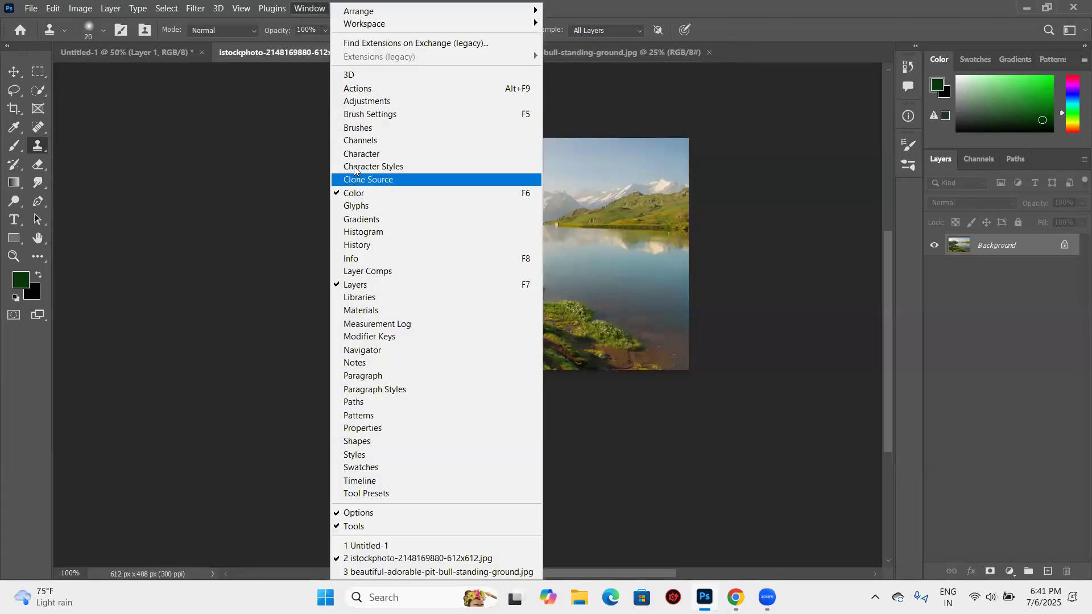
pyautogui.click(383, 180)
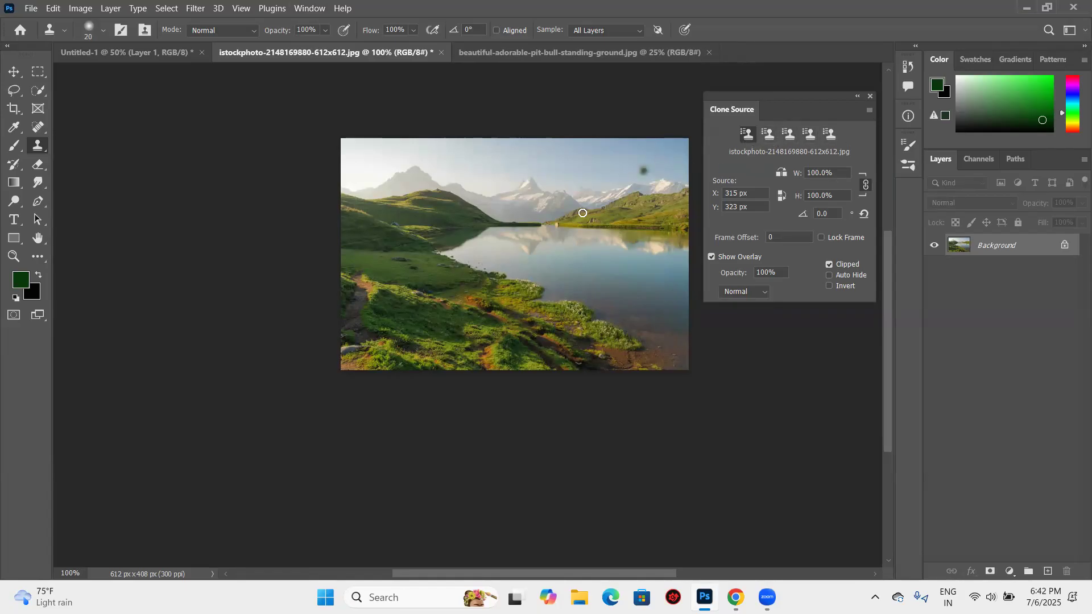
# - Set the second clone source to a sample of the meadow and clone it toward the lake's shoreline
pyautogui.hotkey('ctrl', '-')
pyautogui.hotkey('ctrl', '+')
pyautogui.hotkey('ctrl', '+')
pyautogui.hotkey('ctrl', '+')
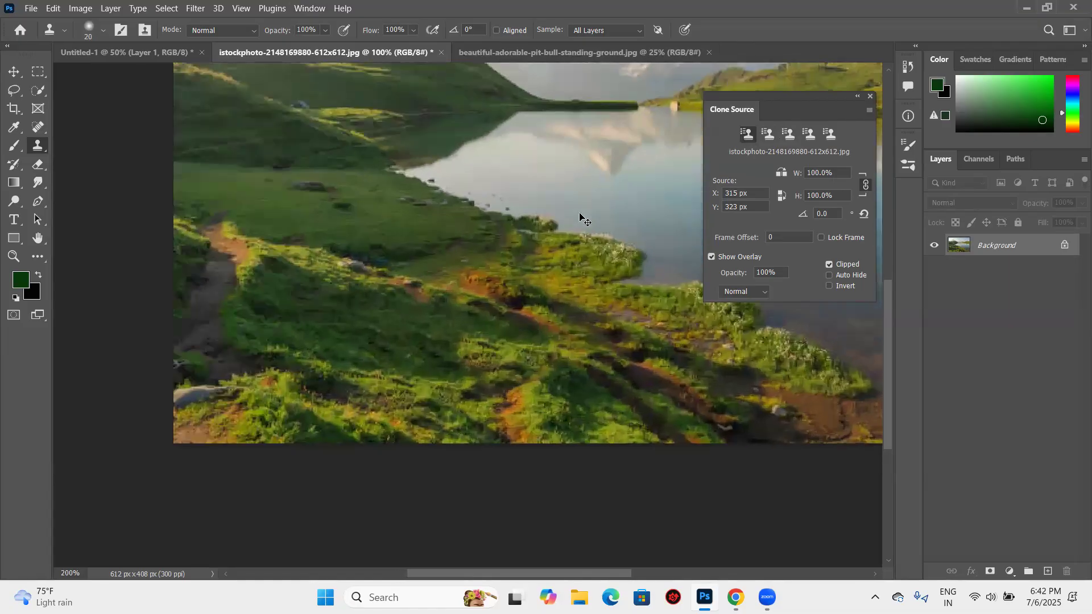
pyautogui.hotkey('ctrl', '-')
pyautogui.hotkey('ctrl', '-')
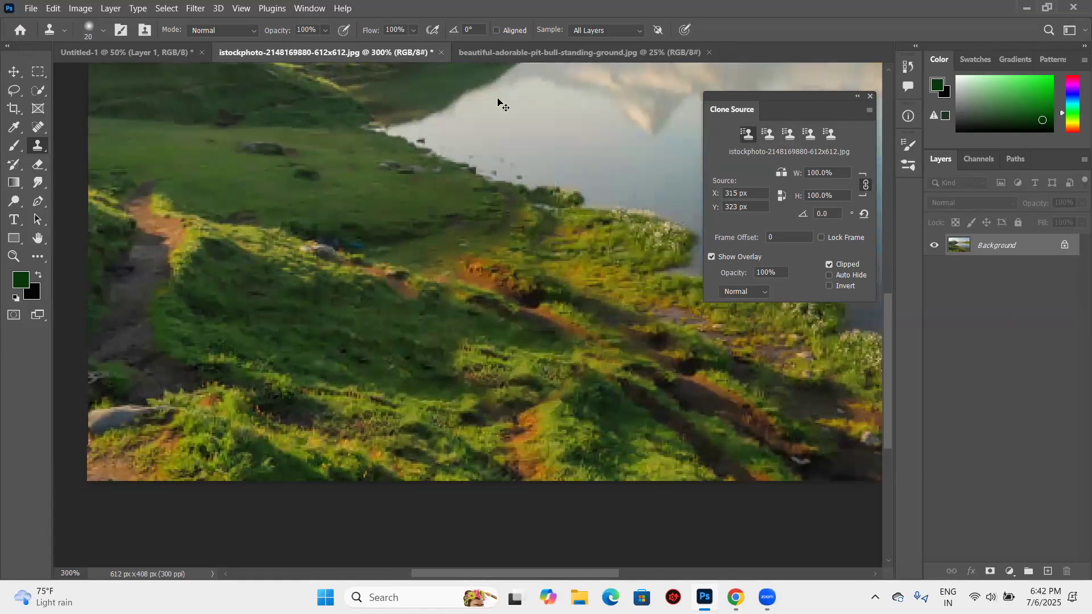
pyautogui.hotkey('ctrl', '+')
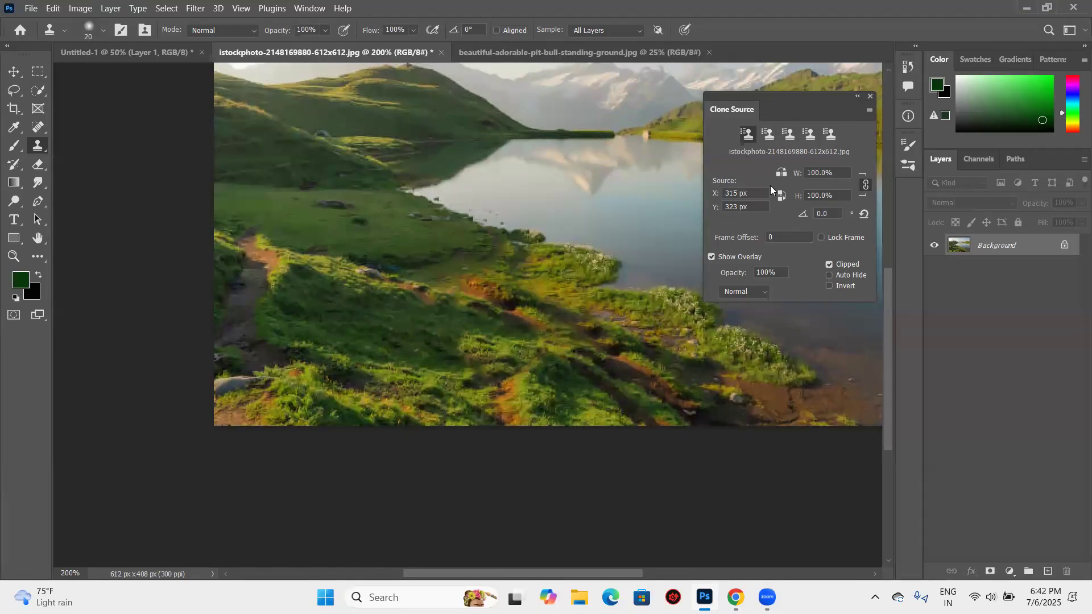
pyautogui.click(762, 137)
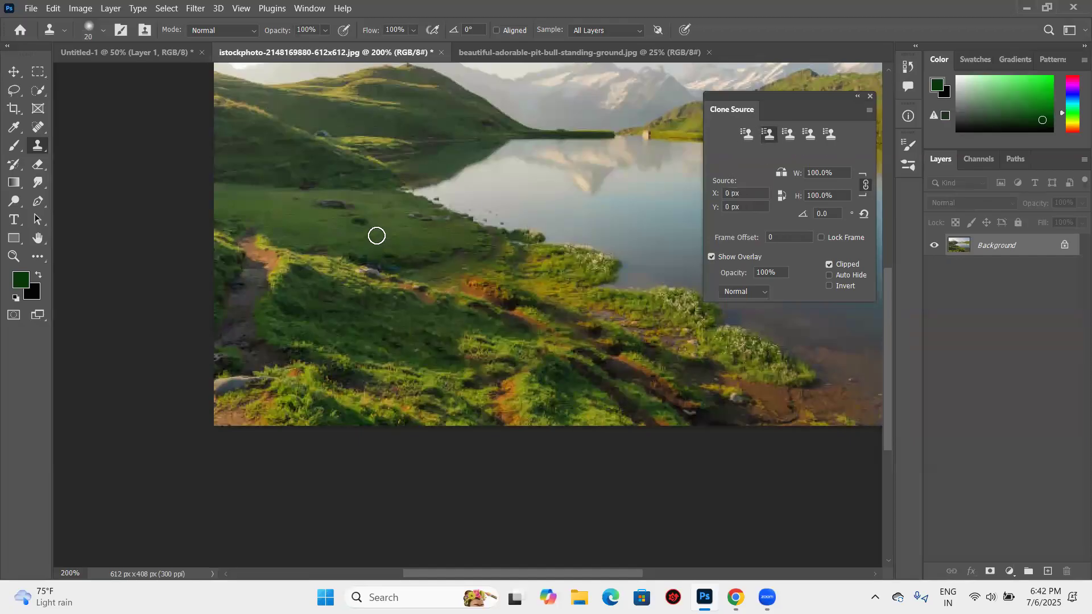
pyautogui.keyDown('alt'); pyautogui.click(377, 235); pyautogui.keyUp('alt')
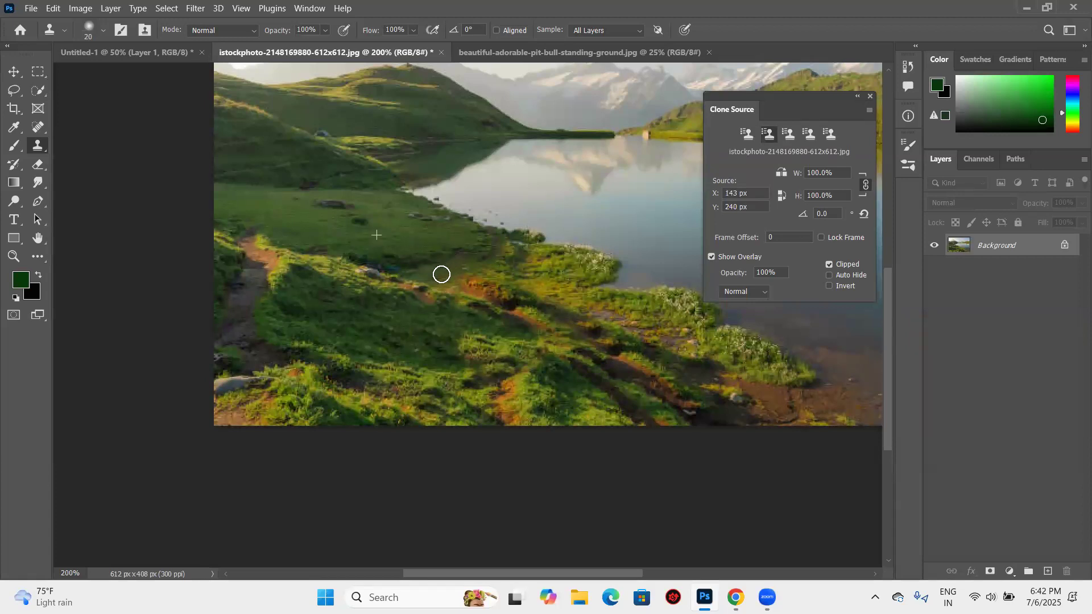
pyautogui.moveTo(437, 256); pyautogui.dragTo(495, 244)
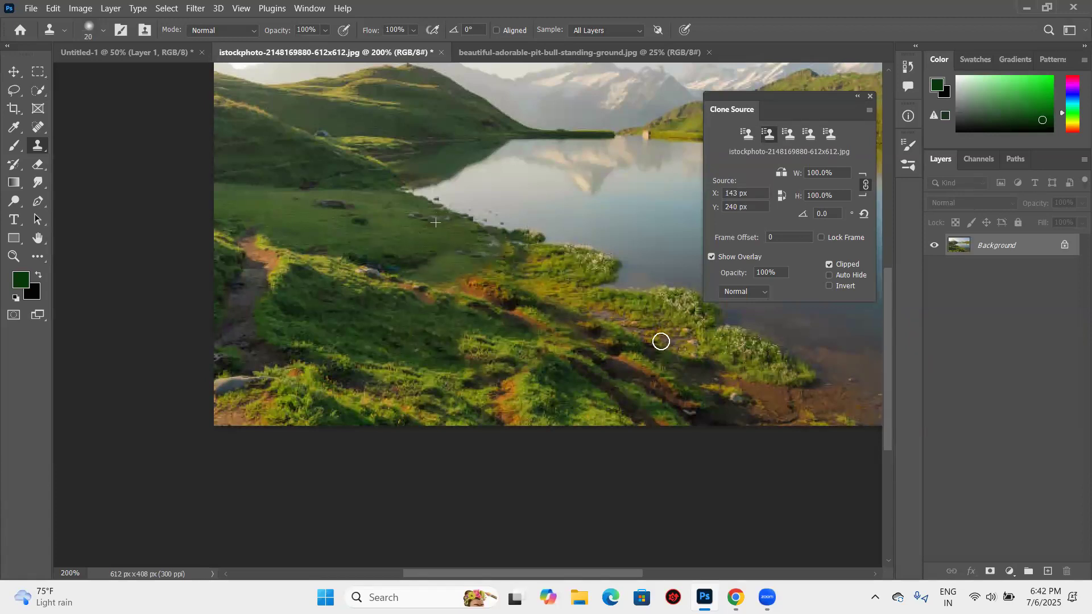
# - Resample the first clone source at the shoreline, try cloning it over the nearby grass and undo the last stroke
pyautogui.click(748, 139)
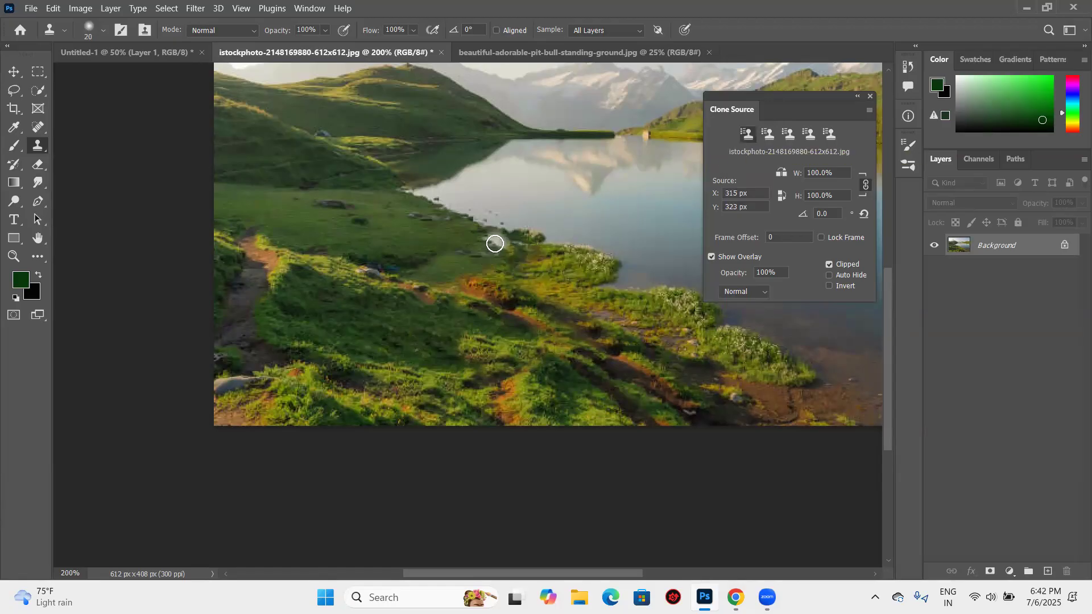
pyautogui.keyDown('alt'); pyautogui.click(495, 243); pyautogui.keyUp('alt')
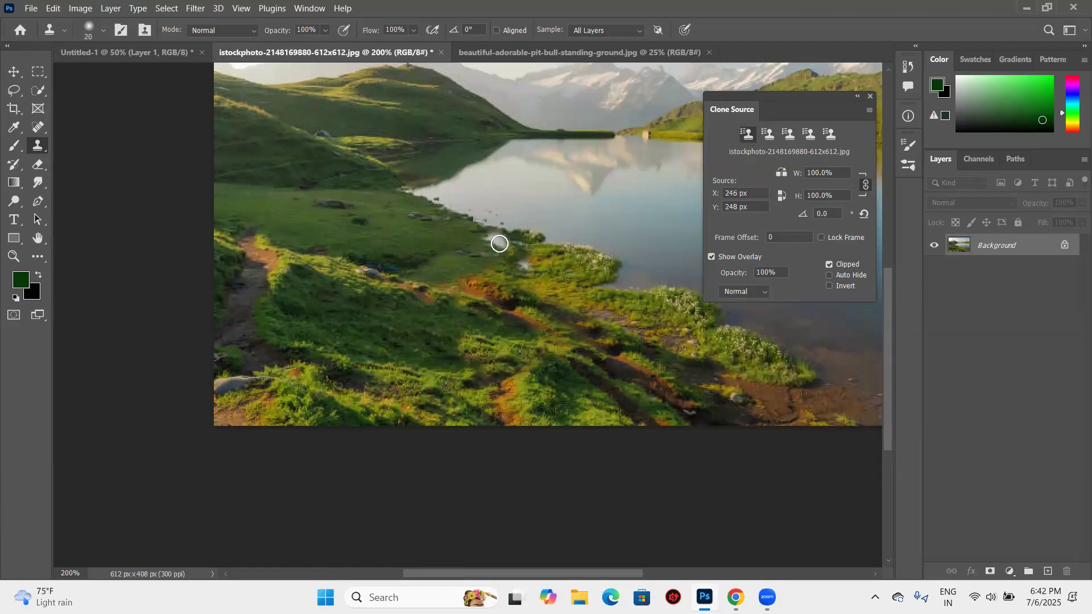
pyautogui.moveTo(487, 237); pyautogui.dragTo(510, 242)
pyautogui.moveTo(474, 286); pyautogui.dragTo(432, 287)
pyautogui.click(377, 316)
pyautogui.hotkey('ctrl', 'z')
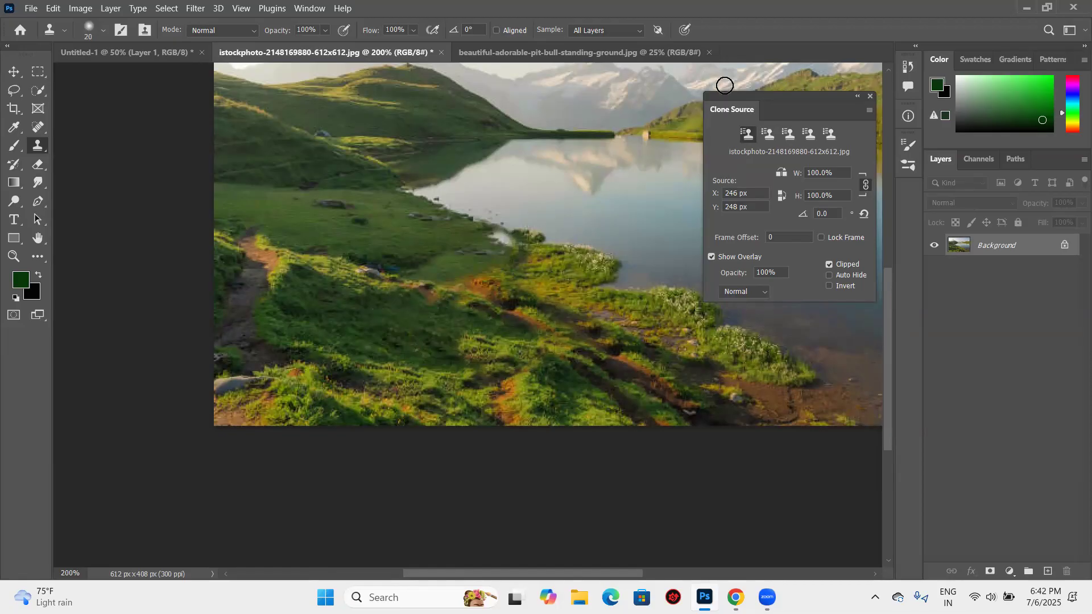
# - Set the third clone source to a sample of the green hillside and clone it across the lake
pyautogui.scroll(3, 629, 180)
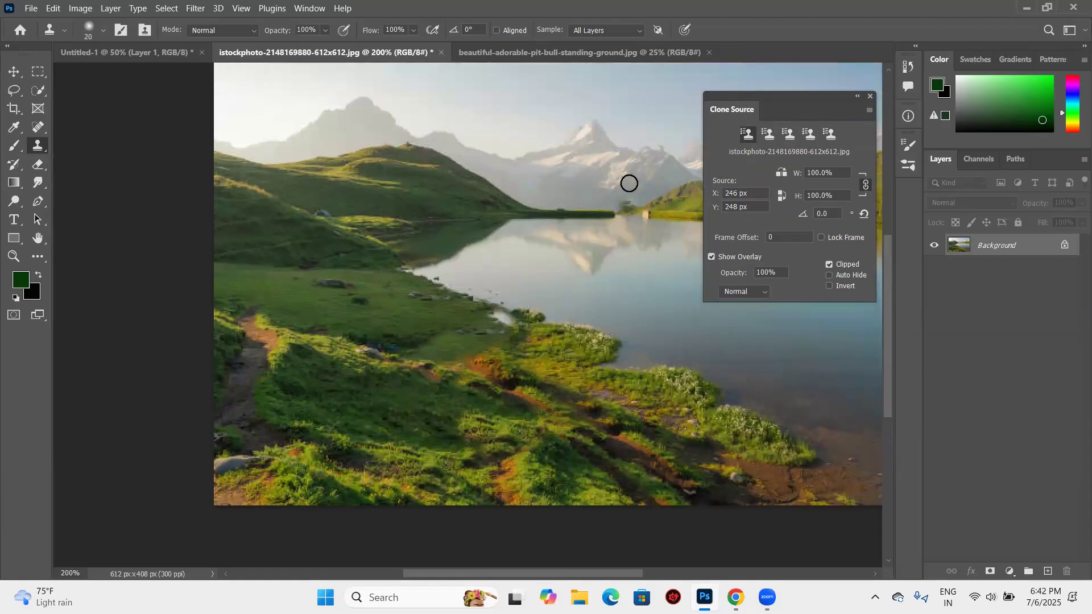
pyautogui.scroll(2, 629, 183)
pyautogui.click(629, 184)
pyautogui.hotkey('ctrl', 'z')
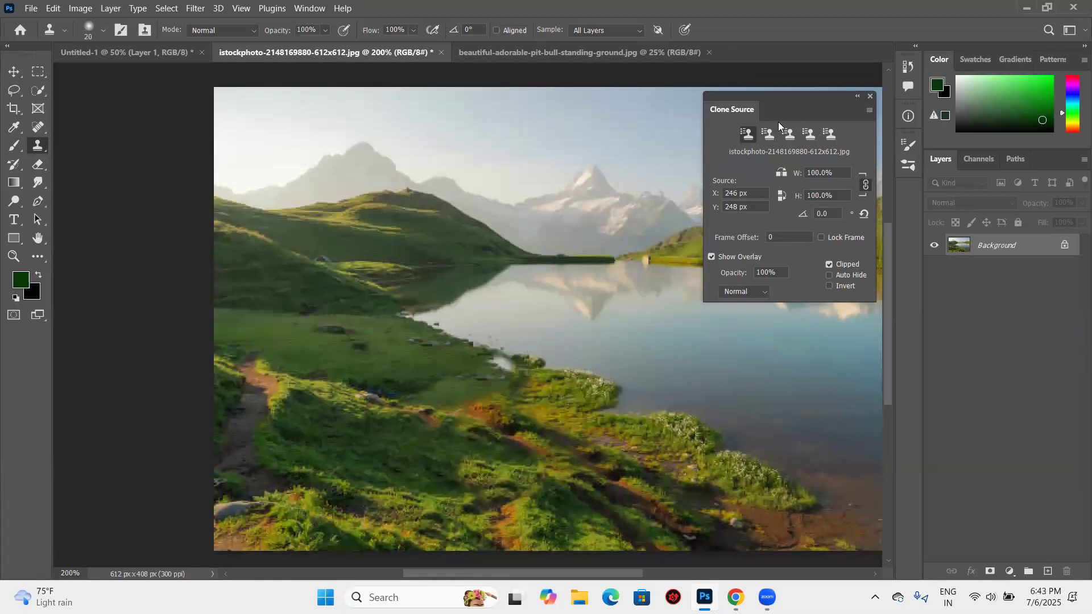
pyautogui.click(789, 140)
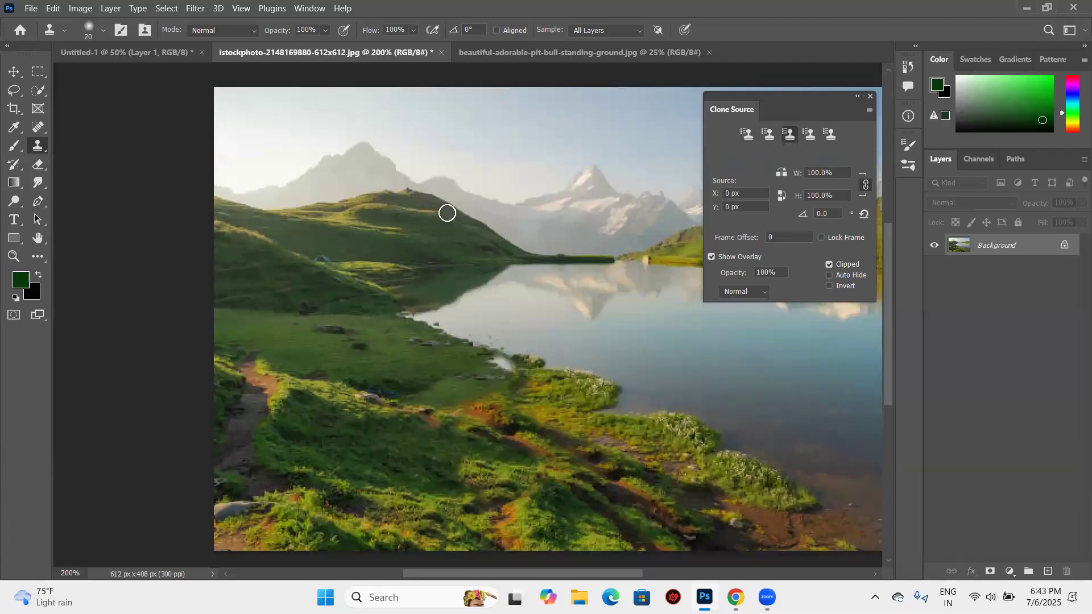
pyautogui.keyDown('alt'); pyautogui.click(434, 230); pyautogui.keyUp('alt')
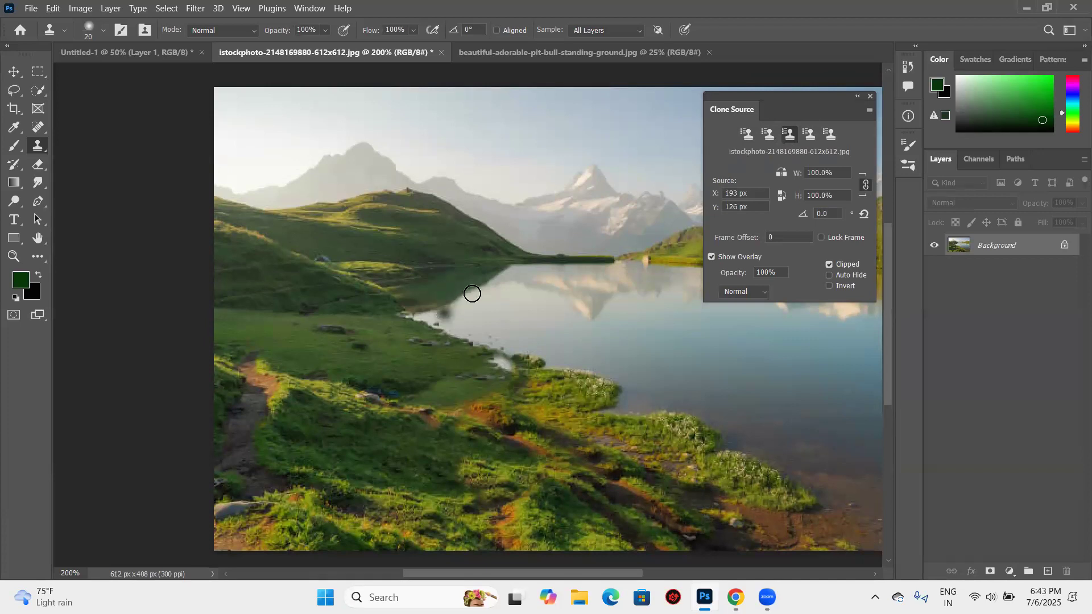
pyautogui.moveTo(492, 299)
pyautogui.mouseDown()
pyautogui.moveTo(559, 296)
pyautogui.moveTo(525, 277)
pyautogui.moveTo(530, 311)
pyautogui.moveTo(478, 339)
pyautogui.moveTo(415, 315)
pyautogui.moveTo(465, 344)
pyautogui.moveTo(504, 345)
pyautogui.moveTo(538, 382)
pyautogui.moveTo(562, 348)
pyautogui.moveTo(612, 349)
pyautogui.moveTo(572, 347)
pyautogui.moveTo(656, 369)
pyautogui.moveTo(760, 367)
pyautogui.moveTo(589, 340)
pyautogui.moveTo(723, 344)
pyautogui.mouseUp()
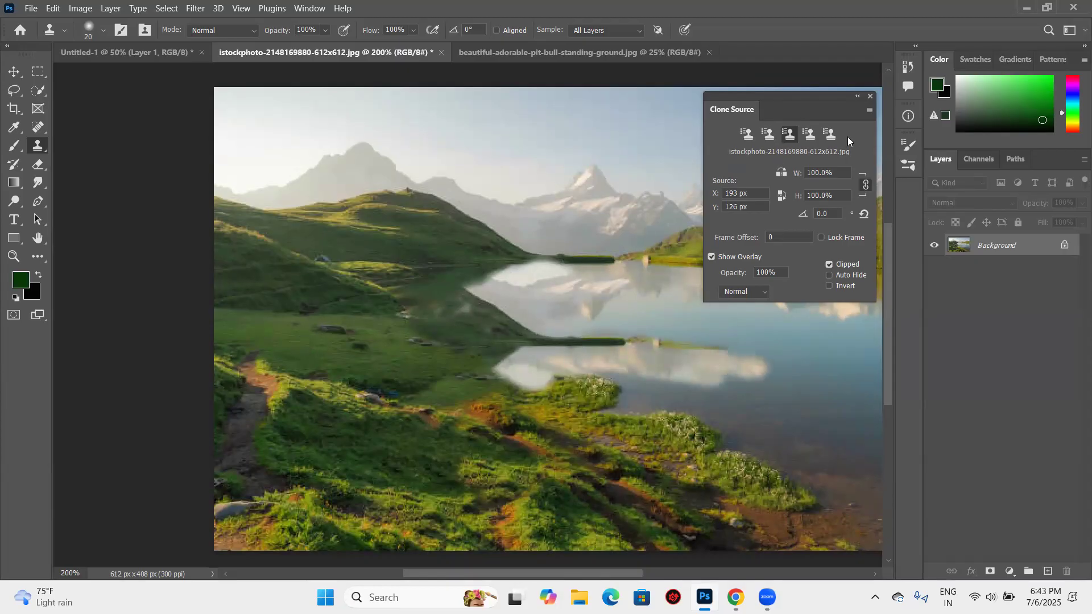
# - Switch to the first clone source, enlarge the brush to 50 and clone the grassy shore over the lake
pyautogui.click(742, 135)
pyautogui.press(']')
pyautogui.press(']')
pyautogui.press(']')
pyautogui.moveTo(531, 310)
pyautogui.mouseDown()
pyautogui.moveTo(481, 277)
pyautogui.moveTo(604, 309)
pyautogui.moveTo(621, 336)
pyautogui.moveTo(709, 390)
pyautogui.moveTo(664, 448)
pyautogui.moveTo(643, 424)
pyautogui.moveTo(637, 385)
pyautogui.moveTo(577, 406)
pyautogui.moveTo(547, 378)
pyautogui.moveTo(509, 373)
pyautogui.moveTo(483, 346)
pyautogui.moveTo(542, 323)
pyautogui.moveTo(558, 303)
pyautogui.moveTo(742, 364)
pyautogui.mouseUp()
pyautogui.hotkey('ctrl', 'z')
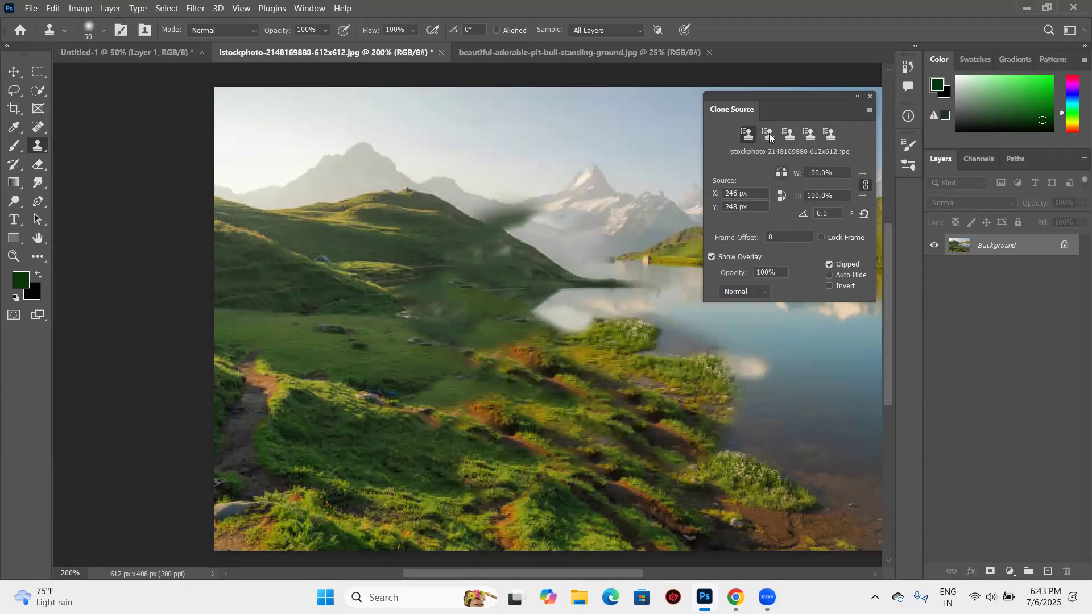
# - Switch to the second clone source and clone the meadow over the lake's far edge and the mountain base
pyautogui.click(767, 136)
pyautogui.click(662, 206)
pyautogui.moveTo(630, 237); pyautogui.dragTo(574, 328)
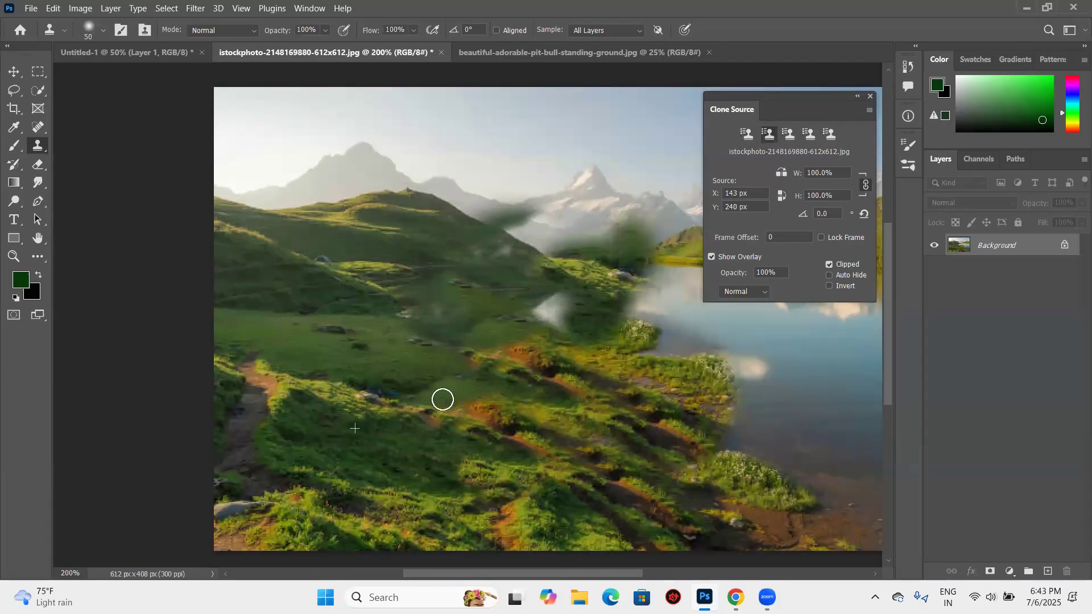
pyautogui.scroll(-3, 442, 401)
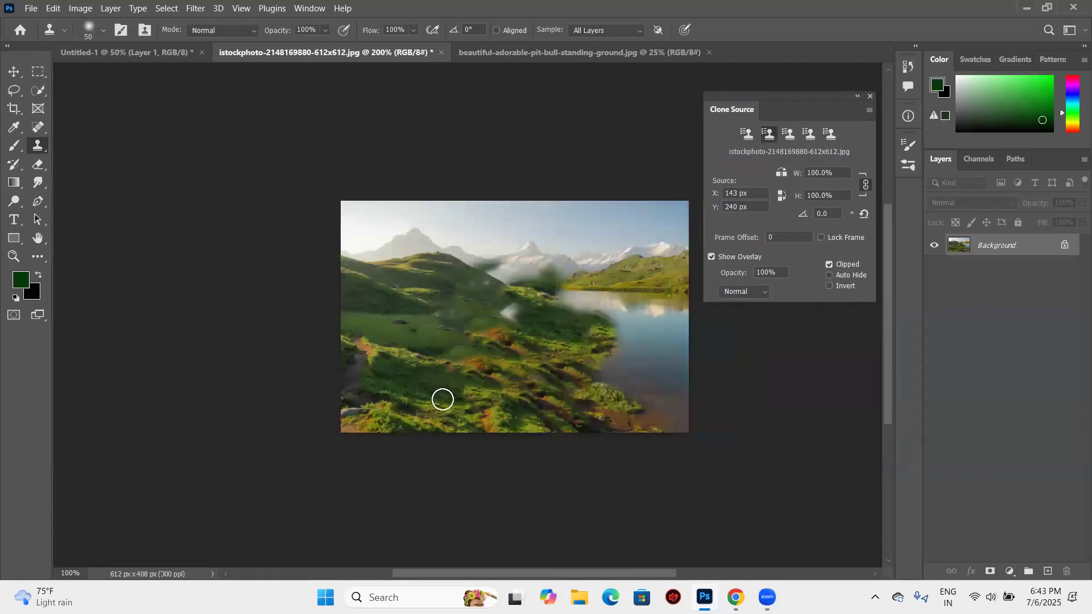
# - Undo all the meadow, hillside and shore clone strokes painted across the lake and mountain base
pyautogui.hotkey('ctrl', 'z')
pyautogui.hotkey('ctrl', 'z')
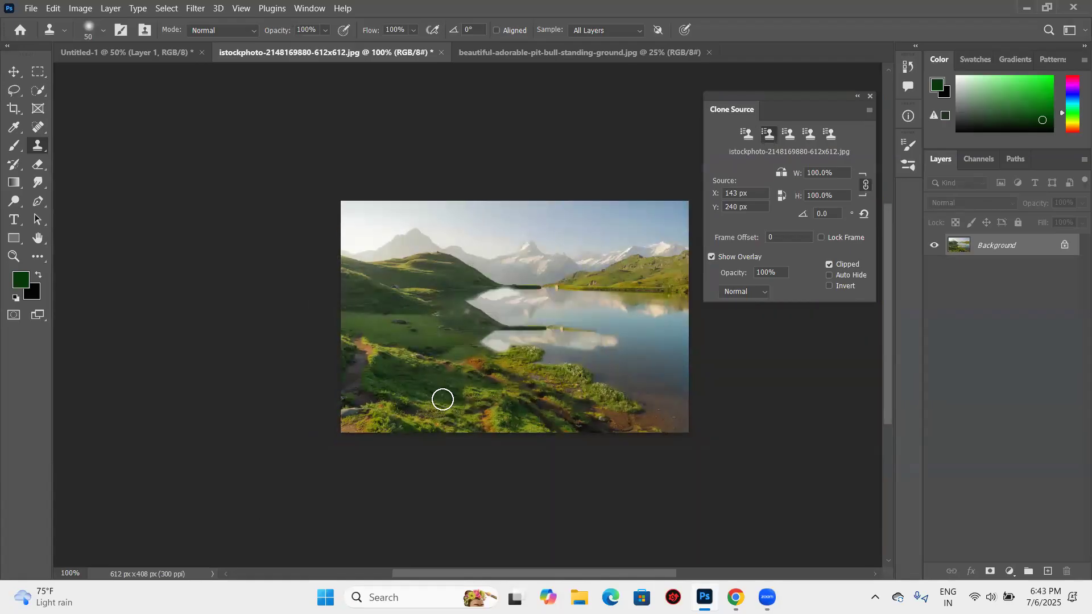
pyautogui.hotkey('ctrl', 'z')
pyautogui.hotkey('ctrl', 'z')
pyautogui.hotkey('ctrl', 'z')
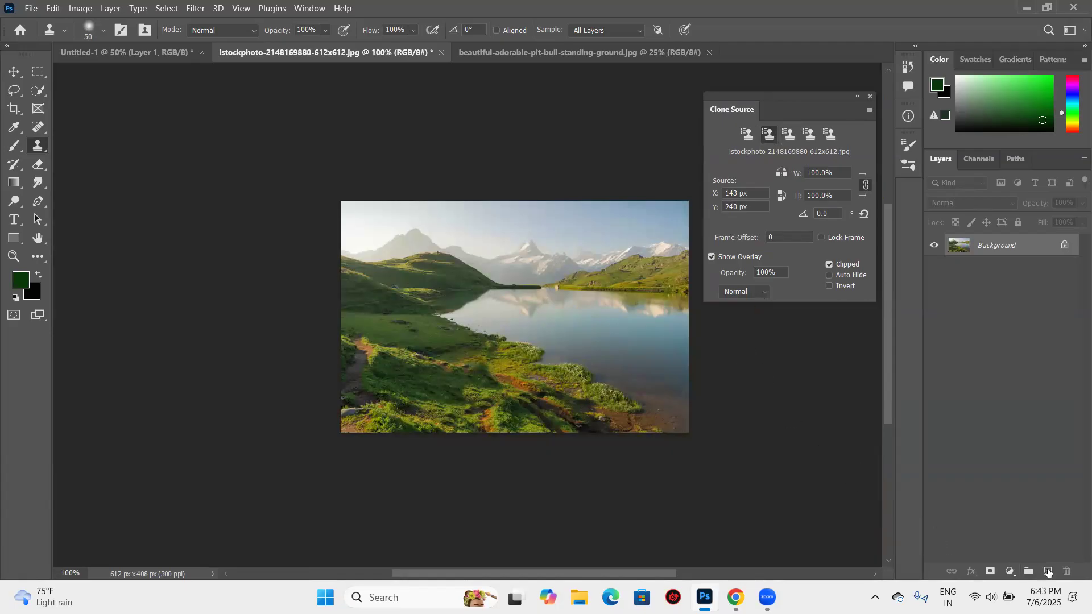
# - Add a new layer above the lake photo and scale the second clone source to 74% in width and height
pyautogui.click(1047, 571)
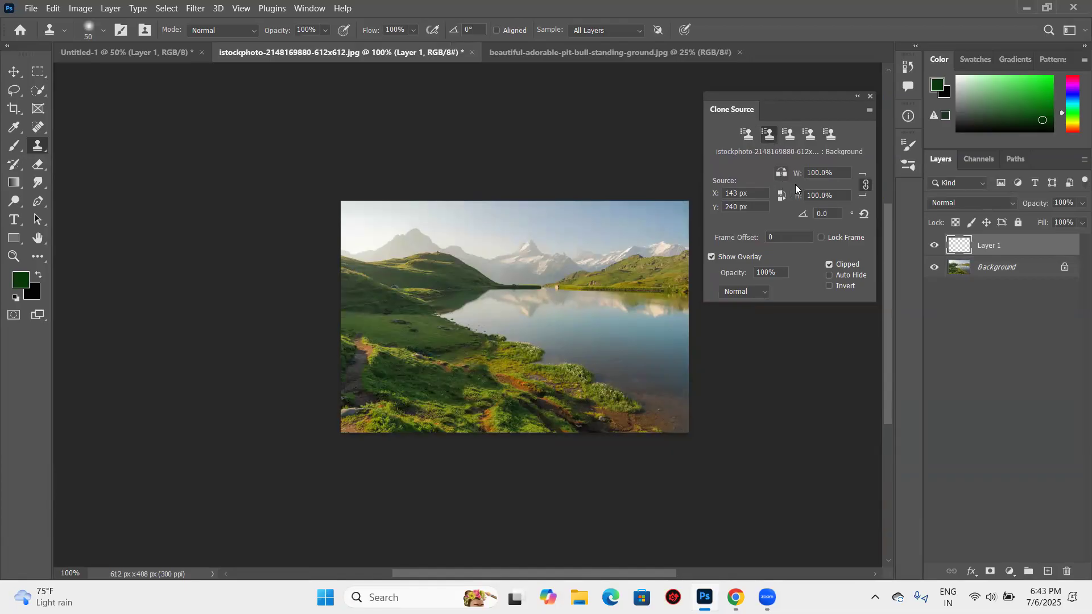
pyautogui.moveTo(793, 178)
pyautogui.mouseDown()
pyautogui.moveTo(756, 189)
pyautogui.moveTo(831, 190)
pyautogui.moveTo(758, 193)
pyautogui.moveTo(811, 197)
pyautogui.moveTo(812, 220)
pyautogui.moveTo(786, 196)
pyautogui.moveTo(801, 175)
pyautogui.mouseUp()
pyautogui.write('68')
pyautogui.press('Return')
pyautogui.write('106')
pyautogui.press('Return')
pyautogui.write('84')
pyautogui.press('Return')
pyautogui.write('74')
pyautogui.press('Return')
# - Set the second clone source's horizontal position to 148 px, and undo the new layer and the tent removal
pyautogui.moveTo(714, 194)
pyautogui.mouseDown()
pyautogui.moveTo(694, 200)
pyautogui.moveTo(714, 194)
pyautogui.mouseUp()
pyautogui.moveTo(715, 210)
pyautogui.mouseDown()
pyautogui.moveTo(729, 212)
pyautogui.moveTo(708, 196)
pyautogui.moveTo(727, 198)
pyautogui.mouseUp()
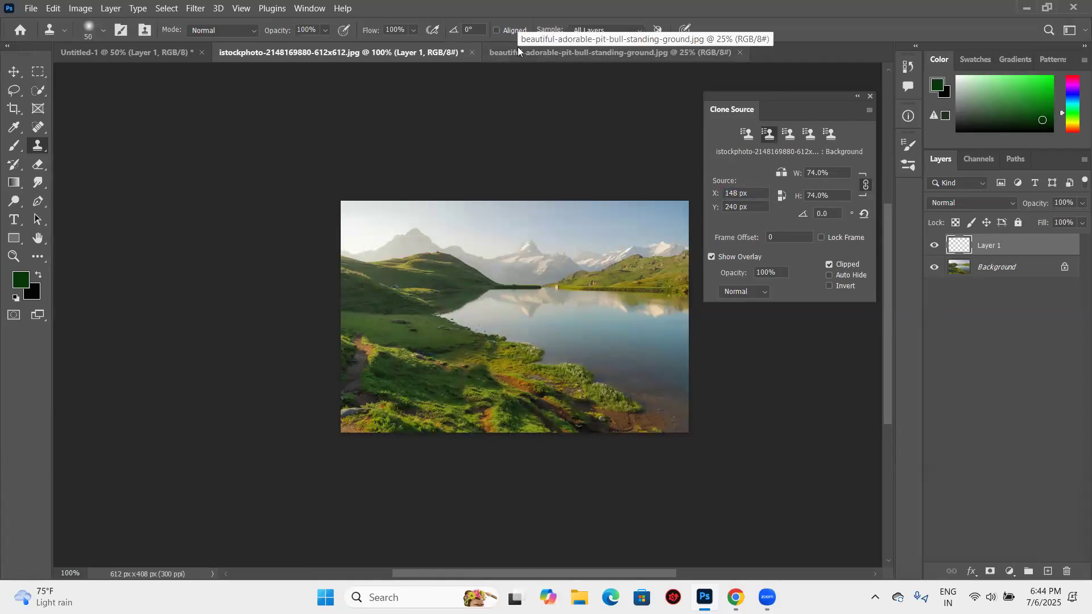
pyautogui.hotkey('ctrl', 'z')
pyautogui.hotkey('ctrl', 'z')
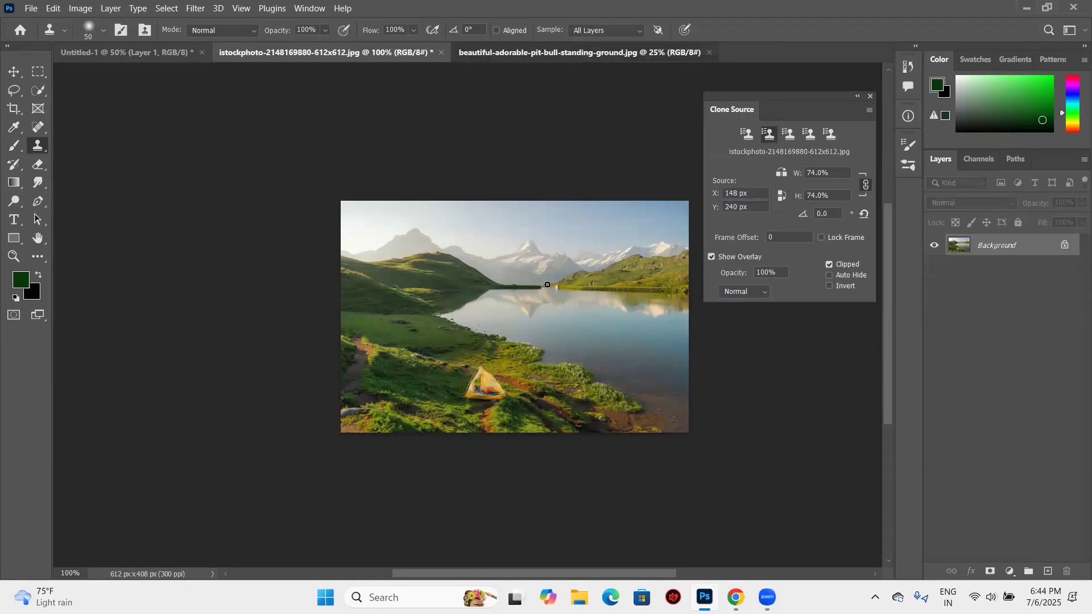
# - Switch to the dog photo and sample the eye in the large brown patch as the first clone source
pyautogui.hotkey('ctrl', 'Tab')
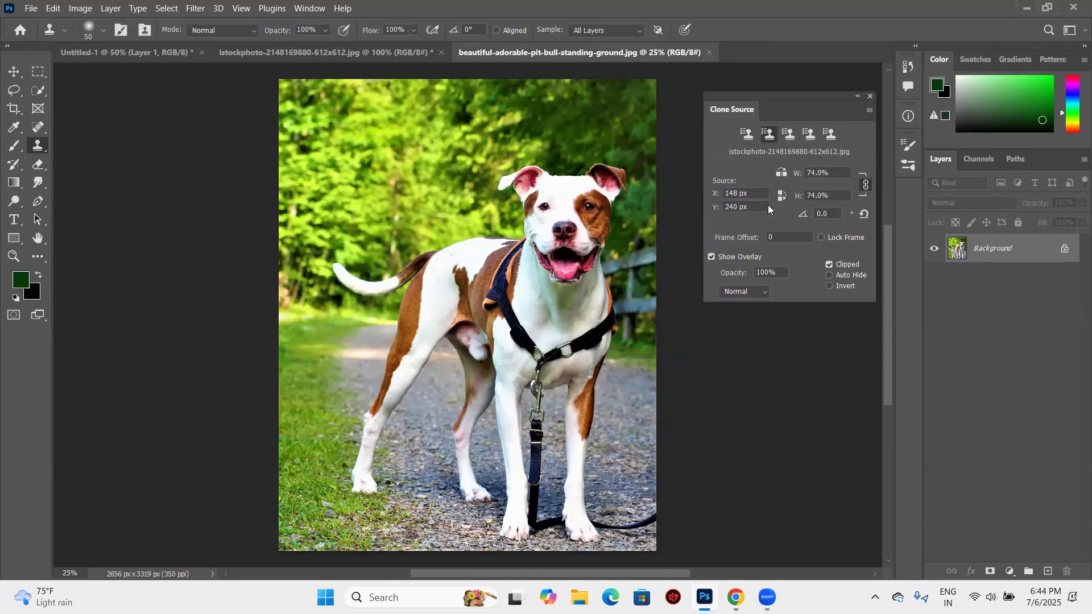
pyautogui.click(753, 134)
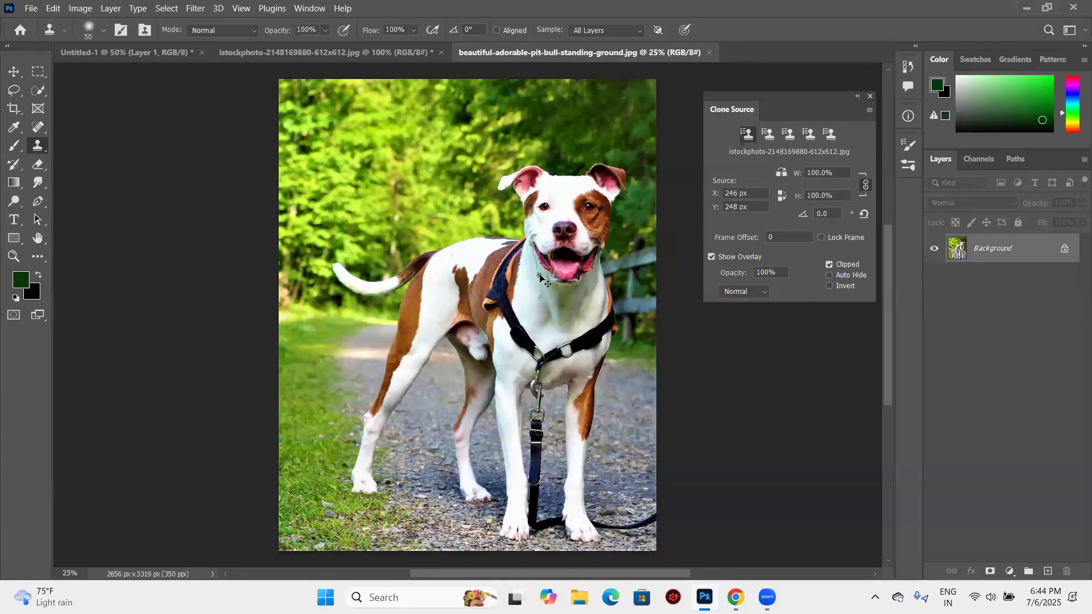
pyautogui.scroll(1, 458, 316)
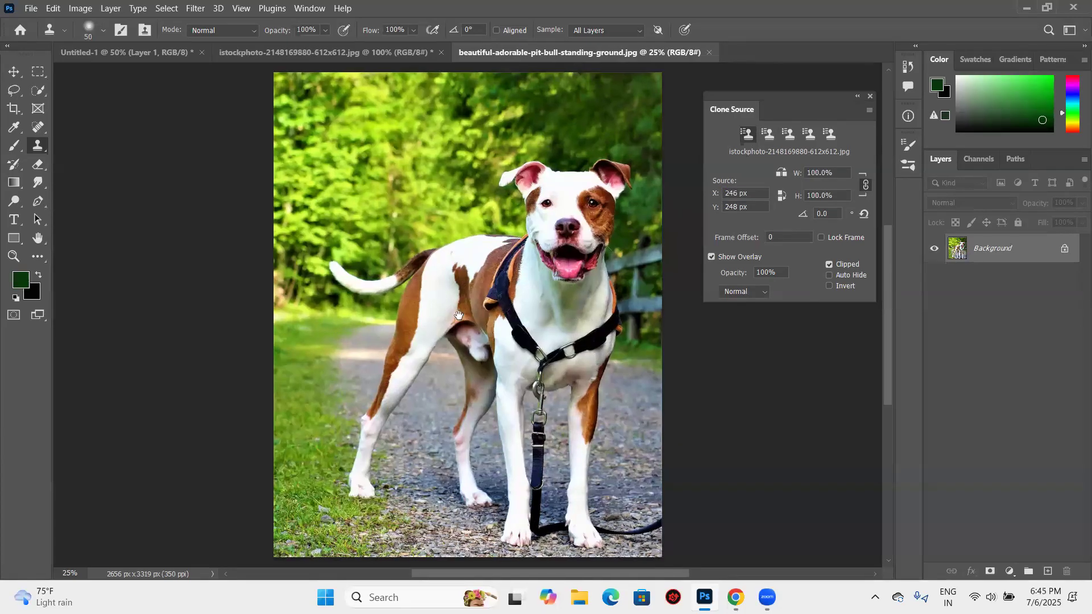
pyautogui.scroll(1, 575, 166)
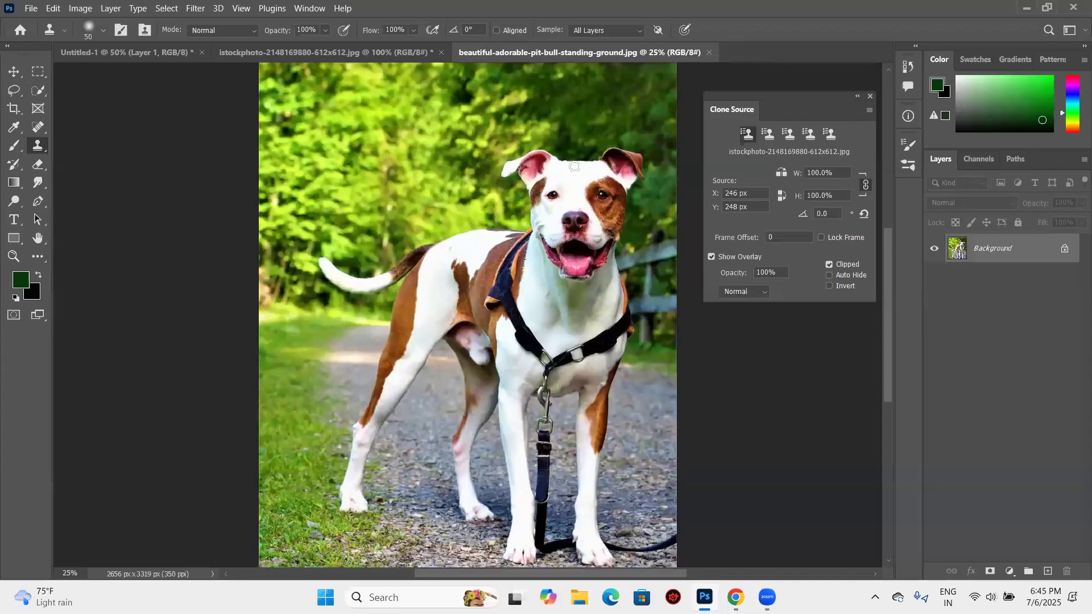
pyautogui.scroll(1, 574, 166)
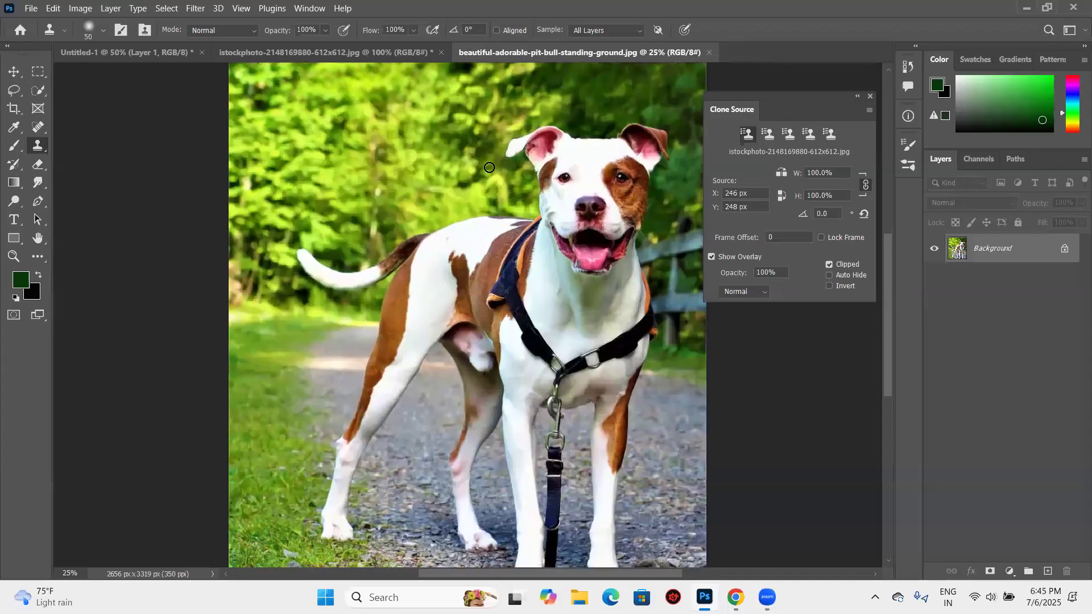
pyautogui.scroll(1, 475, 145)
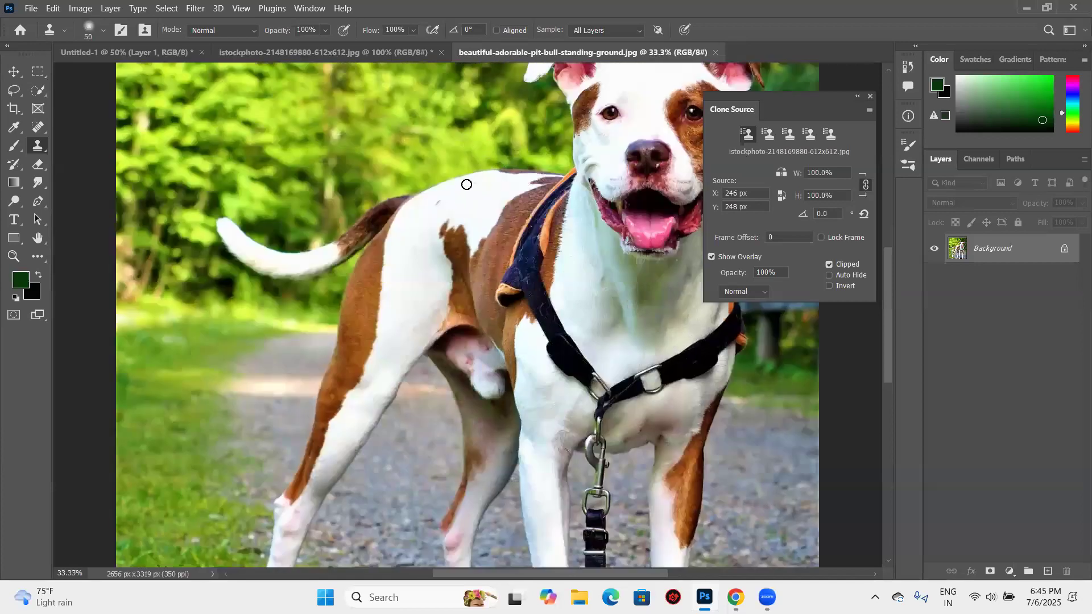
pyautogui.scroll(1, 456, 201)
pyautogui.keyDown('alt'); pyautogui.click(456, 201); pyautogui.keyUp('alt')
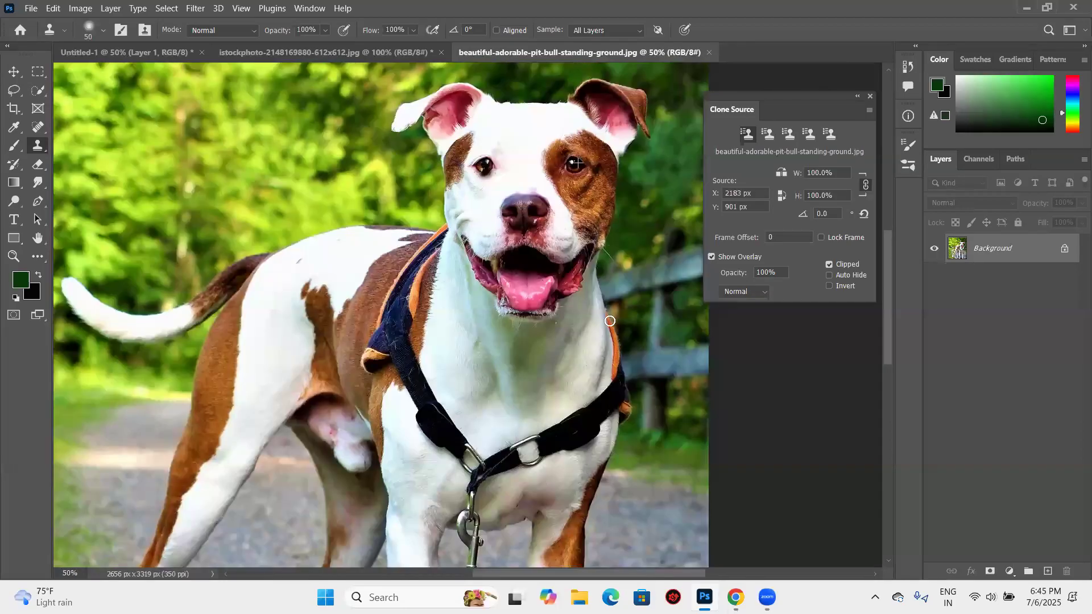
# - Try cloning the brown eye patch unflipped over the dog's other eye and undo the strokes
pyautogui.hotkey('ctrl', 'z')
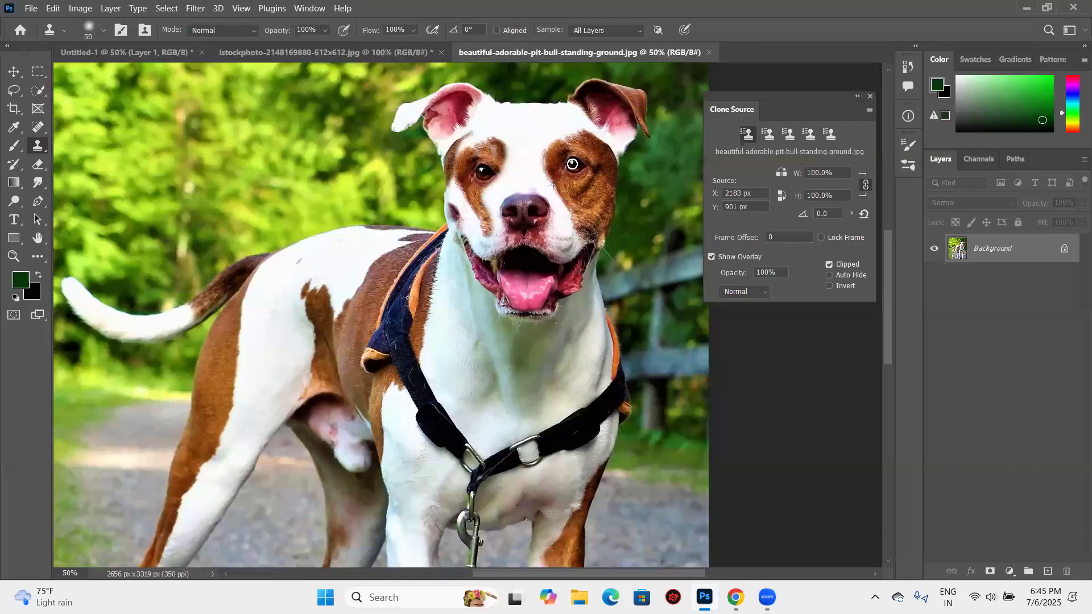
pyautogui.hotkey('ctrl', 'shift', 'z')
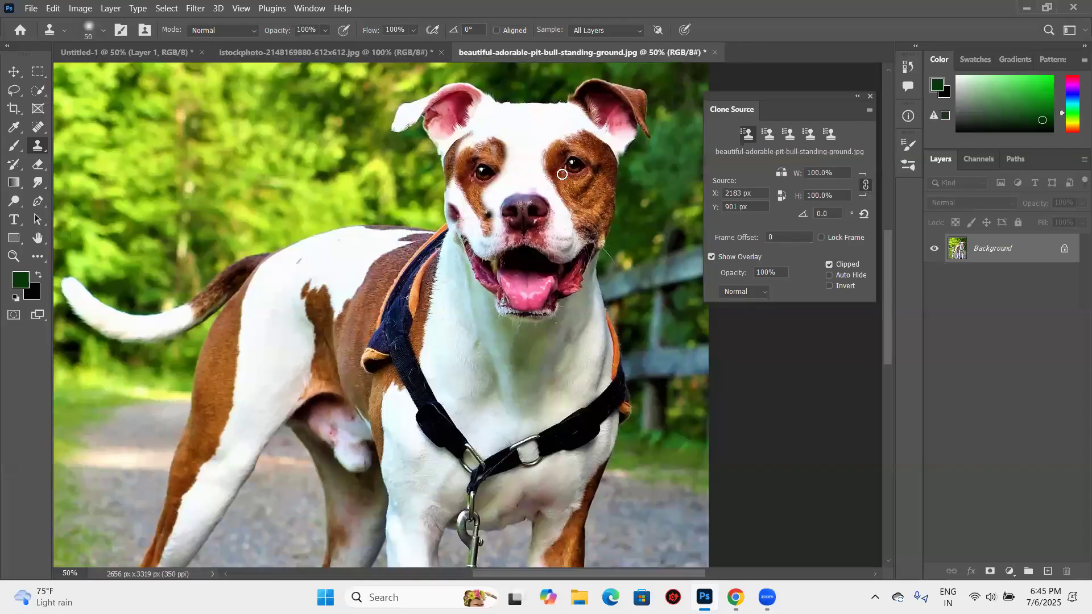
pyautogui.hotkey('ctrl', 'z')
pyautogui.hotkey('ctrl', 'z')
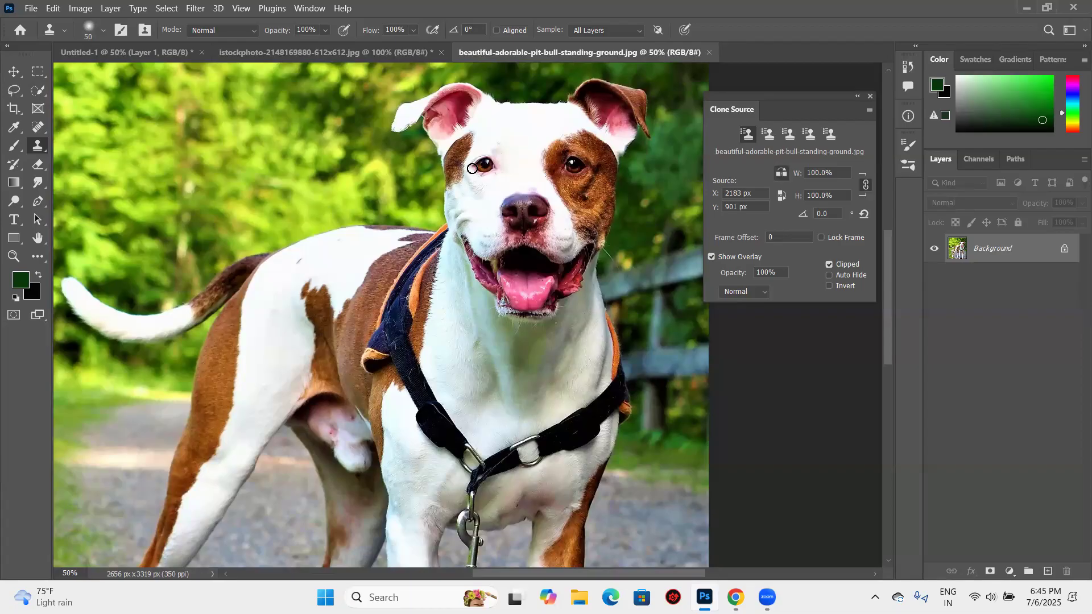
# - Flip the clone source horizontally, resample the patched eye and try cloning it over the other eye with a 70 px brush
pyautogui.keyDown('alt'); pyautogui.click(573, 165); pyautogui.keyUp('alt')
pyautogui.click(536, 171)
pyautogui.hotkey('ctrl', 'z')
pyautogui.press(']')
pyautogui.hotkey('ctrl', 'z')
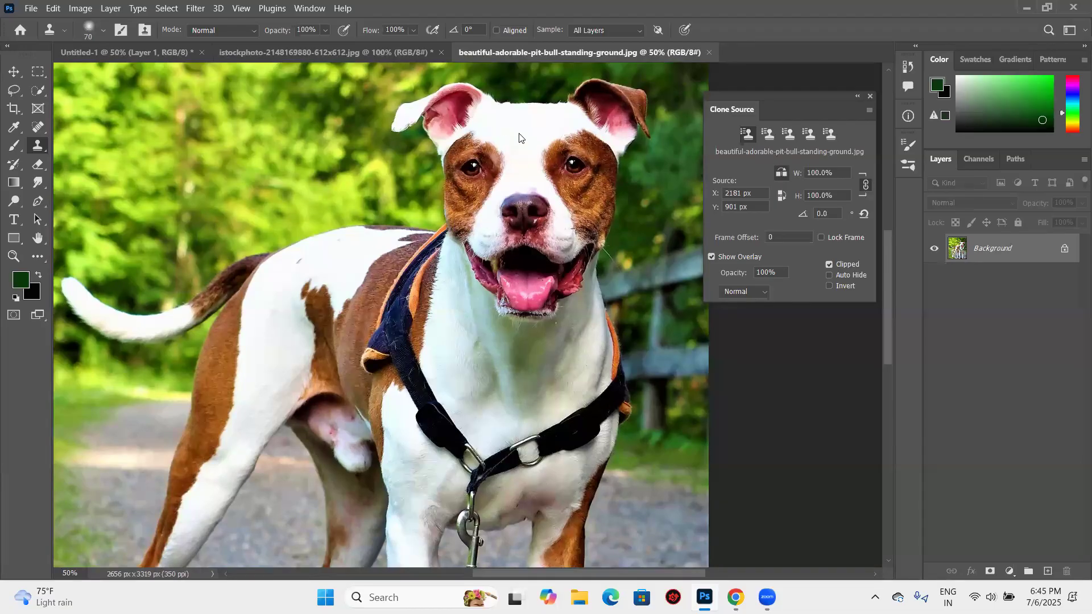
pyautogui.press(']')
pyautogui.click(500, 135)
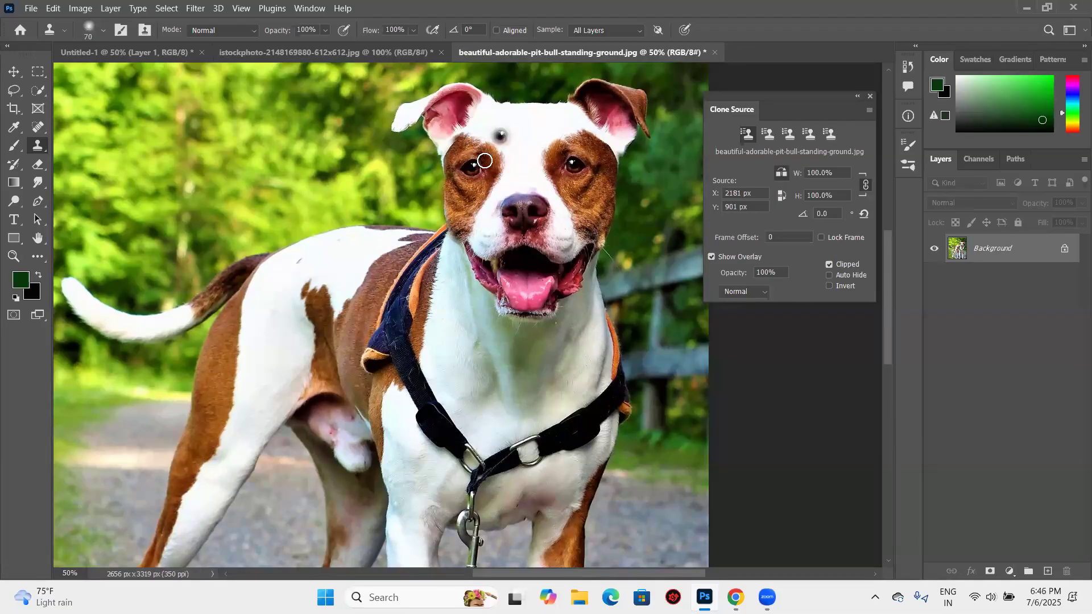
pyautogui.hotkey('ctrl', 'z')
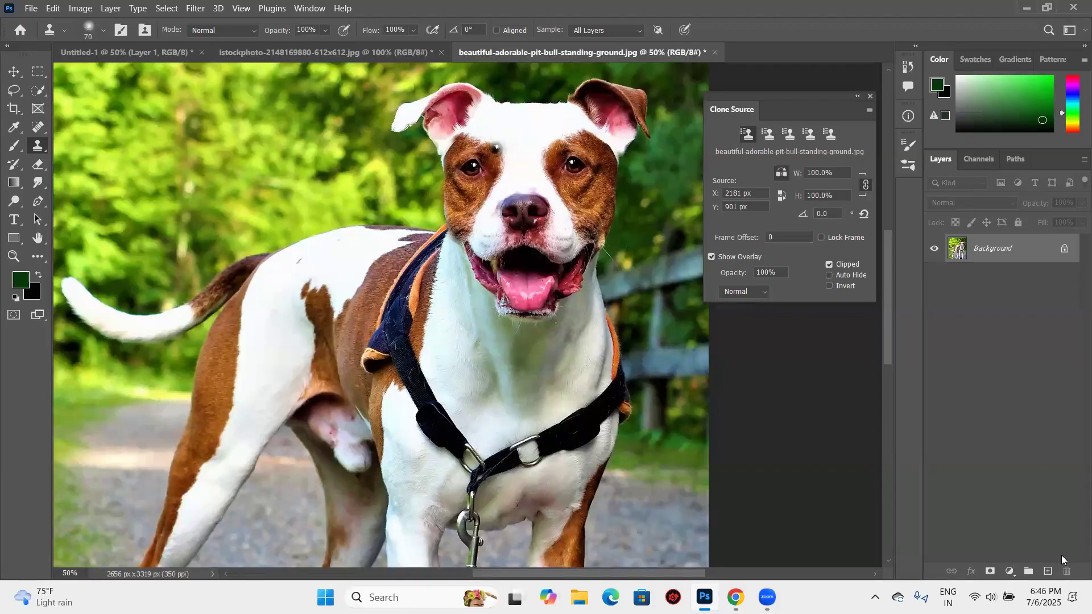
# - Add a new layer to the dog photo, try cloning the mirrored eye patch onto it and undo the strokes
pyautogui.click(1048, 571)
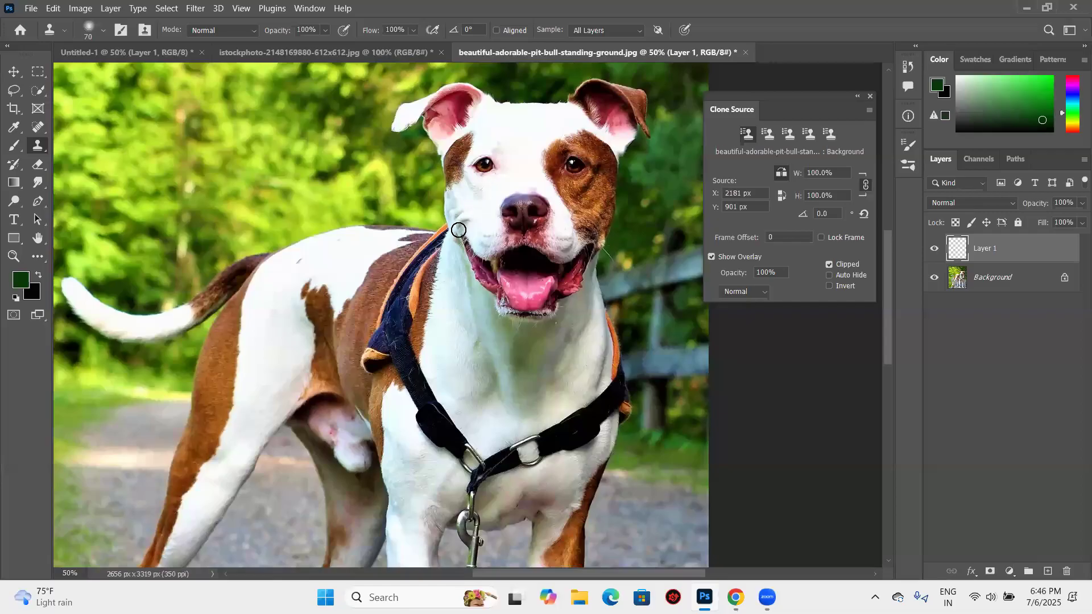
pyautogui.hotkey('ctrl', 'shift', 'z')
pyautogui.hotkey('ctrl', 'shift', 'z')
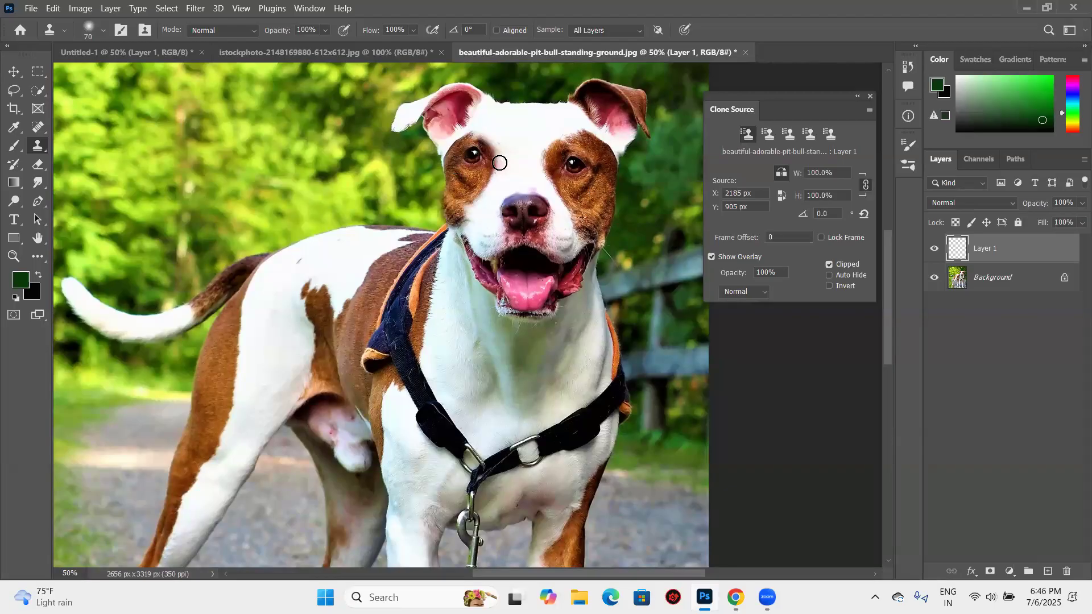
pyautogui.moveTo(473, 185)
pyautogui.mouseDown()
pyautogui.moveTo(471, 222)
pyautogui.moveTo(483, 137)
pyautogui.moveTo(461, 163)
pyautogui.moveTo(446, 142)
pyautogui.moveTo(445, 188)
pyautogui.moveTo(455, 193)
pyautogui.moveTo(450, 158)
pyautogui.moveTo(465, 160)
pyautogui.moveTo(477, 210)
pyautogui.moveTo(468, 154)
pyautogui.moveTo(507, 179)
pyautogui.mouseUp()
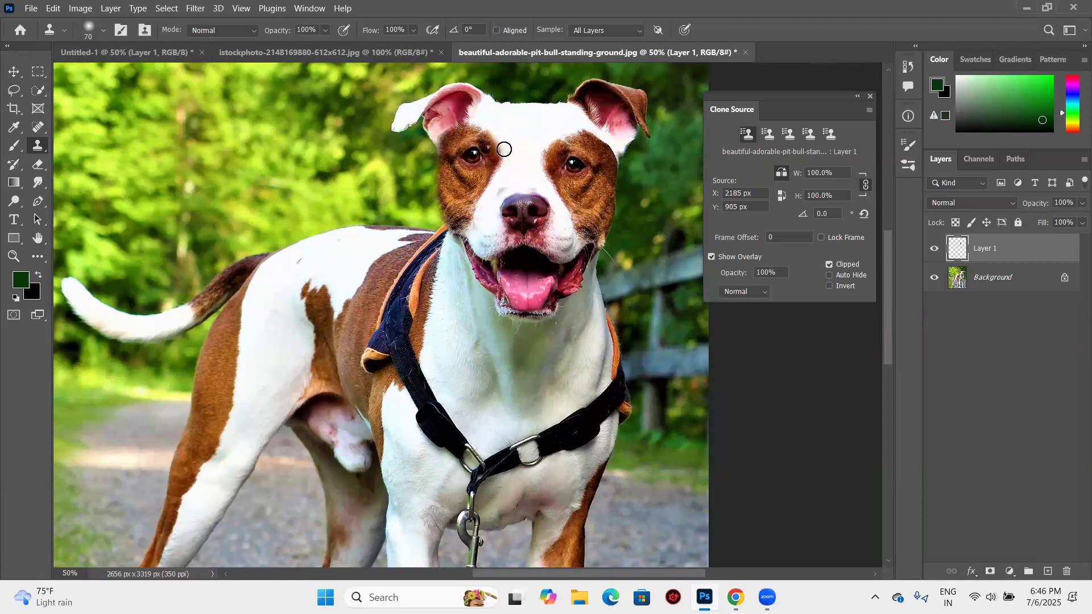
pyautogui.hotkey('ctrl', 'z')
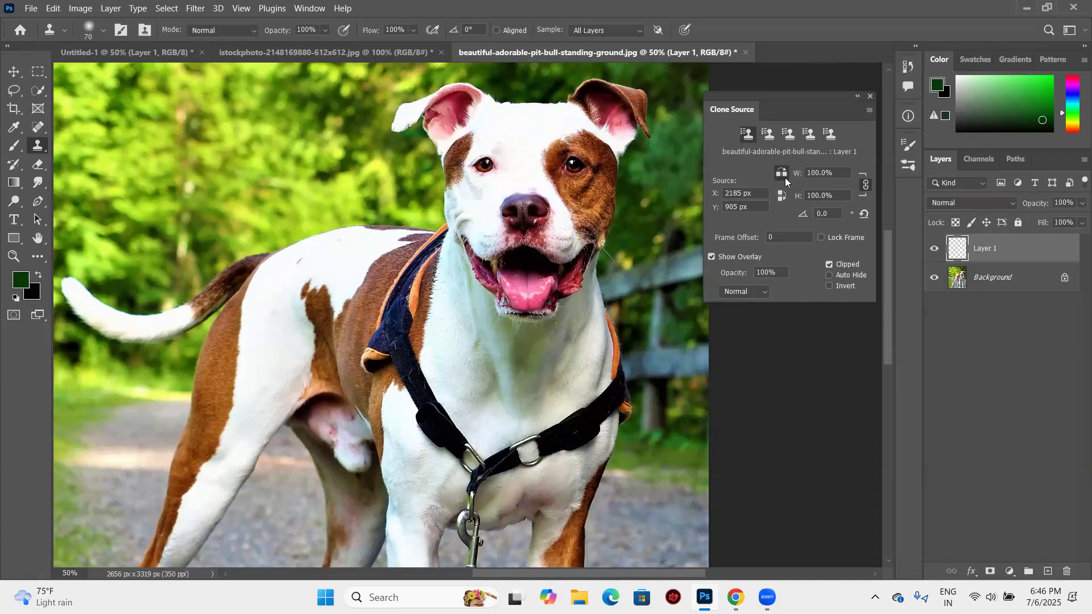
pyautogui.press('Delete')
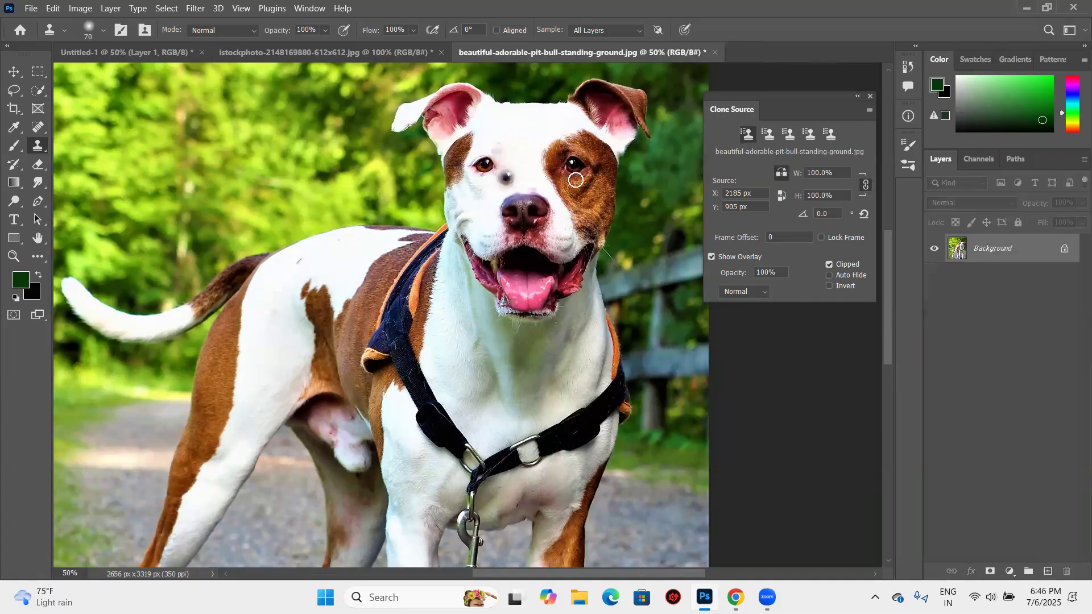
pyautogui.hotkey('ctrl', 'z')
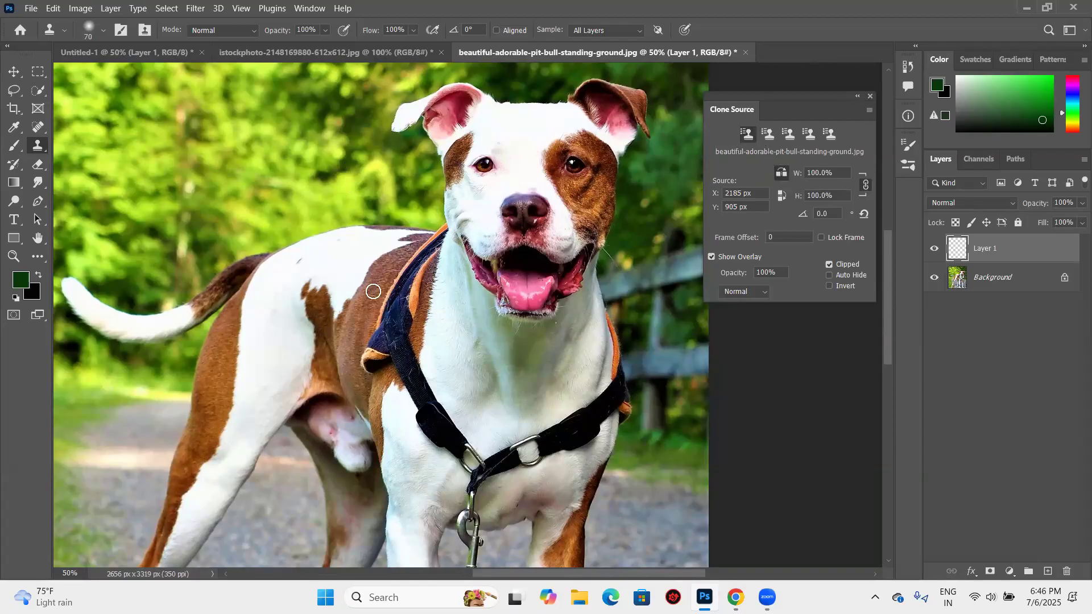
# - Resample the eye in the large brown patch and clone it mirrored over the dog's other eye on Layer 1
pyautogui.click(373, 291)
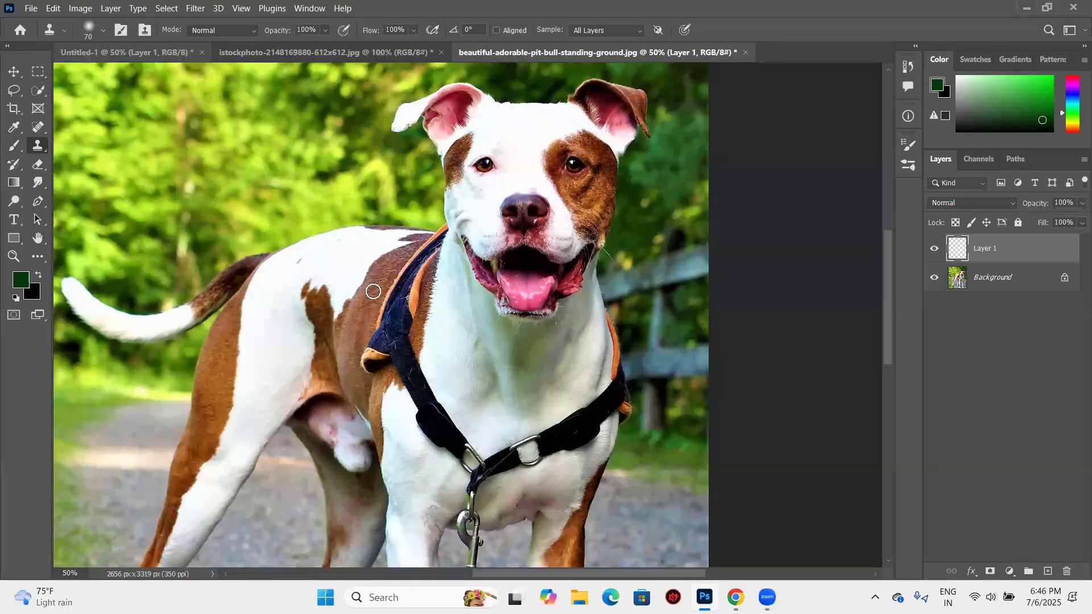
pyautogui.keyDown('alt'); pyautogui.click(573, 169); pyautogui.keyUp('alt')
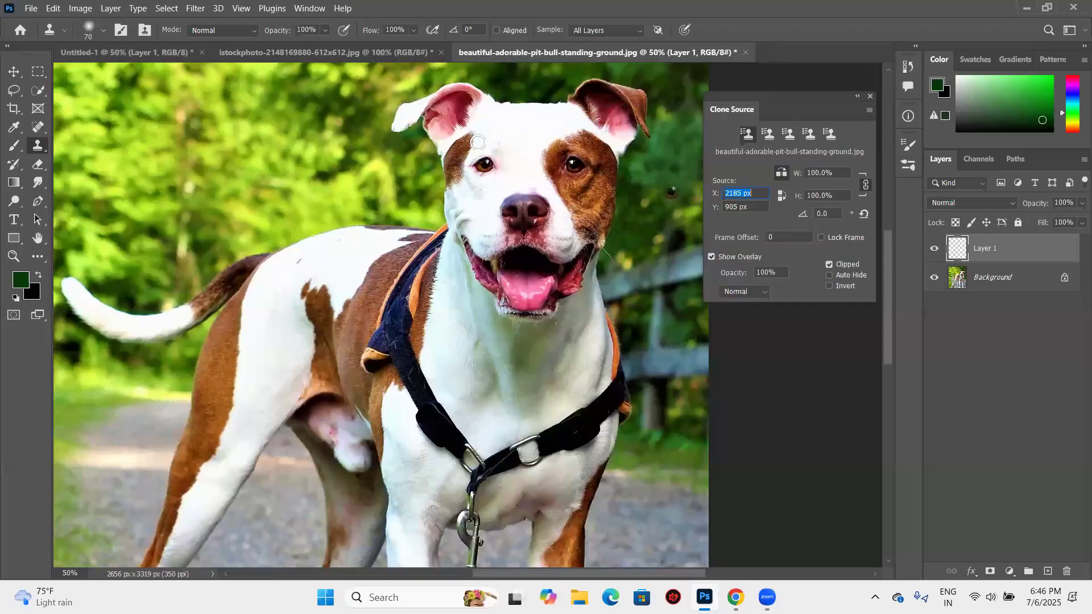
pyautogui.hotkey('ctrl', 'z')
pyautogui.moveTo(484, 166); pyautogui.dragTo(494, 157)
pyautogui.moveTo(454, 200)
pyautogui.mouseDown()
pyautogui.moveTo(454, 225)
pyautogui.moveTo(495, 161)
pyautogui.moveTo(490, 148)
pyautogui.moveTo(486, 190)
pyautogui.moveTo(457, 211)
pyautogui.moveTo(482, 180)
pyautogui.moveTo(483, 148)
pyautogui.moveTo(467, 145)
pyautogui.moveTo(478, 140)
pyautogui.moveTo(486, 184)
pyautogui.moveTo(456, 225)
pyautogui.moveTo(449, 148)
pyautogui.moveTo(463, 139)
pyautogui.moveTo(452, 202)
pyautogui.moveTo(448, 141)
pyautogui.moveTo(453, 196)
pyautogui.mouseUp()
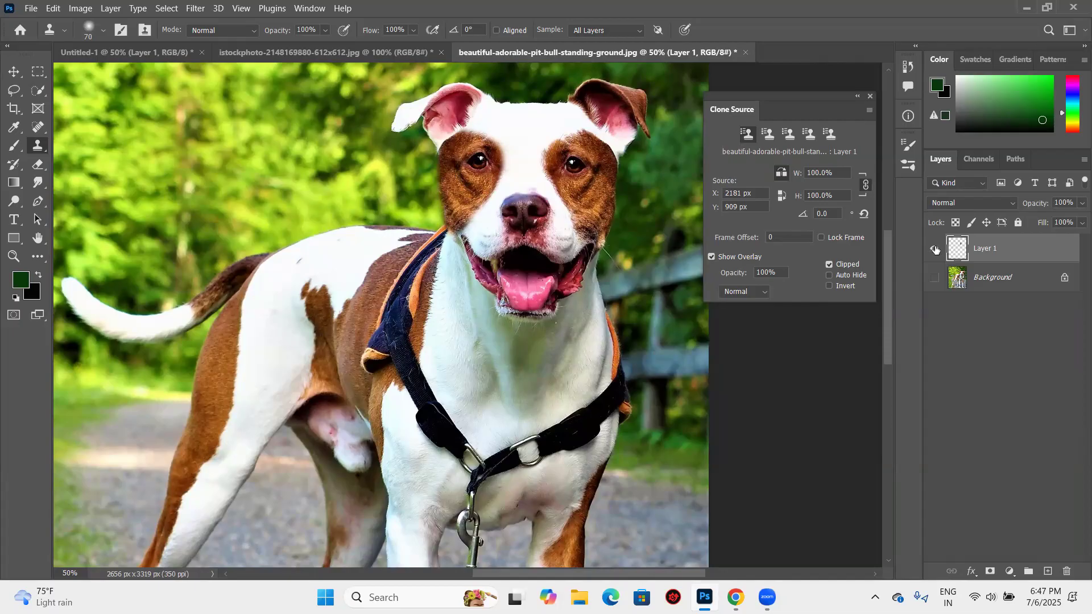
# - Toggle the visibility of Layer 1 to compare the dog's face with and without the cloned patch
pyautogui.keyDown('alt'); pyautogui.click(936, 249); pyautogui.keyUp('alt')
pyautogui.click(936, 249)
pyautogui.click(936, 249)
pyautogui.click(935, 249)
# - Try rotating the clone source overlay and reset its rotation angle to 0
pyautogui.hotkey('ctrl', 'z')
pyautogui.click(452, 299)
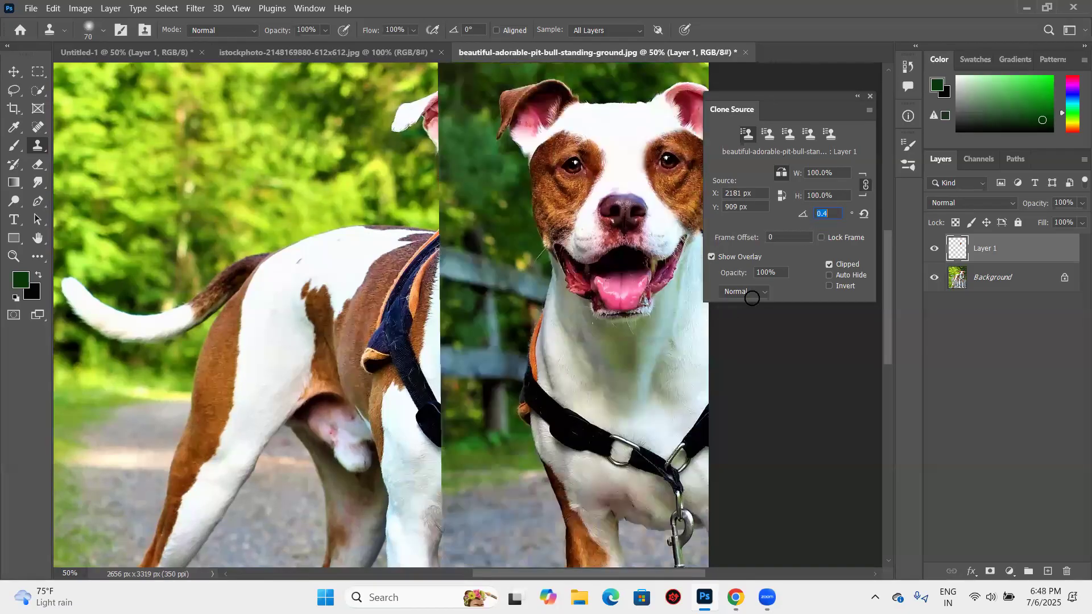
pyautogui.write('0')
pyautogui.press('Tab')
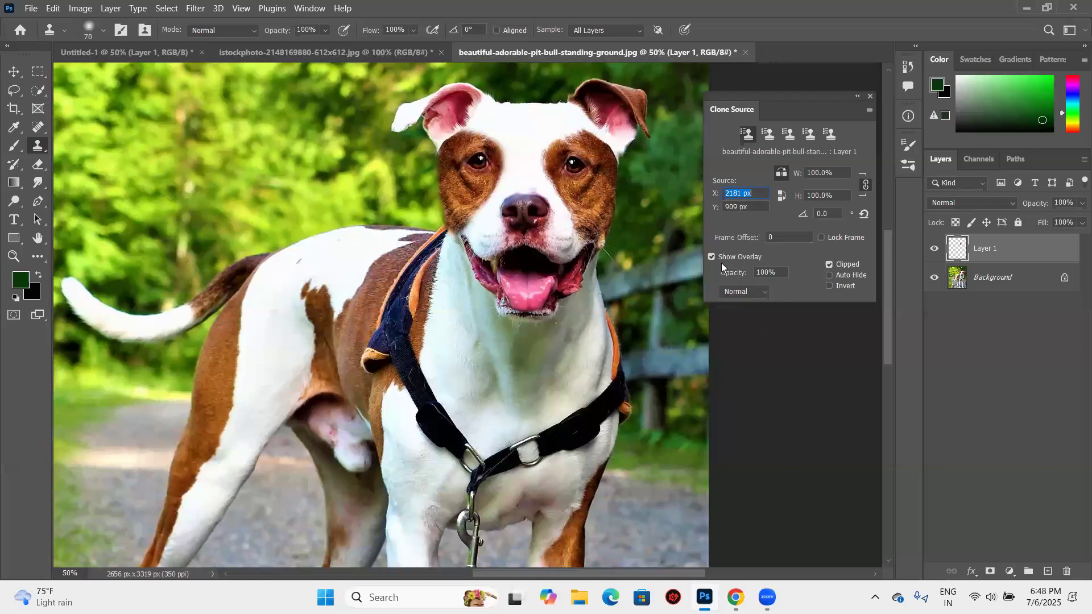
# - Close the dog photo without saving its changes and return to the lake photo
pyautogui.hotkey('ctrl', '-')
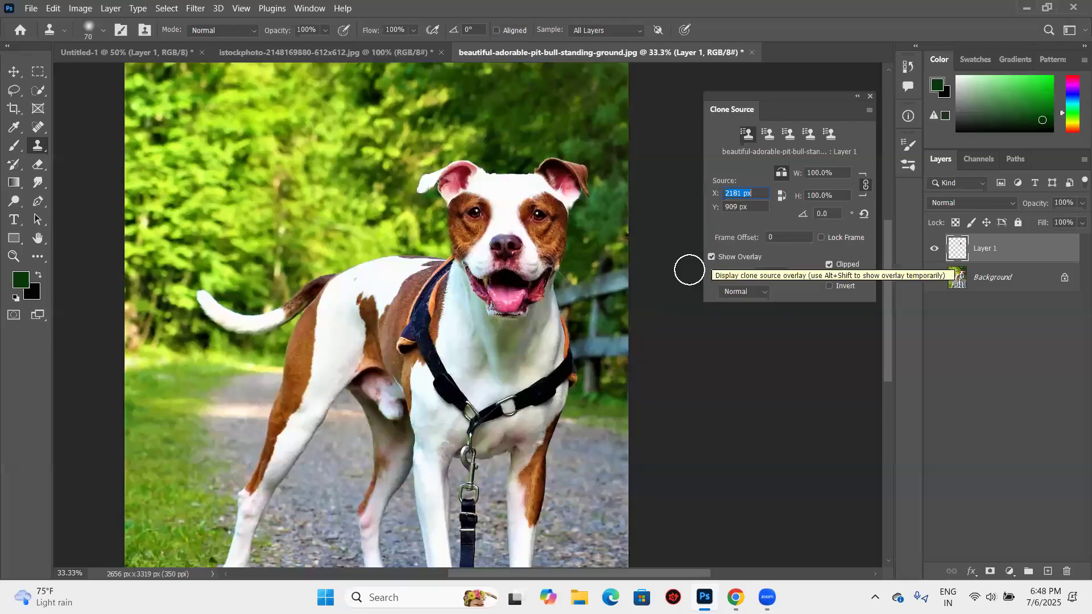
pyautogui.click(336, 52)
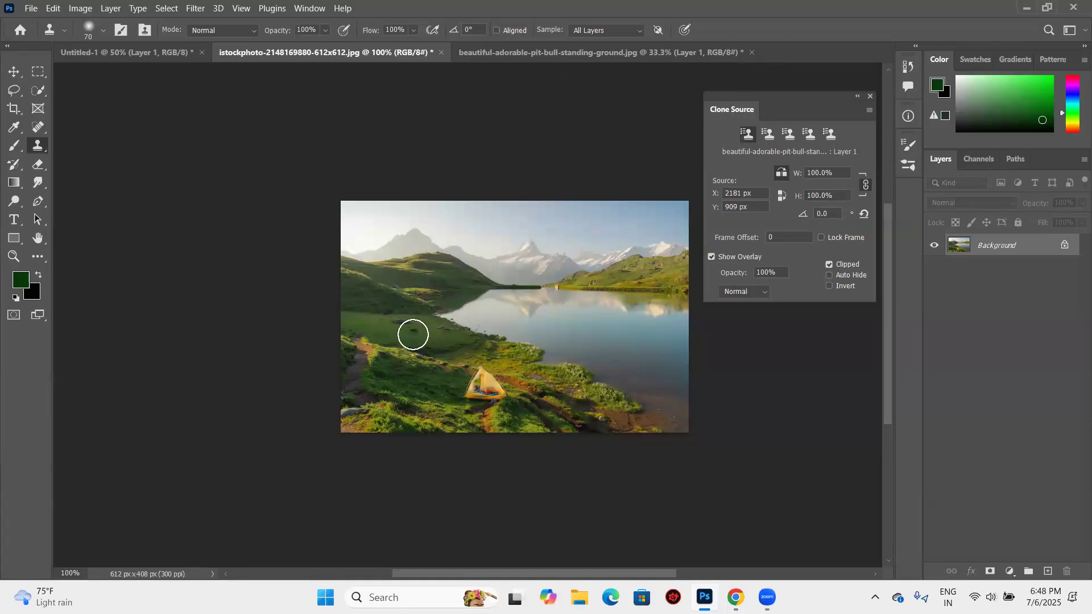
pyautogui.hotkey('ctrl', 'Tab')
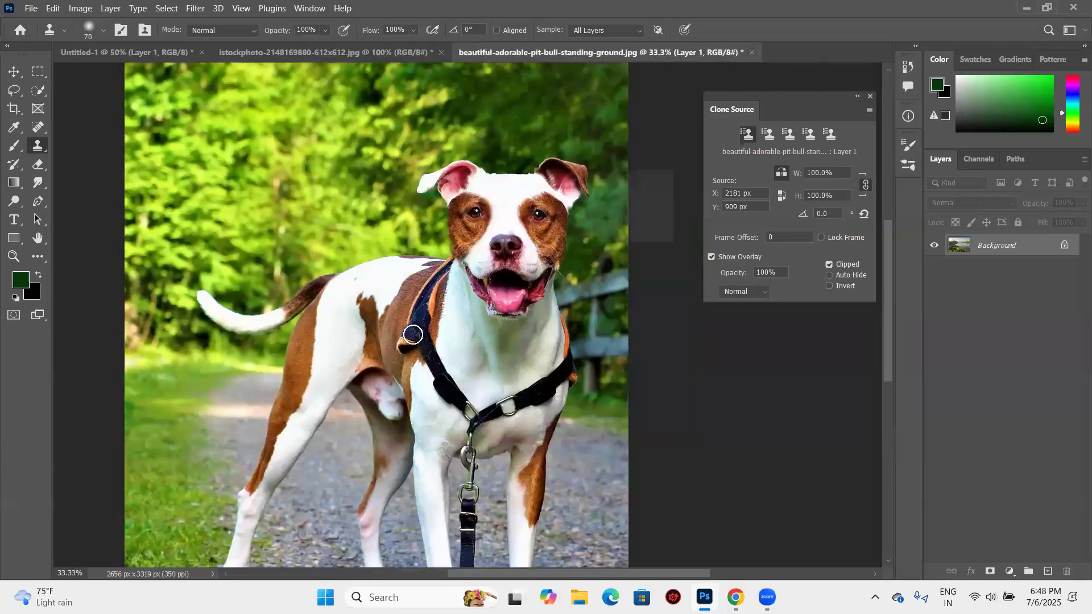
pyautogui.hotkey('ctrl', 'w')
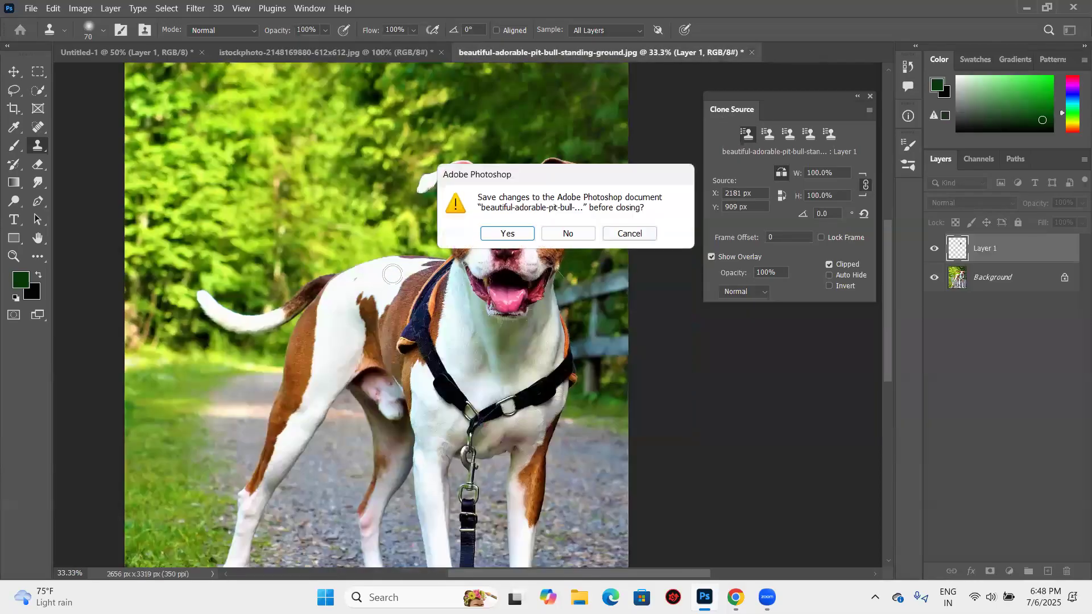
pyautogui.press('n')
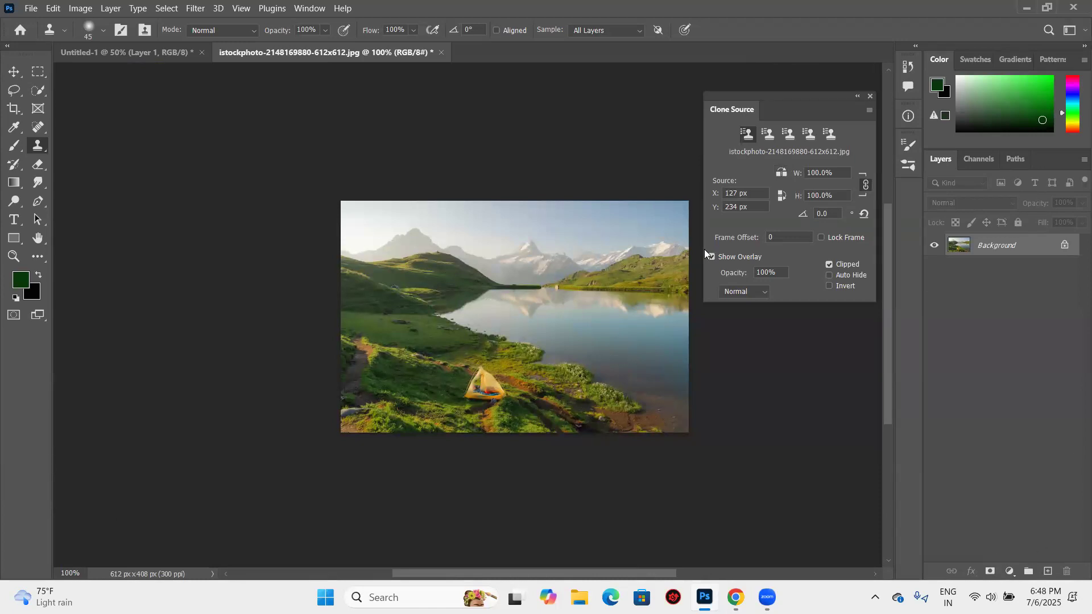
# - Add a new layer to the lake photo and clone a sample of the green meadow onto the lake
pyautogui.hotkey('ctrl', 'shift', 'alt', 'n')
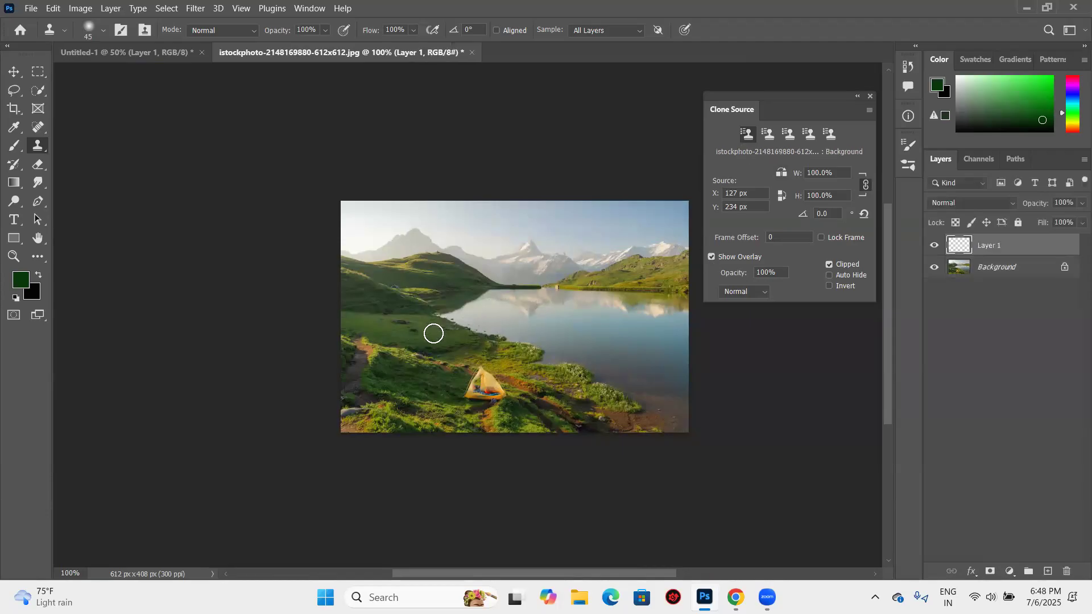
pyautogui.keyDown('alt'); pyautogui.click(432, 333); pyautogui.keyUp('alt')
pyautogui.moveTo(485, 302)
pyautogui.mouseDown()
pyautogui.moveTo(444, 287)
pyautogui.moveTo(407, 303)
pyautogui.moveTo(438, 333)
pyautogui.moveTo(489, 322)
pyautogui.mouseUp()
# - Undo the meadow strokes on the lake and switch the Show Overlay option off and on again
pyautogui.hotkey('ctrl', 'z')
pyautogui.hotkey('ctrl', 'z')
pyautogui.hotkey('ctrl', 'z')
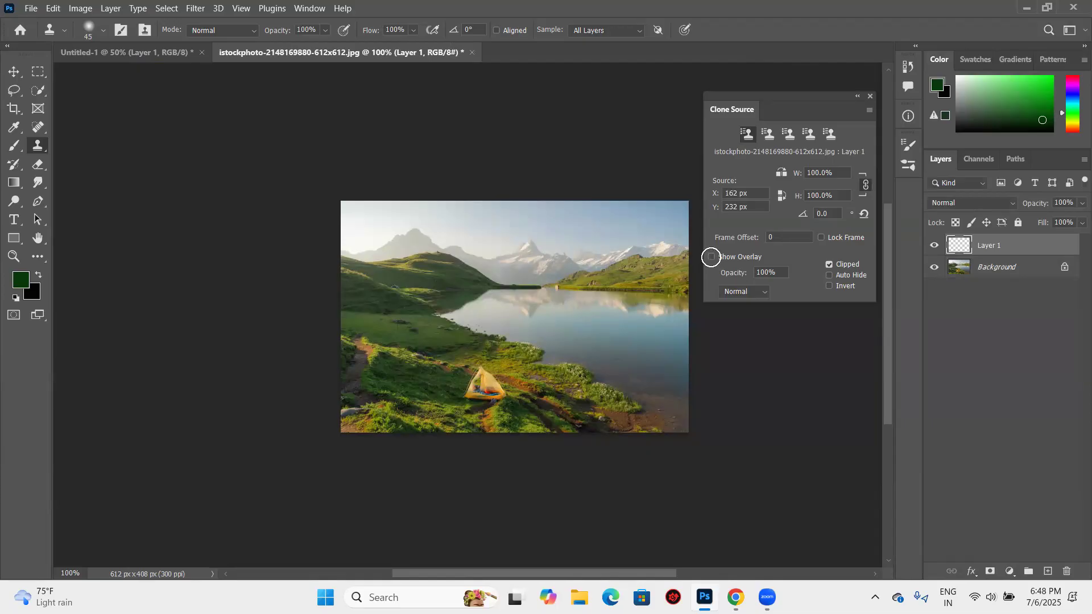
pyautogui.click(719, 258)
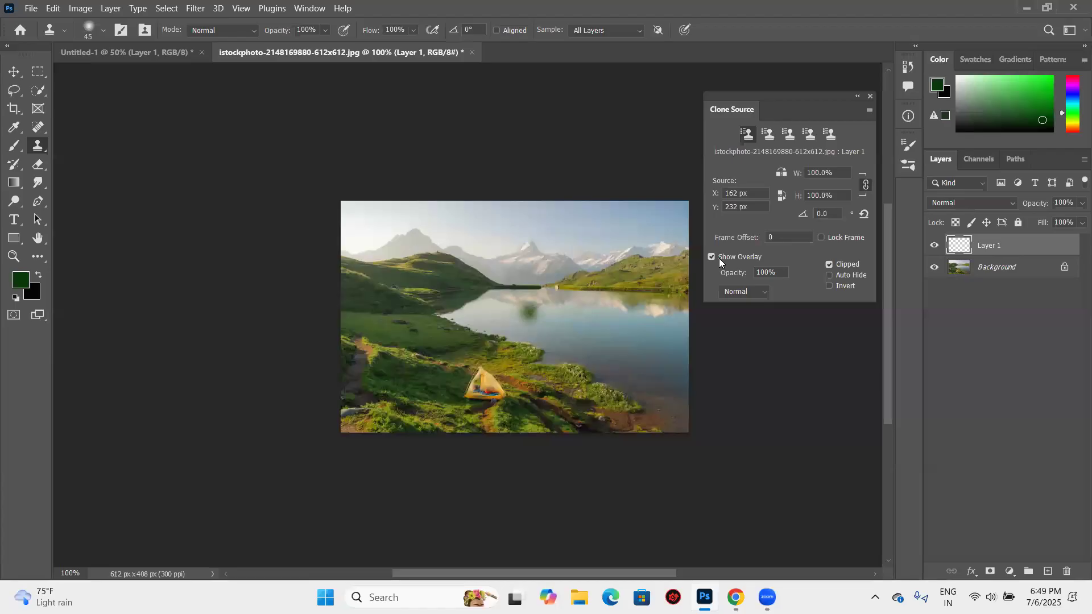
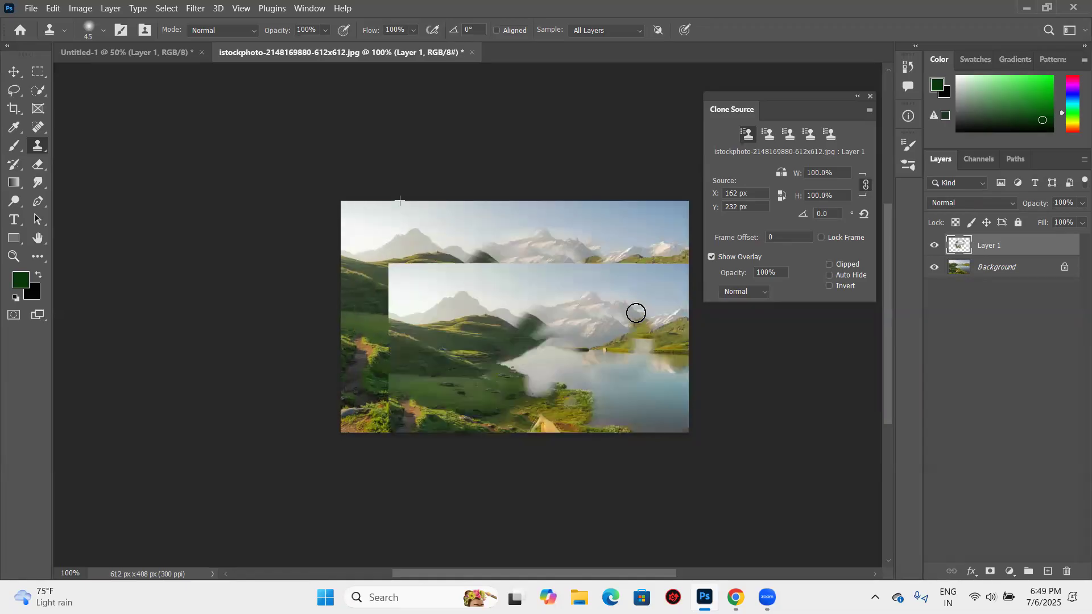
# - Turn on the clone overlay's Clipped option, undo the remaining strokes on Layer 1, and test a dab in the sky before undoing it
pyautogui.click(829, 264)
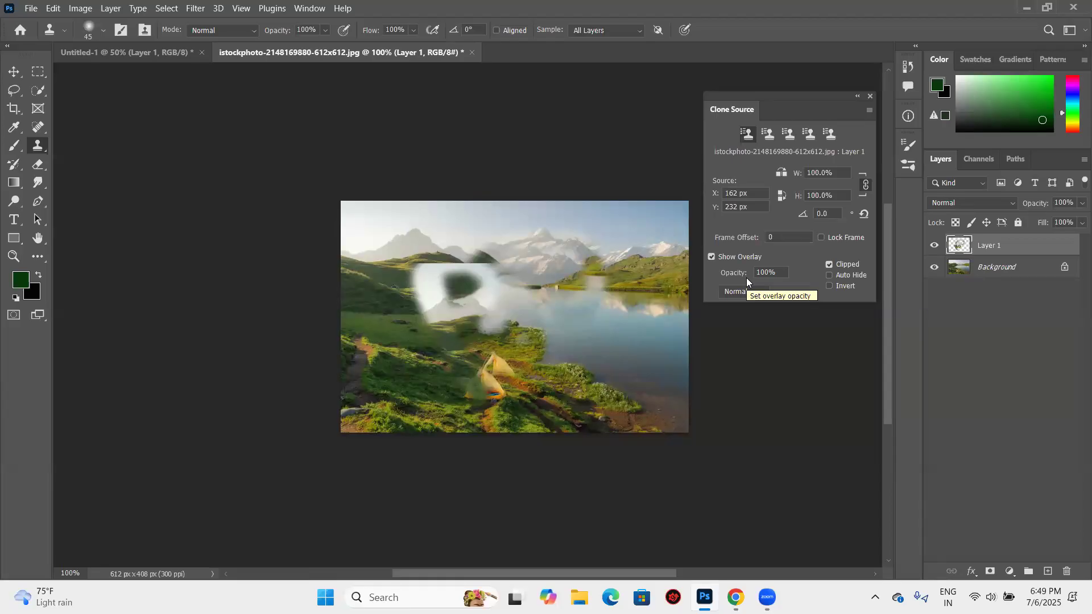
pyautogui.hotkey('ctrl', 'z')
pyautogui.hotkey('ctrl', 'z')
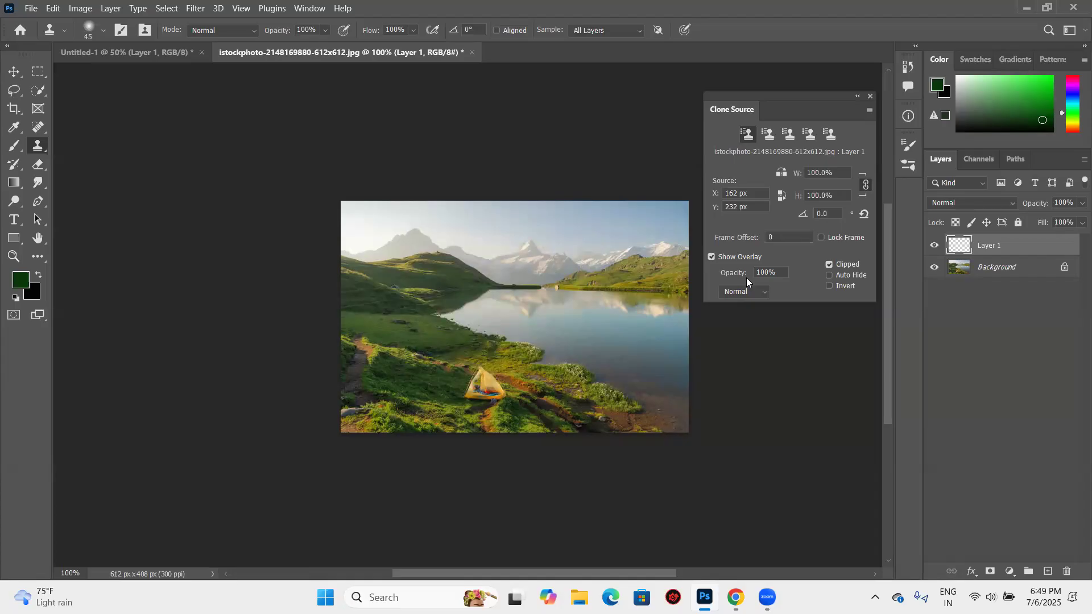
pyautogui.click(510, 237)
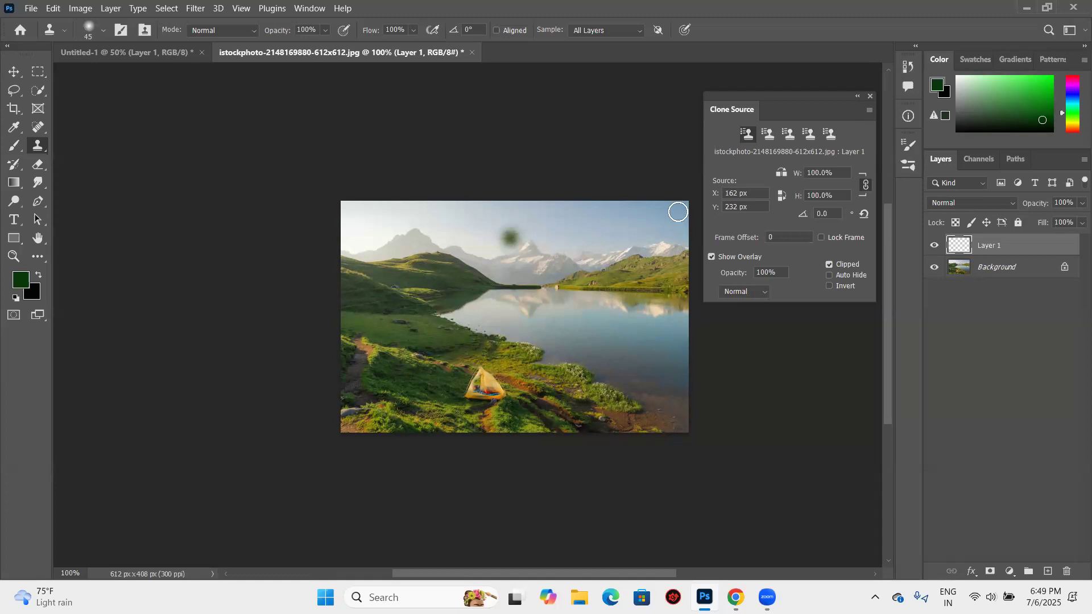
pyautogui.hotkey('ctrl', 'z')
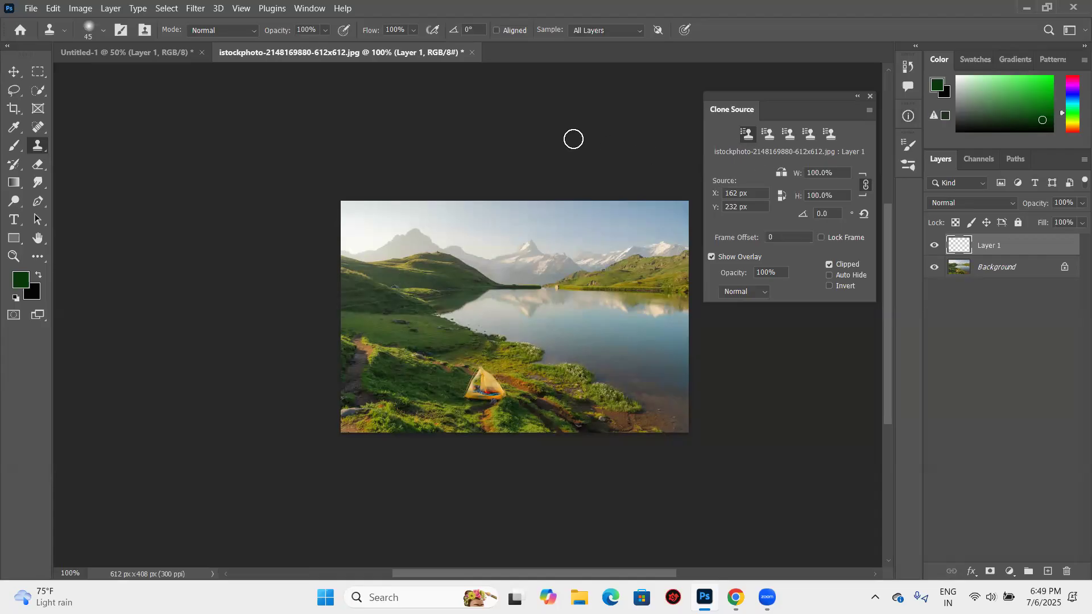
# - Open the yellow car photo george-white-ik3A4d-N-iU-unsplash from the Downloads folder
pyautogui.click(31, 8)
pyautogui.click(40, 31)
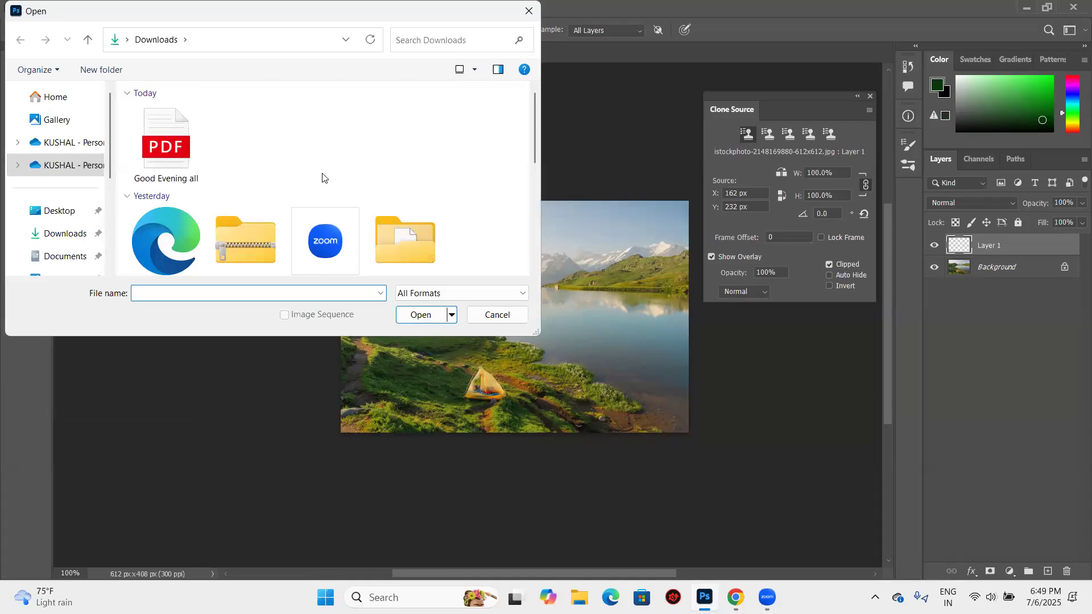
pyautogui.scroll(-10, 322, 178)
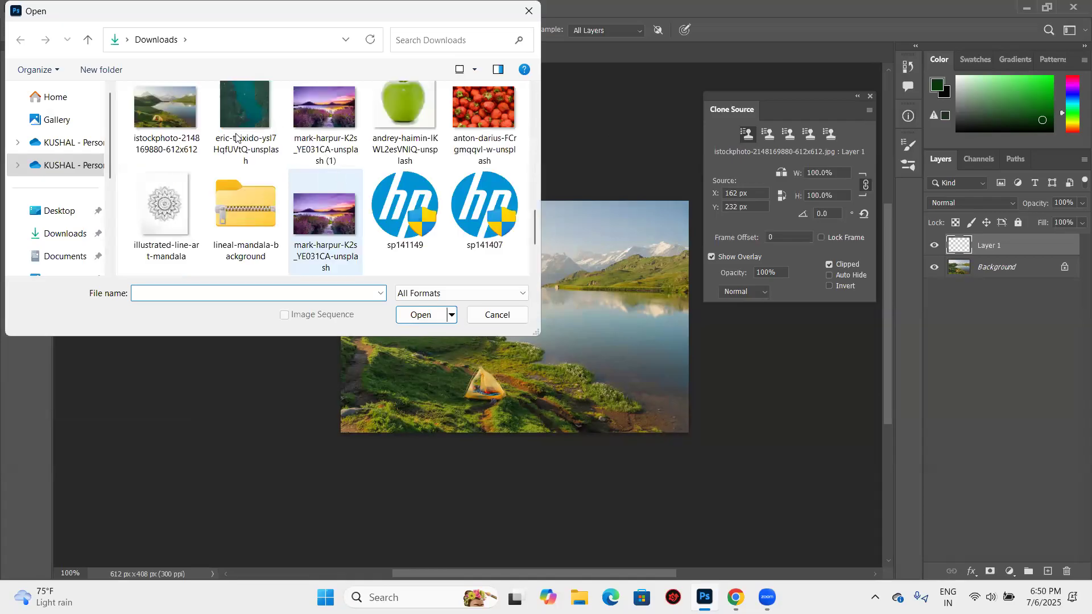
pyautogui.scroll(-1, 421, 320)
pyautogui.scroll(2, 421, 316)
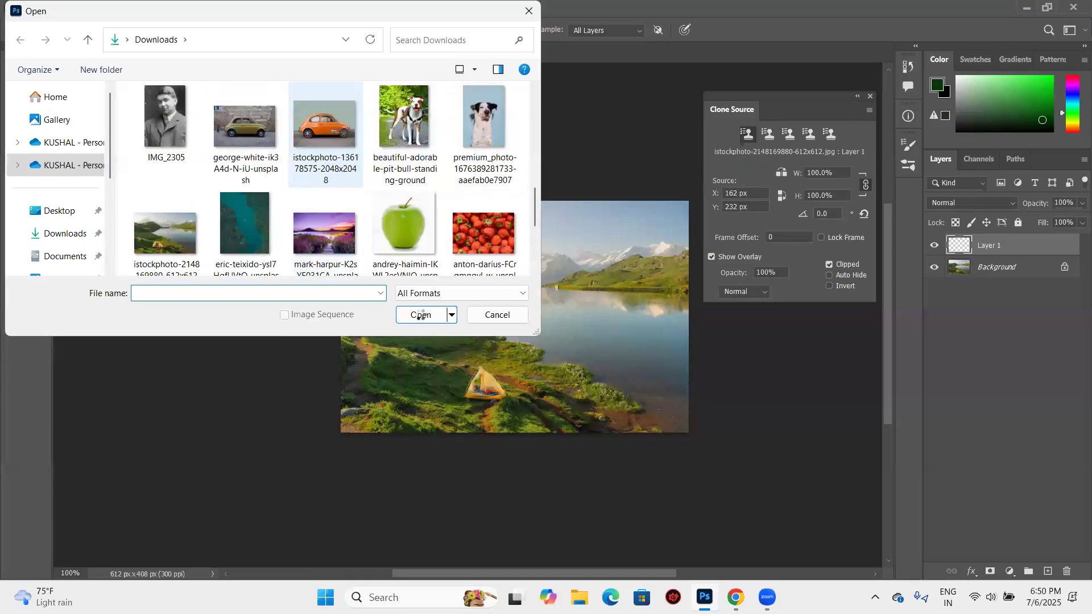
pyautogui.click(246, 134)
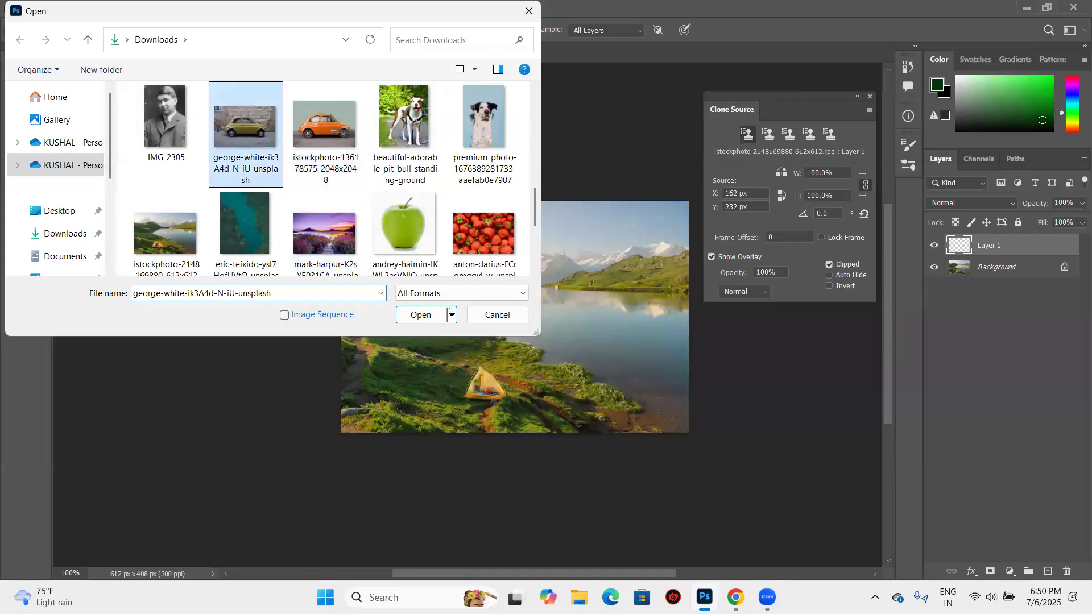
pyautogui.click(448, 312)
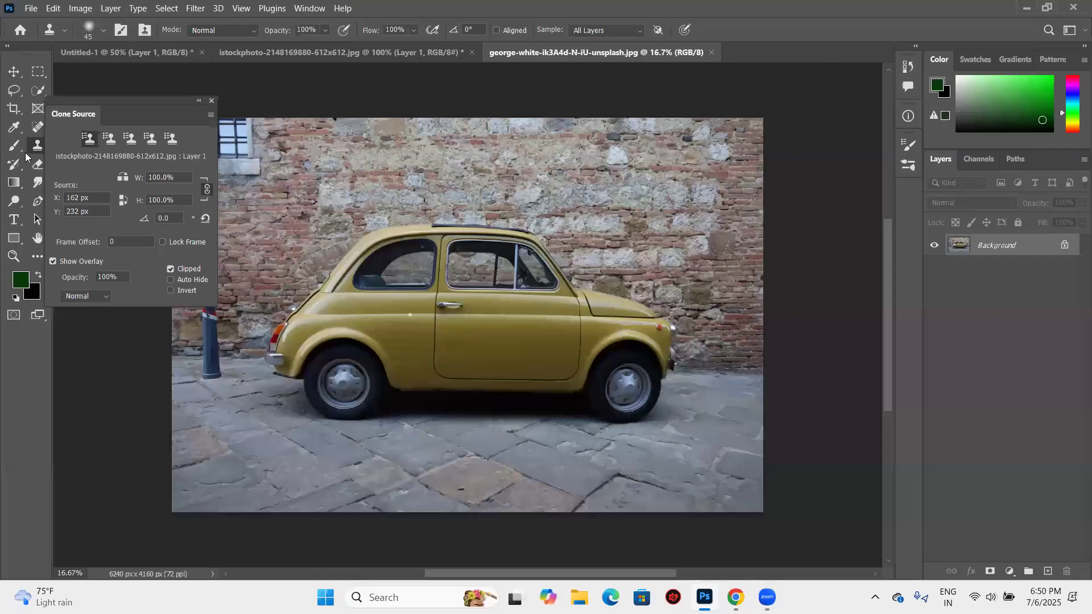
# - Enlarge the Clone Stamp brush to 250 and close the lake photo without saving, returning to the car photo
pyautogui.hotkey('ctrl', '+')
pyautogui.hotkey('ctrl', '+')
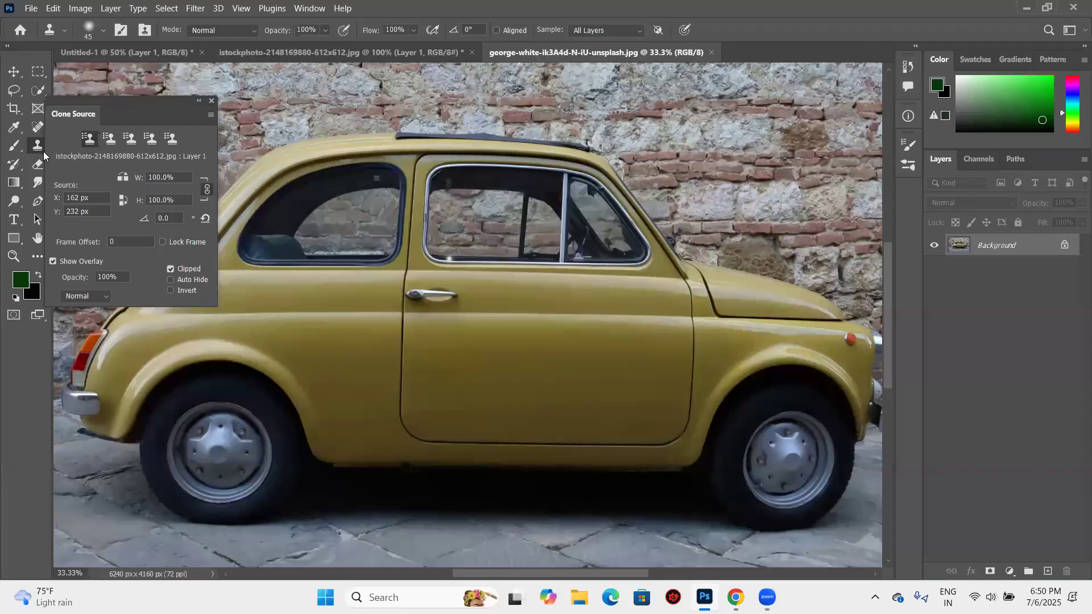
pyautogui.press(']')
pyautogui.press(']')
pyautogui.press(']')
pyautogui.press(']')
pyautogui.press(']')
pyautogui.press(']')
pyautogui.press(']')
pyautogui.press(']')
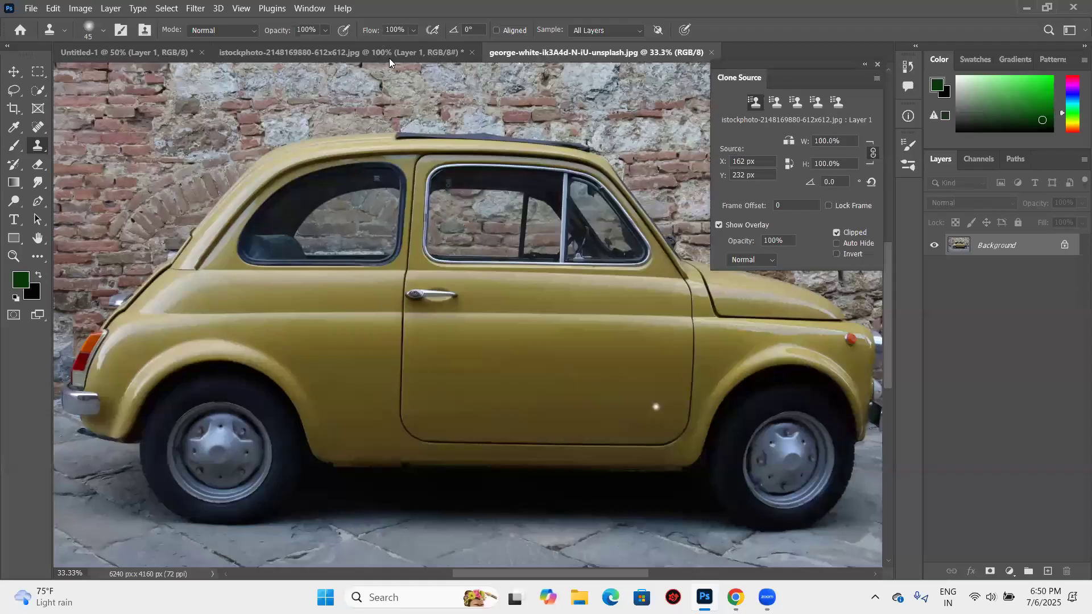
pyautogui.click(472, 48)
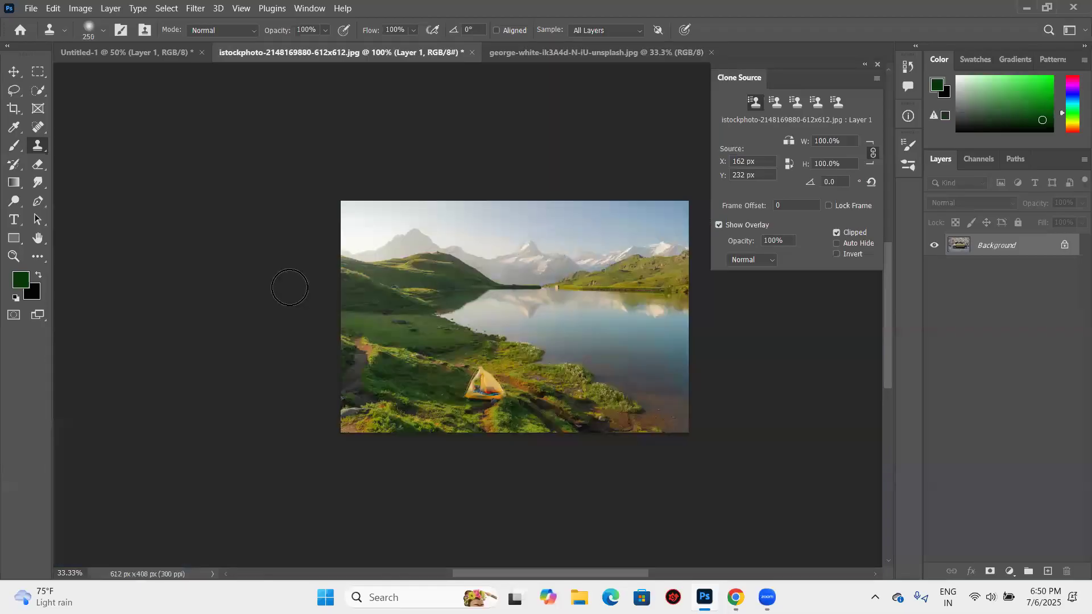
pyautogui.press('Escape')
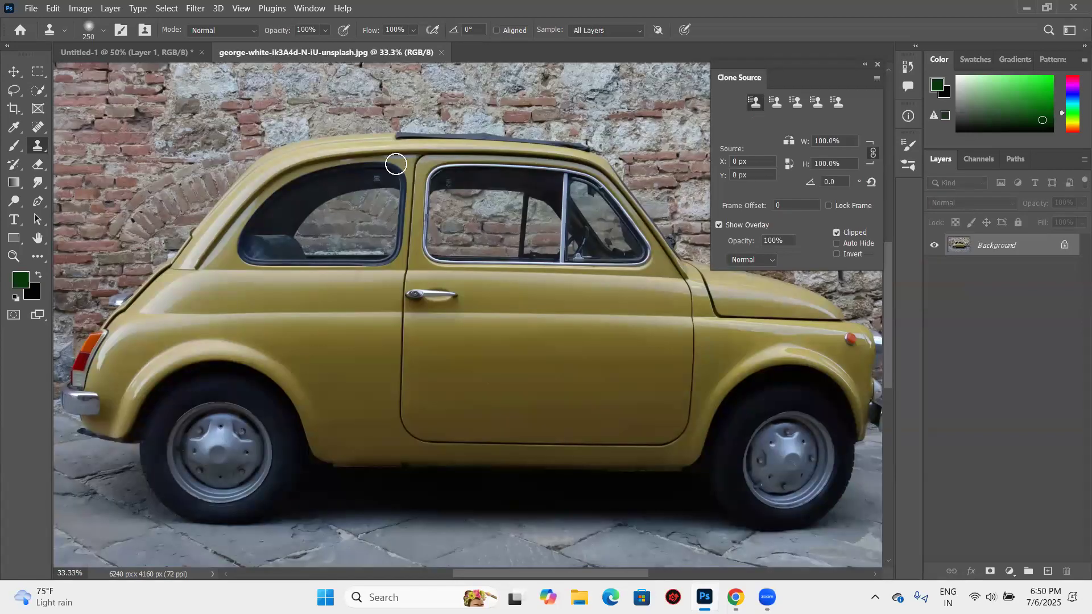
# - Reduce the brush to 150, try cloning yellow bodywork onto the rear side window, and undo the dab
pyautogui.press('[')
pyautogui.press('[')
pyautogui.press('[')
pyautogui.keyDown('alt'); pyautogui.click(383, 188); pyautogui.keyUp('alt')
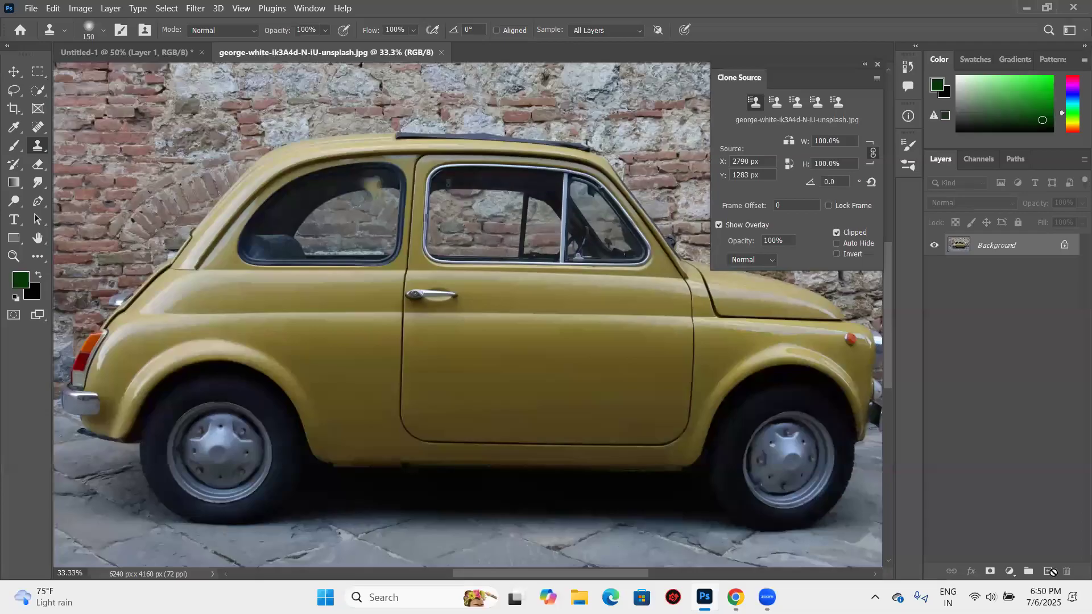
pyautogui.hotkey('ctrl', 'z')
# - Add a new layer above the car photo, test a clone of the yellow pillar on the front side window, and undo the dab
pyautogui.moveTo(410, 170); pyautogui.dragTo(404, 173)
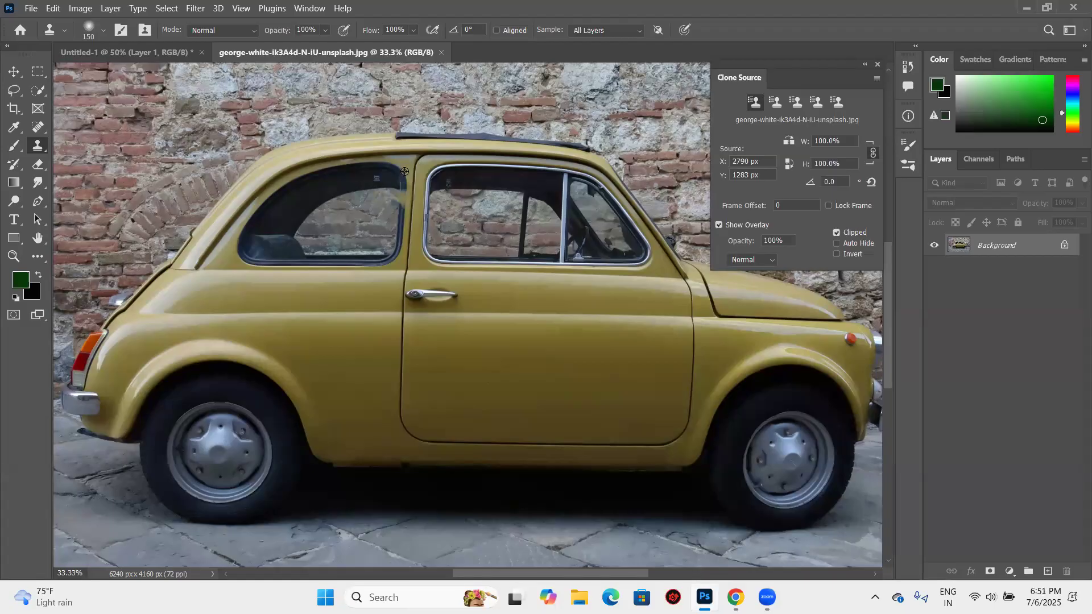
pyautogui.hotkey('ctrl', 'shift', 'alt', 'n')
pyautogui.click(475, 183)
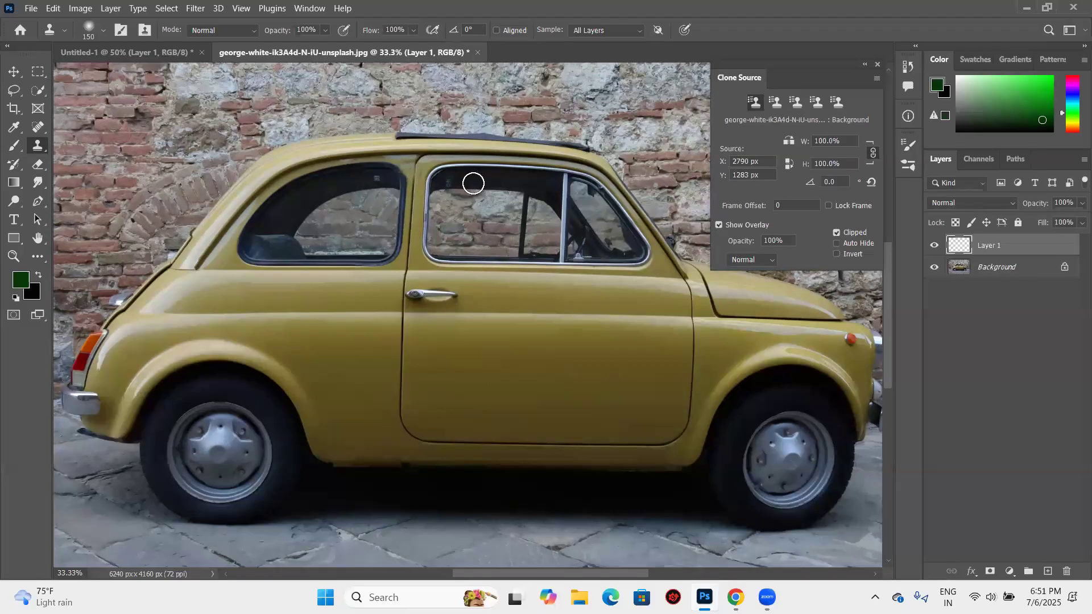
pyautogui.keyDown('alt'); pyautogui.click(415, 182); pyautogui.keyUp('alt')
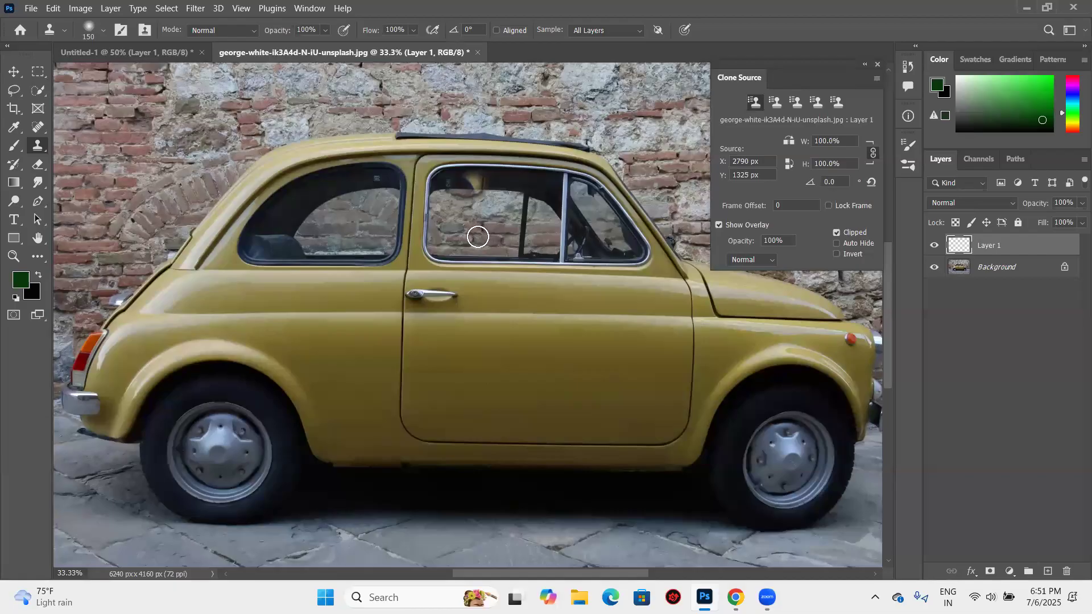
pyautogui.hotkey('ctrl', 'z')
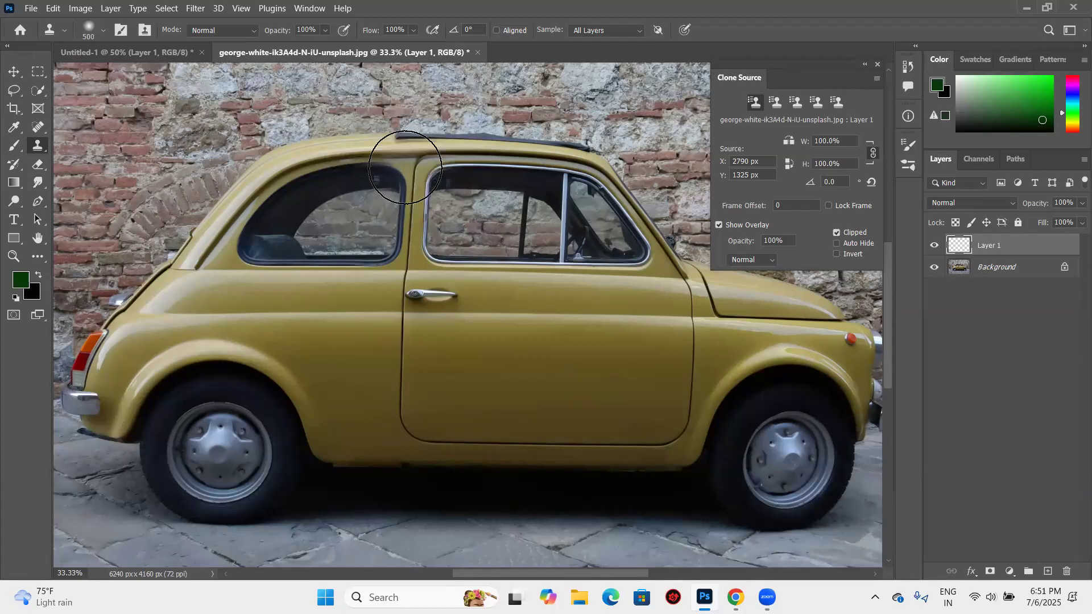
# - Try cloning around the pillar between the side windows with a 500 brush, undo back past the new layer, and restore the layer
pyautogui.moveTo(405, 170)
pyautogui.mouseDown()
pyautogui.moveTo(471, 177)
pyautogui.moveTo(421, 188)
pyautogui.mouseUp()
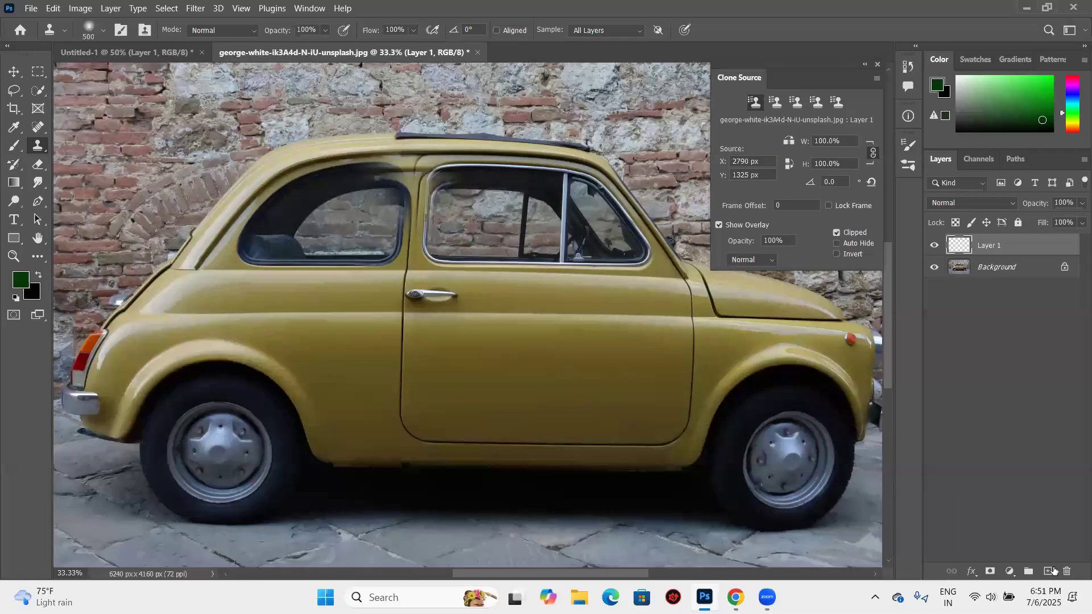
pyautogui.hotkey('ctrl', 'z')
pyautogui.hotkey('ctrl', 'z')
pyautogui.hotkey('ctrl', 'z')
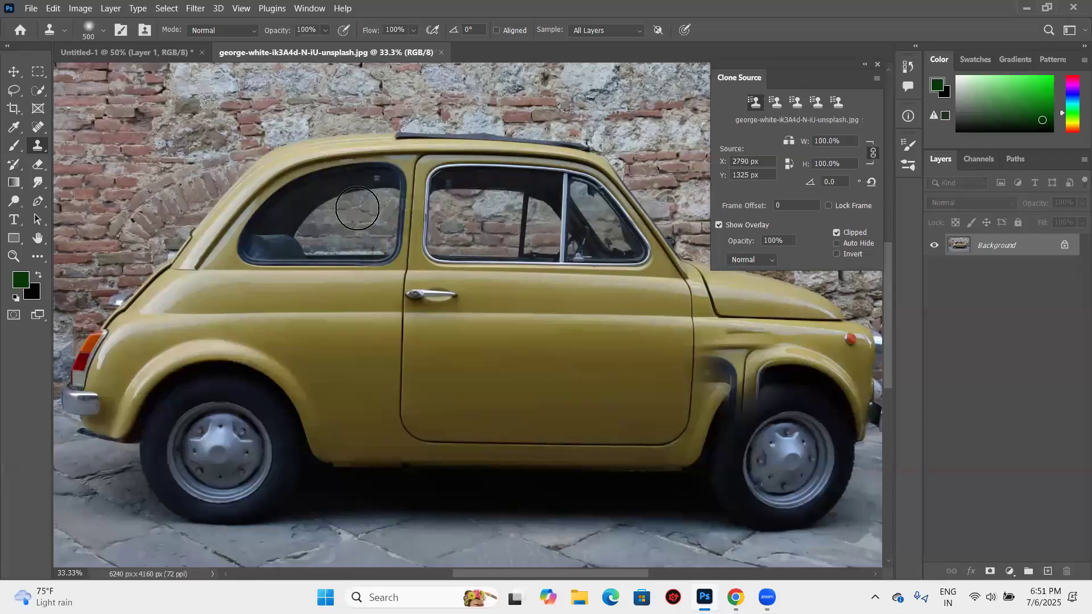
pyautogui.hotkey('ctrl', 'shift', 'z')
# - Turn on Aligned sampling and test a 200 brush around the rear window's upper front corner, undoing the strokes
pyautogui.click(382, 185)
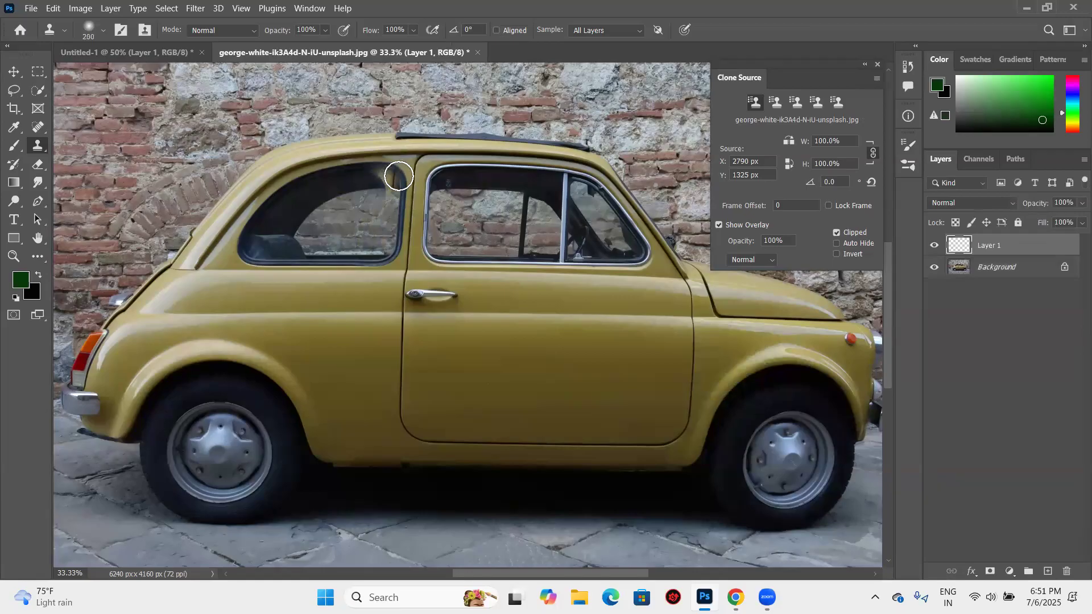
pyautogui.click(398, 176)
pyautogui.hotkey('ctrl', 'z')
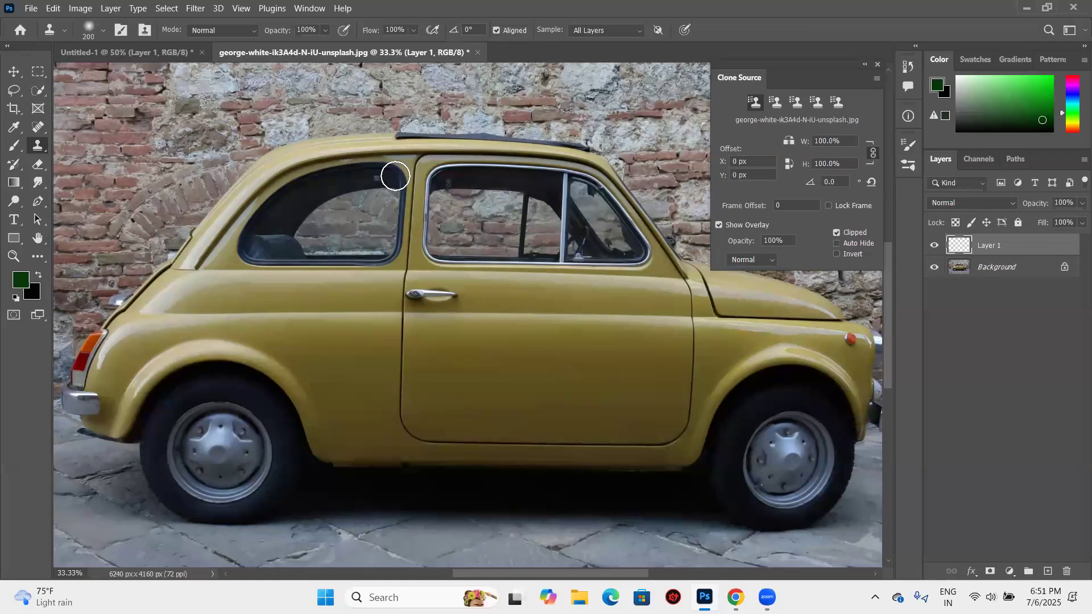
pyautogui.keyDown('alt'); pyautogui.click(395, 176); pyautogui.keyUp('alt')
pyautogui.moveTo(380, 167); pyautogui.dragTo(424, 169)
pyautogui.hotkey('ctrl', 'z')
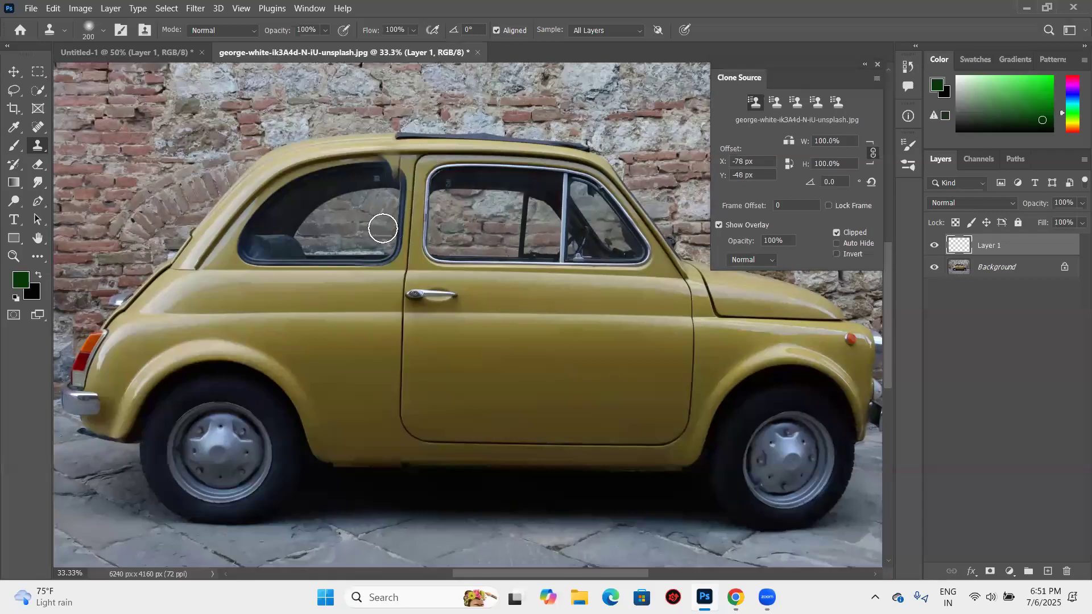
pyautogui.hotkey('ctrl', 'z')
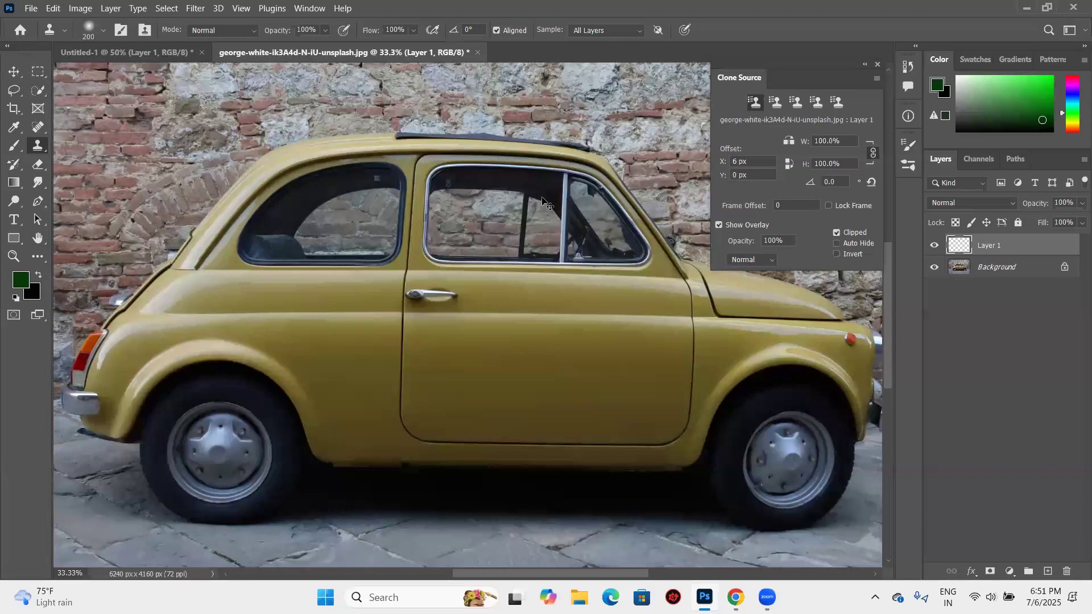
# - Try aligned clone dabs on the pillar between the two side windows, using different sample offsets
pyautogui.press('v')
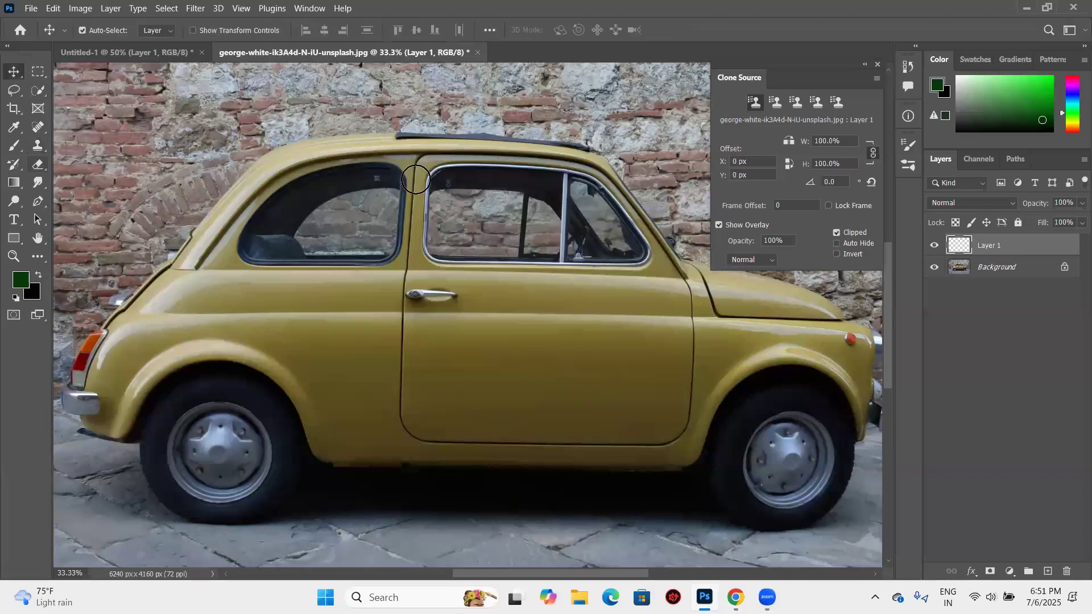
pyautogui.press('s')
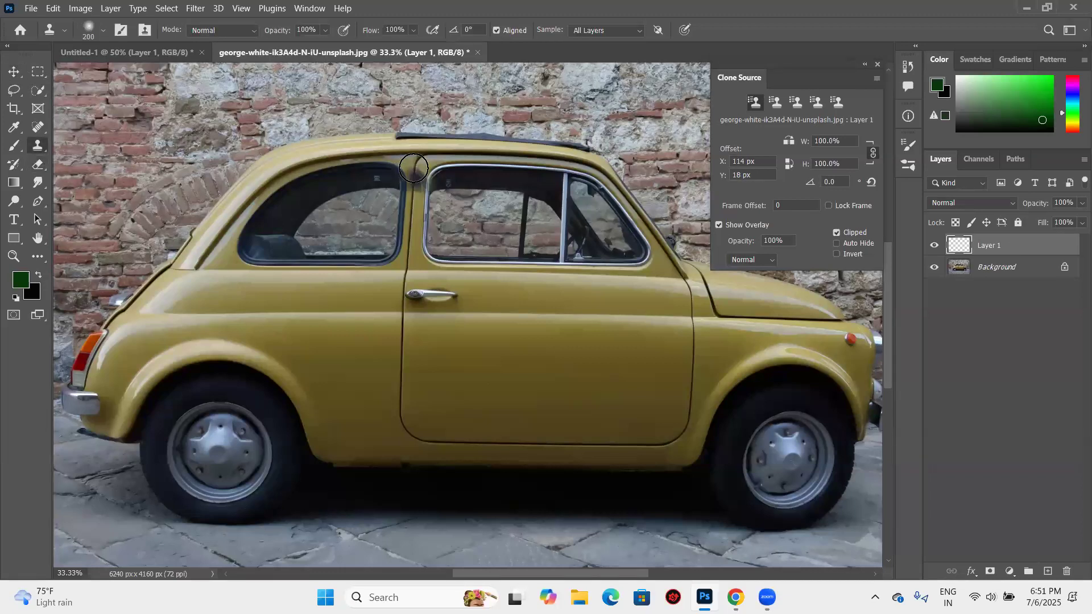
pyautogui.hotkey('ctrl', 'z')
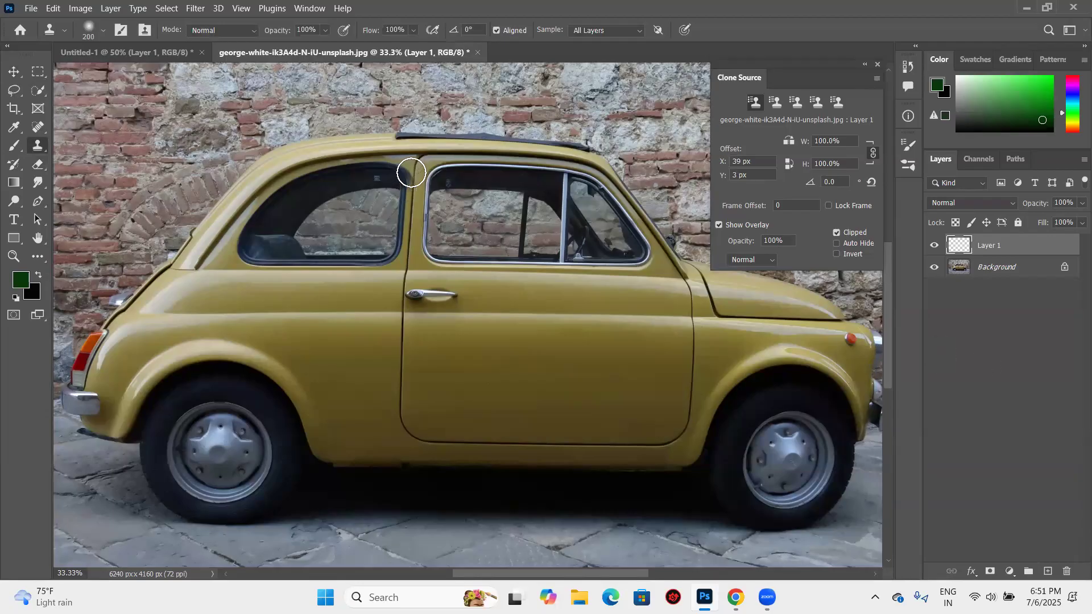
pyautogui.click(407, 171)
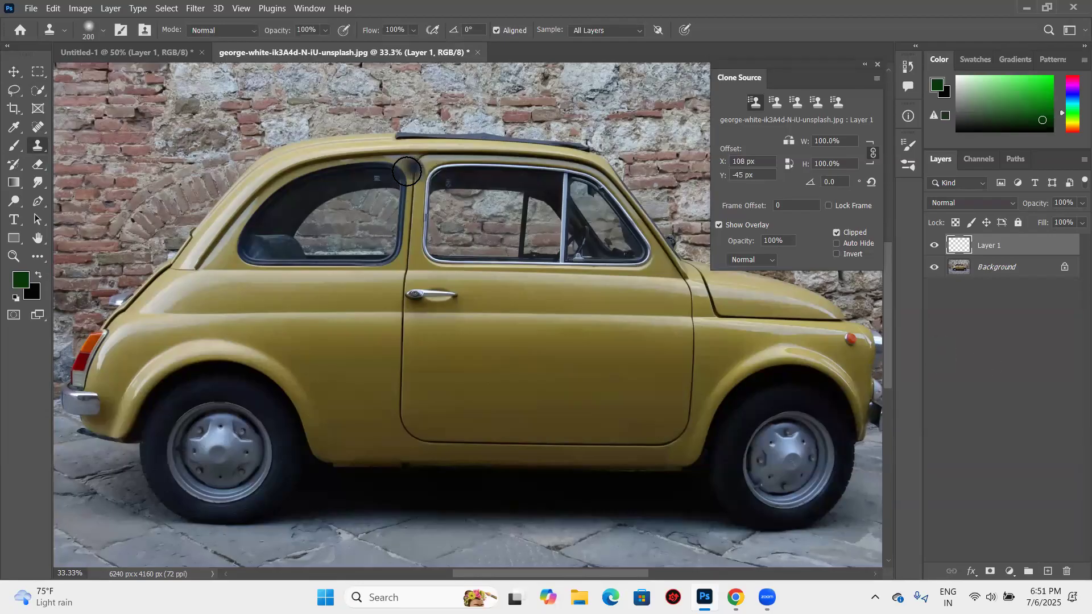
pyautogui.keyDown('alt'); pyautogui.click(404, 171); pyautogui.keyUp('alt')
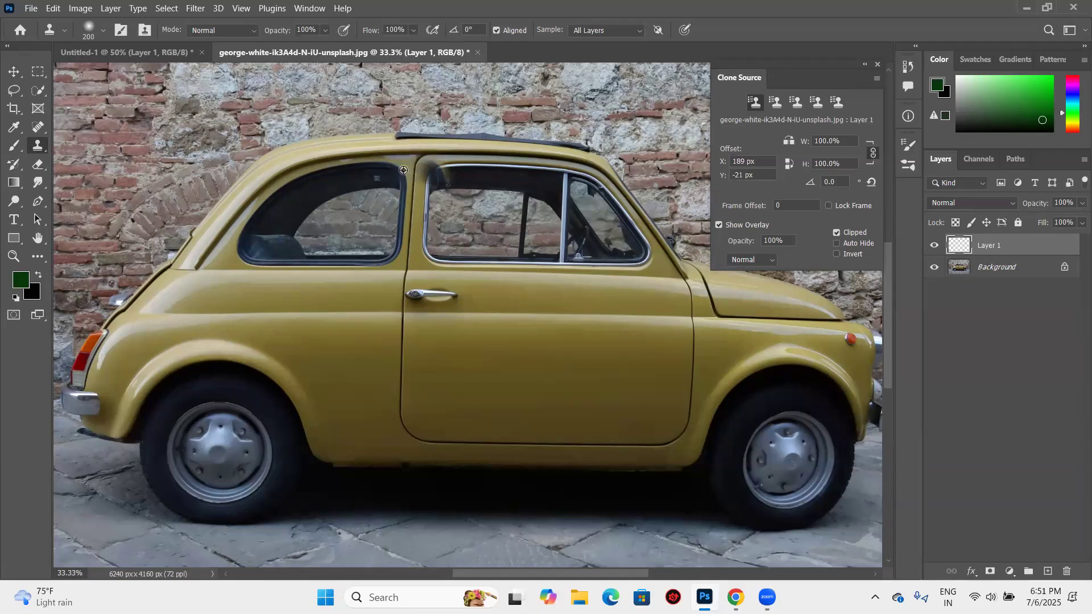
pyautogui.keyDown('alt'); pyautogui.click(406, 165); pyautogui.keyUp('alt')
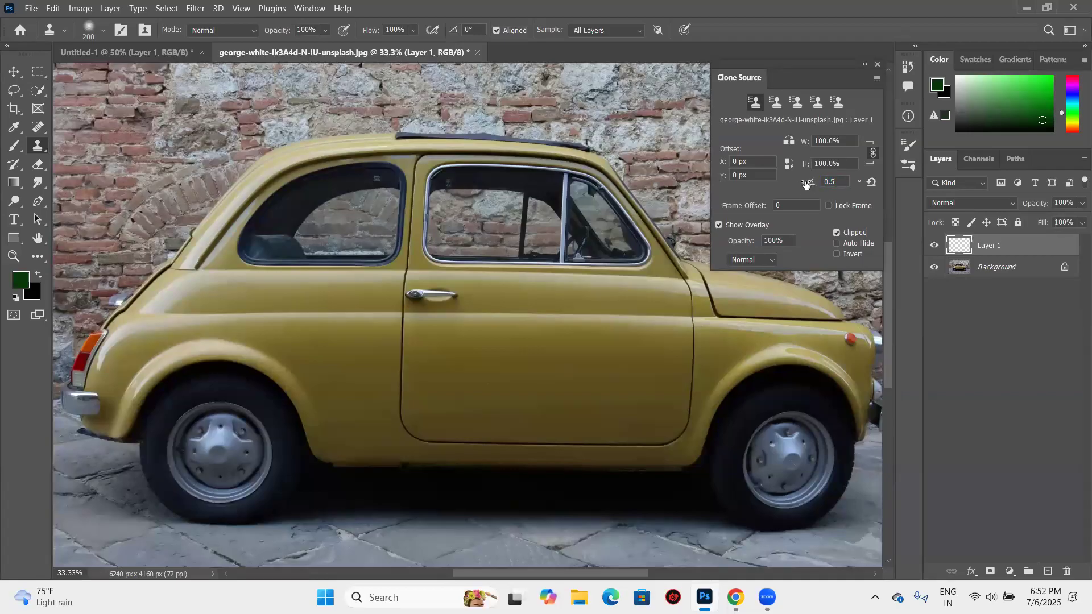
# - Try rotating the clone source by 0.5 degrees, test a dab near the car's roof, and change the angle to a negative value
pyautogui.moveTo(799, 183); pyautogui.dragTo(808, 183)
pyautogui.click(412, 165)
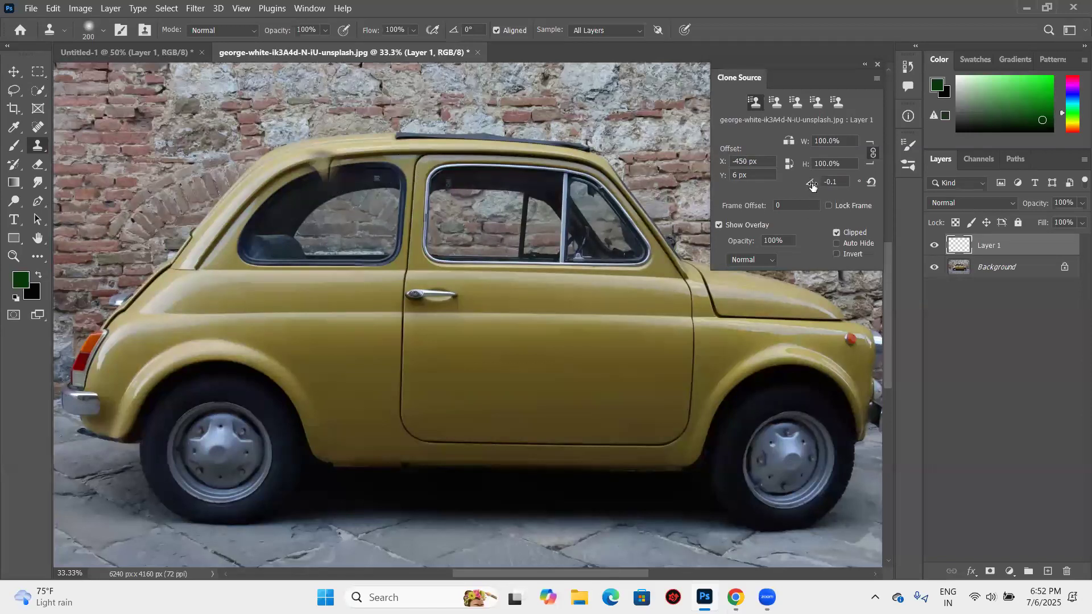
pyautogui.moveTo(815, 187); pyautogui.dragTo(808, 186)
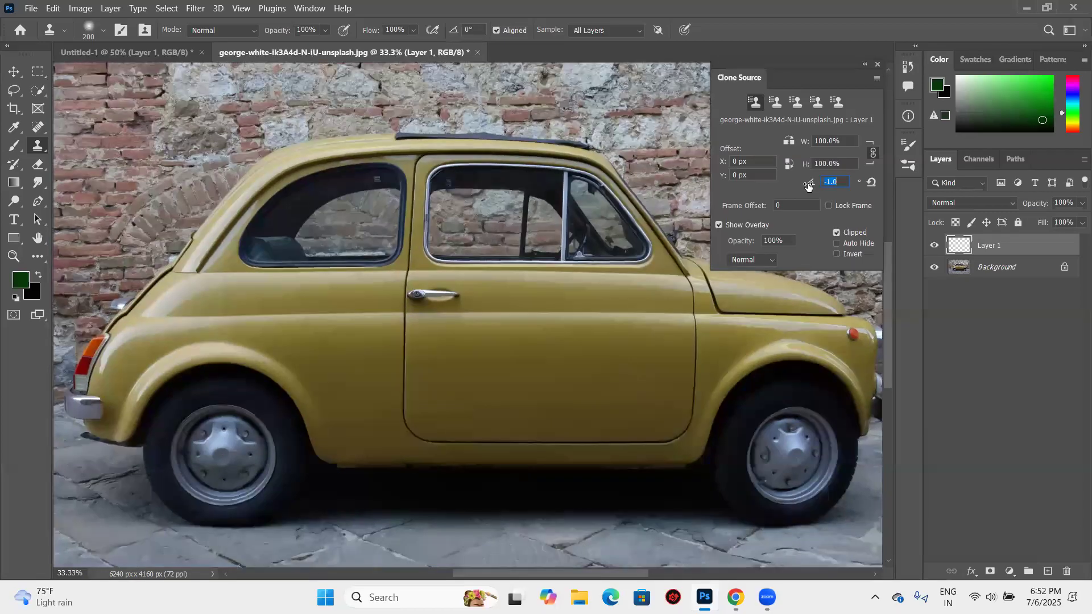
# - Fine-tune the clone source rotation while watching the overlay and set it to -1.0 degrees
pyautogui.moveTo(821, 186); pyautogui.dragTo(806, 187)
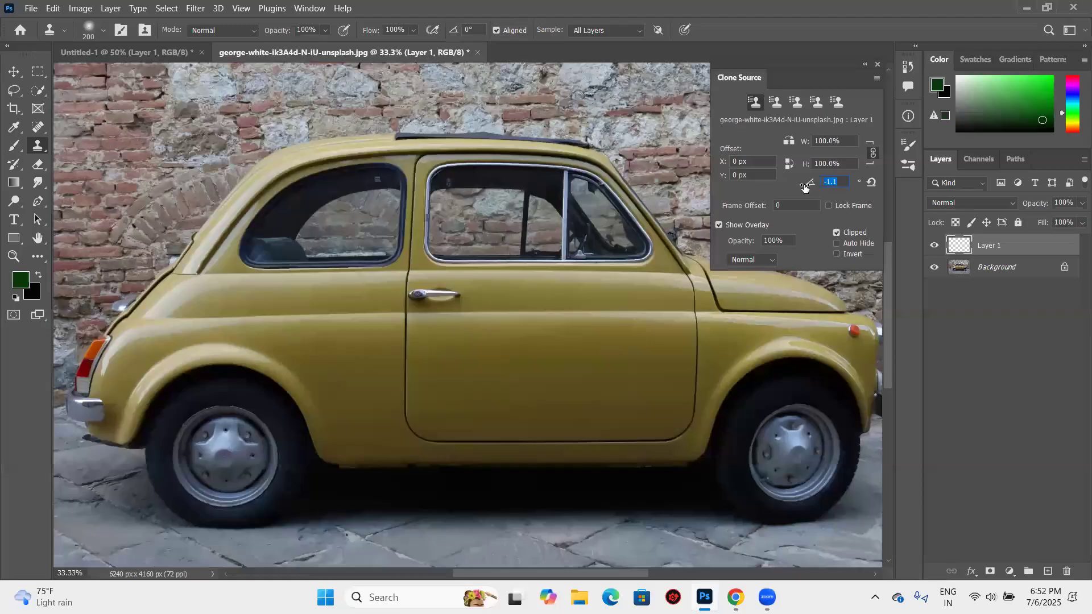
pyautogui.press('Up')
pyautogui.press('Up')
pyautogui.press('Up')
pyautogui.press('Up')
pyautogui.press('Up')
pyautogui.press('Down')
pyautogui.press('Down')
pyautogui.press('Down')
pyautogui.press('Down')
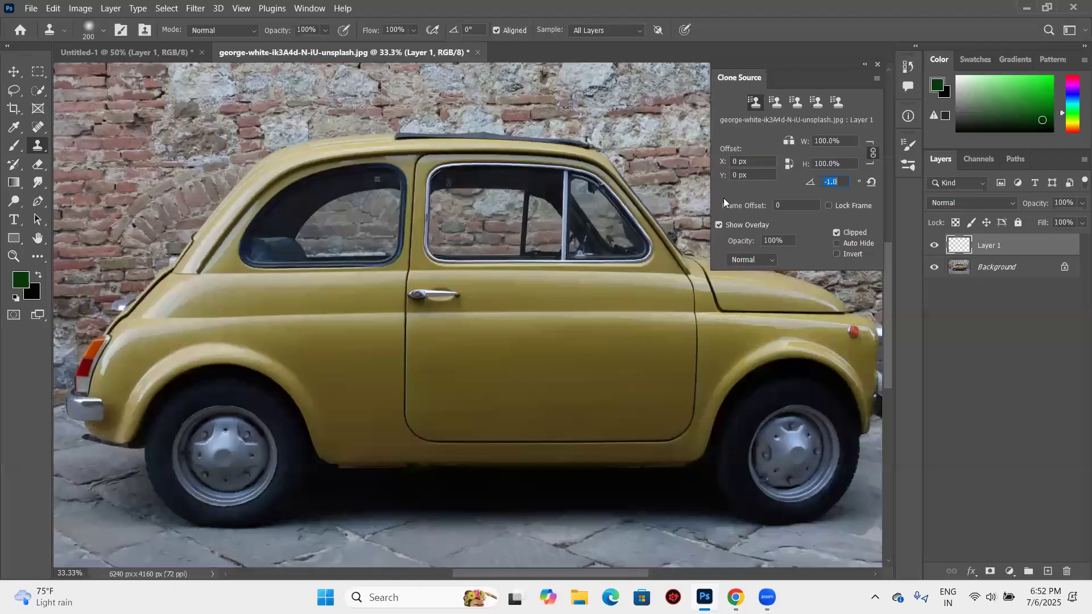
pyautogui.press('Return')
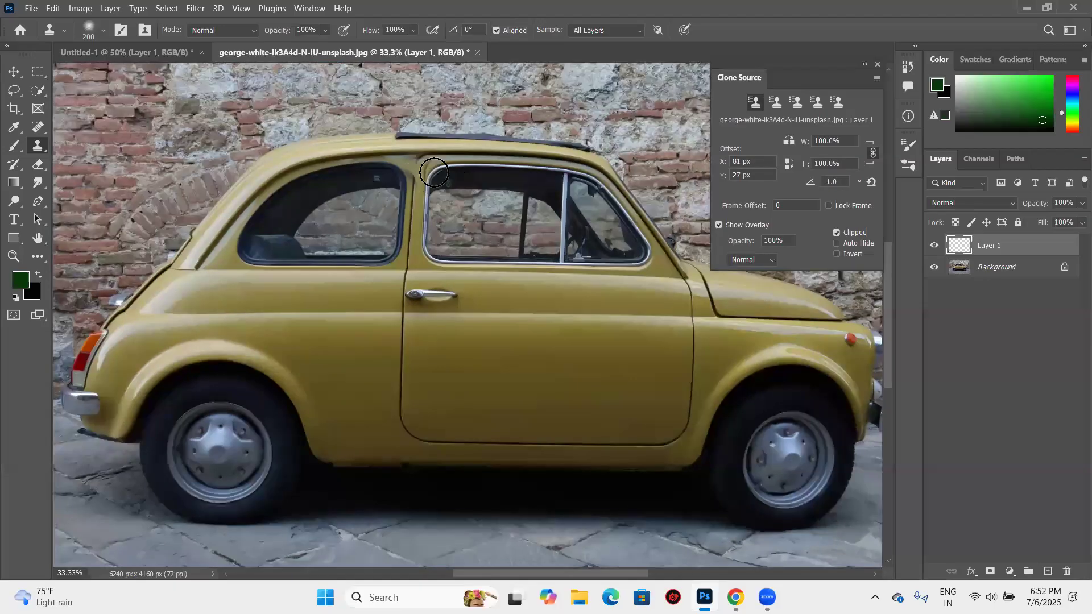
# - Clone the mirrored rear half over the car's front with the -1.0 degree source, covering window, bonnet, front wheel and nearby ground
pyautogui.moveTo(585, 171)
pyautogui.mouseDown()
pyautogui.moveTo(554, 219)
pyautogui.moveTo(677, 236)
pyautogui.moveTo(650, 230)
pyautogui.moveTo(609, 270)
pyautogui.moveTo(696, 320)
pyautogui.moveTo(841, 294)
pyautogui.moveTo(749, 310)
pyautogui.moveTo(765, 347)
pyautogui.moveTo(843, 338)
pyautogui.moveTo(815, 332)
pyautogui.moveTo(813, 378)
pyautogui.moveTo(855, 392)
pyautogui.moveTo(839, 393)
pyautogui.moveTo(812, 433)
pyautogui.moveTo(862, 453)
pyautogui.moveTo(758, 483)
pyautogui.moveTo(808, 505)
pyautogui.moveTo(826, 493)
pyautogui.moveTo(751, 506)
pyautogui.moveTo(831, 500)
pyautogui.moveTo(818, 449)
pyautogui.moveTo(870, 476)
pyautogui.moveTo(760, 427)
pyautogui.moveTo(783, 409)
pyautogui.moveTo(742, 397)
pyautogui.moveTo(773, 385)
pyautogui.moveTo(756, 452)
pyautogui.moveTo(761, 445)
pyautogui.moveTo(720, 467)
pyautogui.moveTo(757, 492)
pyautogui.moveTo(704, 505)
pyautogui.moveTo(765, 493)
pyautogui.moveTo(692, 499)
pyautogui.moveTo(708, 459)
pyautogui.moveTo(762, 465)
pyautogui.moveTo(759, 422)
pyautogui.moveTo(754, 472)
pyautogui.moveTo(614, 466)
pyautogui.moveTo(575, 504)
pyautogui.moveTo(636, 427)
pyautogui.moveTo(581, 438)
pyautogui.moveTo(625, 404)
pyautogui.moveTo(566, 398)
pyautogui.moveTo(626, 428)
pyautogui.moveTo(596, 387)
pyautogui.moveTo(676, 423)
pyautogui.moveTo(642, 401)
pyautogui.moveTo(651, 444)
pyautogui.moveTo(703, 398)
pyautogui.moveTo(687, 453)
pyautogui.moveTo(703, 408)
pyautogui.moveTo(720, 448)
pyautogui.moveTo(651, 469)
pyautogui.moveTo(596, 415)
pyautogui.moveTo(565, 458)
pyautogui.moveTo(642, 477)
pyautogui.moveTo(666, 438)
pyautogui.moveTo(637, 403)
pyautogui.moveTo(667, 458)
pyautogui.moveTo(586, 456)
pyautogui.moveTo(579, 426)
pyautogui.mouseUp()
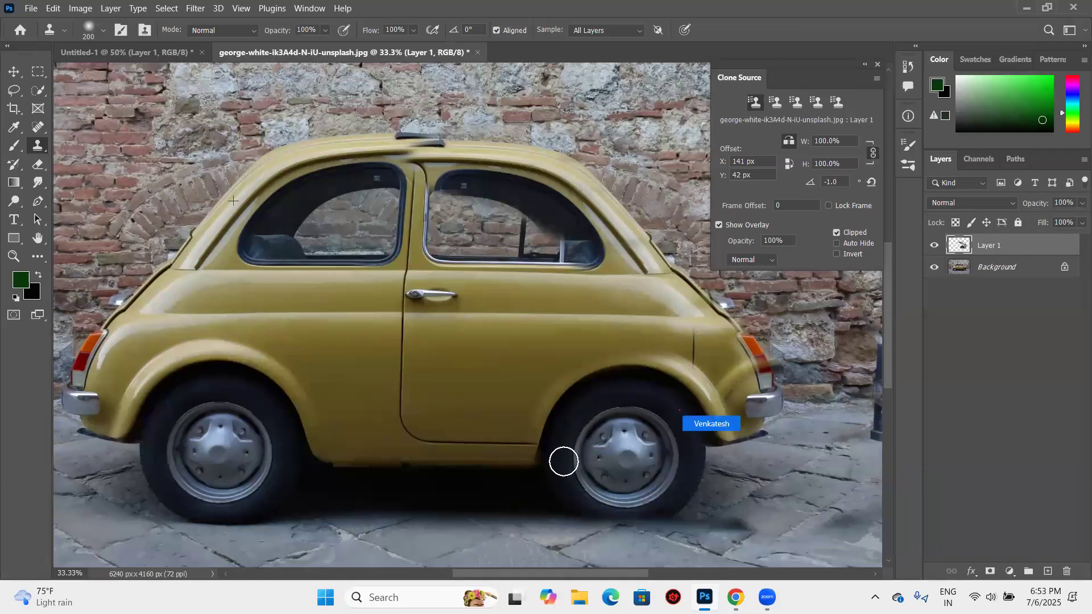
pyautogui.scroll(-2, 605, 310)
pyautogui.moveTo(448, 141)
pyautogui.mouseDown()
pyautogui.moveTo(416, 116)
pyautogui.moveTo(440, 109)
pyautogui.moveTo(421, 110)
pyautogui.moveTo(429, 193)
pyautogui.moveTo(443, 147)
pyautogui.mouseUp()
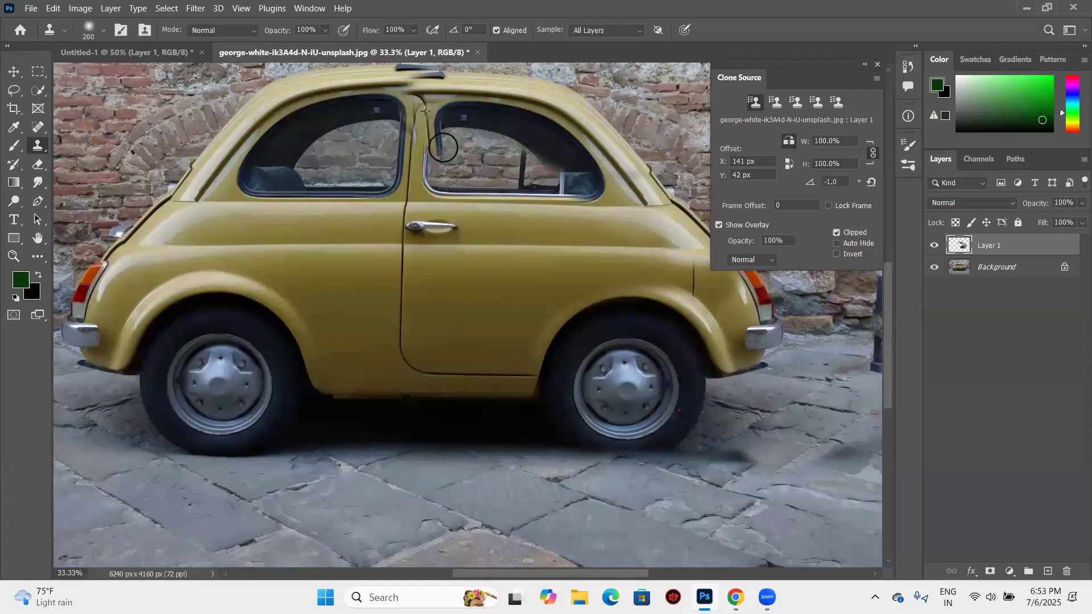
# - Try clone strokes along the side windows and the pillar between them, then undo them
pyautogui.moveTo(313, 107); pyautogui.dragTo(312, 99)
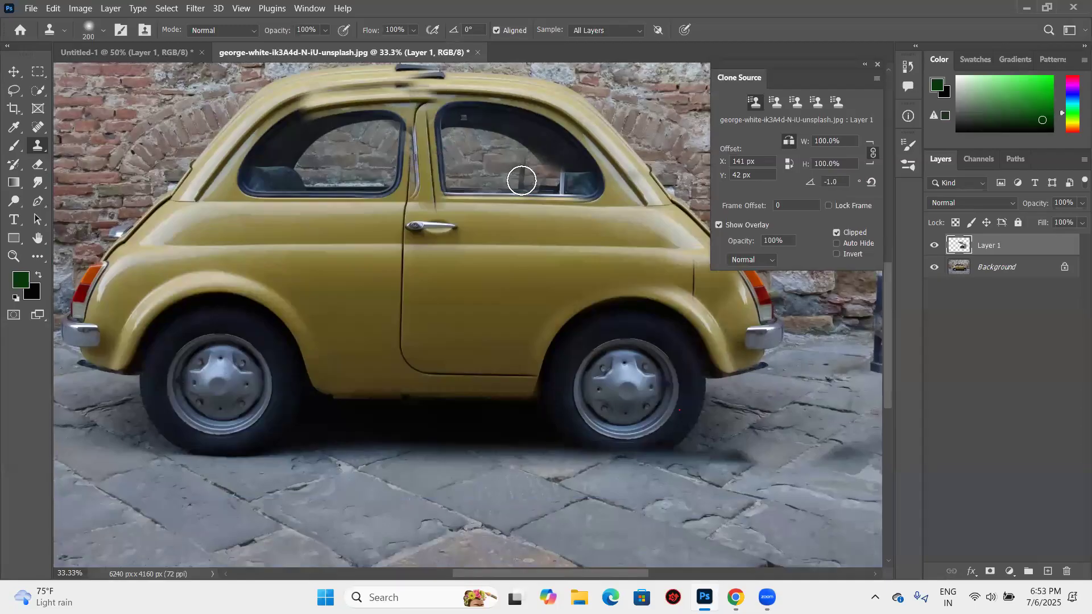
pyautogui.hotkey('ctrl', 'z')
pyautogui.moveTo(407, 188)
pyautogui.mouseDown()
pyautogui.moveTo(421, 84)
pyautogui.moveTo(421, 161)
pyautogui.mouseUp()
pyautogui.hotkey('ctrl', 'z')
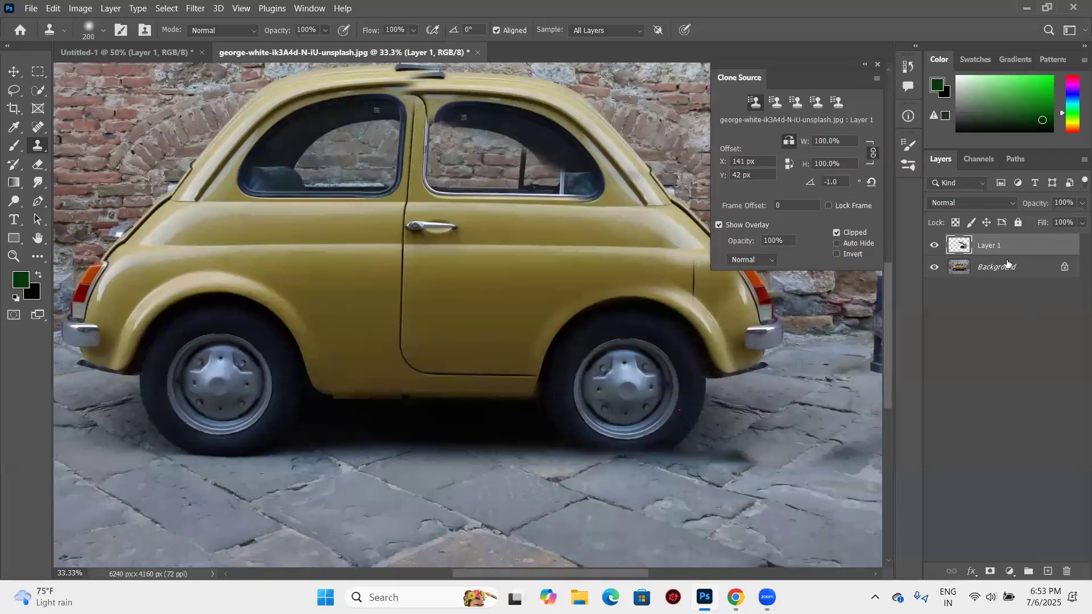
# - Hide the Background and soften the clone's edge near the door pillar with a size 300 Eraser at 8% flow, then restore the Background
pyautogui.click(935, 269)
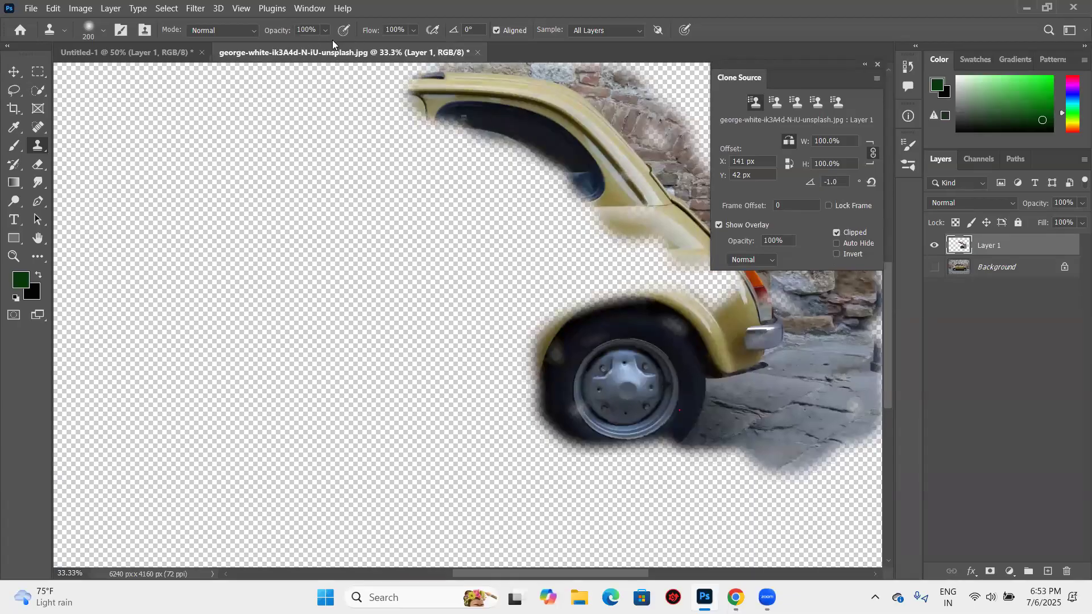
pyautogui.click(41, 161)
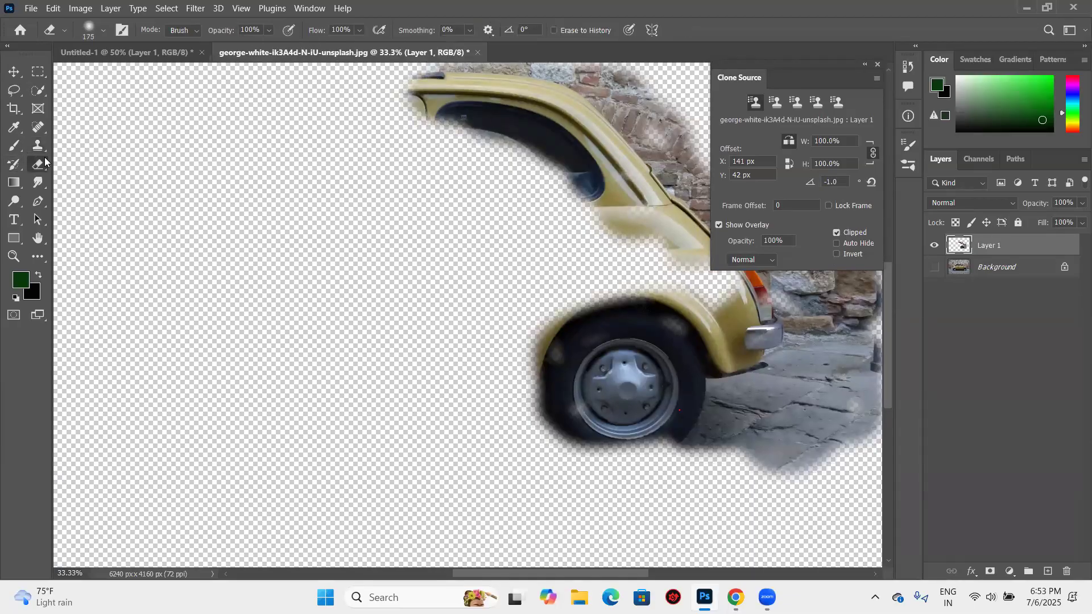
pyautogui.click(359, 31)
pyautogui.moveTo(324, 55); pyautogui.dragTo(314, 55)
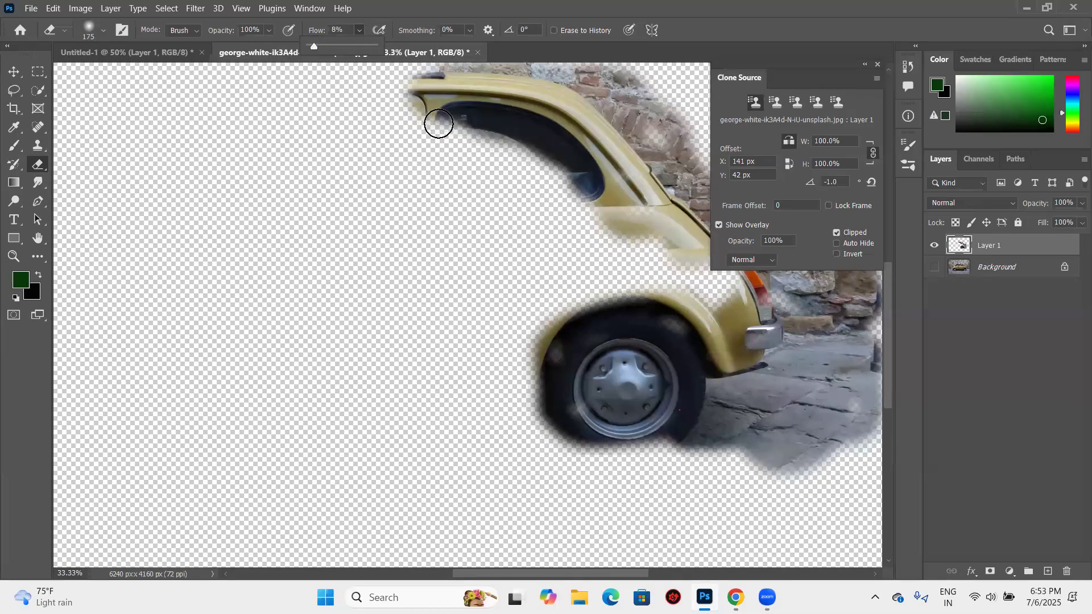
pyautogui.press(']')
pyautogui.press(']')
pyautogui.press(']')
pyautogui.moveTo(414, 124)
pyautogui.mouseDown()
pyautogui.moveTo(443, 166)
pyautogui.moveTo(406, 95)
pyautogui.moveTo(439, 132)
pyautogui.moveTo(404, 88)
pyautogui.mouseUp()
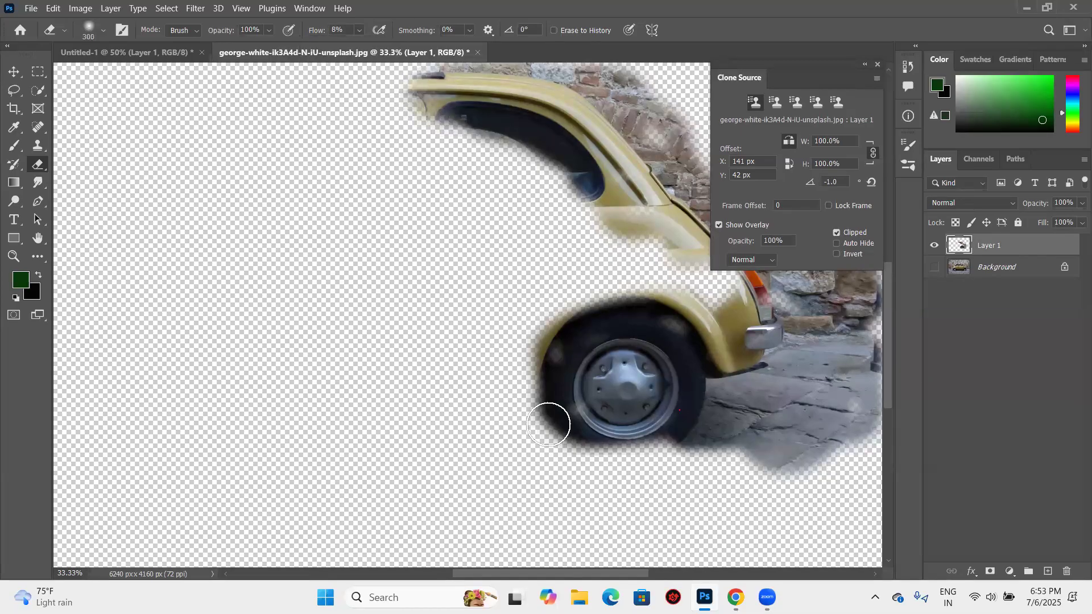
pyautogui.click(934, 268)
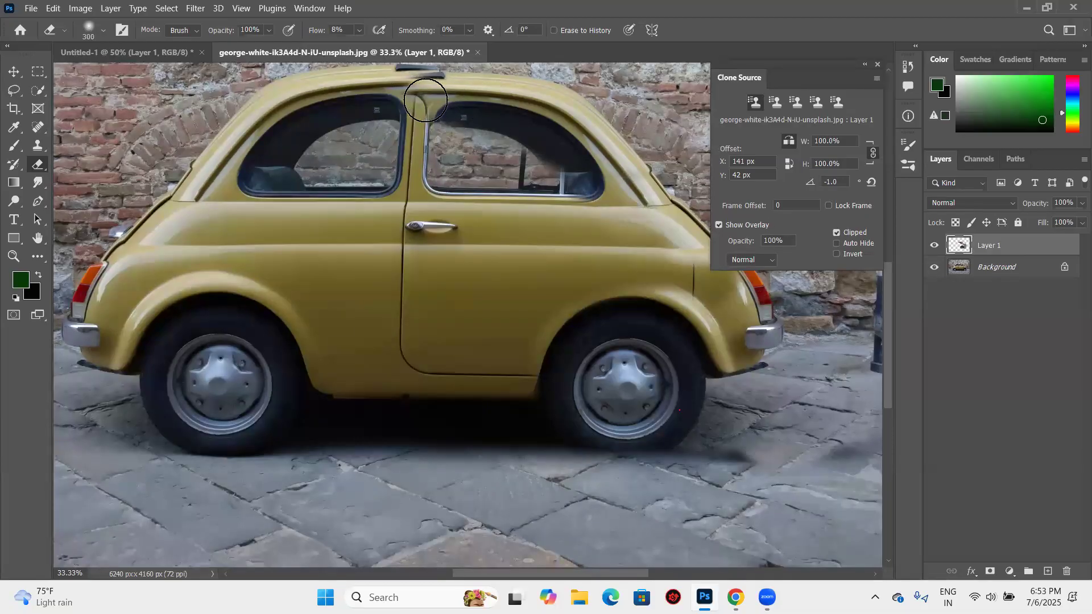
# - Compare the clone with the Background hidden and shown, and lightly erase the cloned ground and wall beside the new rear bumper
pyautogui.click(932, 266)
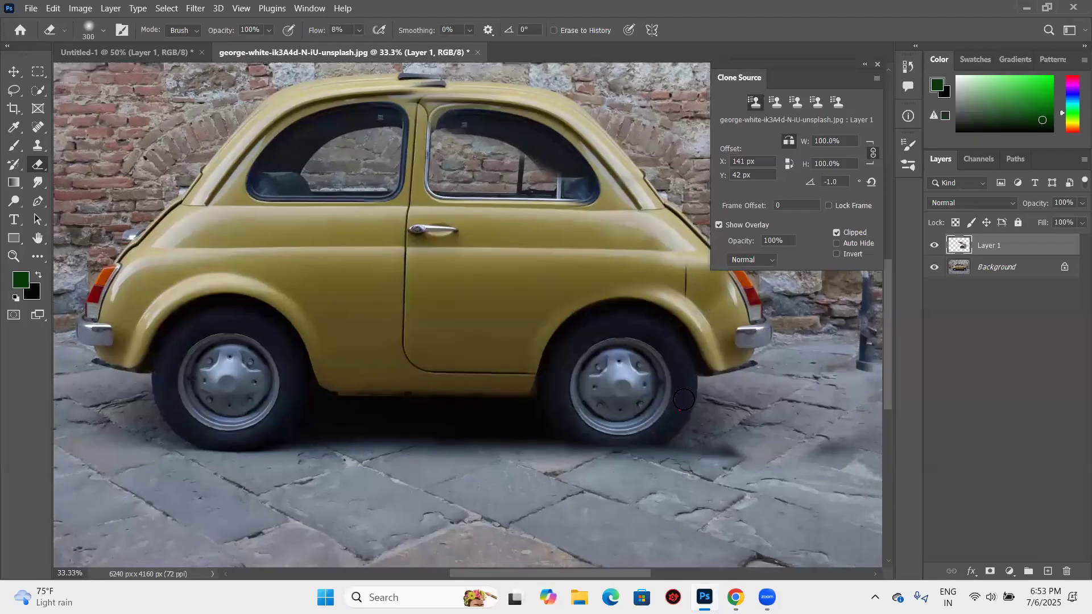
pyautogui.click(935, 268)
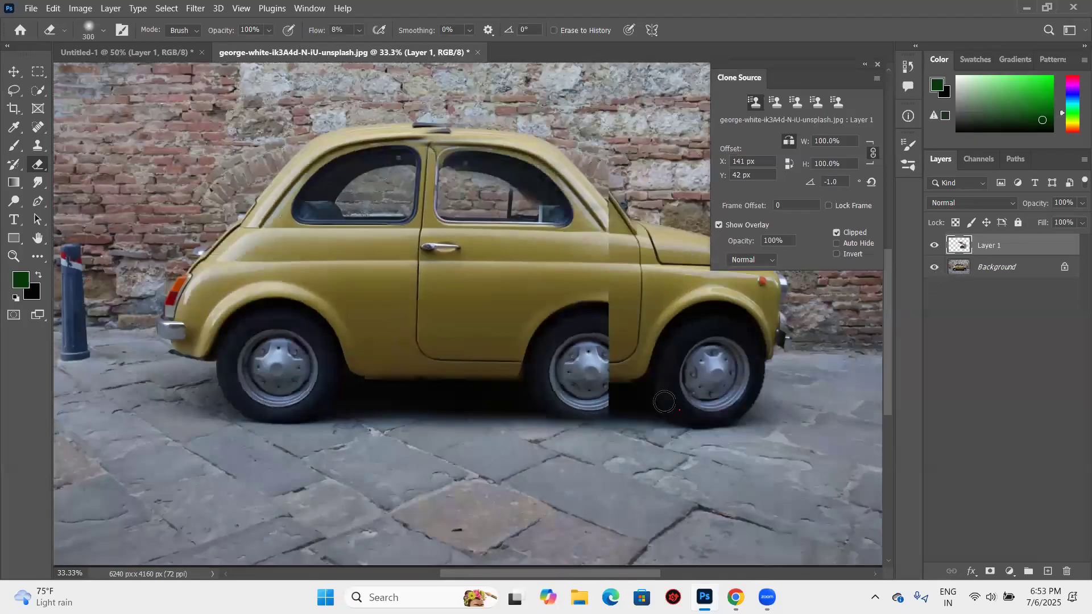
pyautogui.hotkey('ctrl', '-')
pyautogui.click(939, 265)
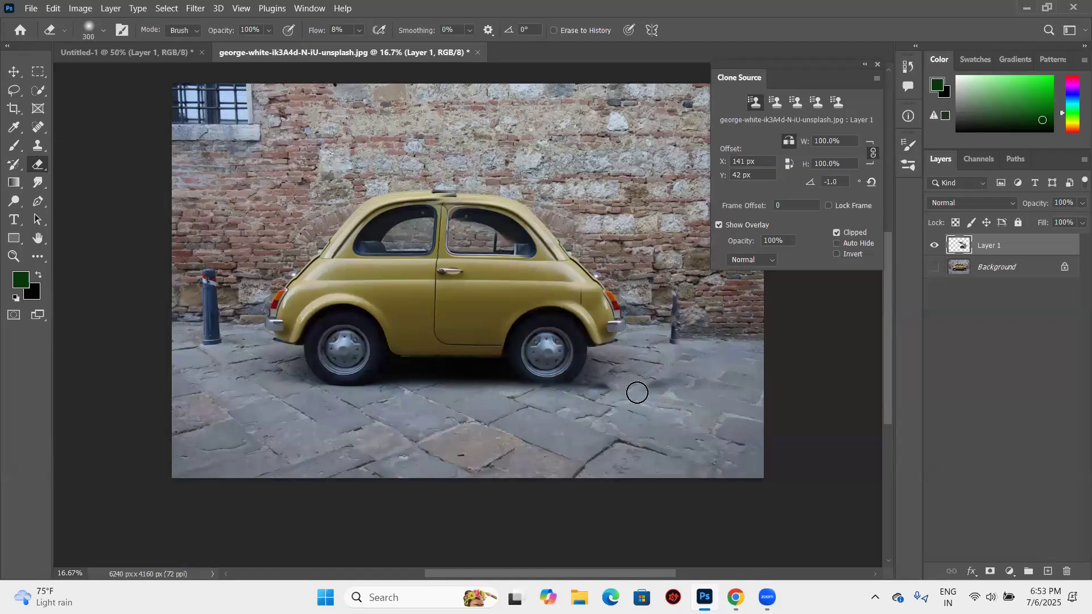
pyautogui.moveTo(602, 391)
pyautogui.mouseDown()
pyautogui.moveTo(669, 362)
pyautogui.moveTo(621, 397)
pyautogui.moveTo(652, 382)
pyautogui.mouseUp()
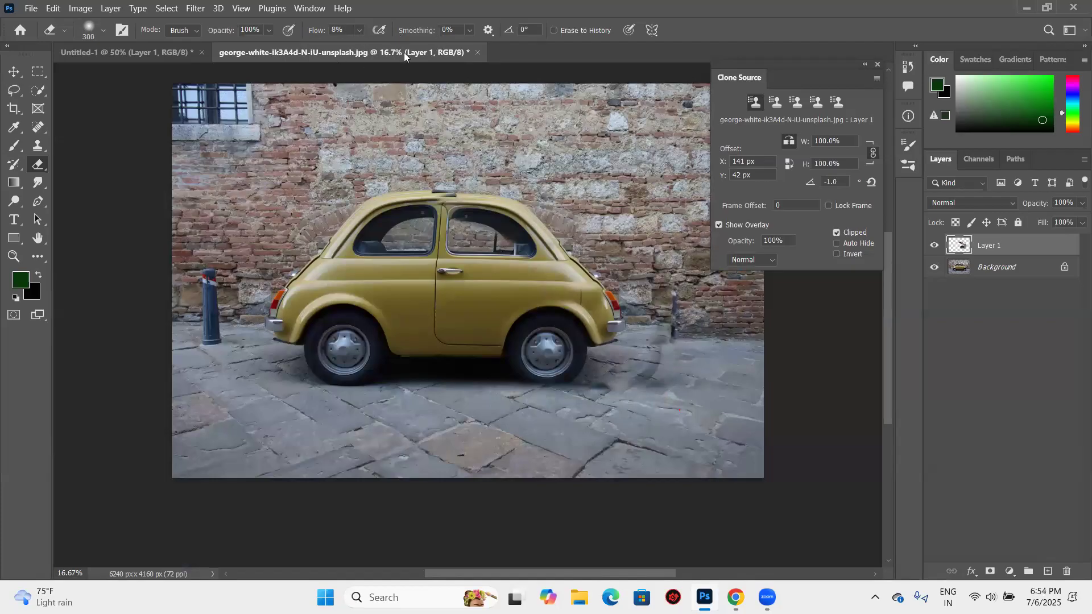
pyautogui.moveTo(665, 321)
pyautogui.mouseDown()
pyautogui.moveTo(683, 326)
pyautogui.moveTo(650, 347)
pyautogui.mouseUp()
pyautogui.click(934, 267)
# - Raise the Eraser flow to 72% and try erasing the cloned ground behind the new rear wheel to expose the original front wheel
pyautogui.moveTo(317, 30); pyautogui.dragTo(353, 30)
pyautogui.moveTo(668, 332); pyautogui.dragTo(605, 386)
pyautogui.hotkey('ctrl', 'z')
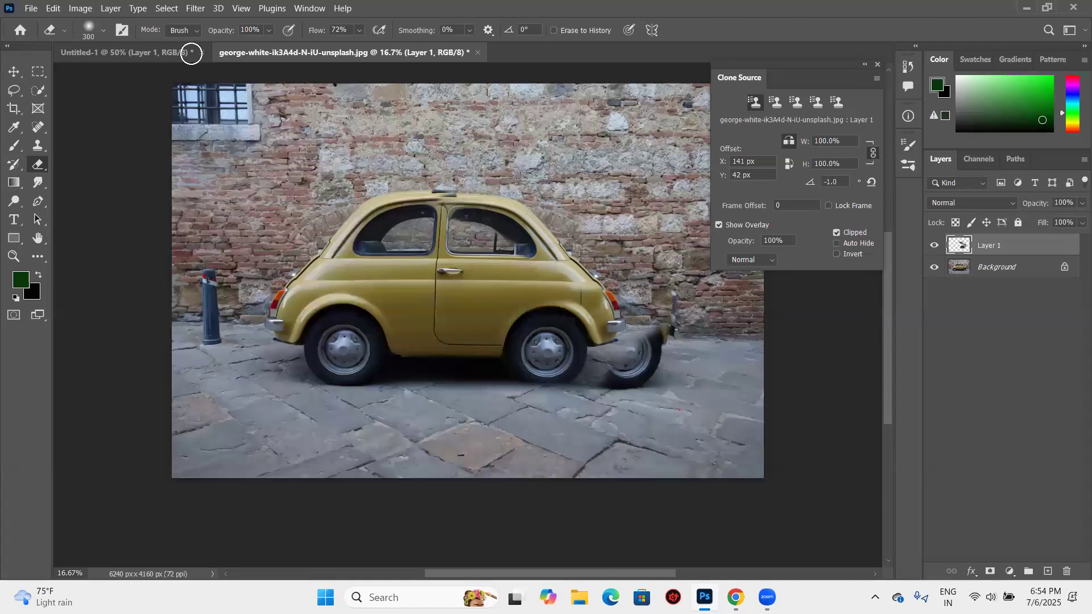
pyautogui.hotkey('ctrl', 'z')
pyautogui.moveTo(631, 374); pyautogui.dragTo(661, 335)
# - Undo a trial Clone Stamp stroke over the exposed front wheel and delete Layer 1
pyautogui.press('s')
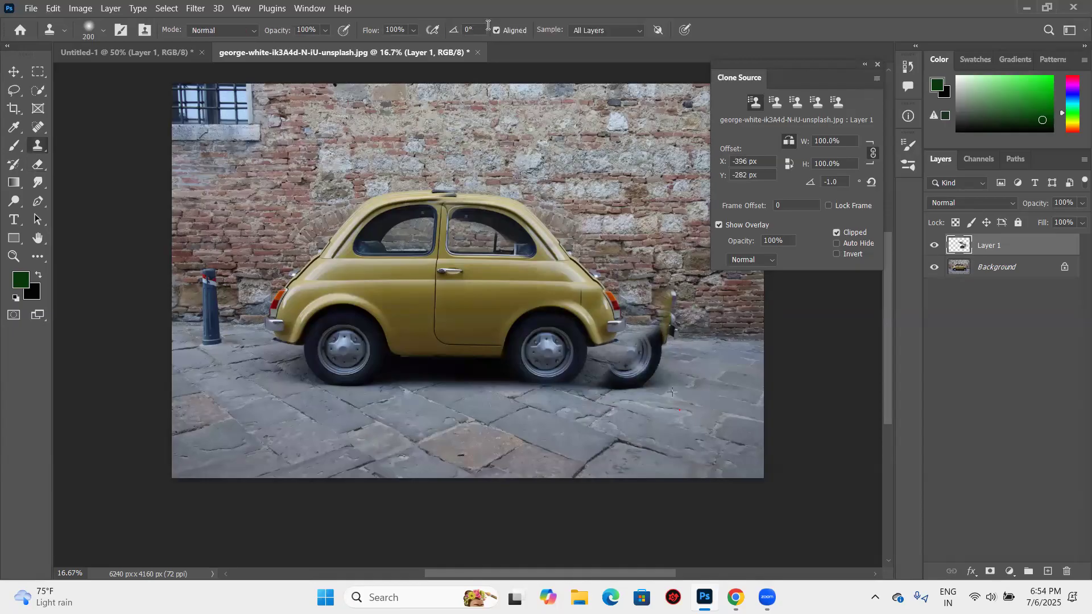
pyautogui.moveTo(642, 364)
pyautogui.mouseDown()
pyautogui.moveTo(680, 336)
pyautogui.moveTo(721, 343)
pyautogui.mouseUp()
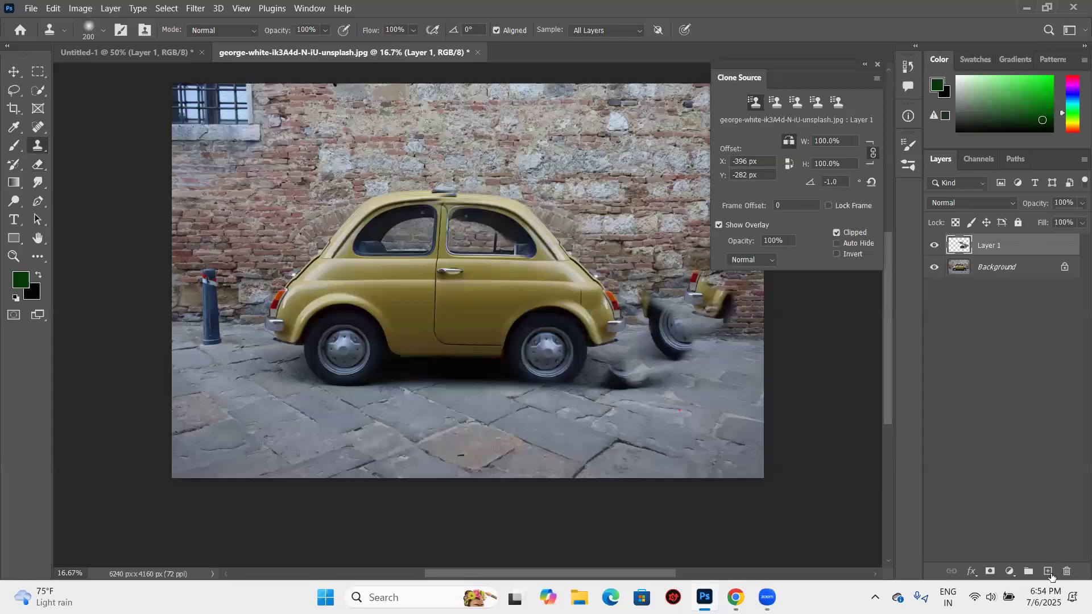
pyautogui.hotkey('ctrl', 'z')
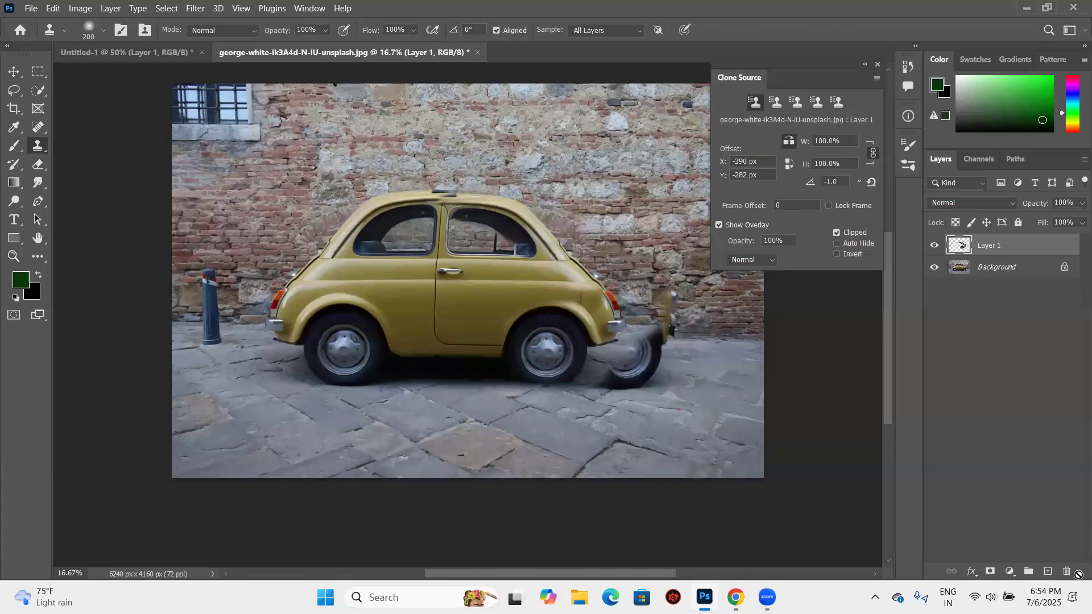
pyautogui.moveTo(1067, 563); pyautogui.dragTo(1067, 572)
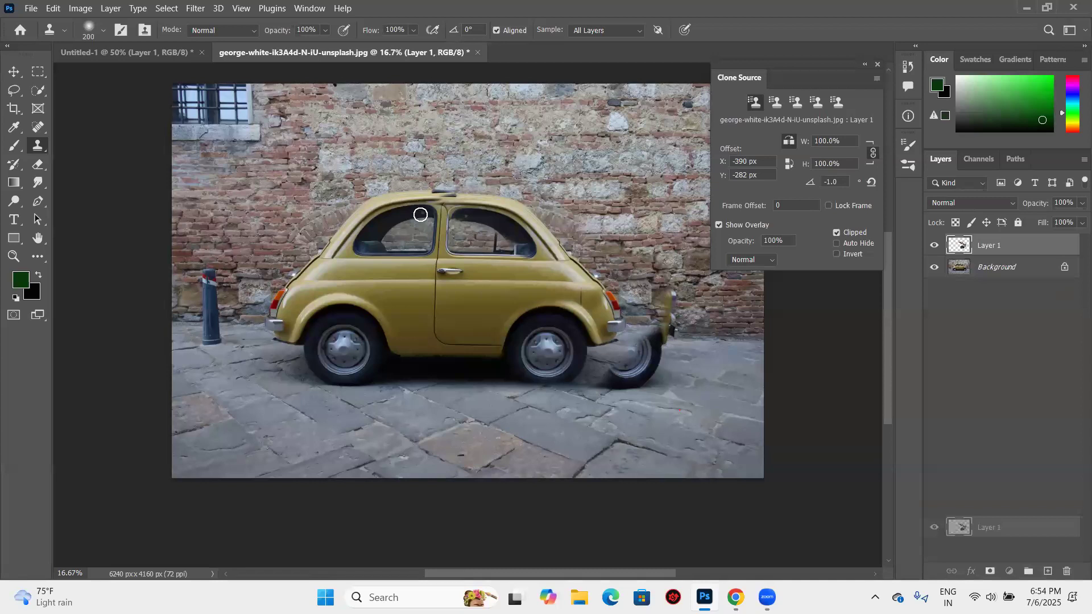
pyautogui.hotkey('ctrl', 'e')
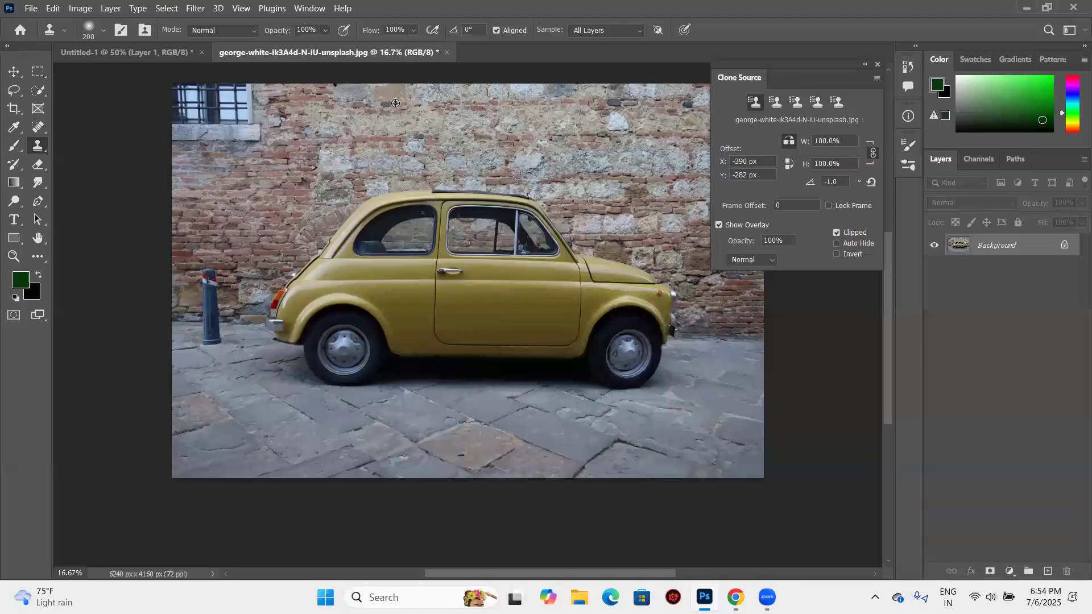
# - Try cloning the mirrored rear half directly onto the Background over the door window, bonnet and front wheel, then undo it
pyautogui.hotkey('ctrl', '+')
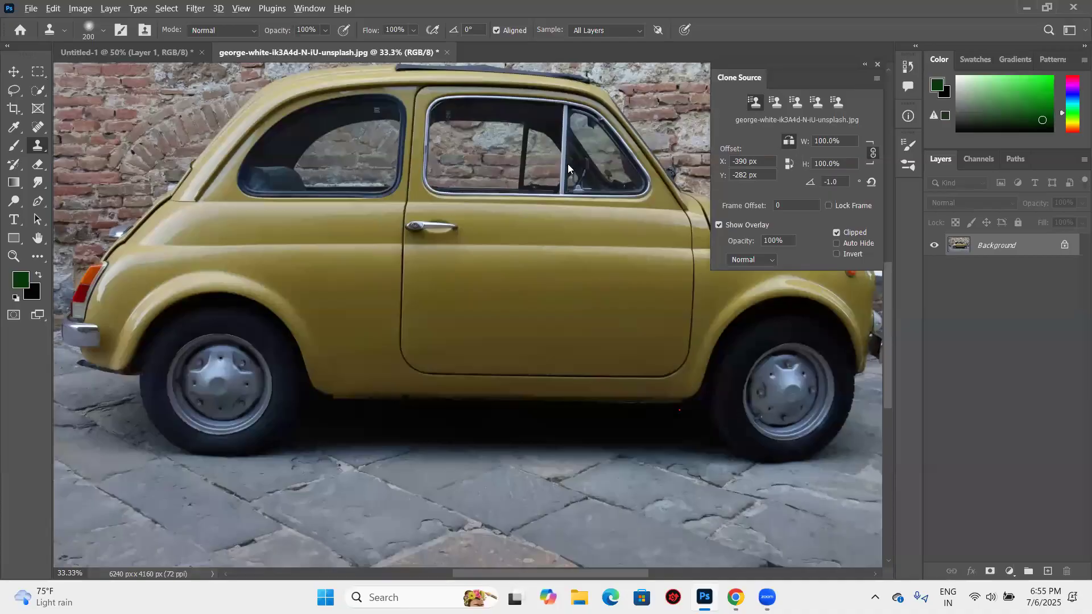
pyautogui.click(422, 96)
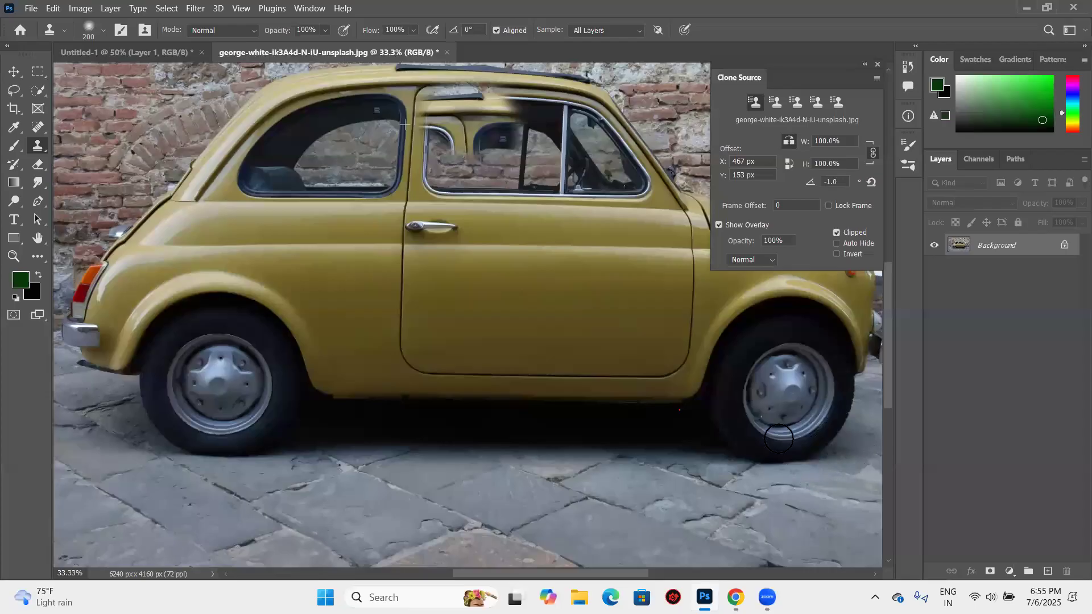
pyautogui.moveTo(678, 323)
pyautogui.mouseDown()
pyautogui.moveTo(631, 353)
pyautogui.moveTo(619, 383)
pyautogui.moveTo(567, 372)
pyautogui.moveTo(644, 348)
pyautogui.mouseUp()
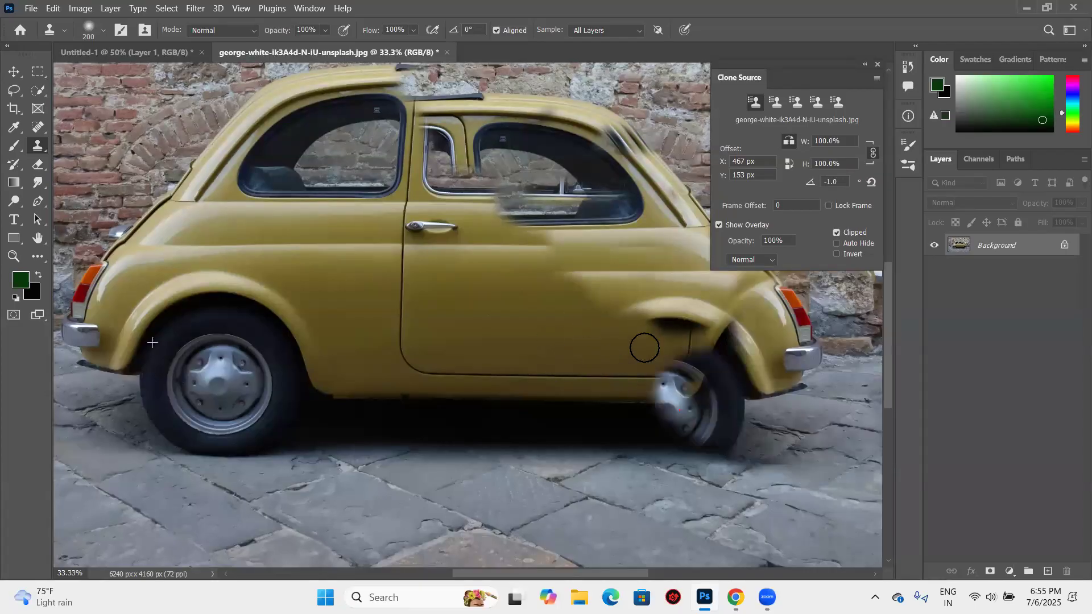
pyautogui.moveTo(657, 480)
pyautogui.mouseDown()
pyautogui.moveTo(733, 408)
pyautogui.moveTo(723, 468)
pyautogui.moveTo(662, 474)
pyautogui.moveTo(604, 442)
pyautogui.moveTo(591, 476)
pyautogui.mouseUp()
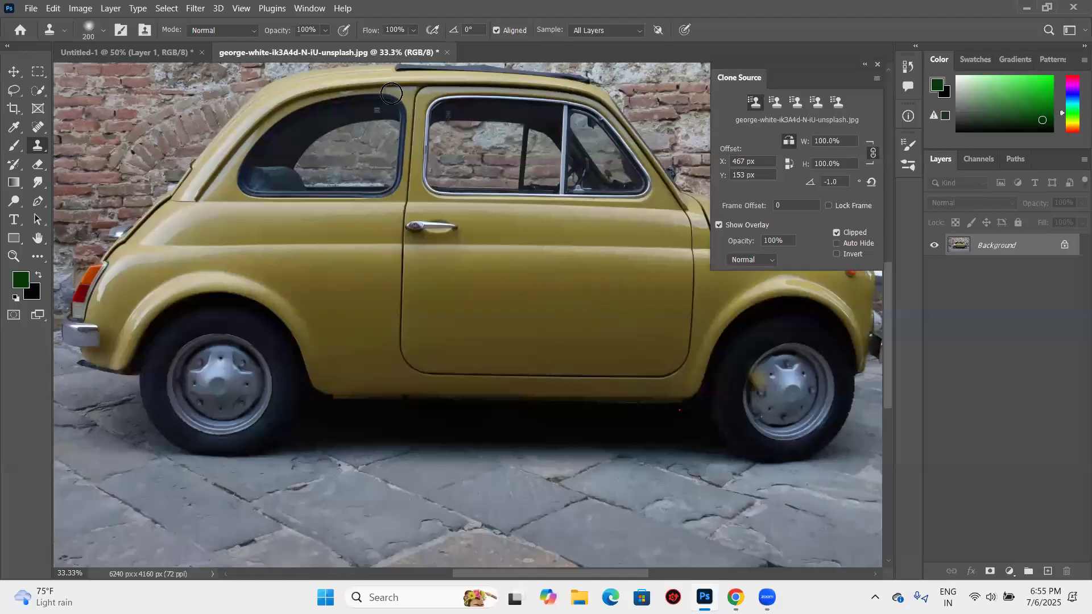
# - Create a new layer, test clone dabs around the rear window, undo them and reduce the brush size to 125
pyautogui.hotkey('ctrl', 'shift', 'alt', 'n')
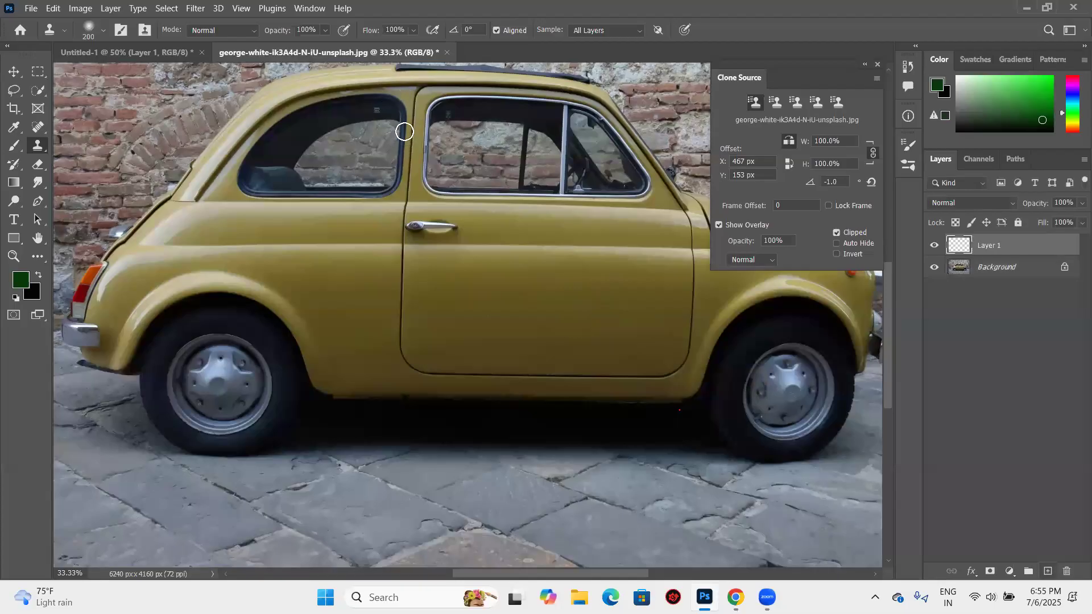
pyautogui.moveTo(418, 122)
pyautogui.mouseDown()
pyautogui.moveTo(399, 106)
pyautogui.moveTo(407, 99)
pyautogui.mouseUp()
pyautogui.hotkey('ctrl', 'z')
pyautogui.press('[')
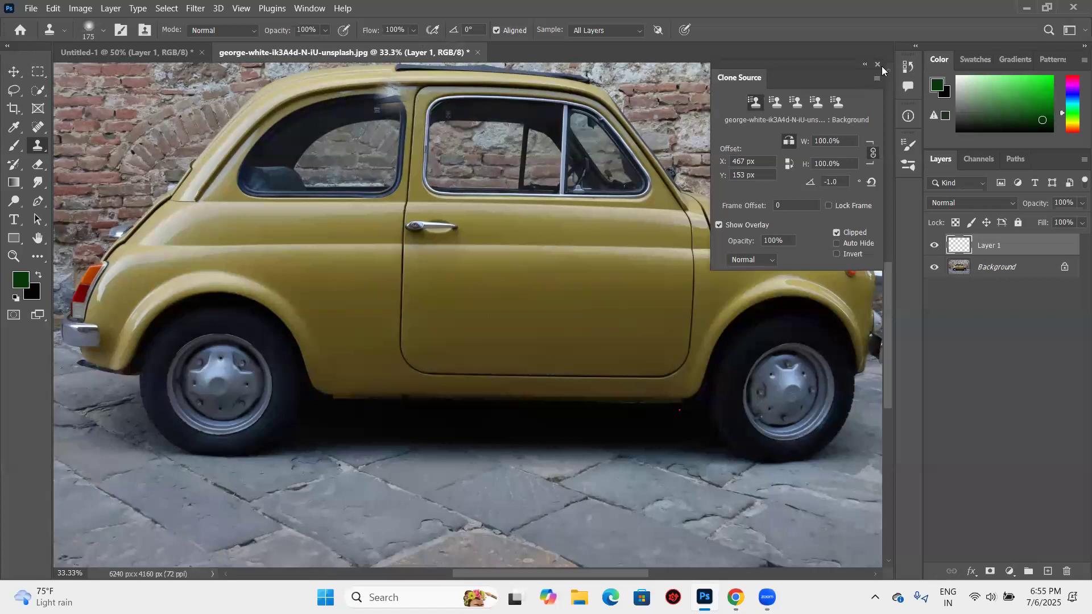
pyautogui.hotkey('ctrl', 'z')
pyautogui.press('[')
pyautogui.press('[')
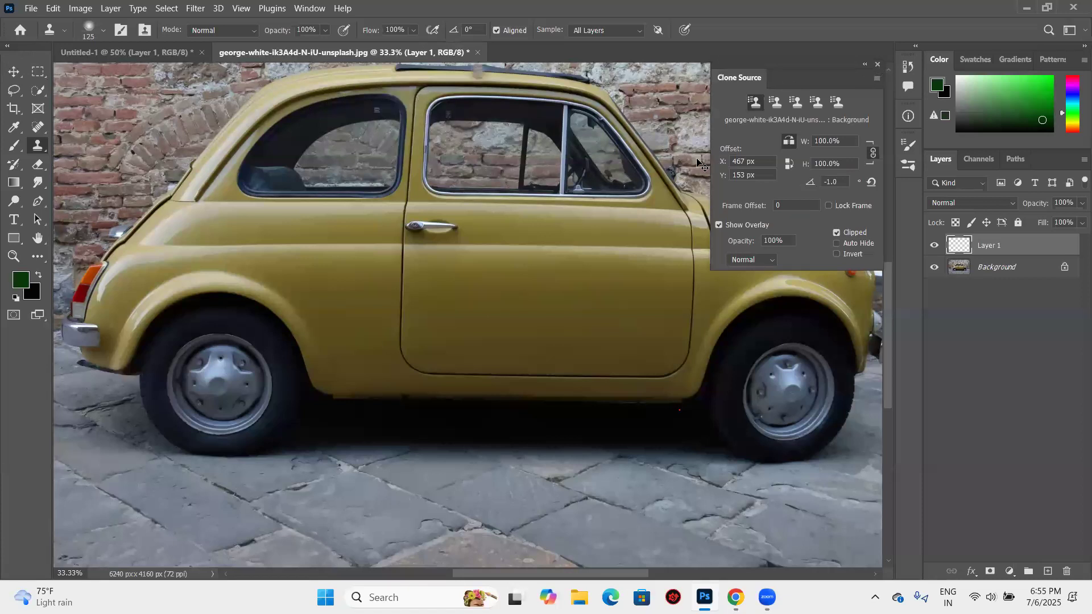
pyautogui.click(343, 104)
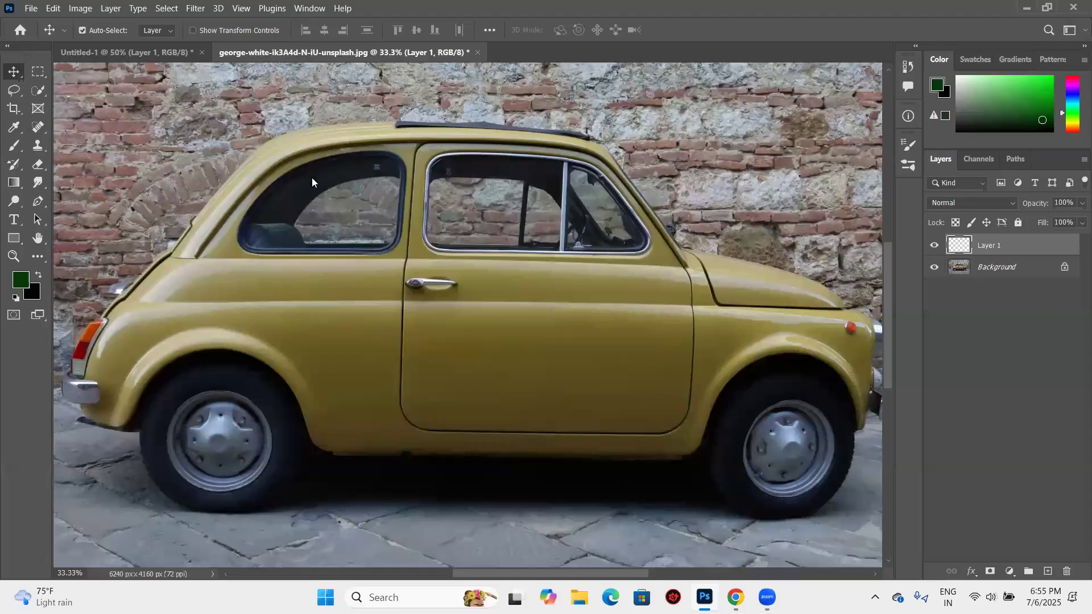
# - Reopen the Clone Source settings and set both the X and Y offsets to 0 px
pyautogui.hotkey('ctrl', '-')
pyautogui.hotkey('ctrl', '-')
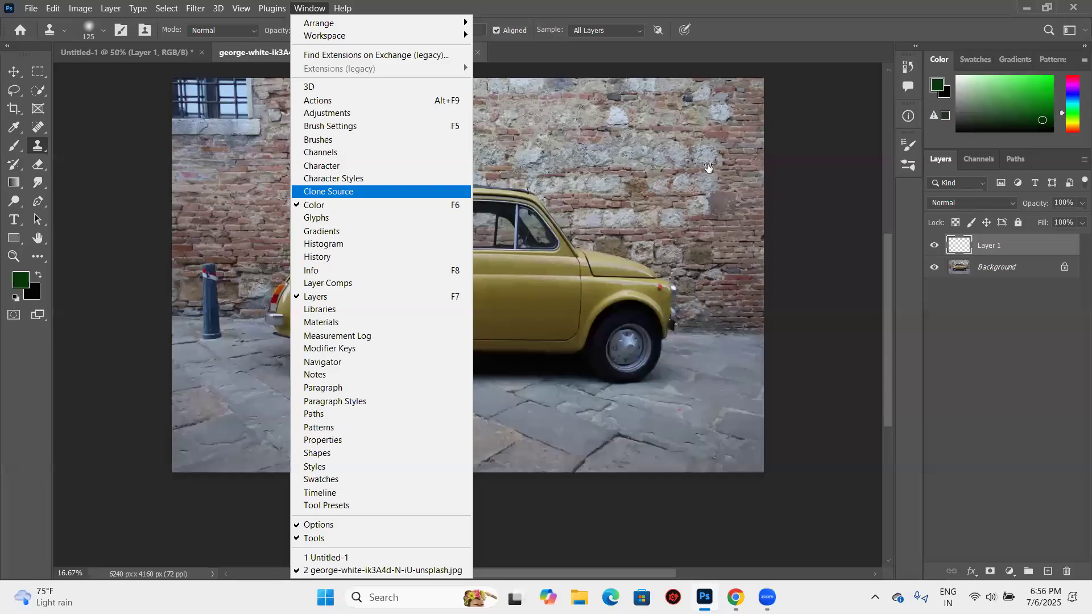
pyautogui.press('Return')
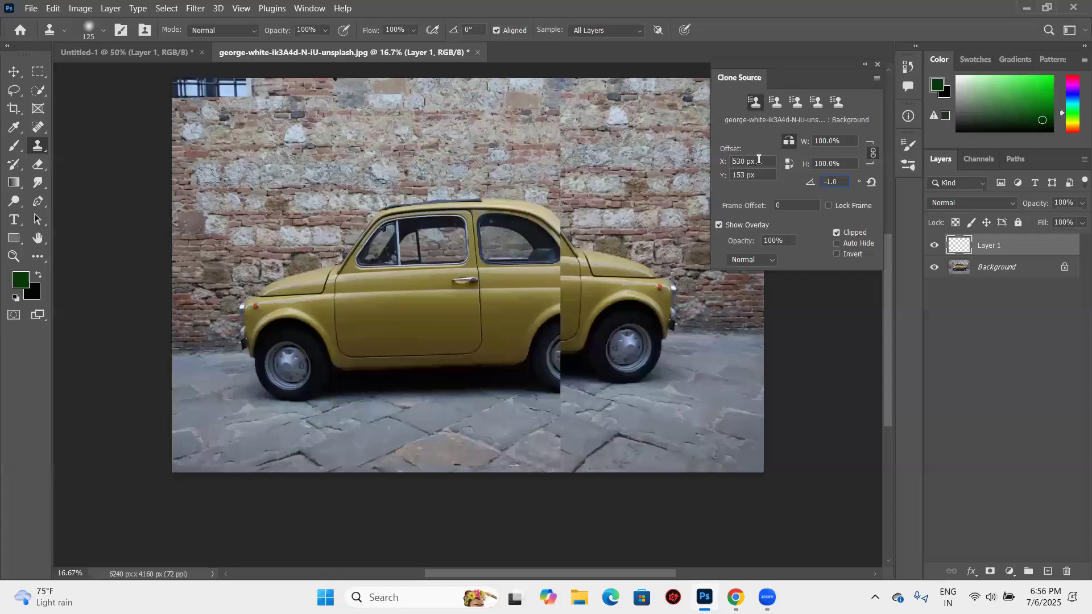
pyautogui.scroll(-10, 759, 160)
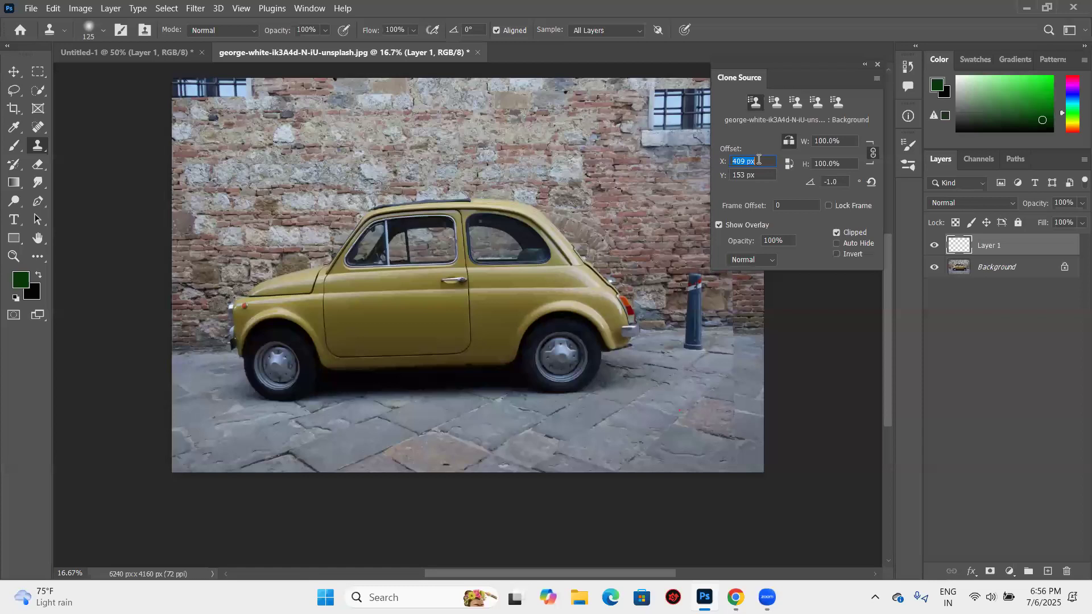
pyautogui.press('BackSpace')
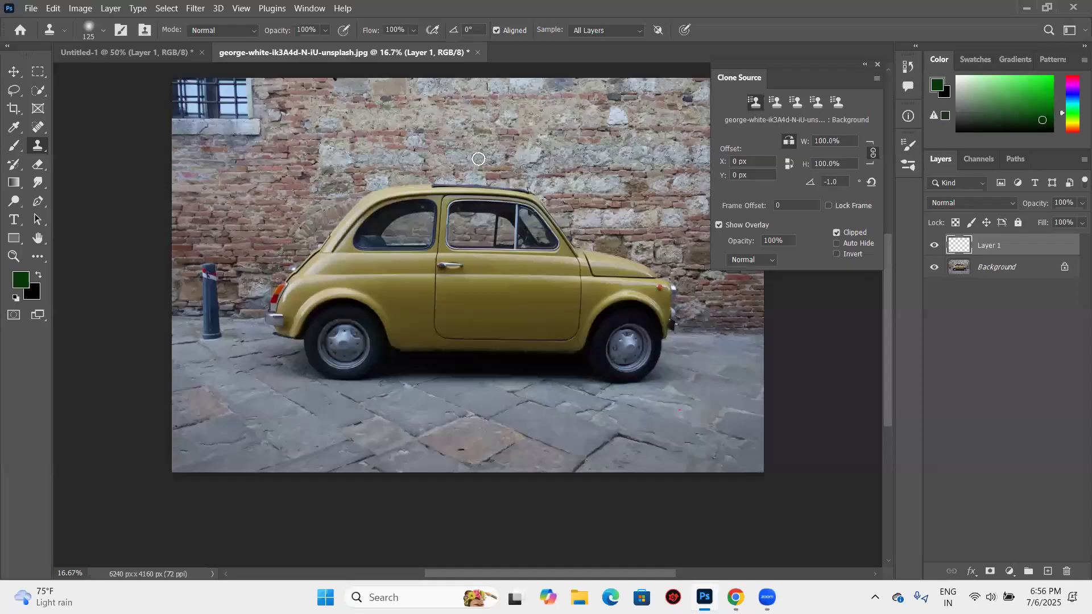
# - Enlarge the clone brush to 400 and paint the mirrored rear half over the car's front, including window, wheel, bumper and roof edge
pyautogui.press(']')
pyautogui.press(']')
pyautogui.press(']')
pyautogui.press(']')
pyautogui.press(']')
pyautogui.press(']')
pyautogui.press(']')
pyautogui.press(']')
pyautogui.press(']')
pyautogui.press(']')
pyautogui.hotkey('ctrl', '+')
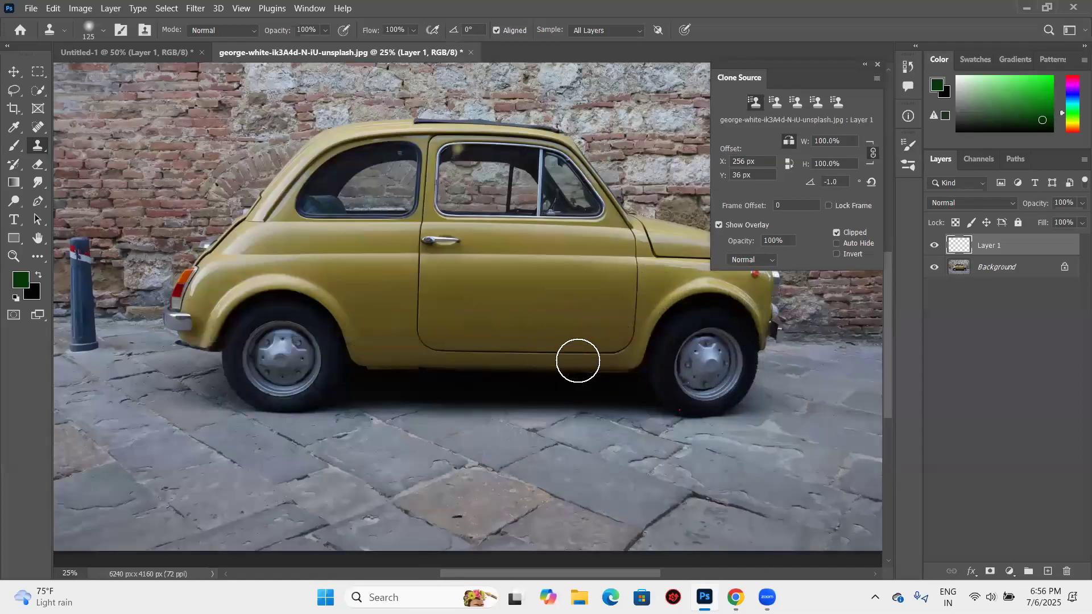
pyautogui.moveTo(562, 345); pyautogui.dragTo(666, 356)
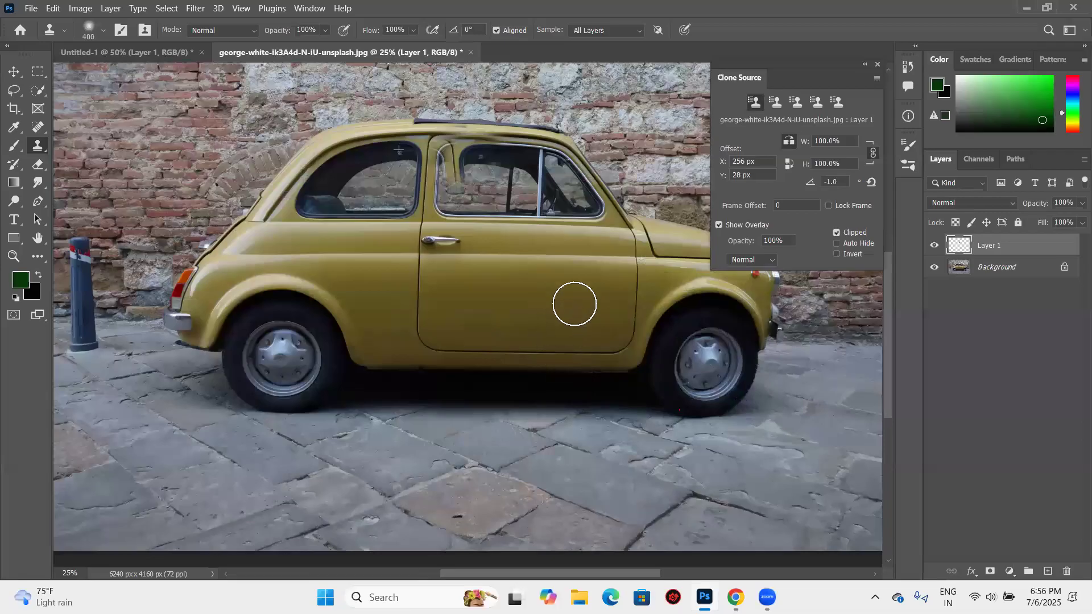
pyautogui.moveTo(476, 175)
pyautogui.mouseDown()
pyautogui.moveTo(473, 188)
pyautogui.moveTo(471, 163)
pyautogui.moveTo(588, 214)
pyautogui.mouseUp()
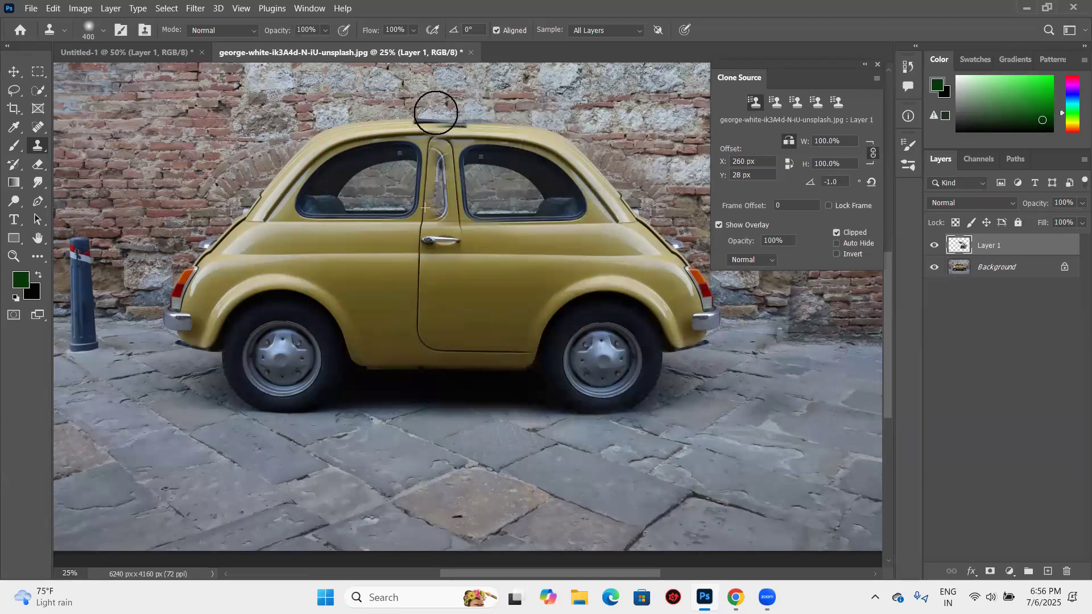
pyautogui.moveTo(525, 118); pyautogui.dragTo(485, 123)
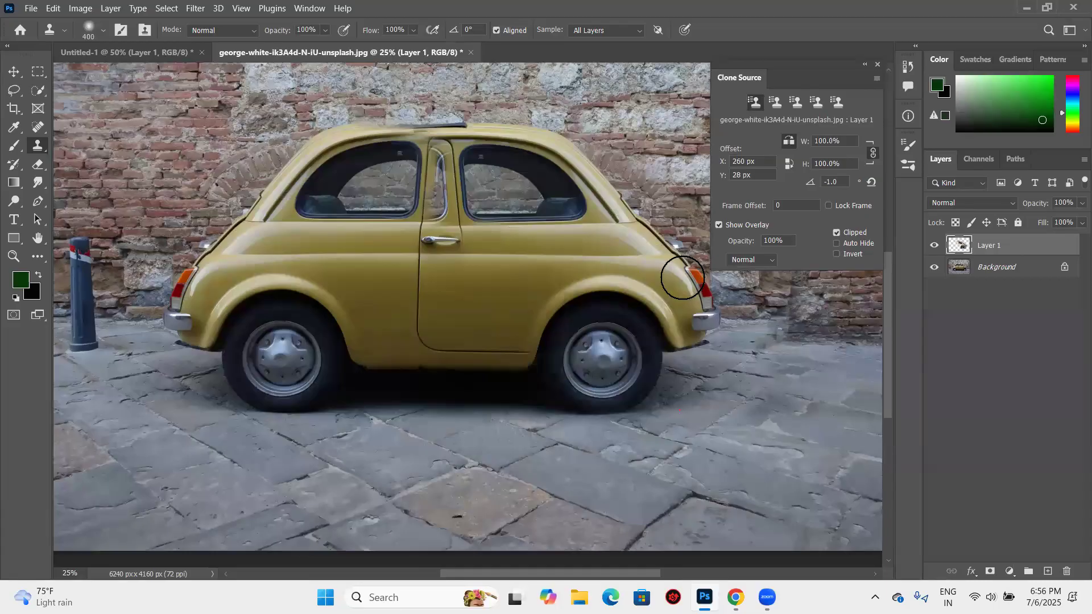
# - Undo the last two clone strokes and erase the cloned door window from Layer 1 with the Background layer shown
pyautogui.hotkey('ctrl', 'z')
pyautogui.hotkey('ctrl', 'z')
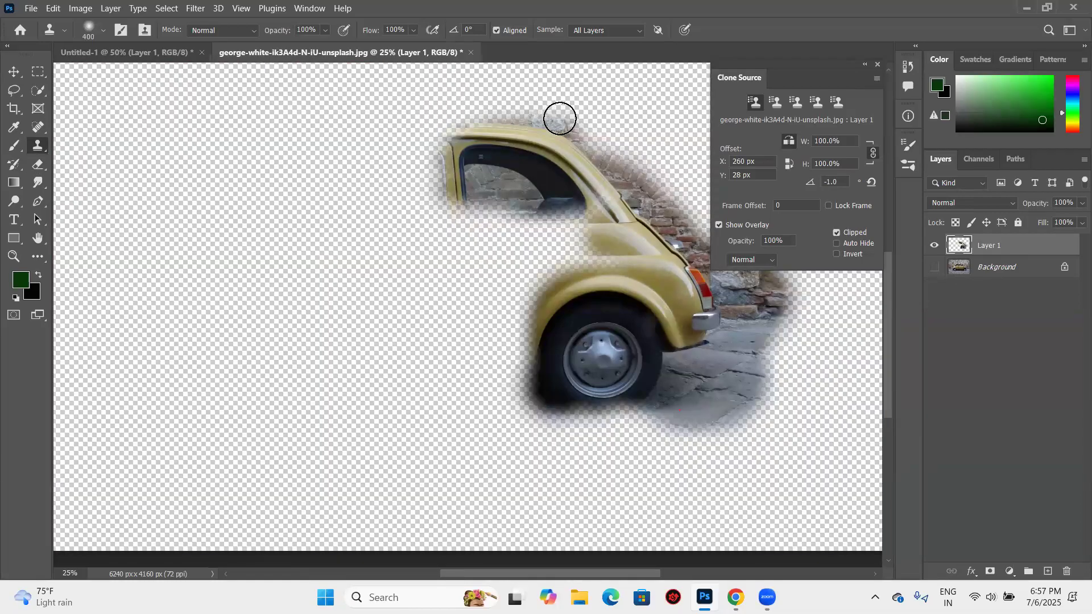
pyautogui.press('e')
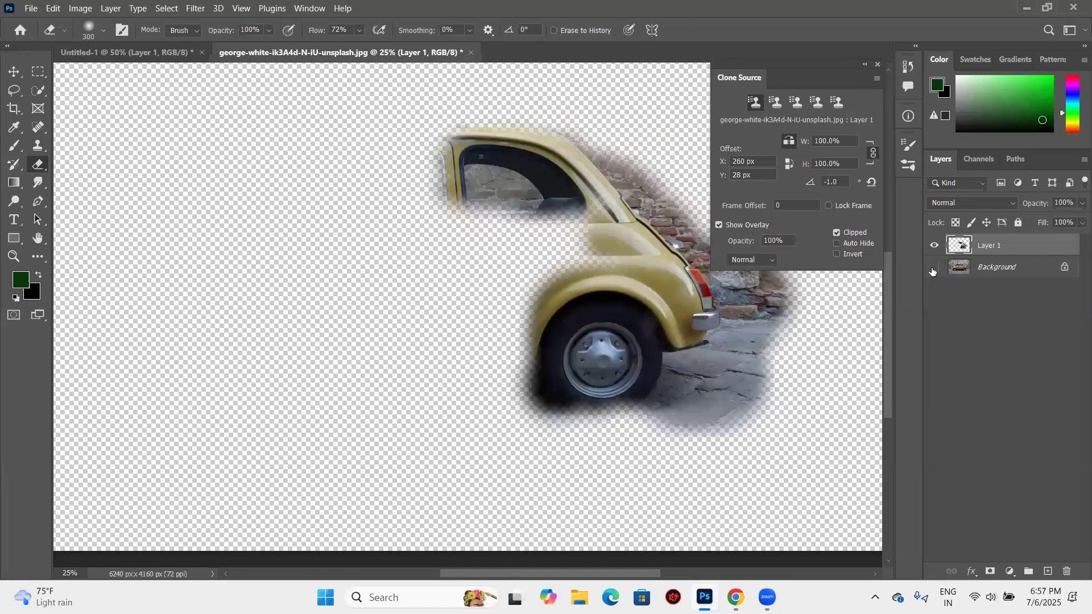
pyautogui.click(932, 270)
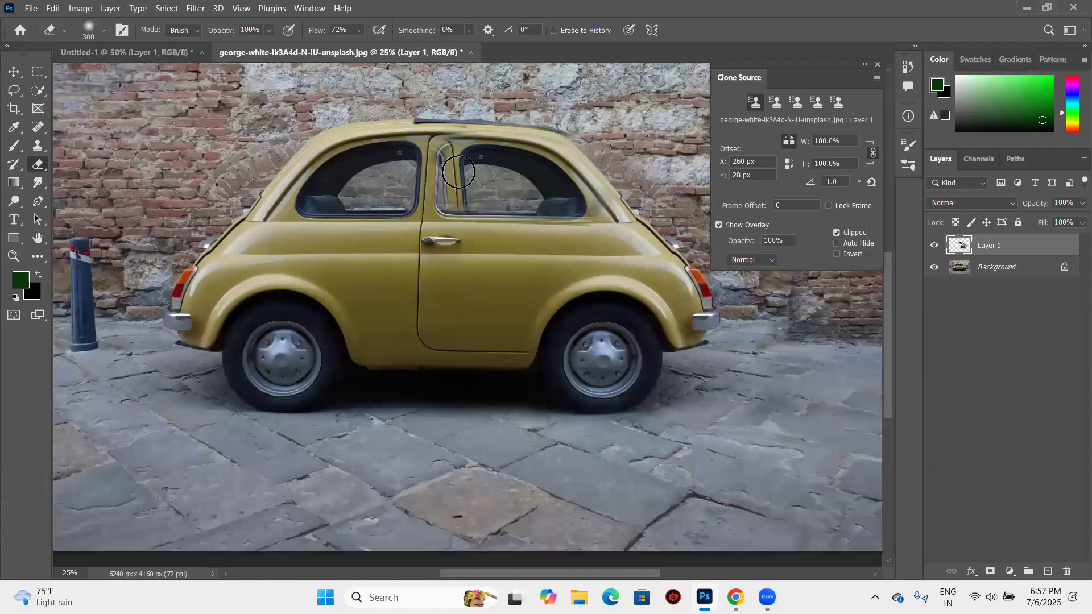
pyautogui.moveTo(458, 172)
pyautogui.mouseDown()
pyautogui.moveTo(478, 155)
pyautogui.moveTo(455, 169)
pyautogui.moveTo(456, 153)
pyautogui.moveTo(455, 166)
pyautogui.moveTo(499, 156)
pyautogui.moveTo(462, 165)
pyautogui.moveTo(449, 148)
pyautogui.moveTo(454, 185)
pyautogui.moveTo(559, 203)
pyautogui.moveTo(490, 179)
pyautogui.moveTo(524, 174)
pyautogui.moveTo(494, 167)
pyautogui.moveTo(467, 173)
pyautogui.moveTo(560, 202)
pyautogui.mouseUp()
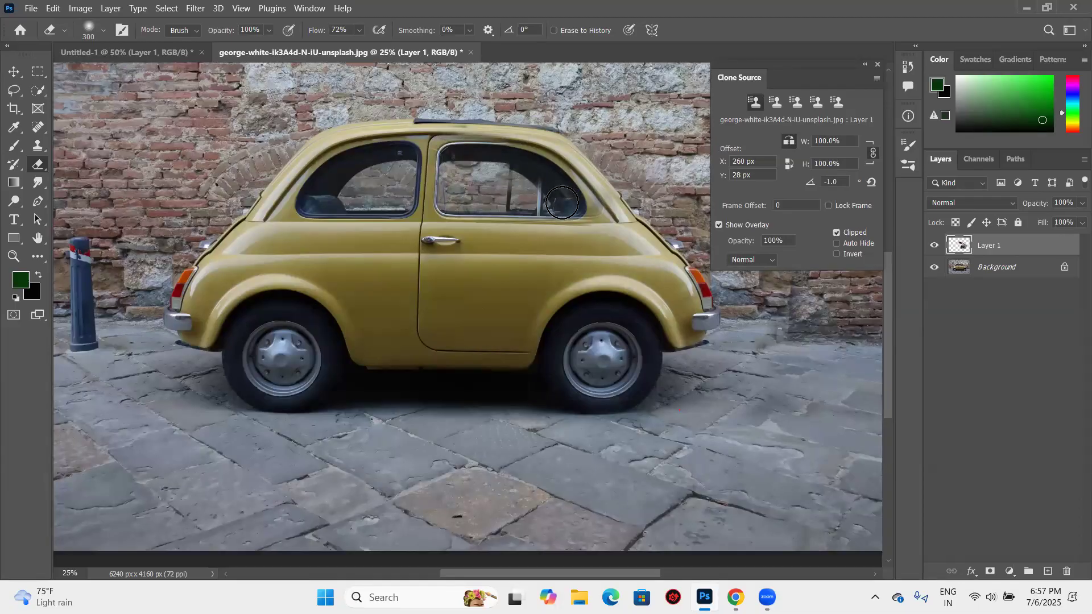
pyautogui.click(813, 323)
pyautogui.click(514, 178)
pyautogui.click(555, 177)
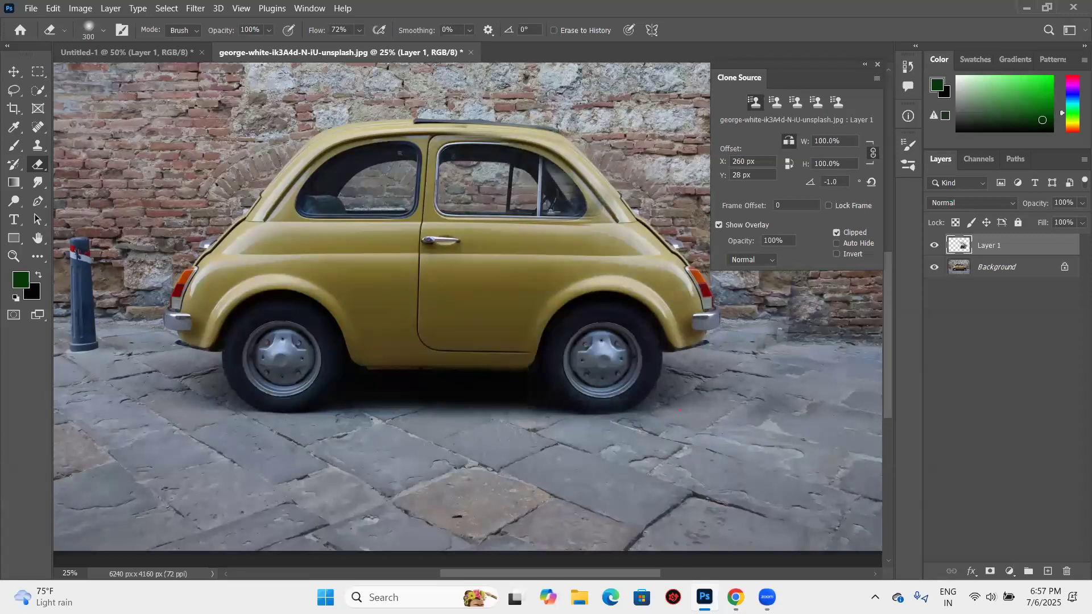
# - Sample the brick wall with the Clone Stamp and clone it over the wall base beside the mirrored rear bumper
pyautogui.hotkey('ctrl', '-')
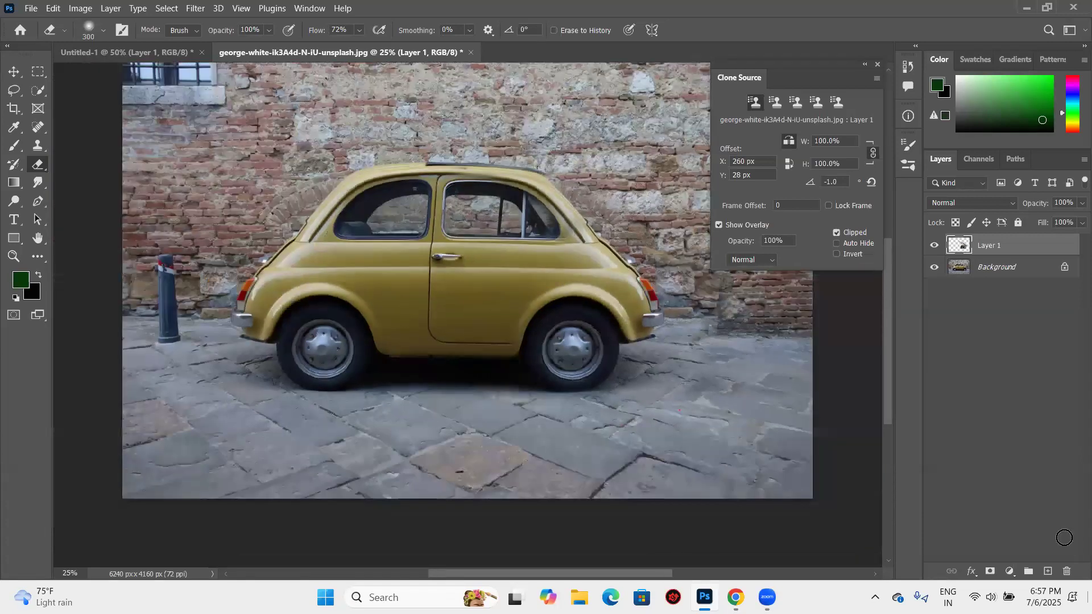
pyautogui.hotkey('ctrl', '-')
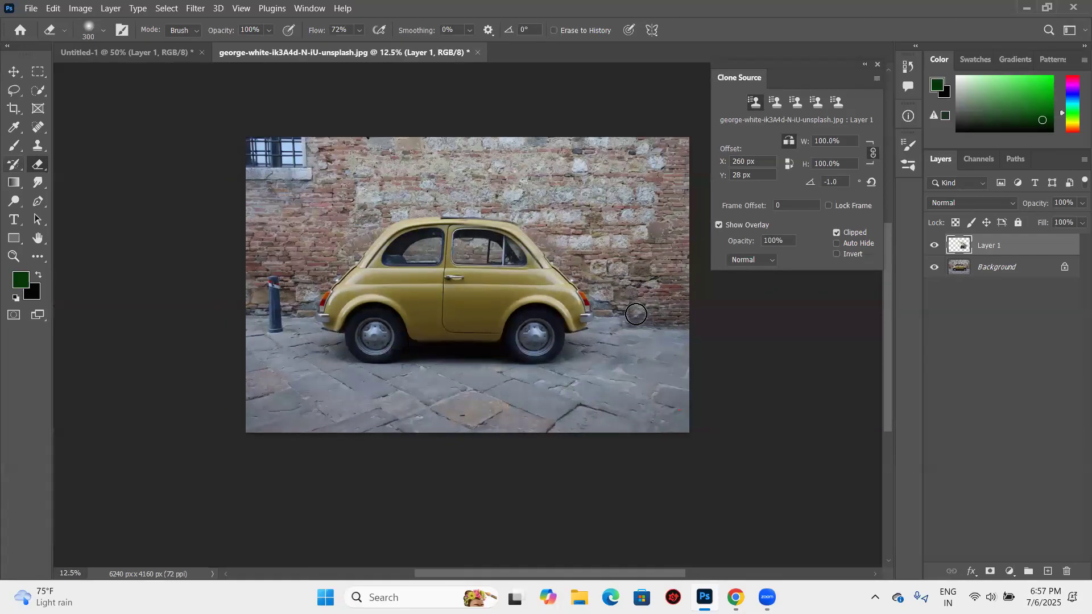
pyautogui.press('s')
pyautogui.keyDown('alt'); pyautogui.click(625, 306); pyautogui.keyUp('alt')
pyautogui.moveTo(605, 313); pyautogui.dragTo(604, 323)
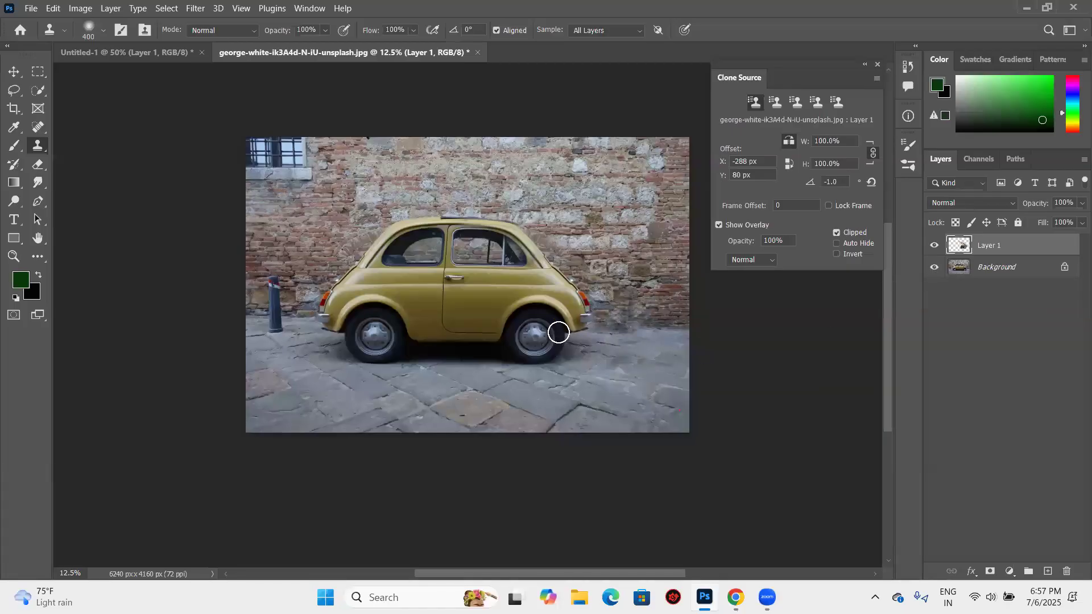
# - Hide the Background layer and set the Eraser's flow to 35%
pyautogui.click(934, 267)
pyautogui.click(45, 164)
pyautogui.click(360, 31)
pyautogui.click(345, 44)
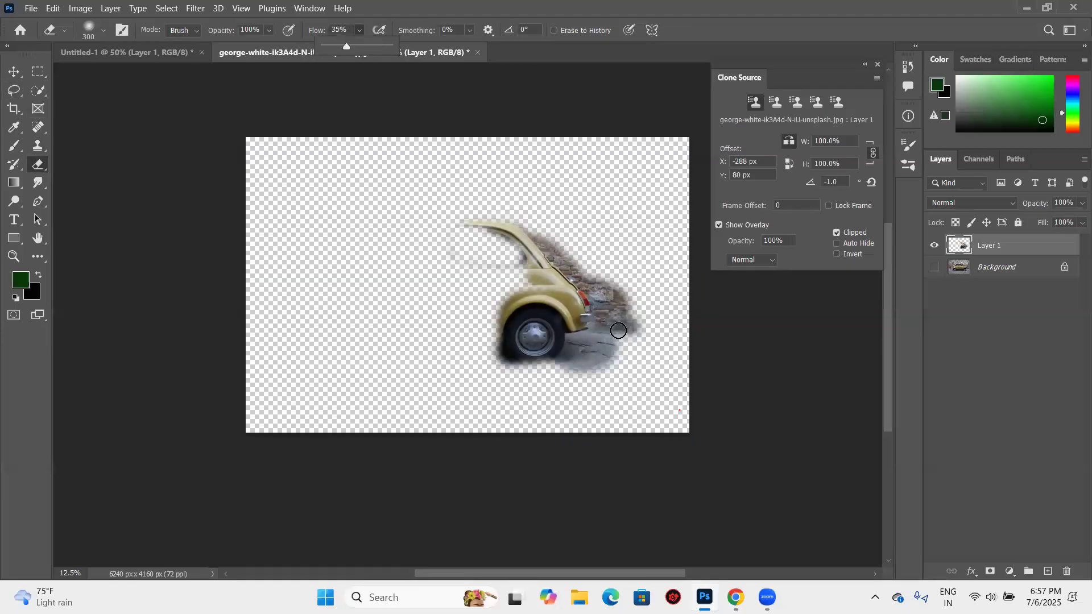
# - Try erasing the cloned wall and pavement behind the mirrored rear bumper on Layer 1, and undo it
pyautogui.click(588, 327)
pyautogui.moveTo(617, 328)
pyautogui.mouseDown()
pyautogui.moveTo(594, 326)
pyautogui.moveTo(634, 326)
pyautogui.mouseUp()
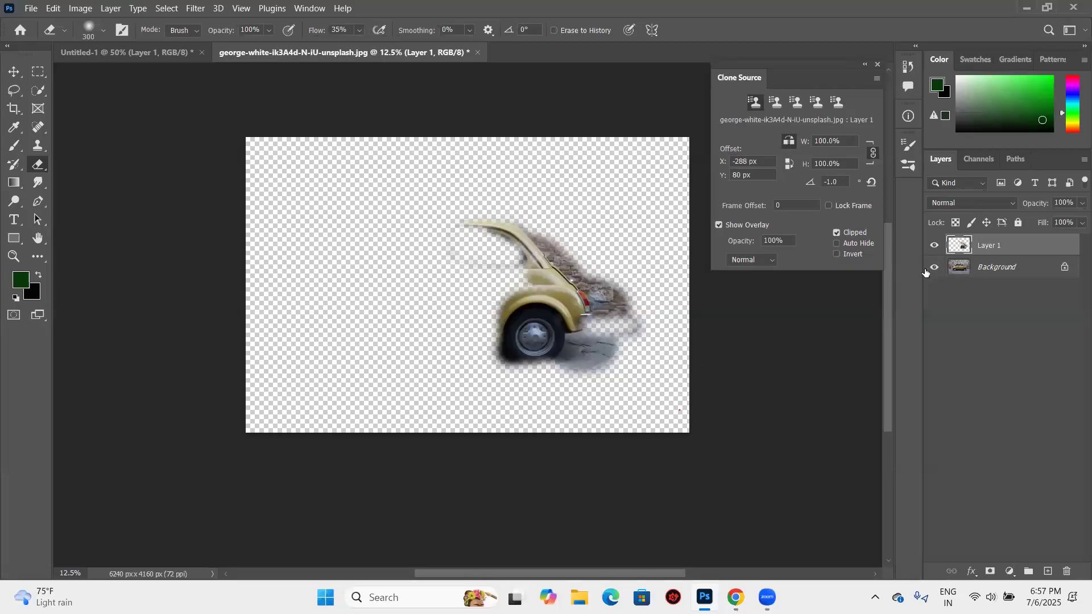
pyautogui.hotkey('ctrl', 'z')
pyautogui.hotkey('ctrl', 'z')
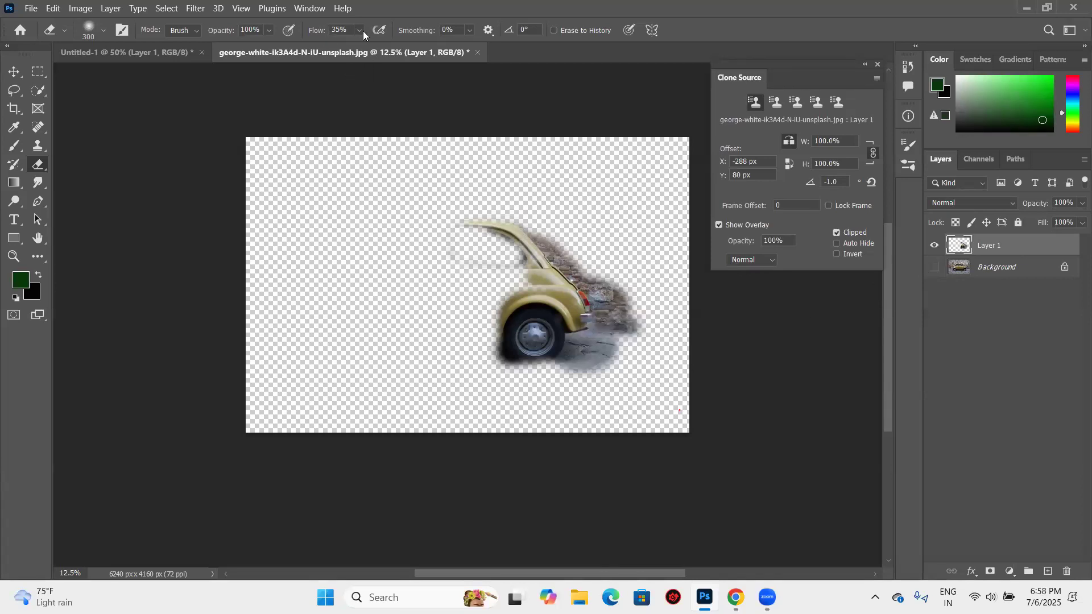
# - Show the Background layer again and softly erase the cloned patch where wall meets pavement beside the mirrored bumper
pyautogui.click(938, 274)
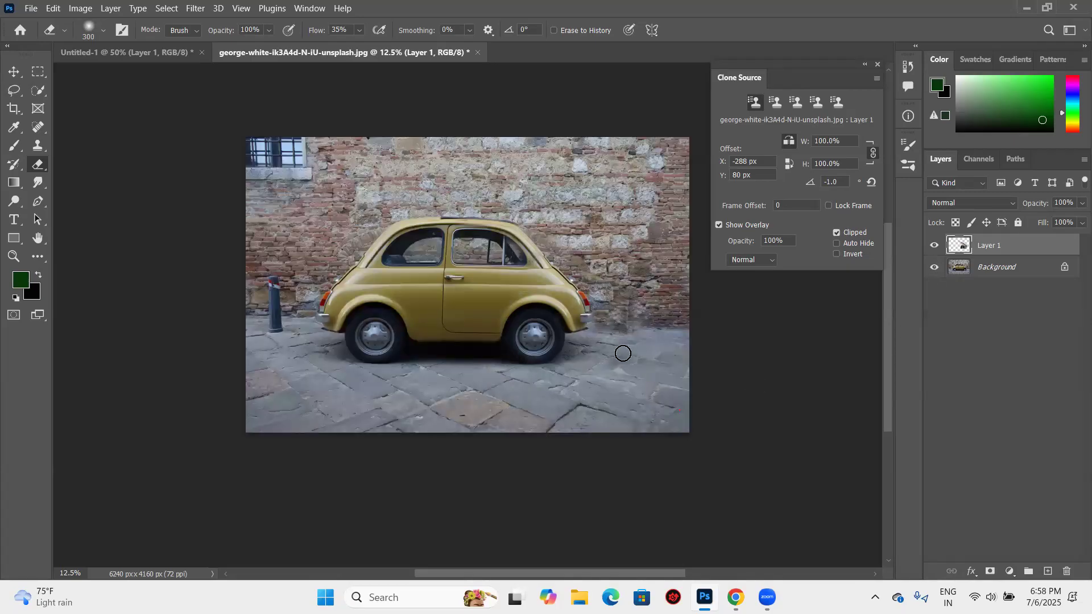
pyautogui.click(606, 327)
# - Sample the pavement with the Clone Stamp, clone it along the wall base beside the mirrored bumper and undo the last dab
pyautogui.click(35, 146)
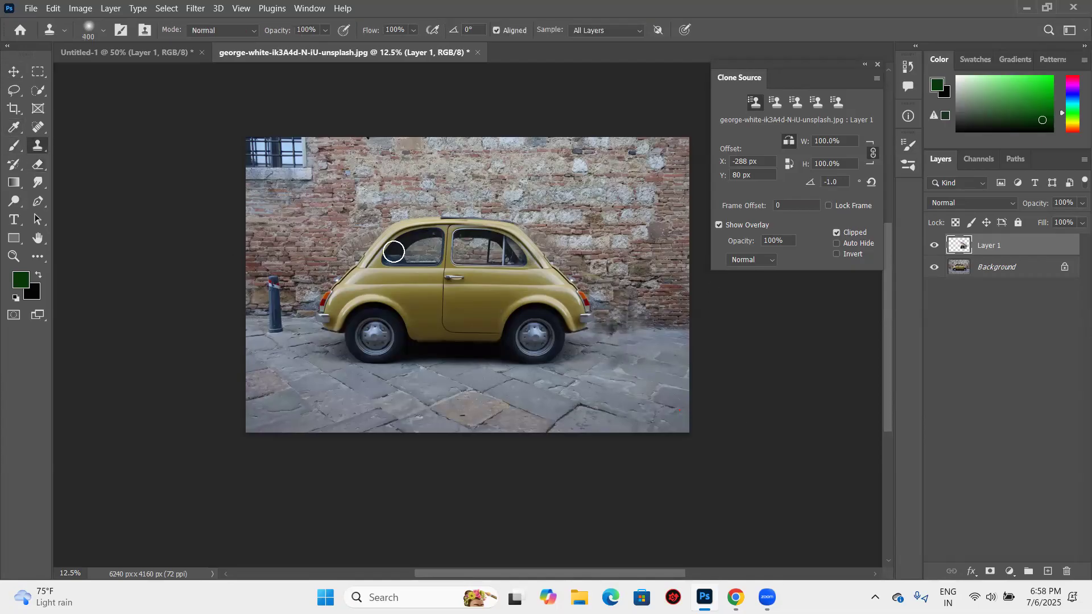
pyautogui.keyDown('alt'); pyautogui.click(609, 351); pyautogui.keyUp('alt')
pyautogui.moveTo(603, 347)
pyautogui.mouseDown()
pyautogui.moveTo(600, 335)
pyautogui.moveTo(637, 330)
pyautogui.moveTo(609, 331)
pyautogui.moveTo(633, 334)
pyautogui.mouseUp()
pyautogui.click(600, 336)
pyautogui.click(601, 333)
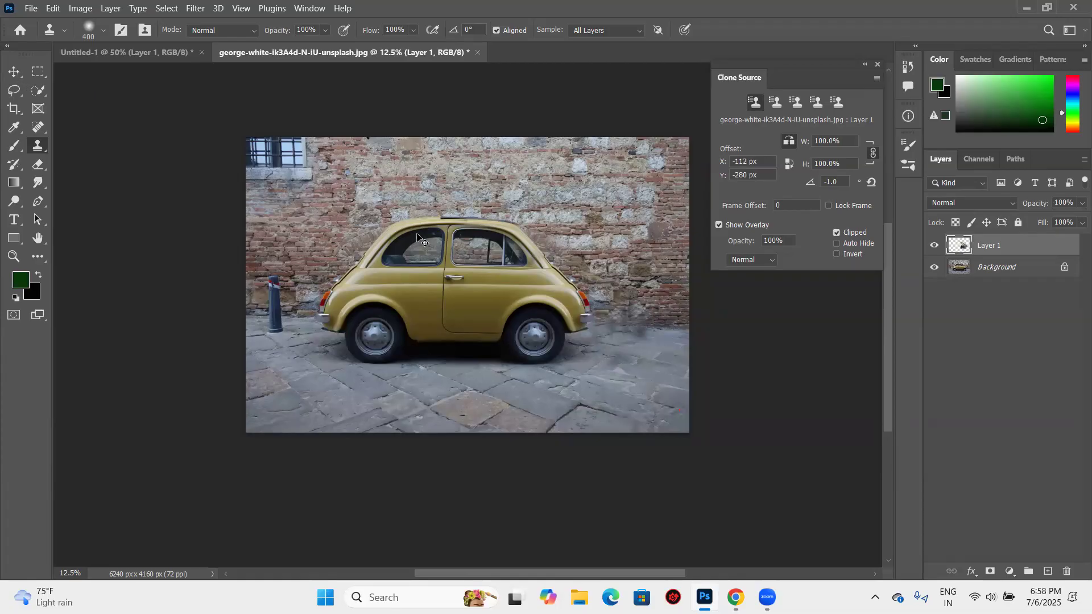
pyautogui.hotkey('ctrl', 'z')
# - Review the healing tool group and the Clone Stamp's Clone Source settings, ending with the Move tool active
pyautogui.press('v')
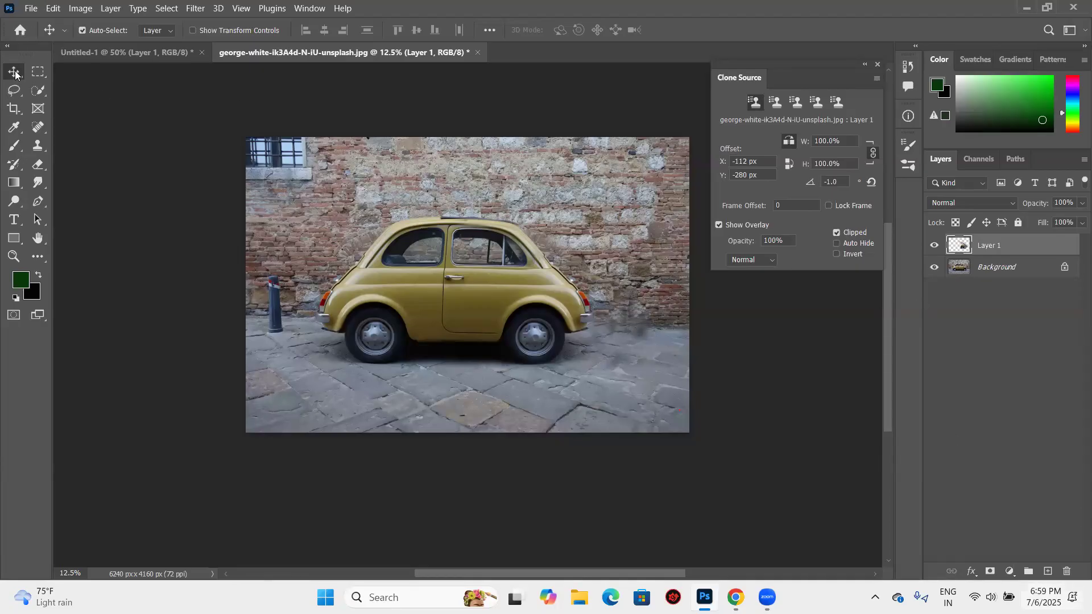
pyautogui.click(43, 128)
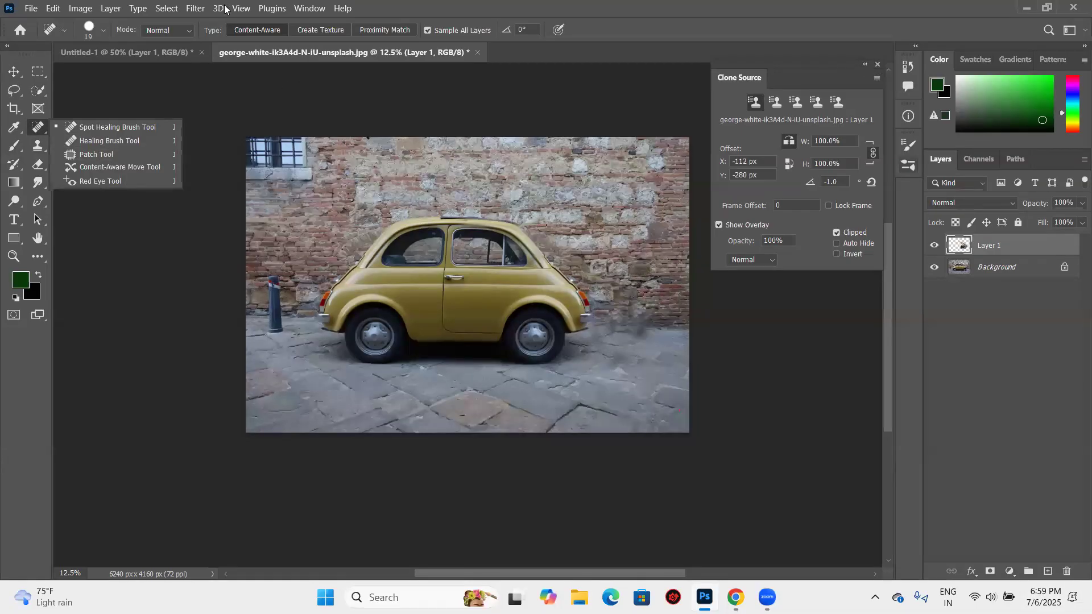
pyautogui.click(40, 155)
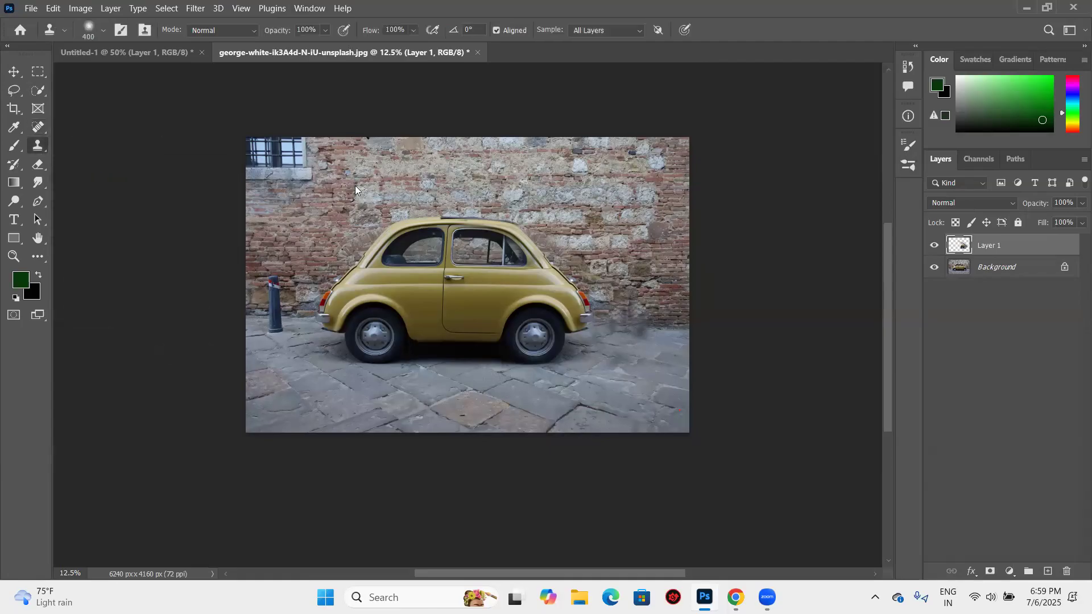
pyautogui.click(309, 9)
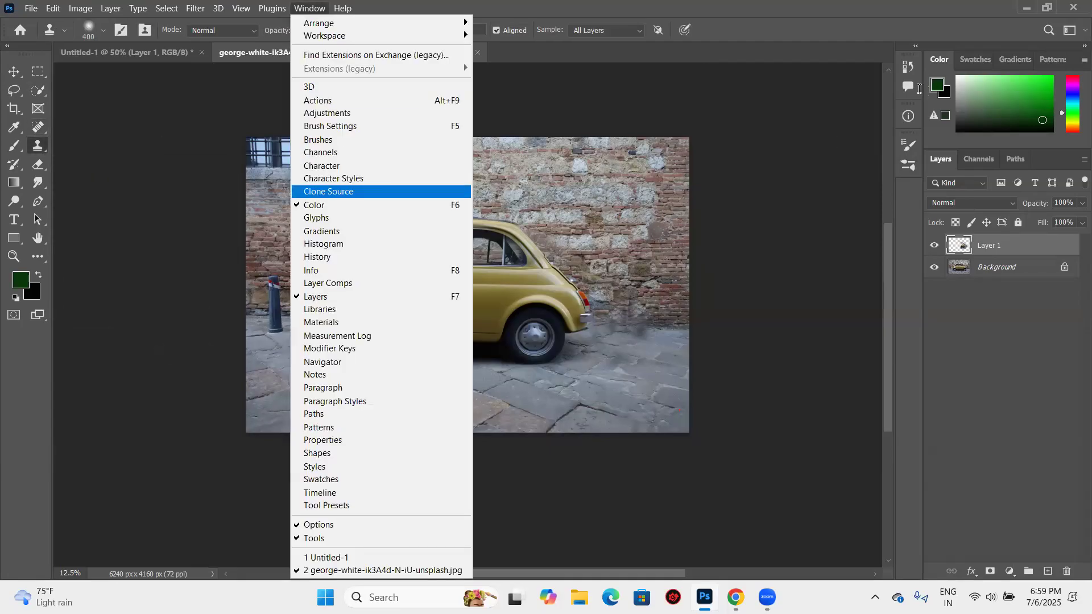
pyautogui.press('Return')
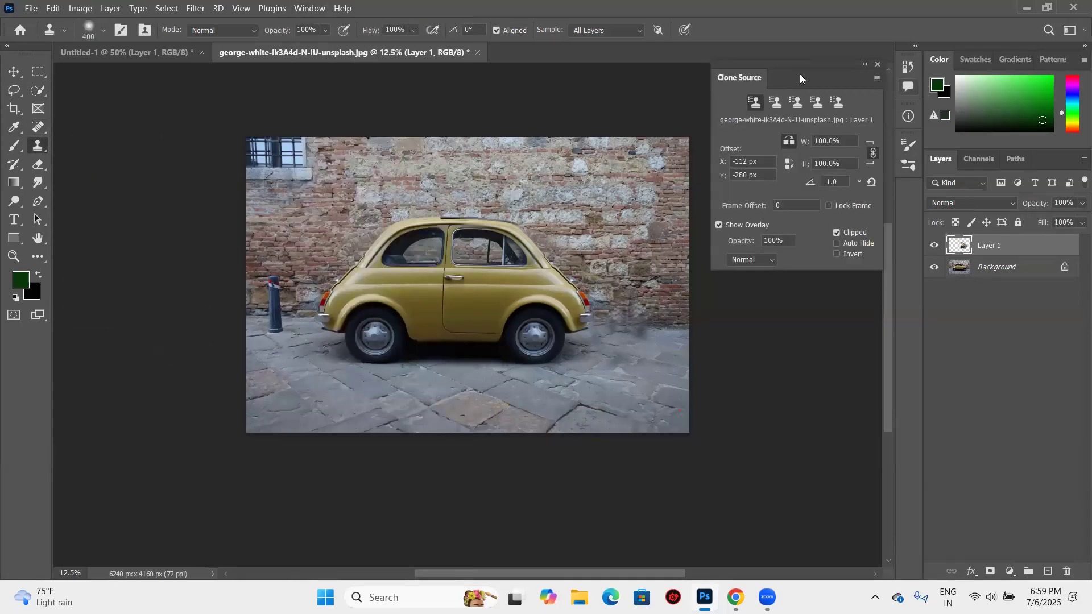
pyautogui.click(14, 71)
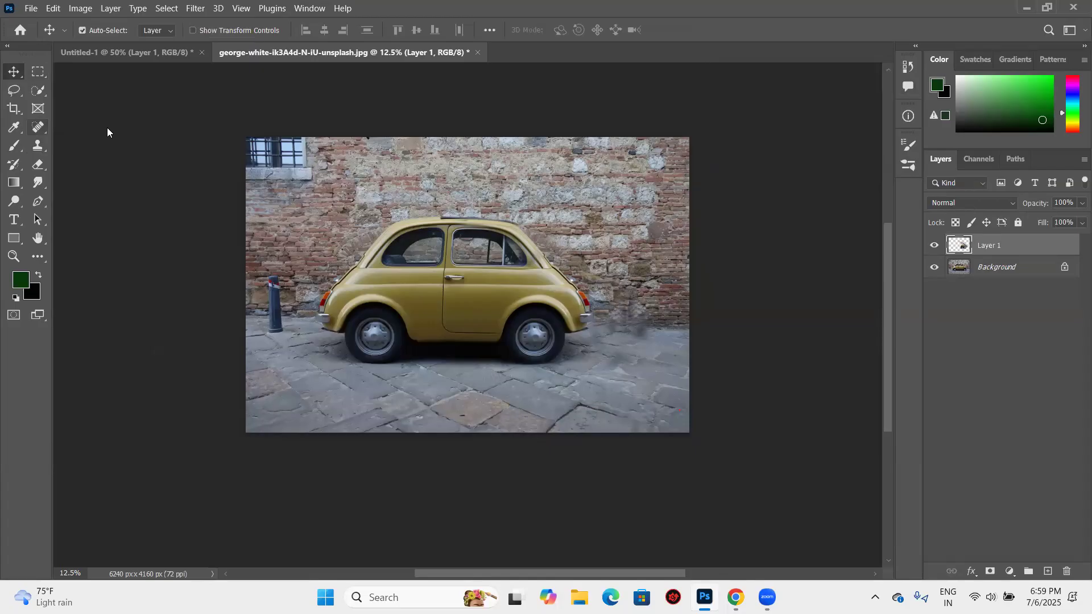
# - Activate the Spot Healing Brush, open IMG_2305 ignoring its embedded profile, and close the car image without saving
pyautogui.press('j')
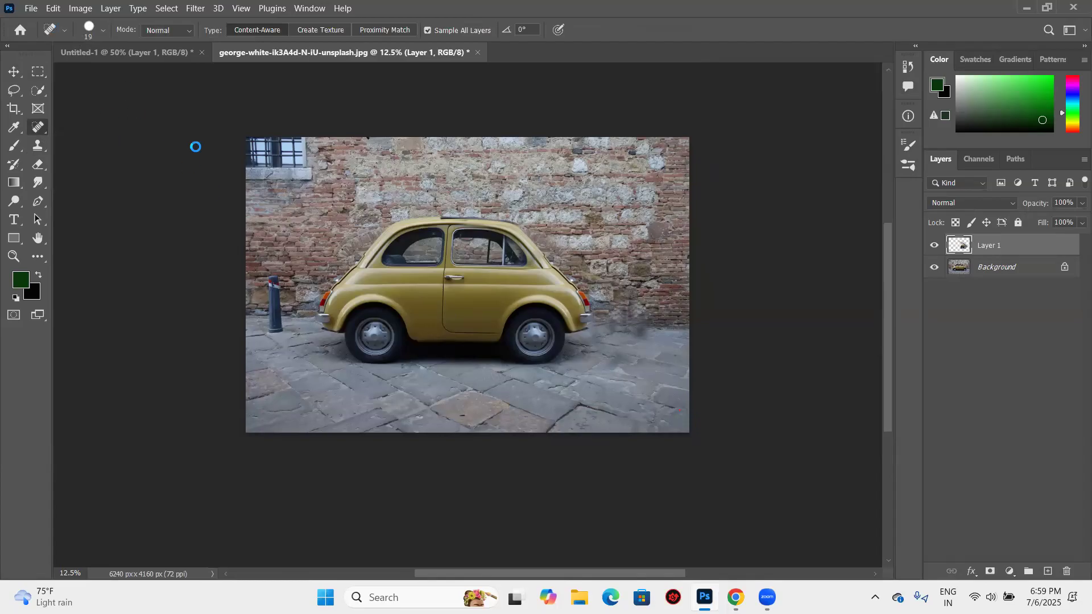
pyautogui.hotkey('alt', 'f')
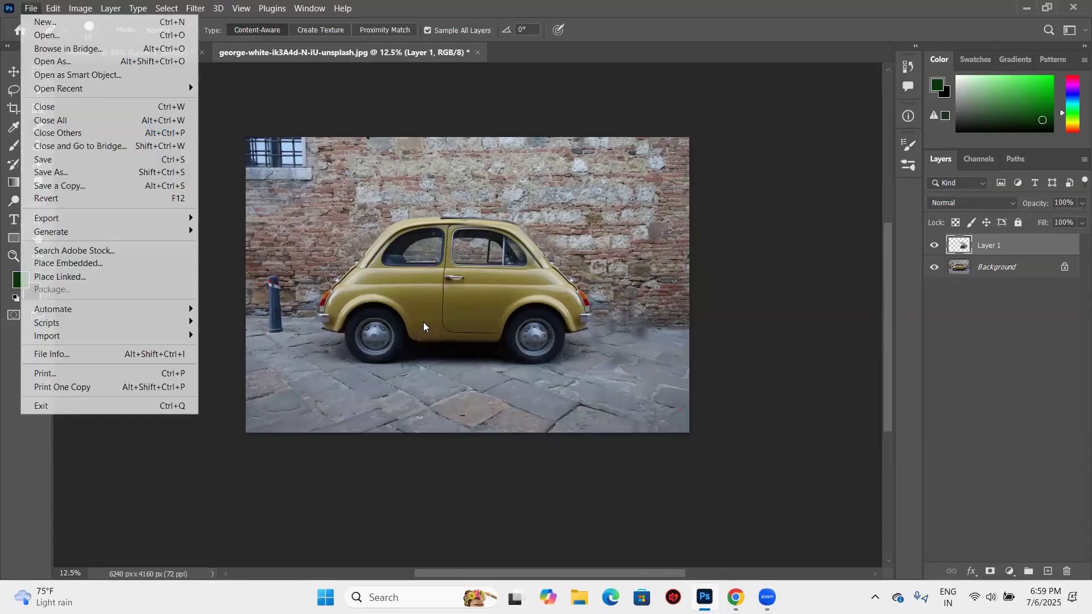
pyautogui.press('Down')
pyautogui.press('Down')
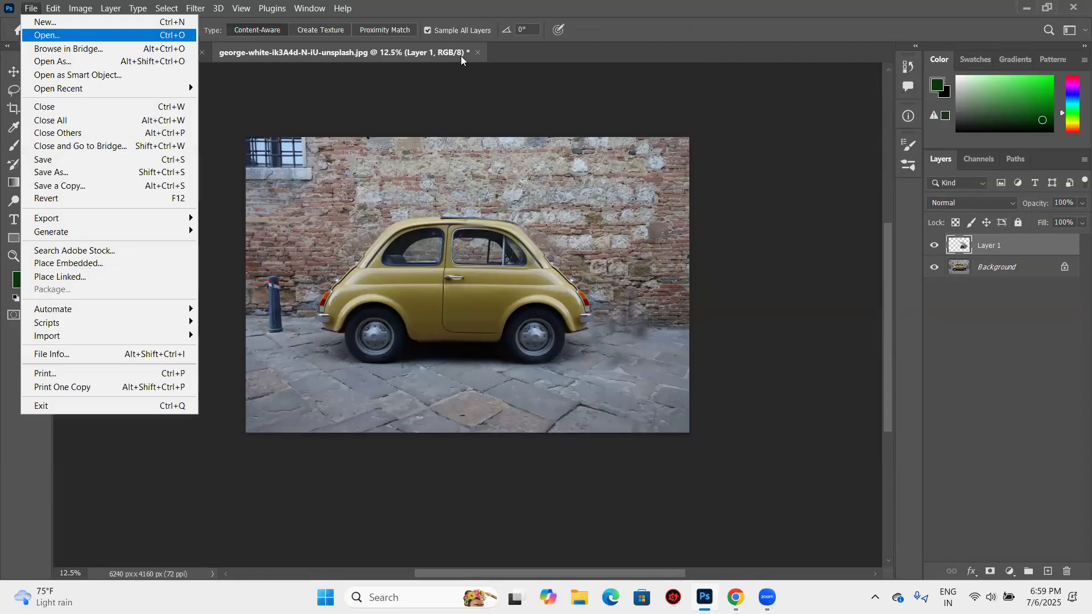
pyautogui.press('Return')
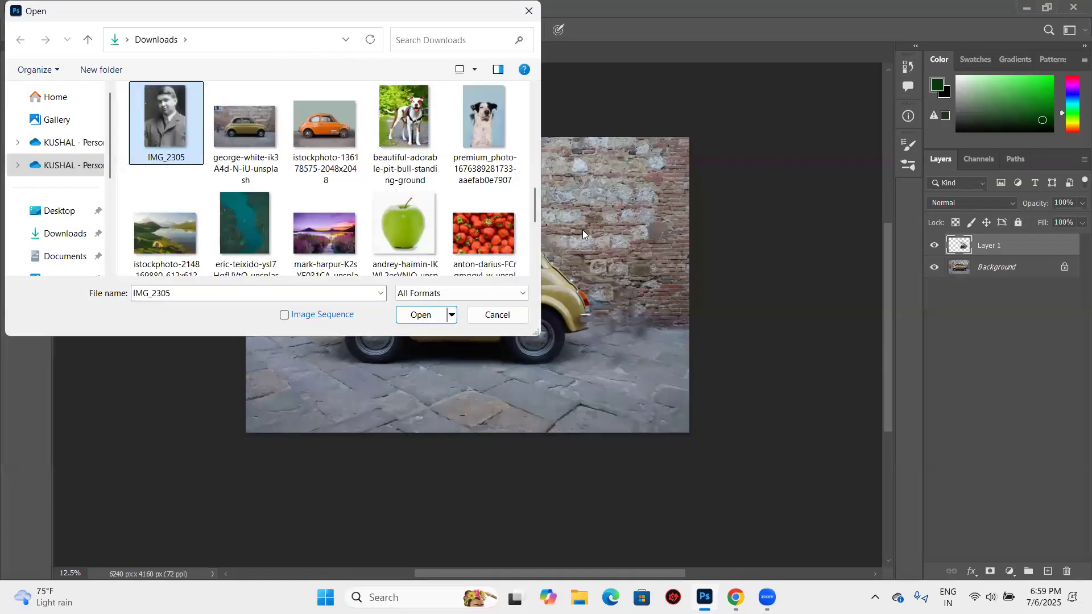
pyautogui.press('Return')
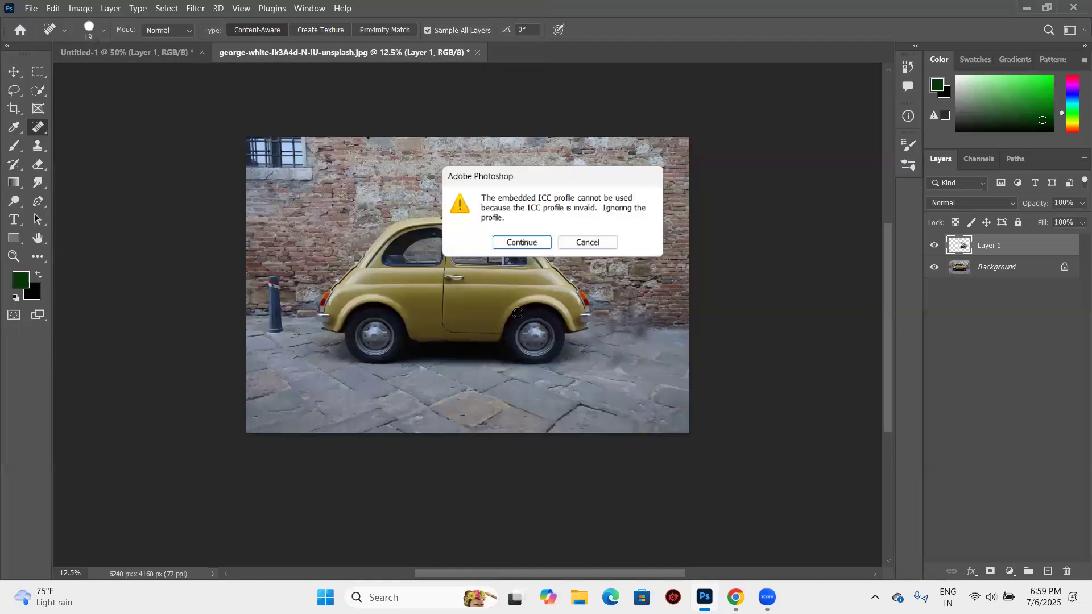
pyautogui.press('Return')
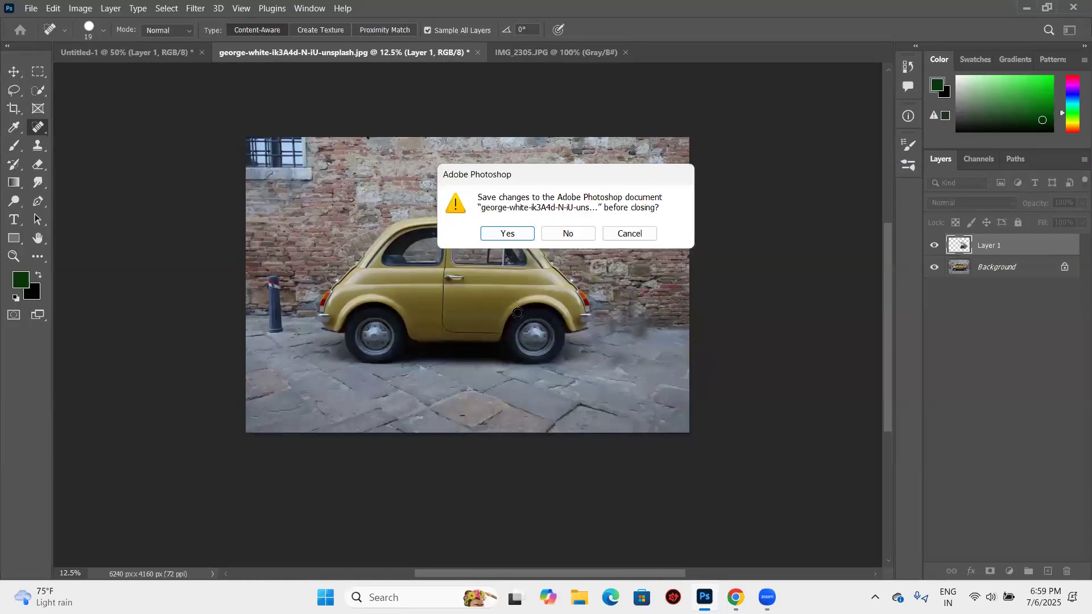
pyautogui.press('n')
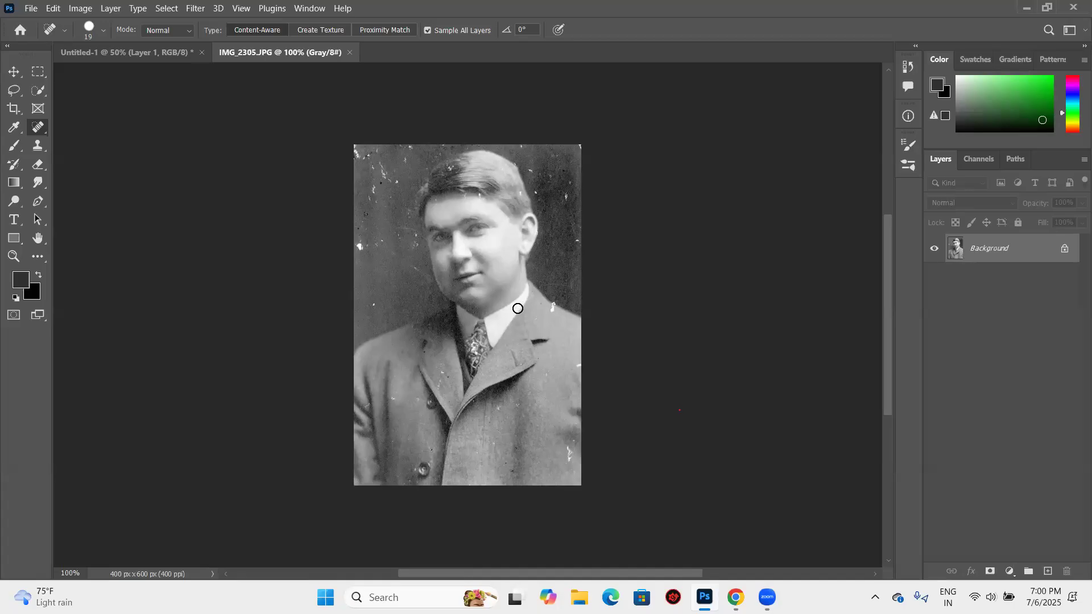
# - Examine the scratches and white spots across the old portrait and review the available healing tools
pyautogui.scroll(1, 517, 308)
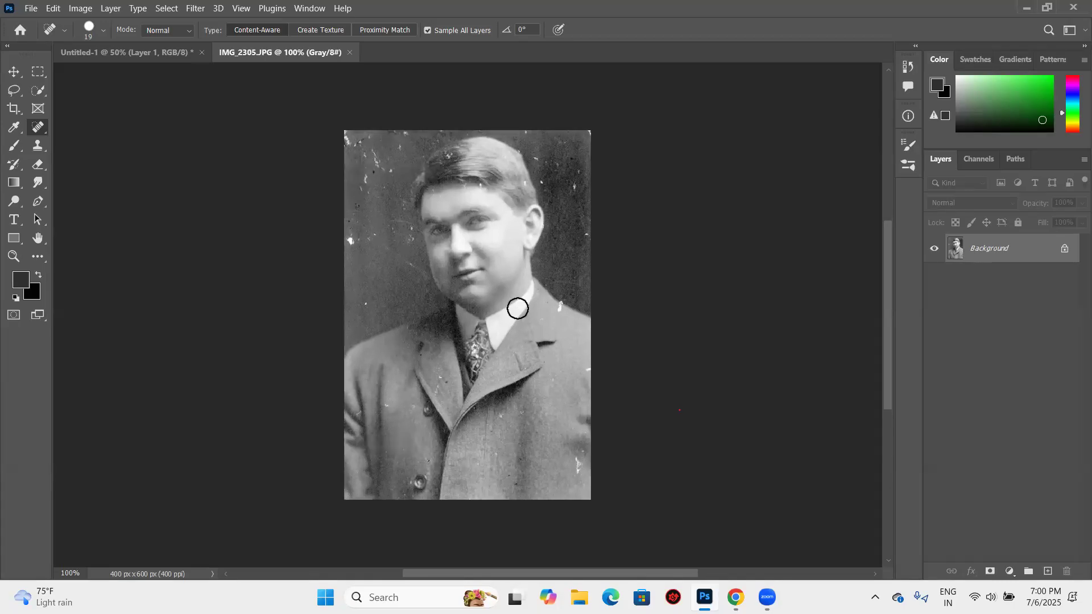
pyautogui.scroll(2, 517, 308)
pyautogui.hotkey('ctrl', '+')
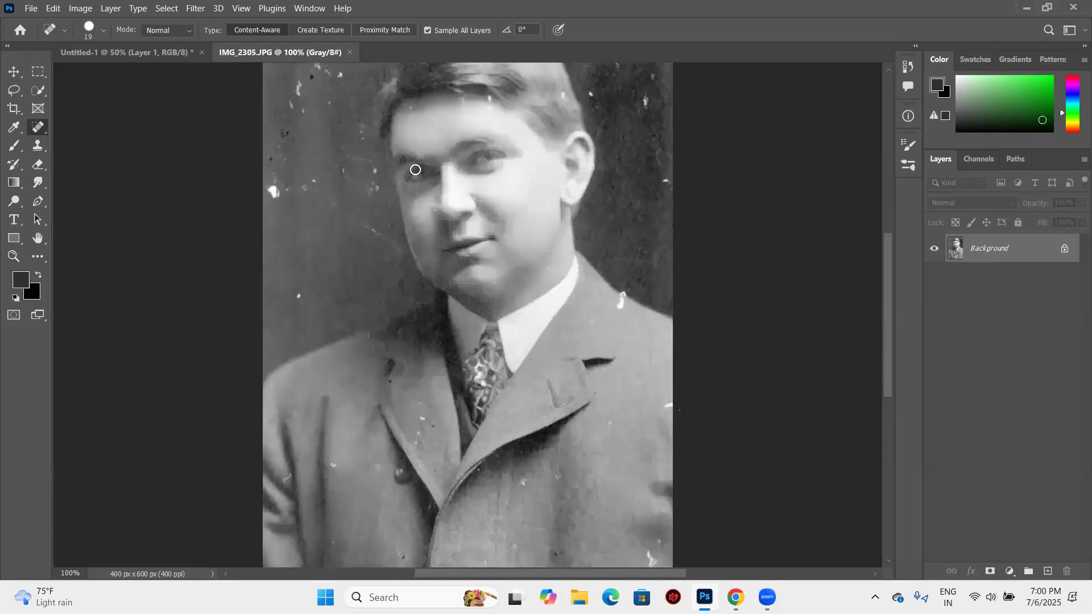
pyautogui.hotkey('ctrl', '+')
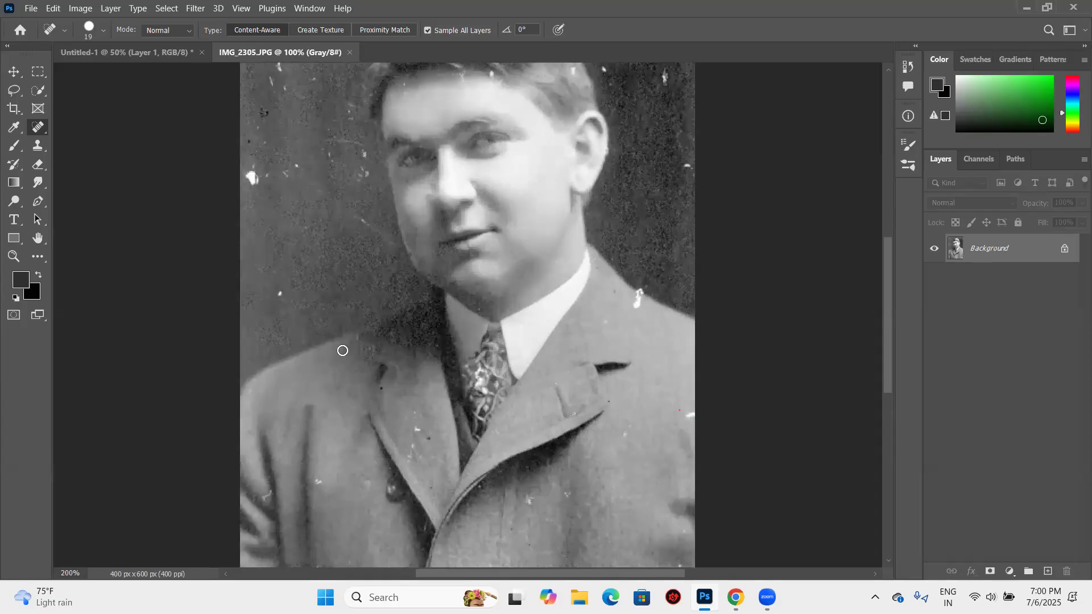
pyautogui.hotkey('ctrl', '-')
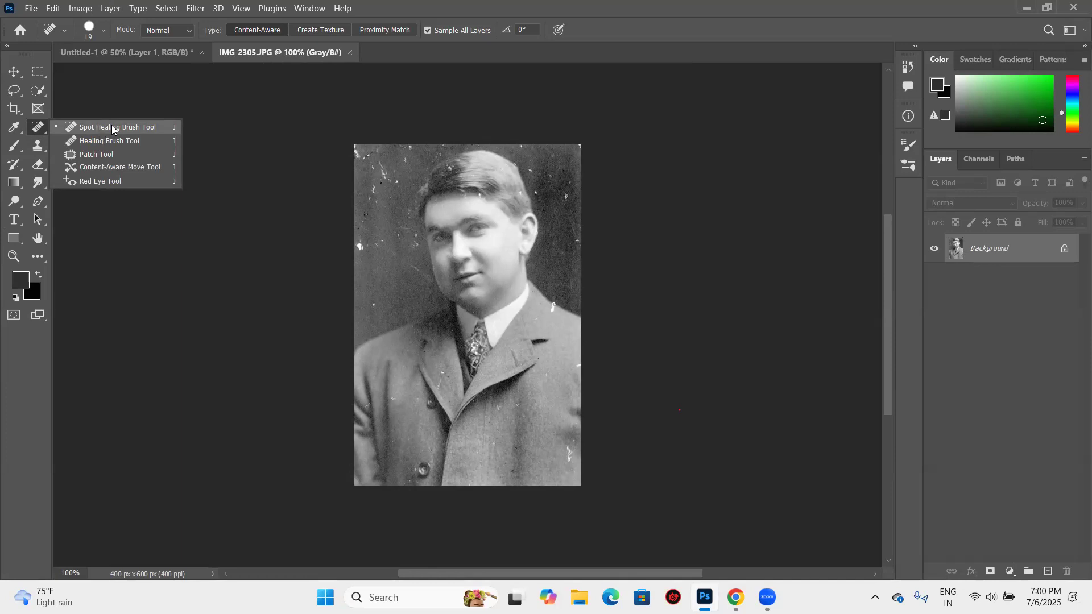
pyautogui.click(273, 201)
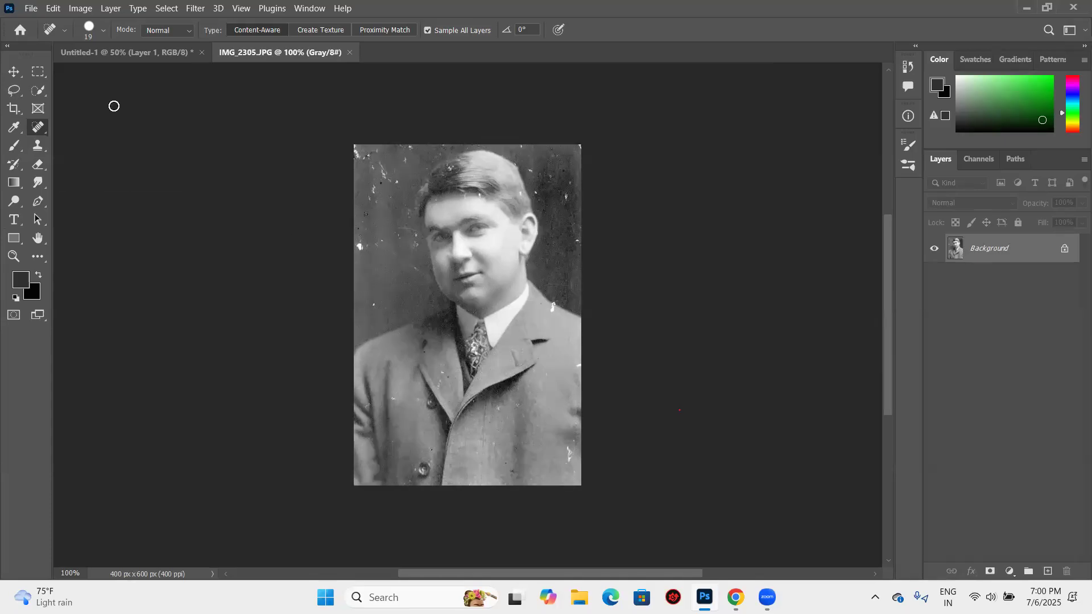
# - Enlarge the Spot Healing Brush to 60 and heal the white blemishes in the portrait's upper-left corner
pyautogui.rightClick(43, 128)
pyautogui.click(126, 128)
pyautogui.press(']')
pyautogui.press(']')
pyautogui.press(']')
pyautogui.press(']')
pyautogui.press(']')
pyautogui.hotkey('ctrl', '+')
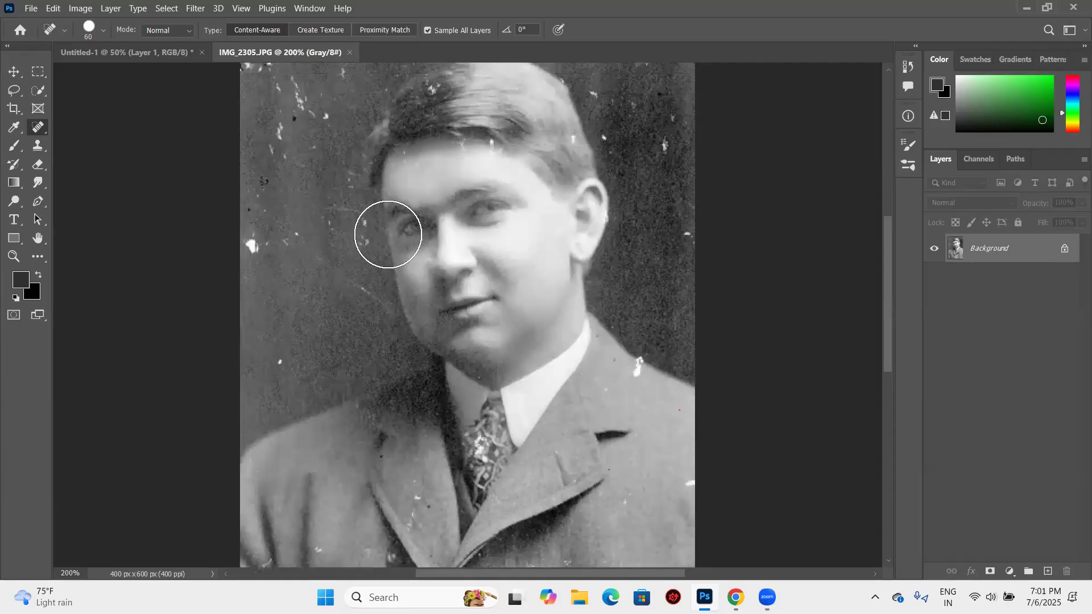
pyautogui.scroll(2, 388, 234)
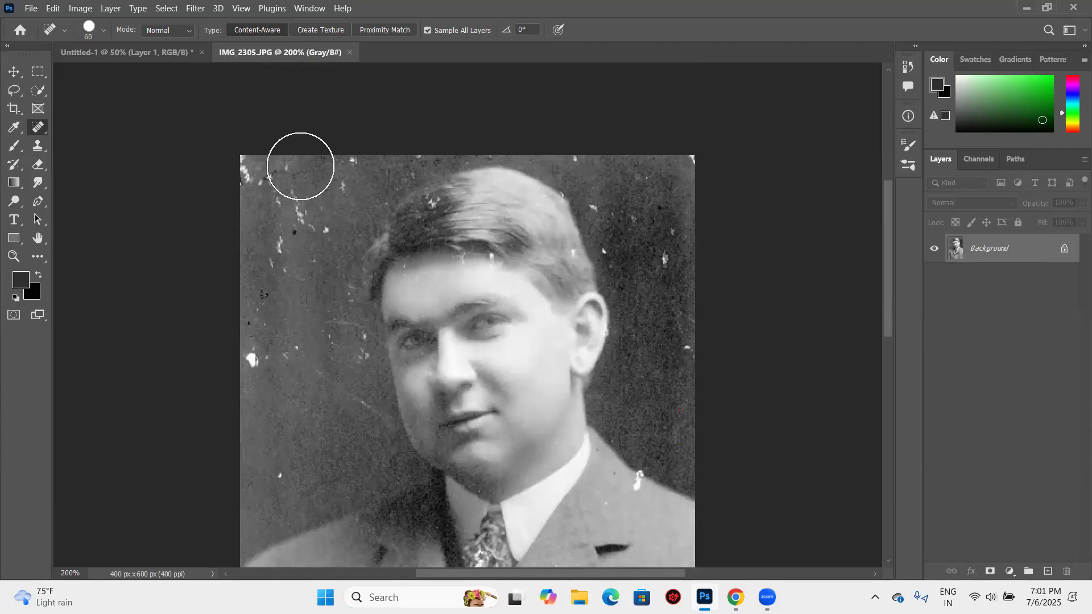
pyautogui.click(254, 178)
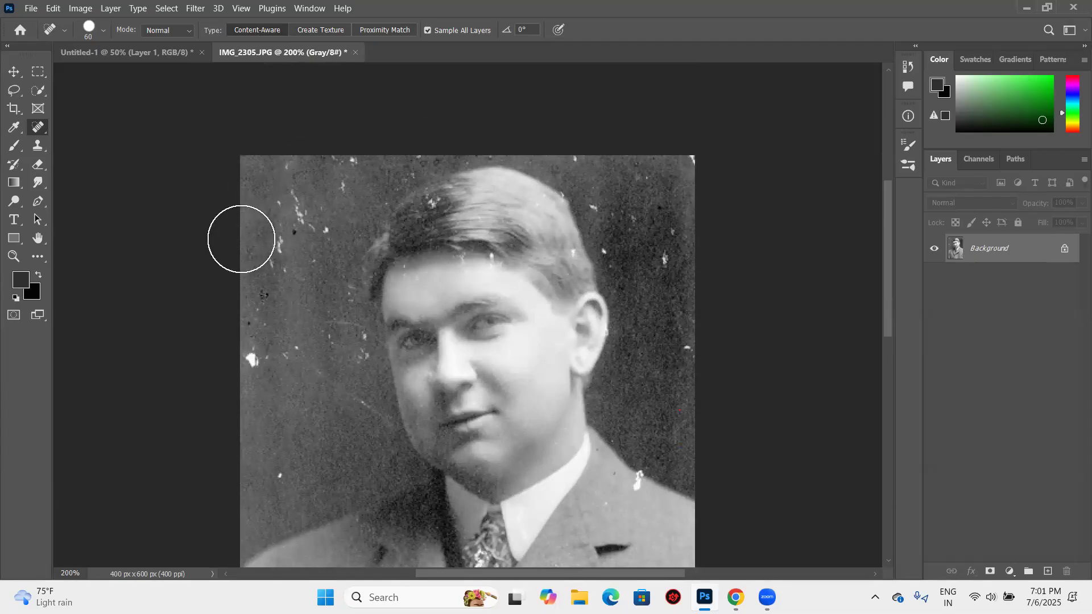
pyautogui.scroll(-1, 285, 224)
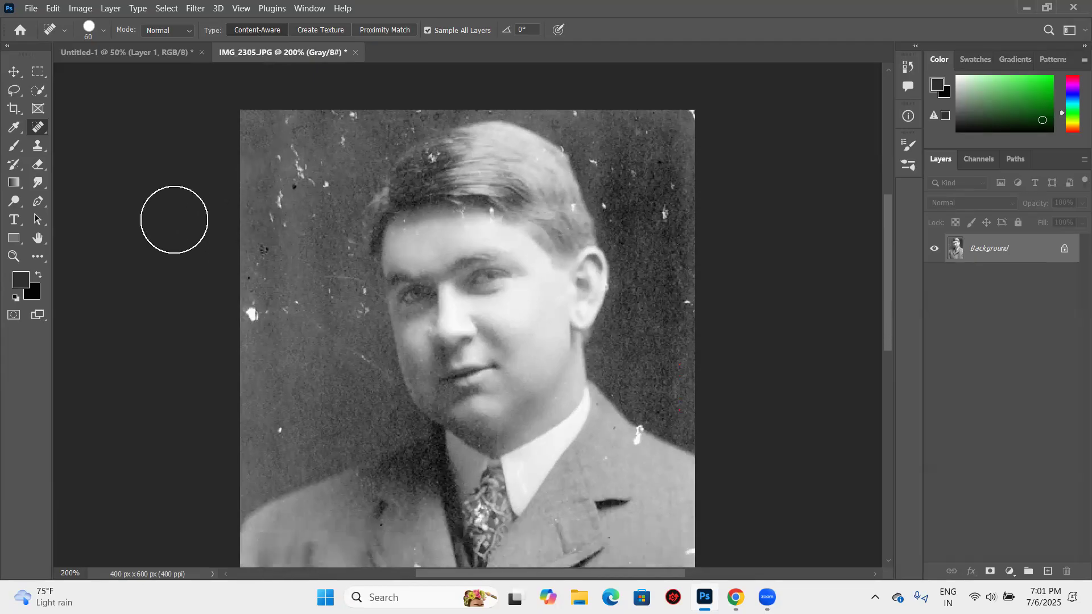
# - Try the Clone Stamp at size 35 on the white marks beside the head, and undo the last stroke
pyautogui.click(38, 149)
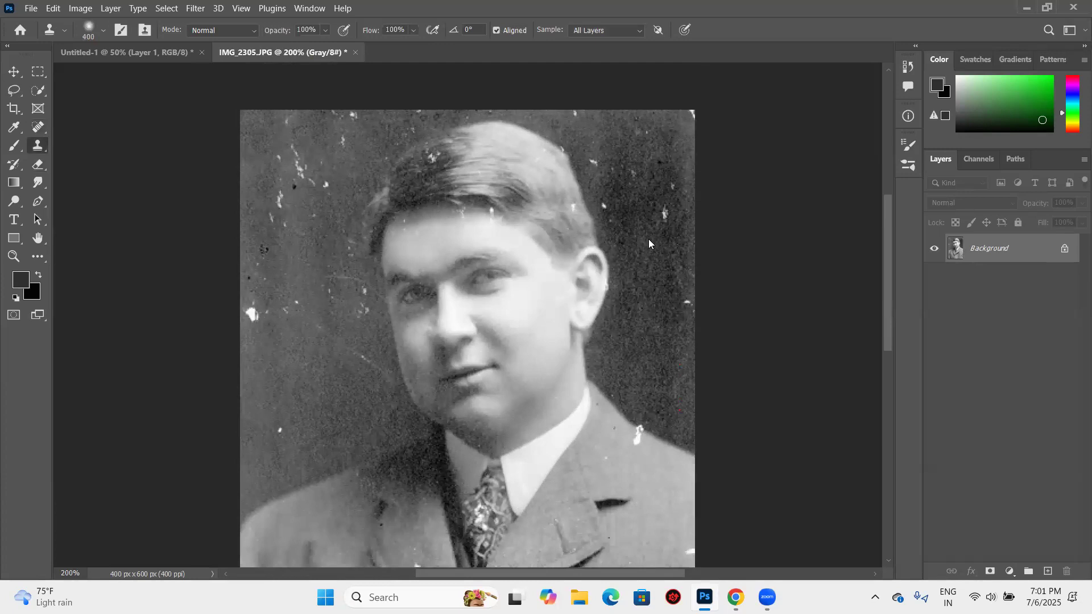
pyautogui.press('[')
pyautogui.press('[')
pyautogui.press('[')
pyautogui.press('[')
pyautogui.press('[')
pyautogui.press('[')
pyautogui.press('[')
pyautogui.press('[')
pyautogui.press('[')
pyautogui.press('[')
pyautogui.press('[')
pyautogui.press('[')
pyautogui.click(662, 215)
pyautogui.keyDown('alt'); pyautogui.click(630, 187); pyautogui.keyUp('alt')
pyautogui.click(631, 245)
pyautogui.keyDown('alt'); pyautogui.click(342, 196); pyautogui.keyUp('alt')
pyautogui.click(288, 204)
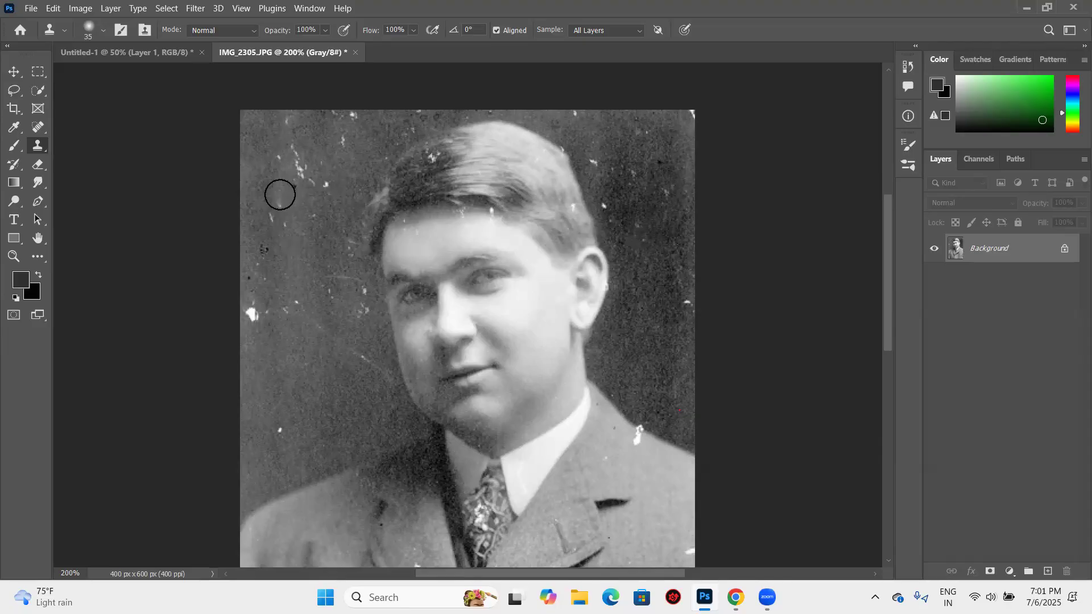
pyautogui.click(479, 219)
pyautogui.hotkey('ctrl', 'z')
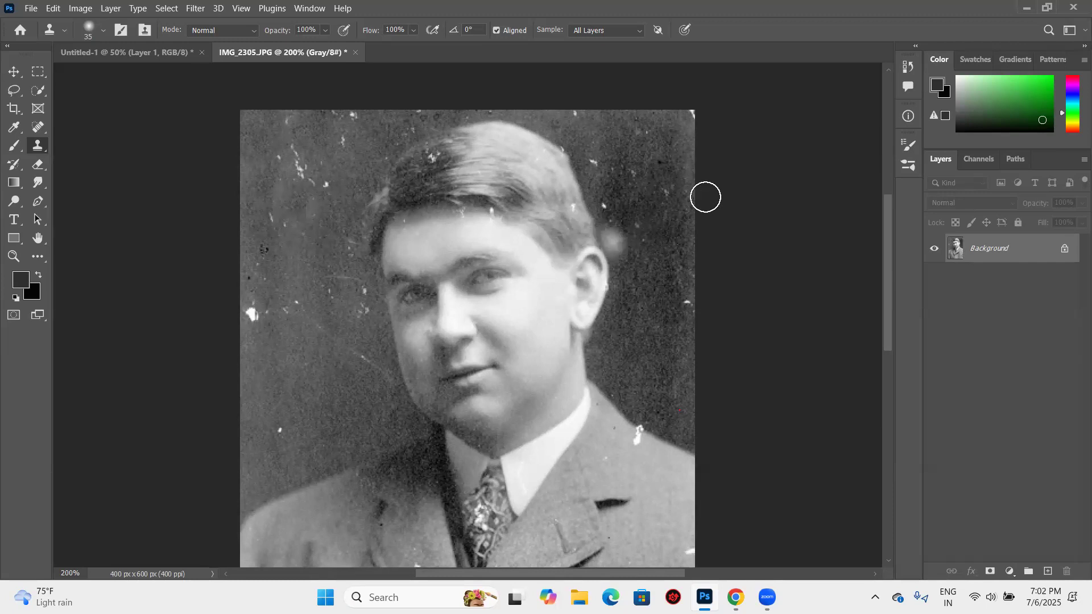
# - Try cloning the dark background right of the head over the scratches in the upper-left background, and undo the strokes
pyautogui.keyDown('alt'); pyautogui.click(660, 231); pyautogui.keyUp('alt')
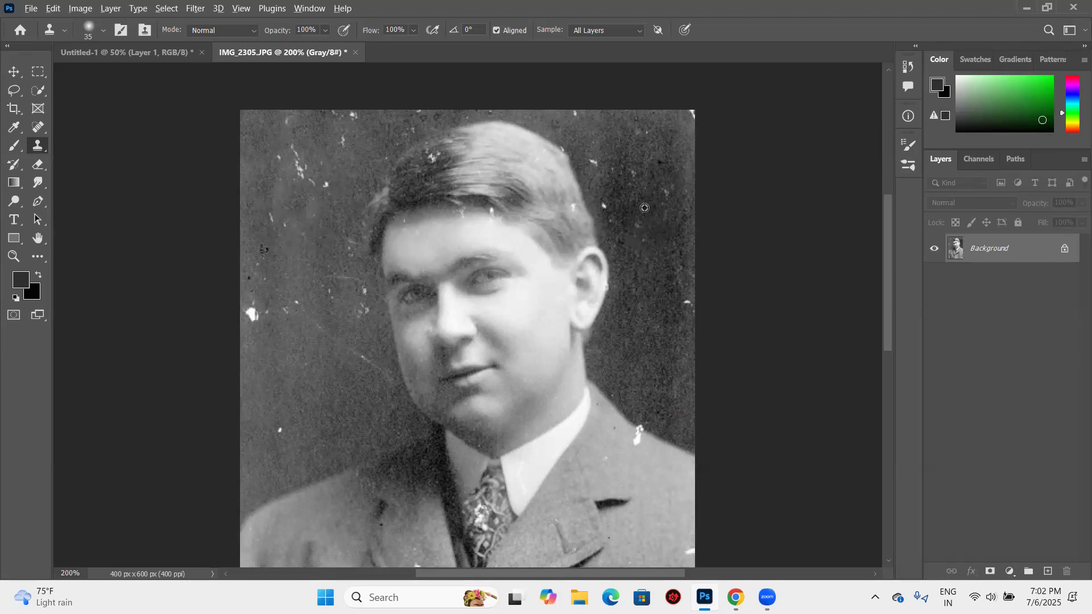
pyautogui.moveTo(284, 199)
pyautogui.mouseDown()
pyautogui.moveTo(305, 180)
pyautogui.moveTo(297, 163)
pyautogui.moveTo(310, 186)
pyautogui.mouseUp()
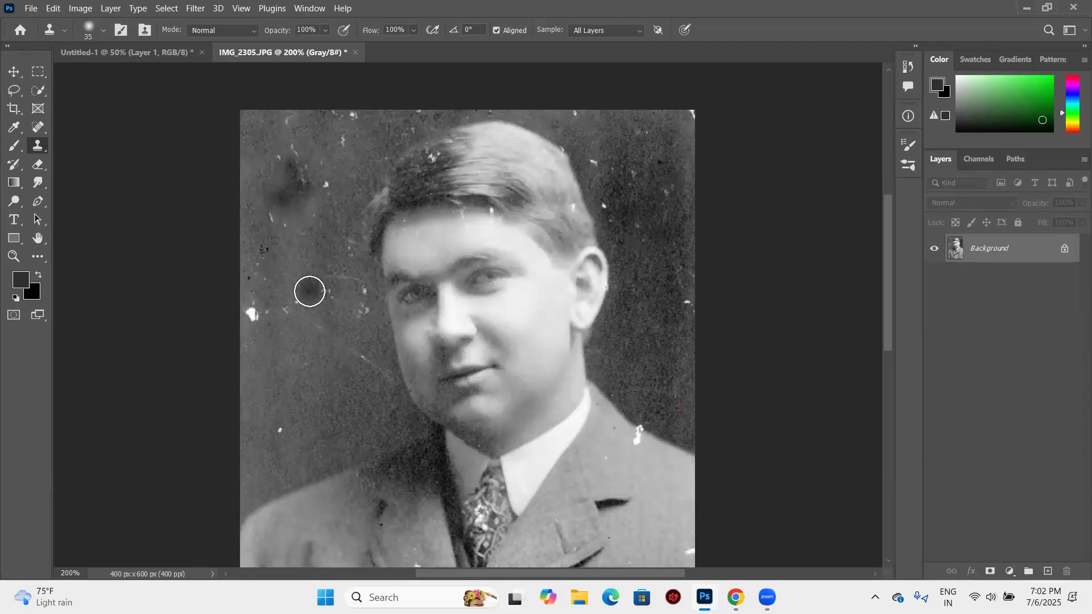
pyautogui.hotkey('ctrl', 'z')
pyautogui.hotkey('ctrl', 'z')
pyautogui.hotkey('ctrl', 'z')
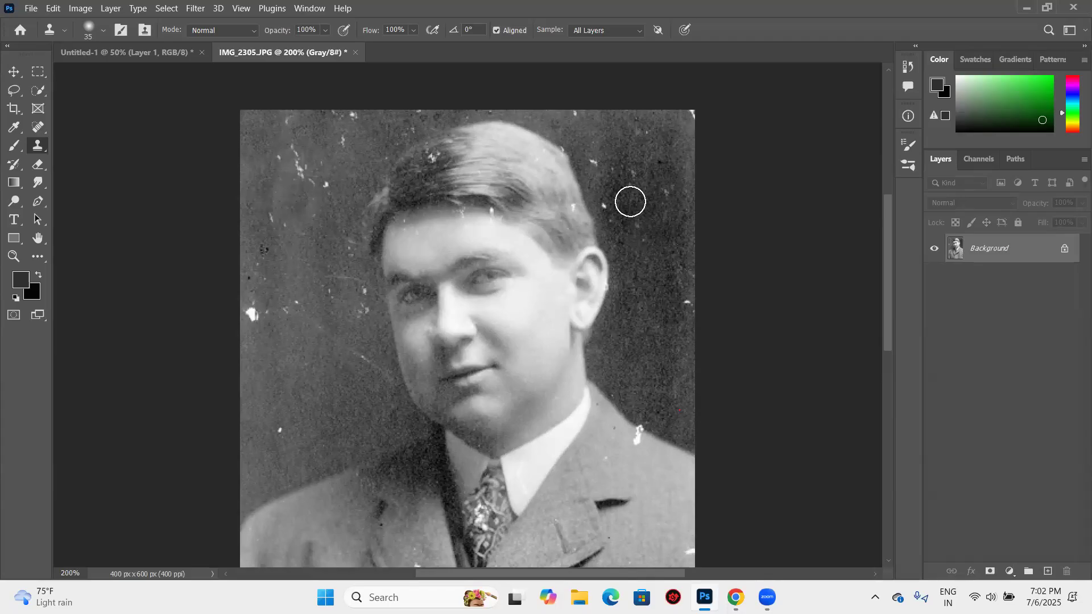
# - Return to the Spot Healing Brush and heal the scratches in the portrait's upper-left background
pyautogui.click(38, 125)
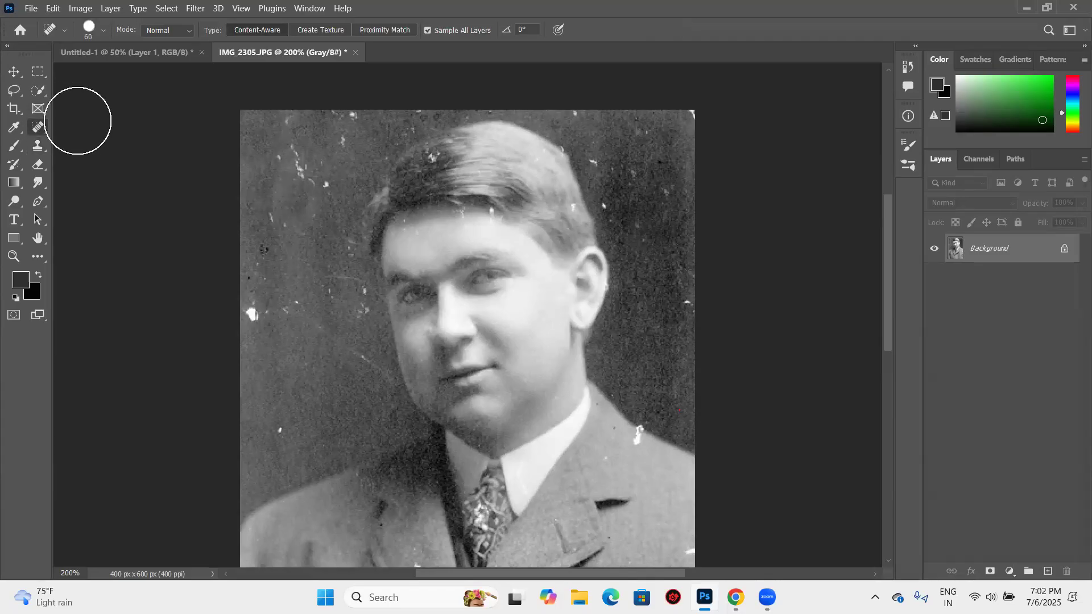
pyautogui.rightClick(38, 130)
pyautogui.click(88, 125)
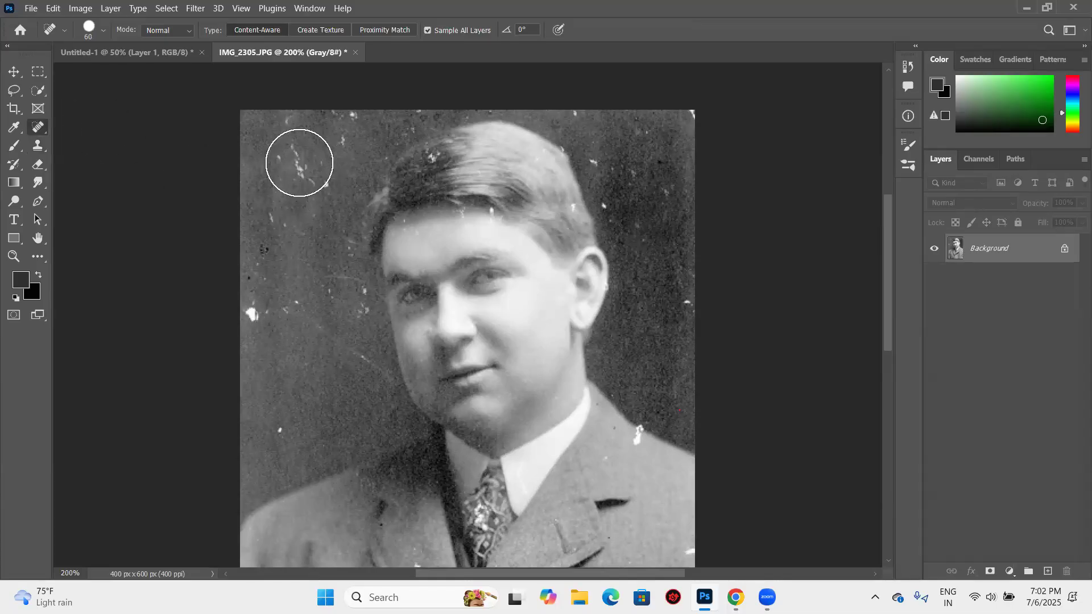
pyautogui.click(299, 163)
pyautogui.click(294, 133)
pyautogui.click(339, 126)
pyautogui.click(315, 188)
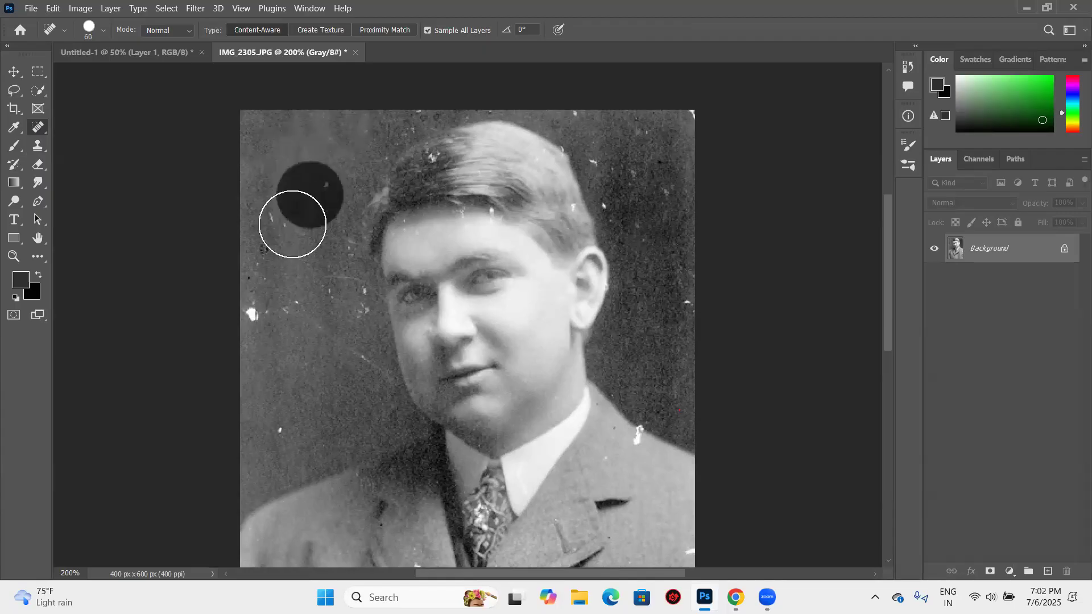
# - Heal the dark specks and white blotches along the middle of the portrait's left background
pyautogui.click(265, 226)
pyautogui.click(256, 304)
pyautogui.click(263, 252)
pyautogui.click(264, 302)
pyautogui.click(304, 313)
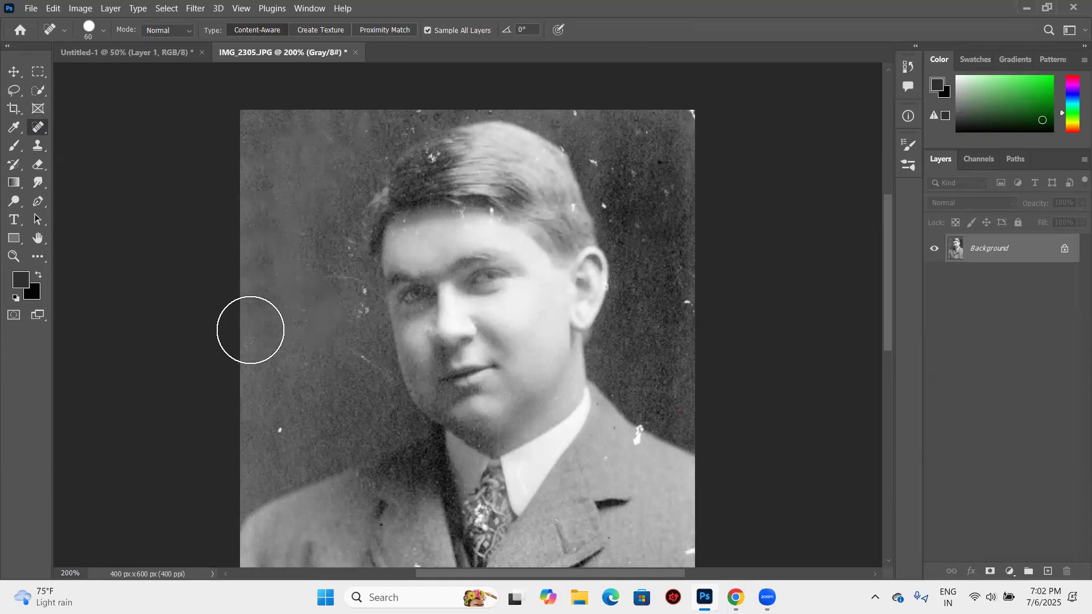
# - Reduce the Spot Healing Brush to 40 and heal the remaining marks beside the face and above the left shoulder
pyautogui.press('[')
pyautogui.press('[')
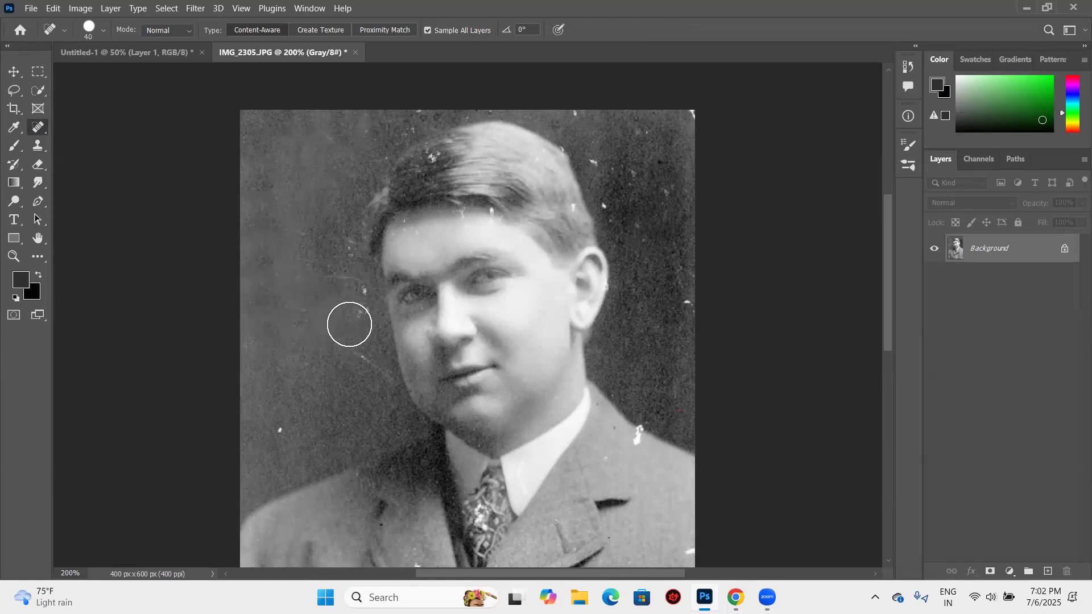
pyautogui.click(272, 415)
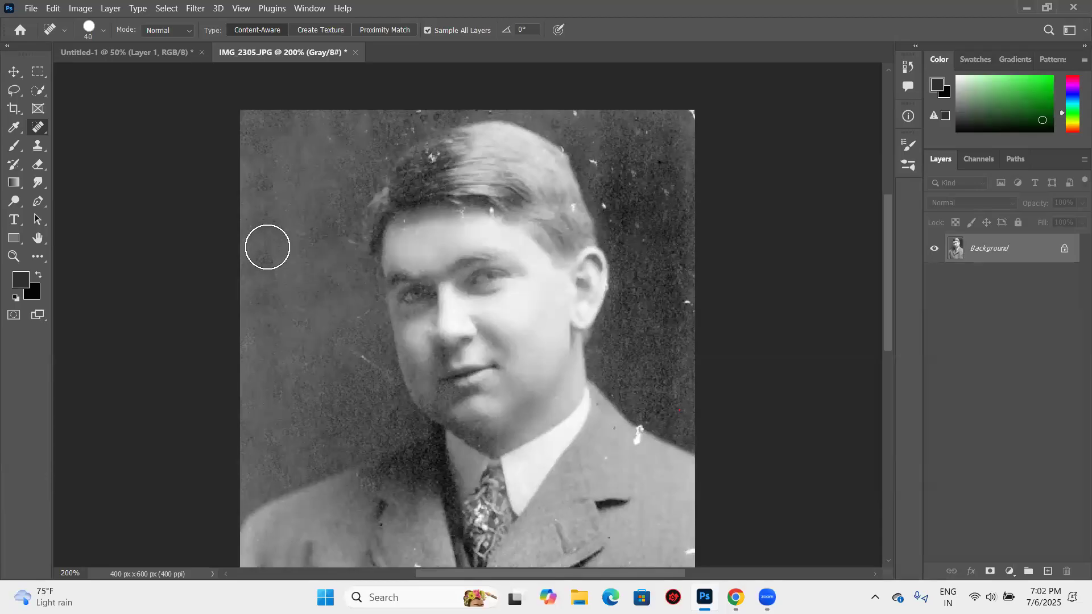
# - Activate the Patch tool and patch the white mark in the dark background beside the upper right of the hair
pyautogui.rightClick(45, 130)
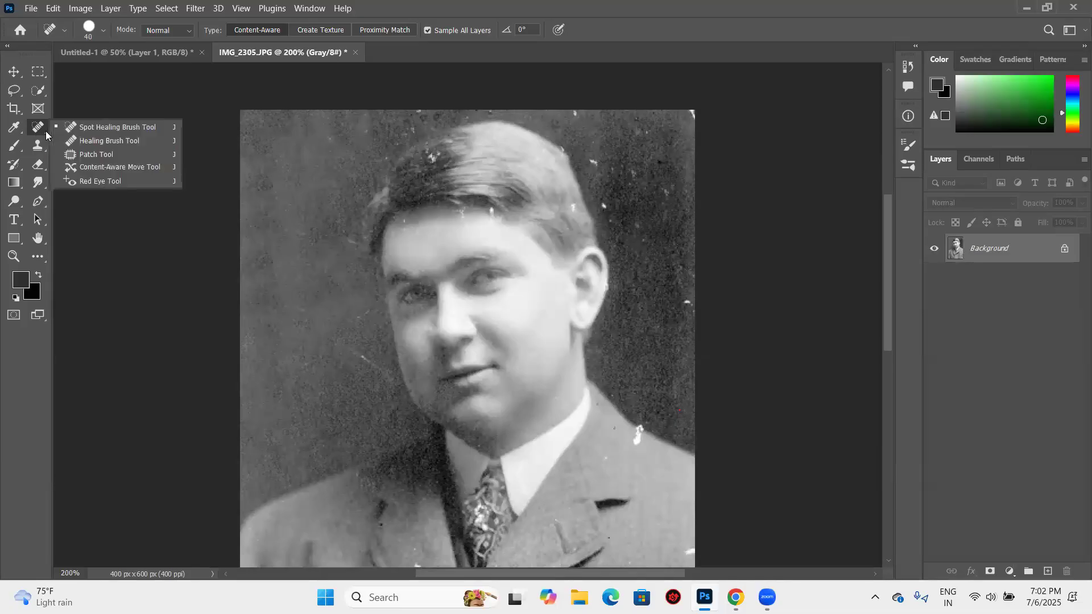
pyautogui.click(87, 154)
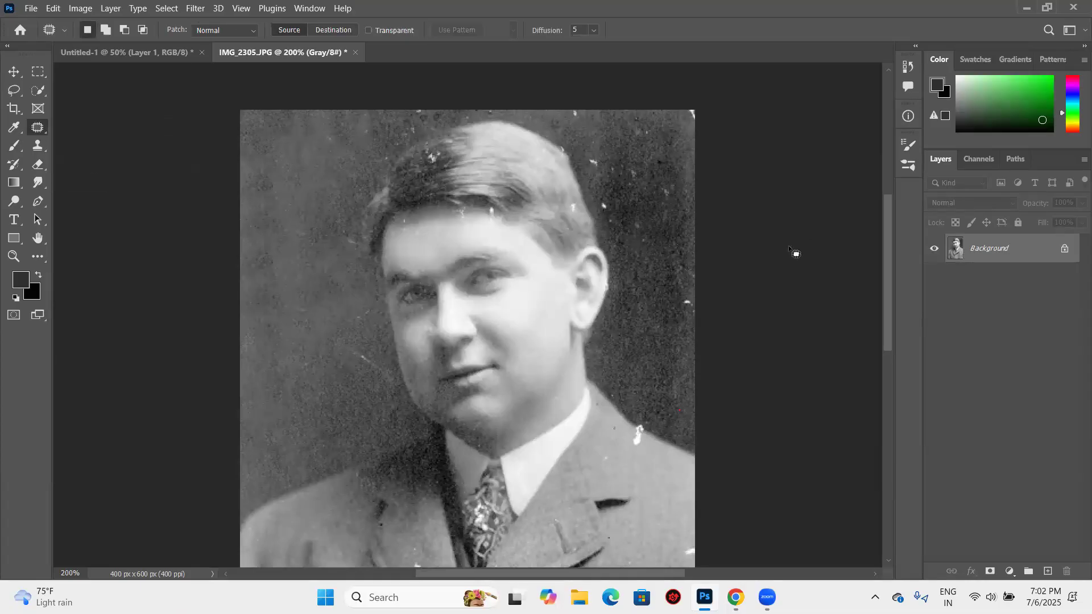
pyautogui.hotkey('ctrl', '+')
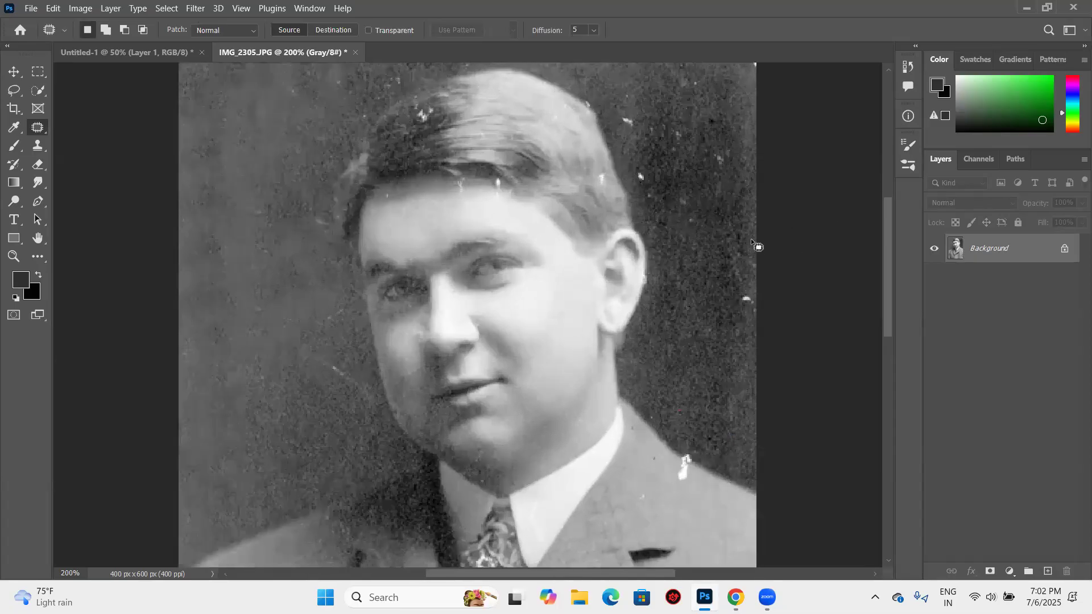
pyautogui.hotkey('ctrl', '+')
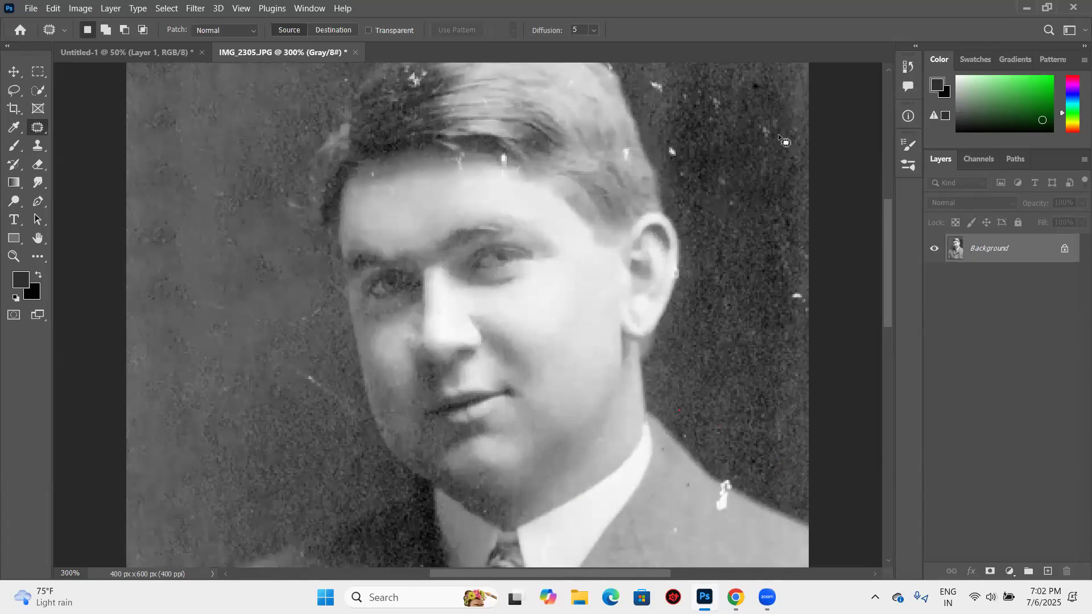
pyautogui.scroll(5, 659, 172)
pyautogui.moveTo(641, 204)
pyautogui.mouseDown()
pyautogui.moveTo(659, 226)
pyautogui.moveTo(676, 216)
pyautogui.moveTo(671, 180)
pyautogui.moveTo(653, 184)
pyautogui.moveTo(658, 196)
pyautogui.moveTo(670, 169)
pyautogui.mouseUp()
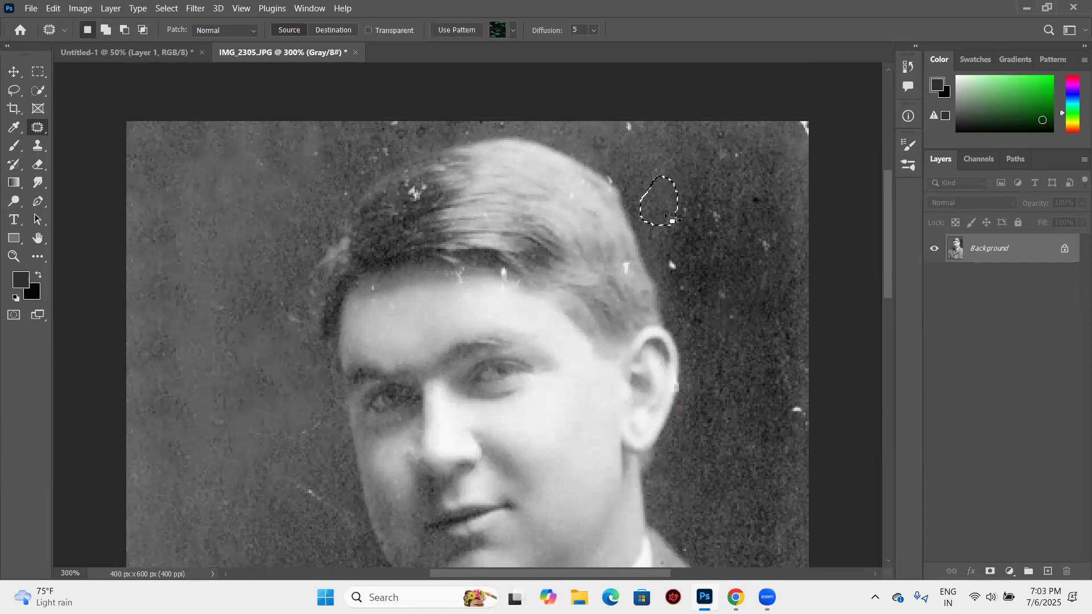
# - Patch the white spot above the ear and the white mark on the photo's right edge with clean background
pyautogui.click(666, 257)
pyautogui.moveTo(687, 255); pyautogui.dragTo(684, 242)
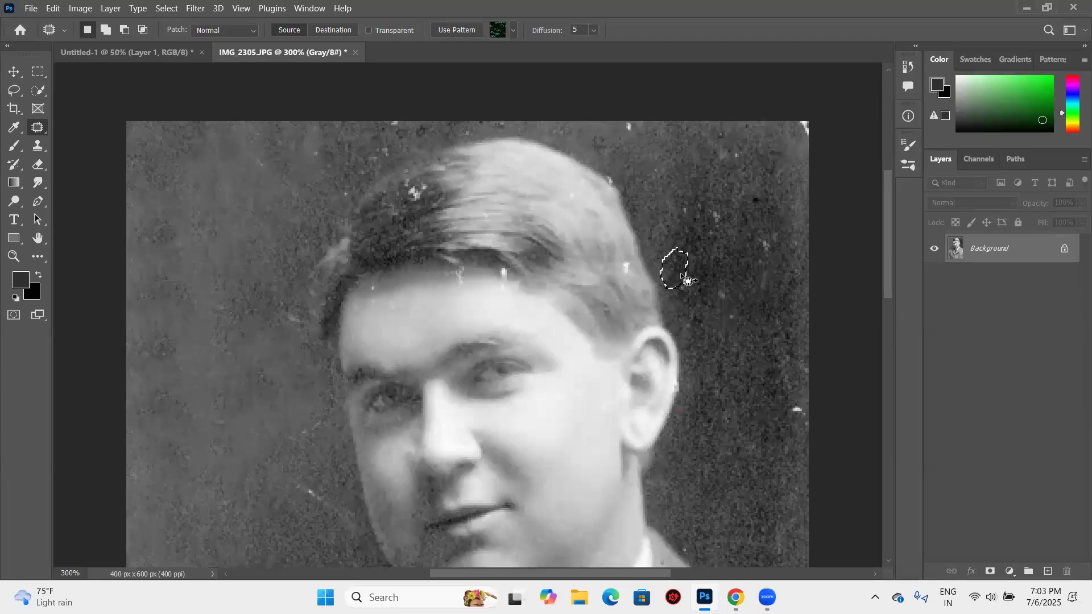
pyautogui.click(797, 386)
pyautogui.moveTo(796, 388)
pyautogui.mouseDown()
pyautogui.moveTo(804, 427)
pyautogui.moveTo(808, 391)
pyautogui.moveTo(755, 353)
pyautogui.mouseUp()
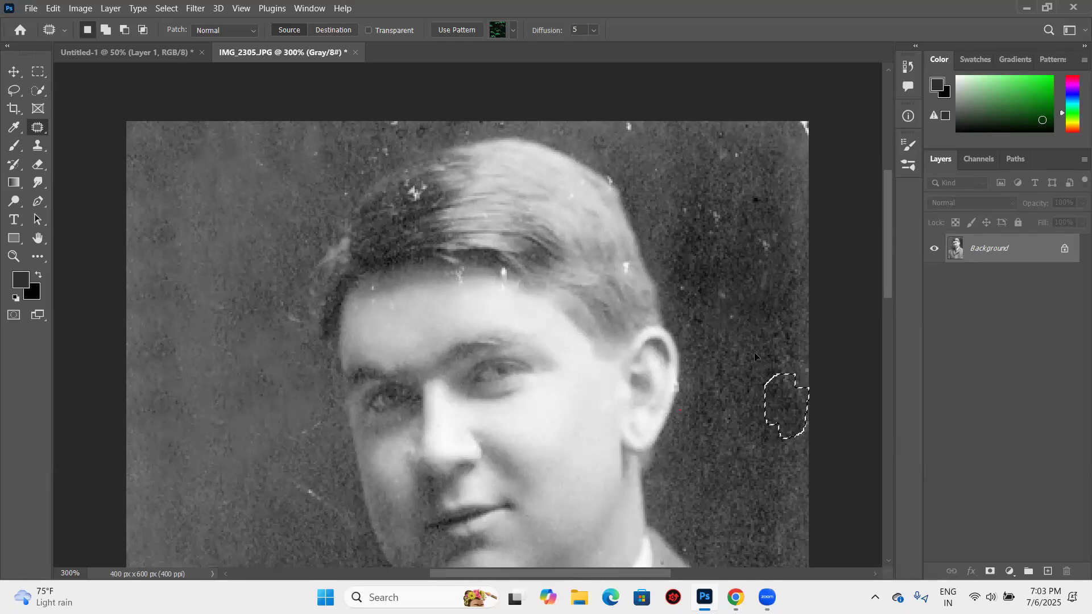
# - Patch the large white blotch on the right shoulder, deselect, and patch the scratch left of the jaw
pyautogui.scroll(-2, 721, 286)
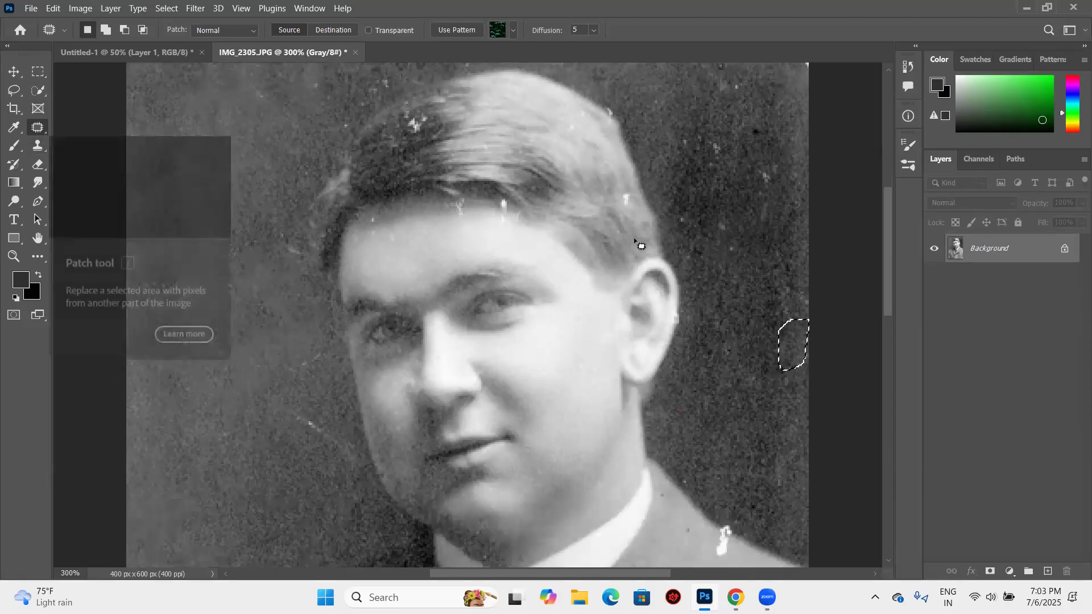
pyautogui.hotkey('ctrl', '-')
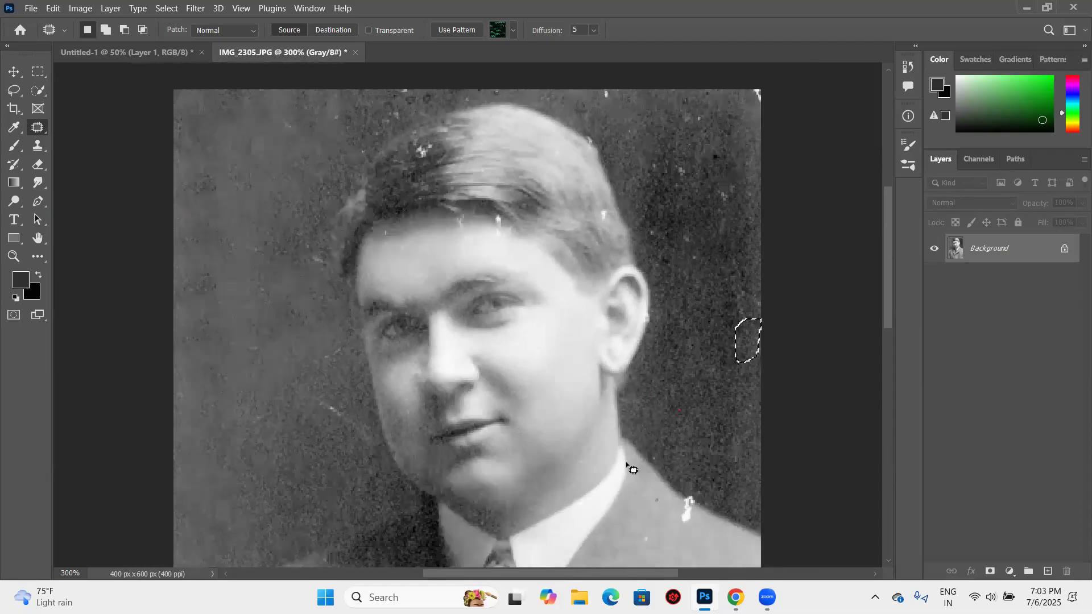
pyautogui.hotkey('ctrl', '-')
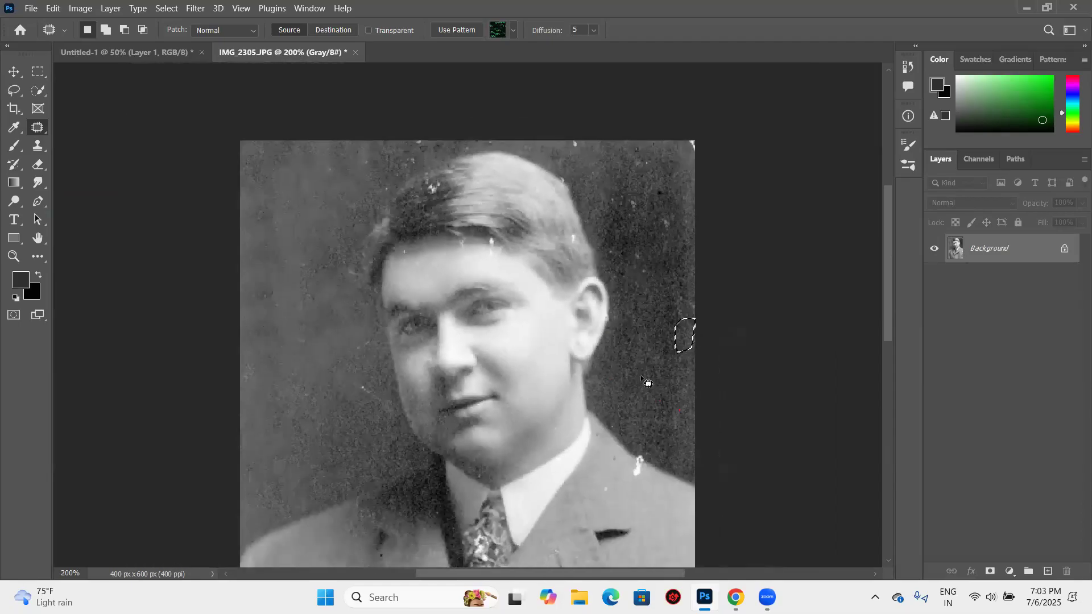
pyautogui.scroll(-2, 642, 378)
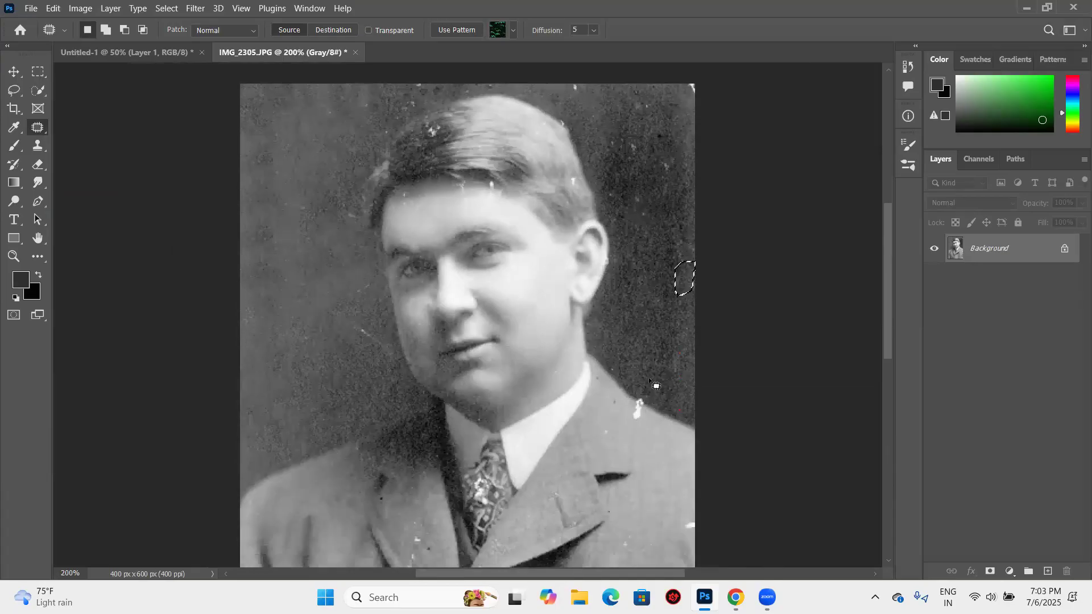
pyautogui.scroll(-1, 646, 380)
pyautogui.moveTo(632, 383); pyautogui.dragTo(650, 422)
pyautogui.hotkey('ctrl', 'd')
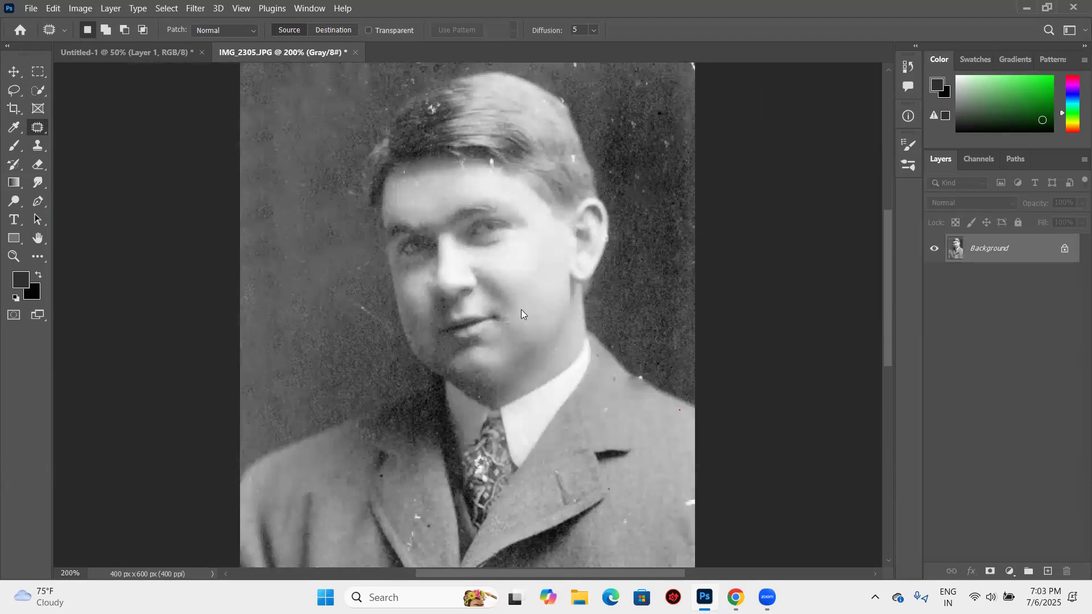
pyautogui.scroll(3, 381, 279)
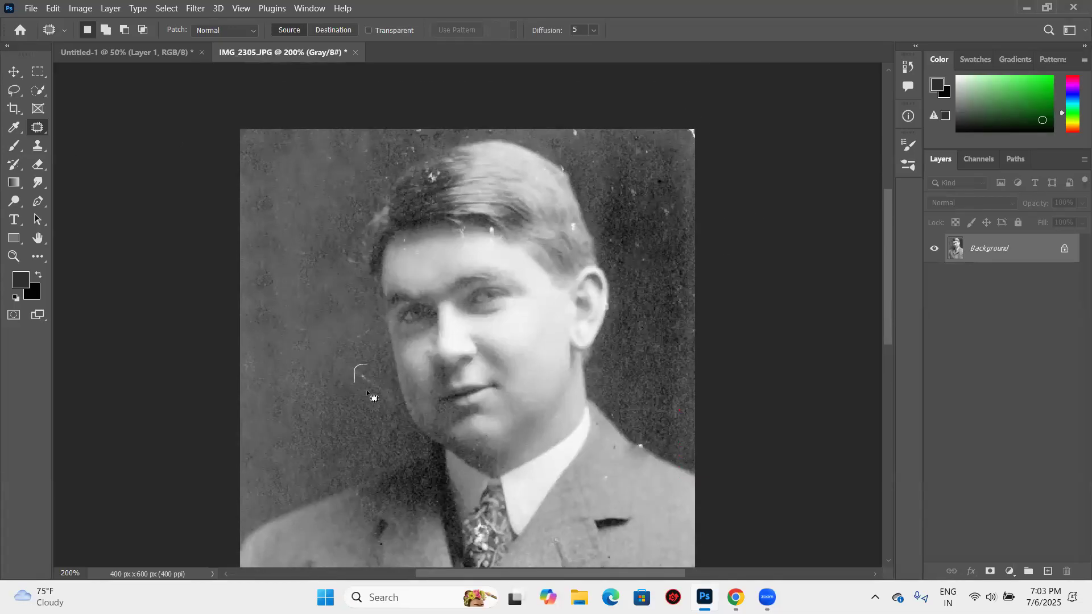
pyautogui.moveTo(358, 370); pyautogui.dragTo(357, 369)
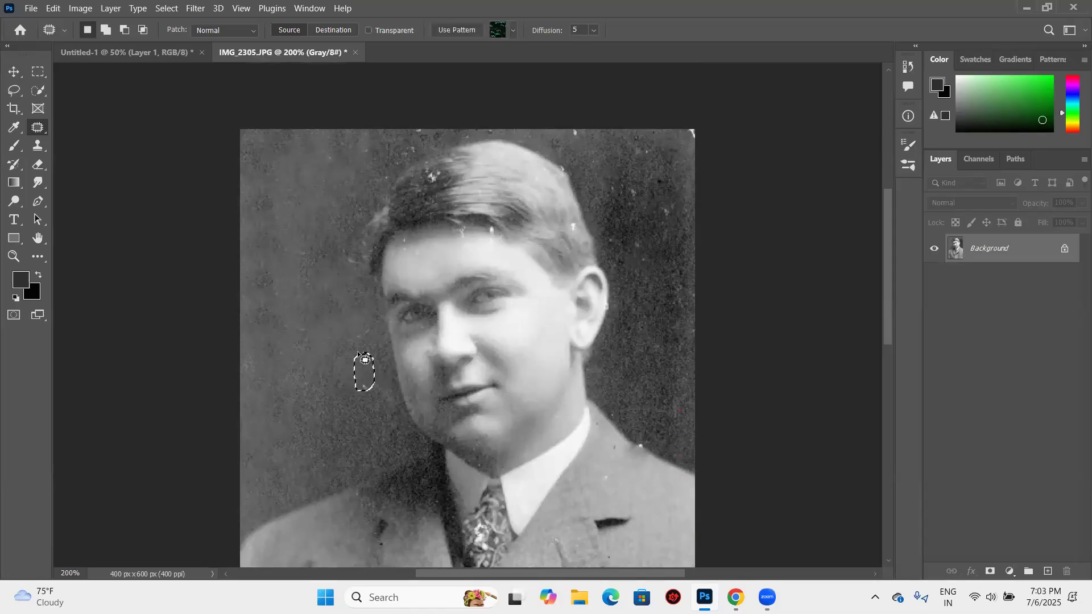
# - Try the Healing Brush on the white mark in the photo's upper-right corner and on the background beside the head
pyautogui.rightClick(46, 130)
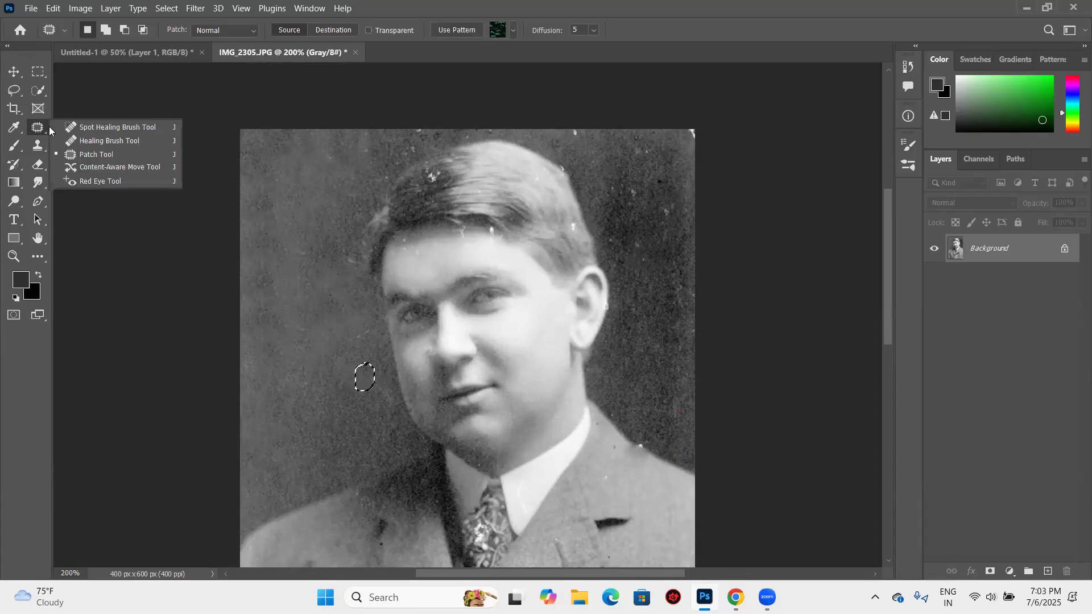
pyautogui.click(95, 141)
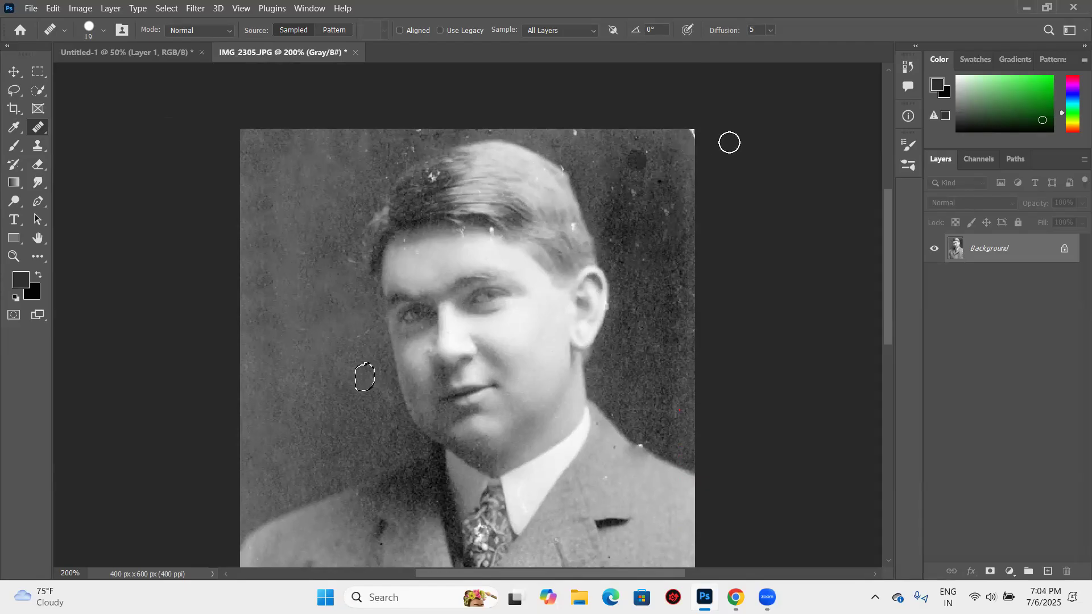
pyautogui.click(695, 132)
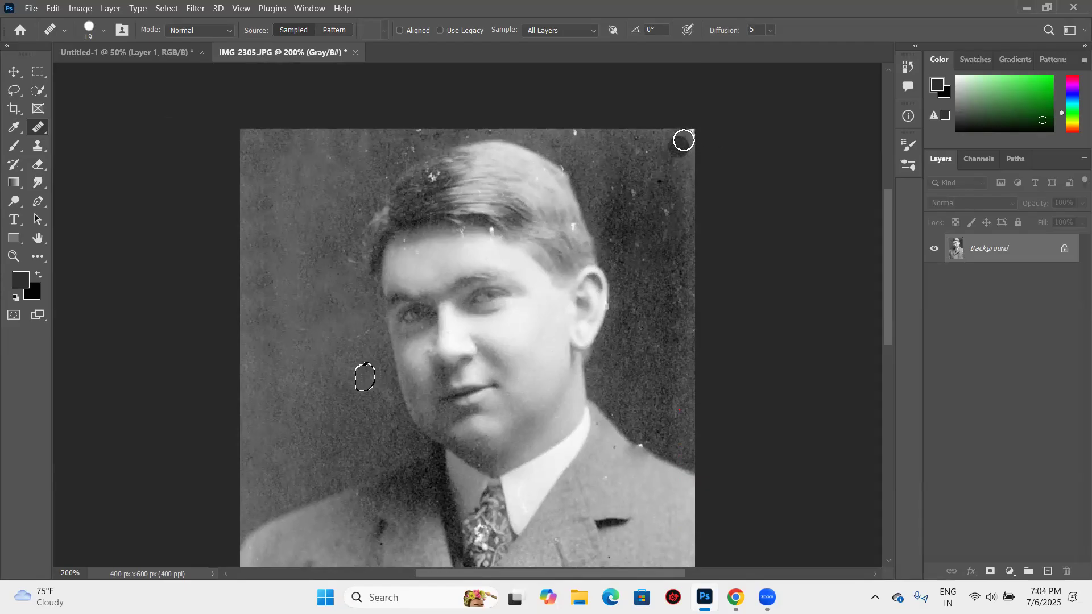
pyautogui.click(668, 210)
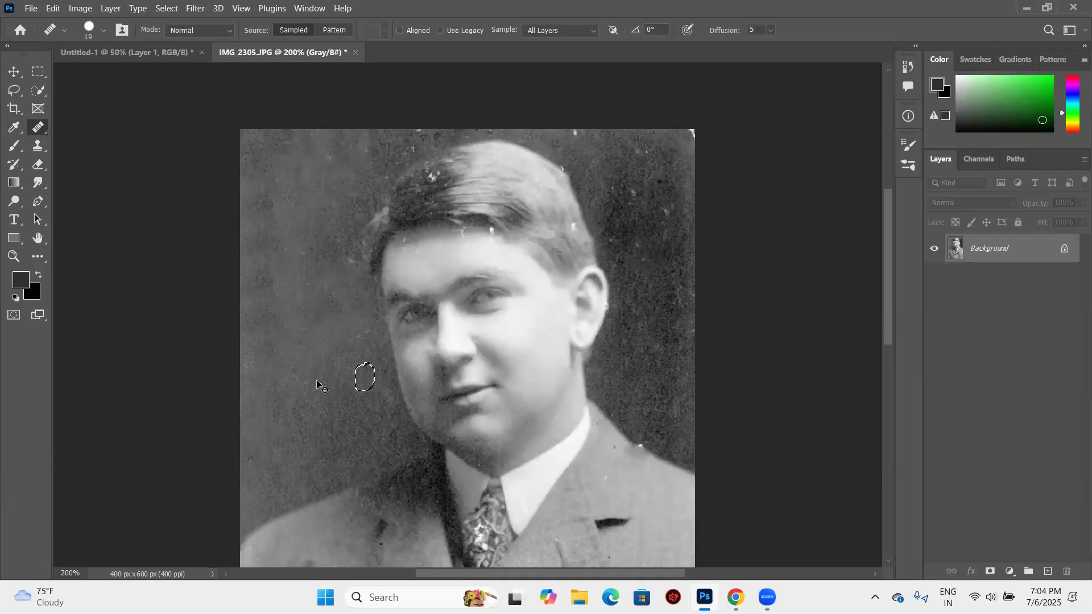
pyautogui.rightClick(45, 134)
pyautogui.click(117, 142)
pyautogui.scroll(-5, 534, 131)
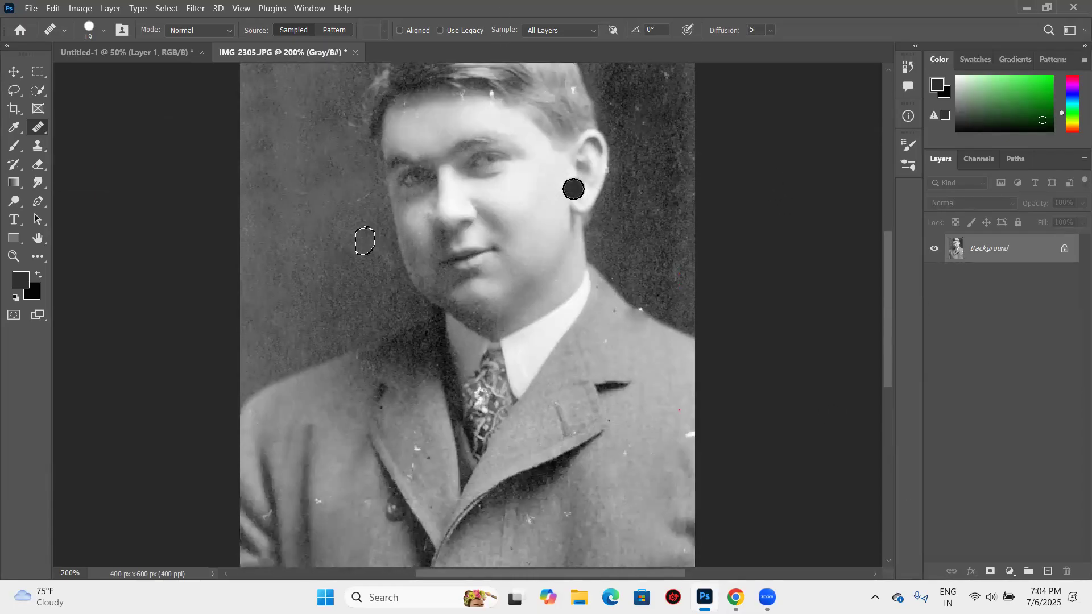
# - Switch back to the Patch tool, try outlining part of the left background, and clear the selection
pyautogui.hotkey('ctrl', '-')
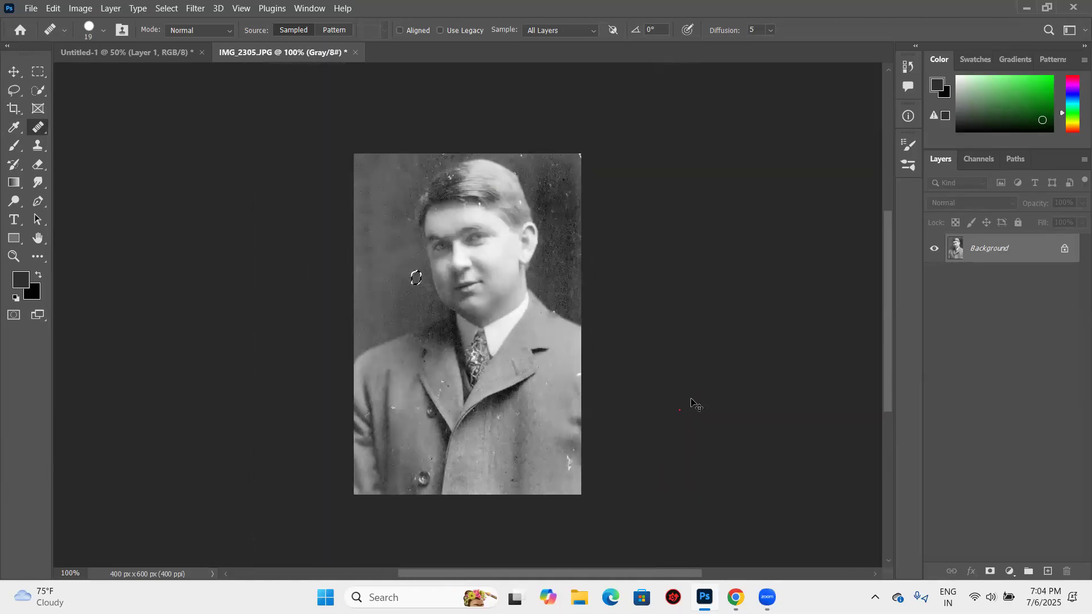
pyautogui.rightClick(46, 128)
pyautogui.click(68, 154)
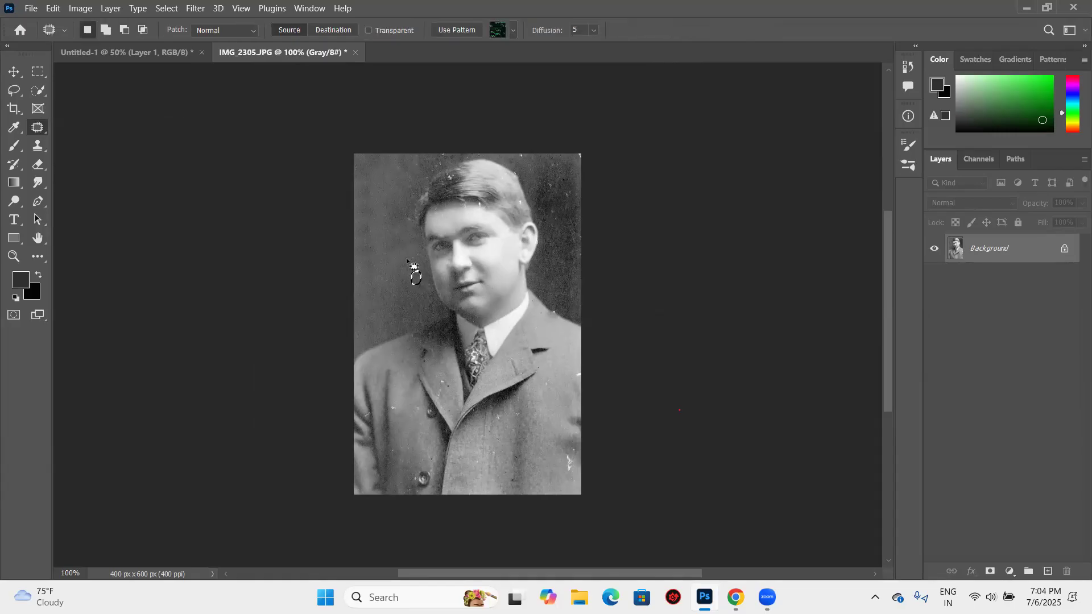
pyautogui.click(379, 269)
pyautogui.moveTo(384, 235); pyautogui.dragTo(391, 258)
pyautogui.click(384, 259)
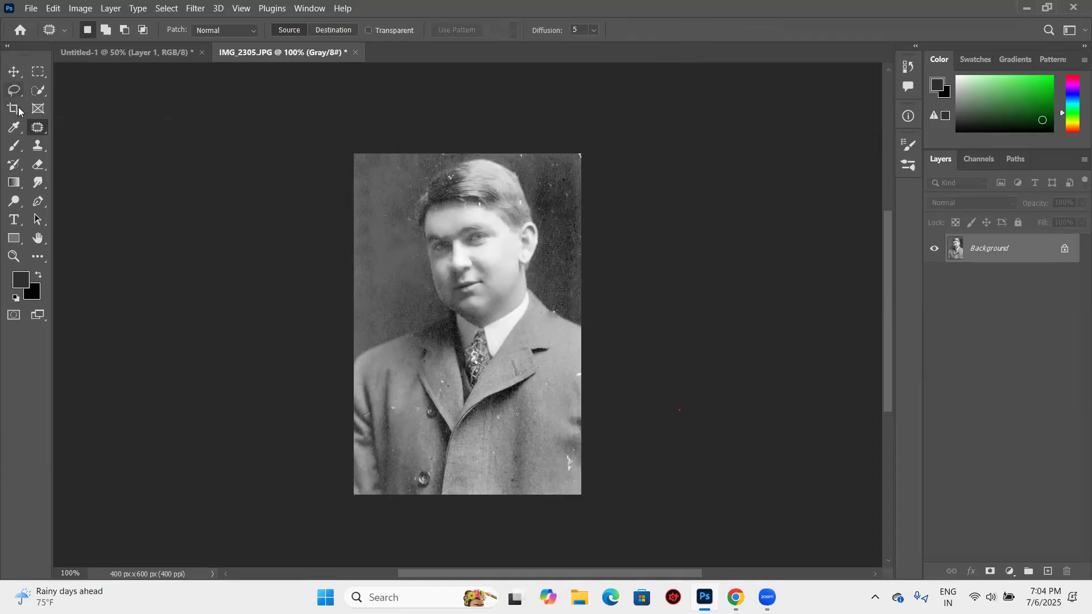
# - Switch to the Spot Healing Brush and undo the earlier repairs made directly on the photo's left background
pyautogui.rightClick(45, 133)
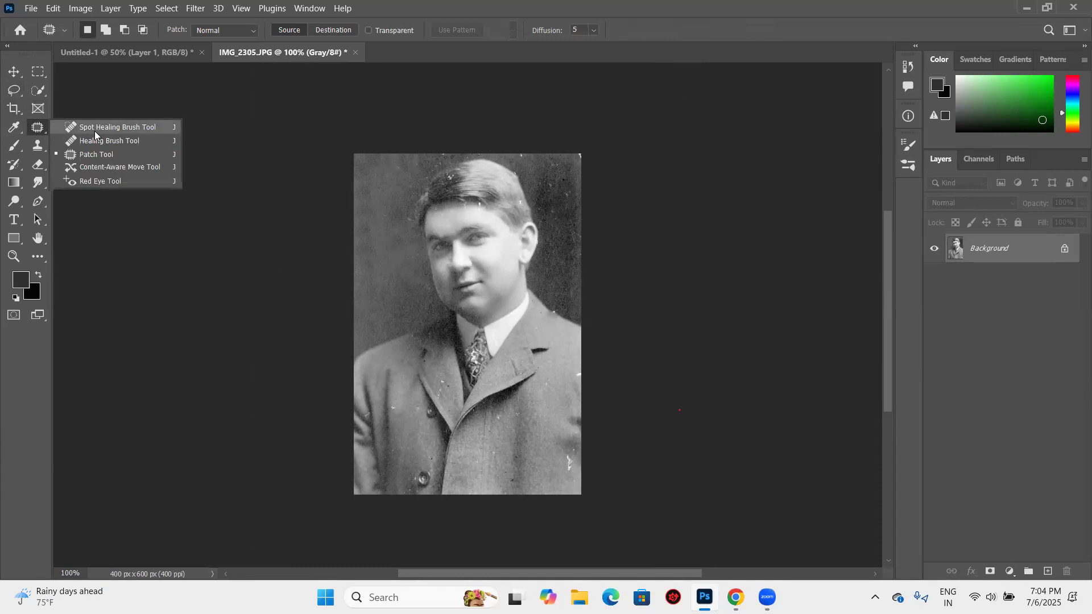
pyautogui.click(94, 131)
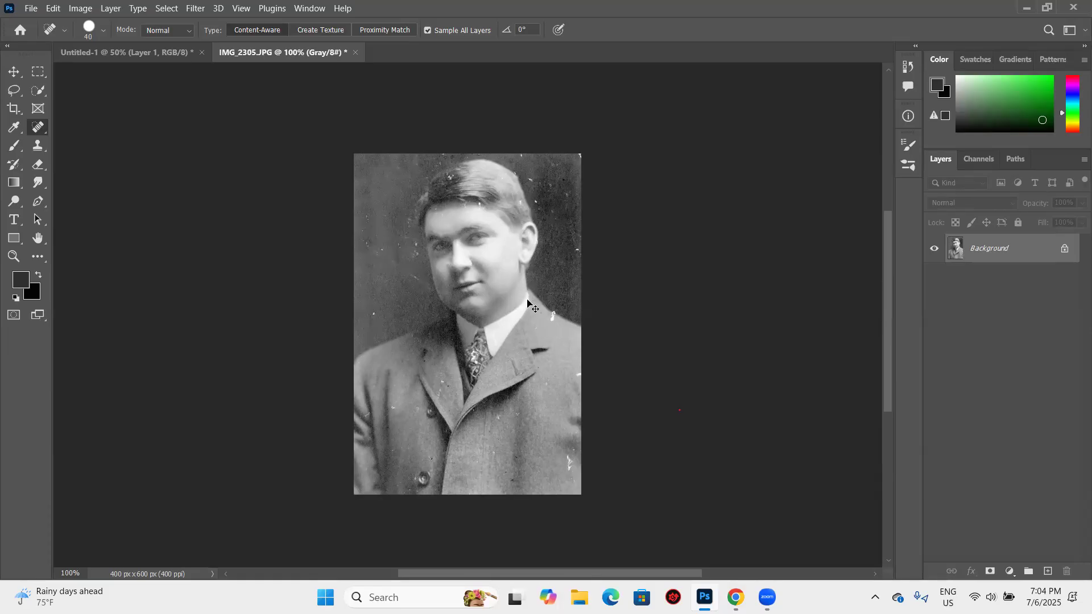
pyautogui.hotkey('ctrl', 'z')
pyautogui.hotkey('ctrl', 'z')
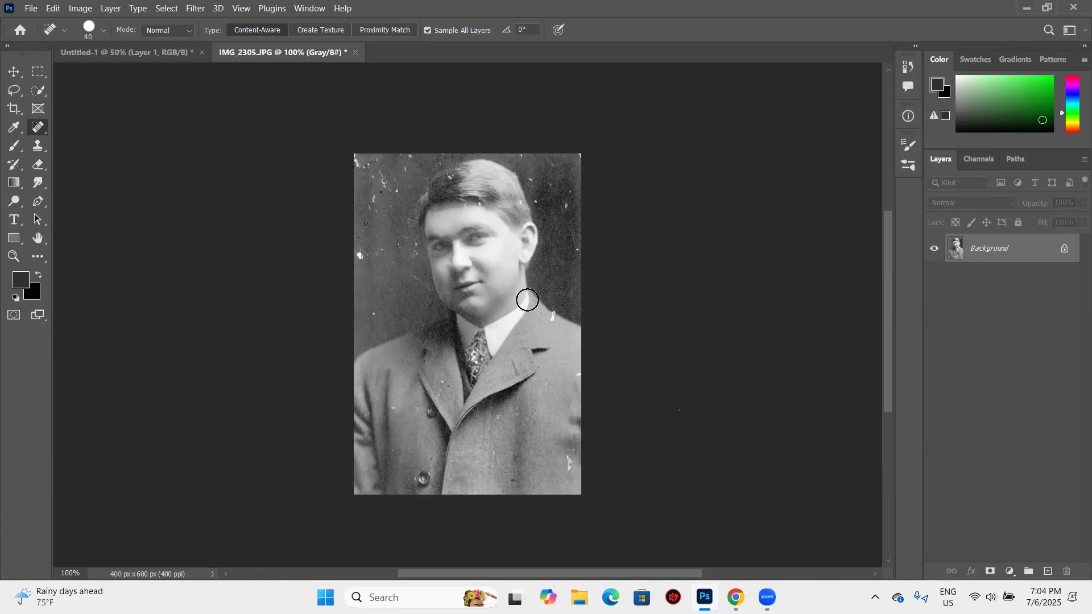
# - Add a new blank layer above the Background layer to hold the repairs and pick the healing tool again
pyautogui.press('z')
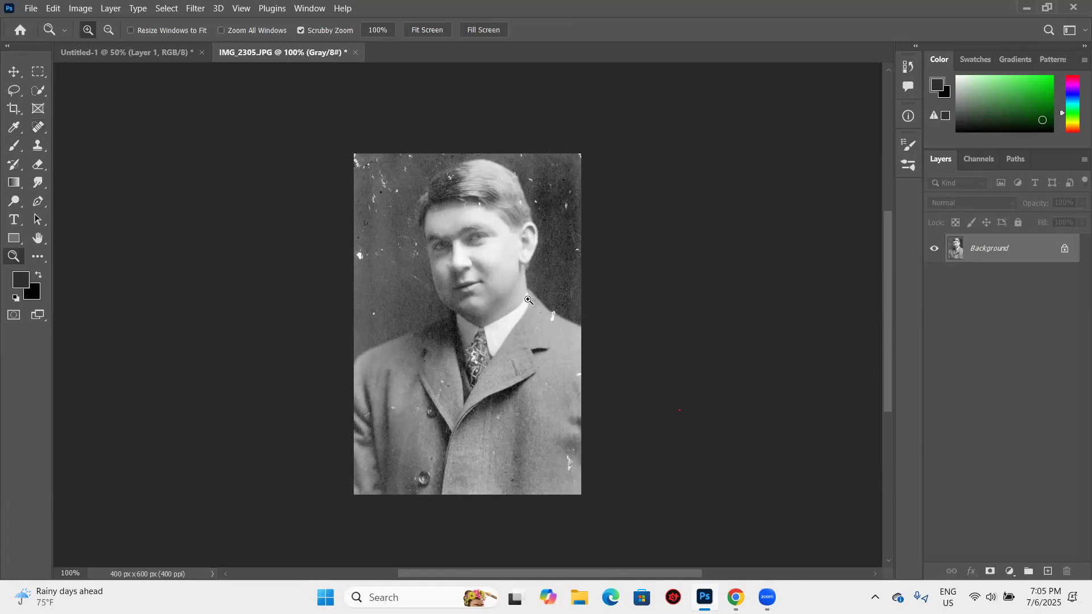
pyautogui.click(1048, 571)
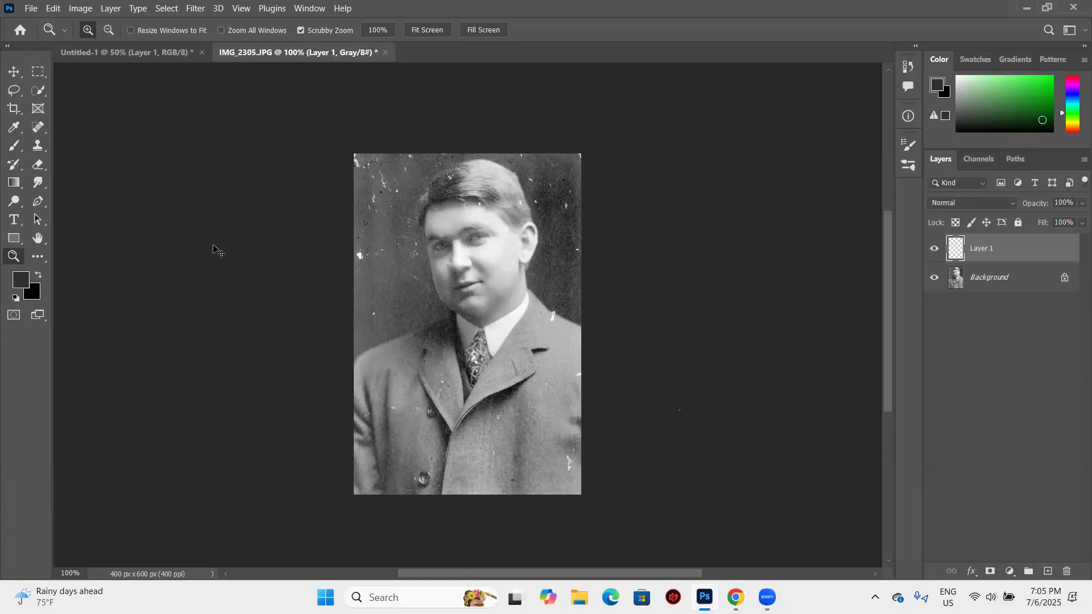
pyautogui.moveTo(214, 251); pyautogui.dragTo(263, 265)
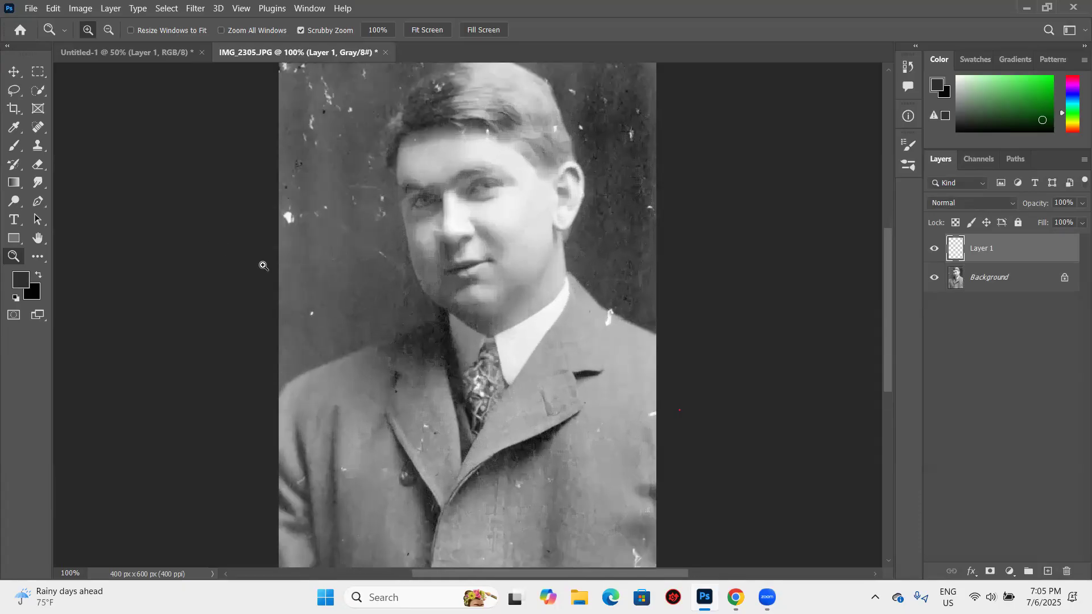
pyautogui.hotkey('ctrl', '+')
pyautogui.click(38, 128)
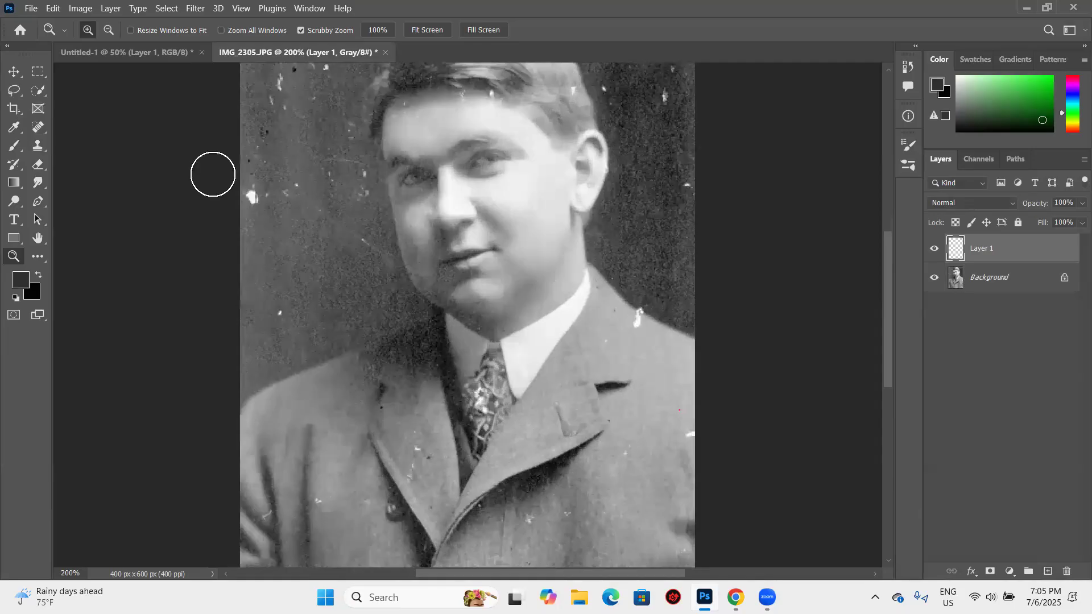
pyautogui.scroll(3, 213, 174)
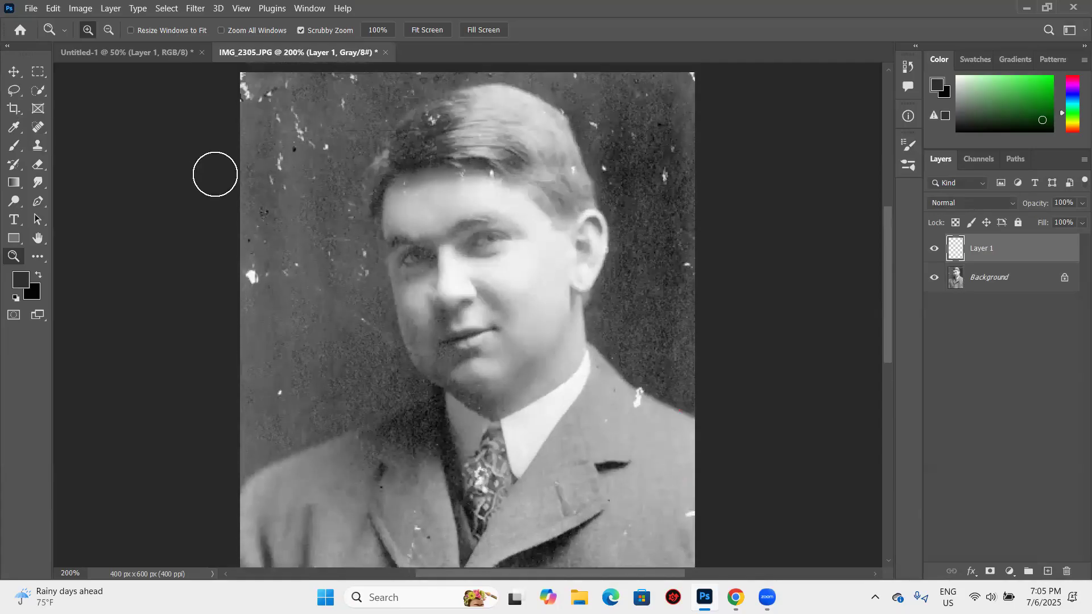
# - With the Healing Brush, cover the white blotch on the photo's left edge and the small specks near it with clean background
pyautogui.rightClick(44, 133)
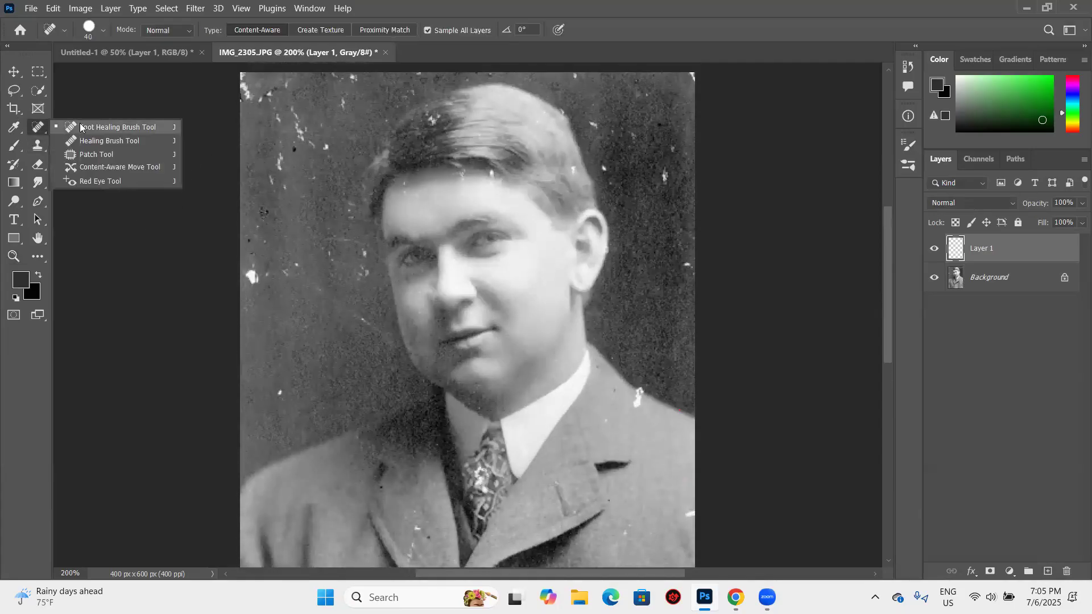
pyautogui.click(101, 142)
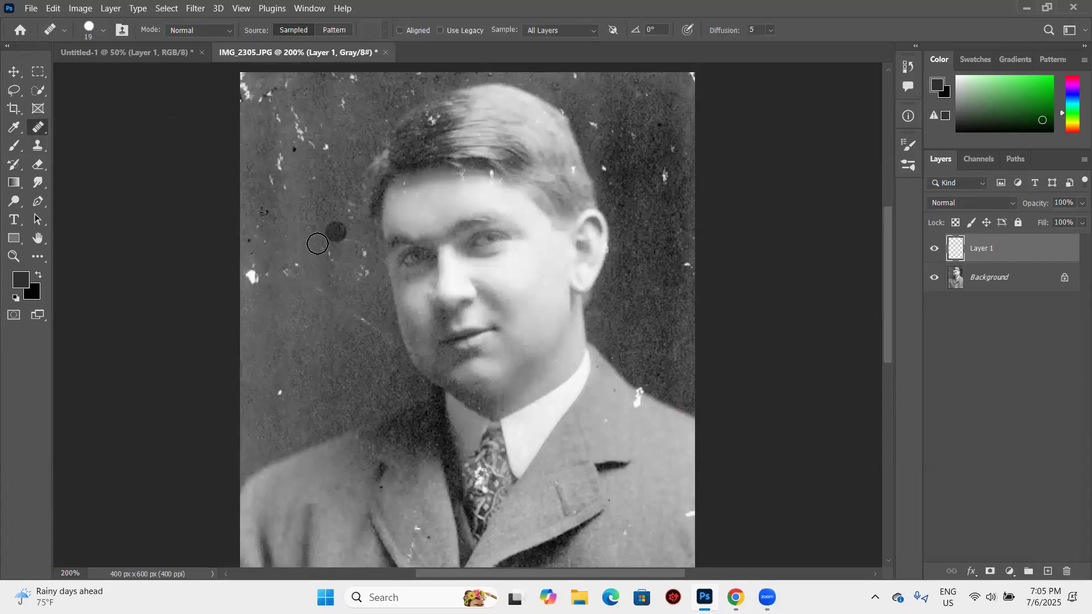
pyautogui.click(250, 274)
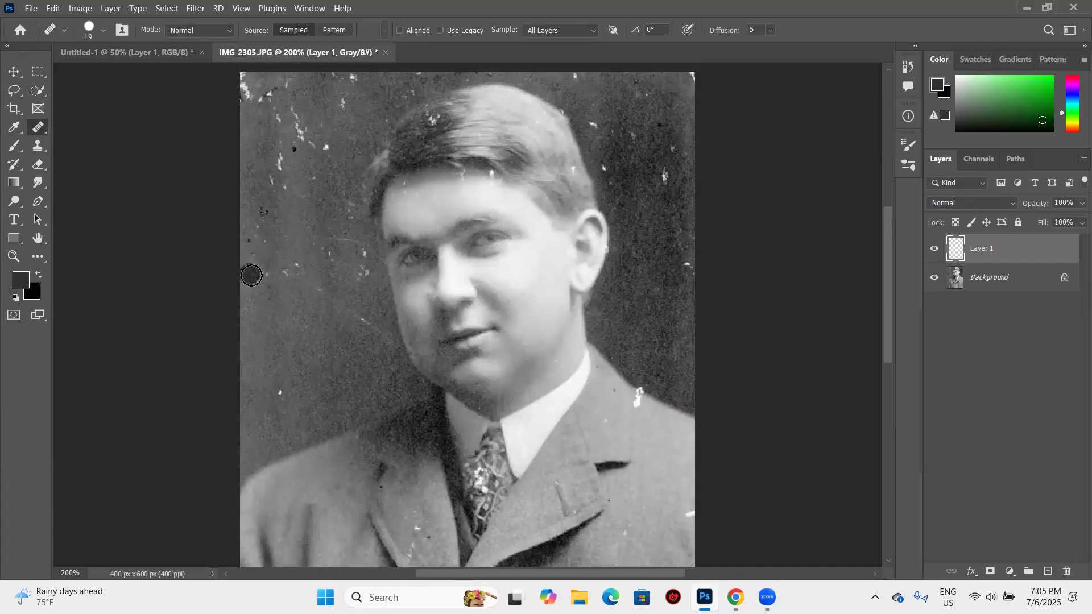
pyautogui.click(268, 279)
pyautogui.click(293, 267)
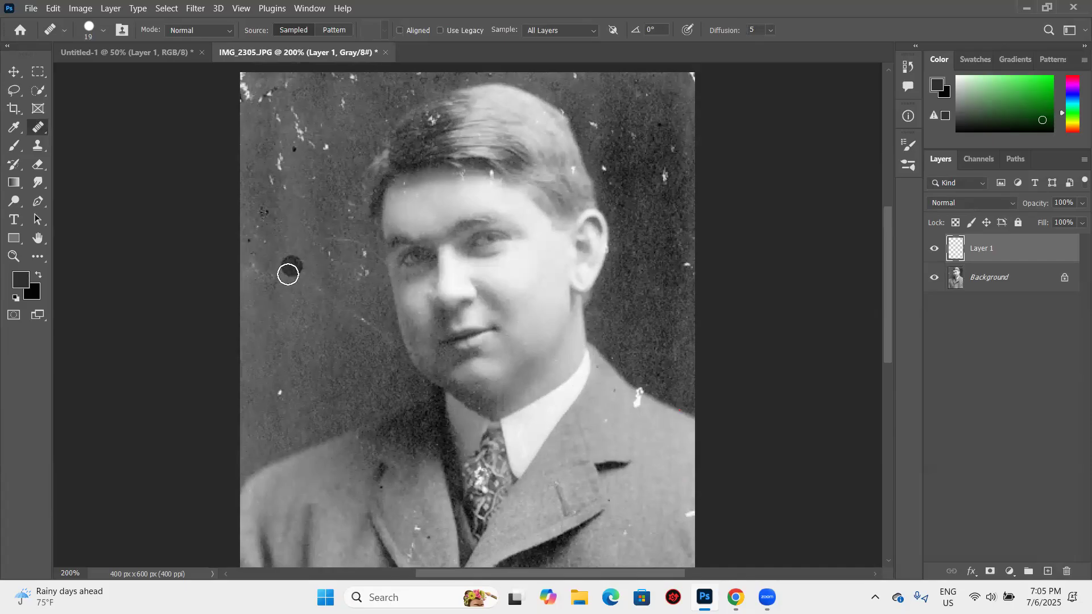
pyautogui.click(273, 392)
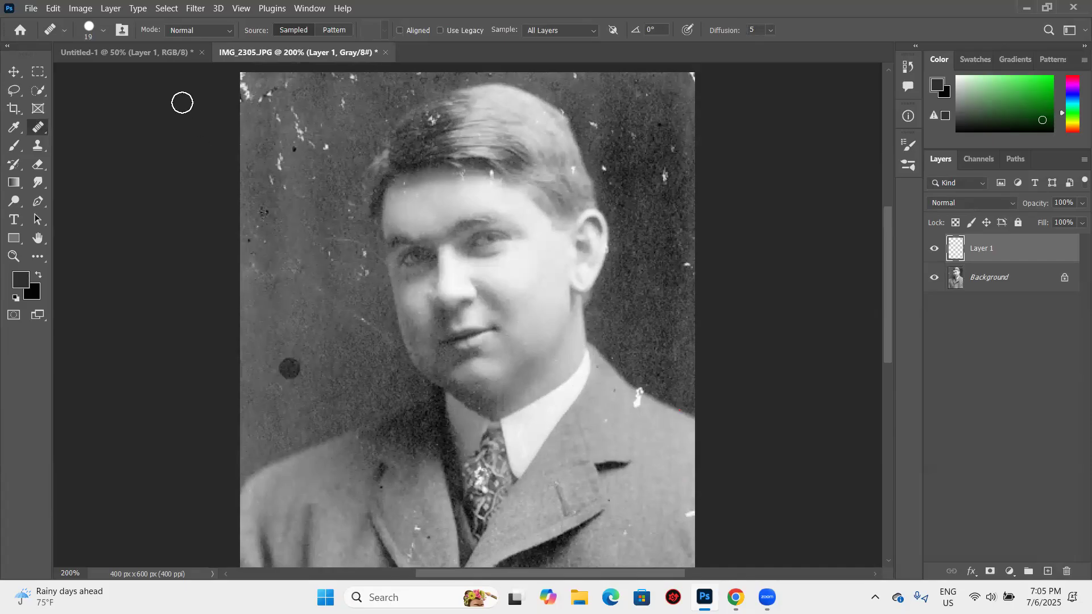
# - Switch to the Spot Healing Brush and remove the white and dark marks in the background's upper-left area and corner
pyautogui.rightClick(47, 133)
pyautogui.click(91, 126)
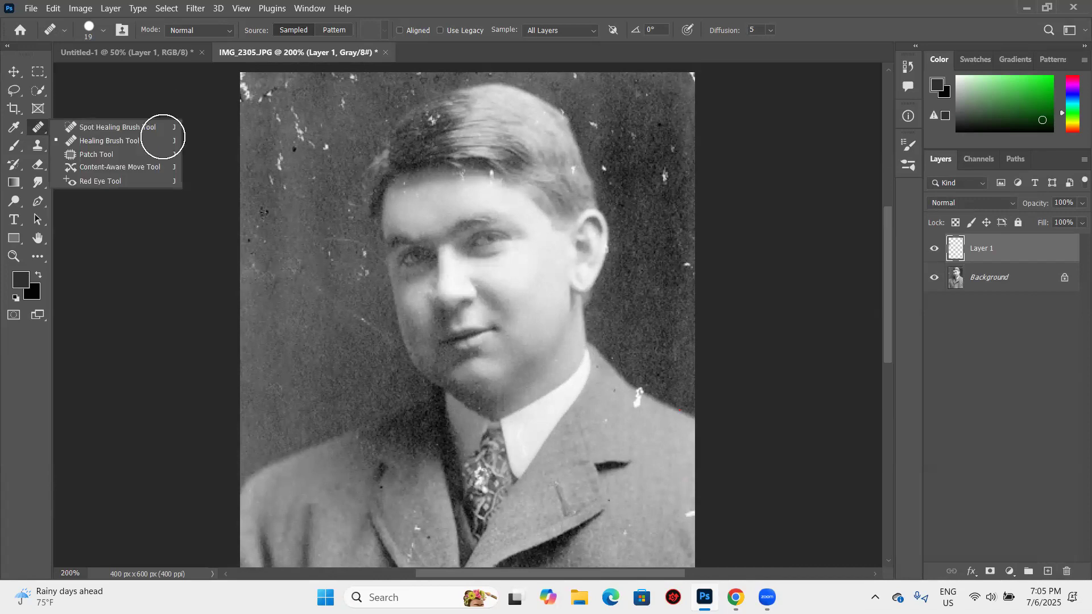
pyautogui.click(320, 148)
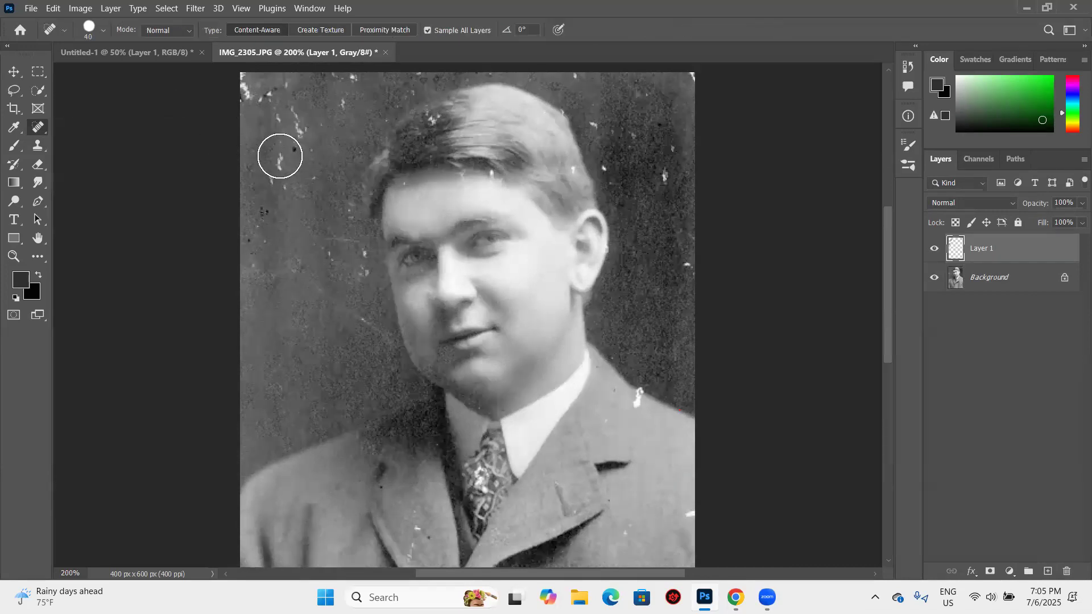
pyautogui.click(279, 156)
pyautogui.click(258, 210)
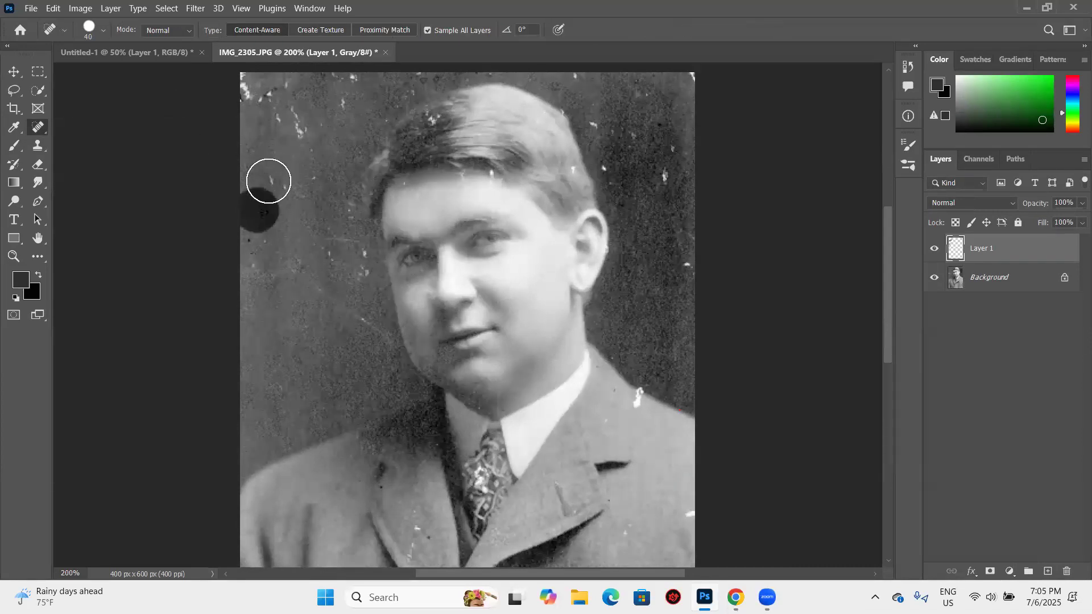
pyautogui.click(298, 122)
pyautogui.click(254, 88)
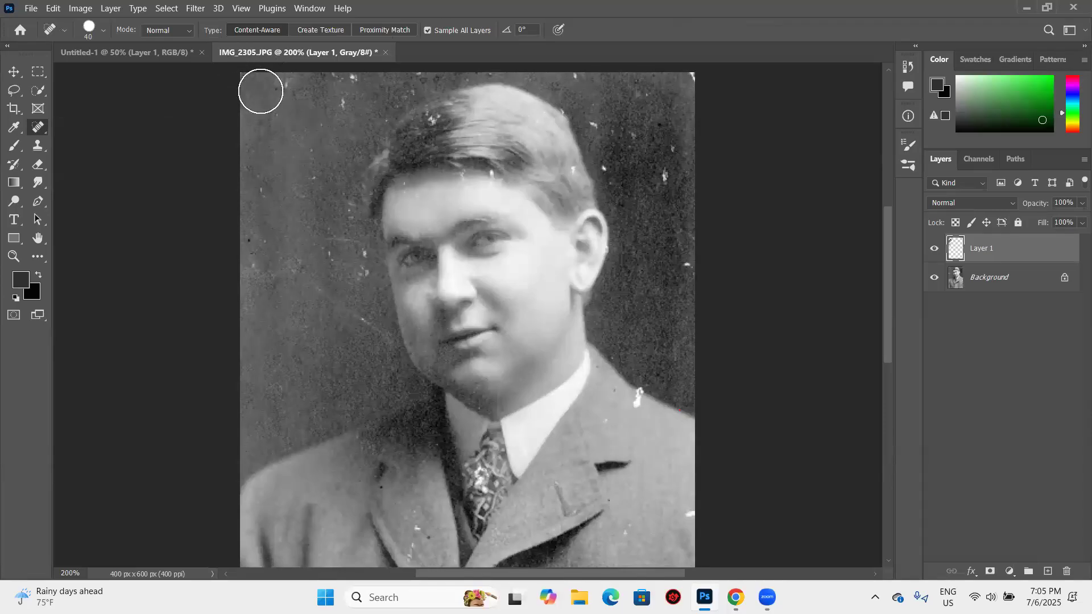
# - Spot-heal the remaining white marks along the top of the left background and the scratches beside the face
pyautogui.click(288, 89)
pyautogui.click(340, 89)
pyautogui.click(348, 91)
pyautogui.click(280, 127)
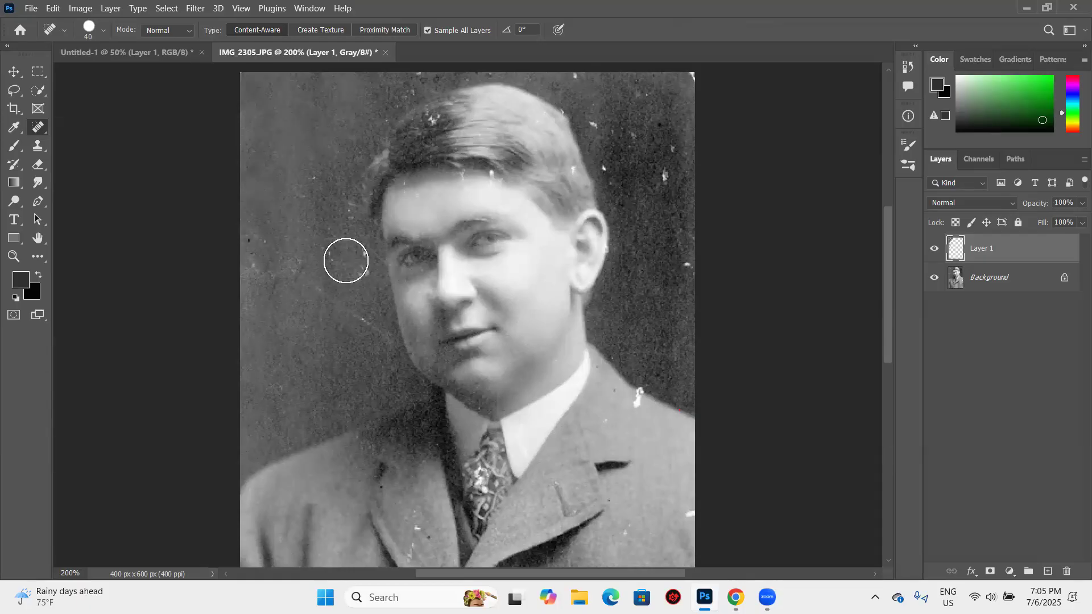
pyautogui.click(354, 253)
pyautogui.click(357, 328)
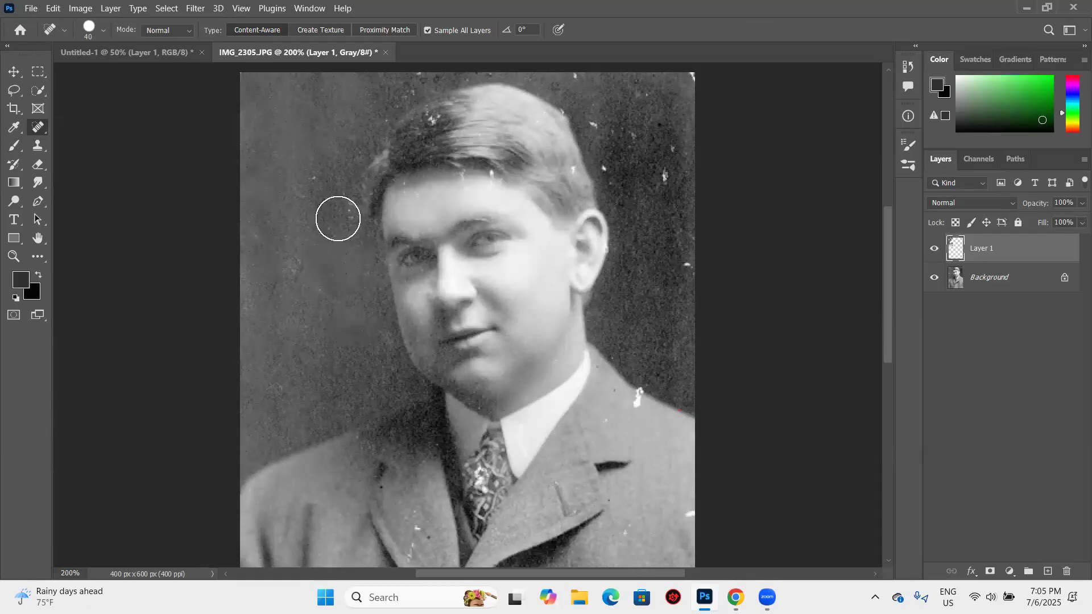
# - Reduce the Spot Healing Brush size to 20 and remove the white mark in the photo's upper-right corner
pyautogui.press('[')
pyautogui.scroll(1, 415, 92)
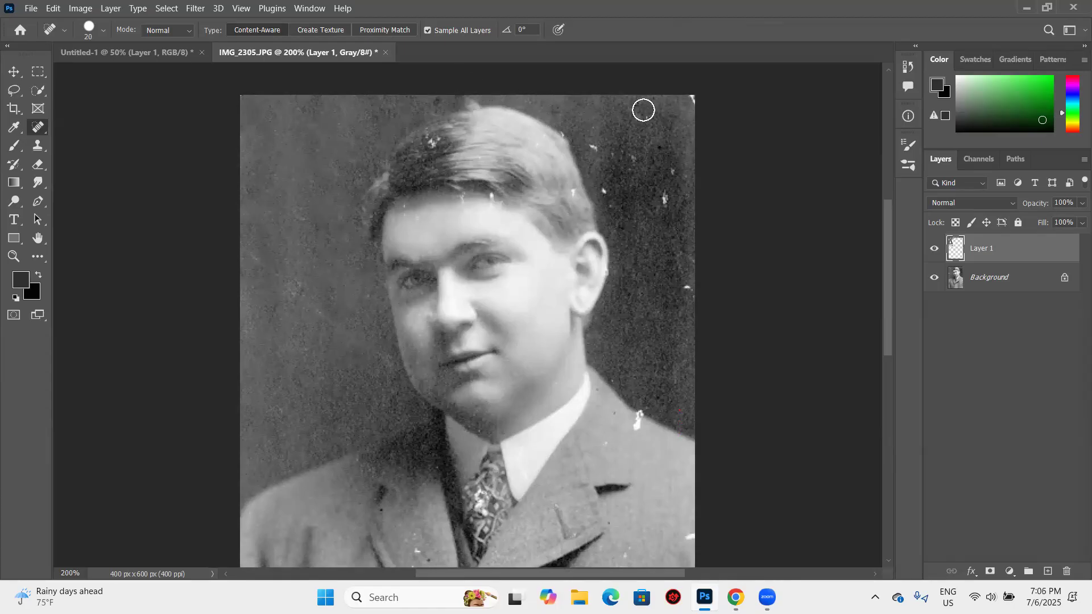
pyautogui.click(688, 104)
# - Switch to the Healing Brush and clear the white marks from the dark background between the head and the photo's right edge
pyautogui.rightClick(38, 126)
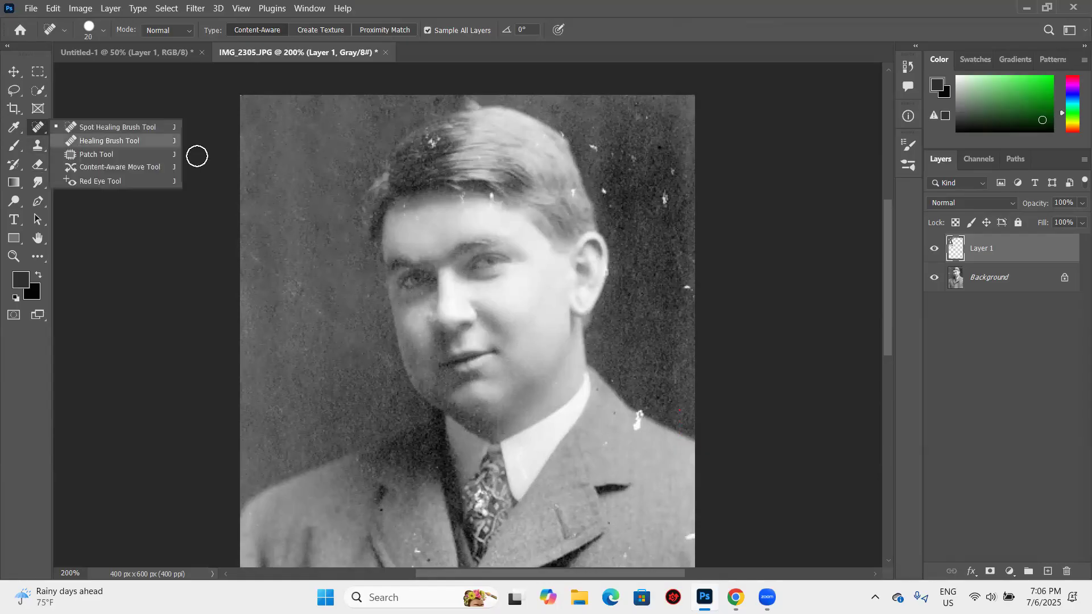
pyautogui.click(91, 137)
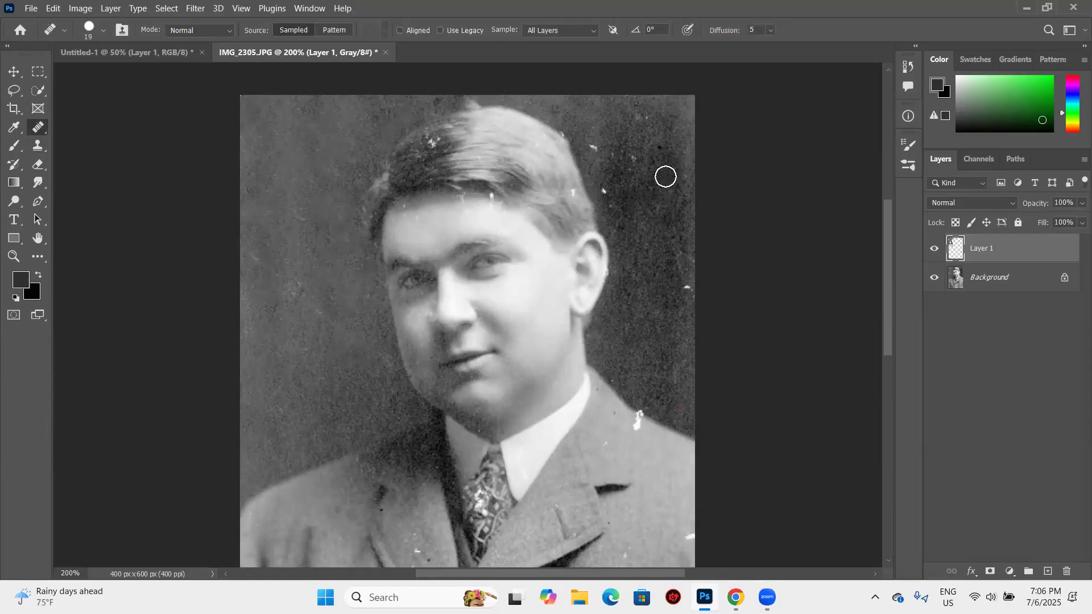
pyautogui.click(597, 150)
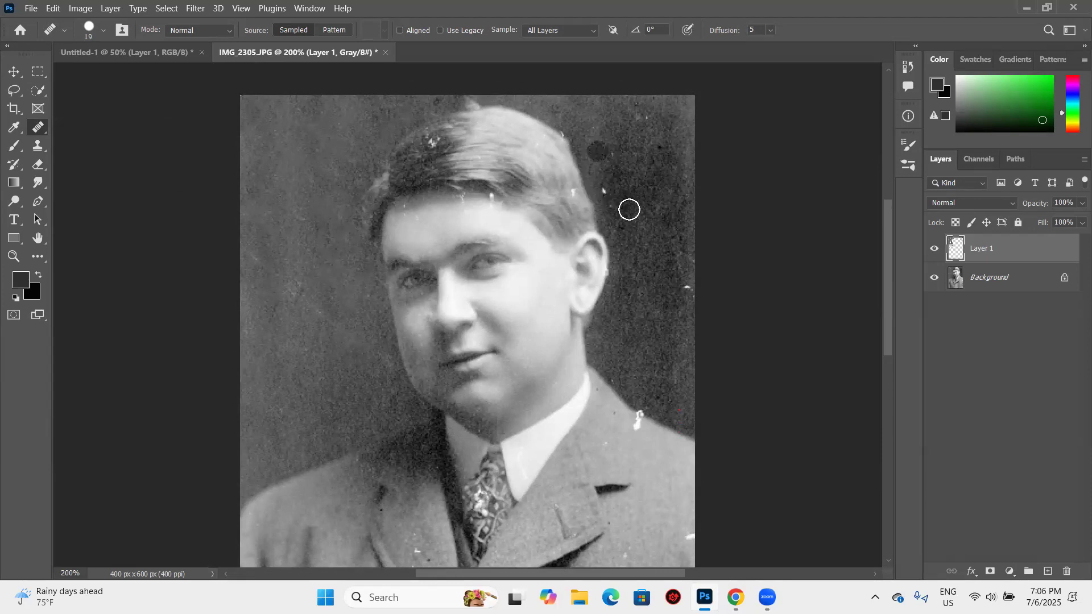
pyautogui.hotkey('ctrl', 'z')
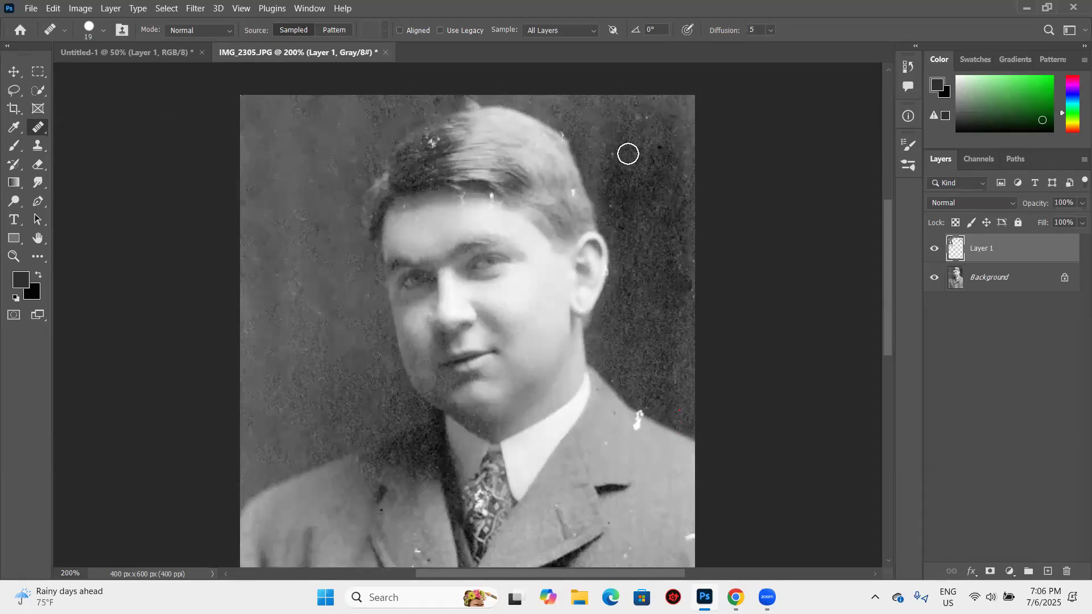
pyautogui.click(596, 173)
pyautogui.click(610, 194)
pyautogui.click(623, 219)
pyautogui.click(683, 410)
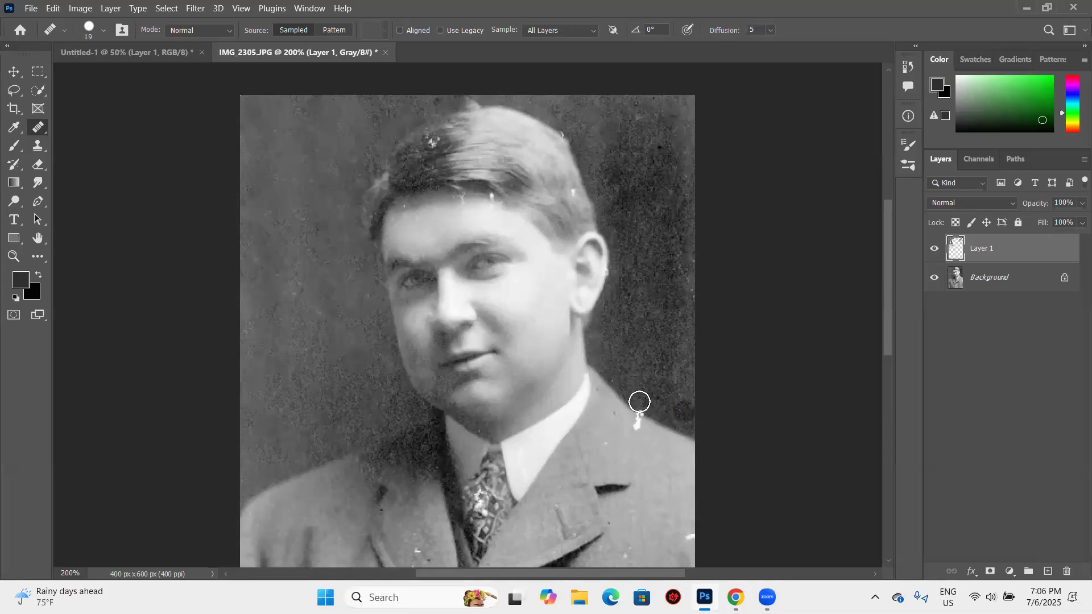
# - Try to heal the white blotch on the right shoulder with the Healing Brush
pyautogui.click(634, 415)
pyautogui.click(645, 439)
pyautogui.click(638, 428)
pyautogui.click(636, 412)
pyautogui.scroll(-1, 619, 384)
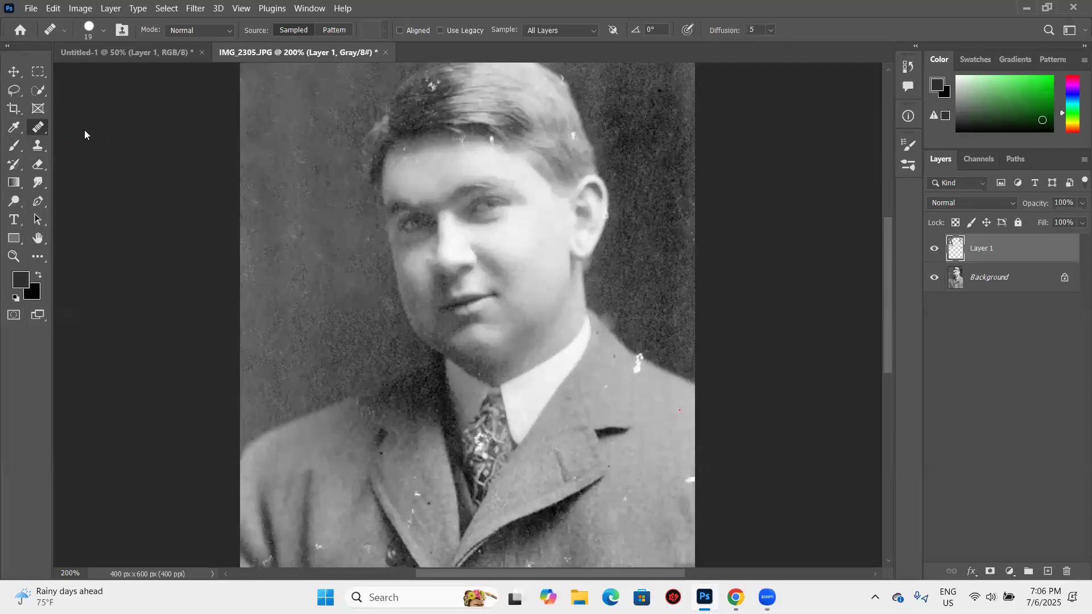
# - Switch to the Spot Healing Brush and remove the white marks along the forehead hairline and in the dark hair
pyautogui.rightClick(38, 127)
pyautogui.click(91, 124)
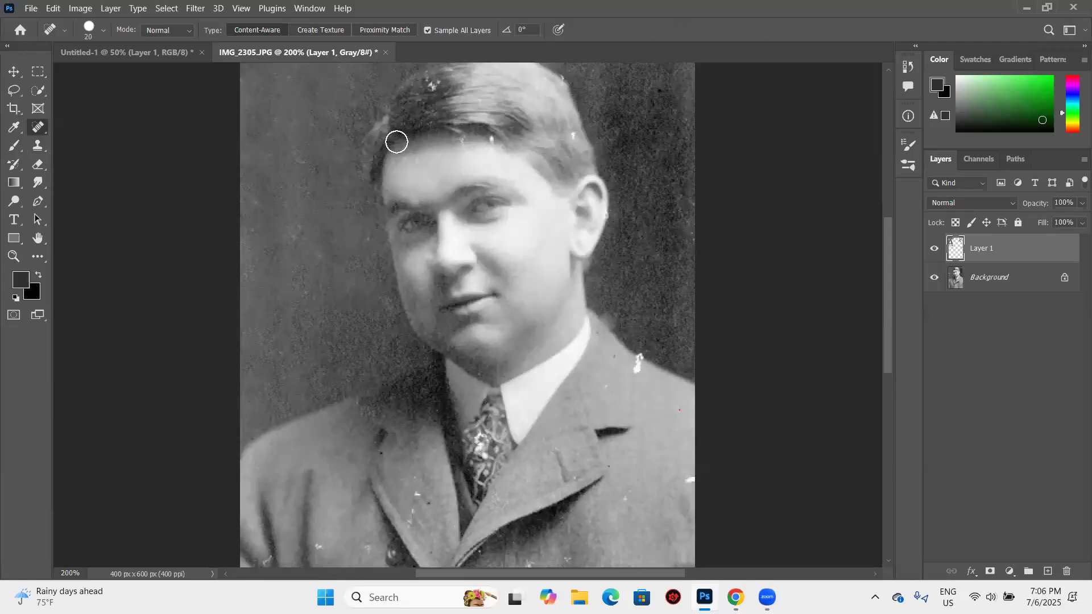
pyautogui.click(493, 139)
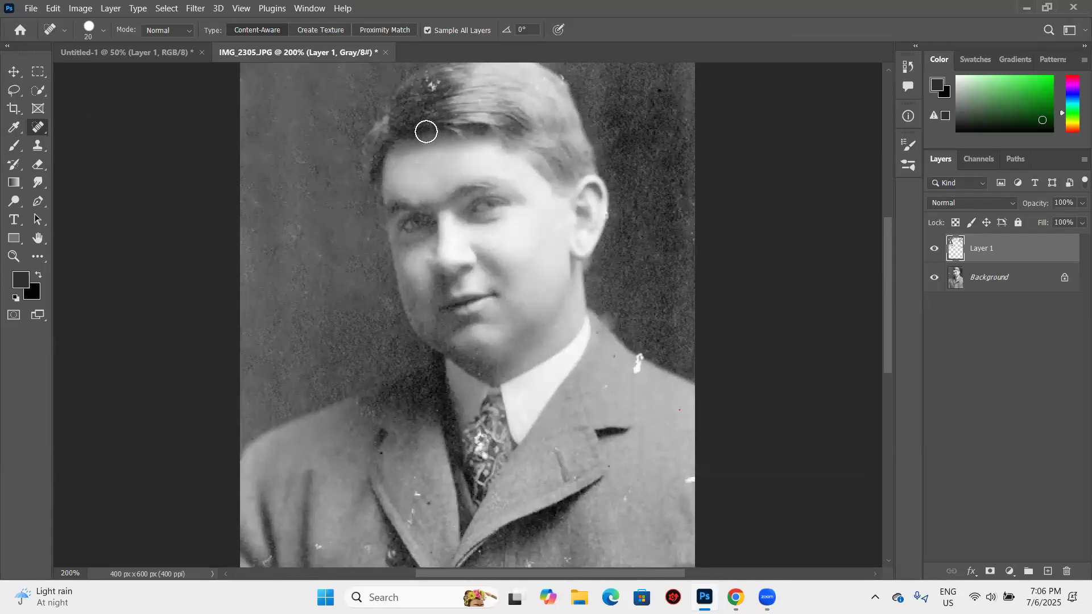
pyautogui.scroll(2, 432, 124)
pyautogui.click(452, 119)
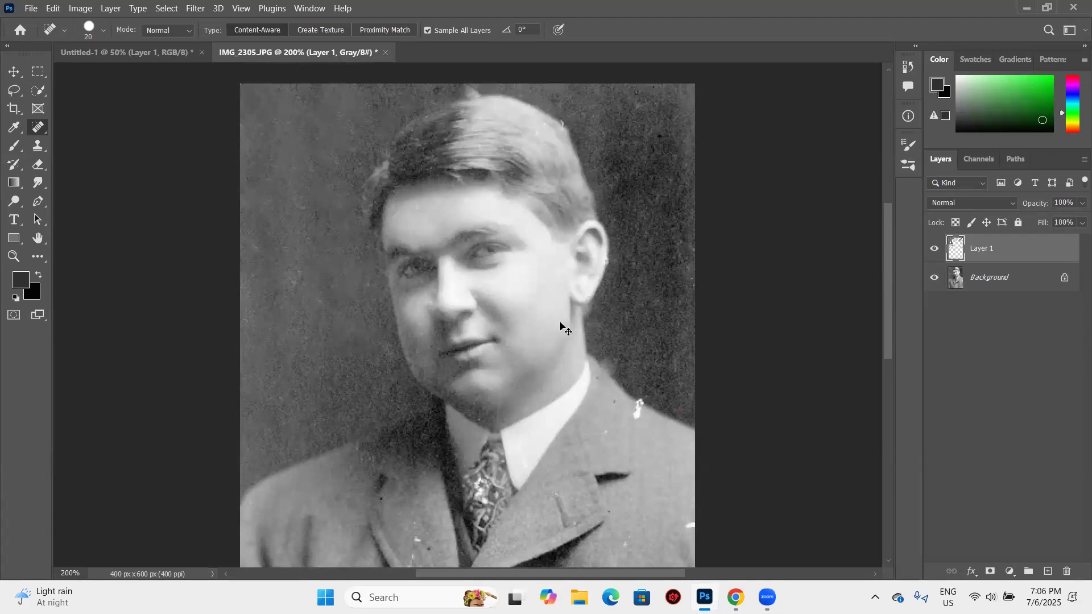
# - Using the Clone Stamp at size 10, sample the dark background and paint over the white mark on the ear's outer edge
pyautogui.hotkey('ctrl', '+')
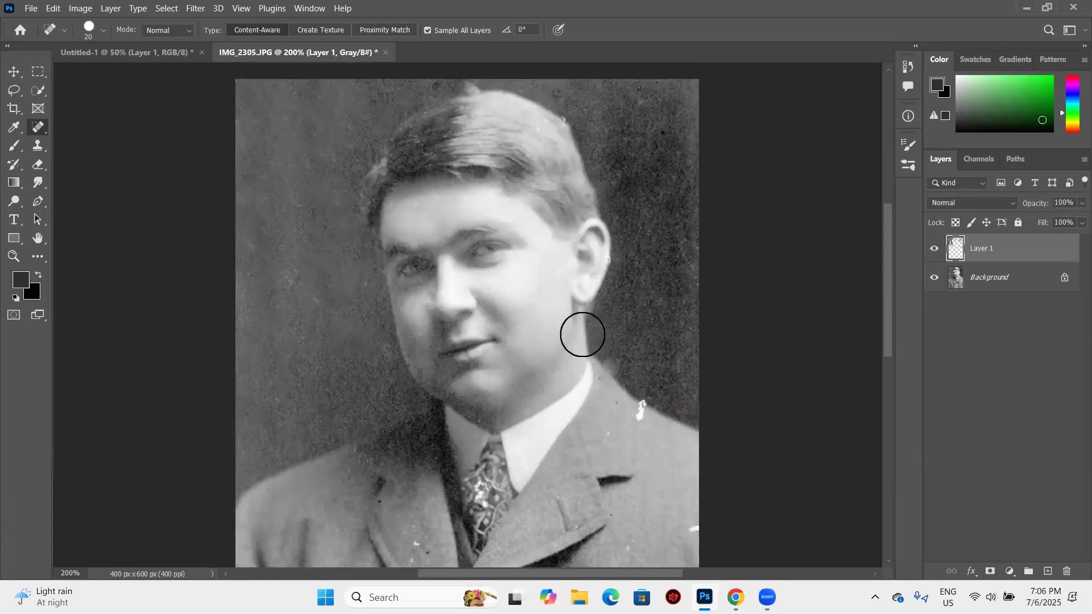
pyautogui.hotkey('ctrl', '+')
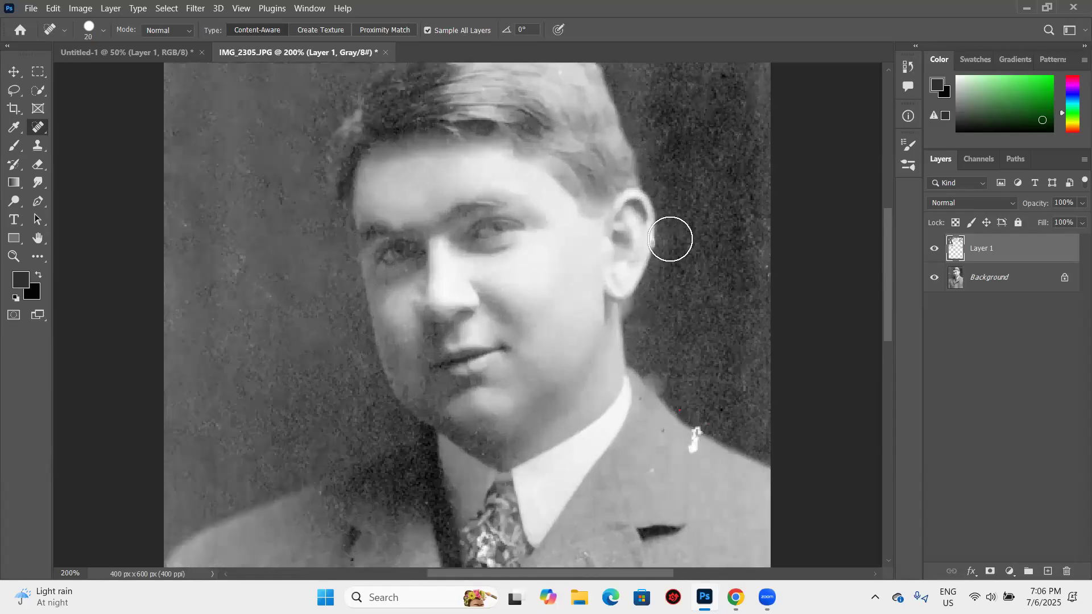
pyautogui.hotkey('ctrl', '+')
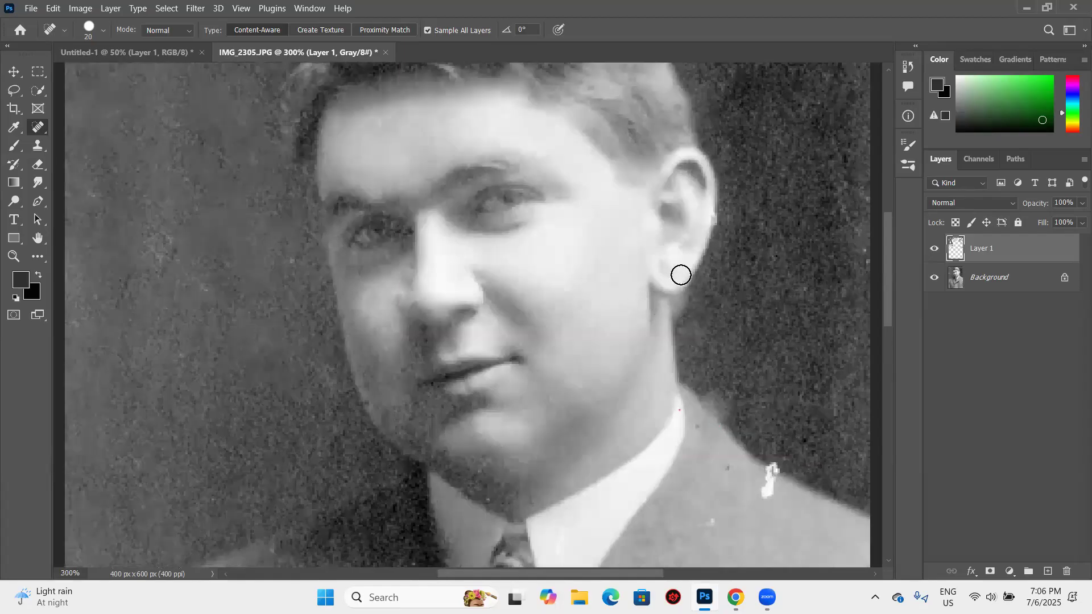
pyautogui.scroll(5, 682, 275)
pyautogui.scroll(-5, 814, 272)
pyautogui.press('s')
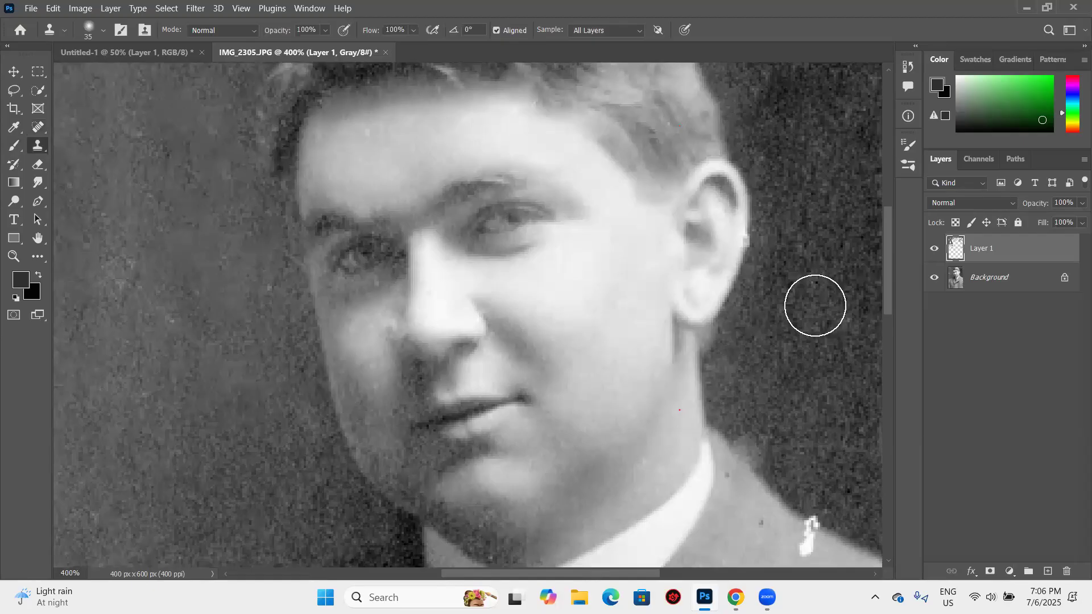
pyautogui.keyDown('alt'); pyautogui.click(814, 305); pyautogui.keyUp('alt')
pyautogui.press('[')
pyautogui.press('[')
pyautogui.press('[')
pyautogui.press('[')
pyautogui.press('[')
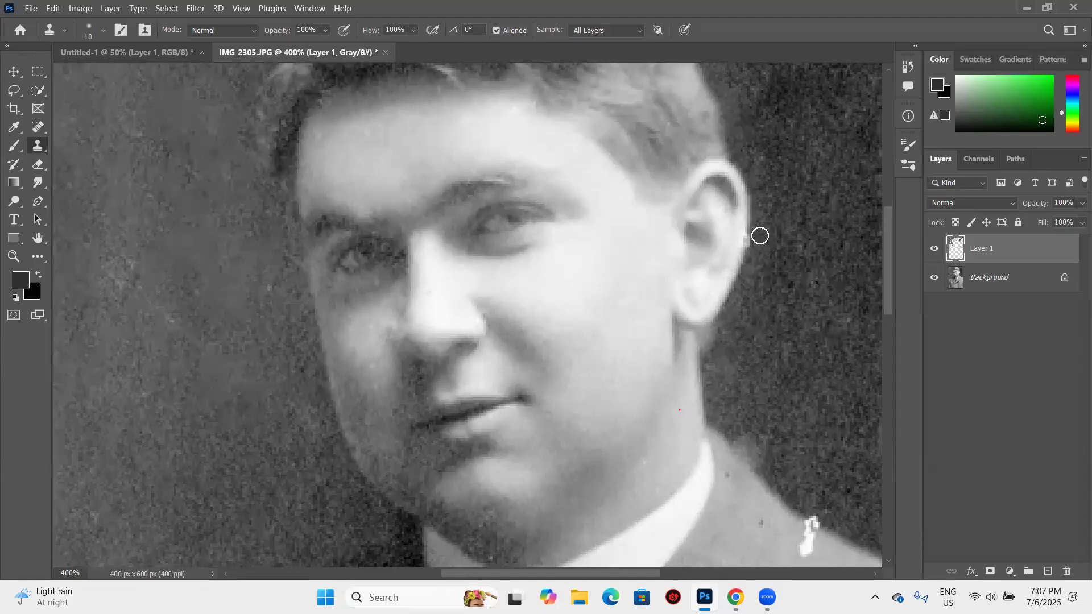
pyautogui.moveTo(748, 264); pyautogui.dragTo(756, 238)
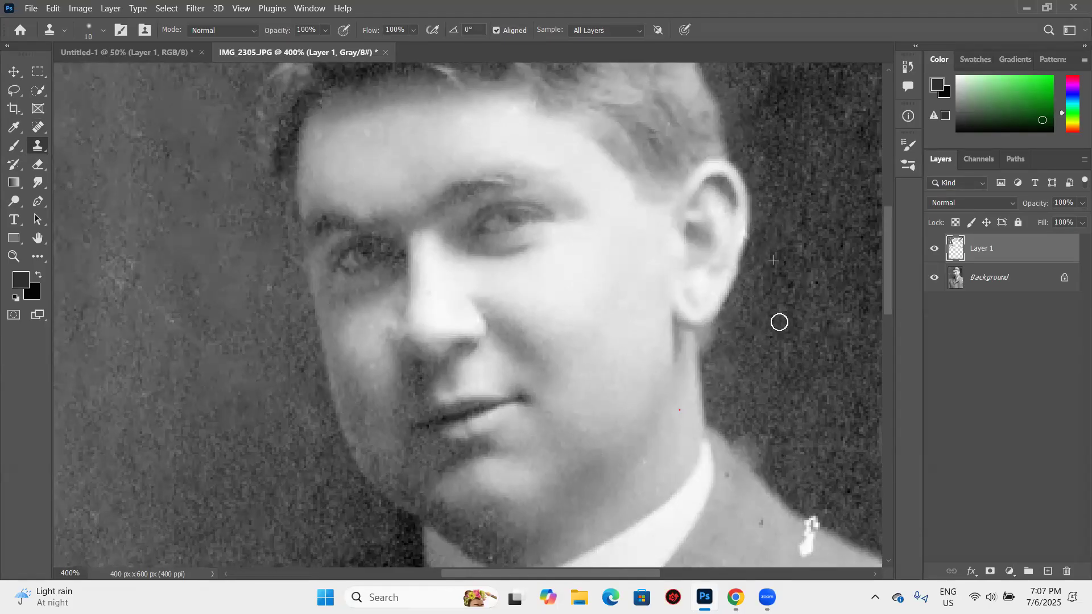
pyautogui.scroll(-2, 782, 243)
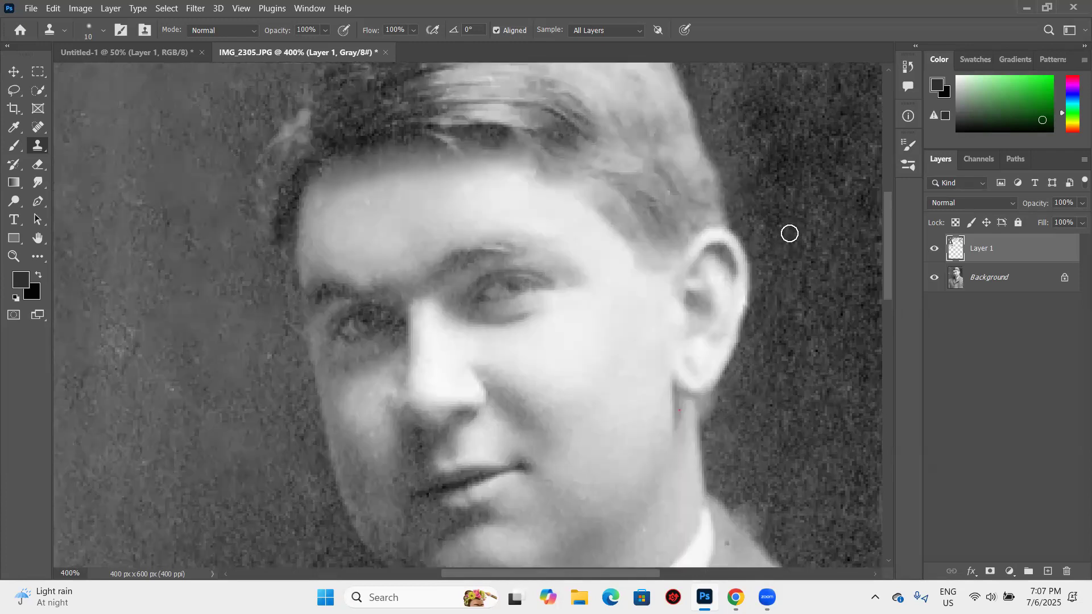
# - Clone Stamp over the rough jacket edge on the shoulder just beside the neck and collar
pyautogui.scroll(-5, 745, 255)
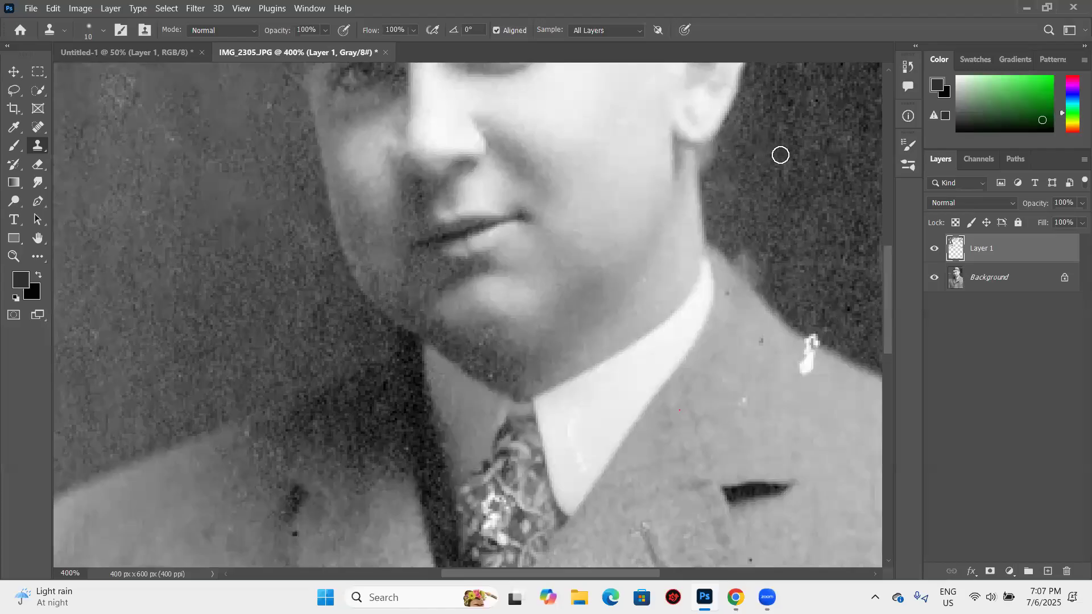
pyautogui.moveTo(742, 249)
pyautogui.mouseDown()
pyautogui.moveTo(787, 303)
pyautogui.moveTo(747, 258)
pyautogui.mouseUp()
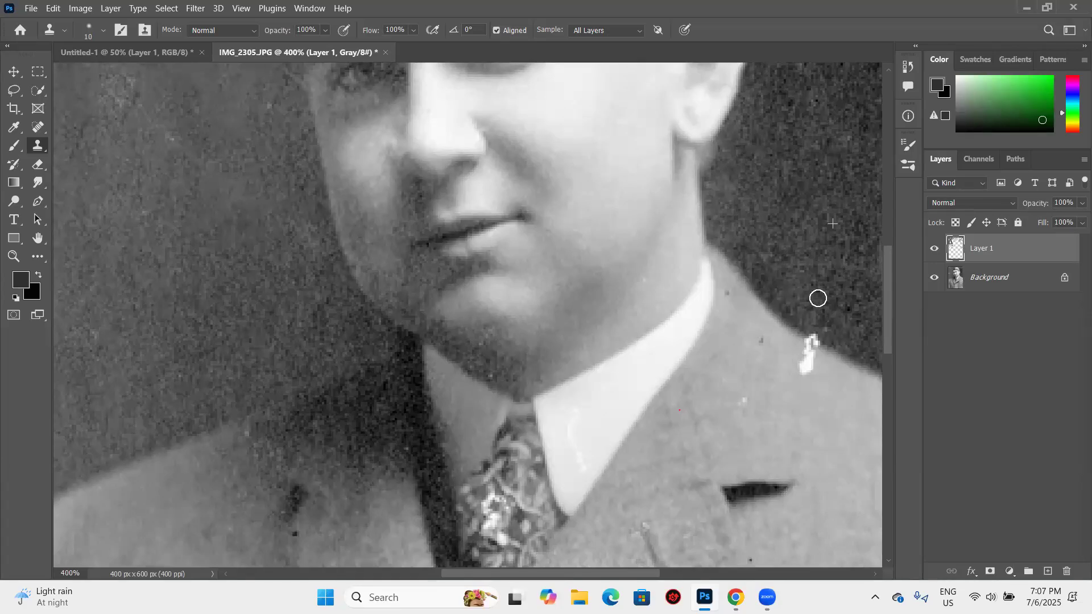
pyautogui.scroll(2, 830, 225)
pyautogui.scroll(-3, 35, 145)
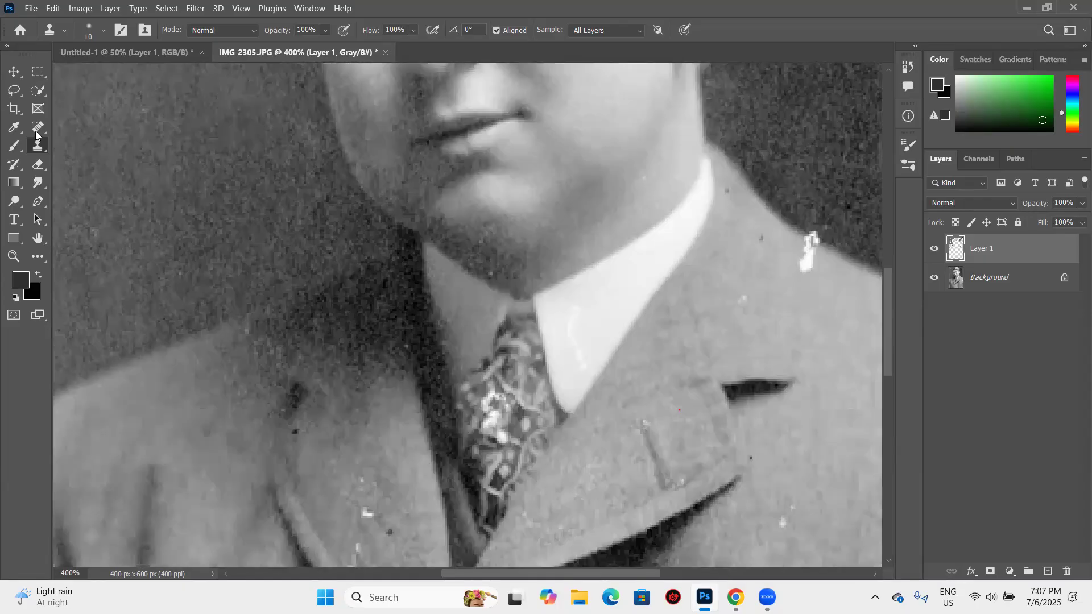
# - Remove the white blotch on the right shoulder with the Spot Healing Brush and clean up its remaining edge with the Clone Stamp
pyautogui.rightClick(43, 129)
pyautogui.click(91, 126)
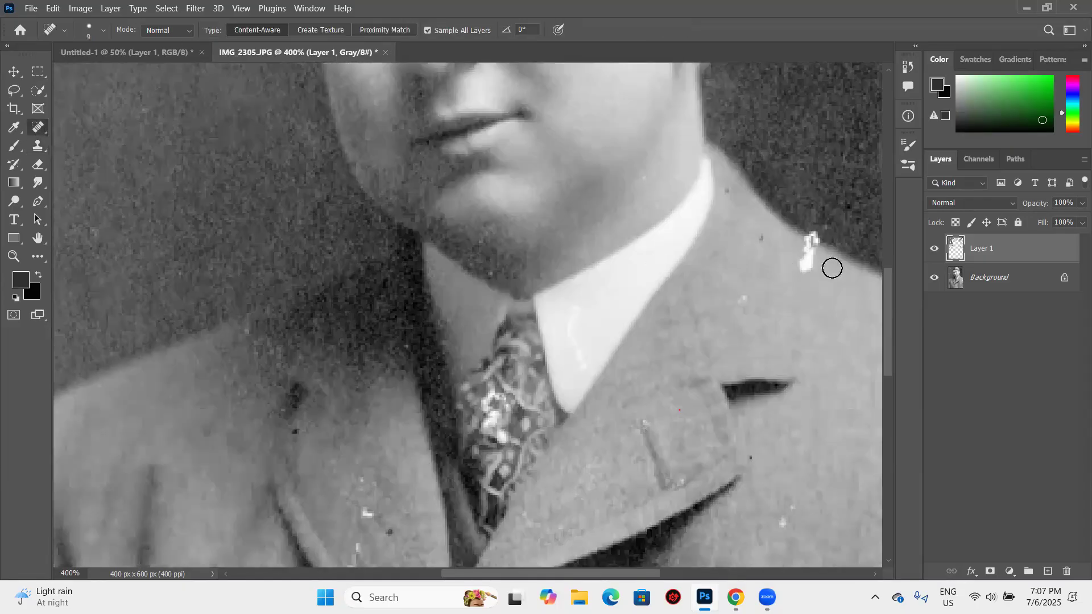
pyautogui.moveTo(806, 266); pyautogui.dragTo(810, 243)
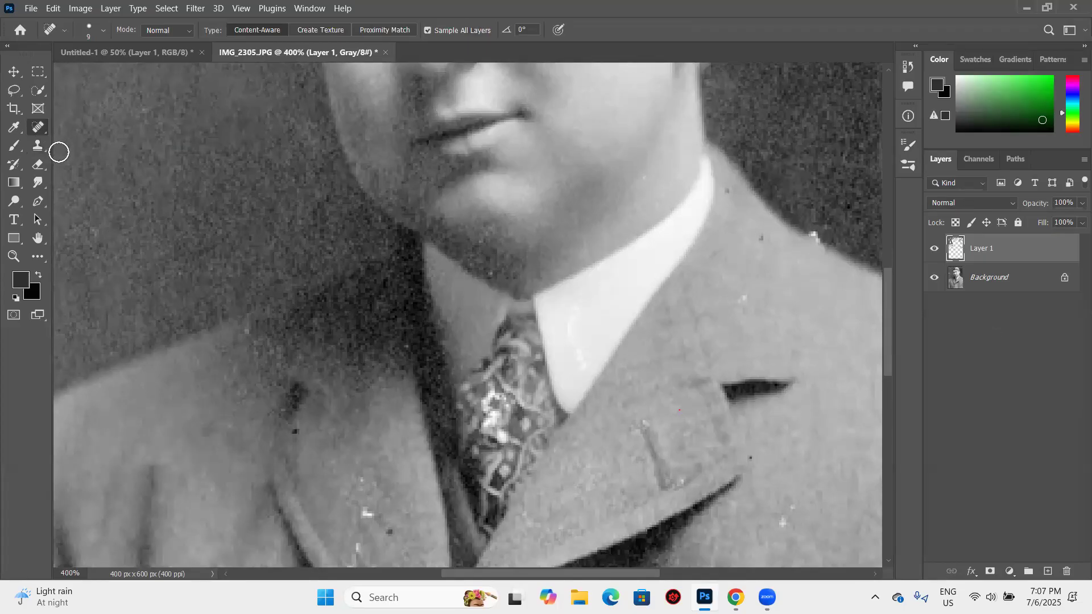
pyautogui.press('s')
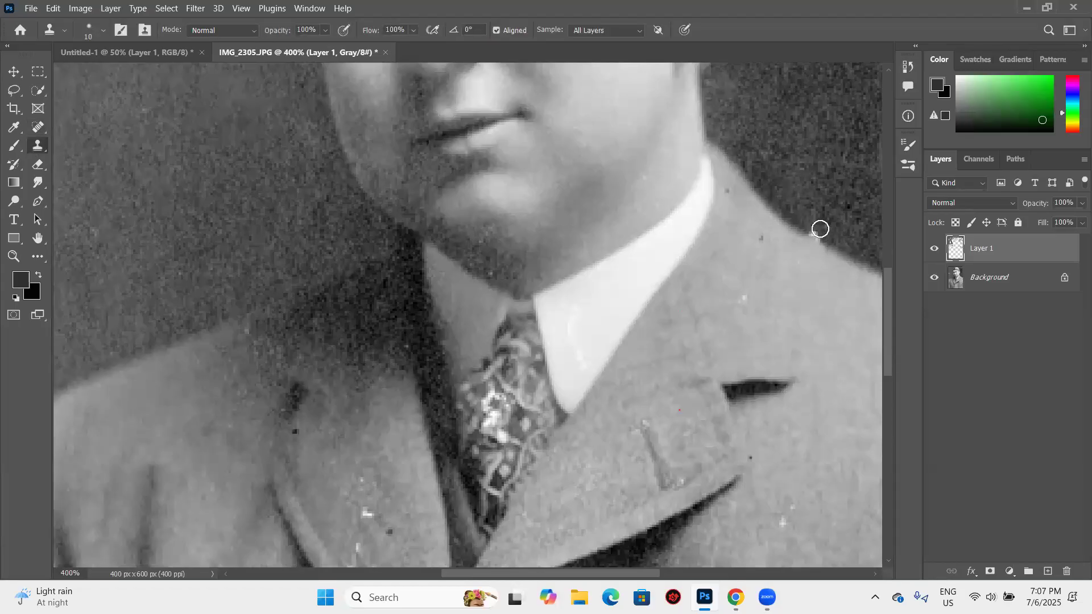
pyautogui.moveTo(823, 233); pyautogui.dragTo(841, 246)
# - With the Spot Healing Brush, remove the specks on the right lapel, white collar, lapel buttonhole and the chest beside it
pyautogui.click(37, 126)
pyautogui.click(749, 299)
pyautogui.click(766, 241)
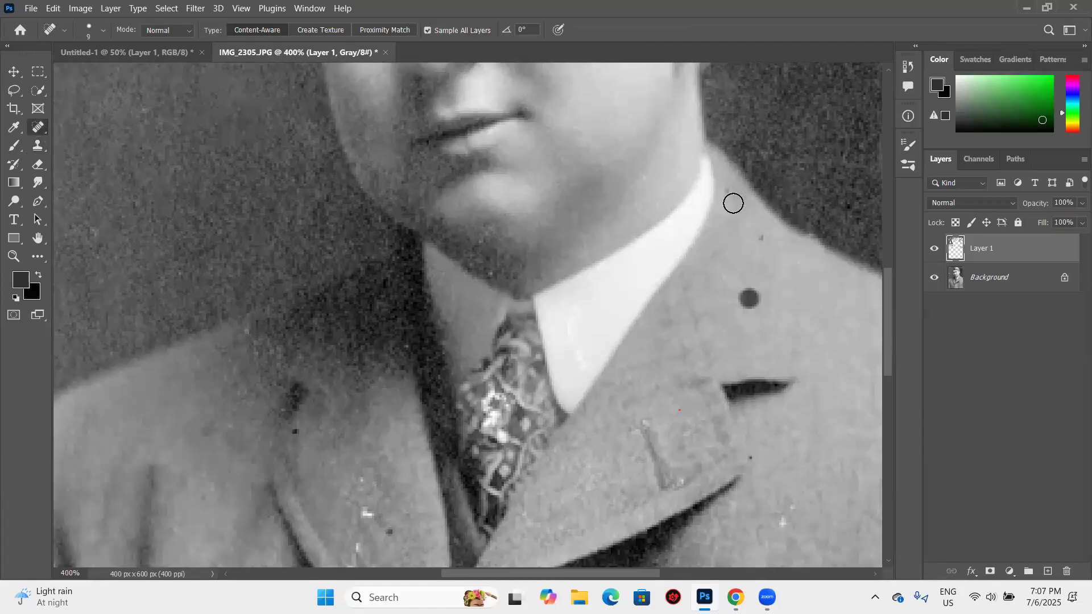
pyautogui.scroll(-3, 583, 227)
pyautogui.click(575, 236)
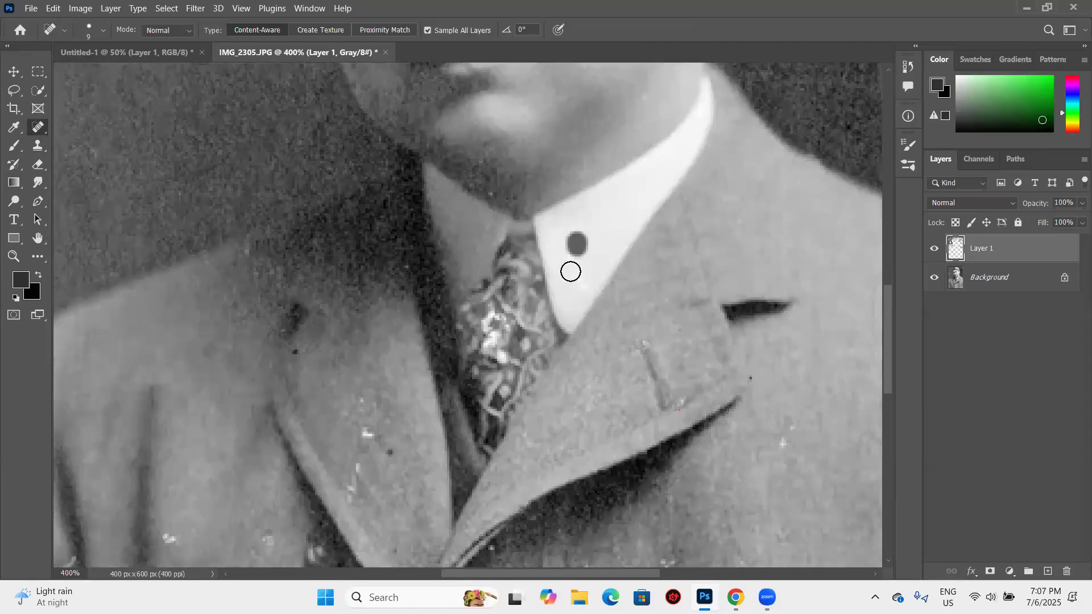
pyautogui.click(673, 396)
pyautogui.click(642, 344)
pyautogui.click(788, 435)
pyautogui.scroll(-3, 626, 293)
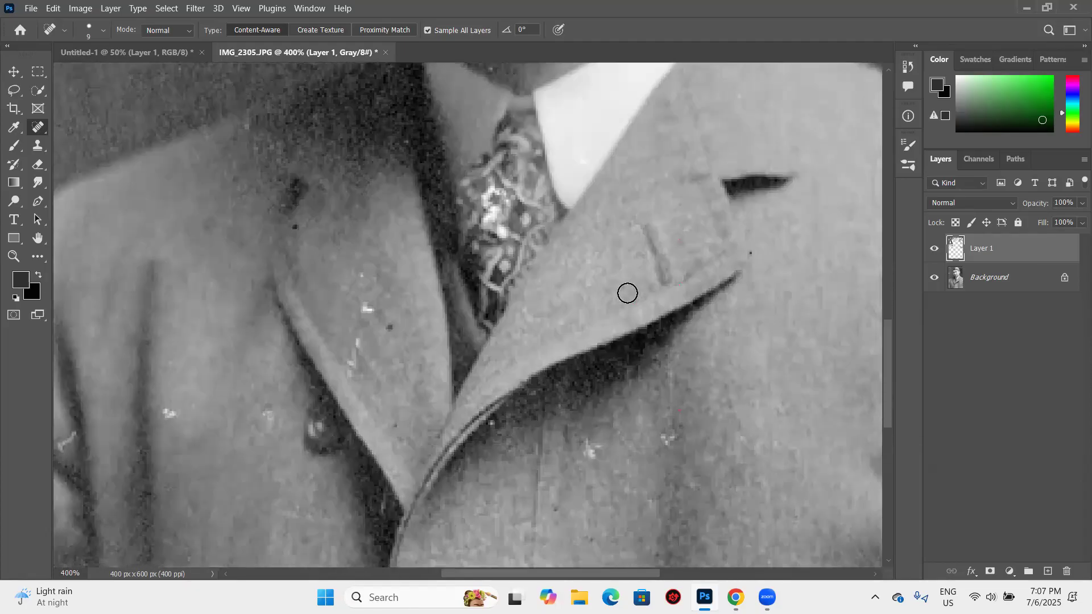
# - Enlarge the Spot Healing Brush to 20 and clear the white specks from the left lapel, left jacket front and area below the right lapel
pyautogui.scroll(-3, 400, 286)
pyautogui.press(']')
pyautogui.press(']')
pyautogui.click(366, 270)
pyautogui.click(360, 317)
pyautogui.click(390, 287)
pyautogui.click(363, 243)
pyautogui.click(181, 379)
pyautogui.click(273, 384)
pyautogui.click(580, 417)
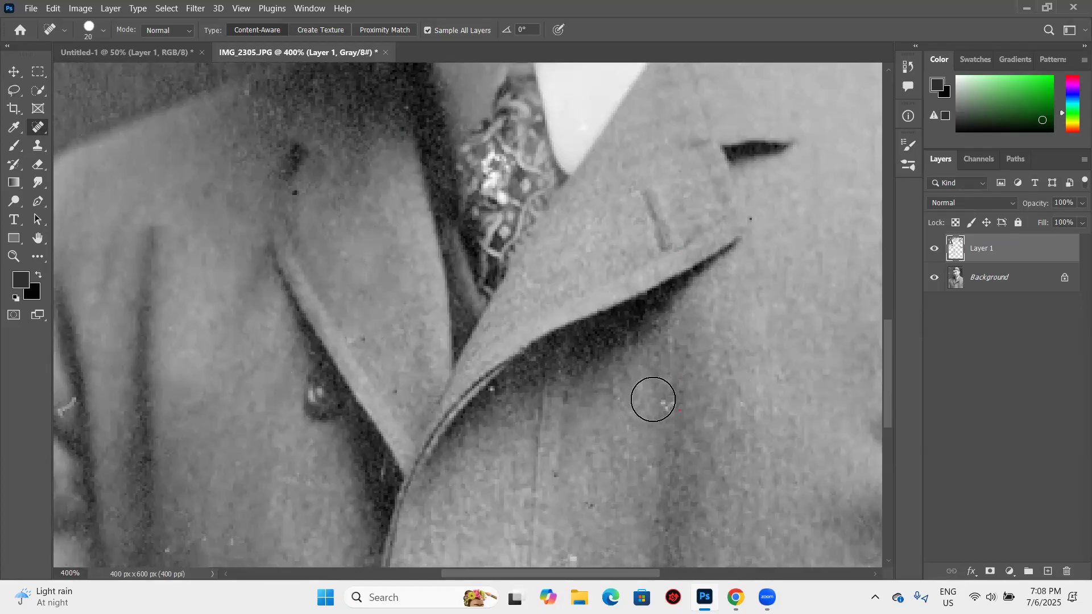
pyautogui.click(660, 403)
# - Heal the white scratches along the photo's right edge, on the lower sleeve and the upper arm of the jacket
pyautogui.scroll(-3, 654, 390)
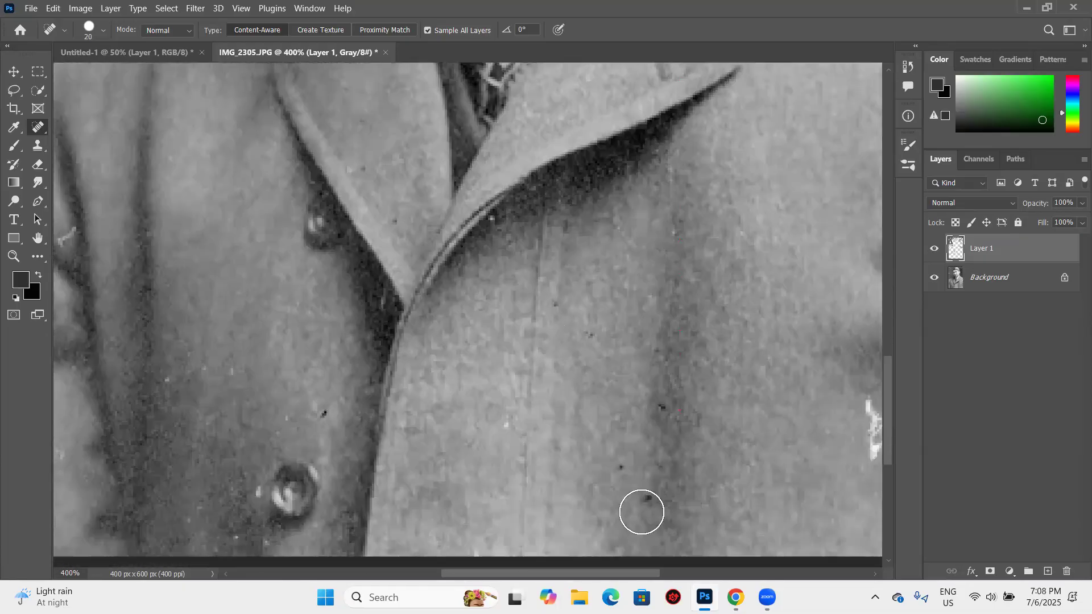
pyautogui.scroll(-5, 642, 515)
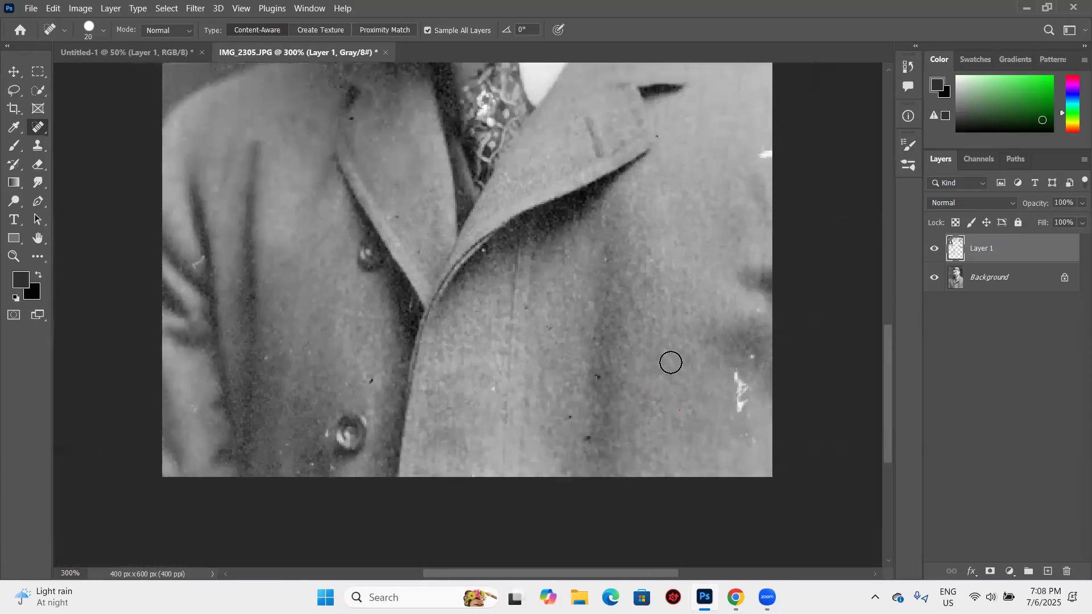
pyautogui.moveTo(671, 362); pyautogui.dragTo(668, 378)
pyautogui.click(675, 387)
pyautogui.click(681, 346)
pyautogui.click(688, 194)
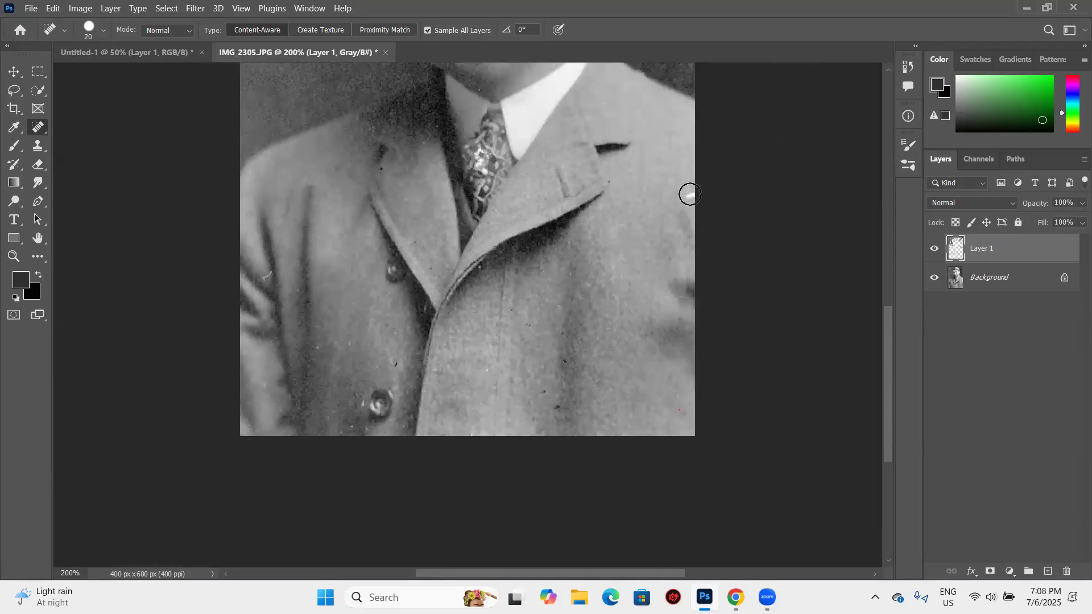
# - Heal the white specks on the lower jacket front and around the bottom button, reducing the brush to 9 for the small ones
pyautogui.click(493, 369)
pyautogui.moveTo(379, 409); pyautogui.dragTo(368, 402)
pyautogui.press('[')
pyautogui.press('[')
pyautogui.press('[')
pyautogui.click(377, 404)
pyautogui.hotkey('ctrl', 'z')
pyautogui.click(351, 429)
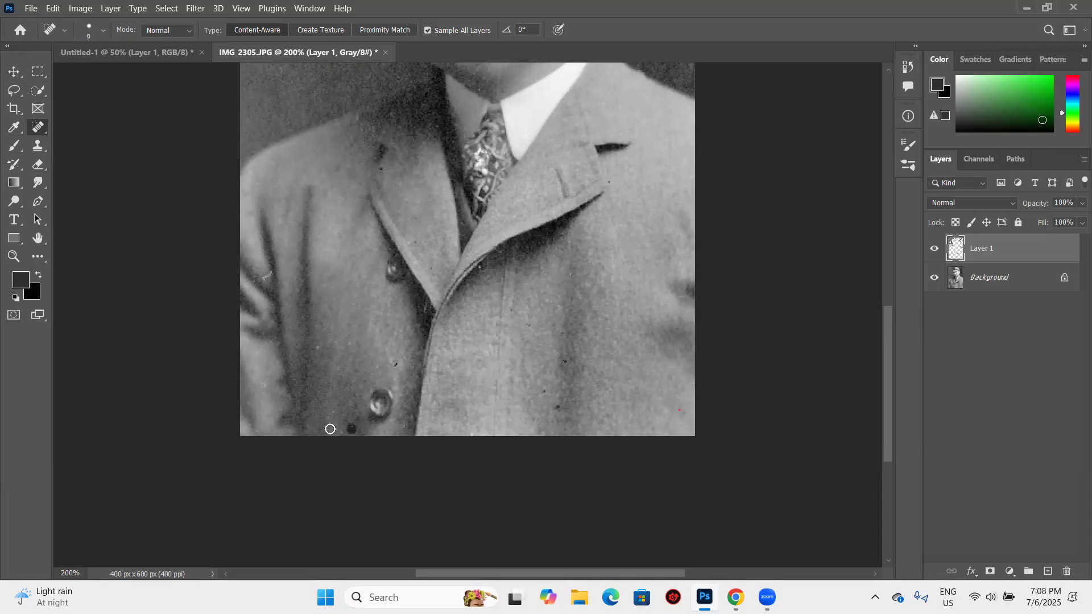
pyautogui.click(318, 349)
# - Heal the remaining light specks in the background between the head and the photo's left edge
pyautogui.scroll(5, 395, 370)
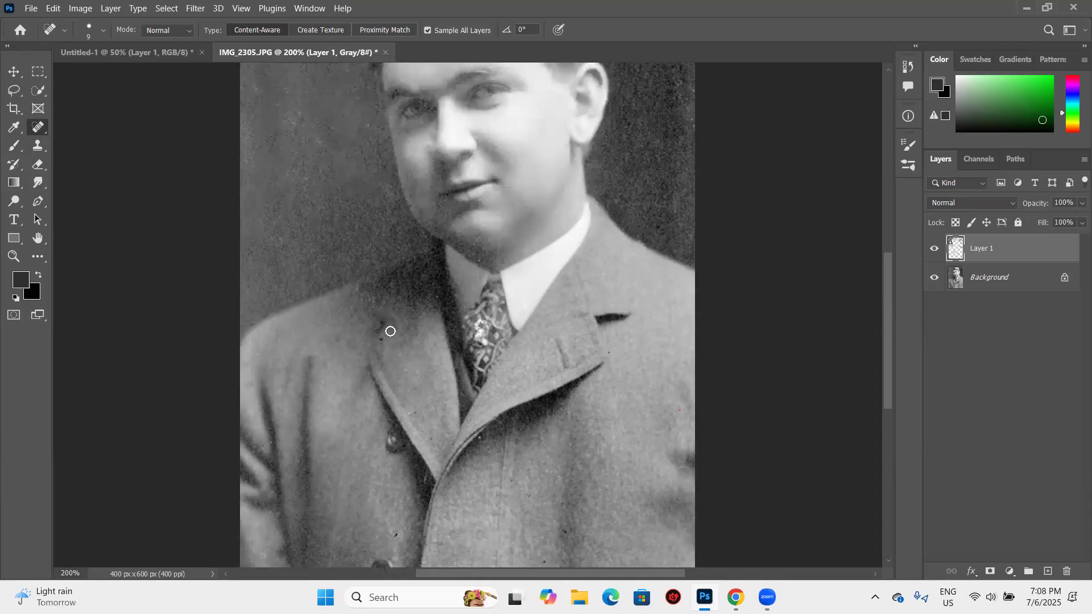
pyautogui.scroll(4, 369, 350)
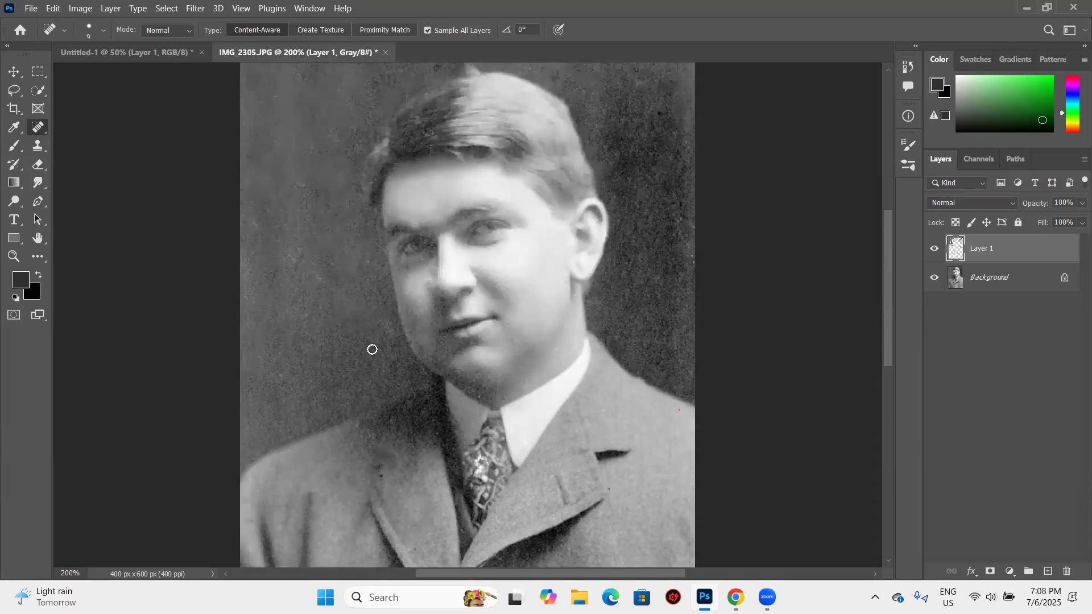
pyautogui.moveTo(294, 266); pyautogui.dragTo(311, 279)
pyautogui.scroll(2, 341, 113)
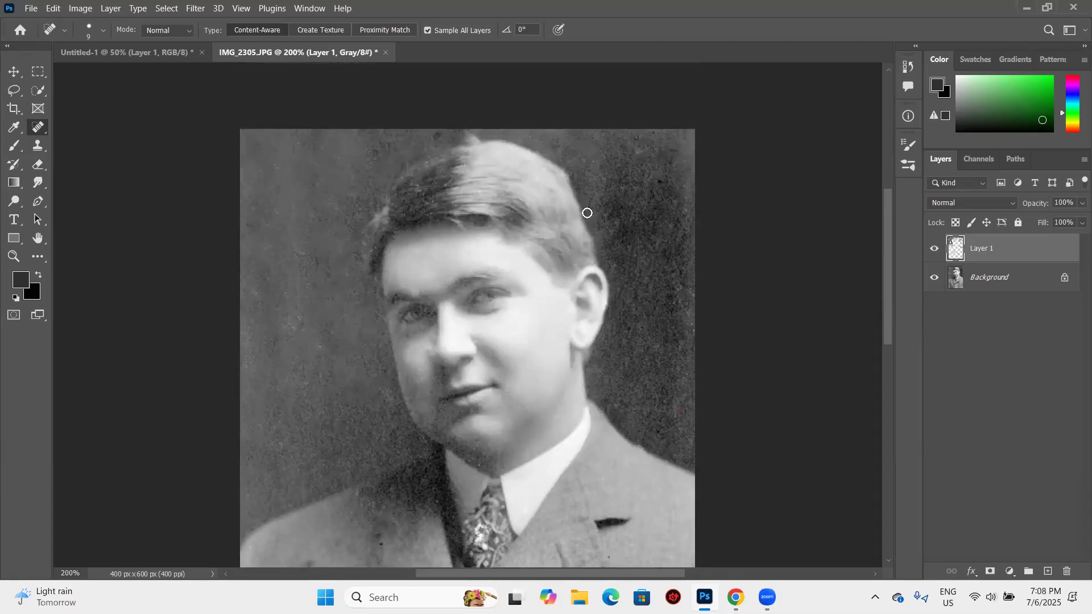
pyautogui.moveTo(321, 153); pyautogui.dragTo(322, 202)
pyautogui.click(324, 222)
pyautogui.click(325, 190)
pyautogui.scroll(-6, 654, 318)
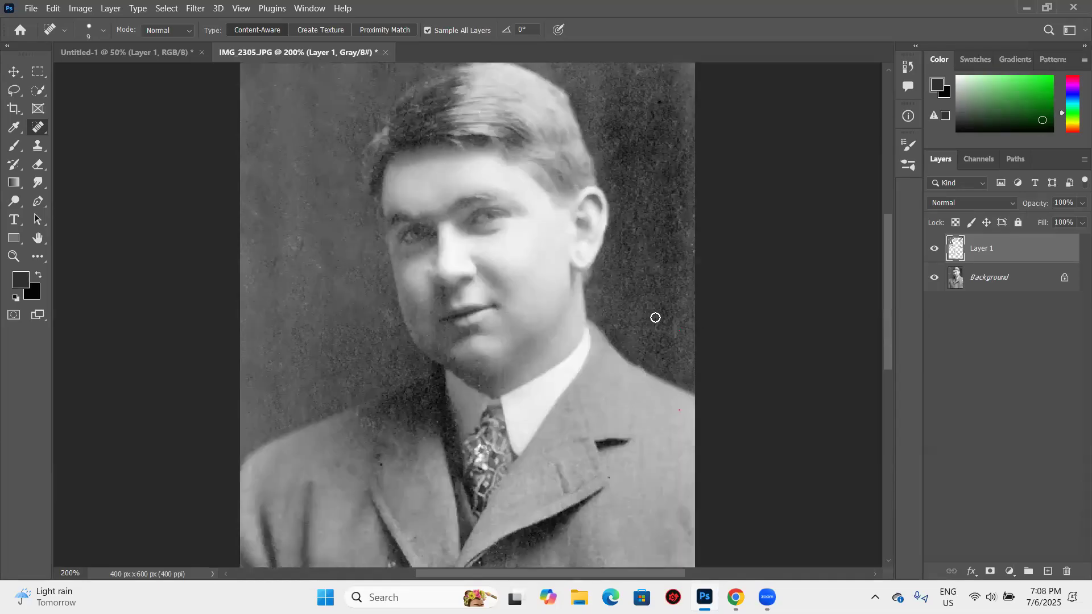
# - View the whole portrait and compare it before and after retouching by hiding and showing Layer 1
pyautogui.scroll(-1, 654, 330)
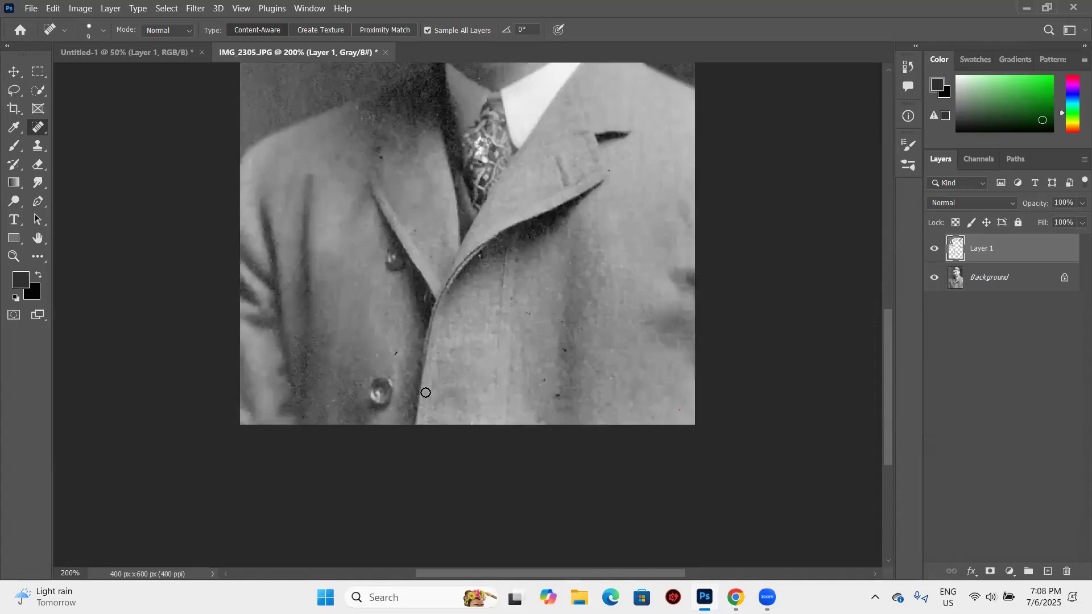
pyautogui.hotkey('ctrl', '-')
pyautogui.hotkey('ctrl', '-')
pyautogui.hotkey('ctrl', '-')
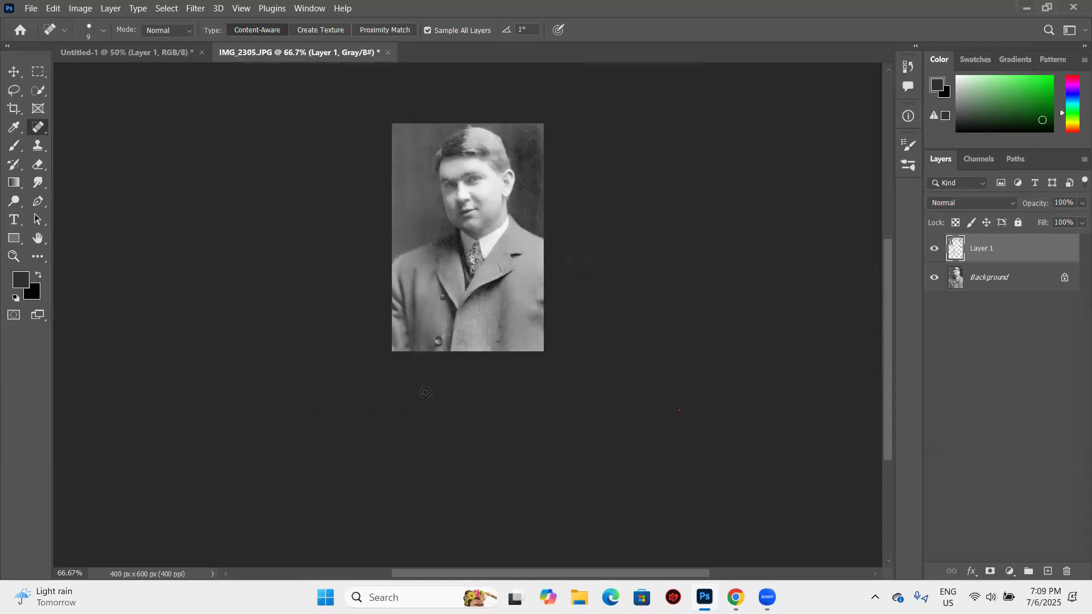
pyautogui.hotkey('ctrl', '+')
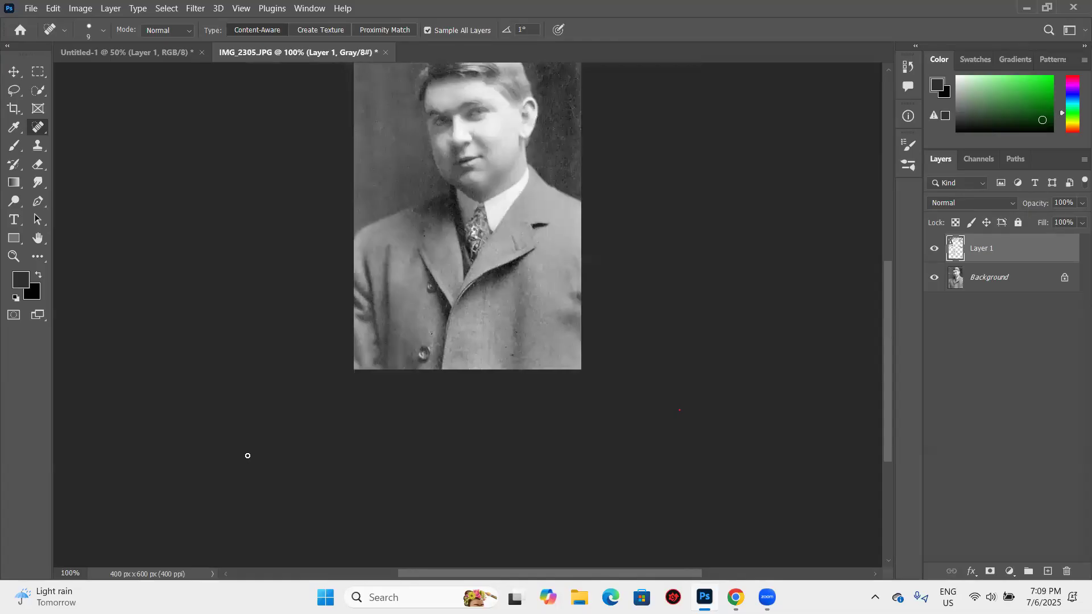
pyautogui.scroll(3, 248, 455)
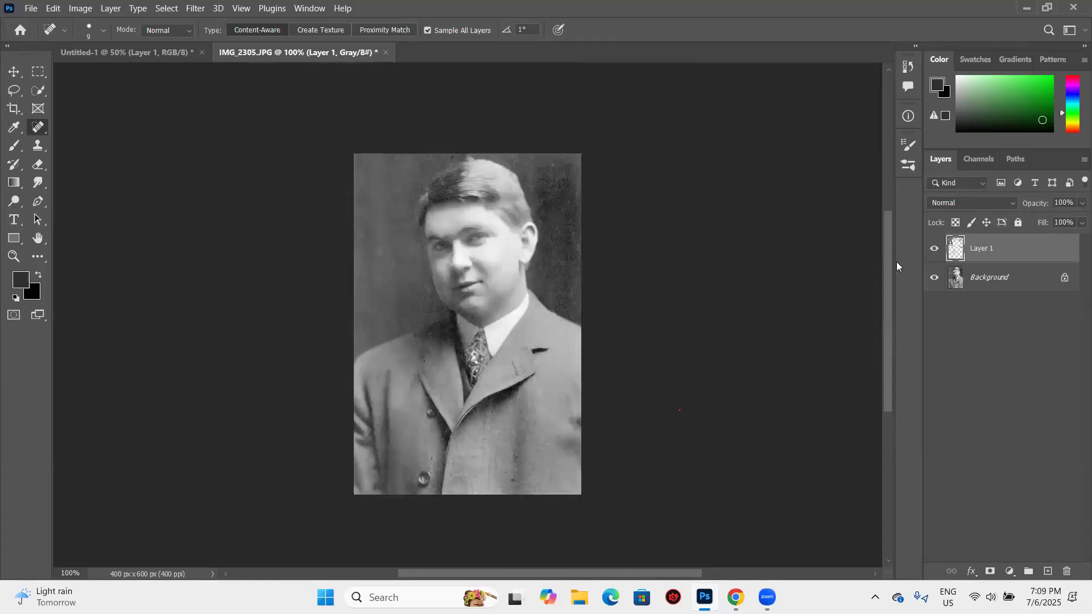
pyautogui.click(934, 251)
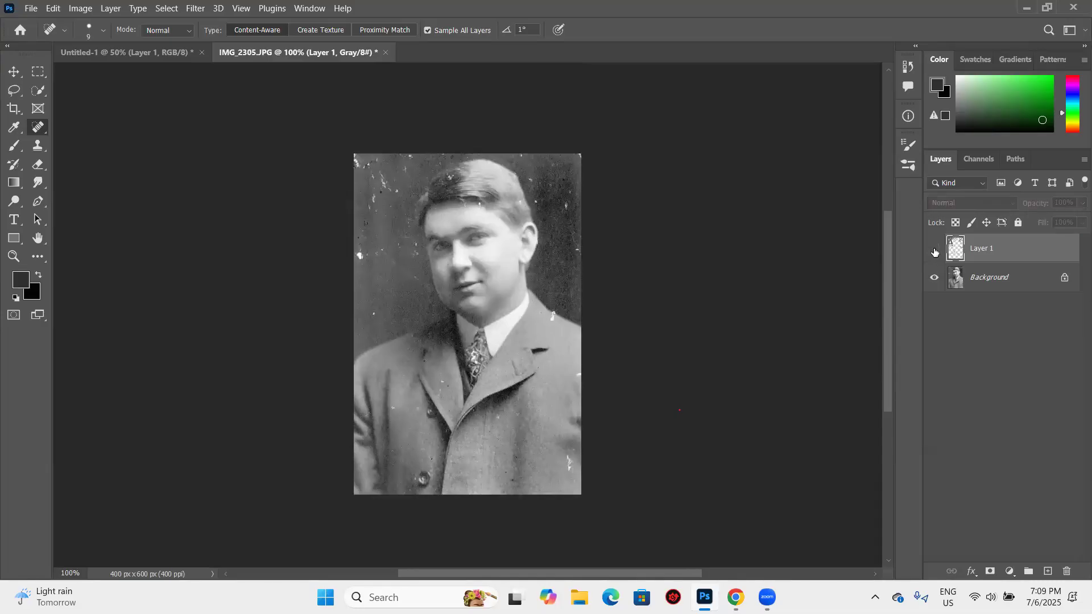
pyautogui.click(935, 250)
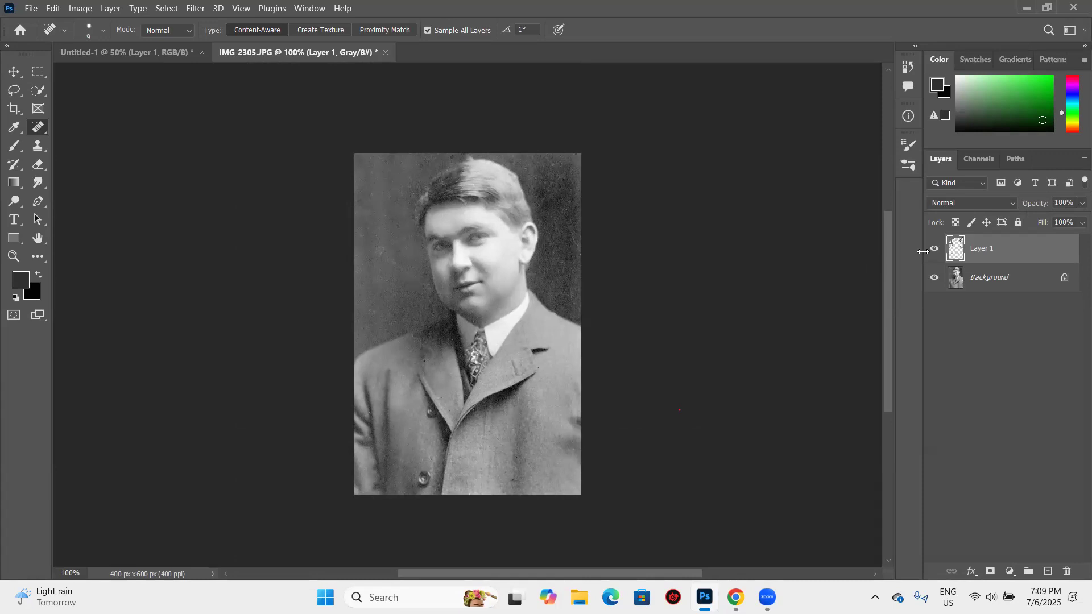
# - Heal the small blemish on the forehead at the left hairline on Layer 1
pyautogui.hotkey('ctrl', '+')
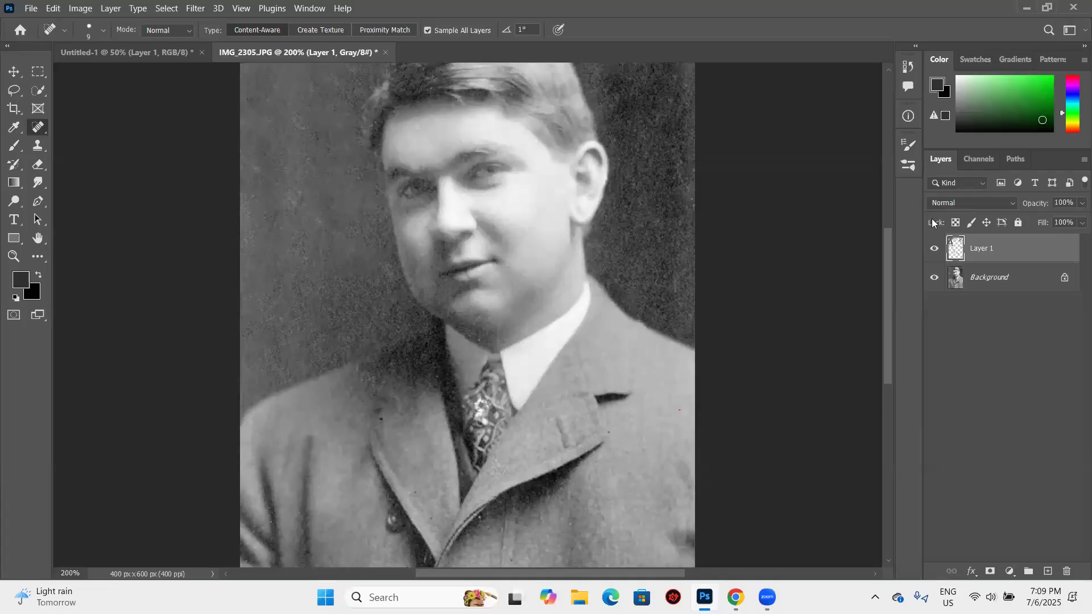
pyautogui.scroll(4, 682, 253)
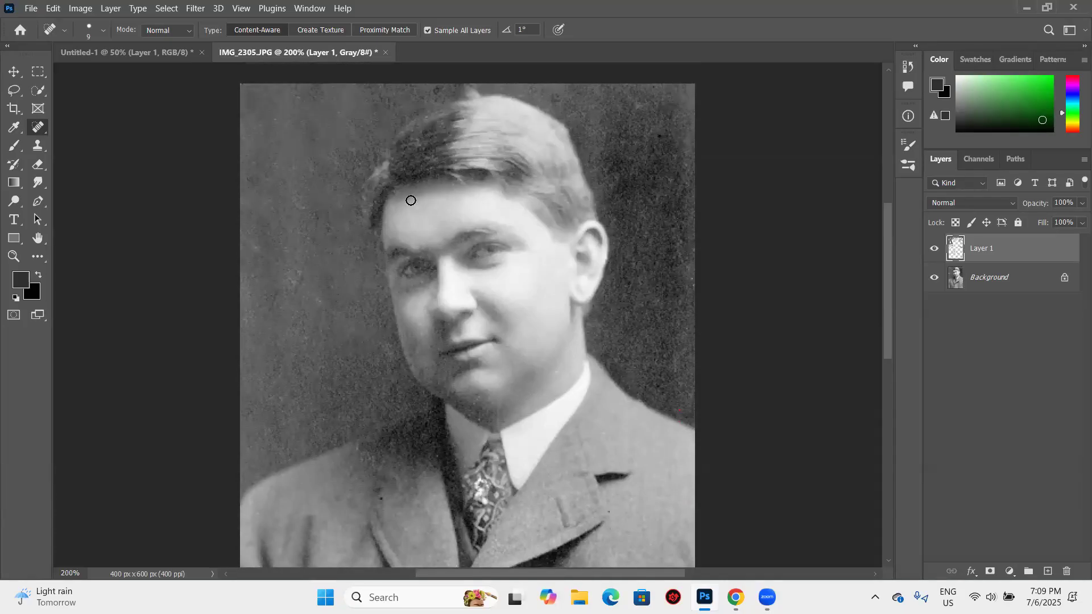
pyautogui.click(393, 208)
pyautogui.scroll(-1, 493, 211)
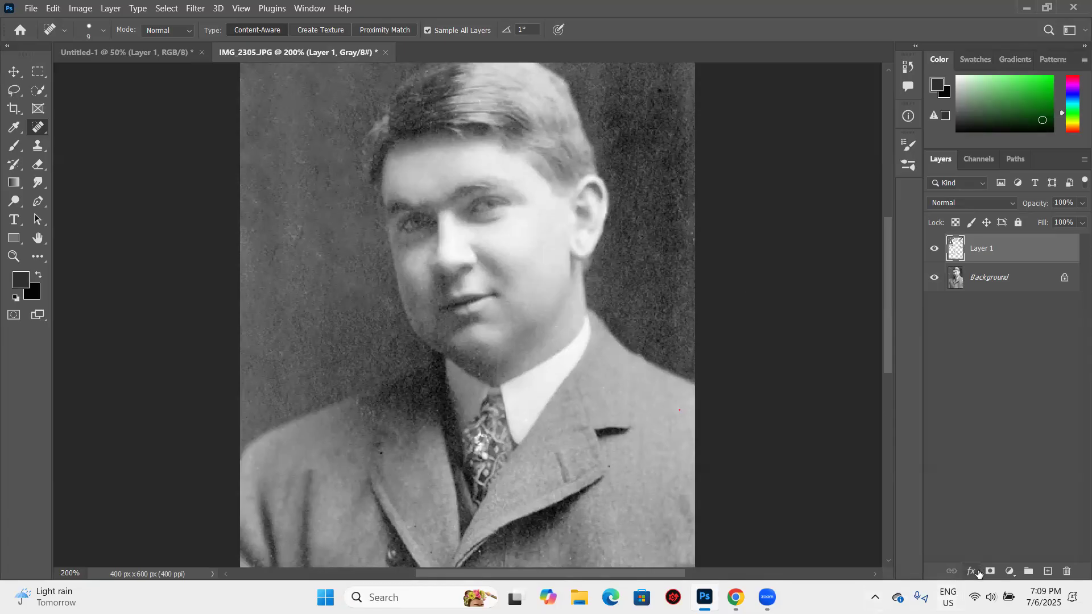
pyautogui.scroll(2, 762, 353)
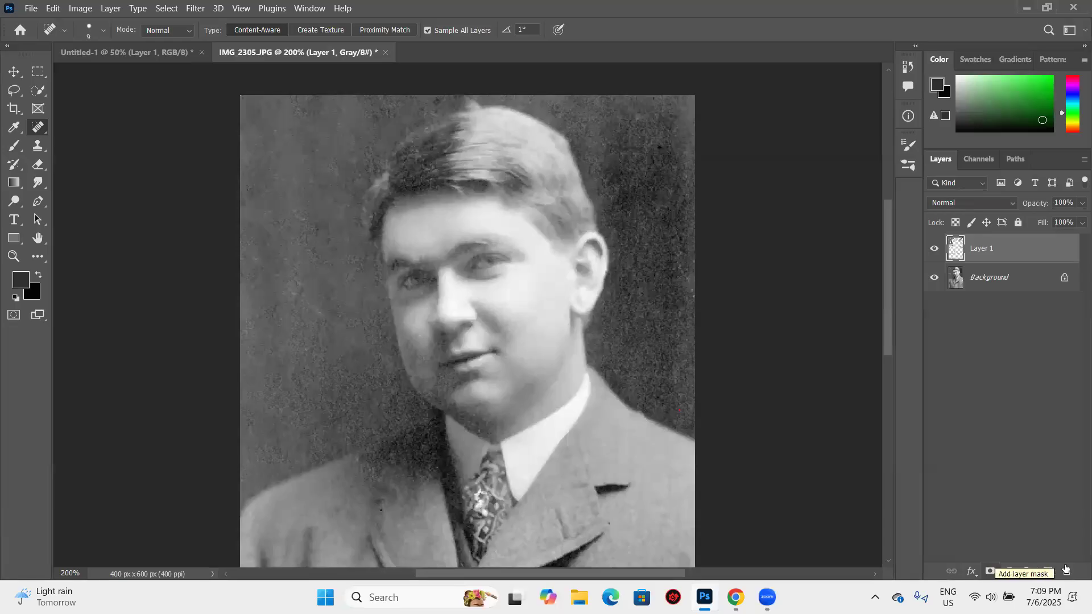
# - Add a Brightness/Contrast adjustment layer above Layer 1 and move its properties clear of the portrait
pyautogui.click(1011, 571)
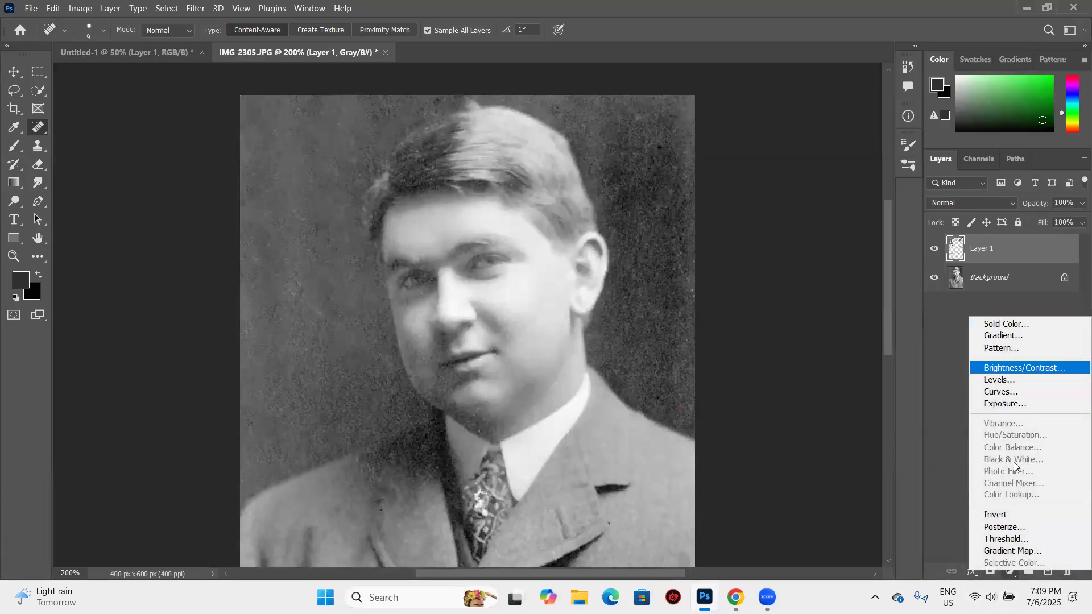
pyautogui.click(1019, 367)
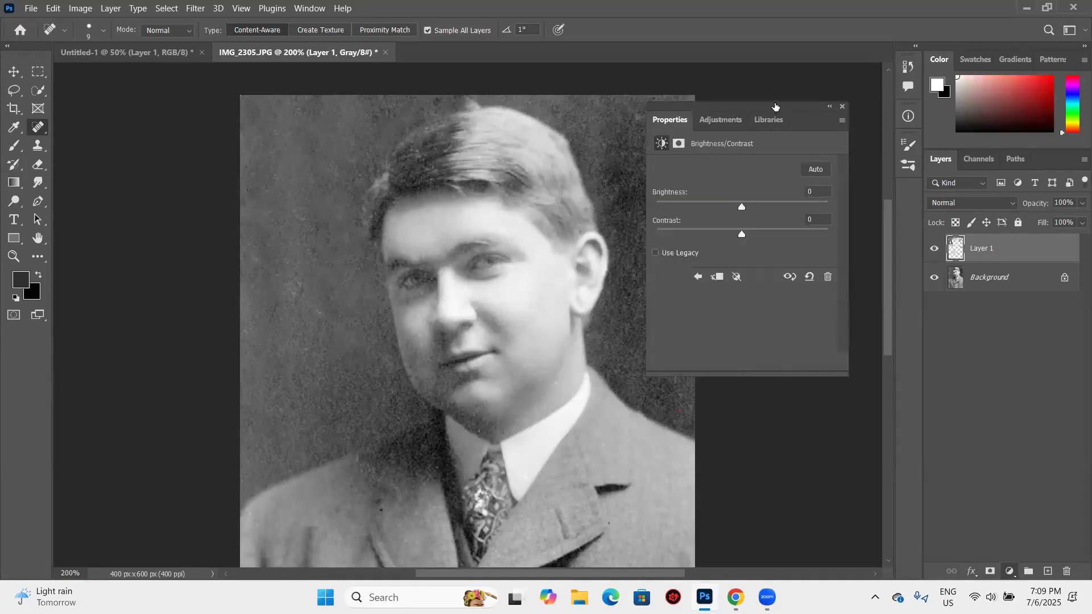
pyautogui.moveTo(775, 107); pyautogui.dragTo(856, 115)
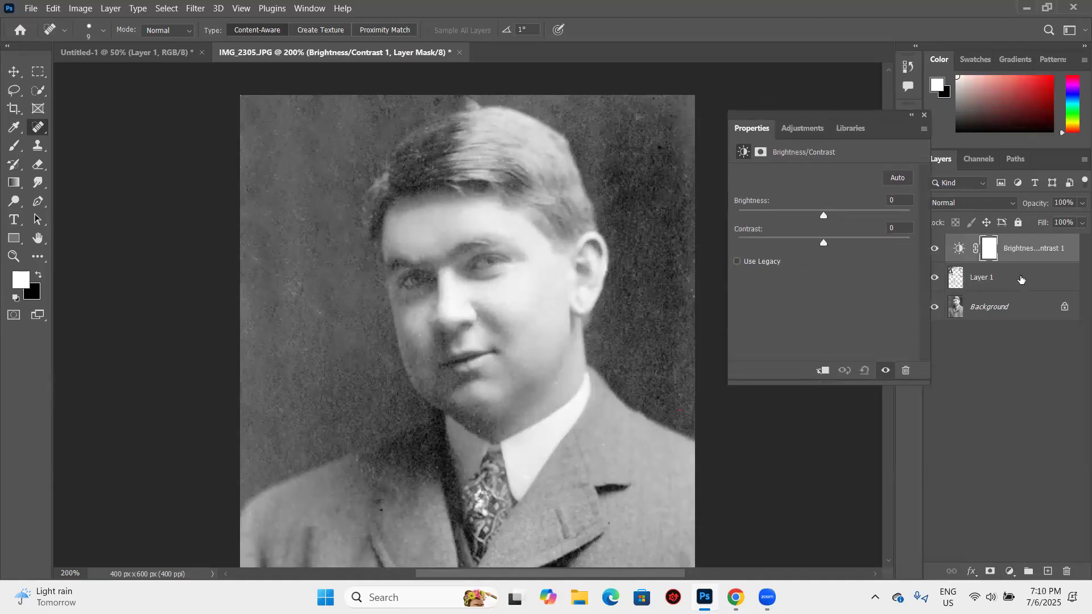
# - Try a second Brightness/Contrast adjustment with changed contrast directly above Layer 1, and delete that adjustment layer
pyautogui.click(1020, 279)
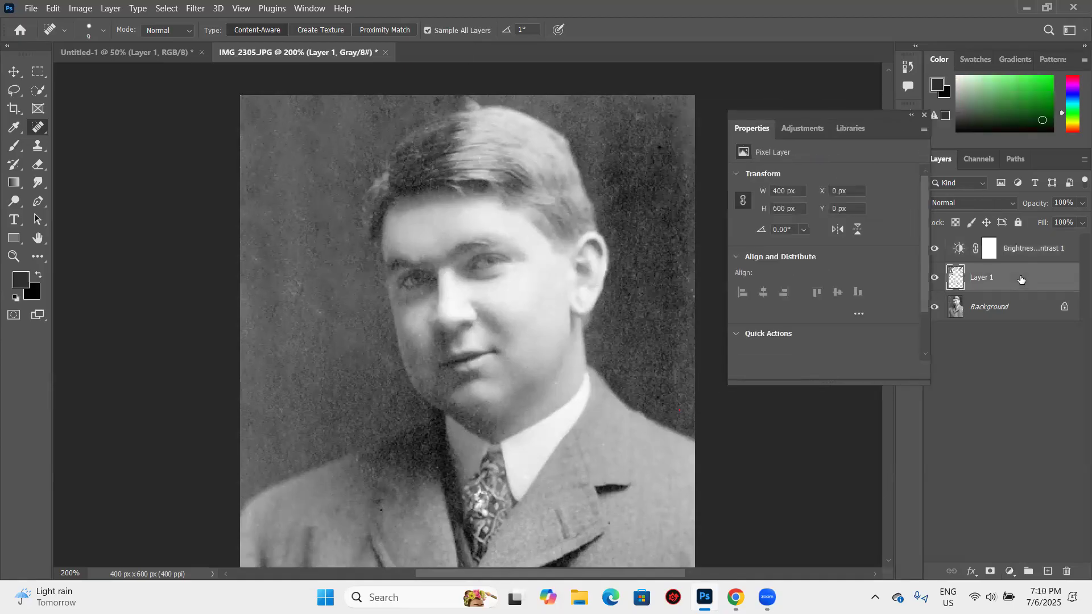
pyautogui.click(801, 129)
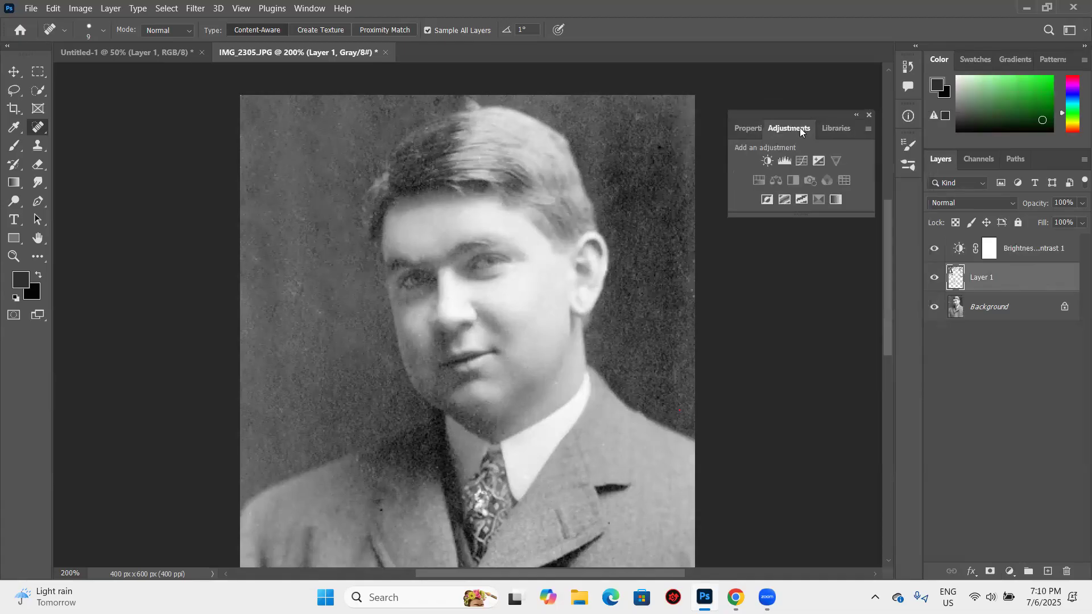
pyautogui.click(766, 160)
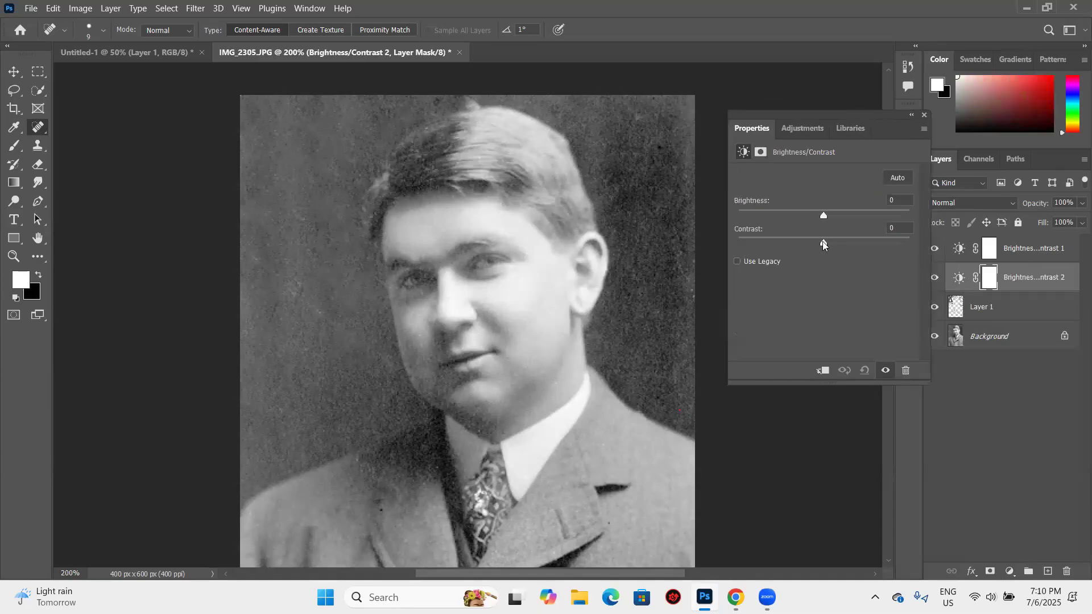
pyautogui.moveTo(797, 246); pyautogui.dragTo(796, 246)
pyautogui.click(923, 115)
pyautogui.moveTo(1057, 284); pyautogui.dragTo(1067, 571)
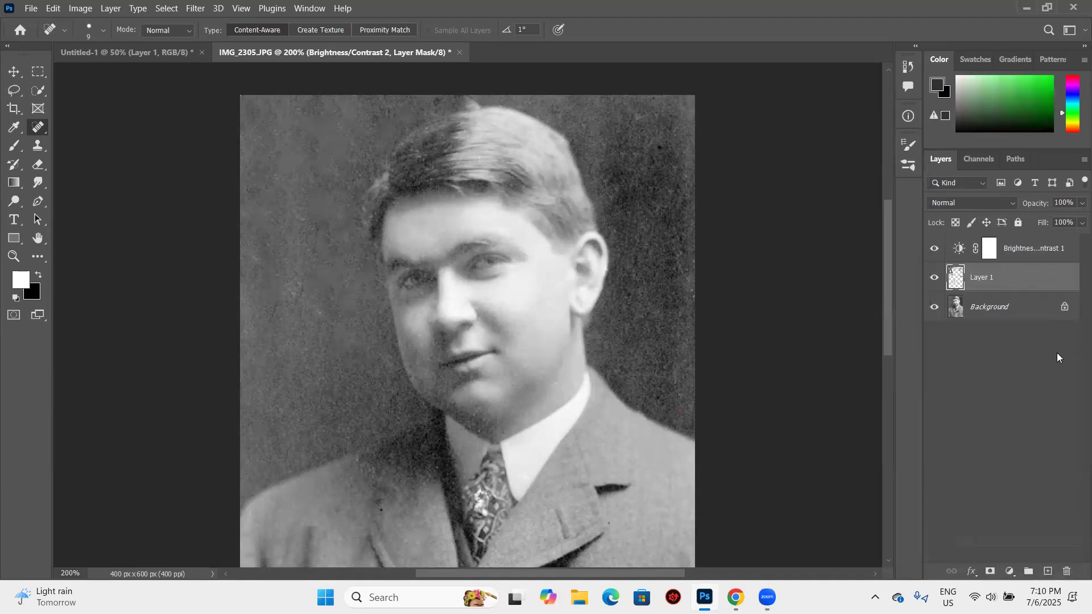
# - Remove the existing Brightness/Contrast adjustment layer from above Layer 1
pyautogui.moveTo(1055, 258); pyautogui.dragTo(1069, 577)
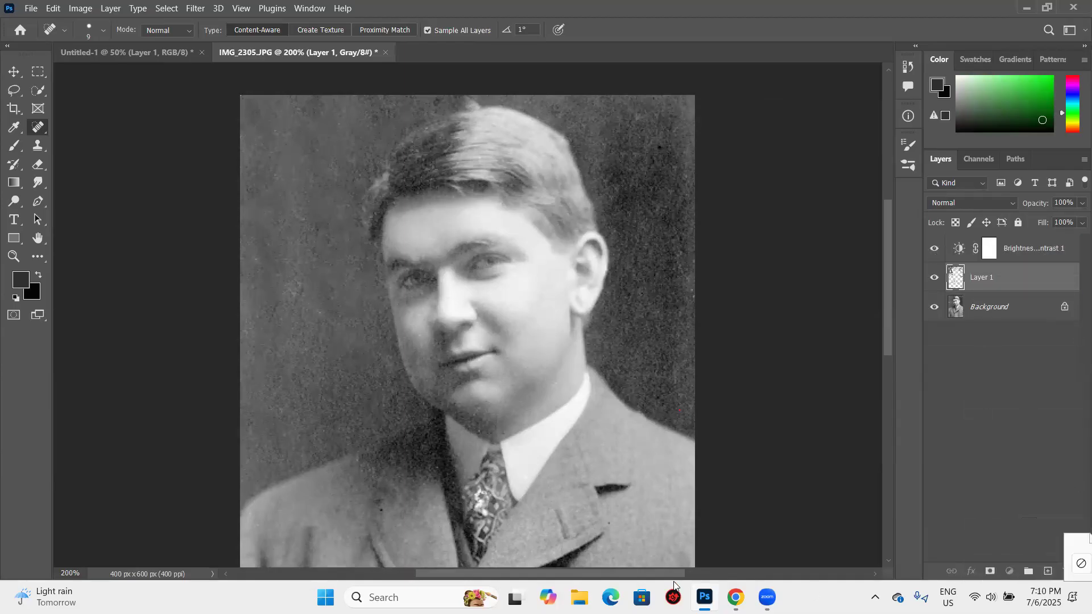
pyautogui.click(704, 597)
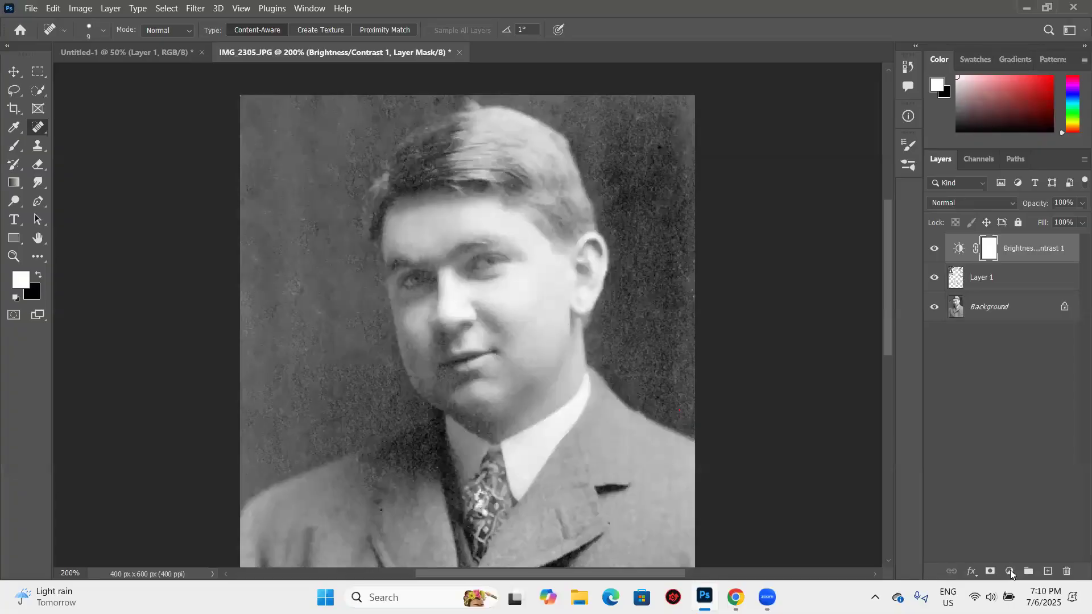
pyautogui.hotkey('ctrl', 'z')
# - Add a new Brightness/Contrast adjustment layer above Layer 1 with Brightness 14 and Contrast -6
pyautogui.click(1009, 572)
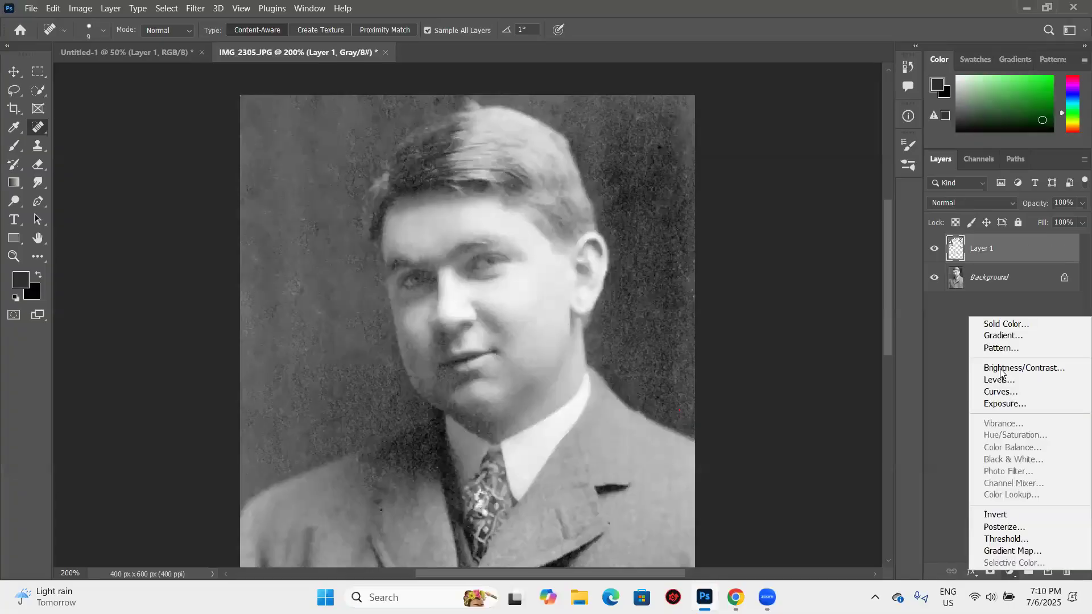
pyautogui.click(1024, 368)
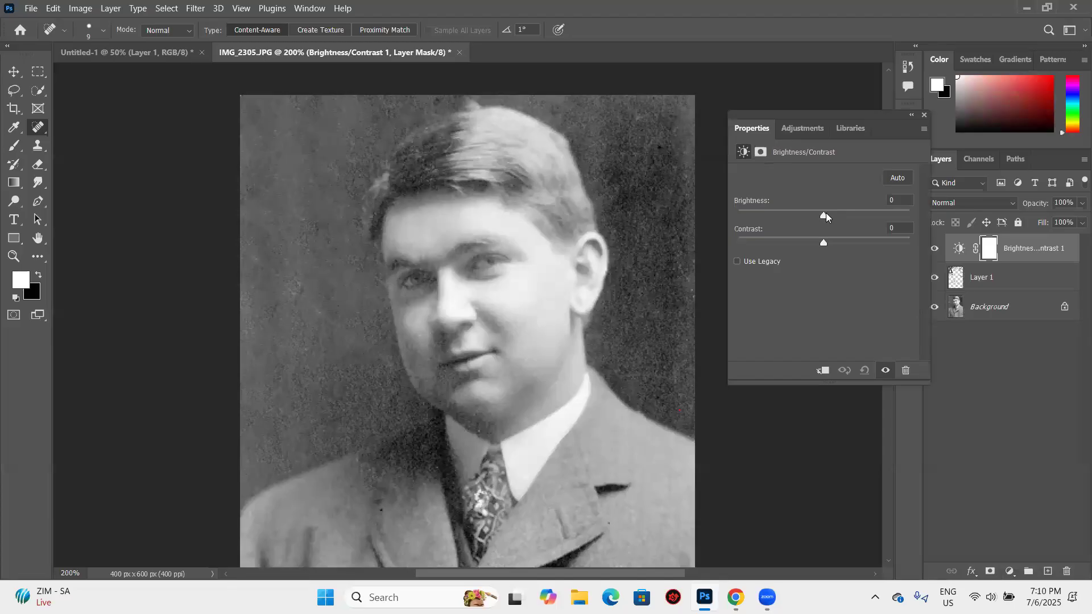
pyautogui.moveTo(811, 214)
pyautogui.mouseDown()
pyautogui.moveTo(798, 215)
pyautogui.moveTo(830, 222)
pyautogui.mouseUp()
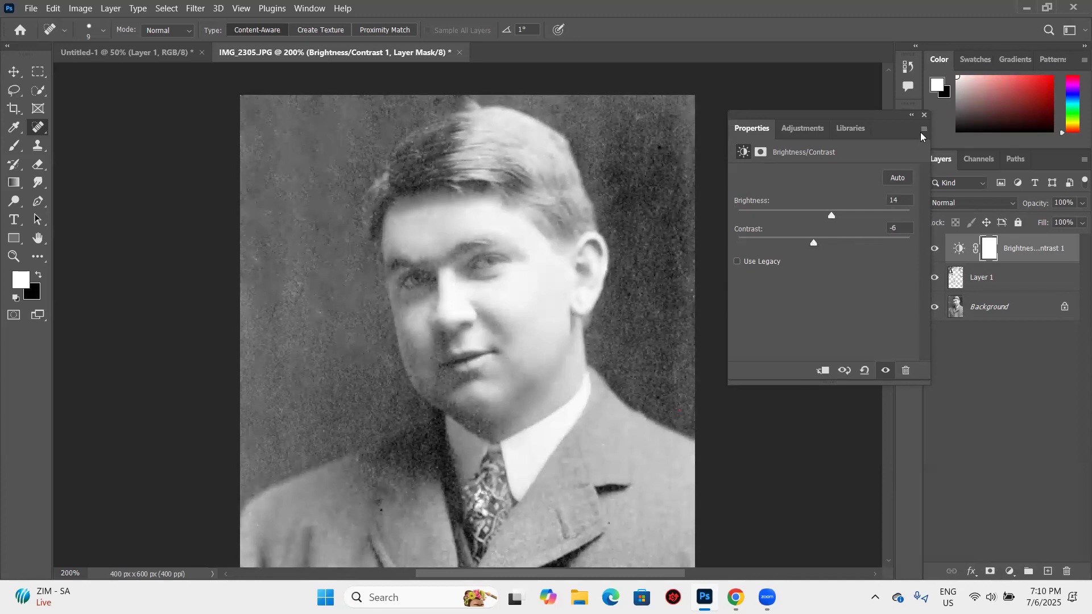
pyautogui.click(924, 118)
# - Compare the whole portrait before and after restoration by hiding and showing Layer 1 and the Brightness/Contrast adjustment layer
pyautogui.scroll(-1, 602, 245)
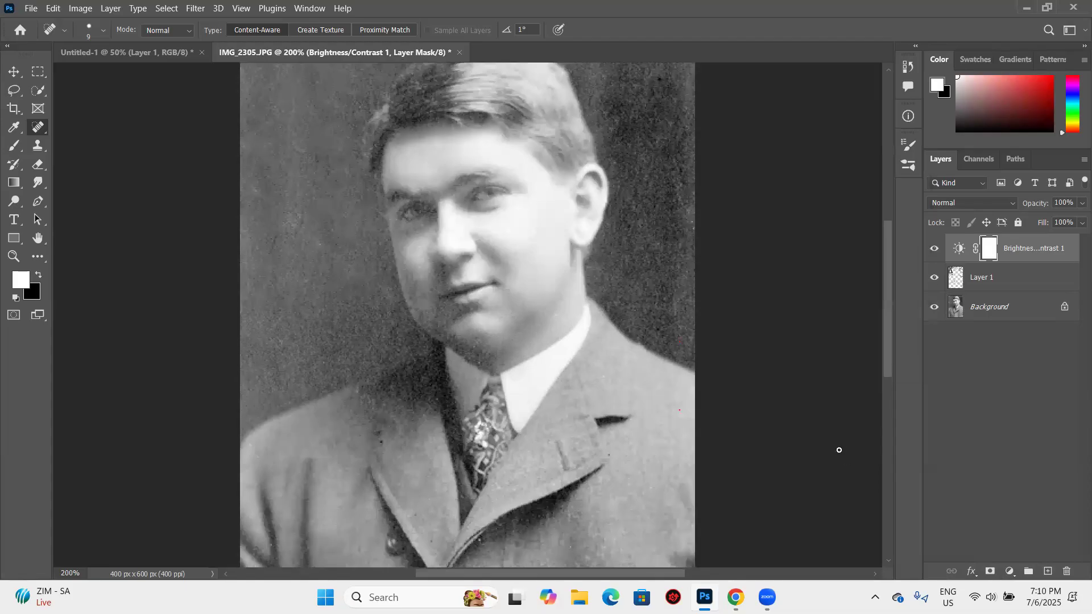
pyautogui.hotkey('ctrl', '-')
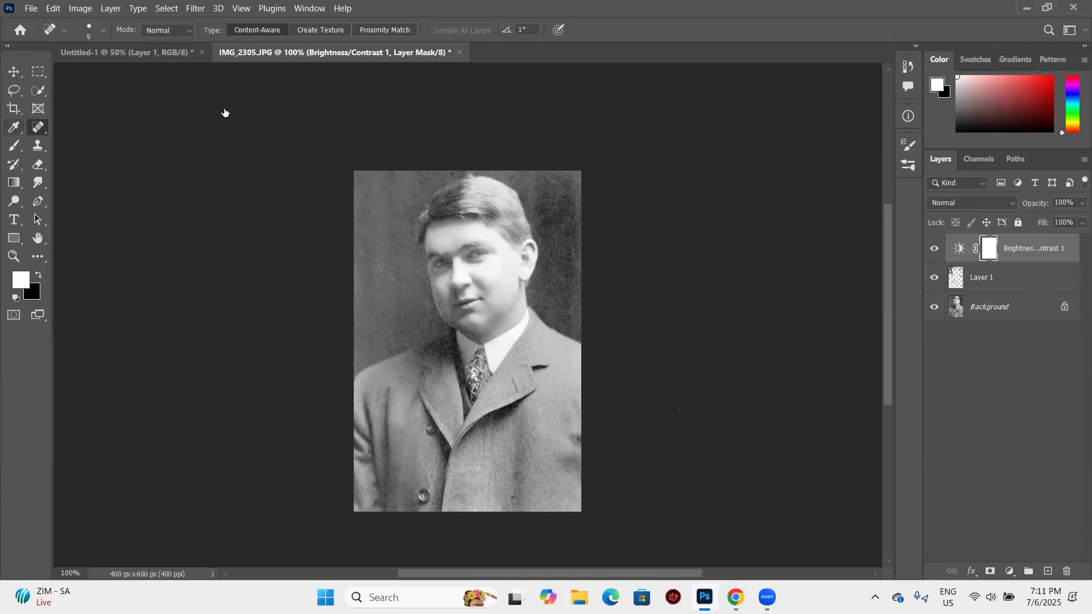
pyautogui.click(934, 277)
pyautogui.click(934, 248)
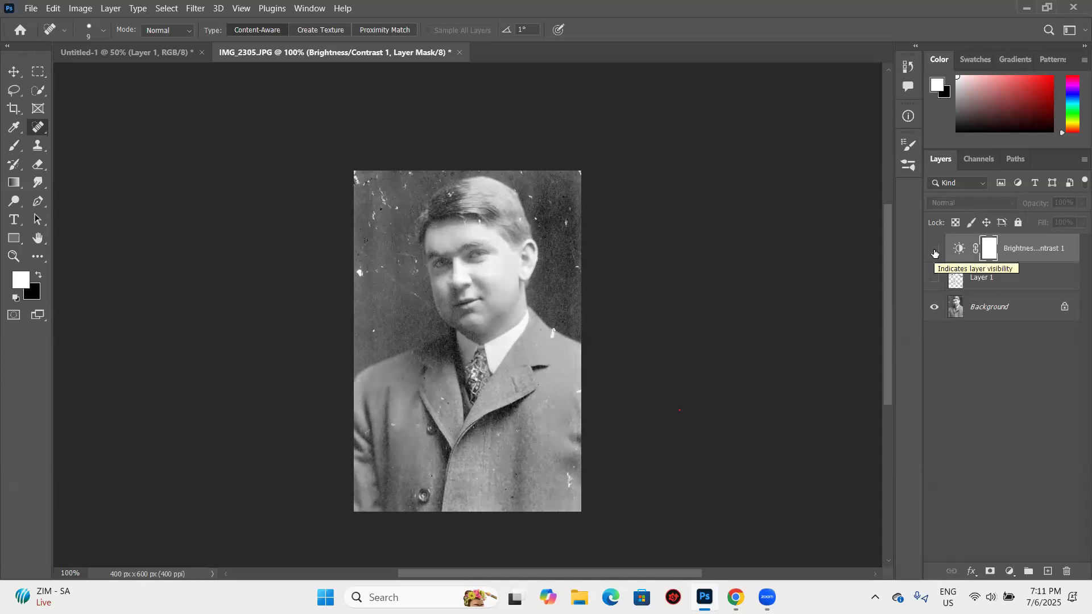
pyautogui.click(933, 278)
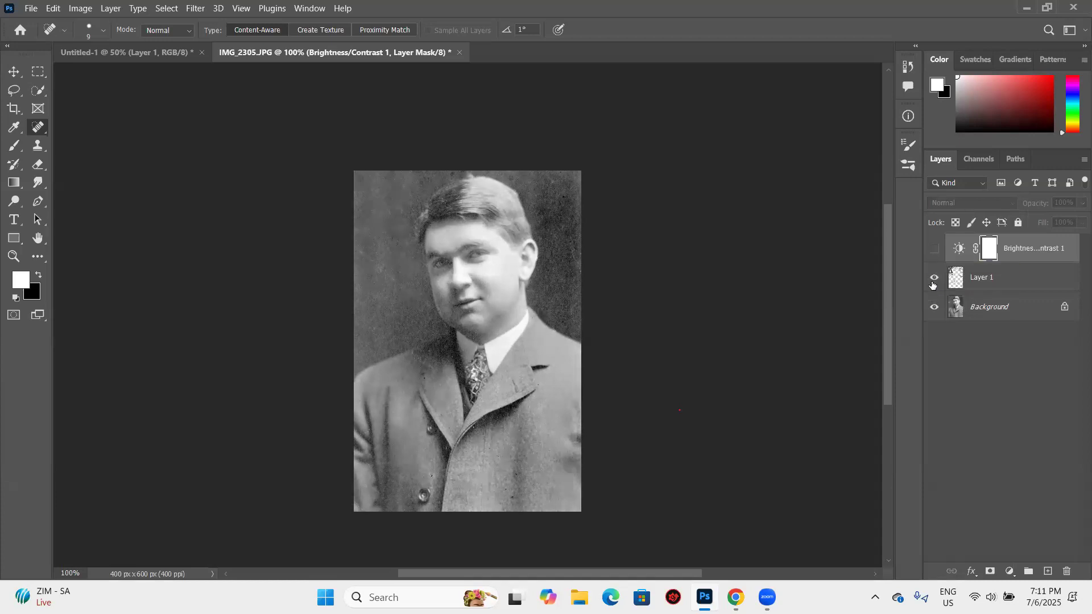
pyautogui.click(934, 250)
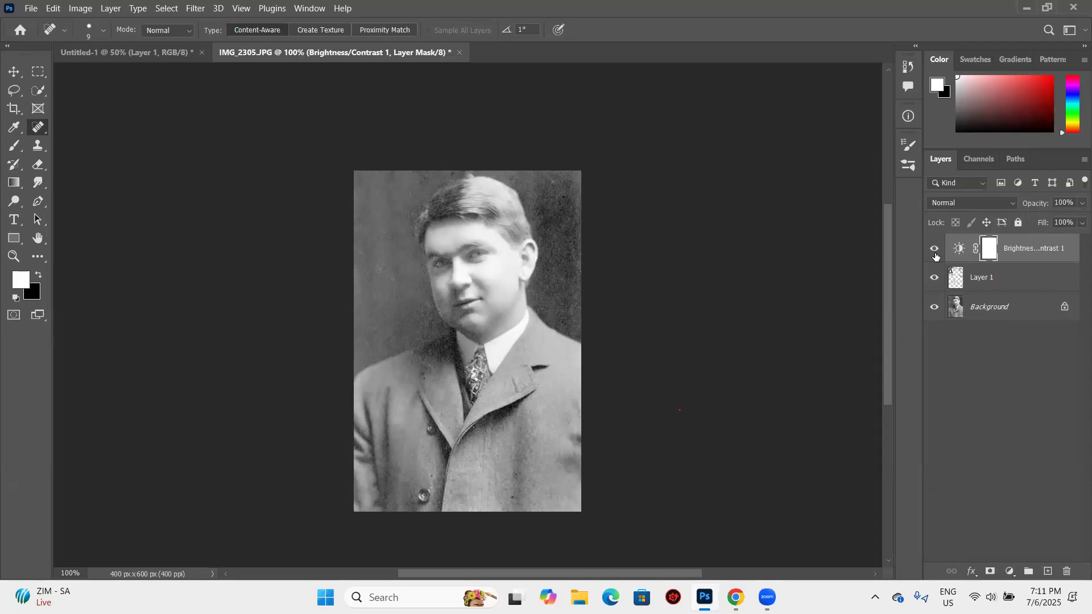
pyautogui.click(933, 278)
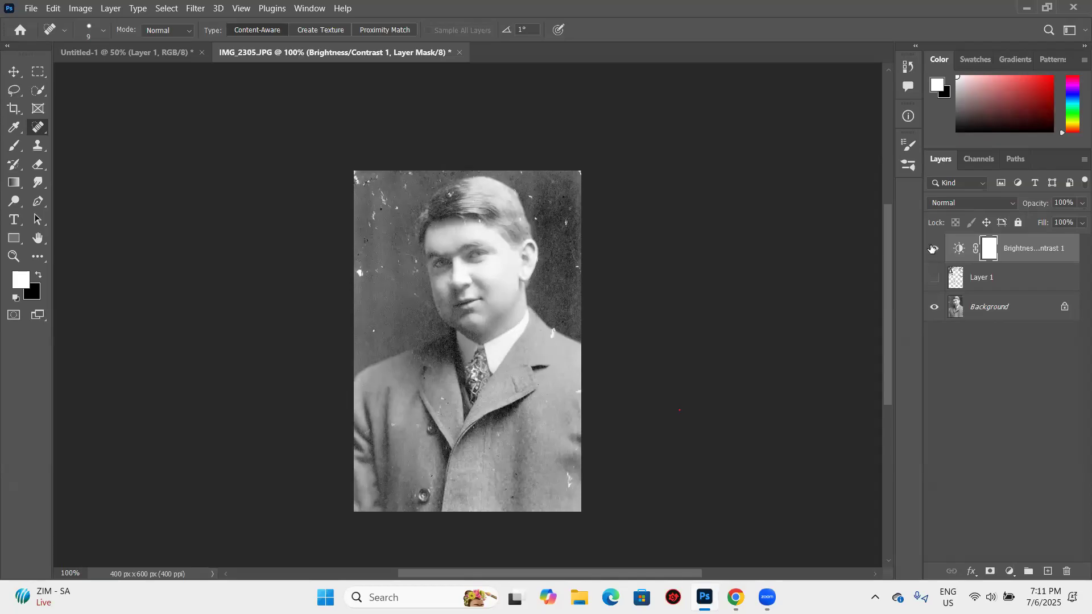
pyautogui.click(933, 249)
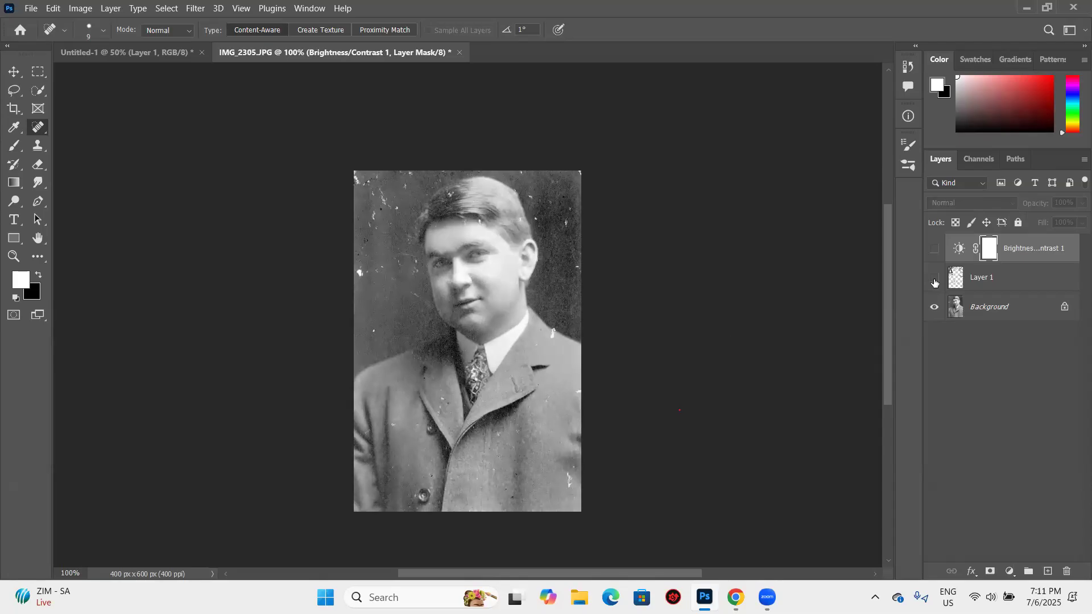
pyautogui.moveTo(939, 246); pyautogui.dragTo(934, 277)
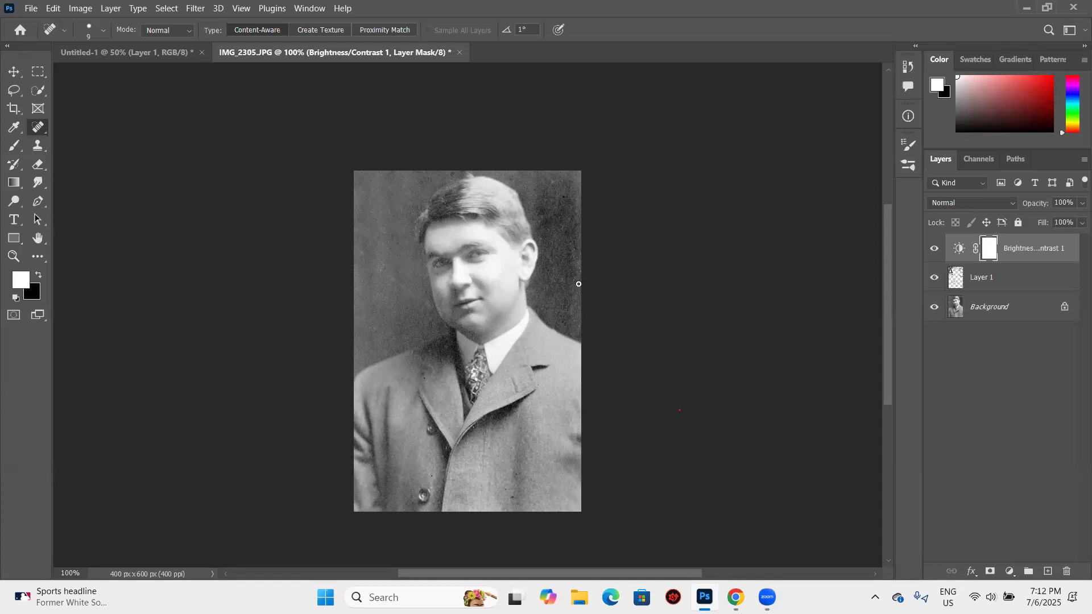
pyautogui.click(15, 146)
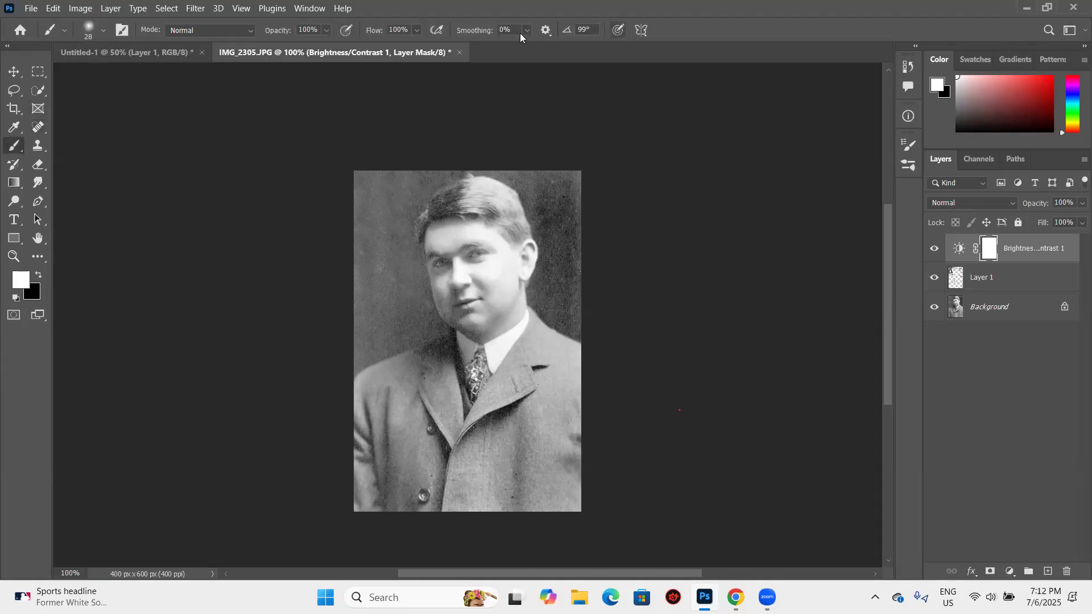
pyautogui.click(39, 146)
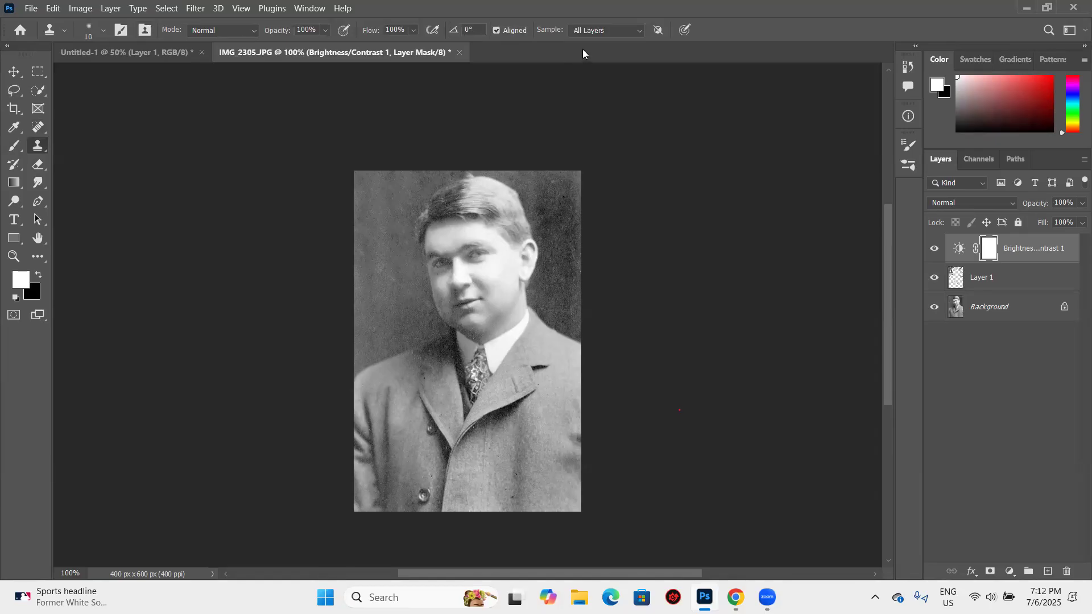
pyautogui.click(310, 8)
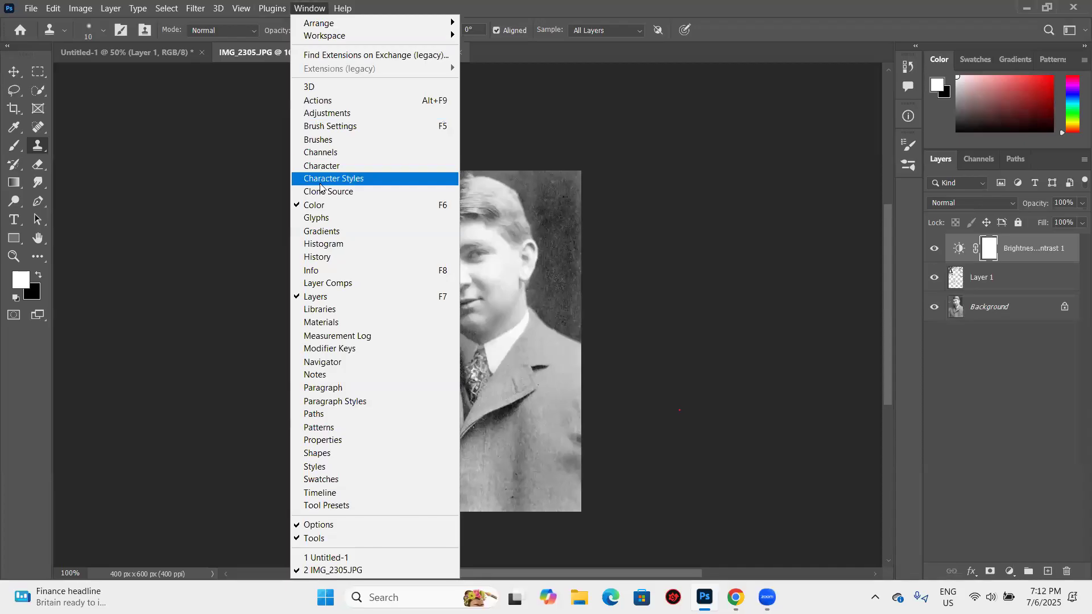
pyautogui.click(825, 161)
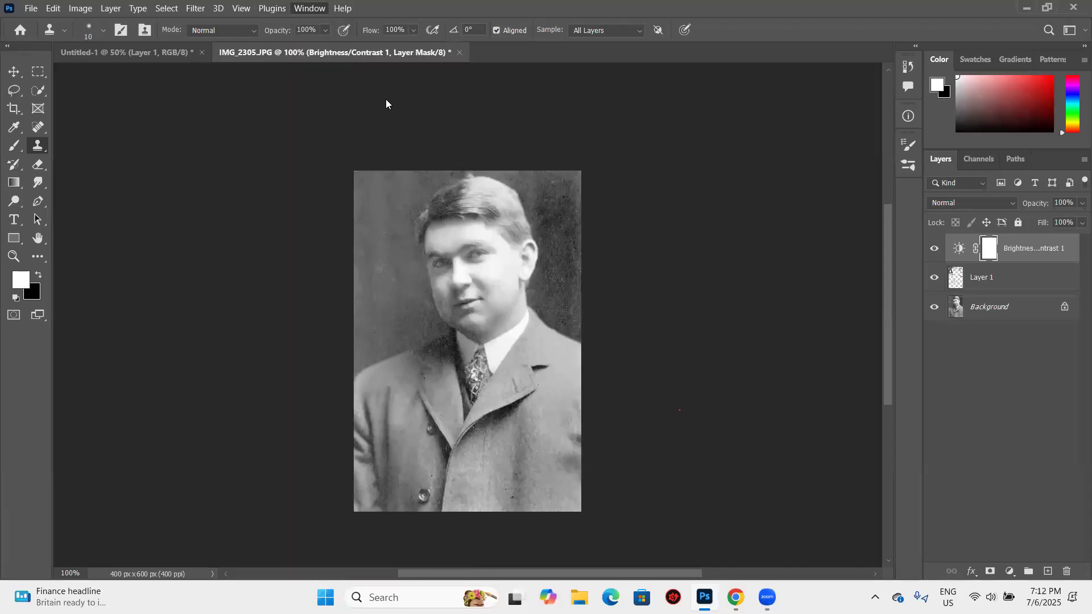
pyautogui.click(306, 12)
pyautogui.click(335, 125)
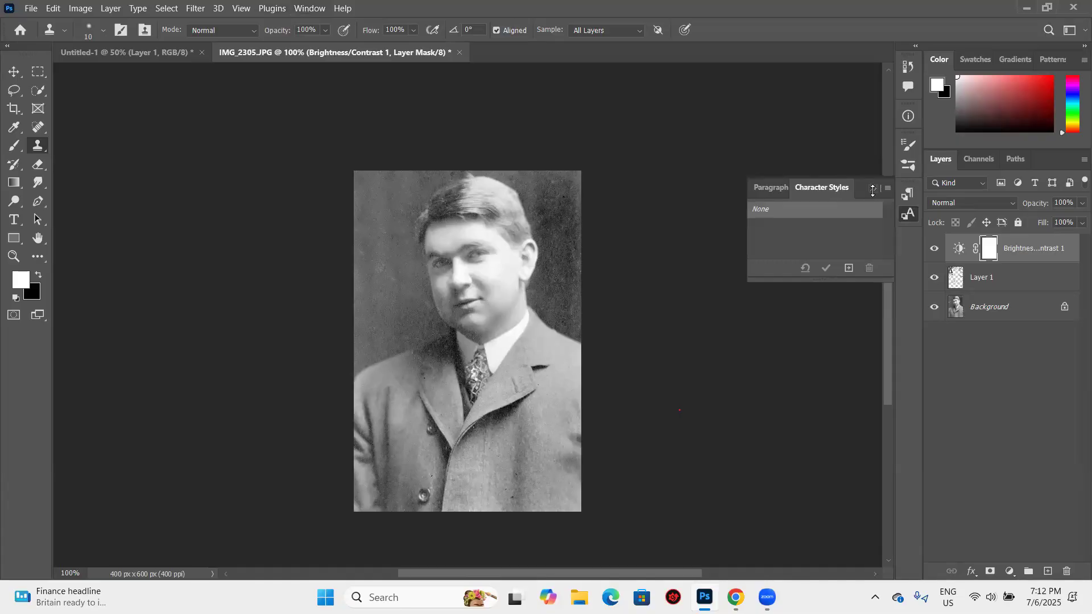
pyautogui.click(873, 190)
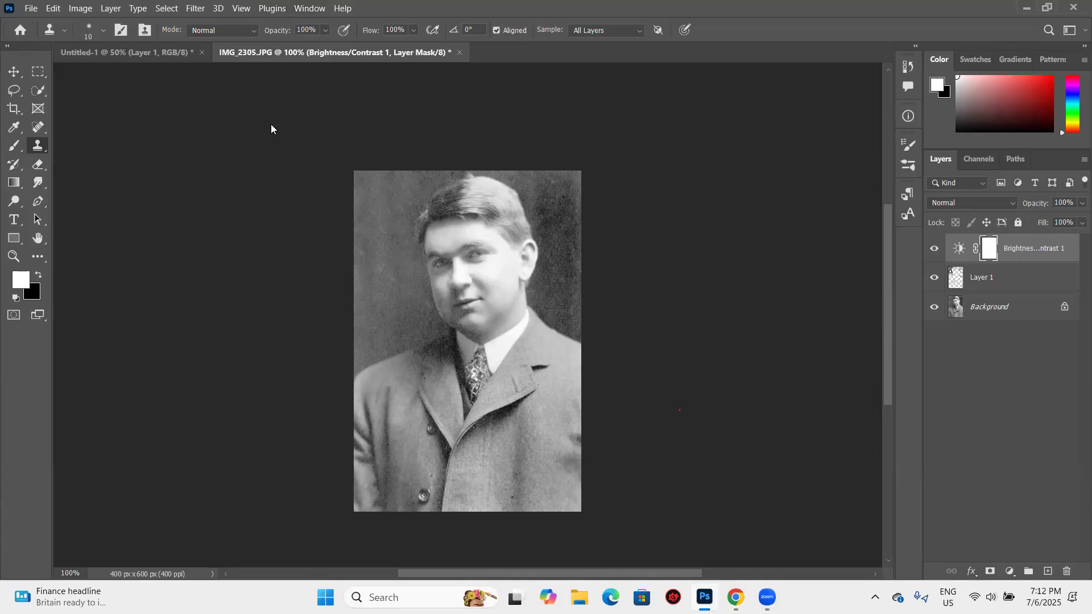
pyautogui.click(40, 165)
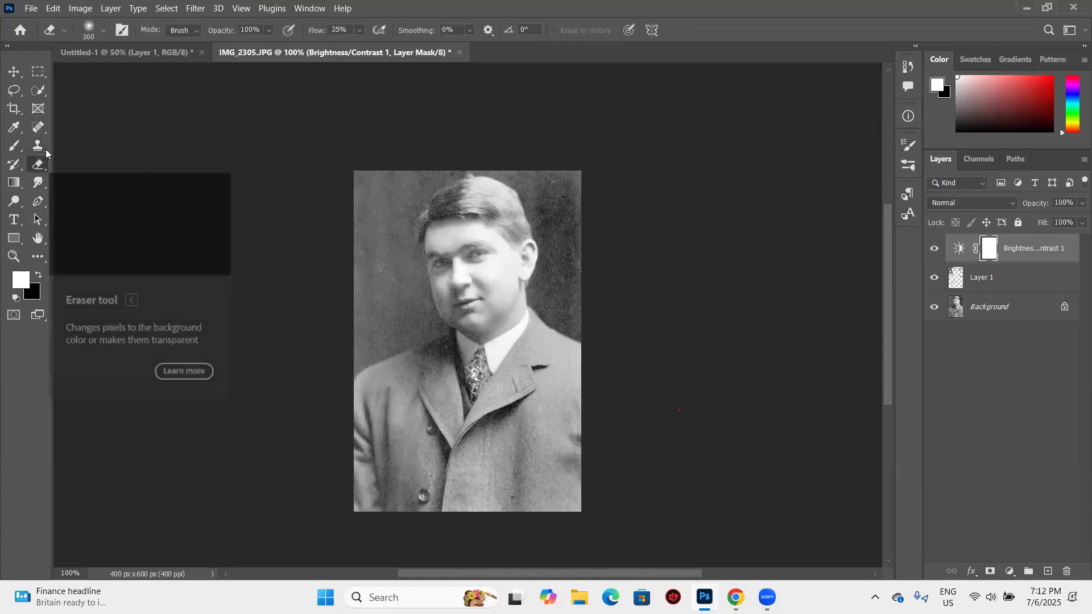
pyautogui.click(40, 129)
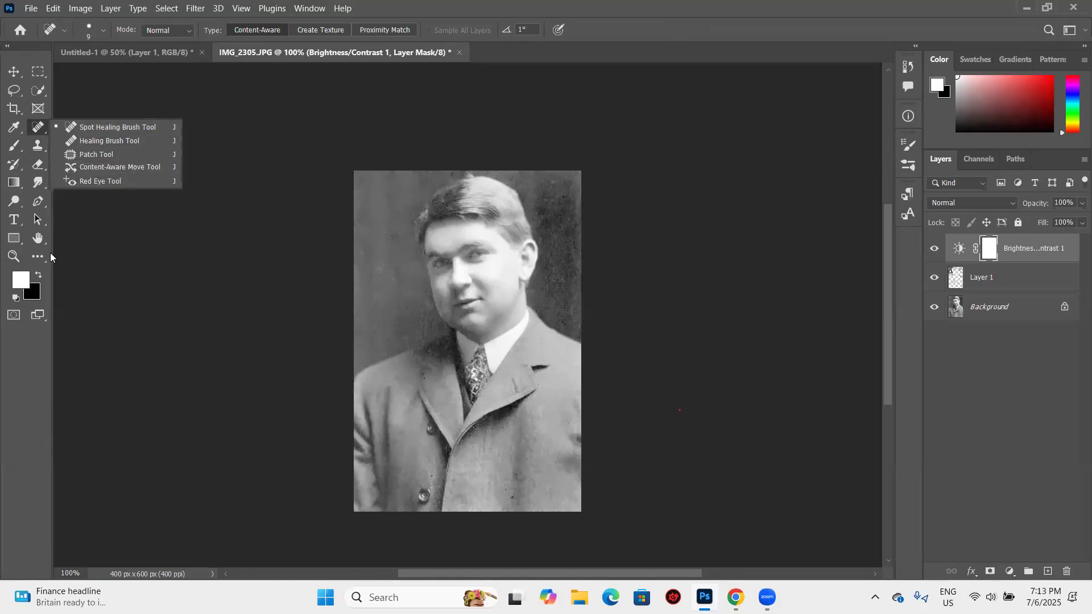
# - Switch to the Eraser tool and reduce its brush size
pyautogui.click(39, 168)
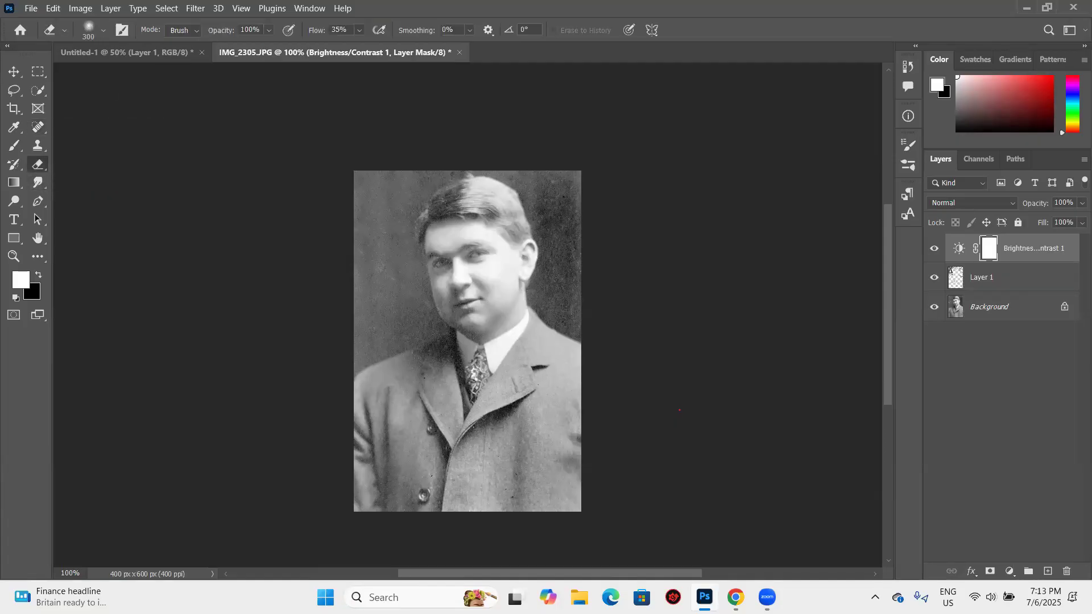
pyautogui.press('[')
pyautogui.press('[')
pyautogui.press('[')
pyautogui.press('[')
pyautogui.press('[')
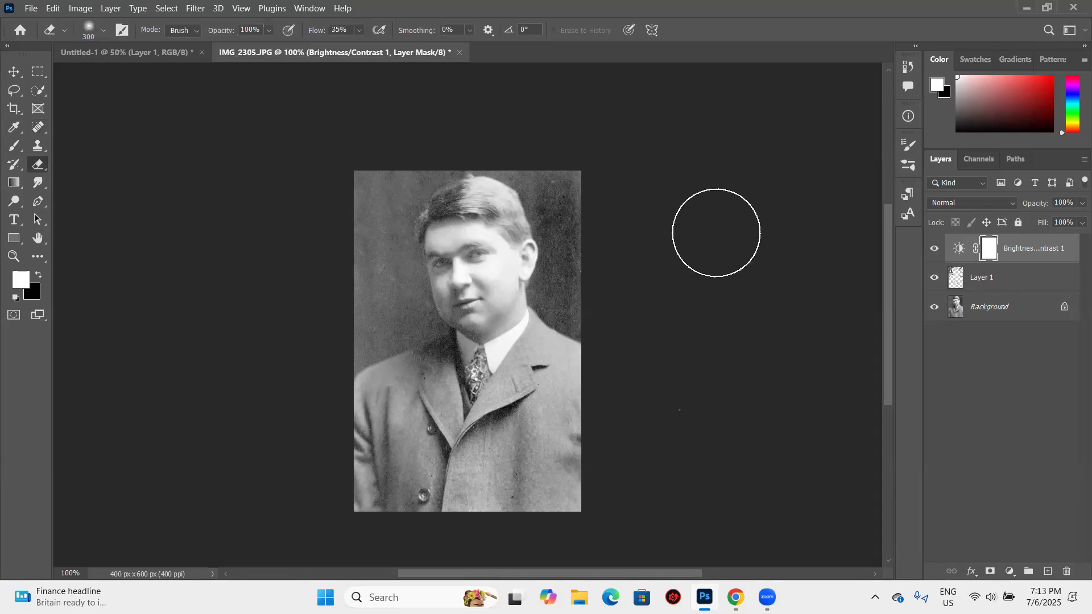
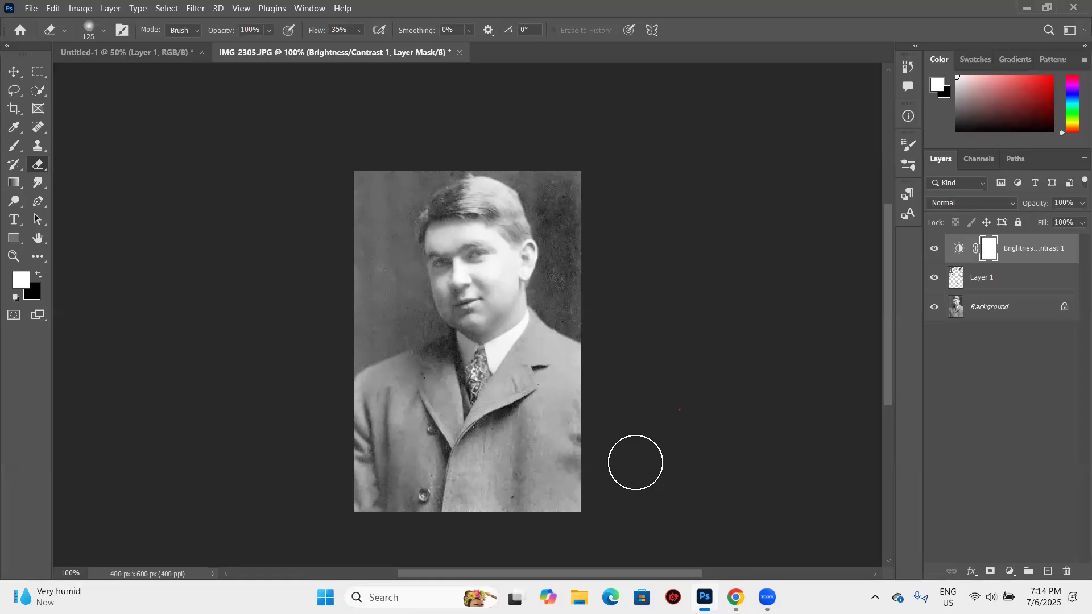
# - Switch to Chrome and search the web for "old picture" in a new tab
pyautogui.moveTo(733, 597)
pyautogui.click(695, 501)
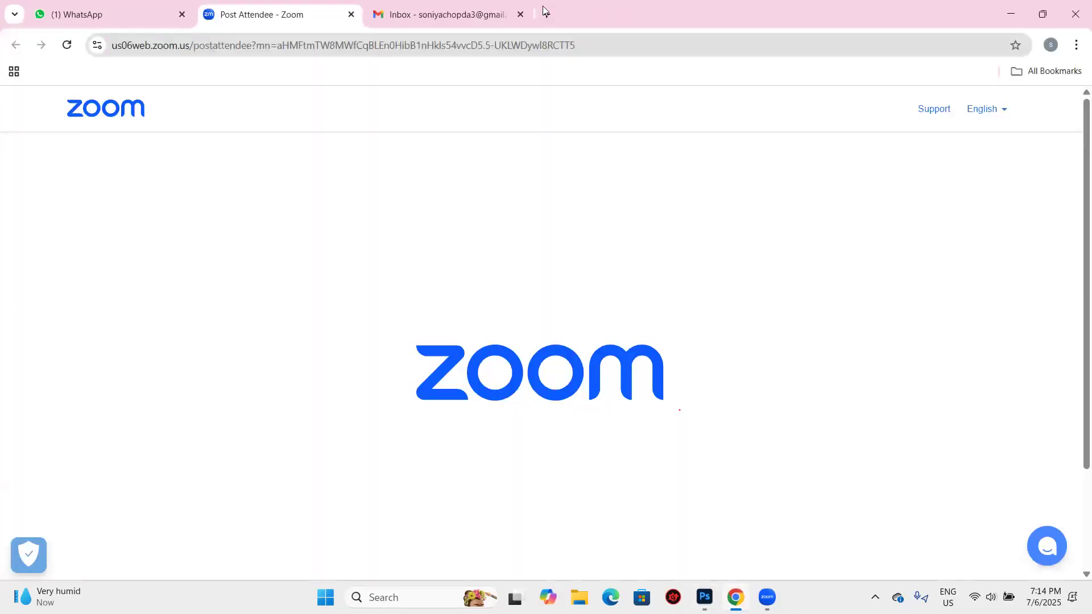
pyautogui.click(545, 12)
pyautogui.click(502, 333)
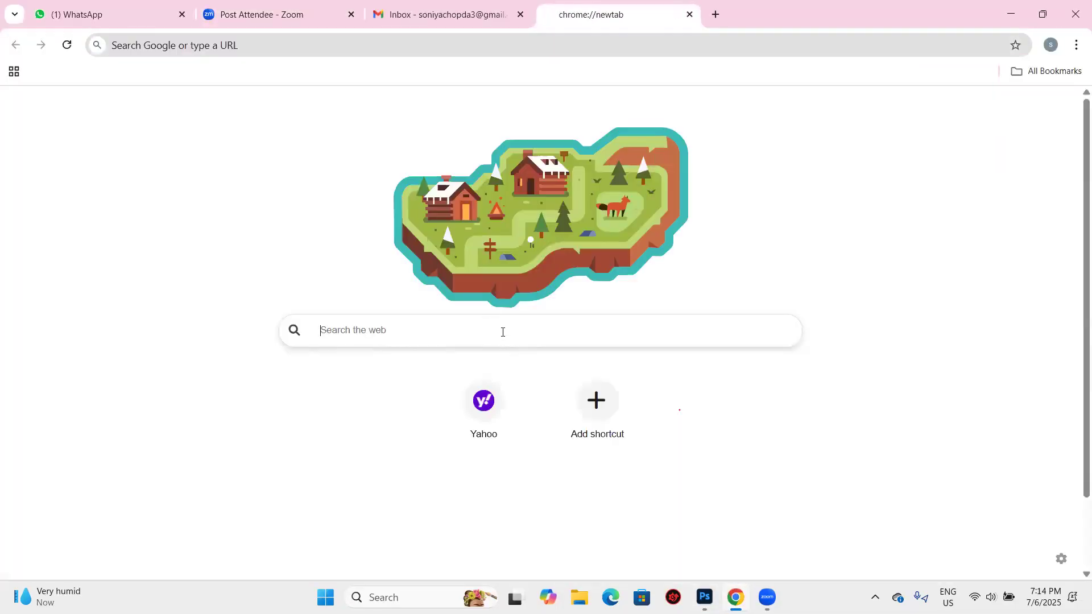
pyautogui.write('old ')
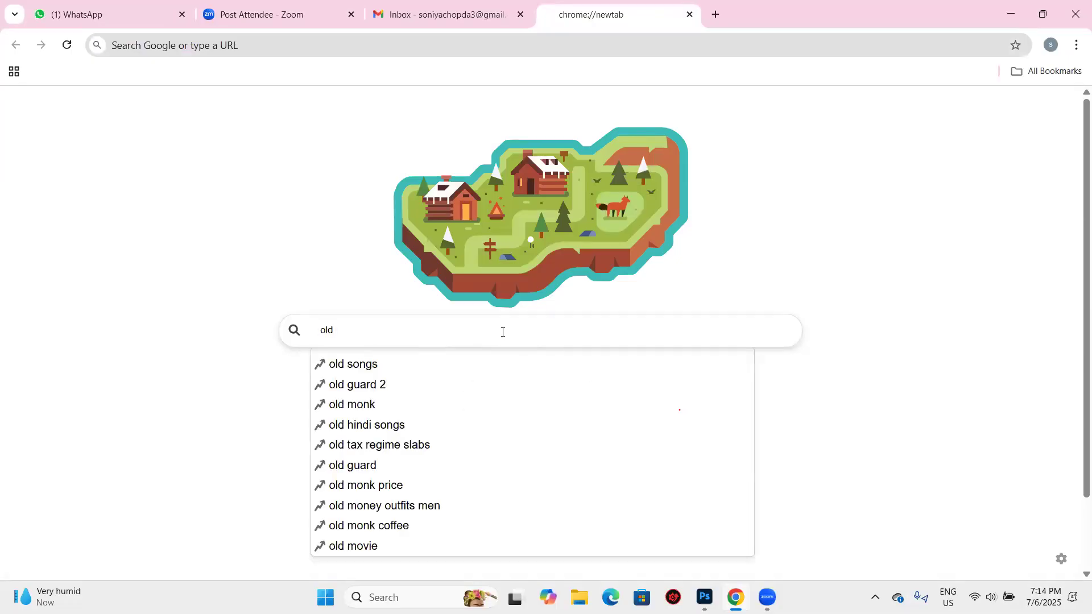
pyautogui.write('picy')
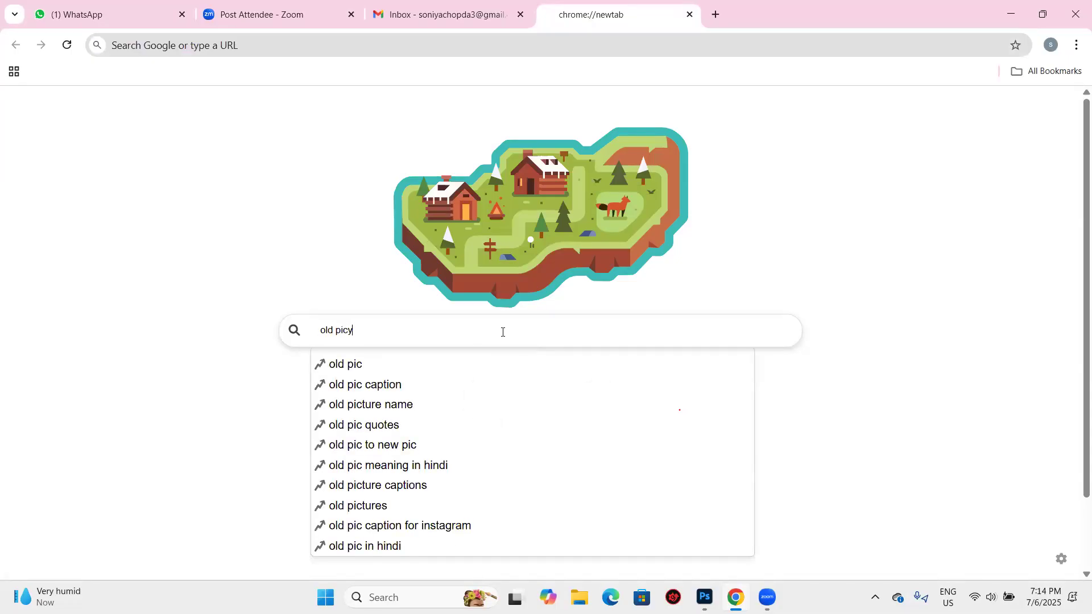
pyautogui.press('BackSpace')
pyautogui.write('ture')
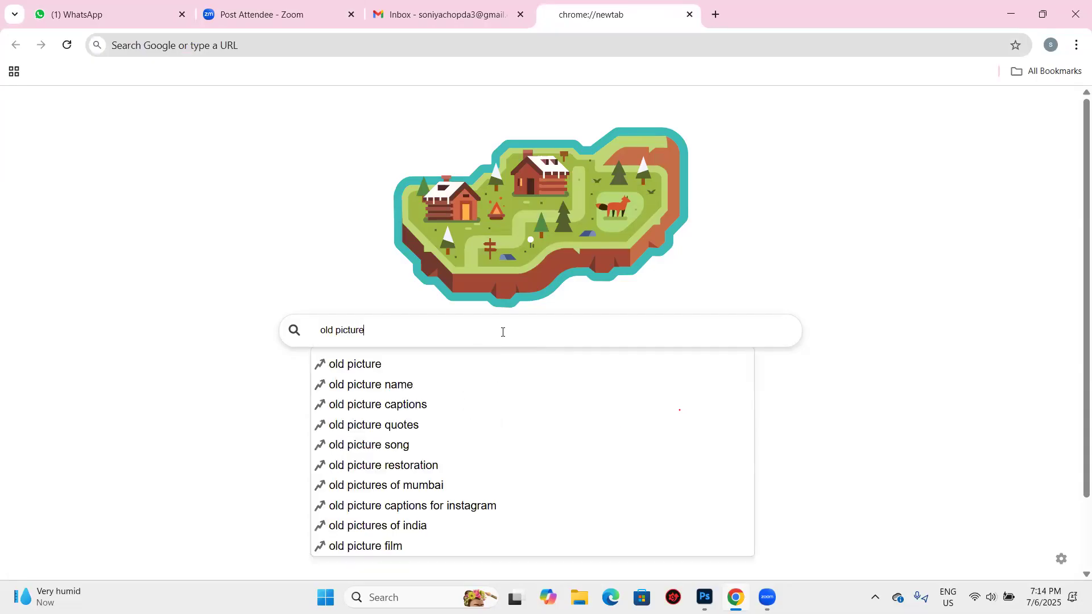
pyautogui.press('Return')
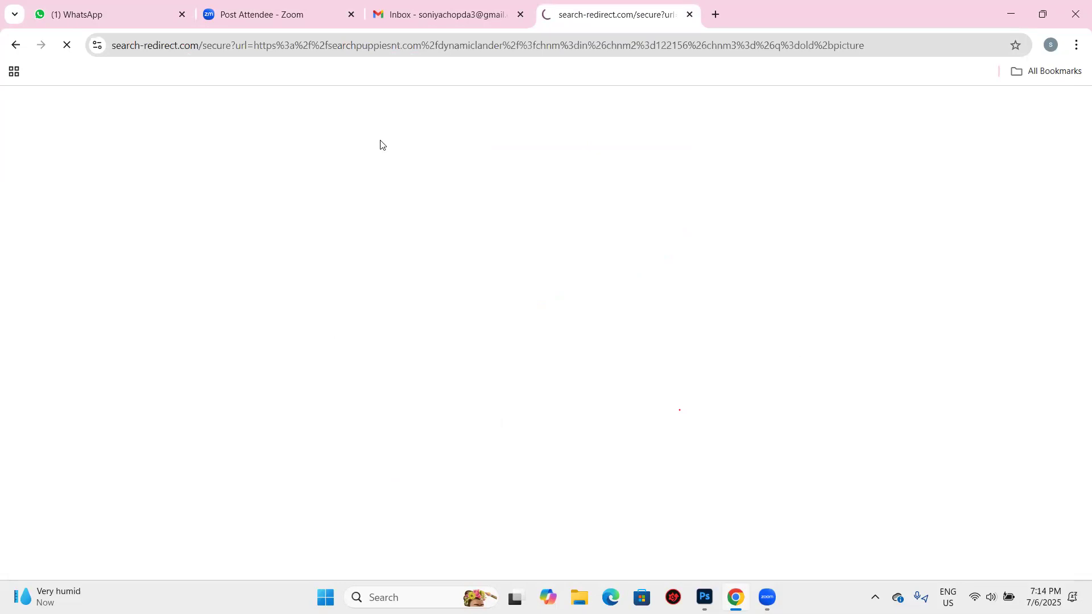
# - Browse the web and image results for old pictures, previewing the before-and-after restoration of a woman's damaged portrait
pyautogui.tripleClick(236, 114)
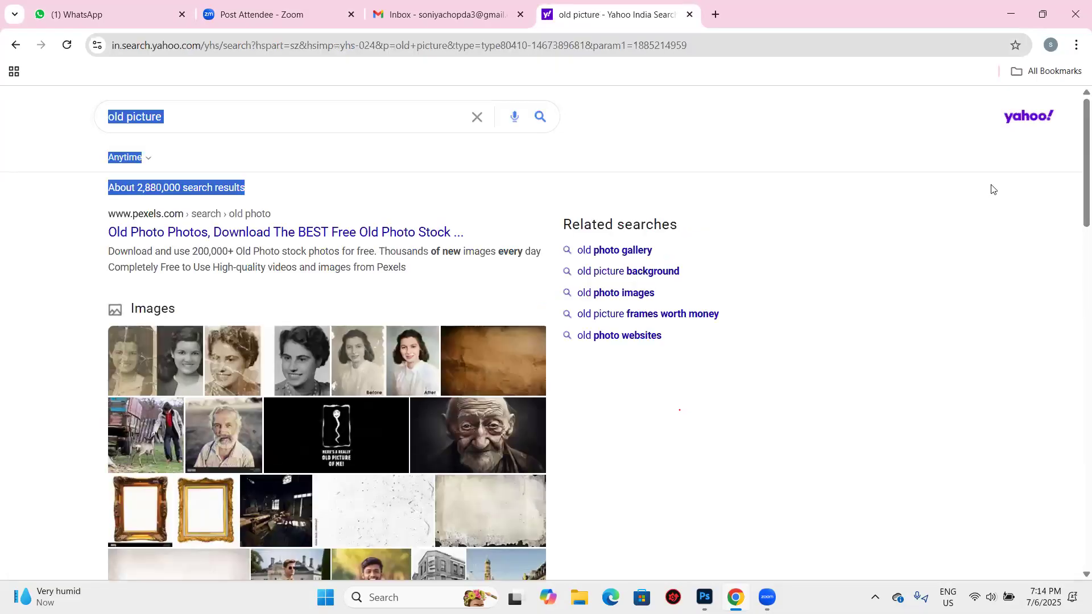
pyautogui.click(227, 111)
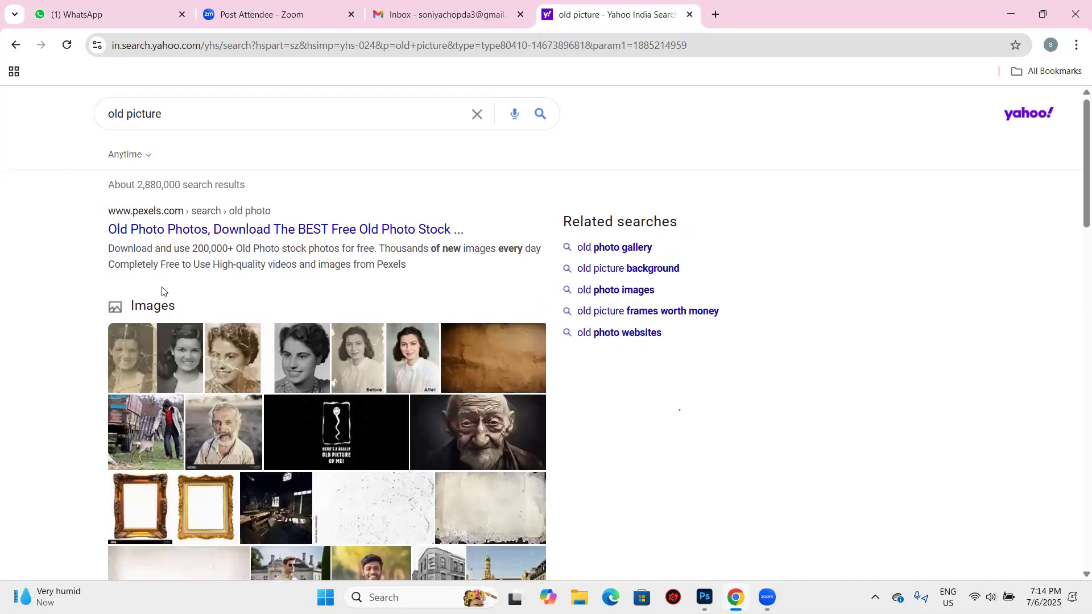
pyautogui.scroll(-3, 206, 283)
pyautogui.scroll(-3, 206, 283)
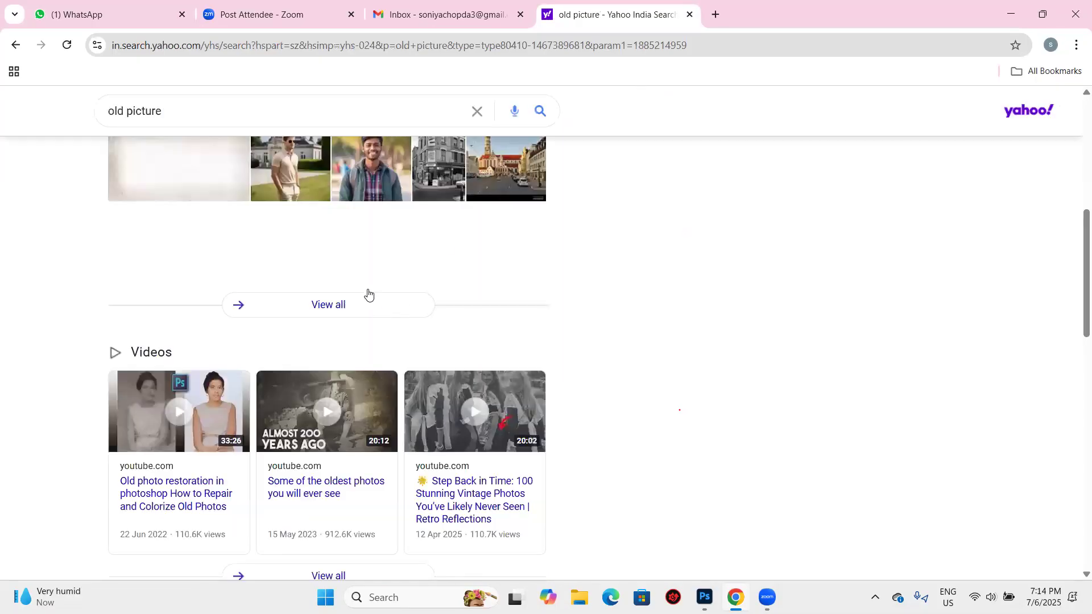
pyautogui.scroll(2, 365, 293)
pyautogui.scroll(2, 347, 353)
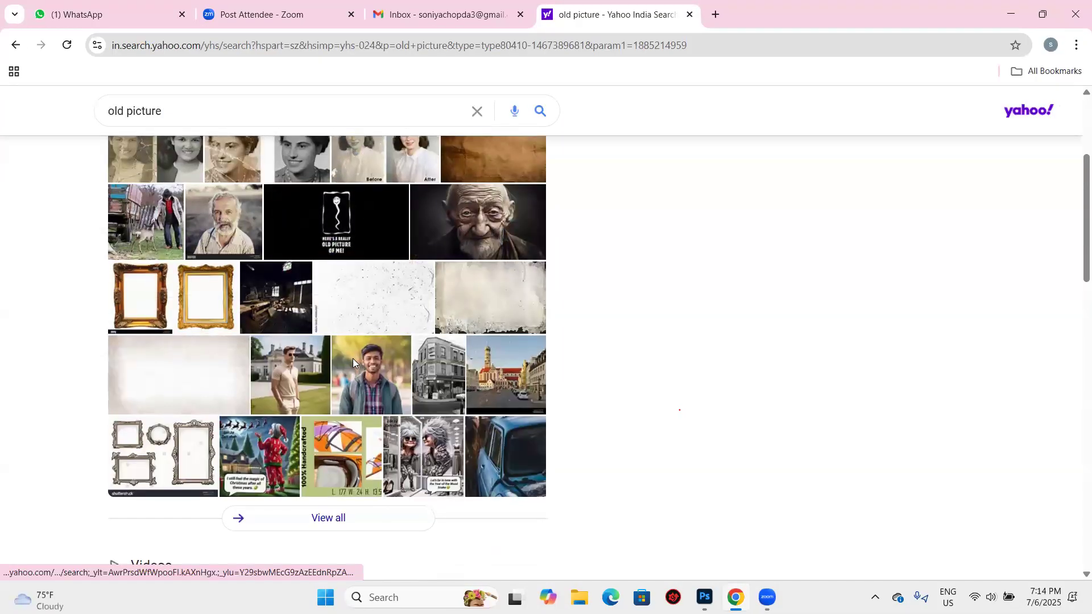
pyautogui.click(352, 358)
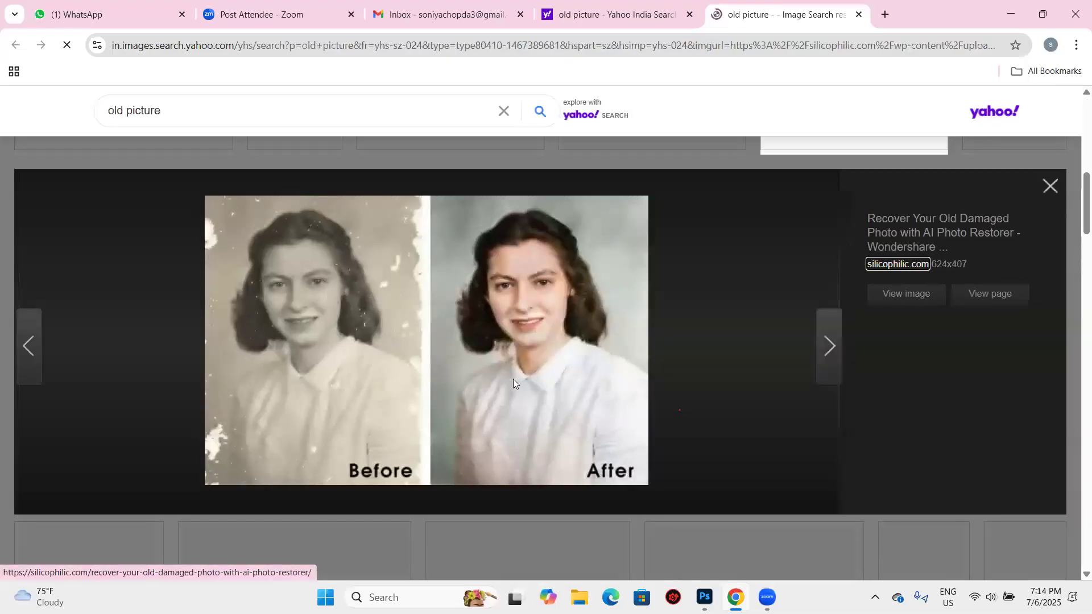
pyautogui.click(1051, 186)
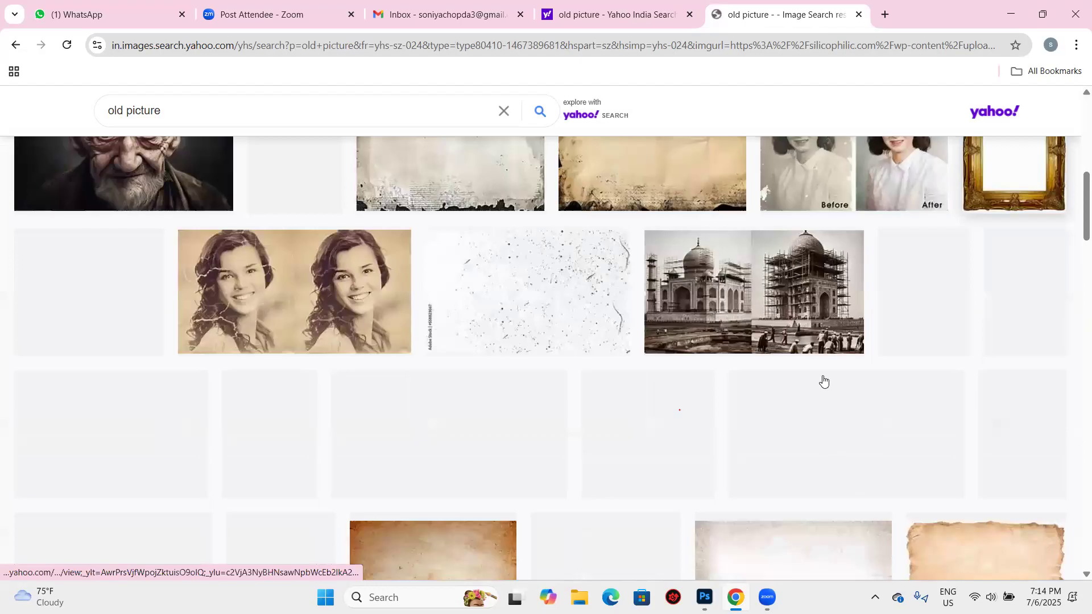
pyautogui.scroll(2, 822, 380)
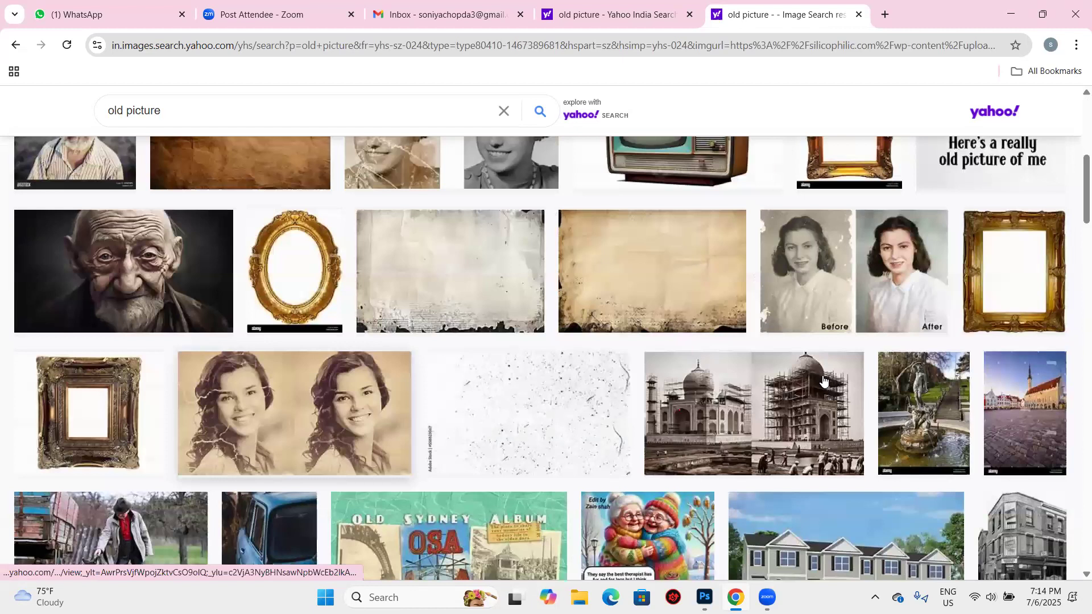
pyautogui.scroll(-2, 823, 379)
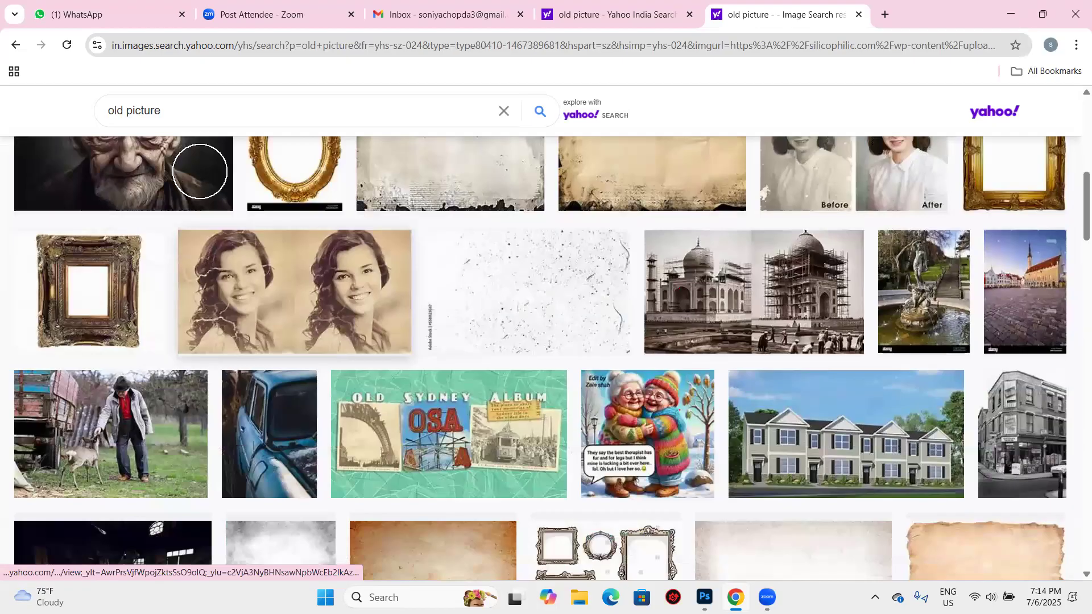
pyautogui.scroll(-2, 200, 171)
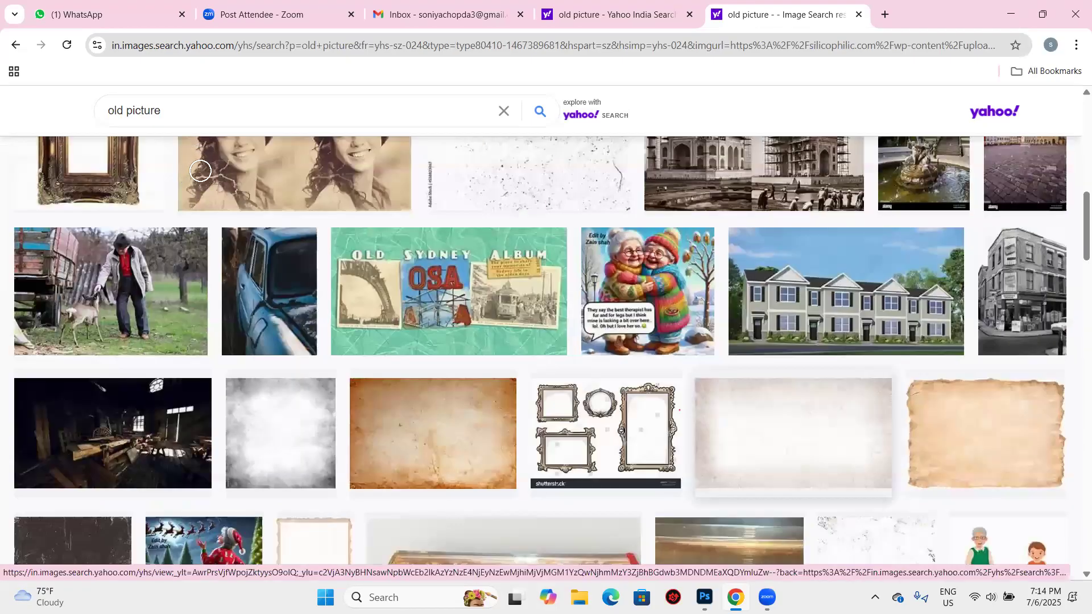
# - Switch back to Photoshop and set the Eraser to brush size 50 and flow 100%
pyautogui.hotkey('alt', 'Tab')
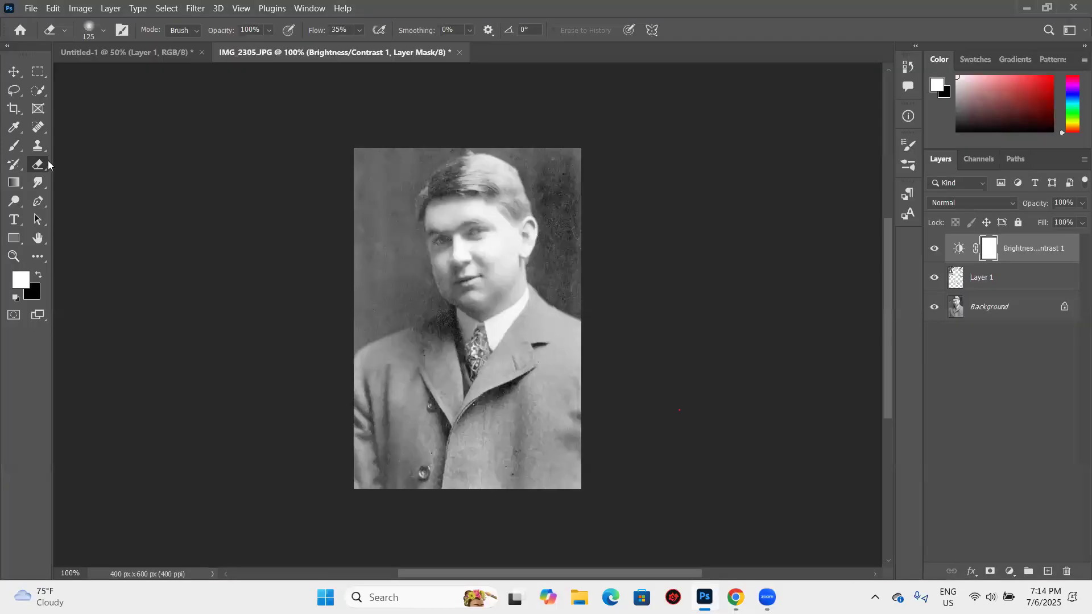
pyautogui.scroll(-1, 49, 157)
pyautogui.press('[')
pyautogui.press('[')
pyautogui.press('[')
pyautogui.press('[')
pyautogui.press('[')
pyautogui.press('[')
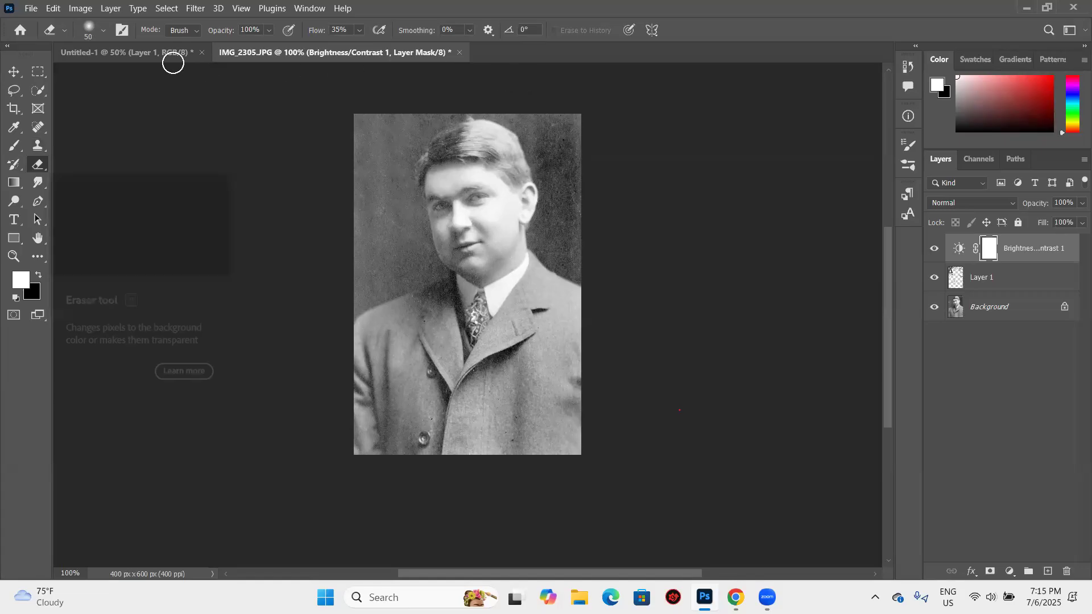
pyautogui.hotkey('shift', '0')
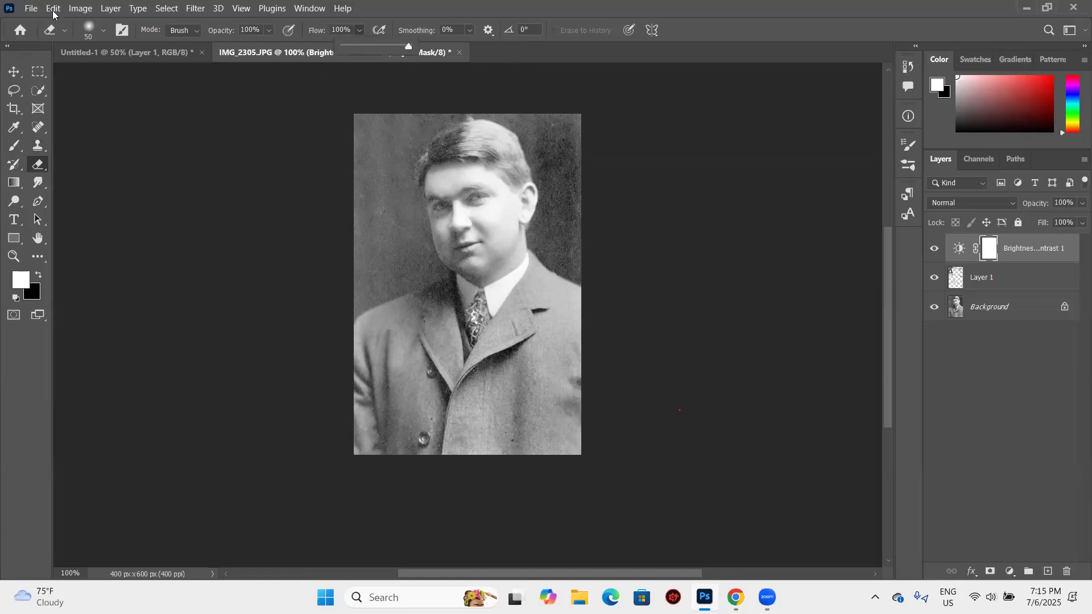
pyautogui.hotkey('alt', 'e')
pyautogui.press('Escape')
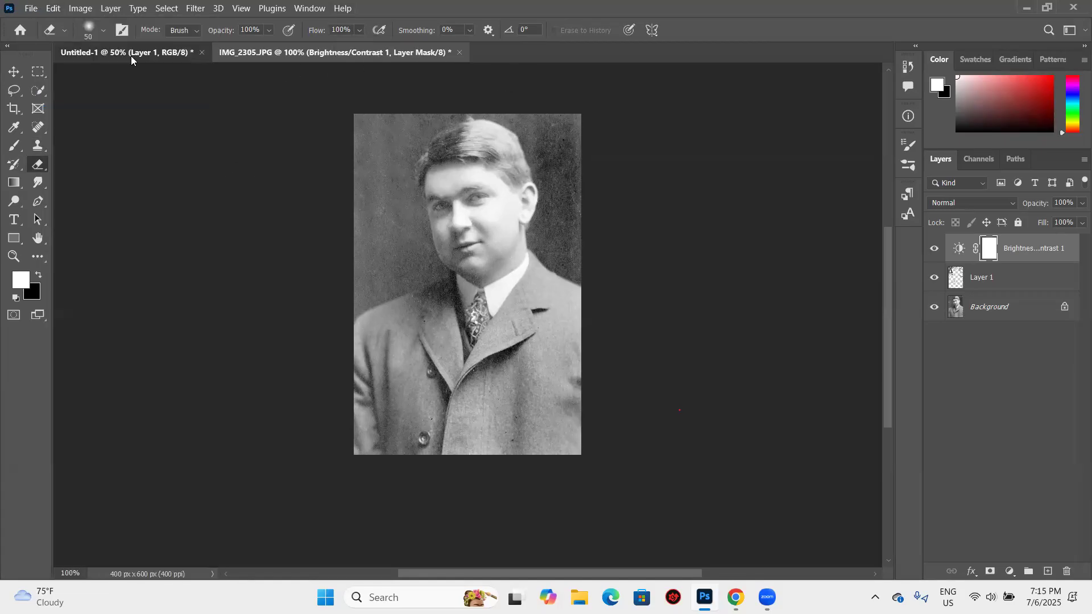
# - Switch to the Untitled-1 document and show the available variants of the Eraser tool
pyautogui.click(130, 55)
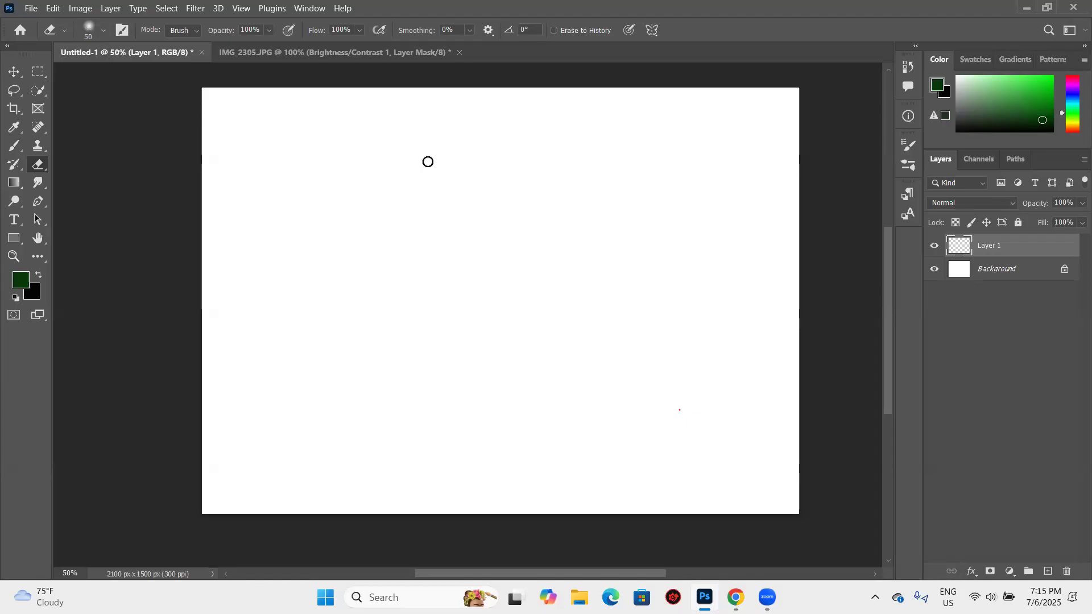
pyautogui.rightClick(45, 167)
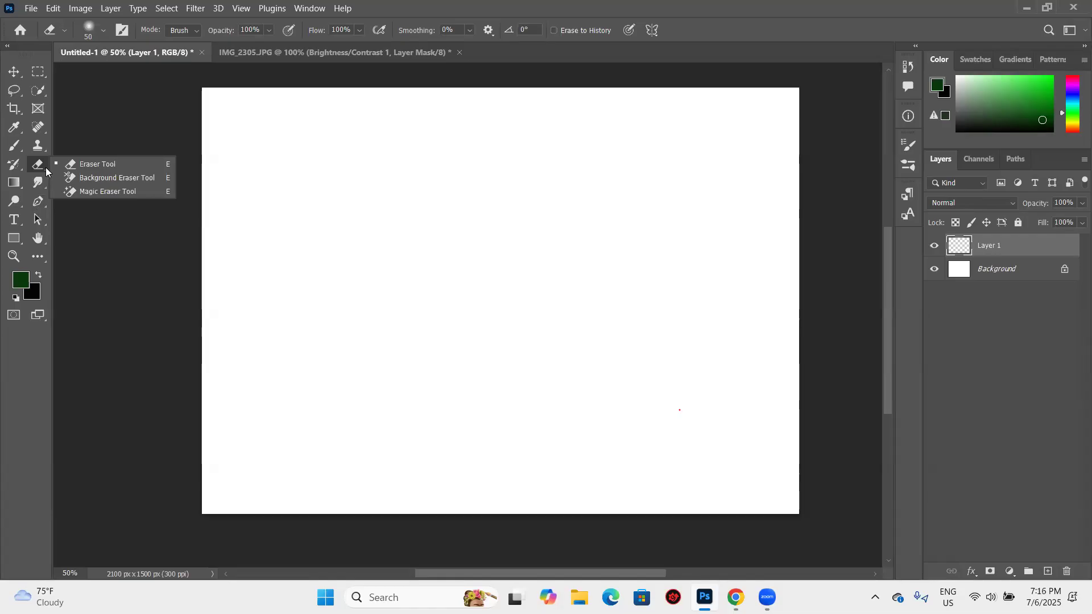
pyautogui.click(32, 8)
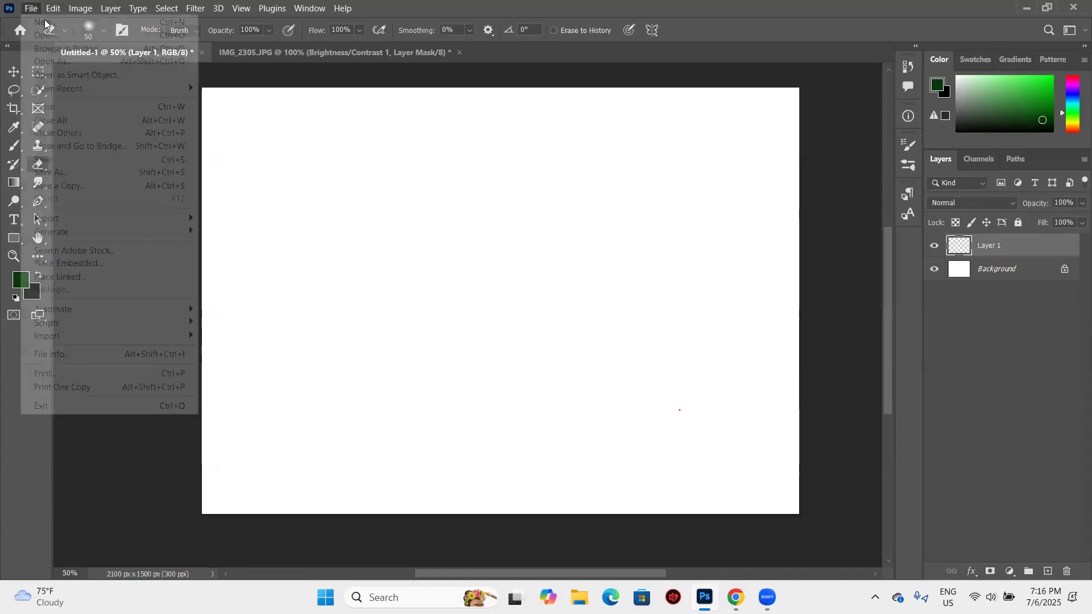
pyautogui.press('Escape')
pyautogui.hotkey('alt', 'e')
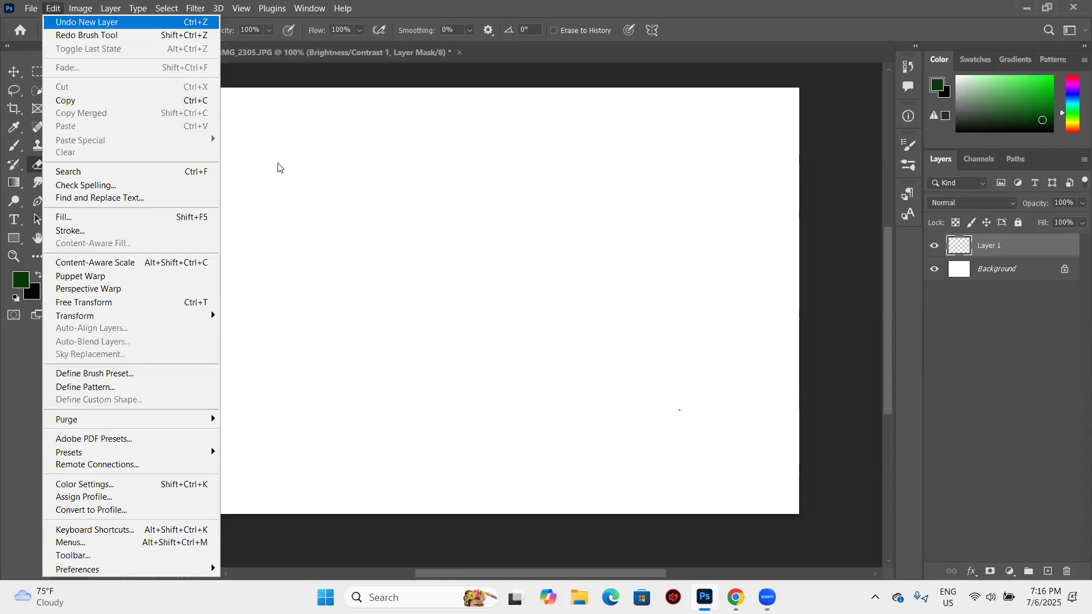
# - Open the lavender lake sunset photo mark-harpur-K2s_YE031CA-unsplash from the Downloads folder
pyautogui.hotkey('alt', 'f')
pyautogui.press('o')
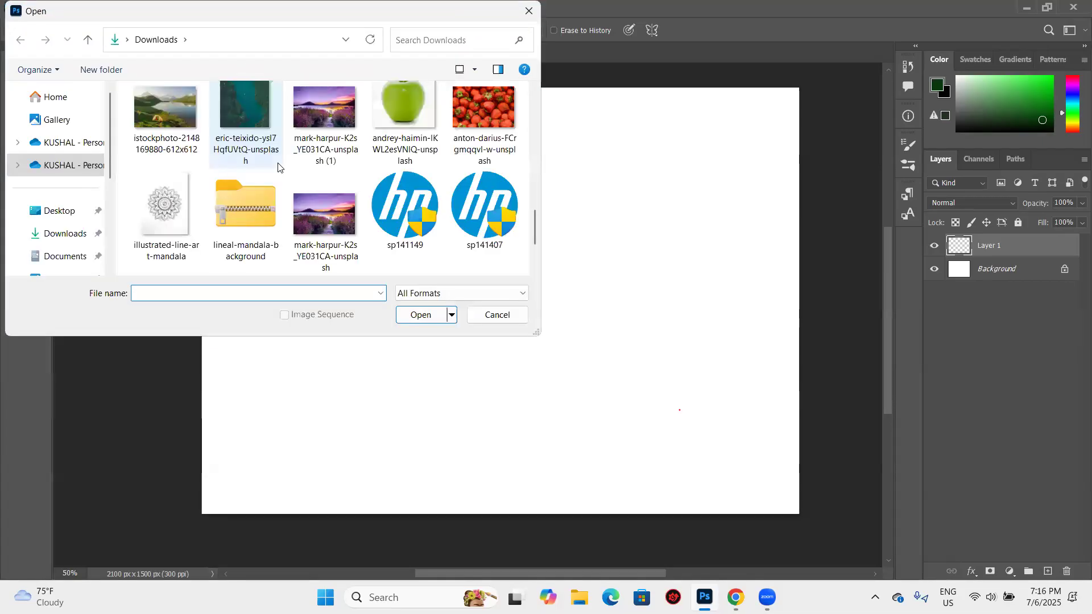
pyautogui.scroll(-2, 335, 210)
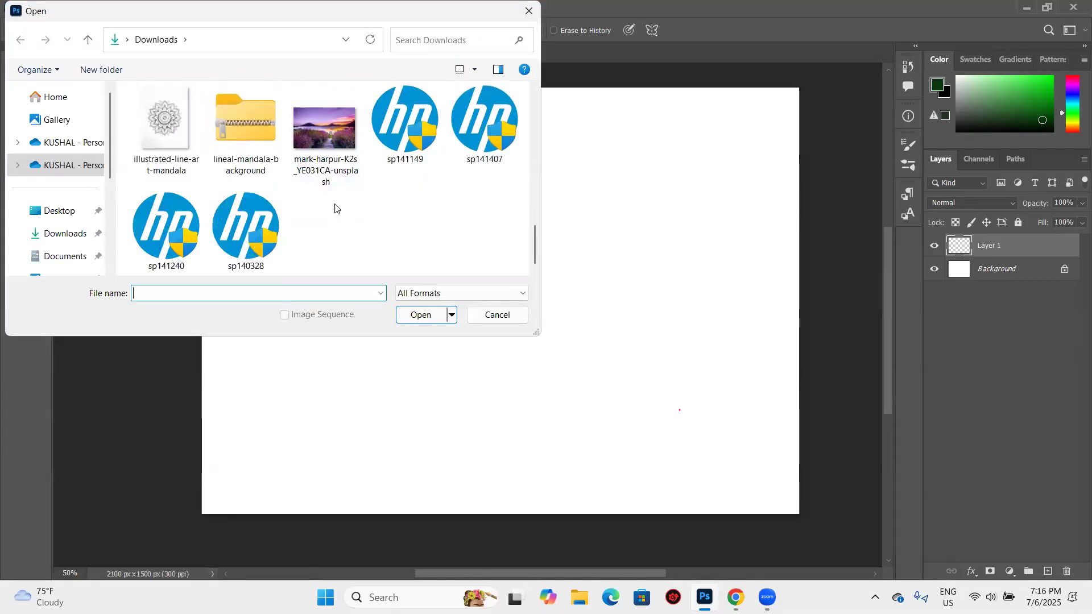
pyautogui.scroll(2, 310, 123)
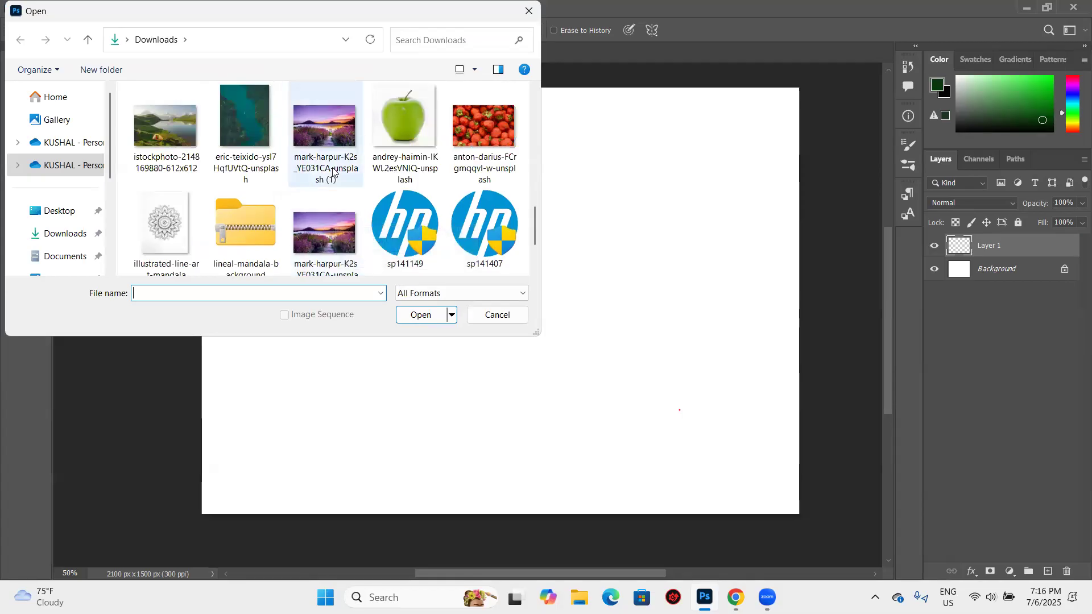
pyautogui.scroll(2, 327, 170)
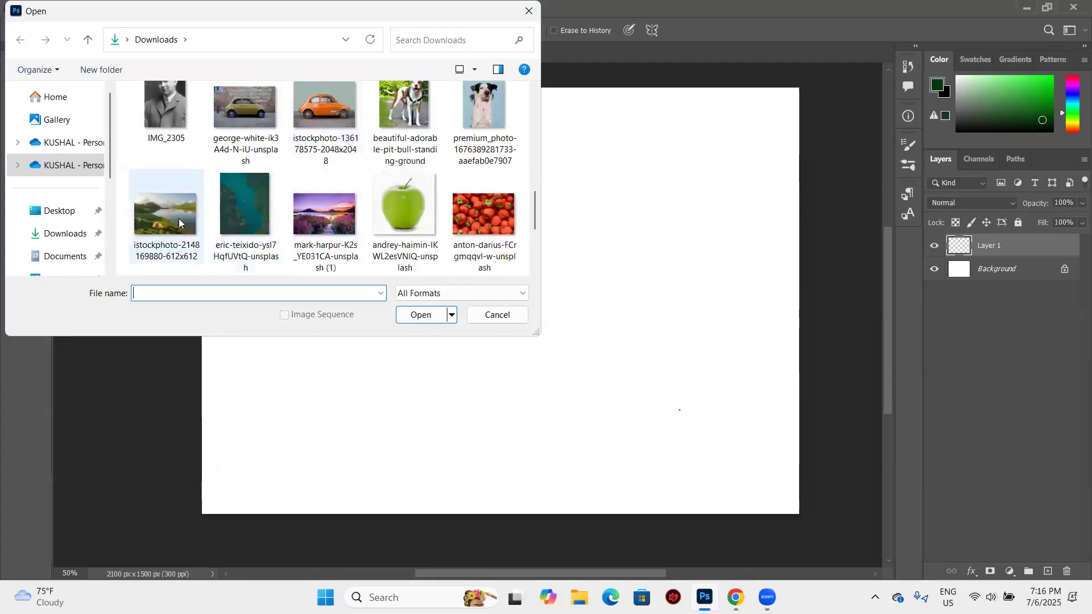
pyautogui.scroll(-2, 233, 204)
pyautogui.click(295, 206)
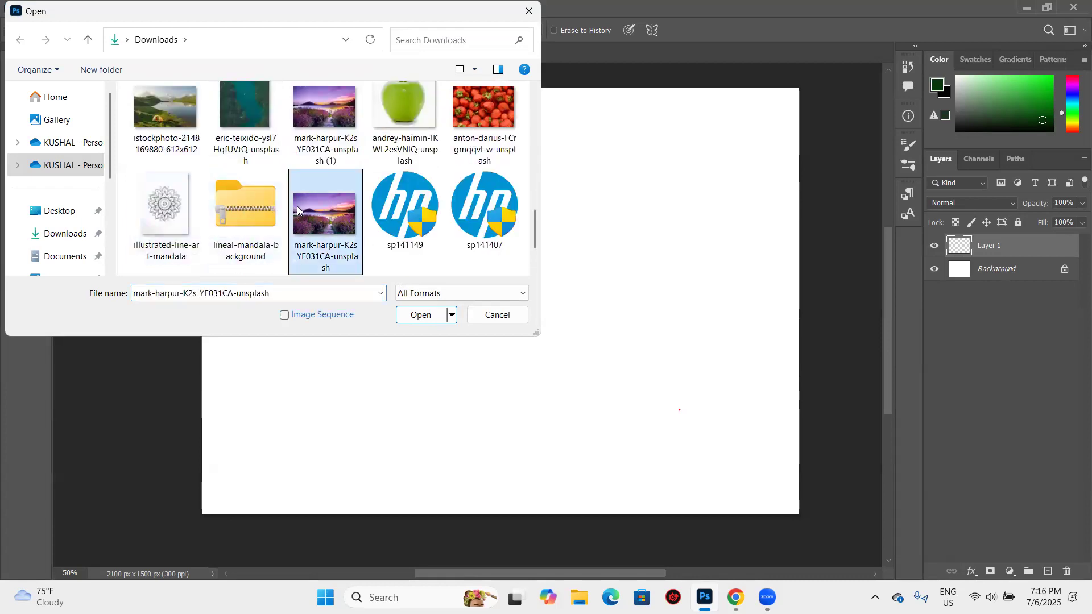
pyautogui.click(411, 318)
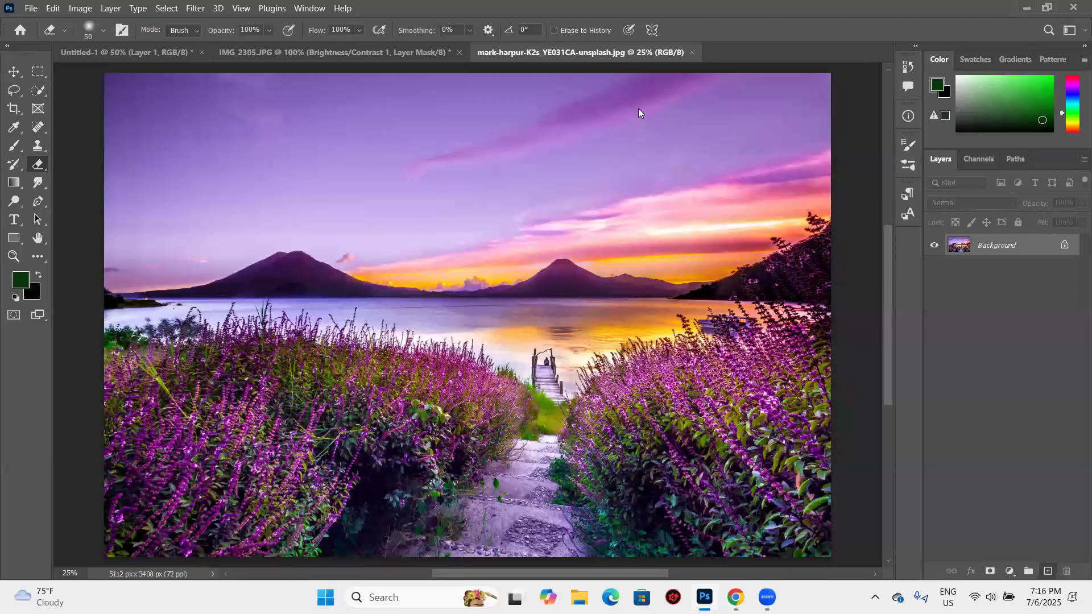
# - Add a new layer above the sunset photo and paint thick freehand strokes across it with an enlarged soft brush in red #eb0b3b
pyautogui.hotkey('ctrl', 'shift', 'alt', 'n')
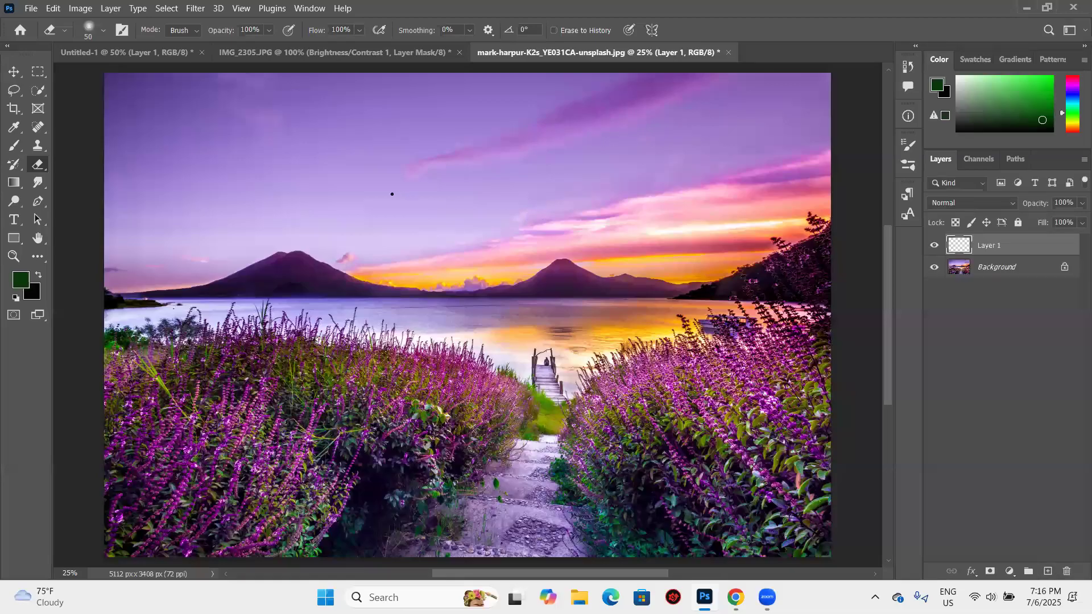
pyautogui.press(']')
pyautogui.press(']')
pyautogui.press(']')
pyautogui.press(']')
pyautogui.press(']')
pyautogui.press(']')
pyautogui.press(']')
pyautogui.press(']')
pyautogui.press(']')
pyautogui.press(']')
pyautogui.press(']')
pyautogui.press(']')
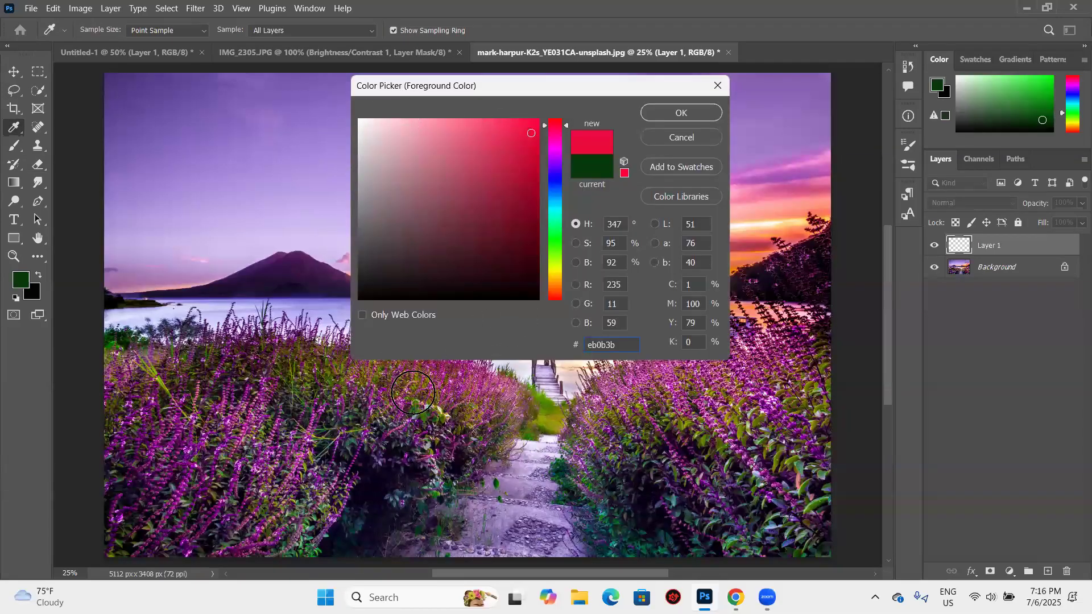
pyautogui.press('Return')
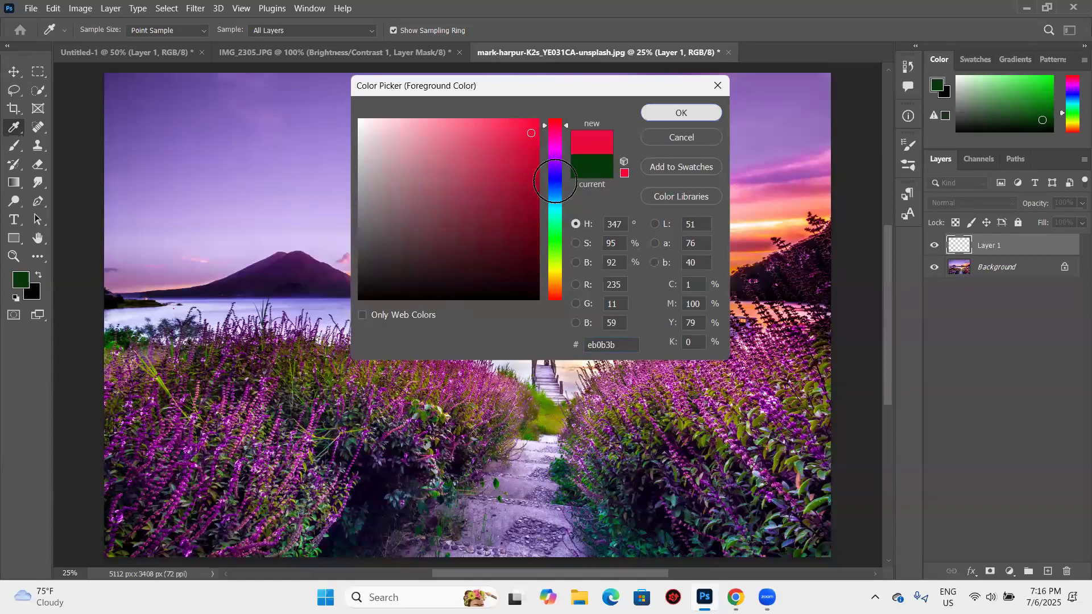
pyautogui.press('Return')
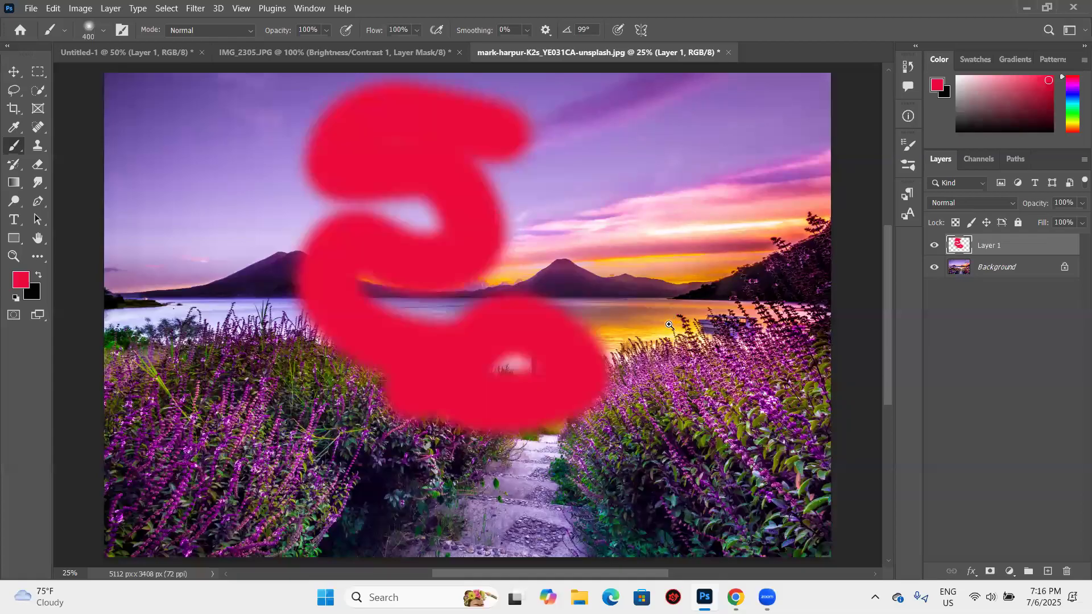
# - Erase the red strokes from Layer 1 using the Eraser tool enlarged to size 500
pyautogui.click(44, 166)
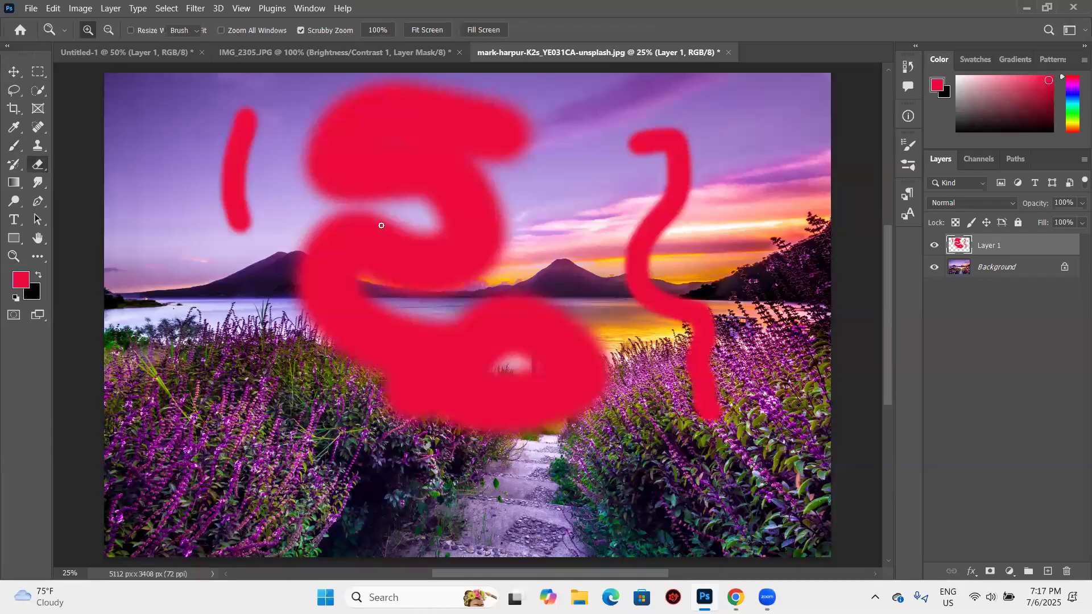
pyautogui.press(']')
pyautogui.press(']')
pyautogui.press(']')
pyautogui.press(']')
pyautogui.press(']')
pyautogui.press(']')
pyautogui.press(']')
pyautogui.press(']')
pyautogui.press(']')
pyautogui.press(']')
pyautogui.press(']')
pyautogui.press(']')
pyautogui.press(']')
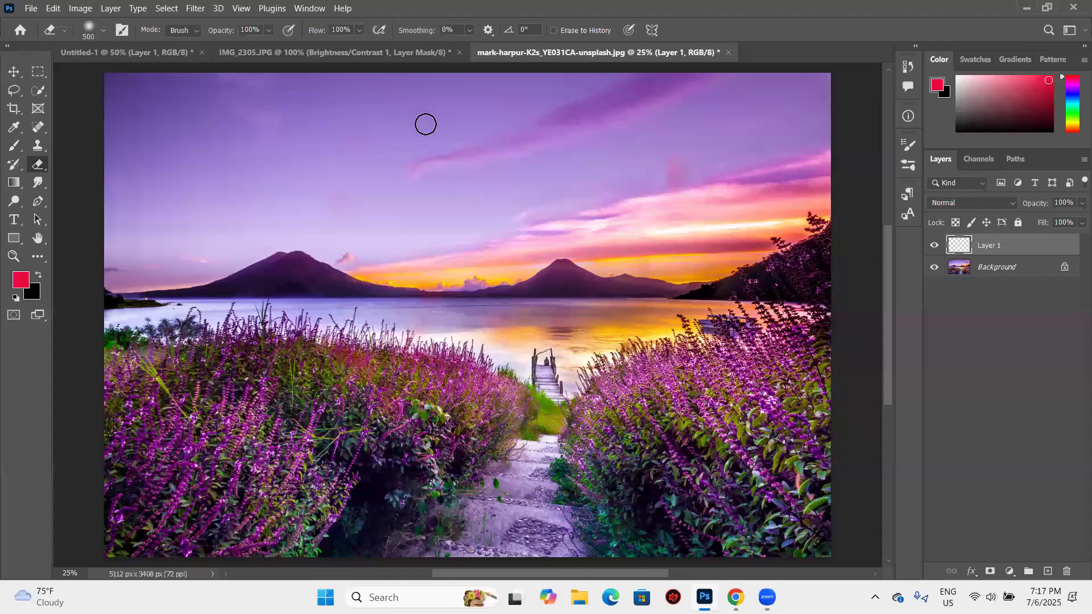
# - Set the eraser tip's hardness to 100% and paint thick freehand dark red strokes across Layer 1 with a hard round brush at size 150
pyautogui.press('n')
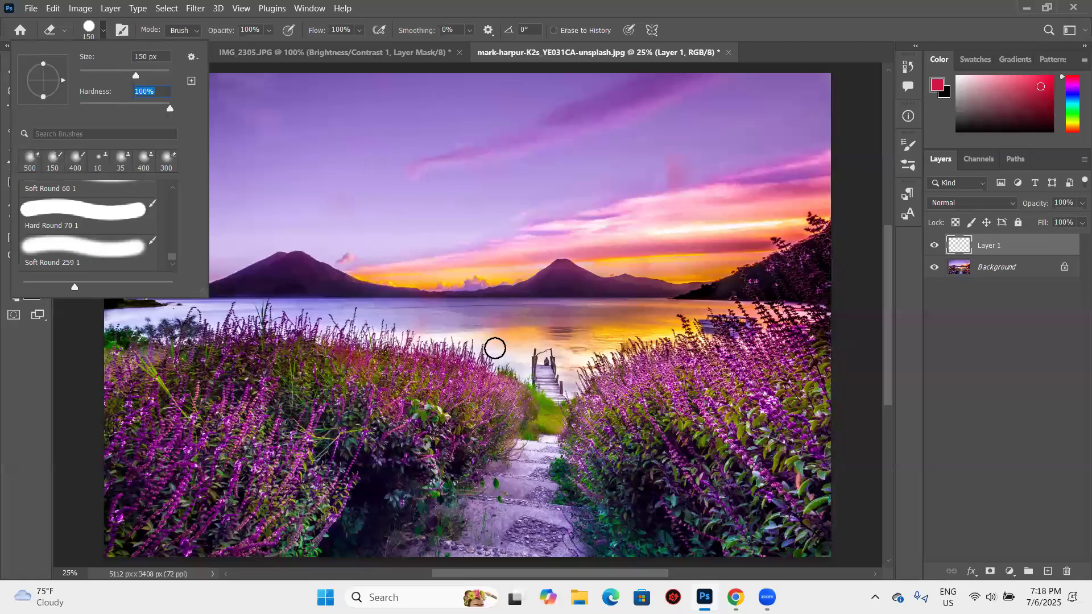
pyautogui.press('Escape')
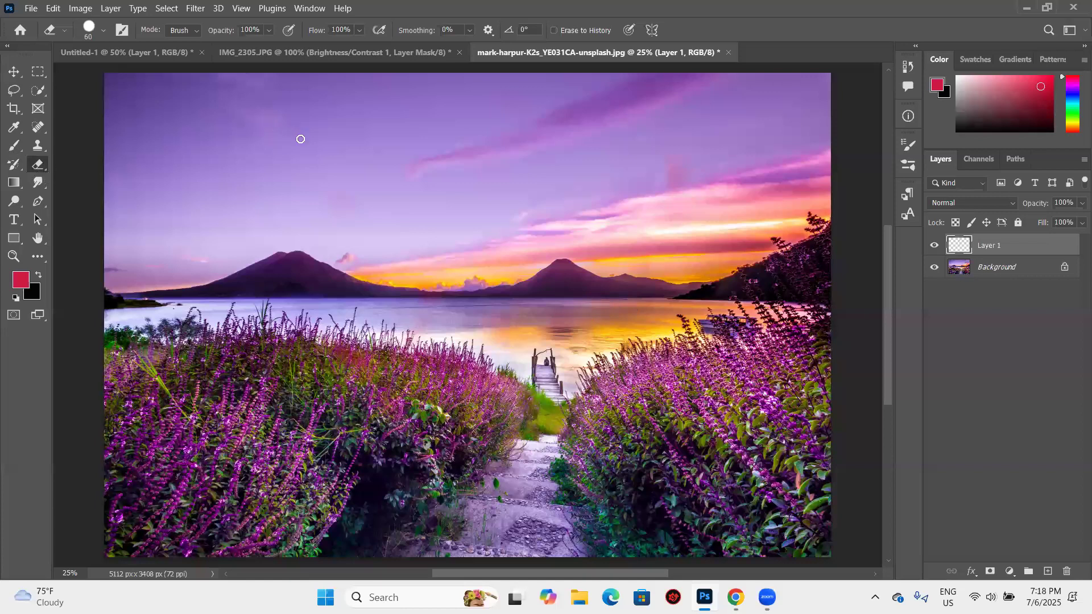
pyautogui.press(']')
pyautogui.press(']')
pyautogui.press(']')
pyautogui.press(']')
pyautogui.press(']')
pyautogui.press(']')
pyautogui.press(']')
pyautogui.press(']')
pyautogui.press(']')
pyautogui.press(']')
pyautogui.press(']')
pyautogui.press(']')
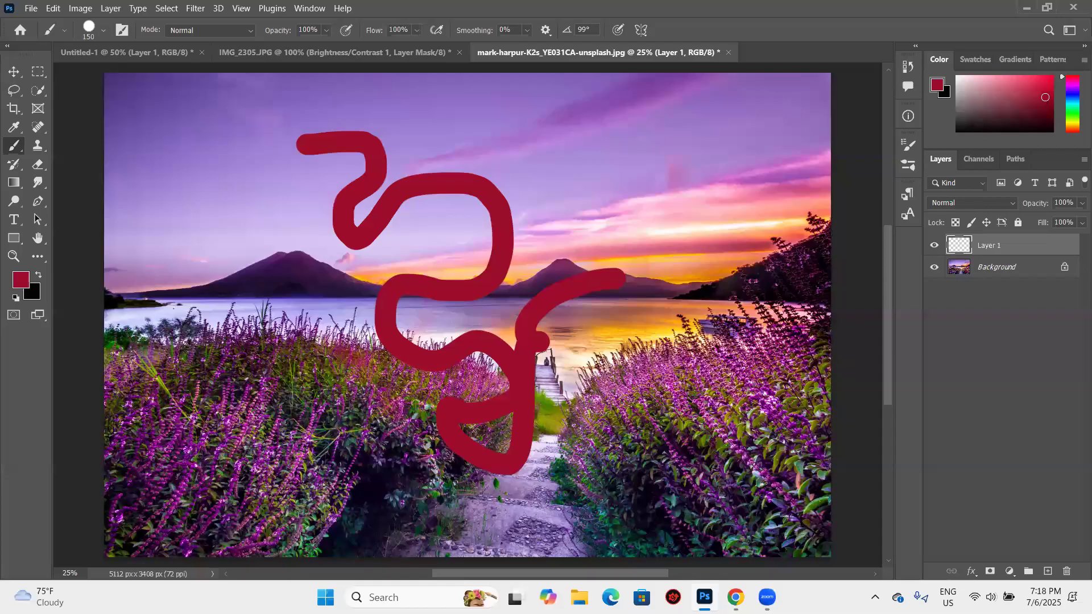
pyautogui.moveTo(623, 278); pyautogui.dragTo(605, 265)
# - Erase the dark red strokes from Layer 1 with the hard Eraser at size 800 and show its available modes
pyautogui.press('e')
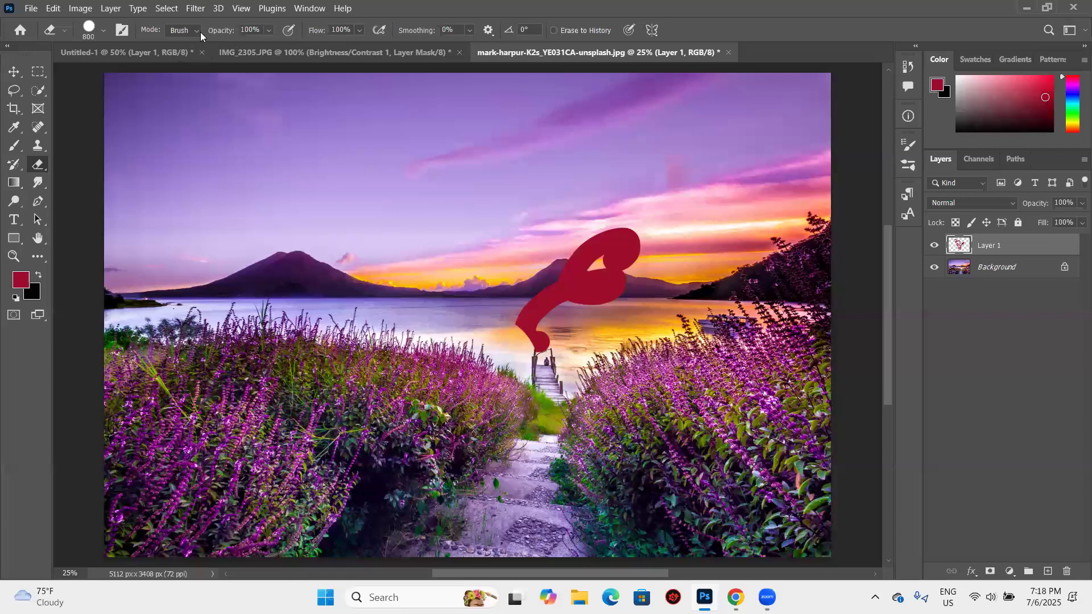
pyautogui.hotkey('ctrl', 'z')
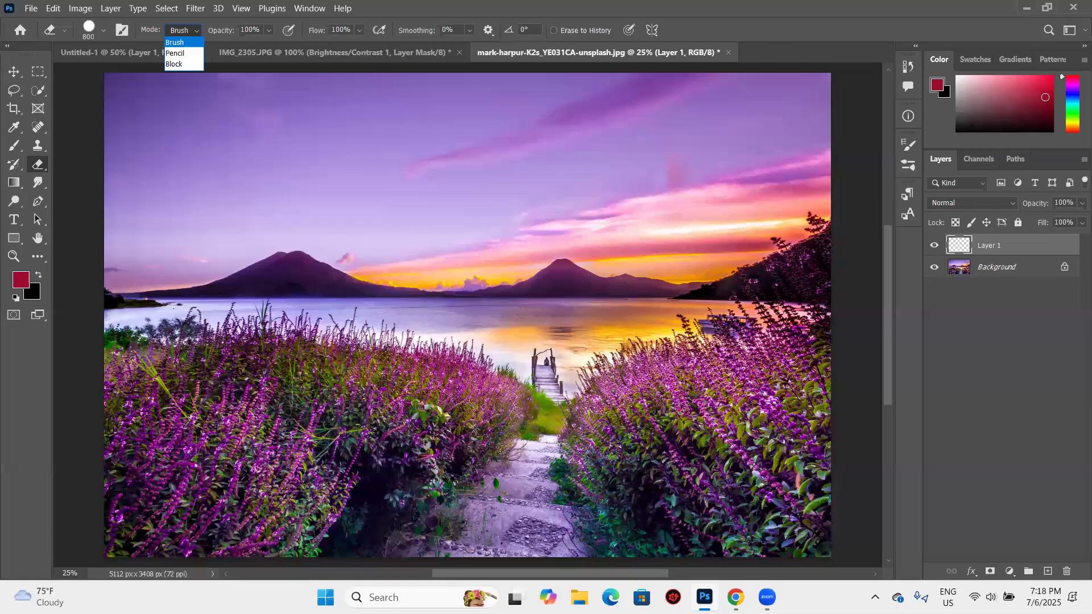
pyautogui.click(52, 168)
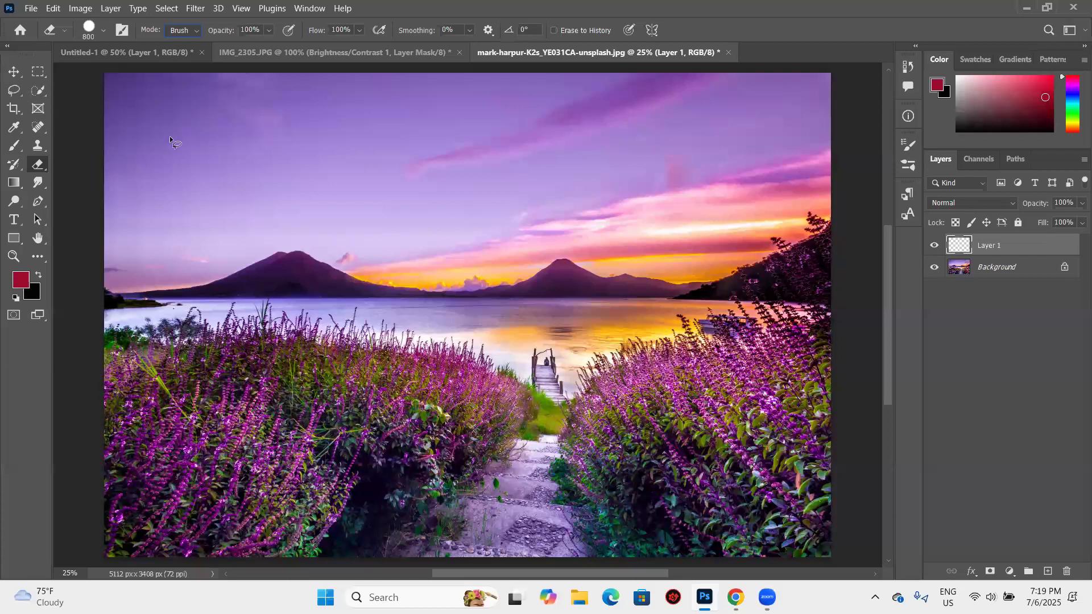
# - Try a Magic Wand selection on Layer 1 for comparison with the Magic Eraser, deselect it and return to the Magic Eraser
pyautogui.hotkey('shift', 'e')
pyautogui.hotkey('shift', 'e')
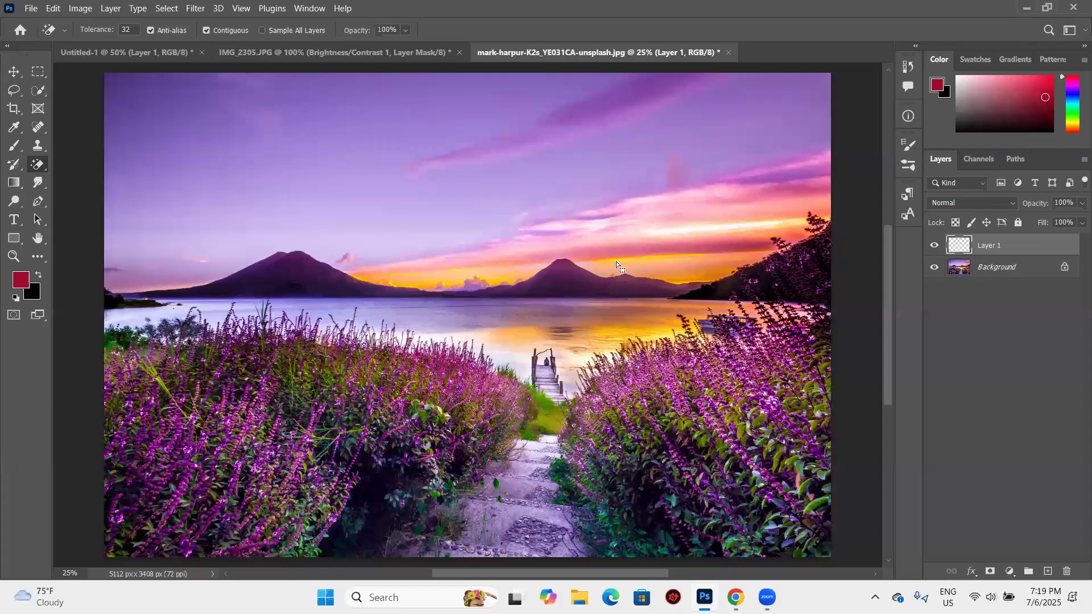
pyautogui.press('w')
pyautogui.click(600, 261)
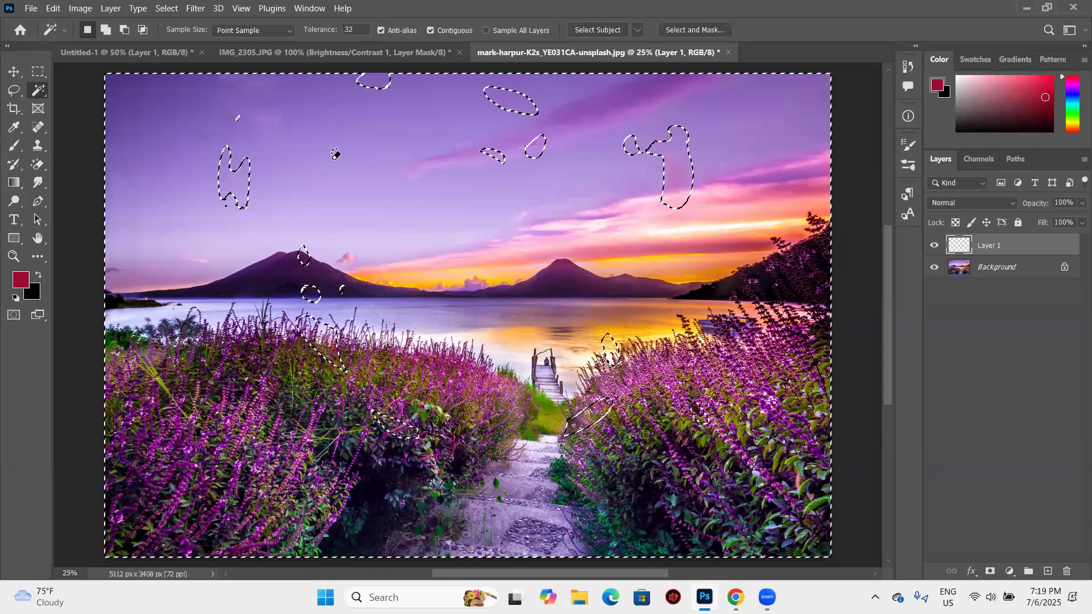
pyautogui.hotkey('ctrl', 'd')
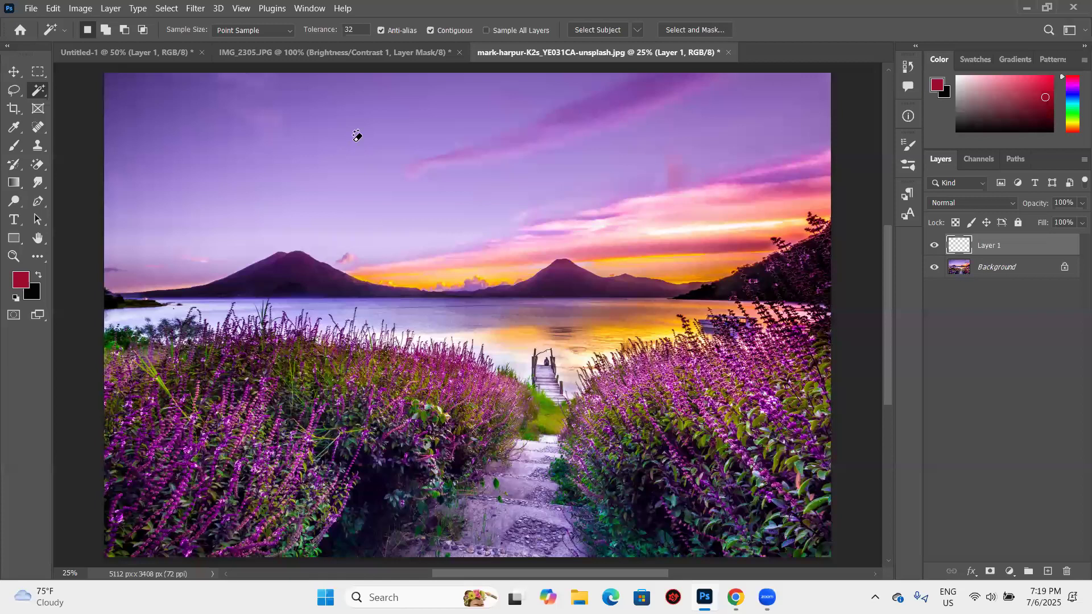
pyautogui.press('e')
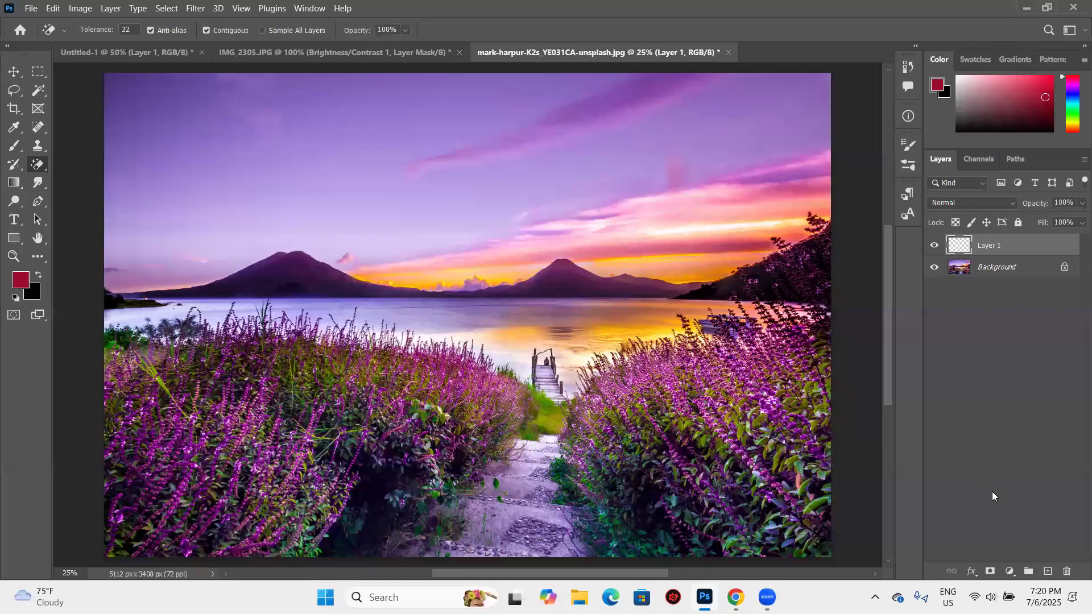
# - Remove Layer 1, add a blank layer in its place, briefly show the desktop, and delete the blank layer so only the Background remains
pyautogui.hotkey('ctrl', 'z')
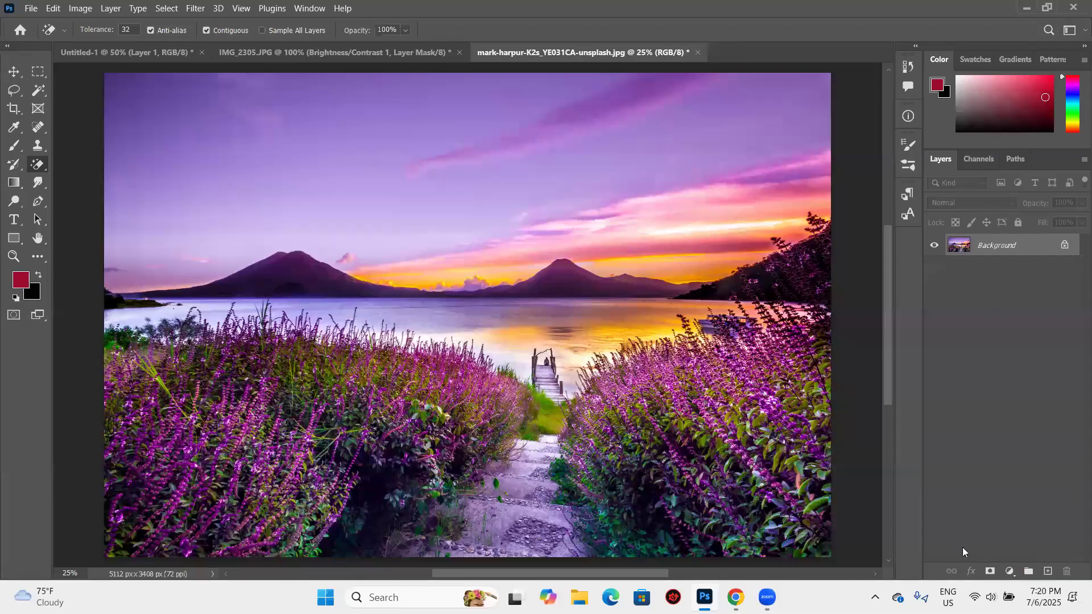
pyautogui.click(1047, 571)
pyautogui.moveTo(1005, 244); pyautogui.dragTo(1066, 573)
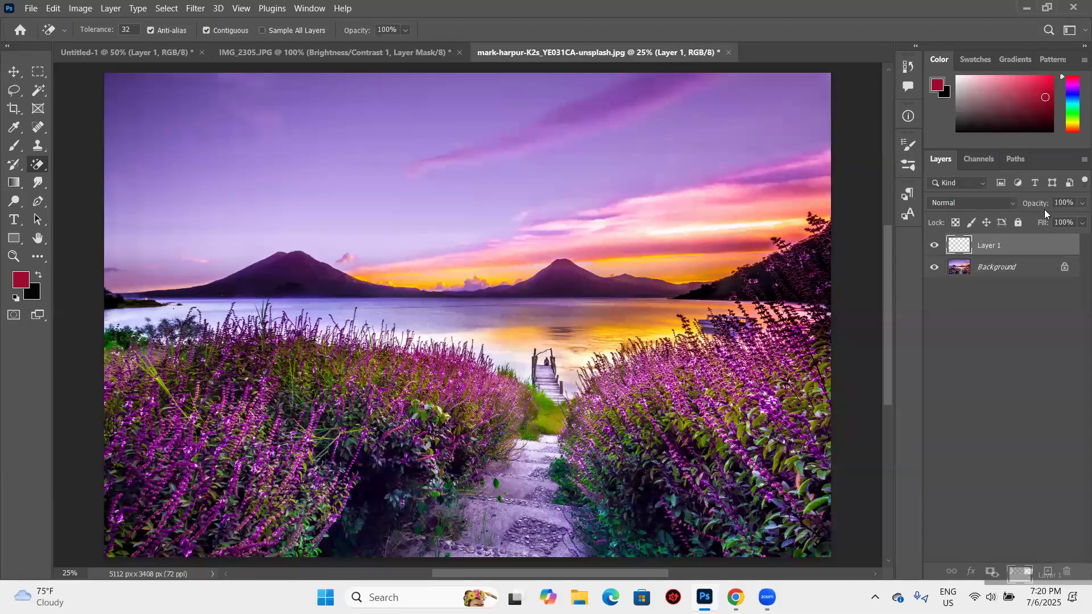
pyautogui.press('super+d')
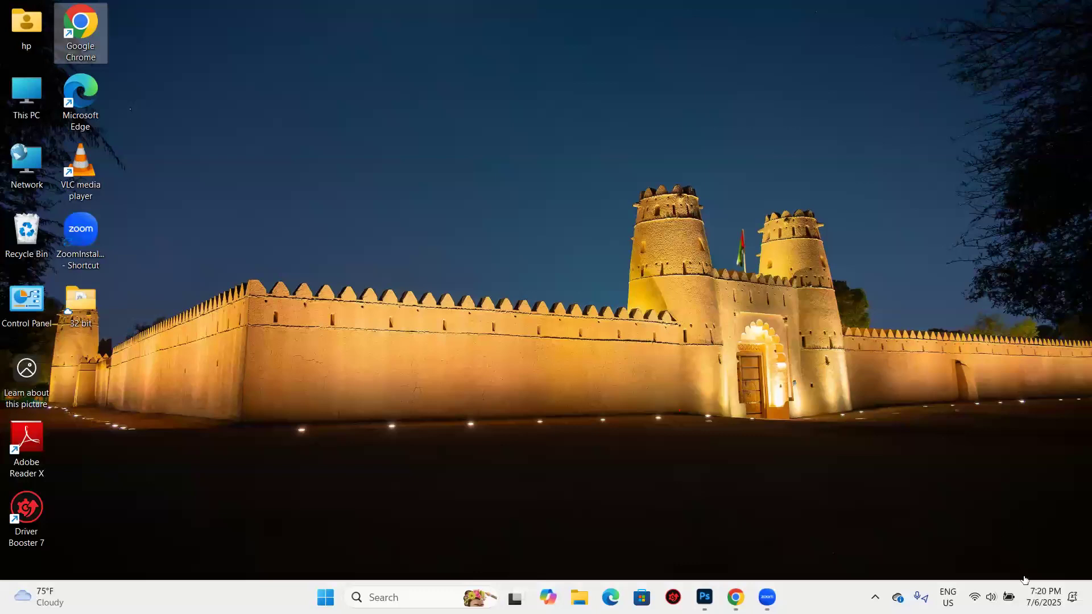
pyautogui.press('super+d')
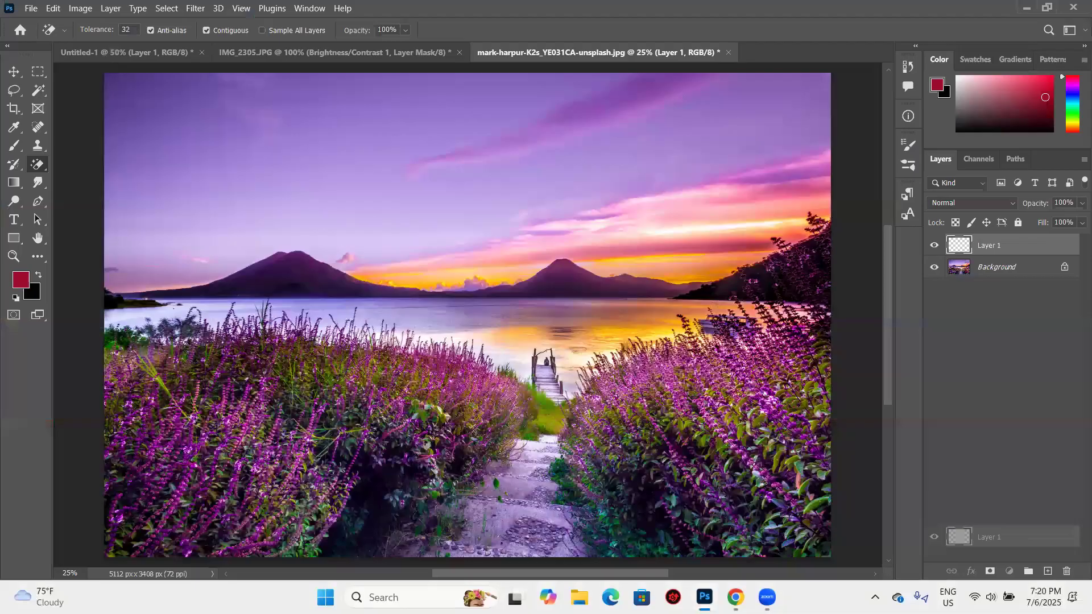
pyautogui.moveTo(1059, 538); pyautogui.dragTo(1066, 571)
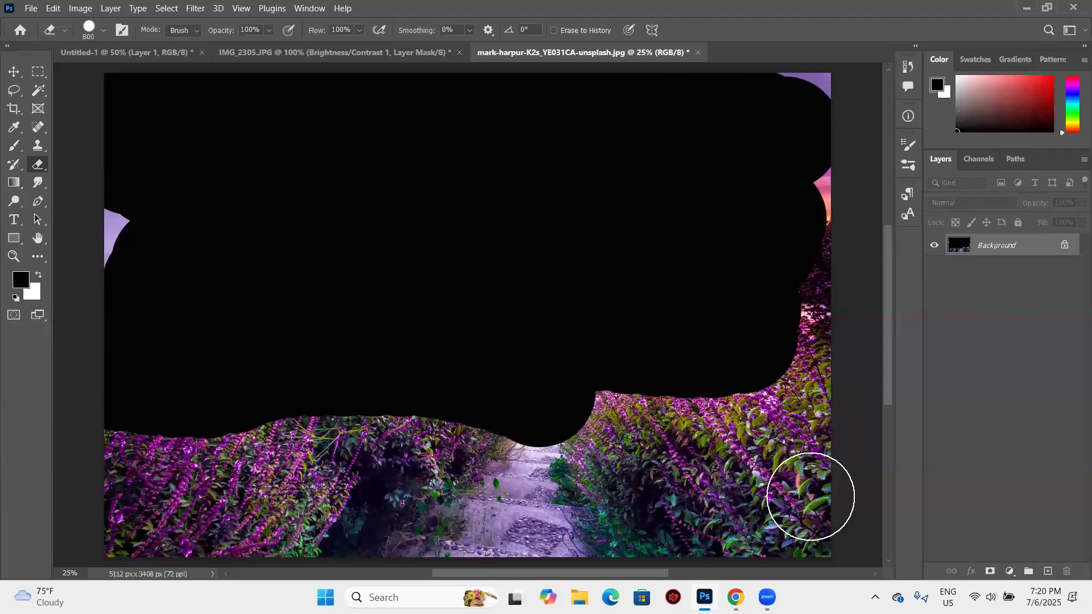
# - Undo the black erasing on the locked Background, try erasing it to white with a soft Eraser at size 800, and undo that
pyautogui.hotkey('ctrl', 'z')
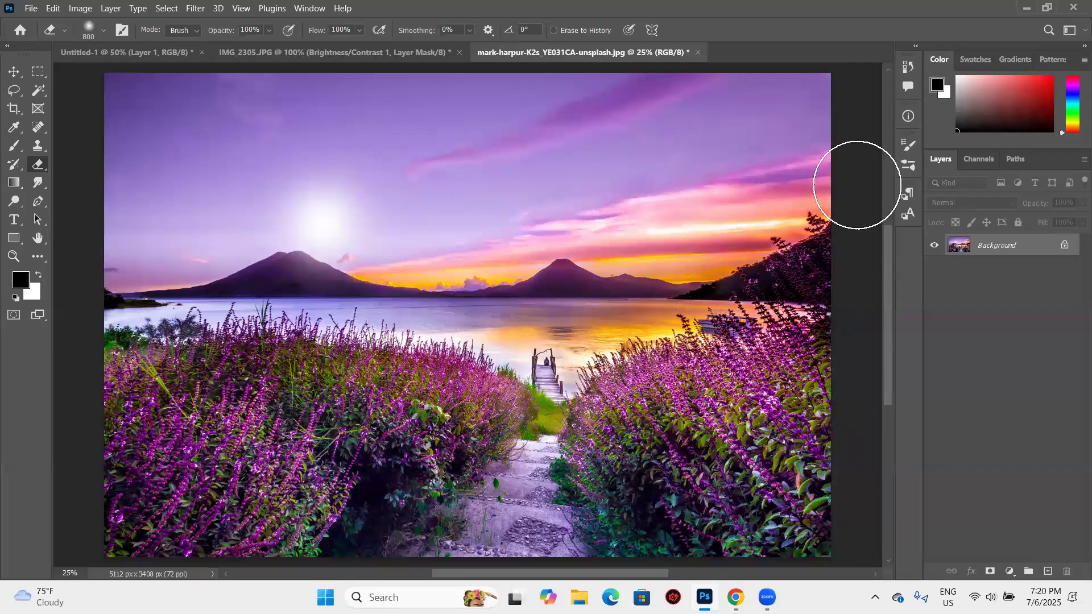
pyautogui.moveTo(709, 82)
pyautogui.mouseDown()
pyautogui.moveTo(398, 227)
pyautogui.moveTo(455, 455)
pyautogui.mouseUp()
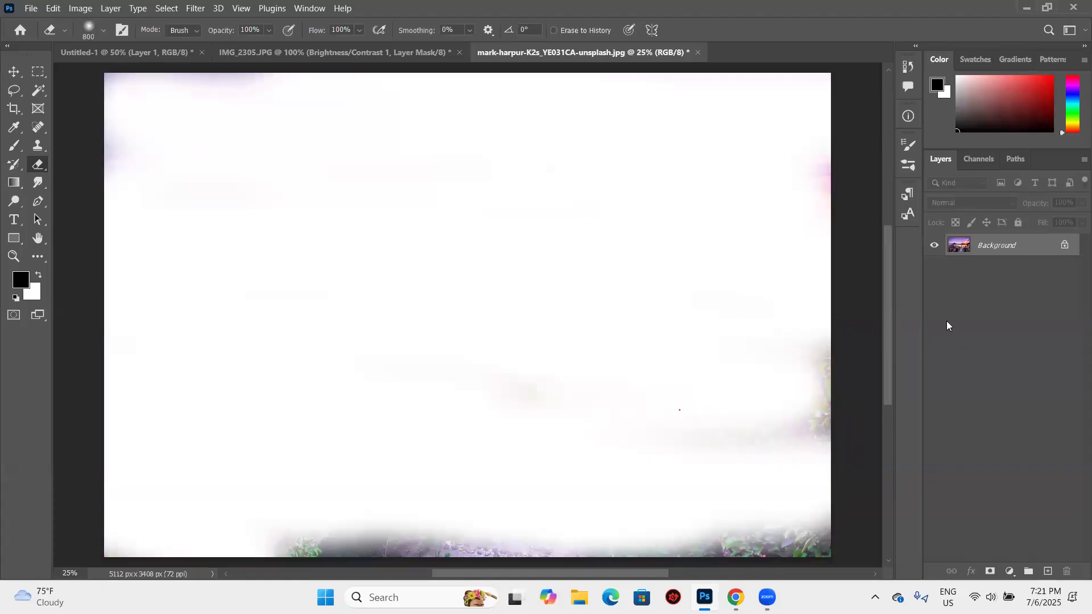
pyautogui.hotkey('ctrl', 'z')
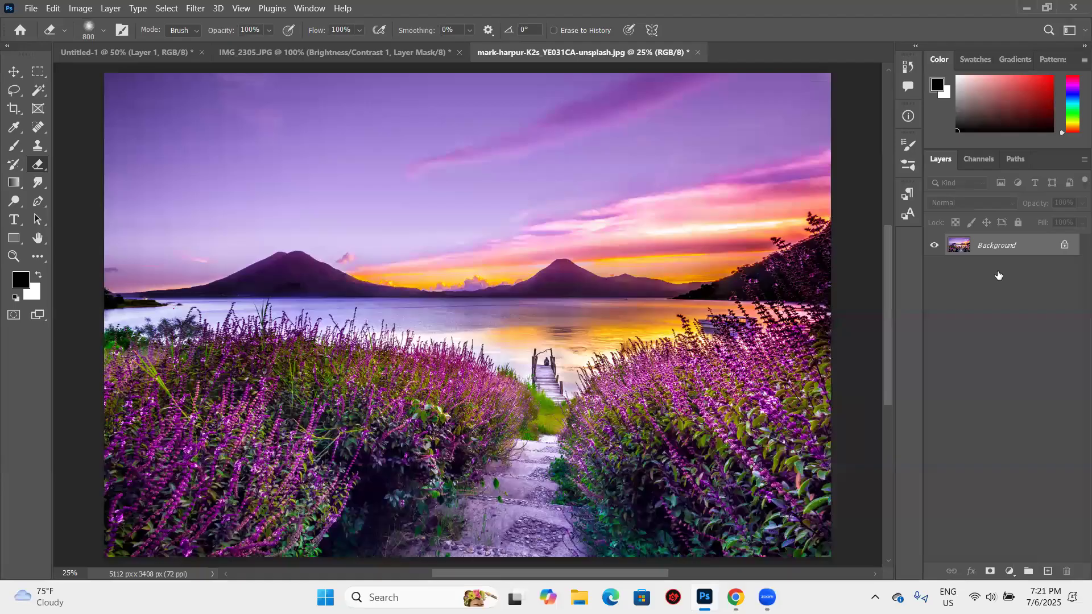
# - Add a new empty layer above the sunset photo and make the Background the active layer
pyautogui.hotkey('ctrl', 'shift', 'alt', 'n')
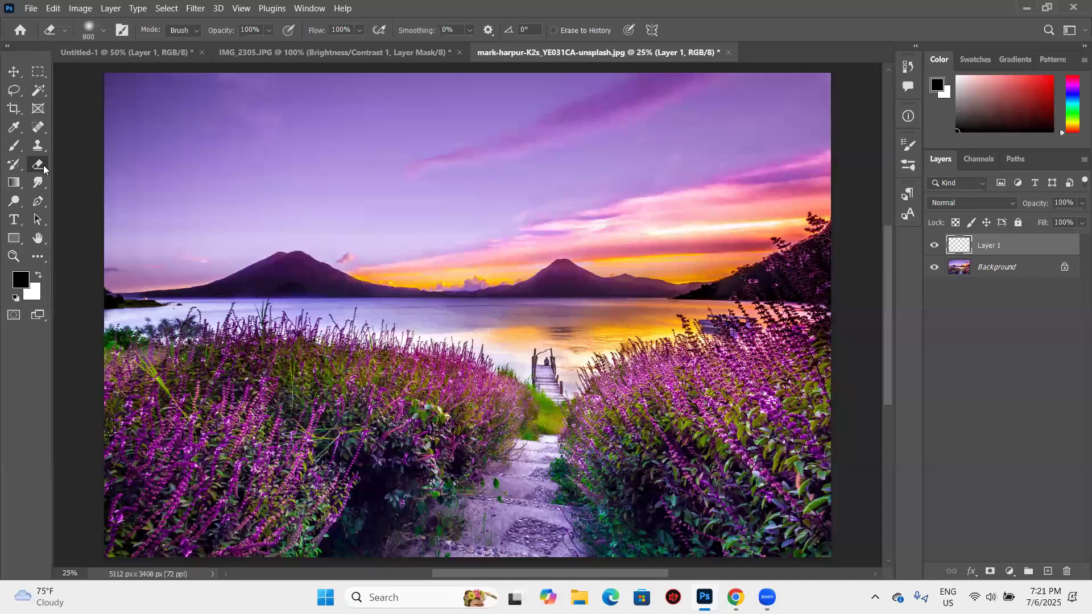
pyautogui.hotkey('alt', '[')
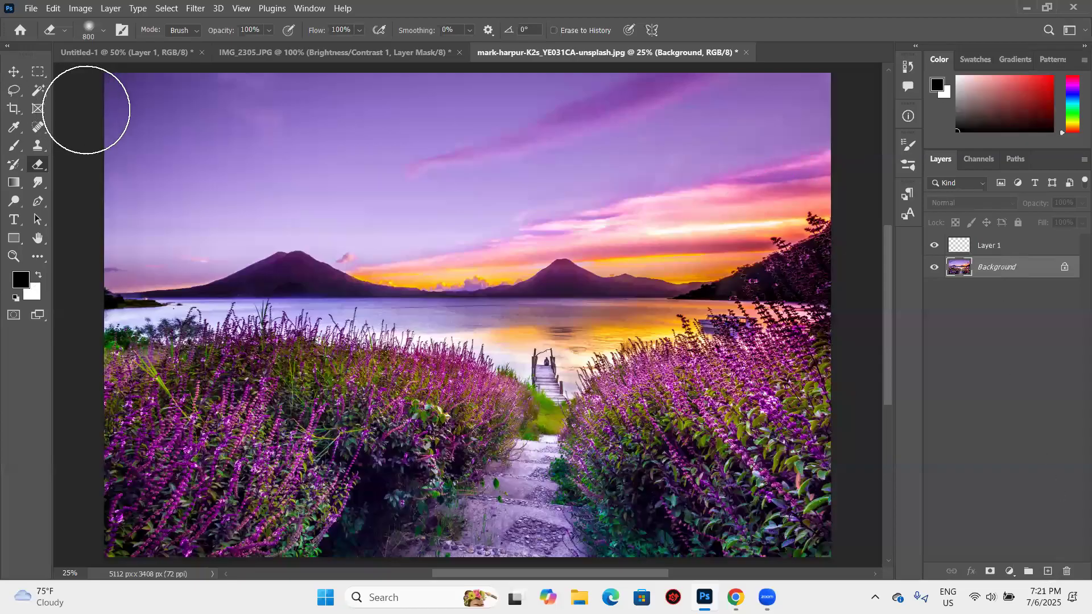
pyautogui.hotkey('alt', ']')
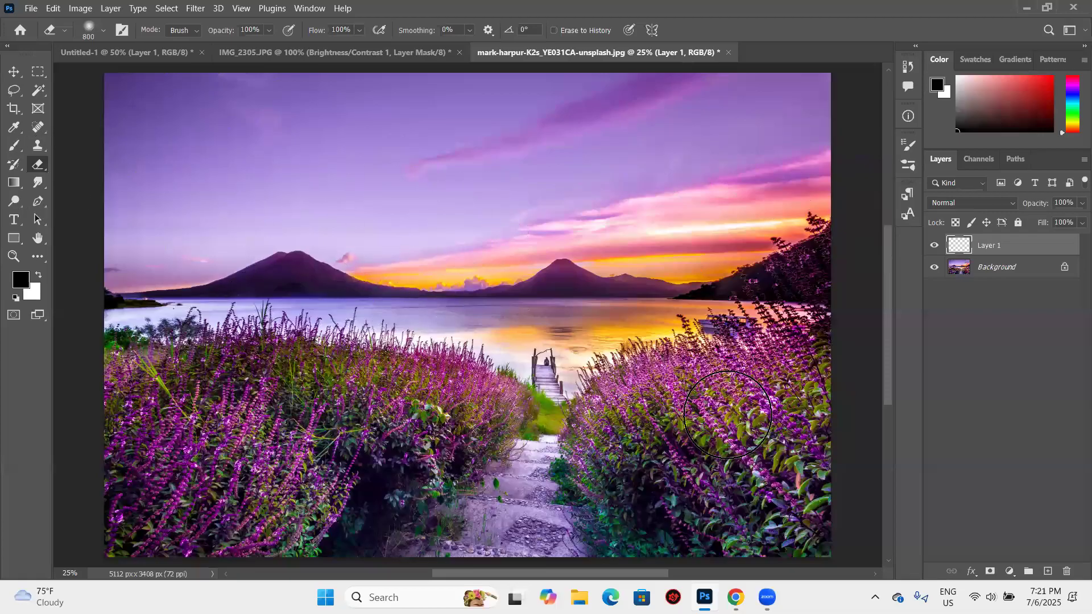
pyautogui.hotkey('ctrl', 'z')
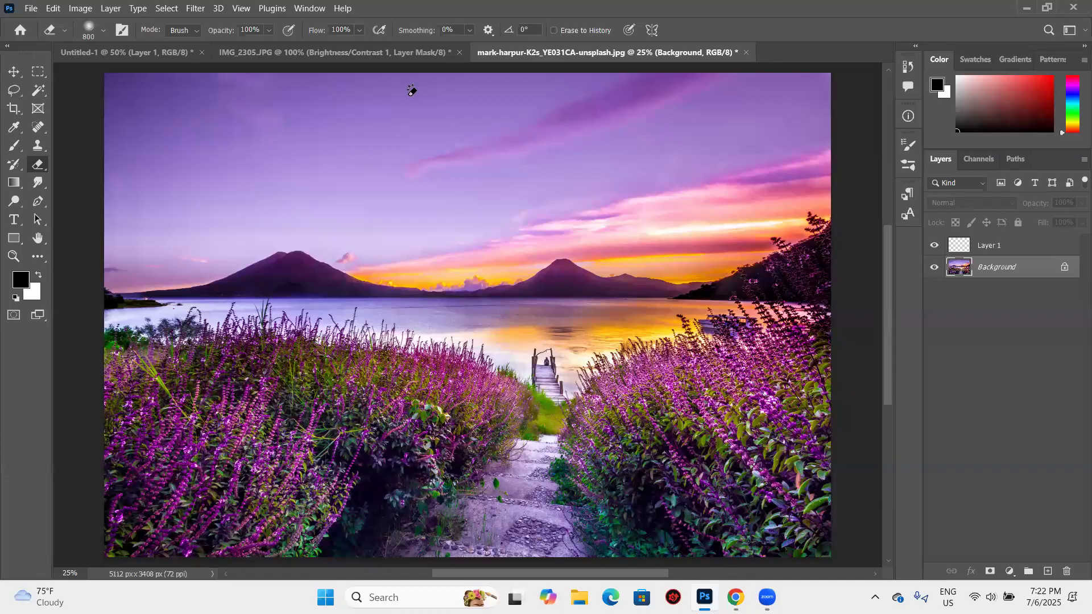
# - Compare the Magic Eraser with the Magic Wand while the Background is active, and show the eraser tool variants
pyautogui.hotkey('shift', 'e')
pyautogui.hotkey('shift', 'e')
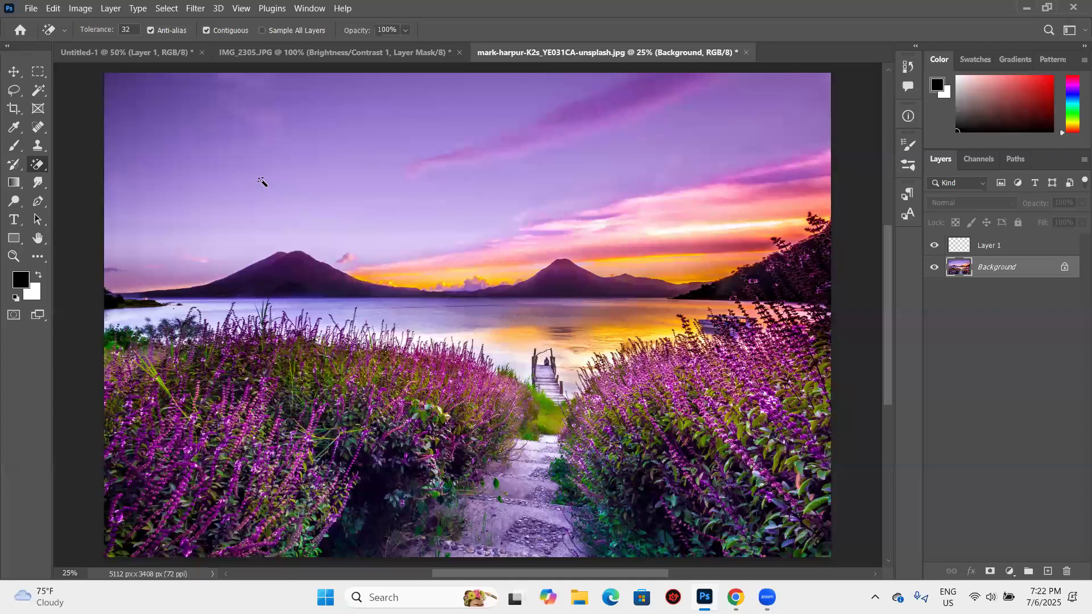
pyautogui.press('w')
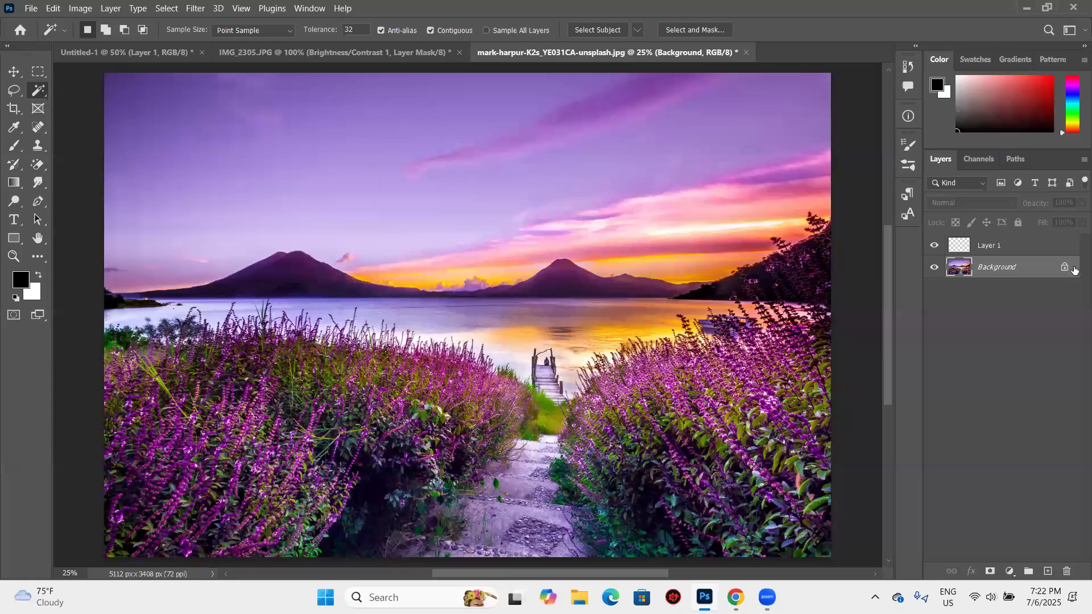
pyautogui.press('Delete')
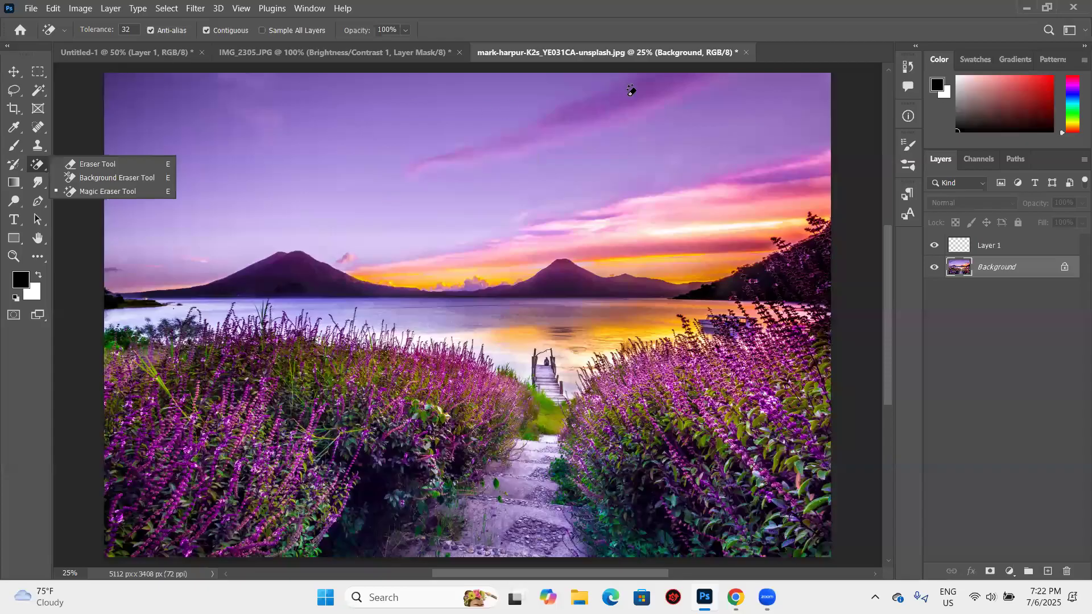
# - Try erasing the purple sky above the mountains with the Magic Eraser at tolerance 32, and undo the erasing
pyautogui.click(654, 126)
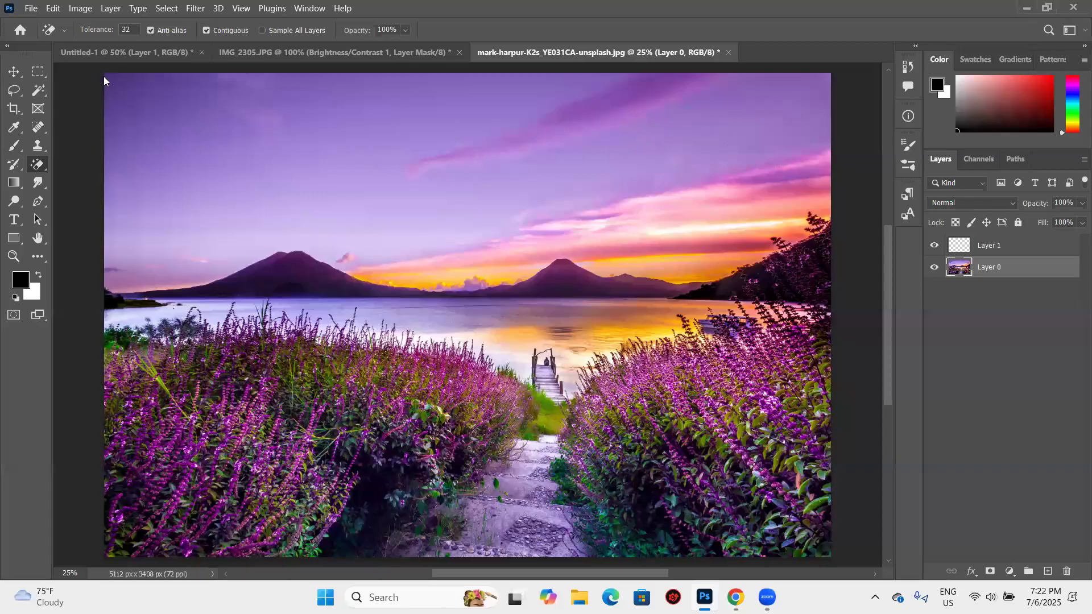
pyautogui.click(407, 202)
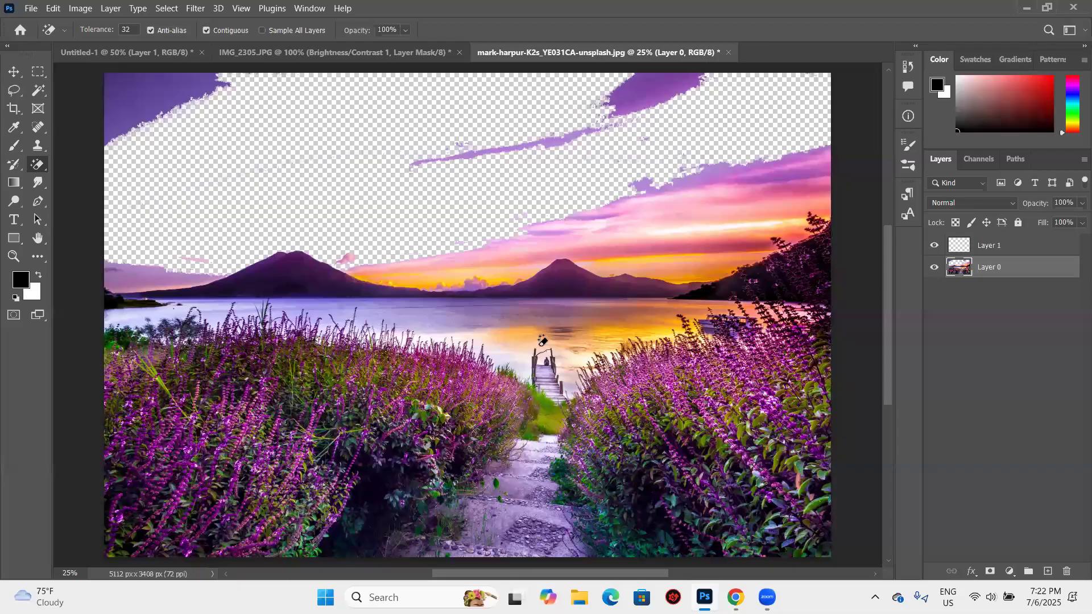
pyautogui.click(725, 166)
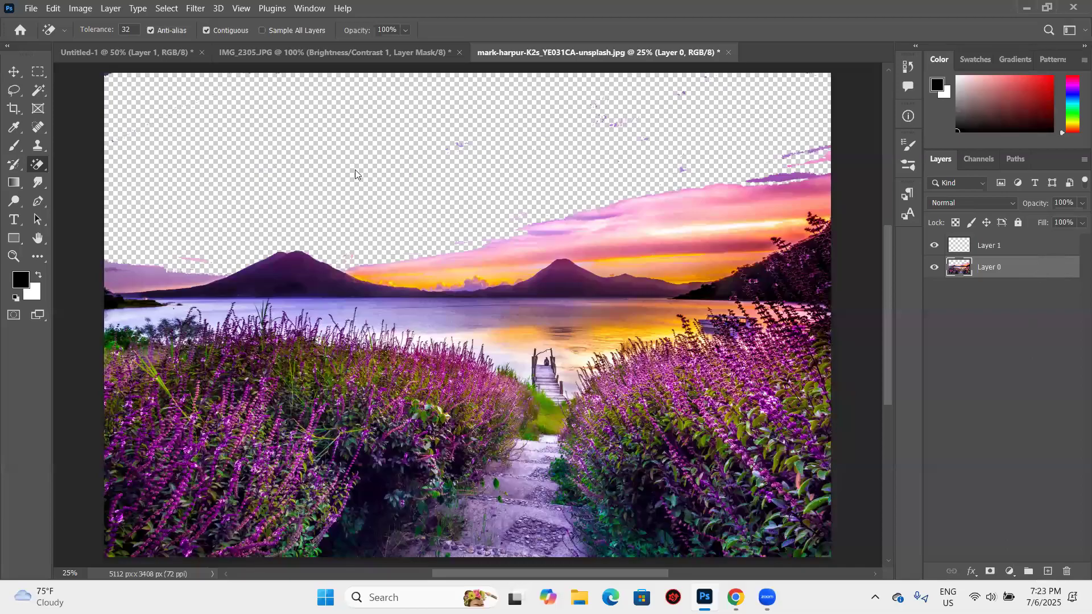
pyautogui.hotkey('ctrl', 'z')
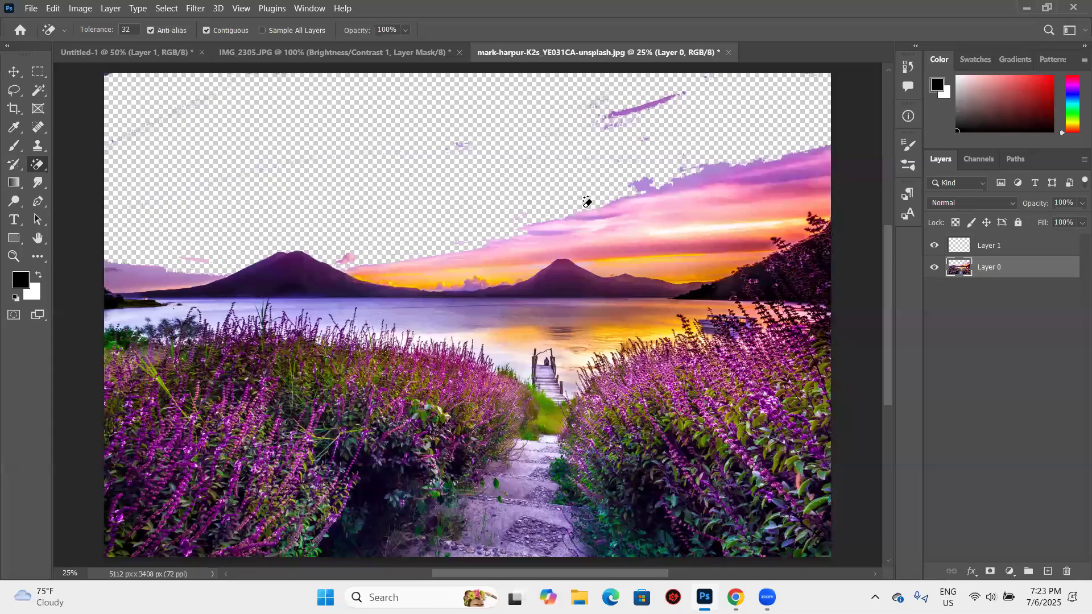
pyautogui.hotkey('ctrl', 'z')
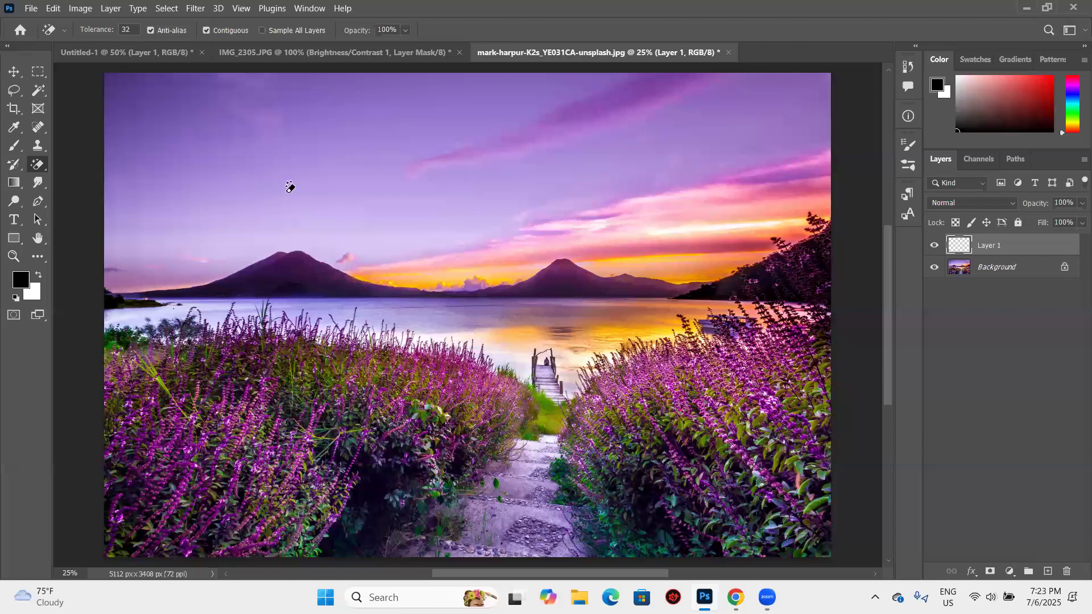
# - Erase areas of the purple sky from the photo layer with the Magic Eraser at tolerance 32
pyautogui.rightClick(38, 164)
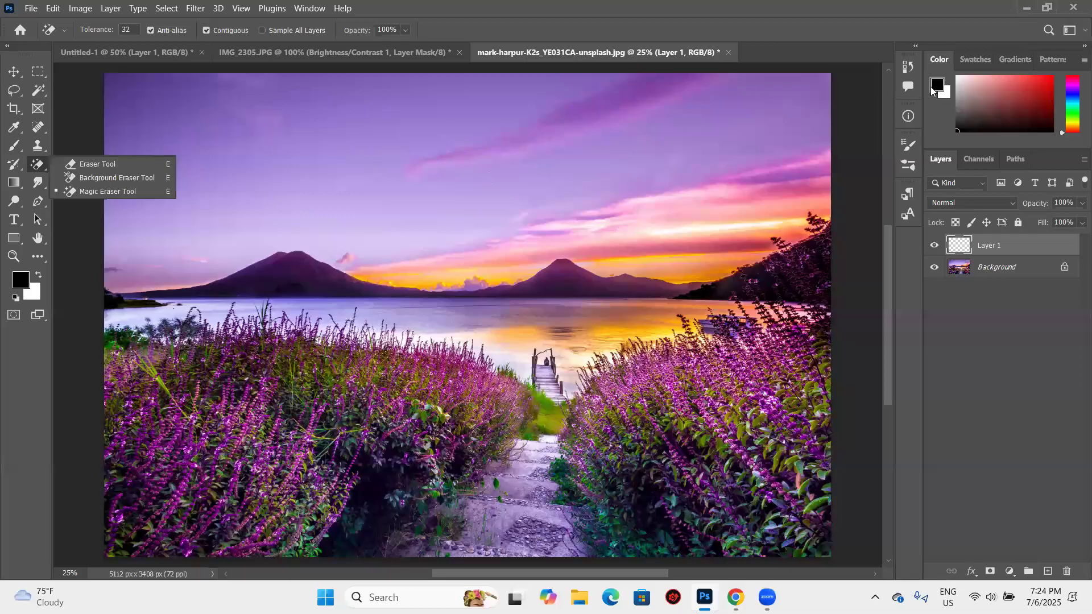
pyautogui.click(228, 121)
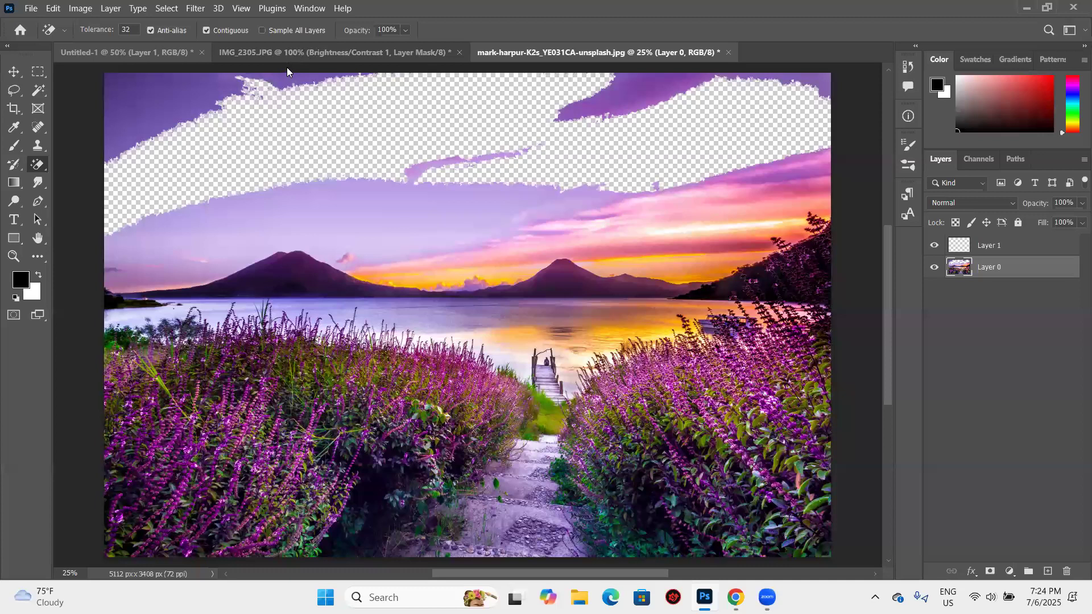
pyautogui.click(244, 94)
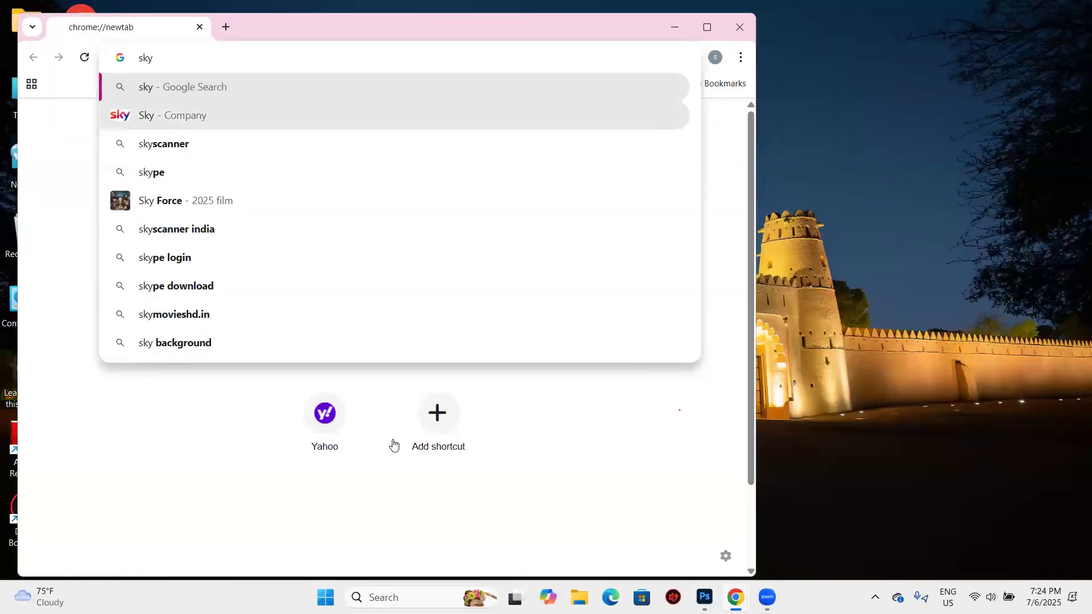
# - Switch to Chrome, search the web for "sky" and look through the image results
pyautogui.press('Return')
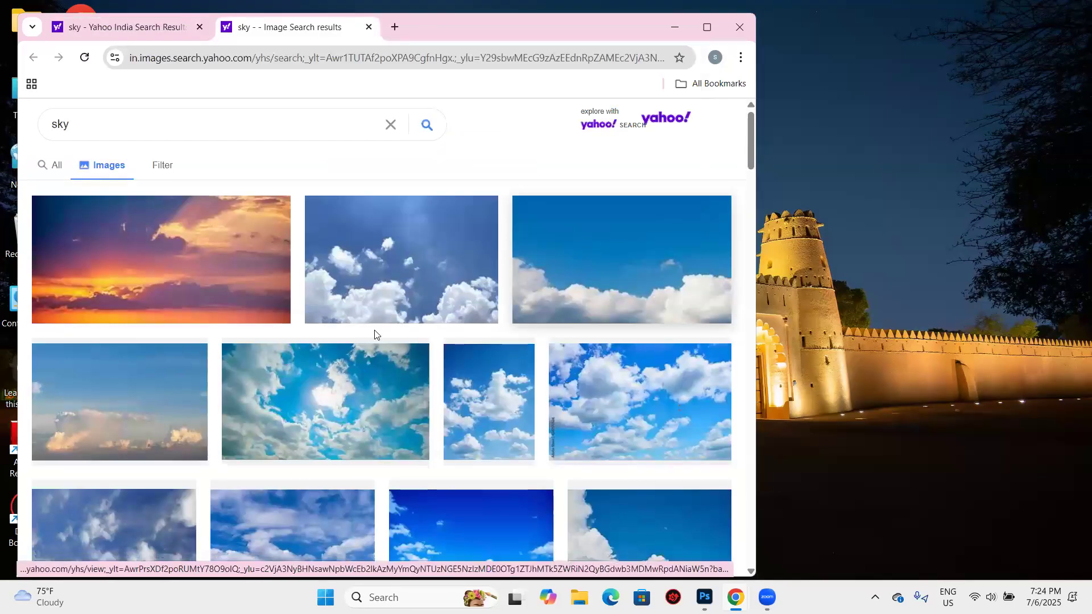
pyautogui.scroll(-3, 421, 398)
pyautogui.scroll(3, 422, 396)
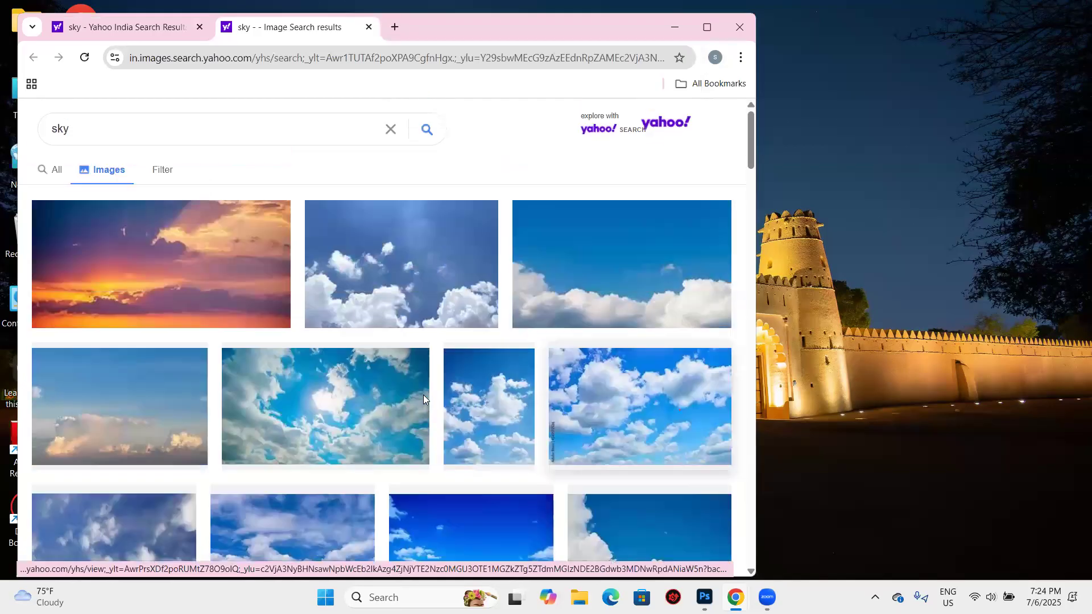
# - Open a large preview of a blue sky with white clouds, copy the image and switch back to Photoshop
pyautogui.click(535, 528)
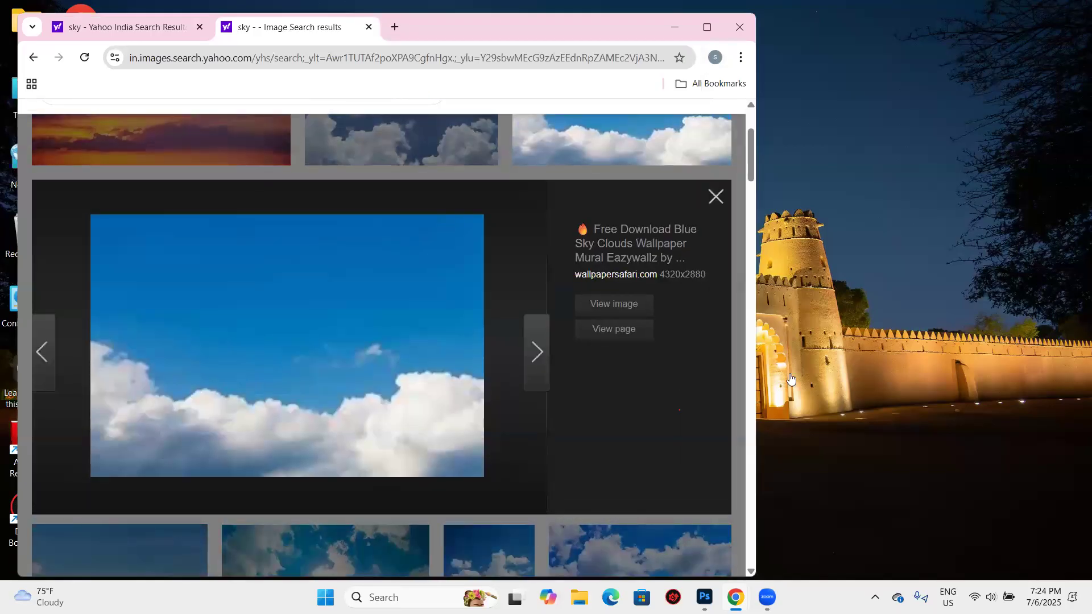
pyautogui.rightClick(374, 334)
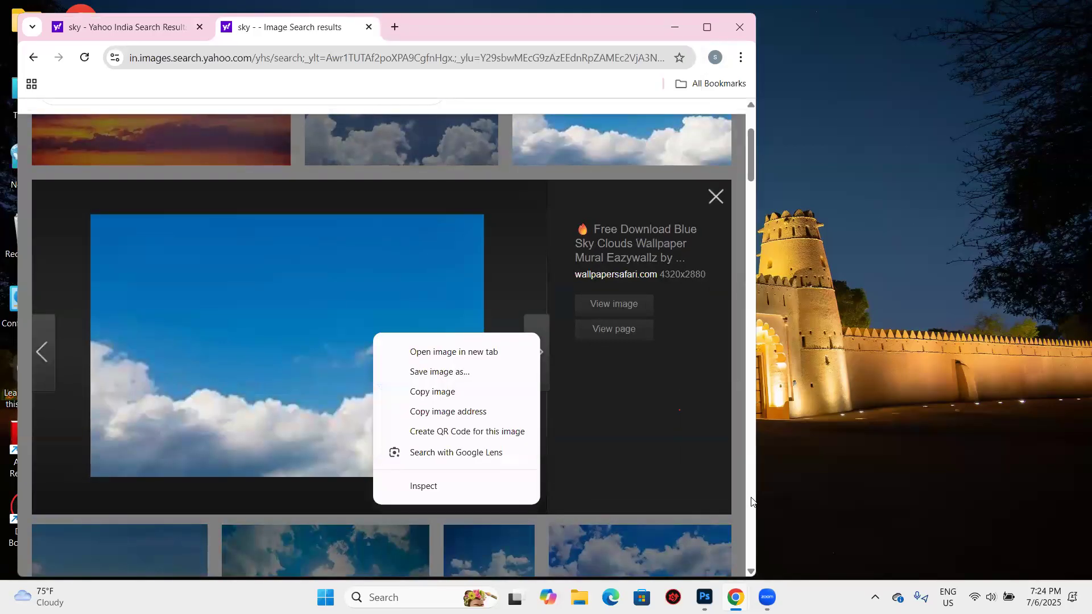
pyautogui.click(432, 392)
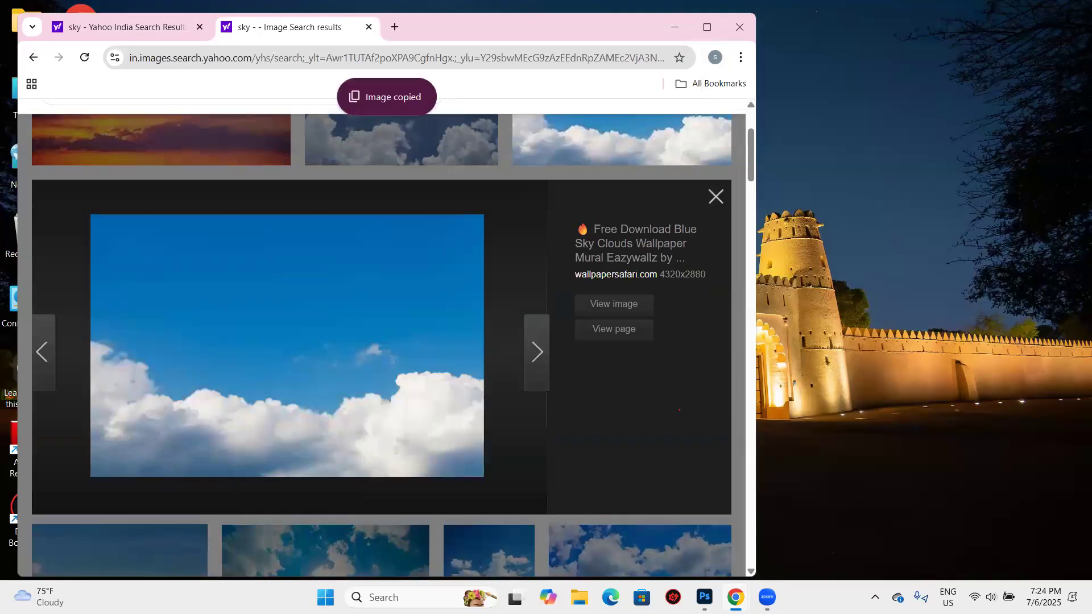
pyautogui.click(674, 27)
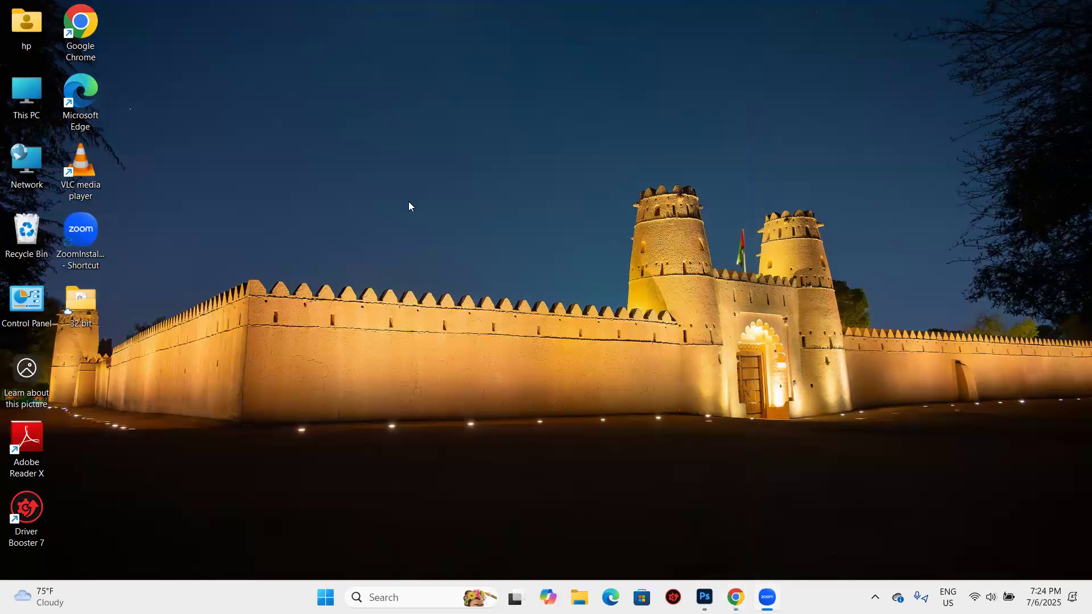
pyautogui.hotkey('alt', 'Tab')
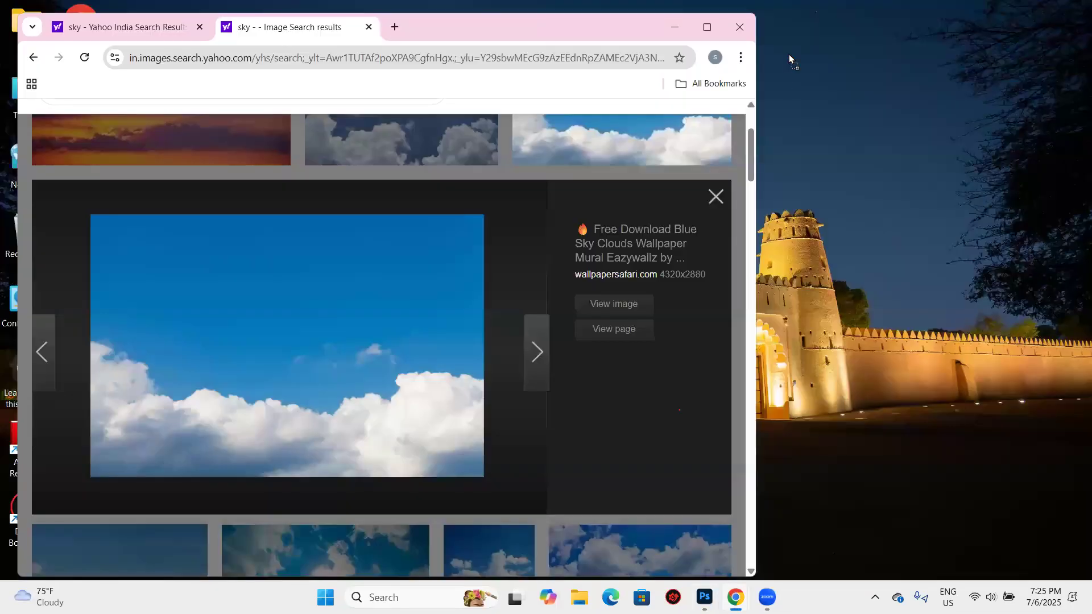
pyautogui.moveTo(789, 54); pyautogui.dragTo(713, 578)
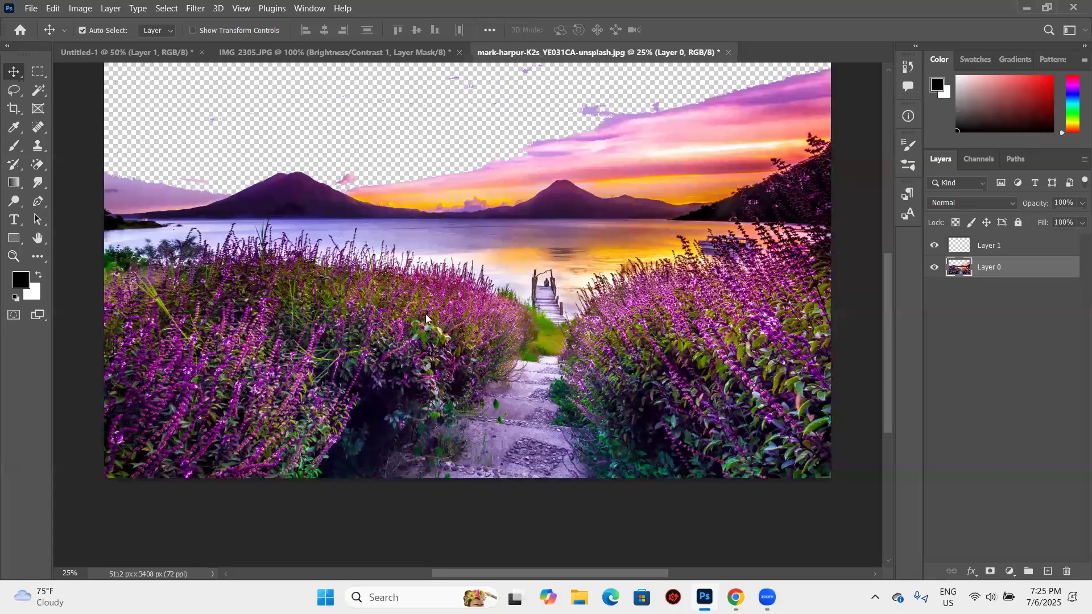
# - Switch to Chrome and save the hi-res-sky-wallpaper-06h0xnzgk3vkuekp image as a JPEG in the Downloads folder
pyautogui.hotkey('alt', 'Tab')
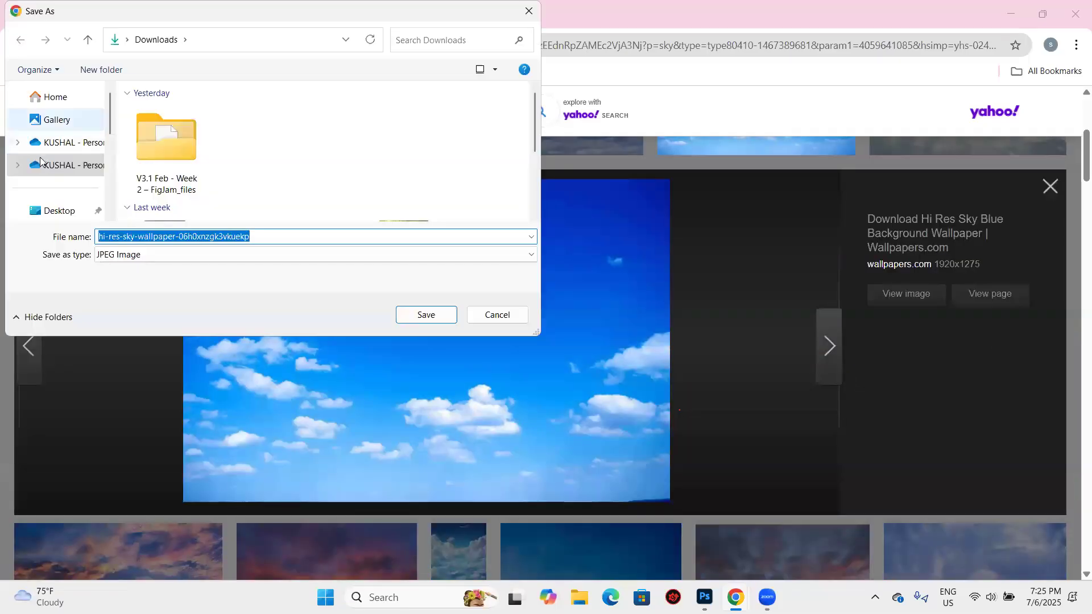
pyautogui.scroll(-3, 41, 162)
pyautogui.click(41, 162)
pyautogui.scroll(3, 54, 162)
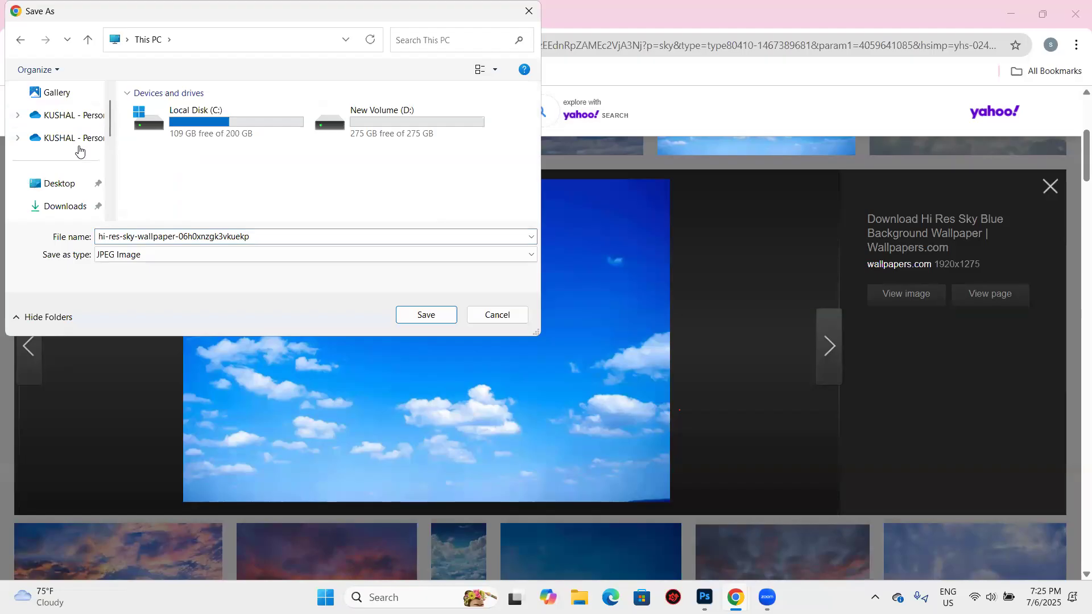
pyautogui.scroll(-1, 79, 149)
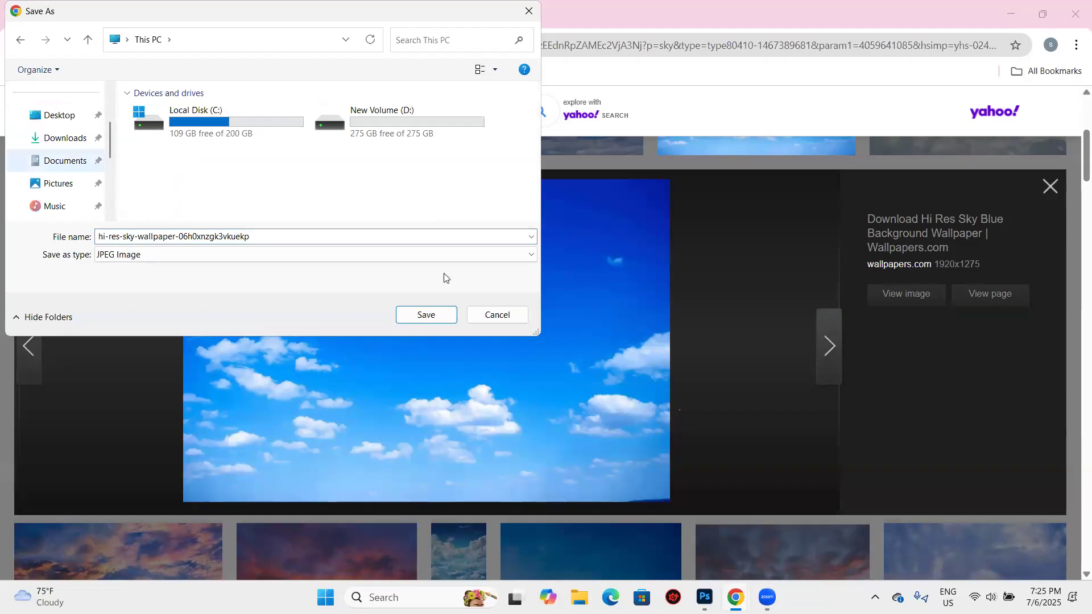
pyautogui.click(65, 137)
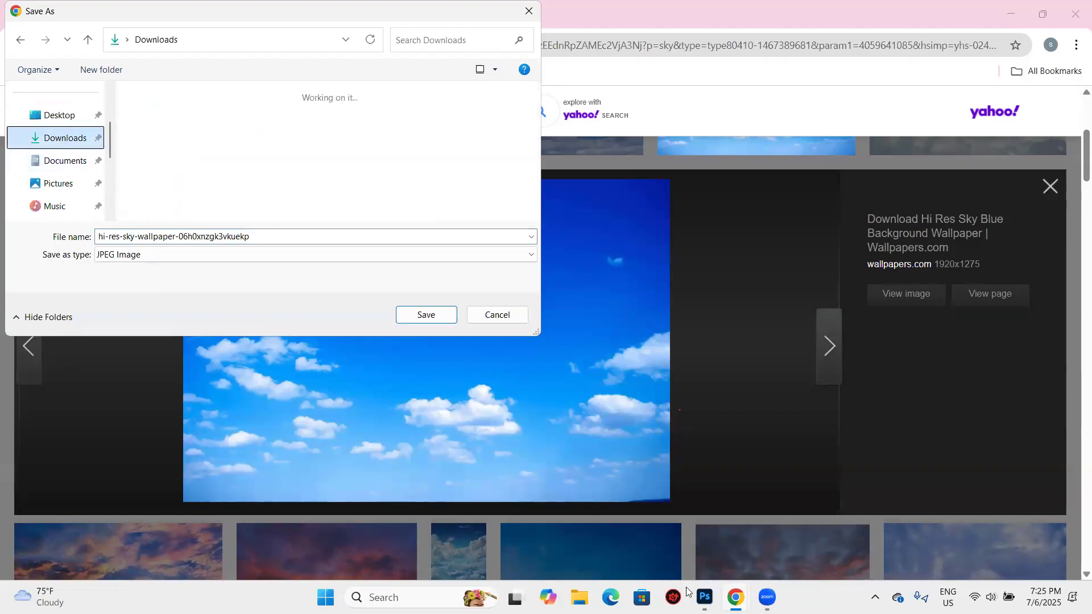
pyautogui.press('Return')
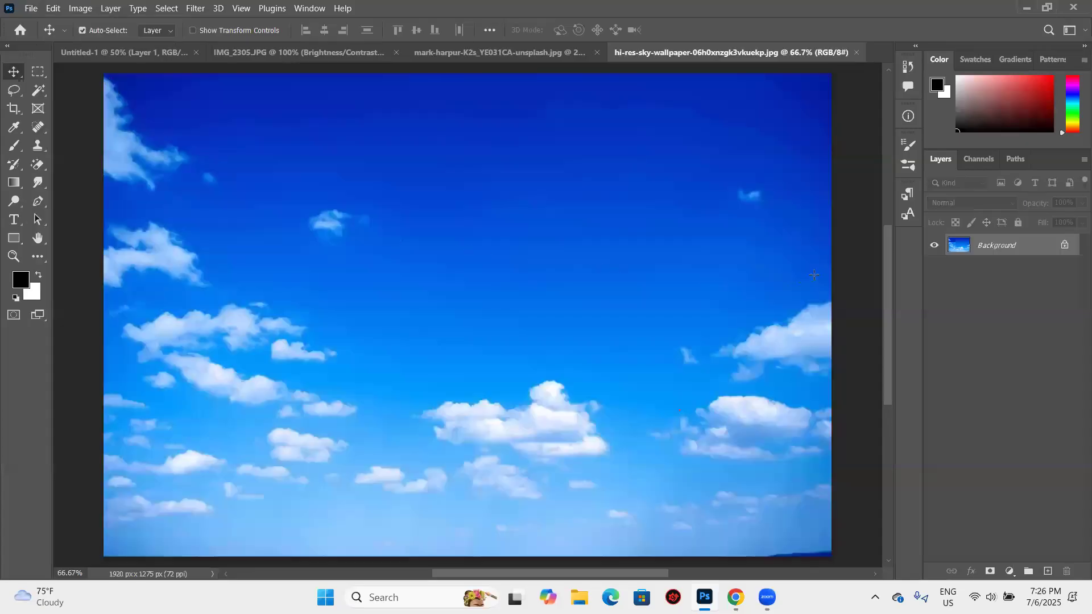
# - Unlock the Background of the sky wallpaper and try a rectangular selection across its upper part, clearing it again
pyautogui.click(1065, 244)
pyautogui.click(38, 72)
pyautogui.moveTo(106, 79)
pyautogui.mouseDown()
pyautogui.moveTo(217, 162)
pyautogui.moveTo(550, 261)
pyautogui.moveTo(815, 275)
pyautogui.moveTo(831, 266)
pyautogui.mouseUp()
pyautogui.moveTo(586, 186); pyautogui.dragTo(536, 137)
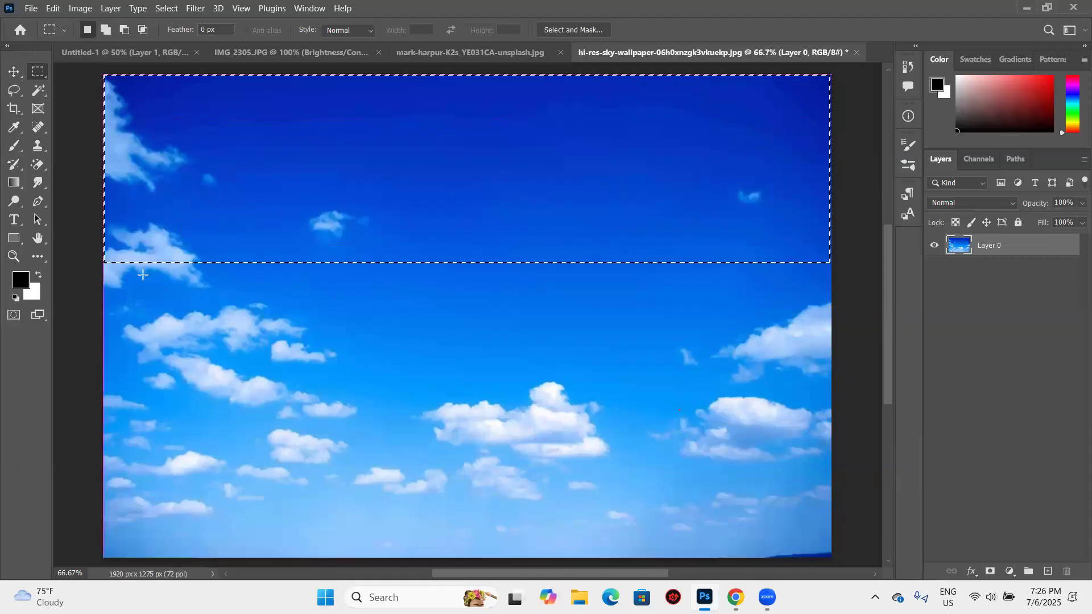
pyautogui.scroll(-2, 102, 199)
pyautogui.hotkey('ctrl', 'd')
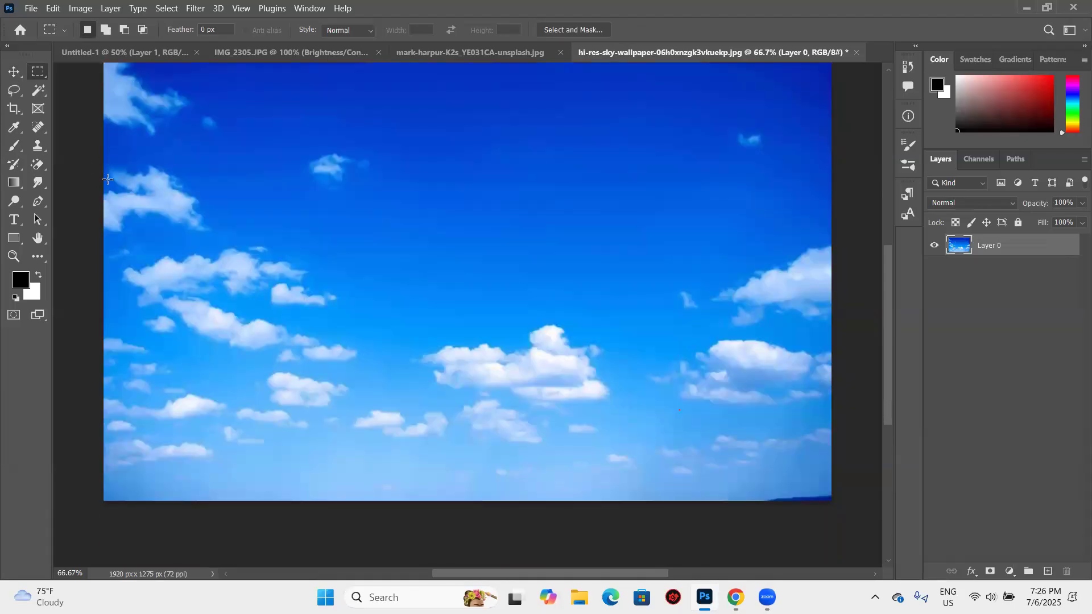
# - Select the lower part of the sky wallpaper across its full width with the Rectangular Marquee, delete it and deselect
pyautogui.moveTo(106, 179); pyautogui.dragTo(618, 450)
pyautogui.moveTo(804, 502); pyautogui.dragTo(829, 498)
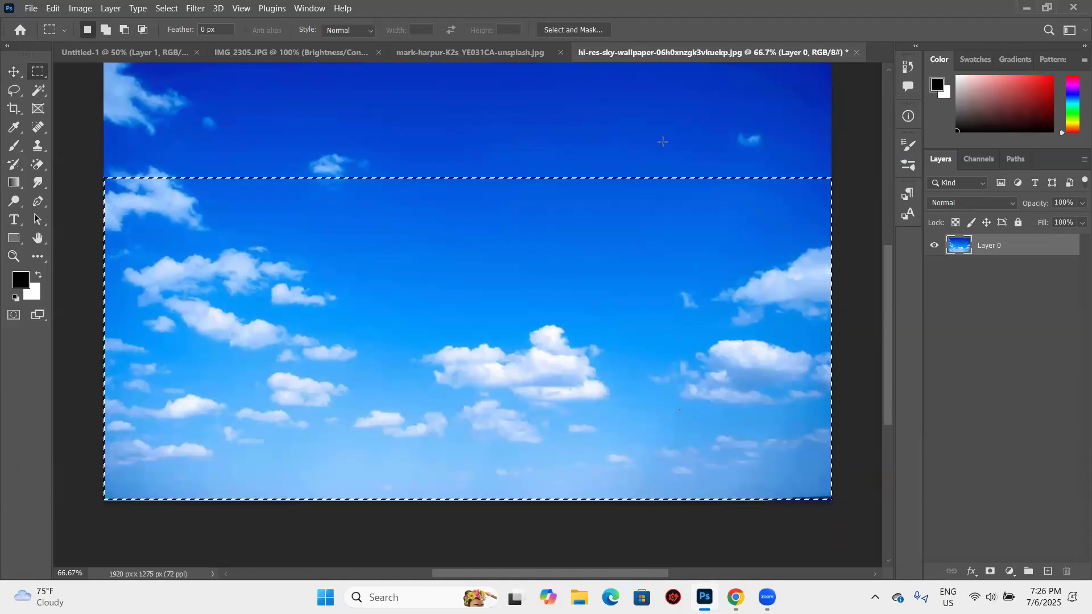
pyautogui.press('Delete')
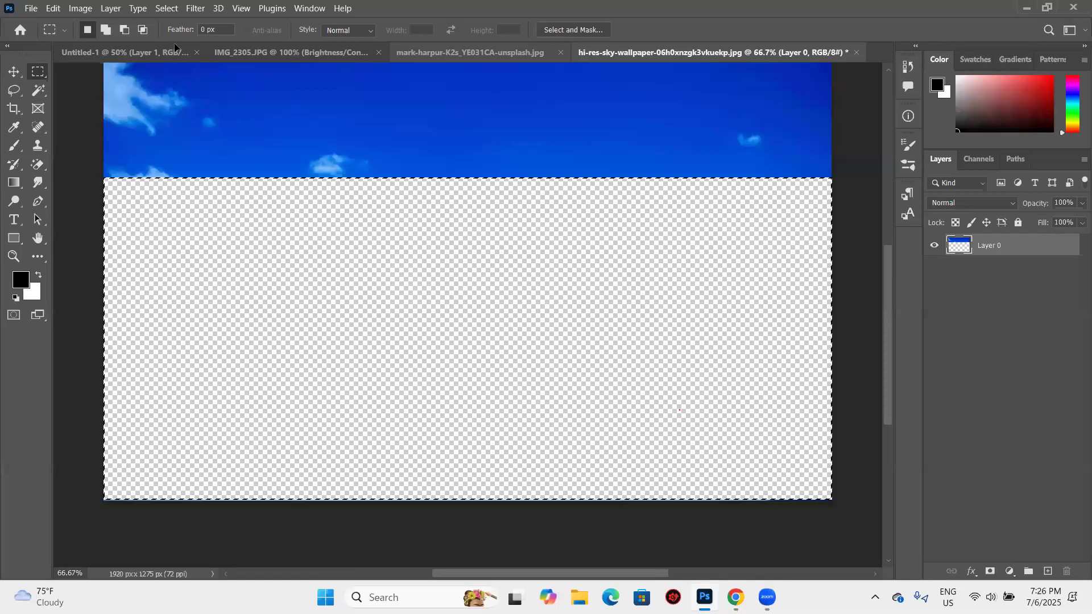
pyautogui.hotkey('ctrl', 'd')
# - Bring the remaining strip of blue sky into the mark-harpur-K2s_YE031CA-unsplash.jpg document
pyautogui.press('v')
pyautogui.scroll(2, 282, 108)
pyautogui.moveTo(283, 106); pyautogui.dragTo(254, 107)
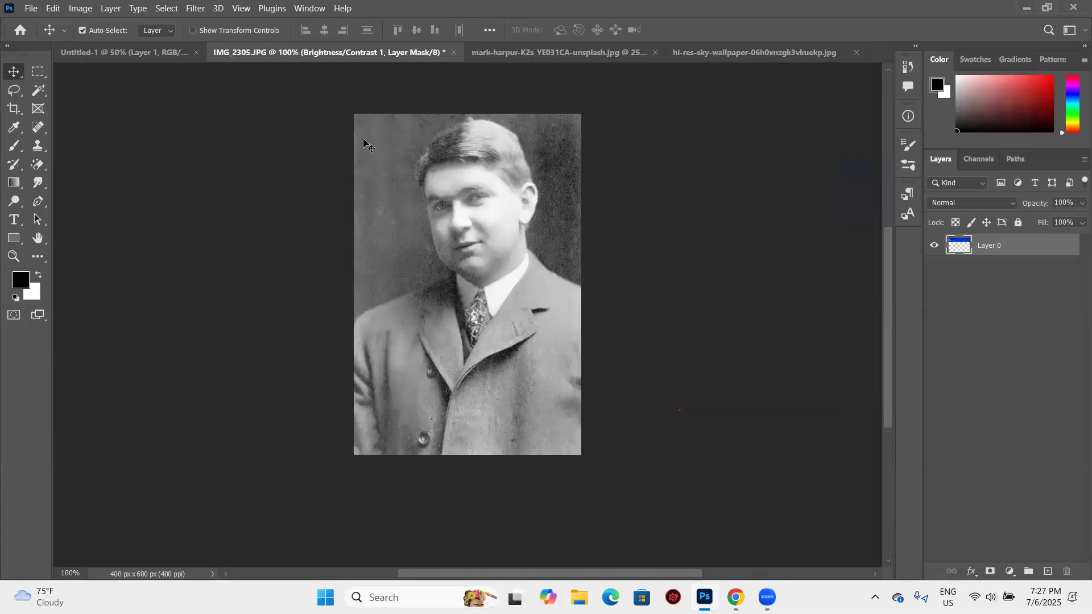
pyautogui.hotkey('ctrl', 'Tab')
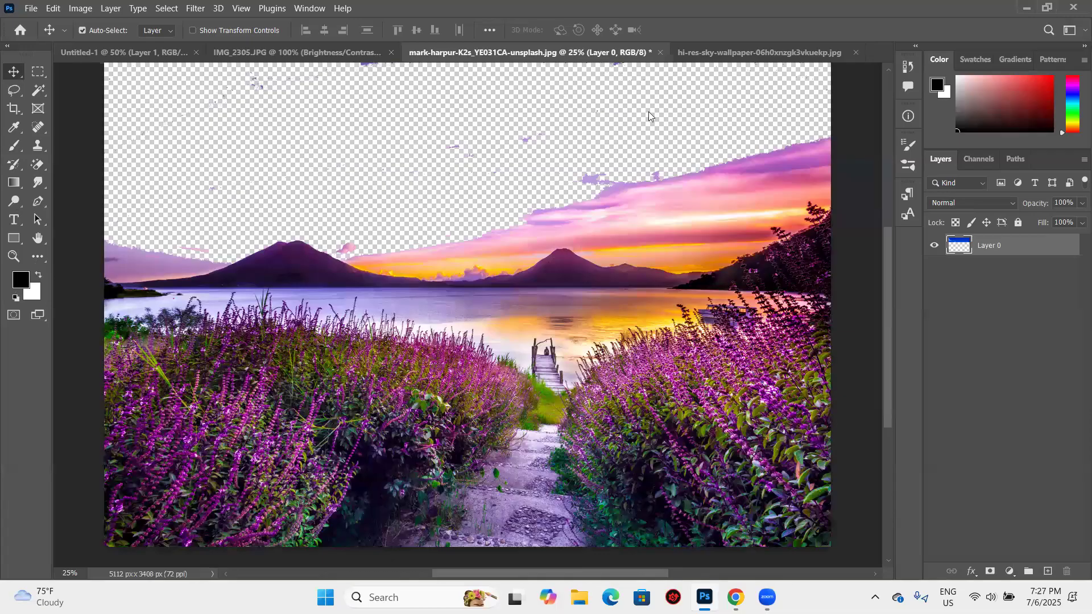
pyautogui.hotkey('ctrl', 'v')
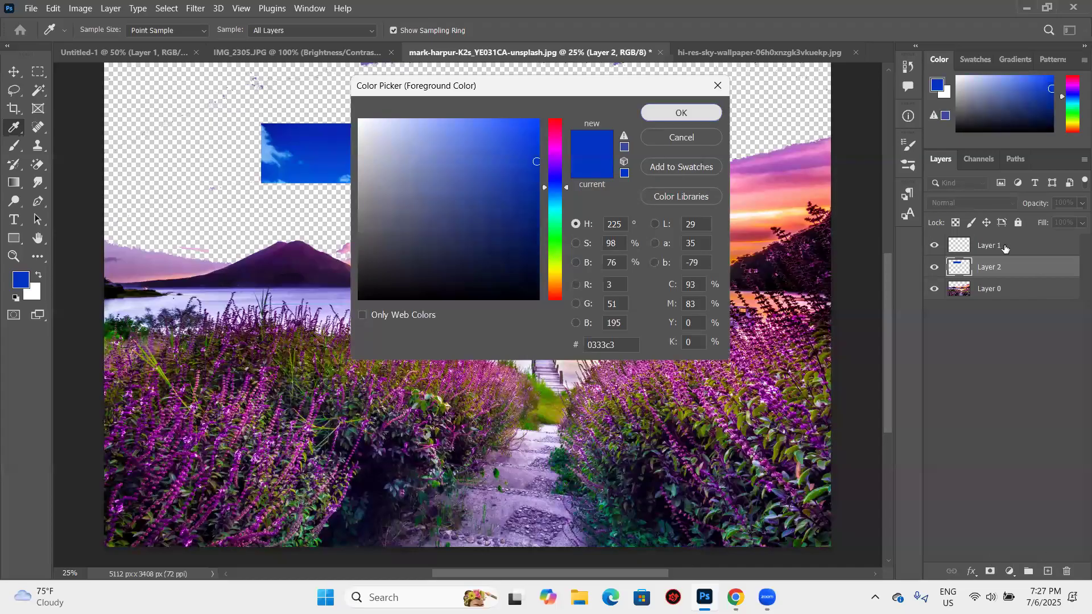
# - Set the foreground color to the sky's blue 0333c3 and delete the pasted sky layer
pyautogui.press('Return')
pyautogui.press('v')
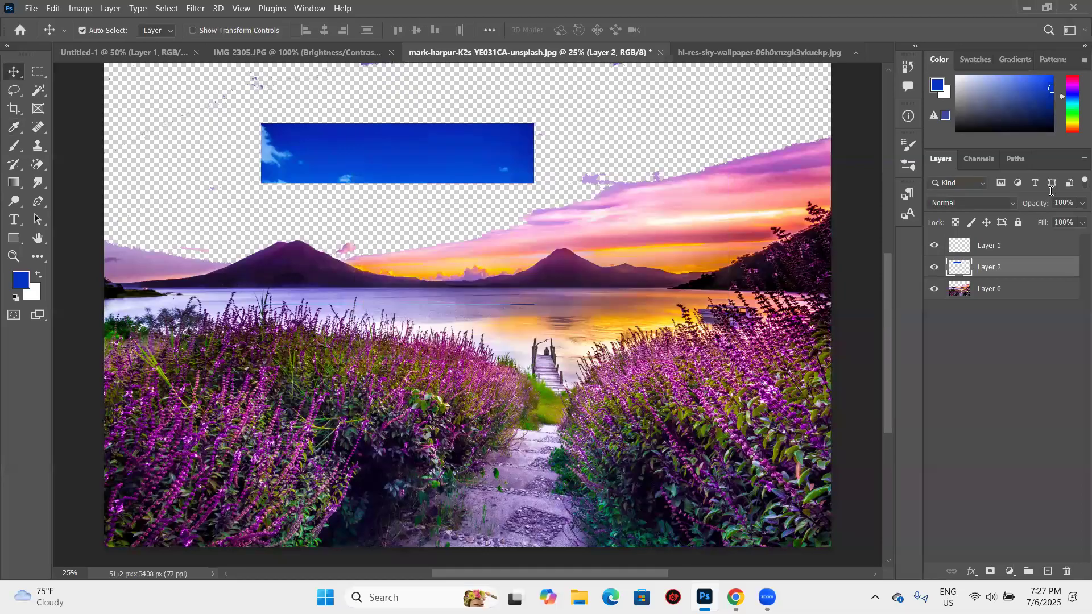
pyautogui.moveTo(1035, 273)
pyautogui.mouseDown()
pyautogui.moveTo(1034, 245)
pyautogui.moveTo(1034, 290)
pyautogui.mouseUp()
pyautogui.press('Delete')
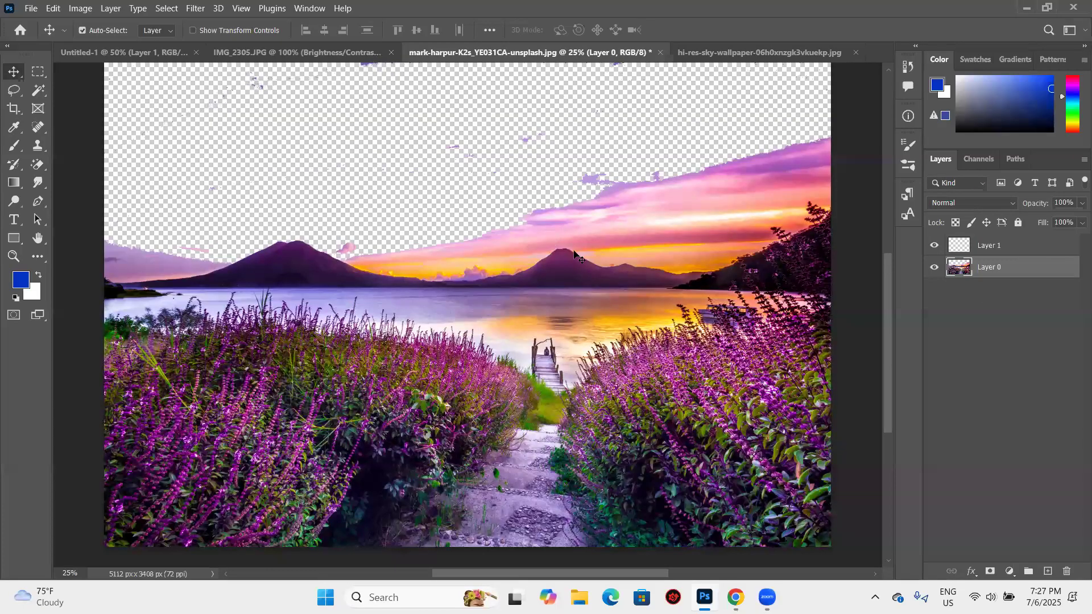
# - Fill Layer 1 with the blue foreground color and move the photo layer above it
pyautogui.hotkey('ctrl', 'z')
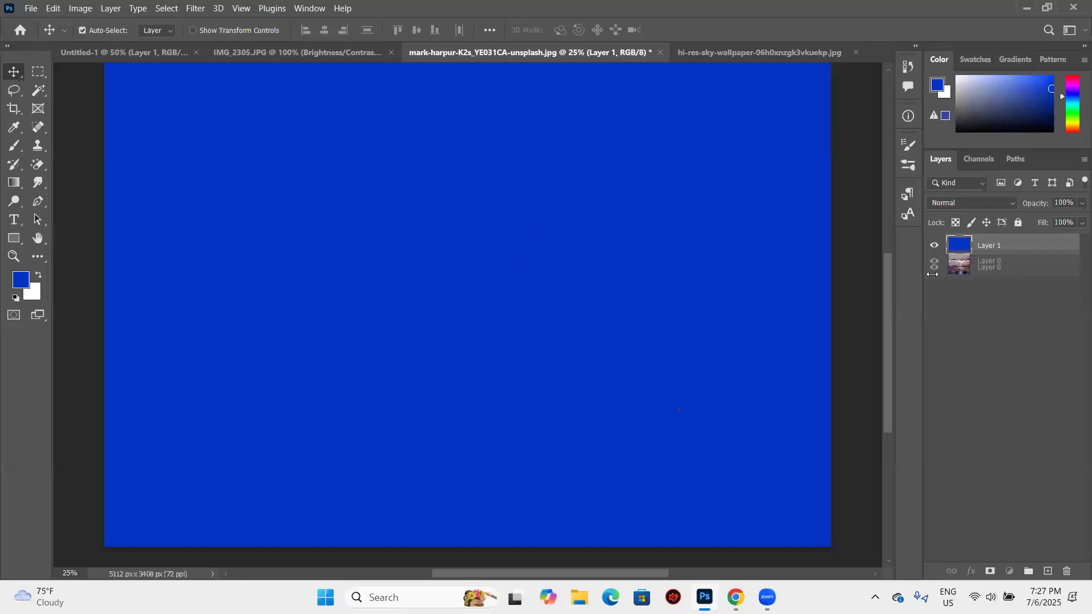
pyautogui.moveTo(934, 269); pyautogui.dragTo(934, 268)
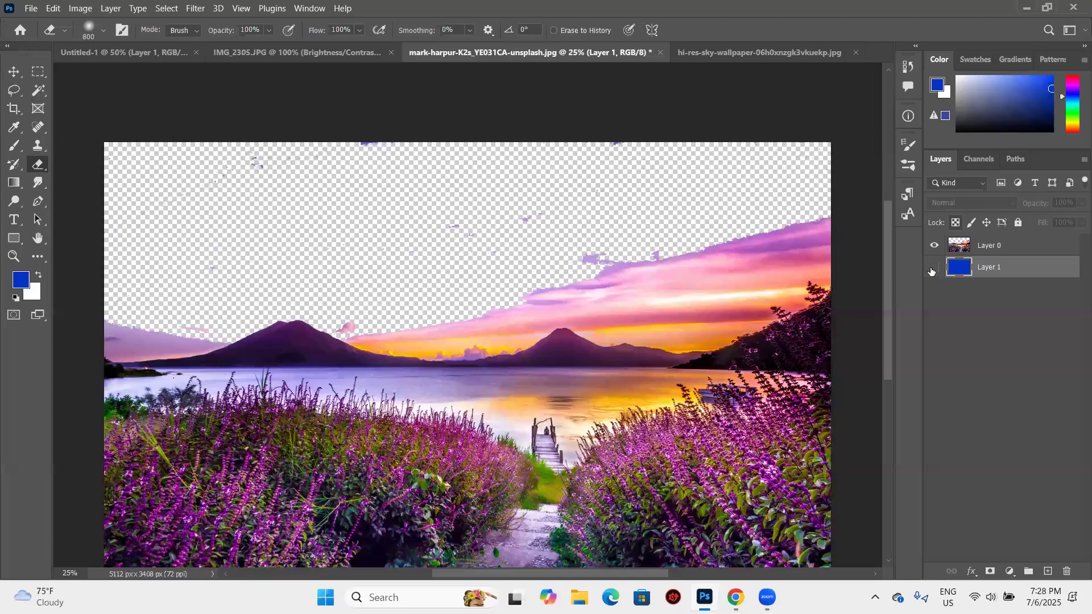
# - Erase the leftover purple specks in the sky of Layer 0 with the Eraser at brush size 400
pyautogui.click(961, 246)
pyautogui.press('[')
pyautogui.press('[')
pyautogui.press('[')
pyautogui.press('[')
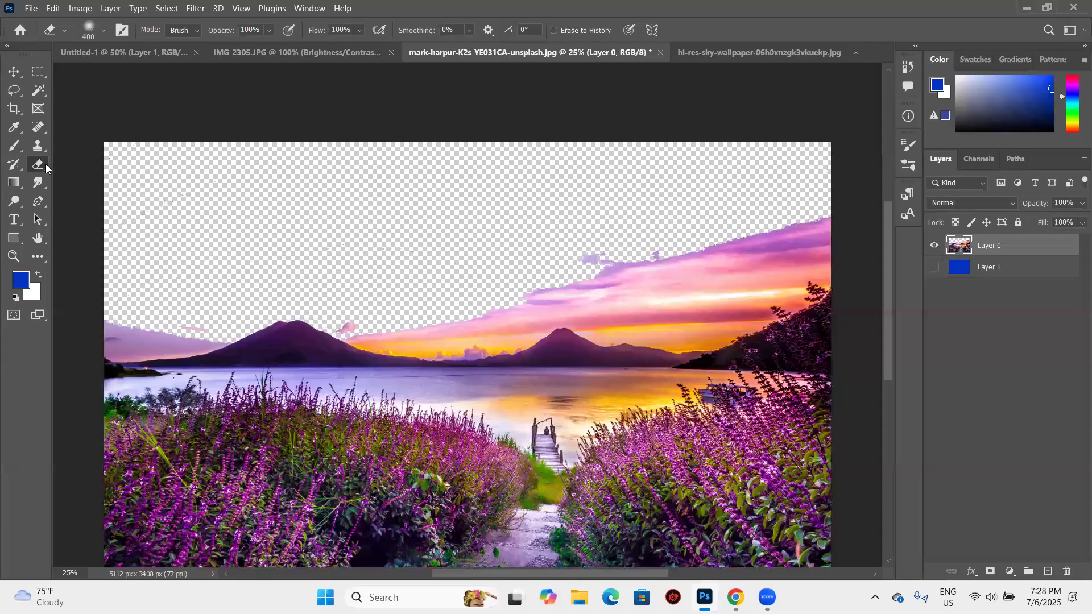
pyautogui.moveTo(126, 274)
pyautogui.mouseDown()
pyautogui.moveTo(144, 214)
pyautogui.moveTo(115, 148)
pyautogui.moveTo(131, 275)
pyautogui.moveTo(365, 279)
pyautogui.mouseUp()
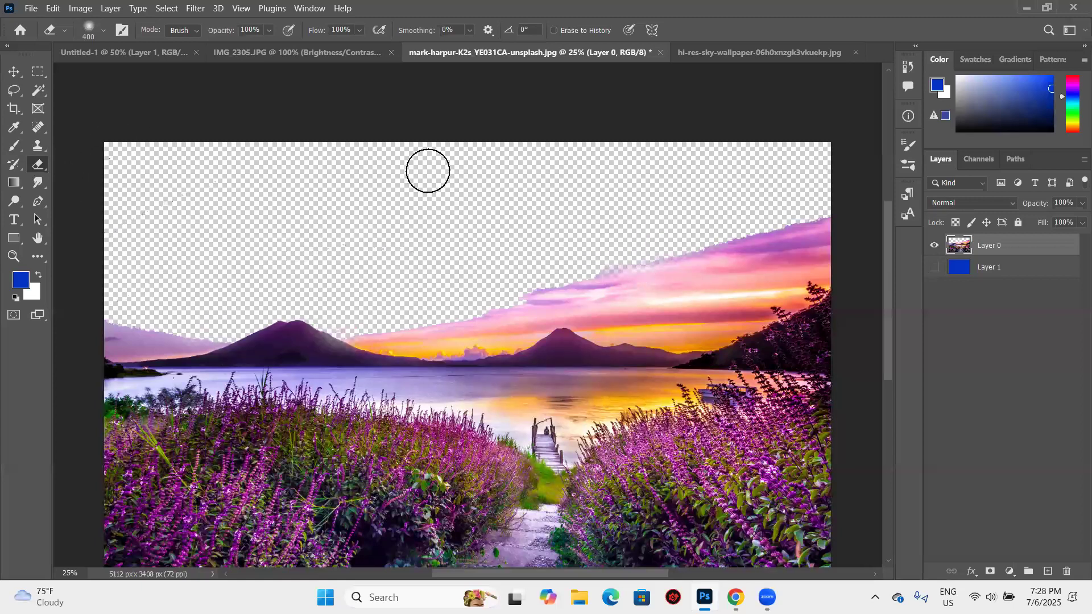
# - Erase more of the sunset clouds above the mountains on Layer 0, toggling the blue layer's visibility to check the edges
pyautogui.click(934, 267)
pyautogui.press('v')
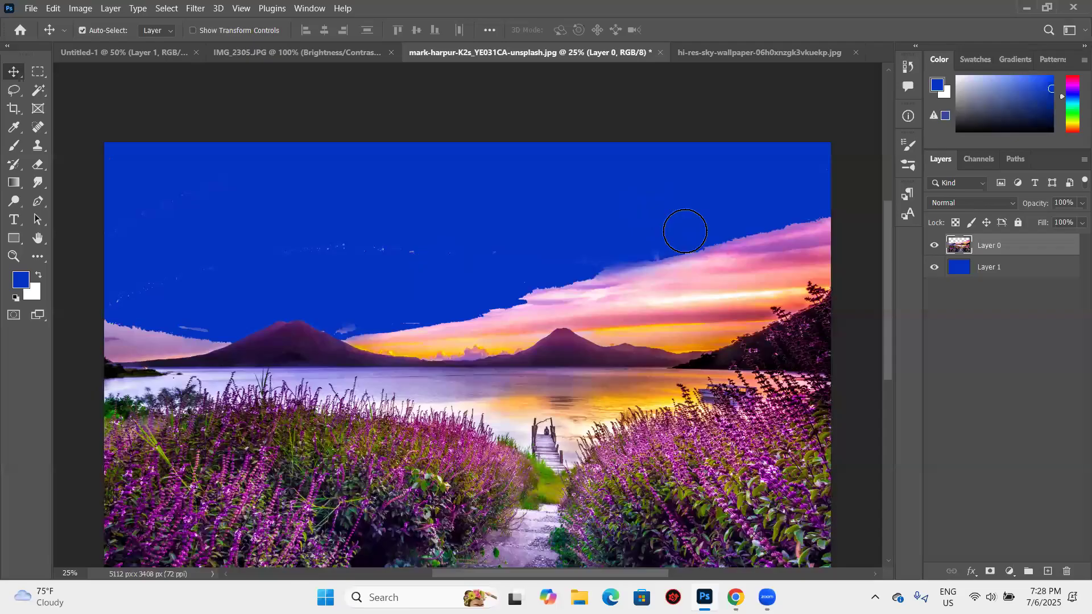
pyautogui.click(935, 267)
pyautogui.press('e')
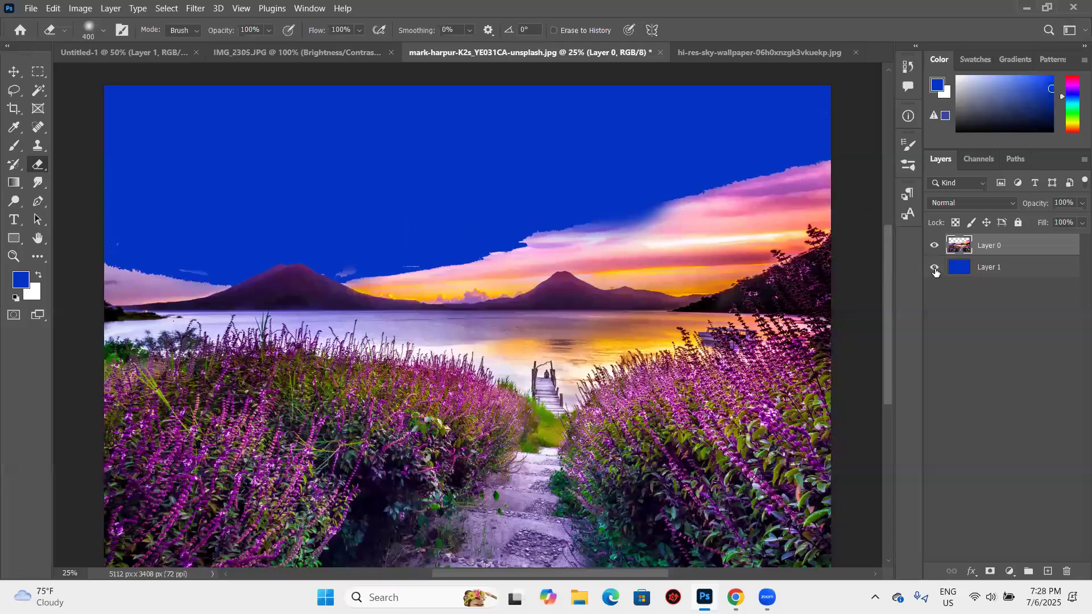
pyautogui.click(934, 268)
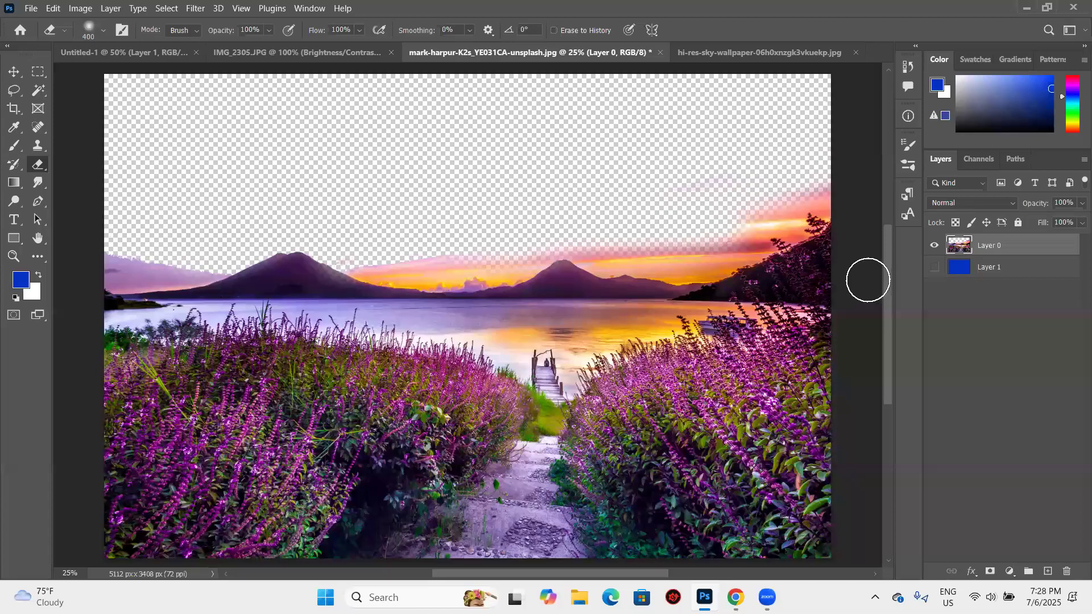
pyautogui.hotkey('ctrl', 'shift', 'z')
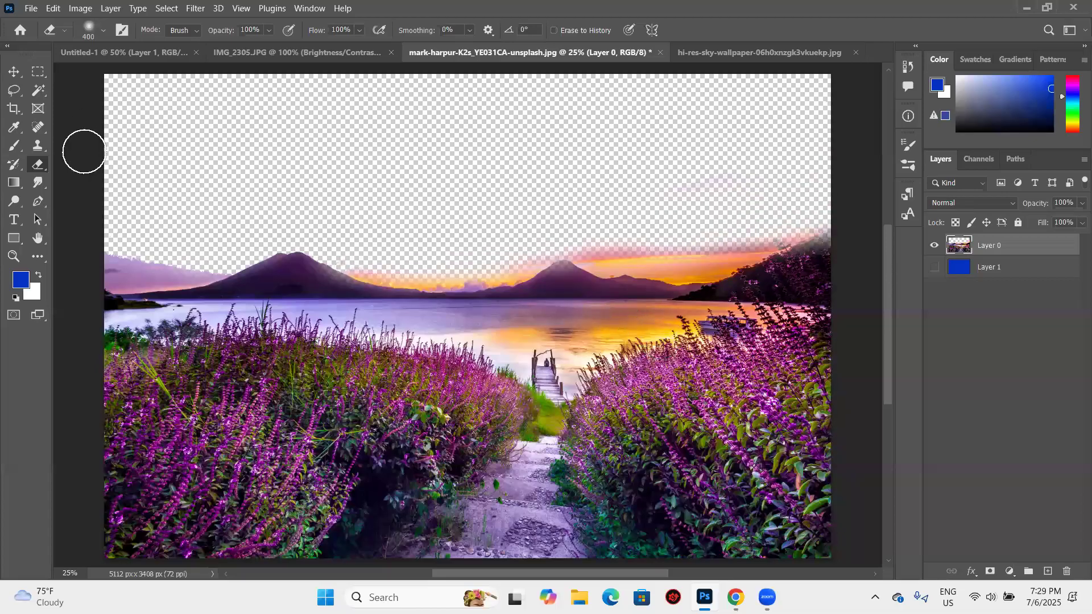
pyautogui.hotkey('ctrl', 'shift', 'z')
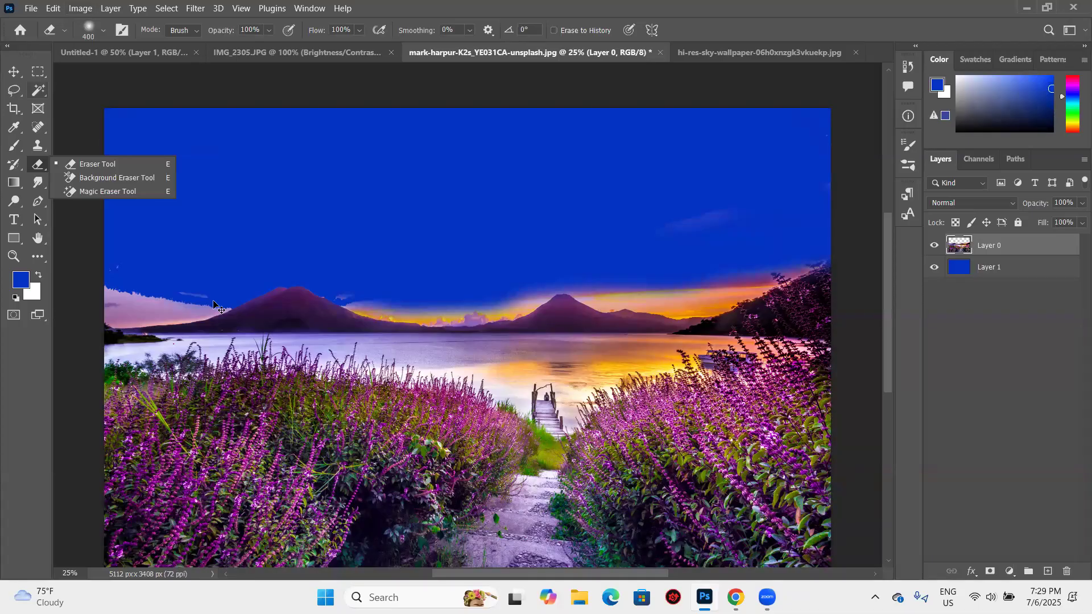
# - Review the blending mode options of the Brush tool and the Spot Healing Brush tool
pyautogui.press('v')
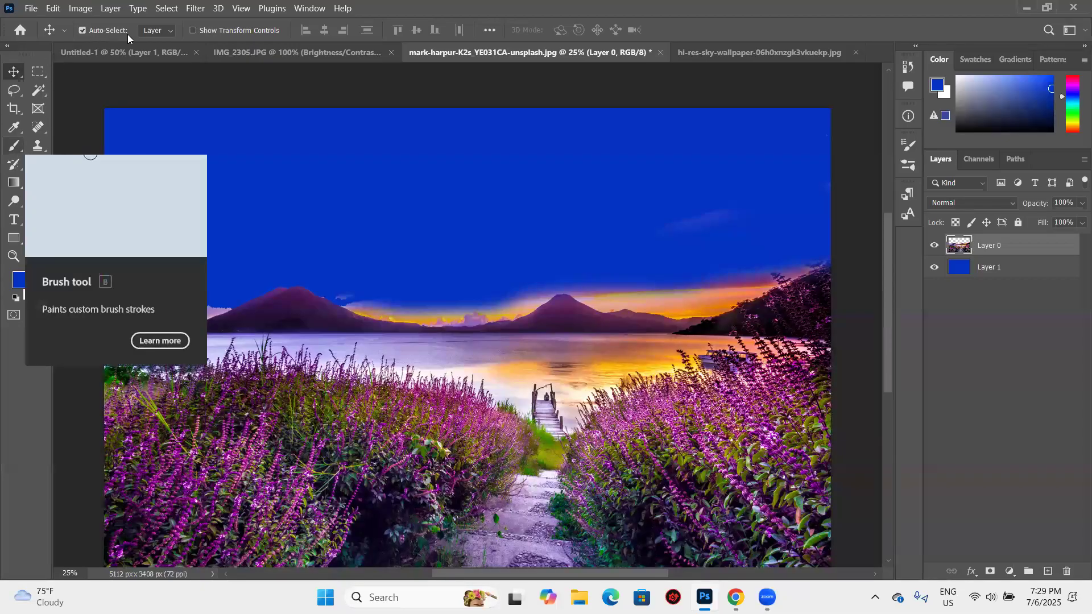
pyautogui.press('b')
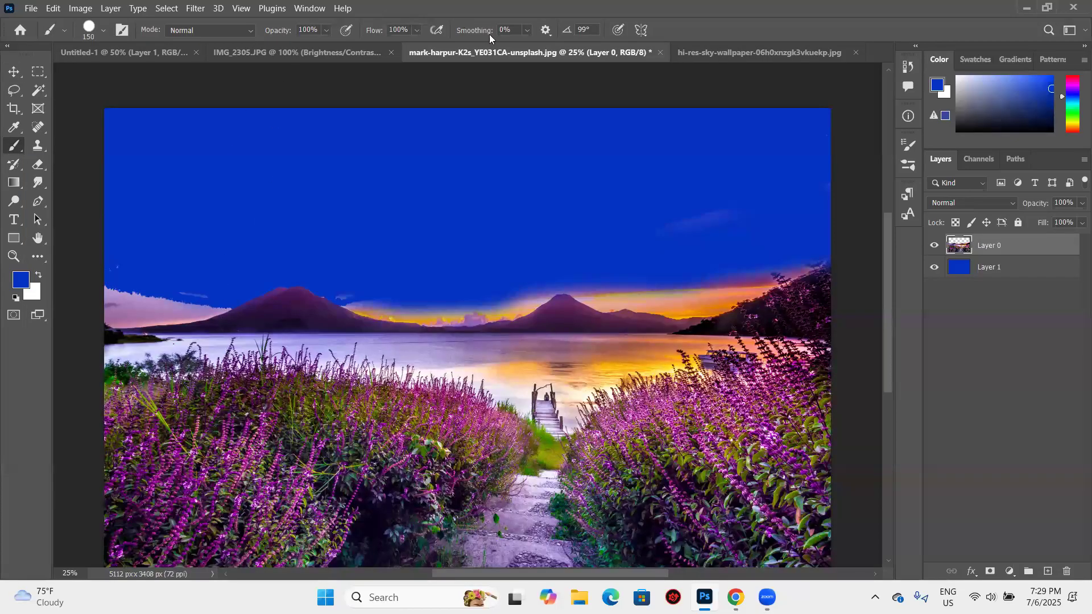
pyautogui.click(211, 31)
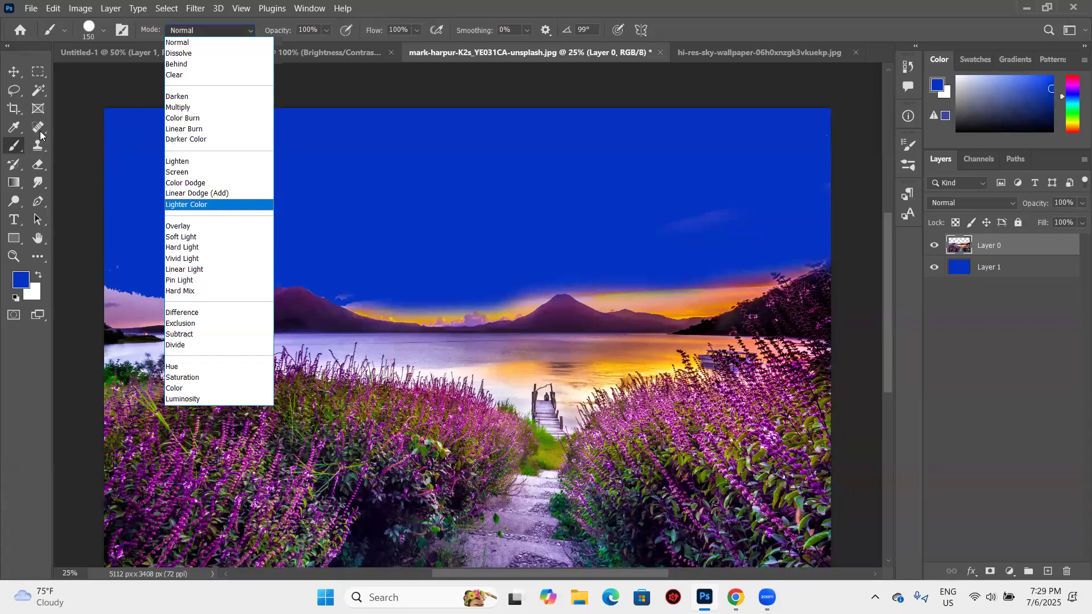
pyautogui.press('Escape')
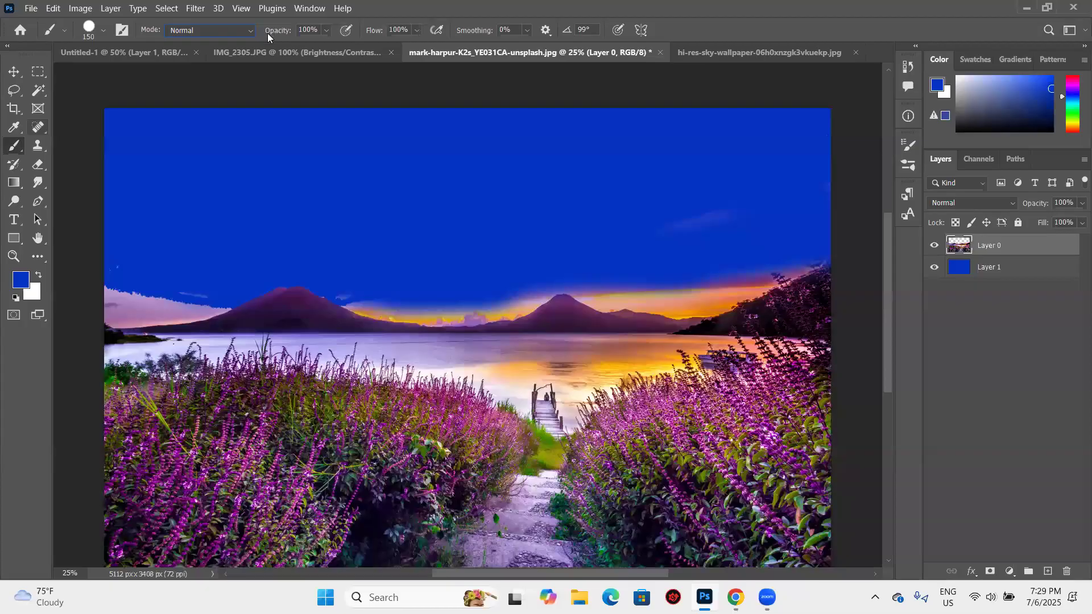
pyautogui.press('j')
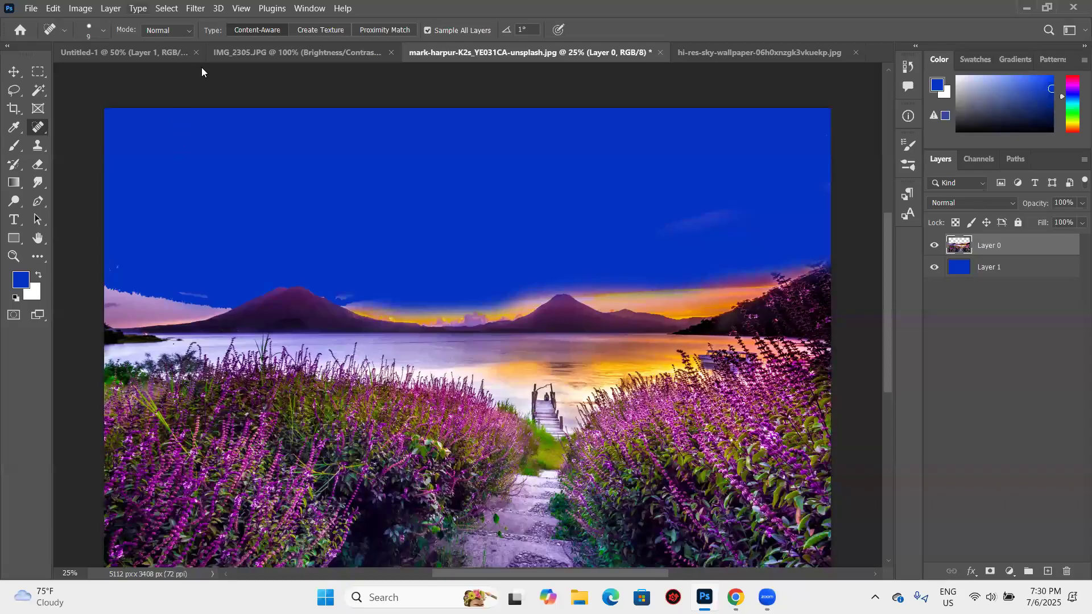
pyautogui.click(169, 31)
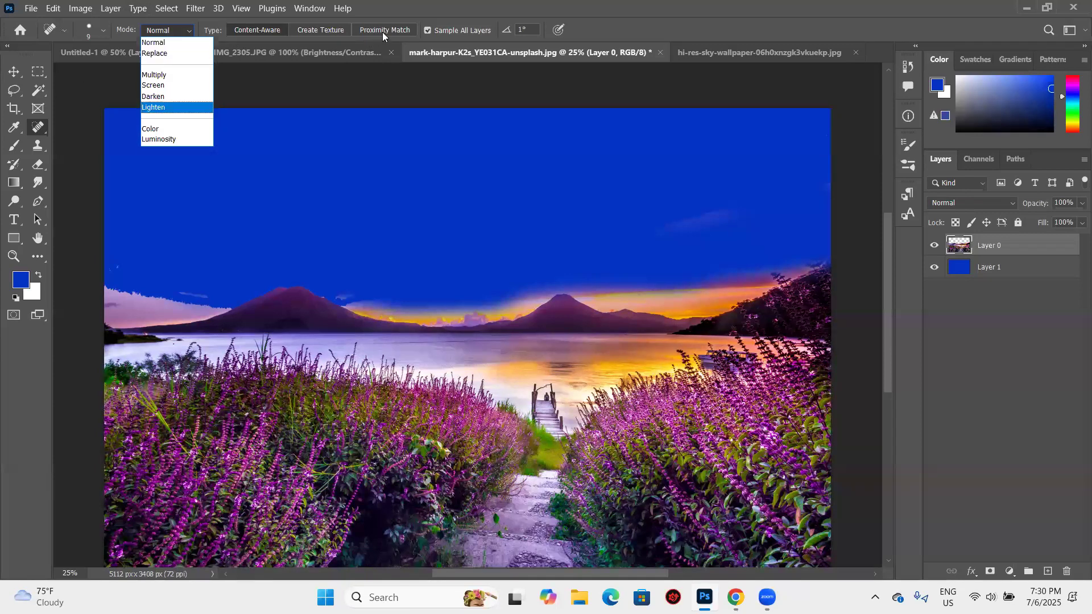
pyautogui.click(435, 33)
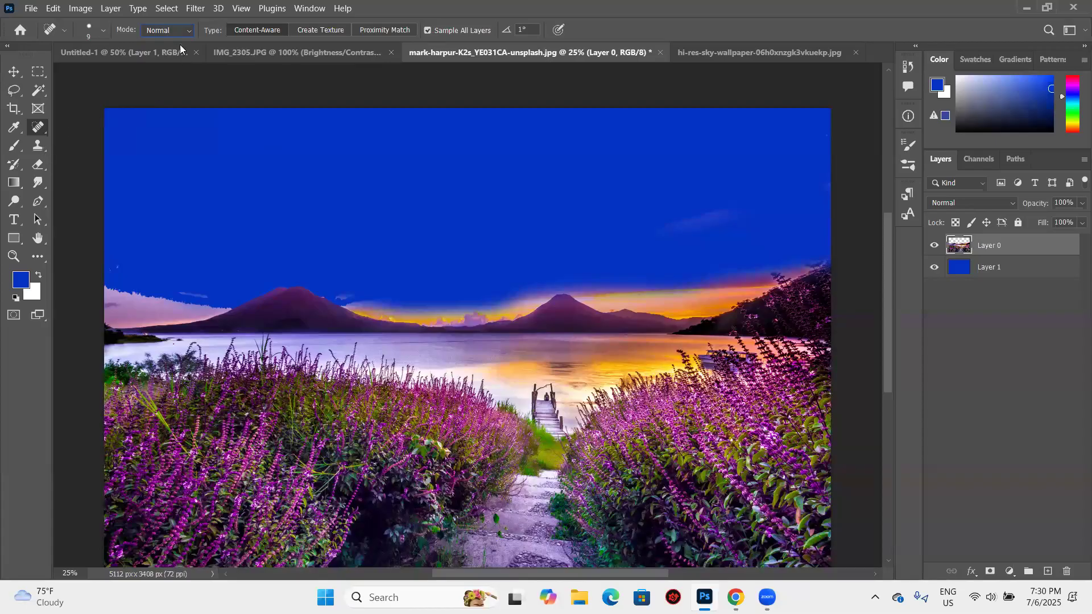
# - Compare the options of the Clone Stamp and Eraser tools, finishing on the Move tool
pyautogui.press('s')
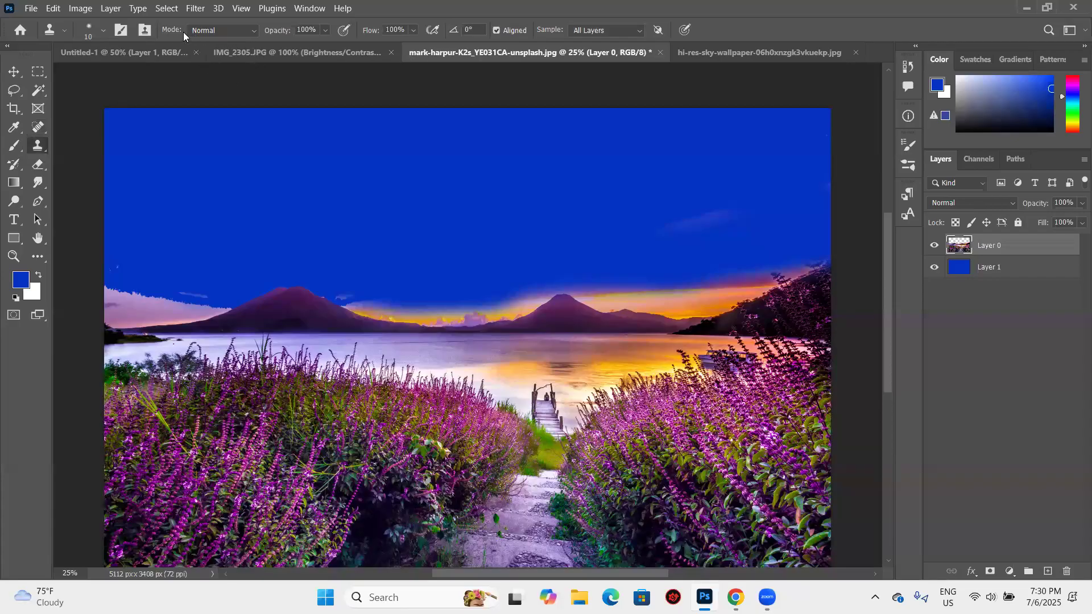
pyautogui.press('e')
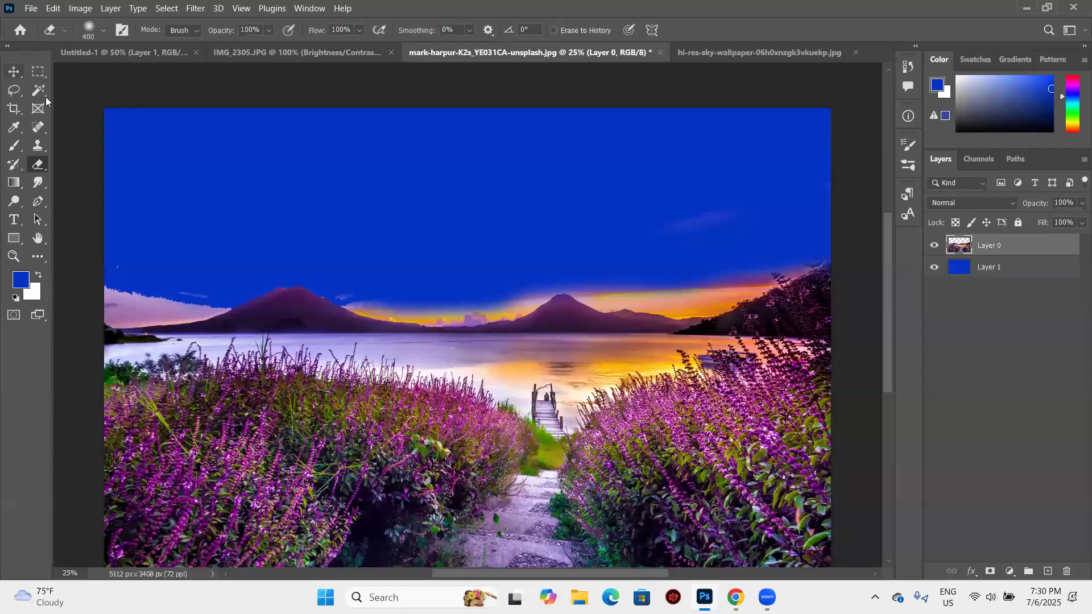
pyautogui.press('v')
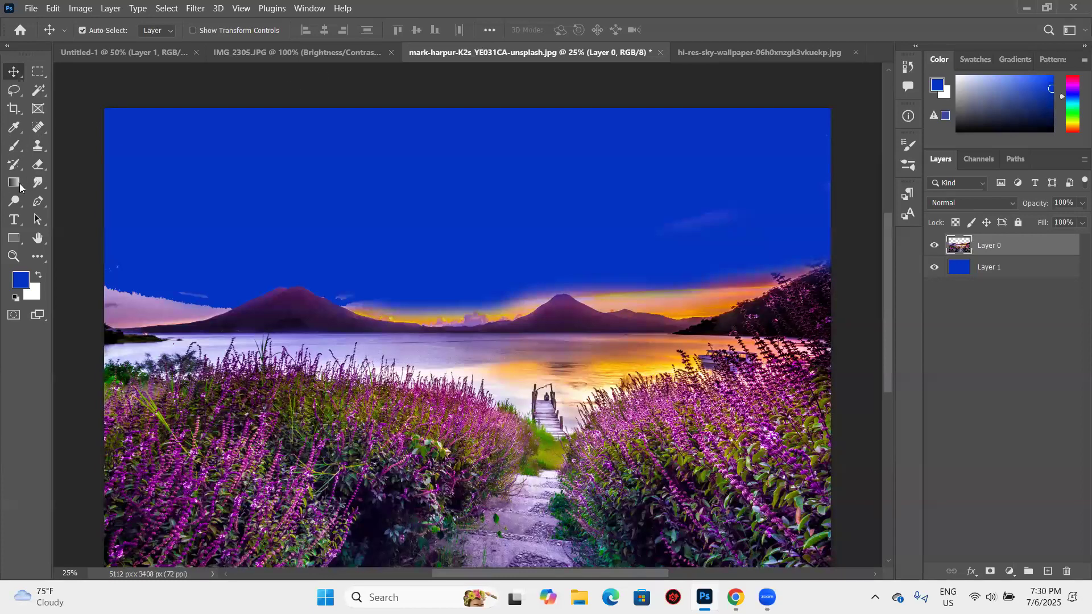
# - Review the Object Selection, Quick Selection and Magic Wand tool variants, finishing on the Magic Wand
pyautogui.click(47, 94)
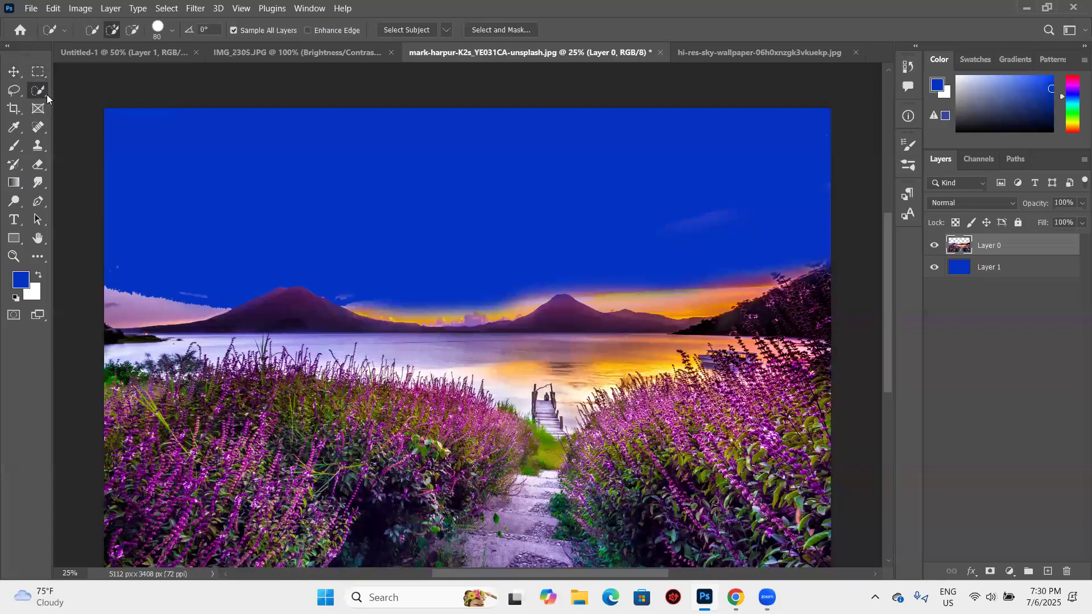
pyautogui.rightClick(47, 94)
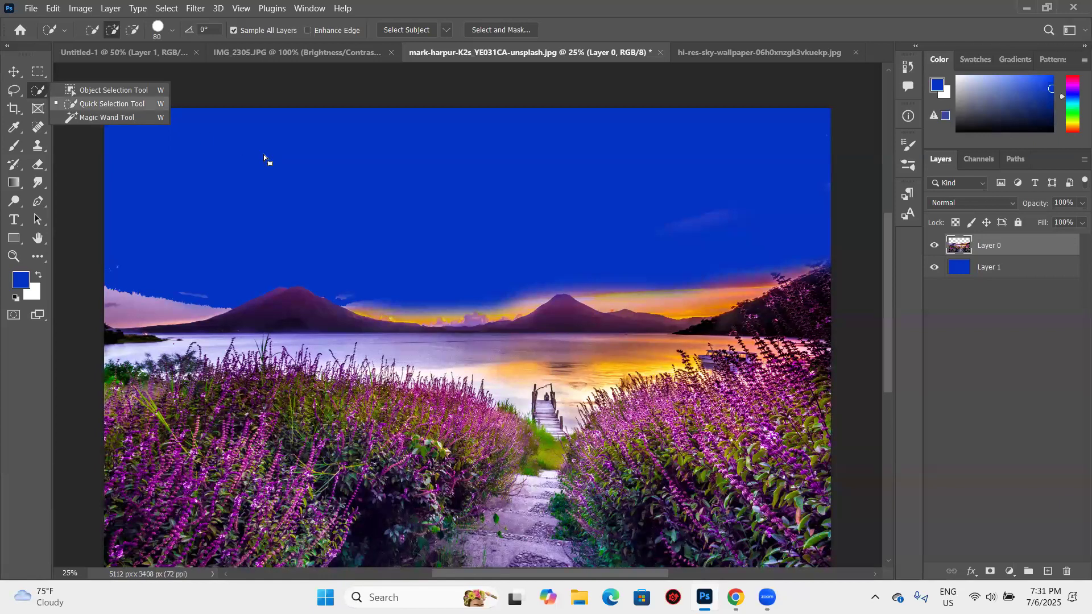
pyautogui.click(18, 85)
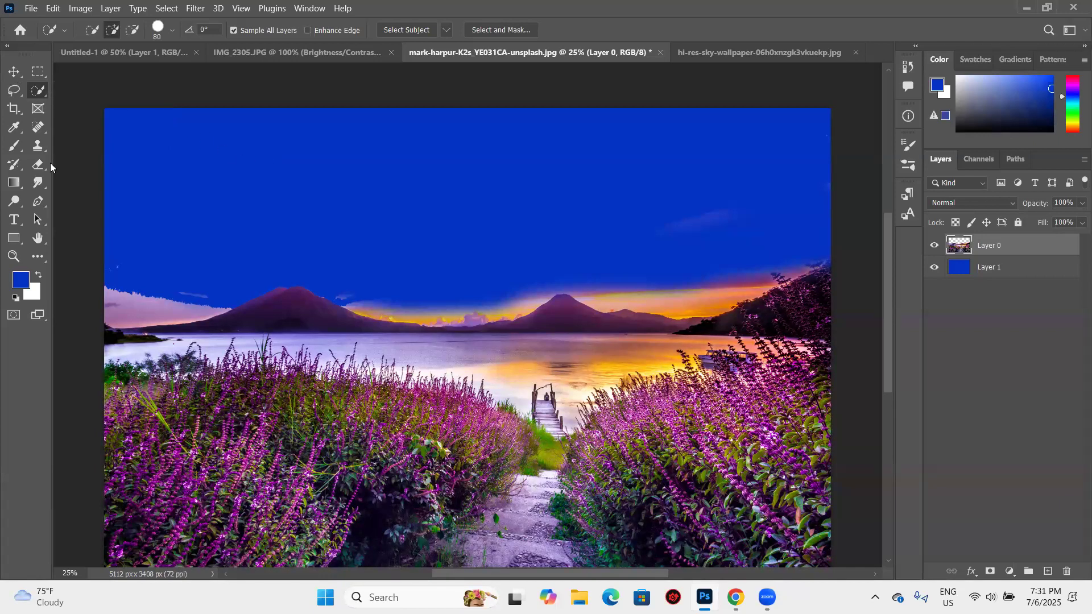
pyautogui.hotkey('shift', 'w')
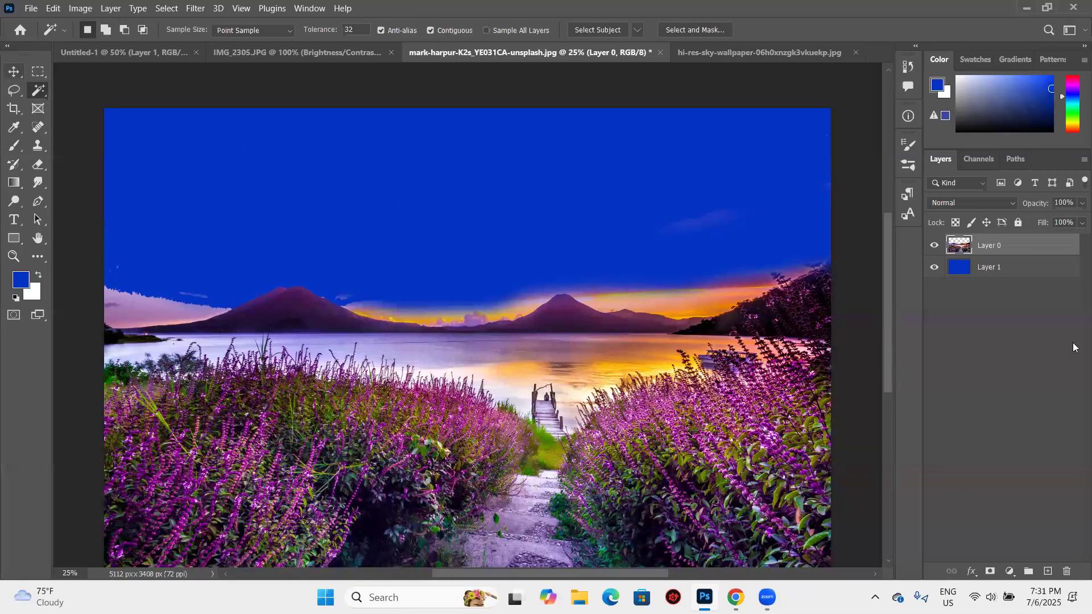
# - Cycle through the eraser variants to the Magic Eraser tool and make Layer 1 the active layer
pyautogui.press('e')
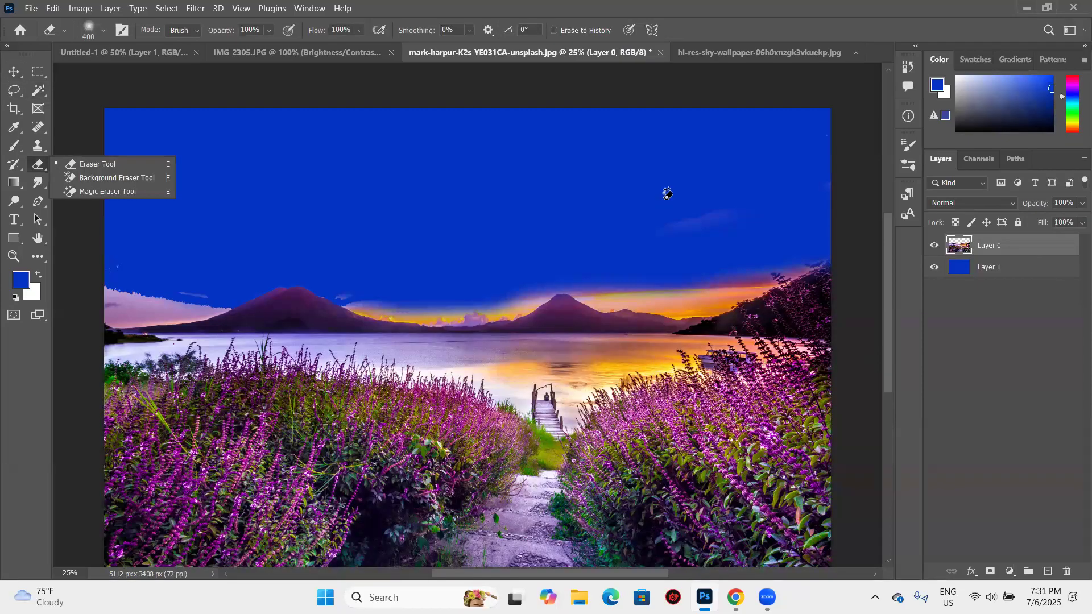
pyautogui.hotkey('shift', 'e')
pyautogui.hotkey('shift', 'e')
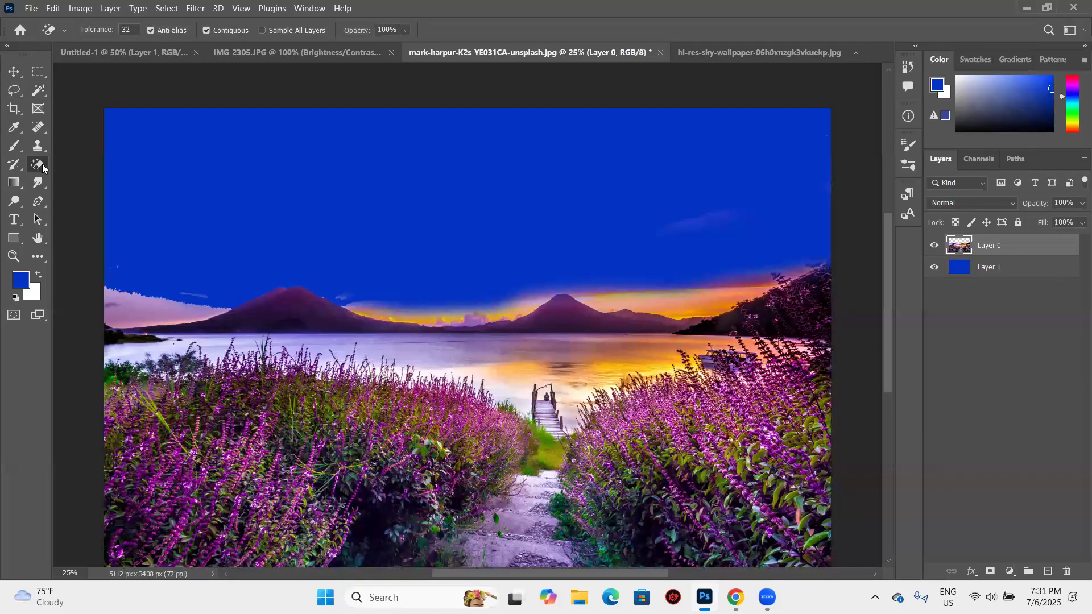
pyautogui.hotkey('alt', '[')
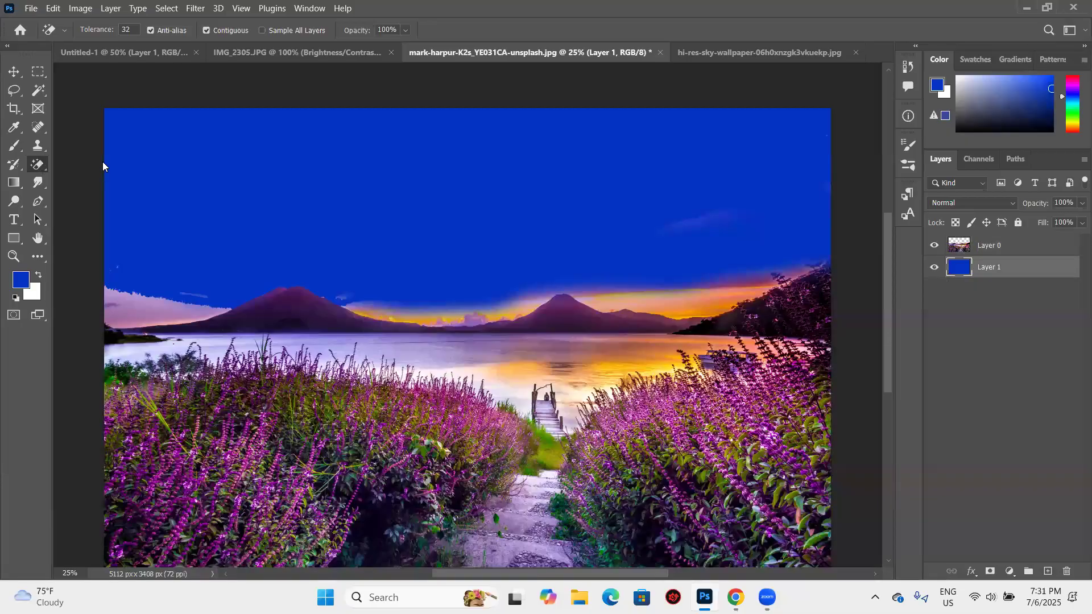
# - Review the list of eraser tool variants and return to the standard Eraser before activating the Move tool
pyautogui.rightClick(38, 164)
pyautogui.click(17, 77)
pyautogui.hotkey('shift', 'e')
pyautogui.press('v')
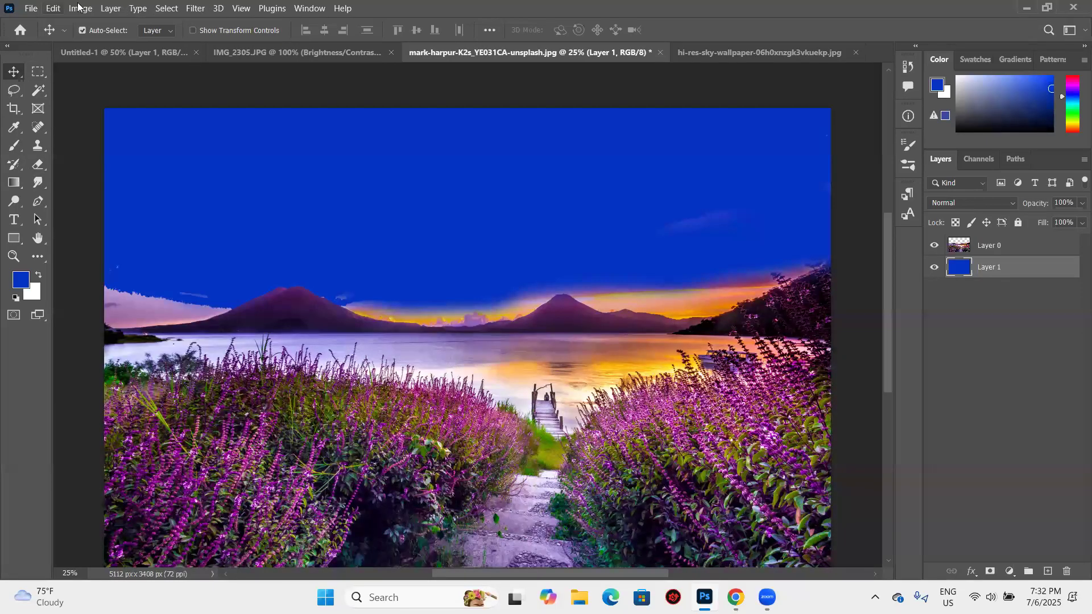
# - Examine the available file commands and the list of panels that can be shown in the workspace
pyautogui.click(31, 8)
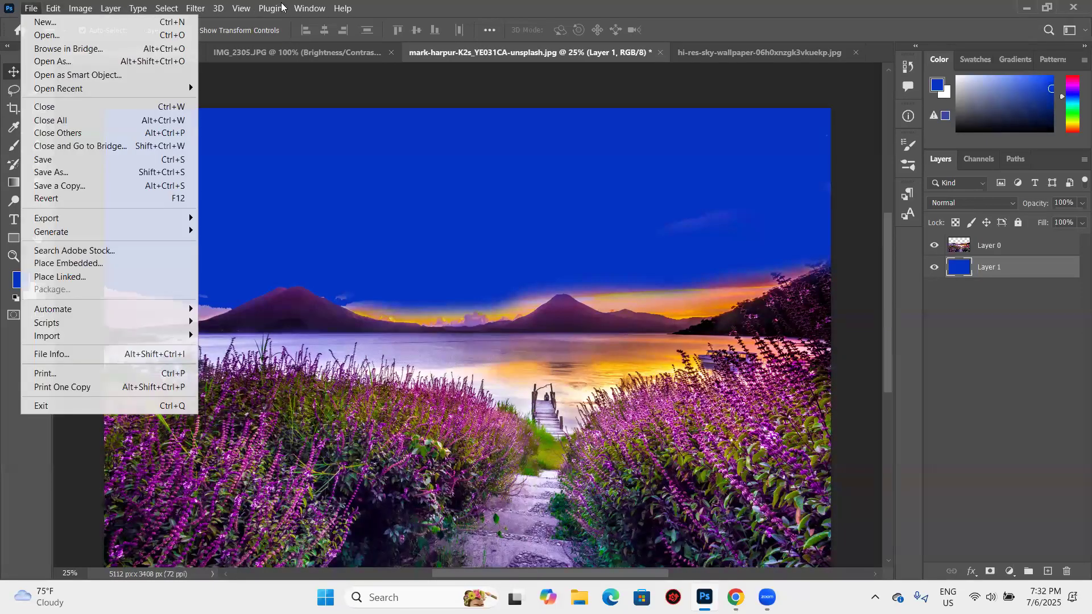
pyautogui.press('v')
pyautogui.press('v')
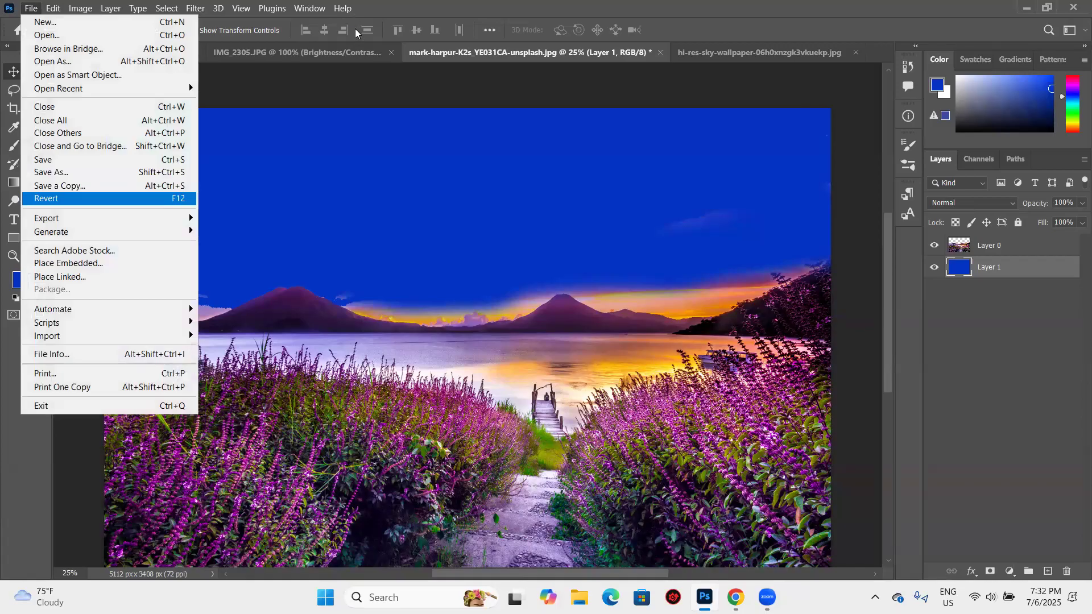
pyautogui.moveTo(311, 9)
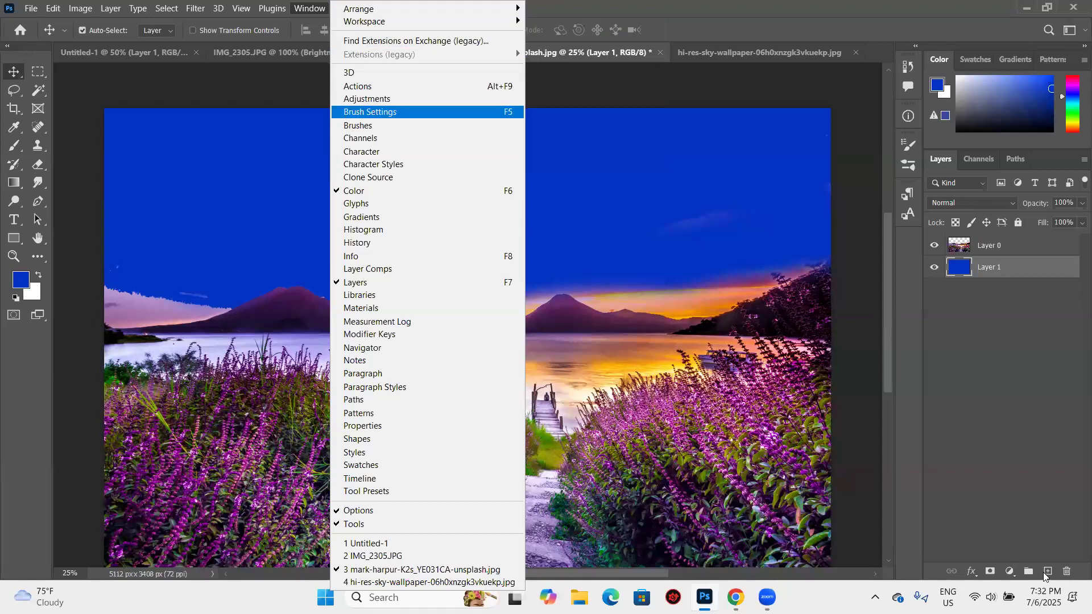
pyautogui.click(870, 372)
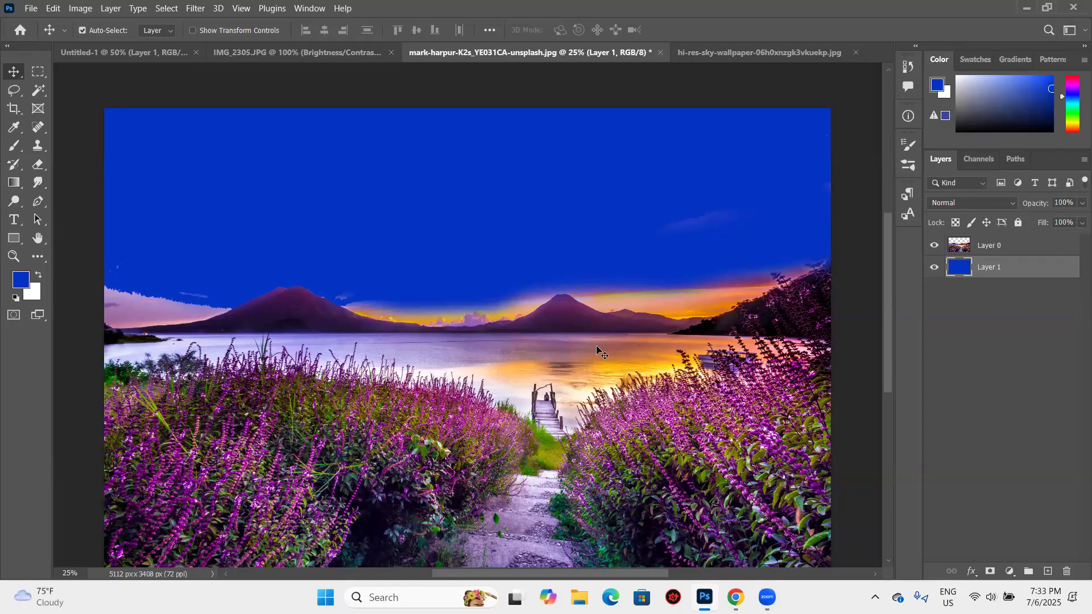
# - Review the Spot Healing Brush tool's variants and the available fill and adjustment layer types
pyautogui.click(45, 128)
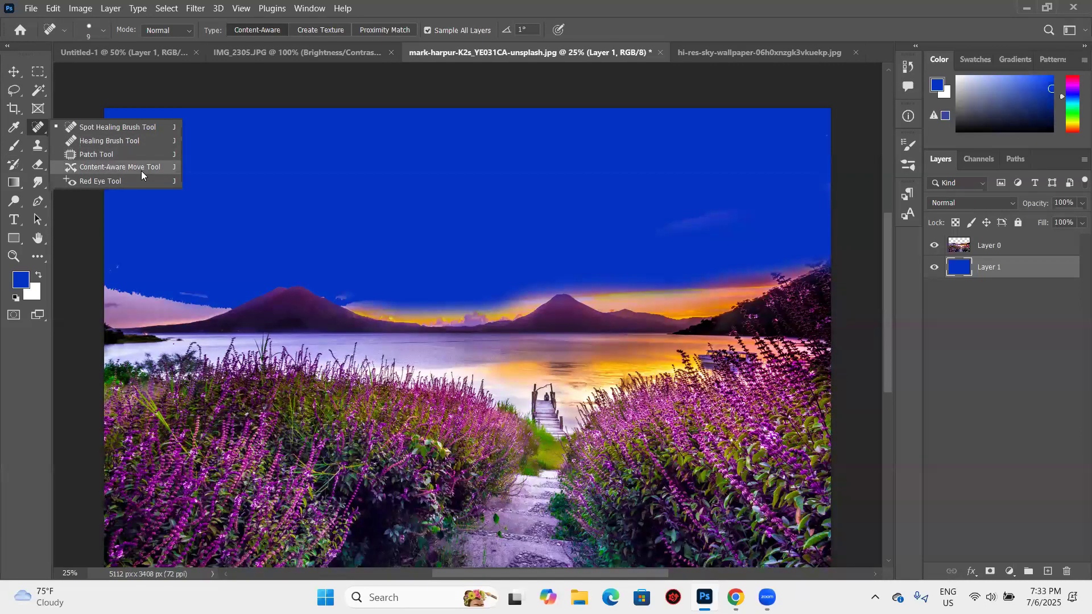
pyautogui.click(14, 73)
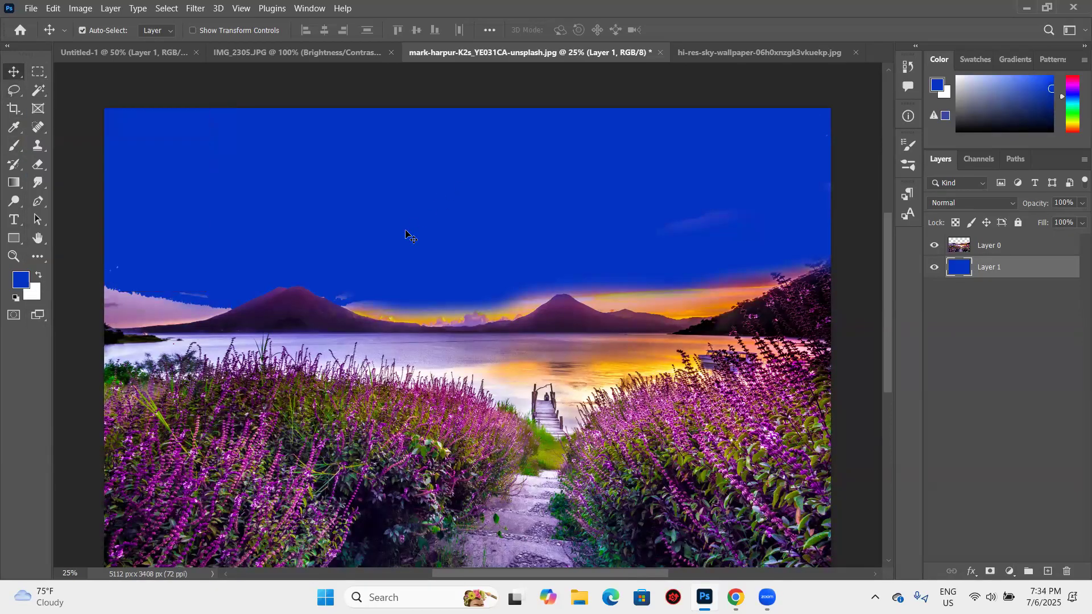
pyautogui.click(1009, 571)
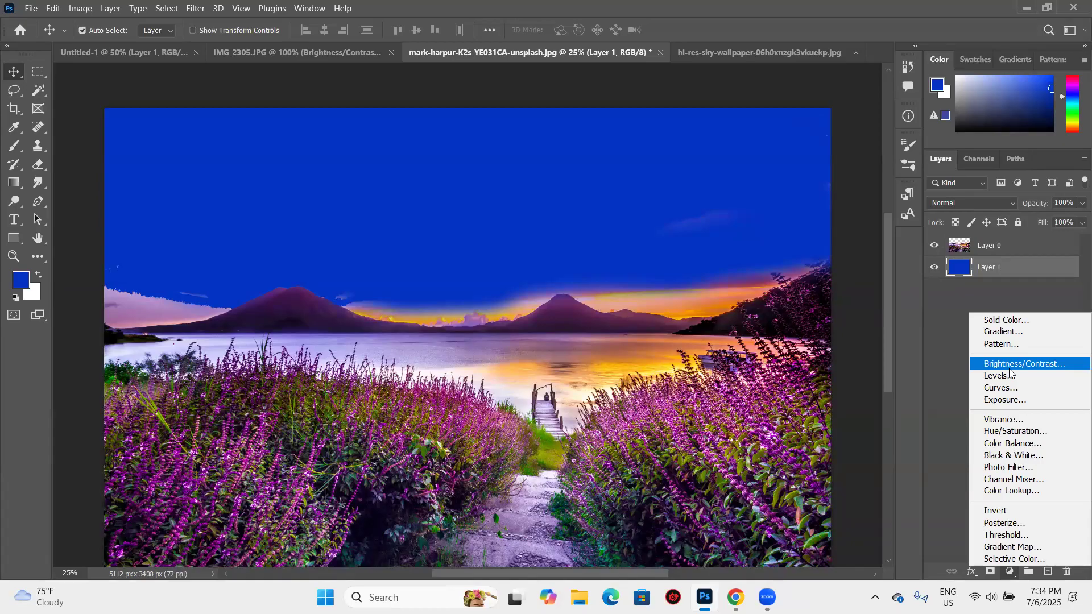
pyautogui.click(863, 225)
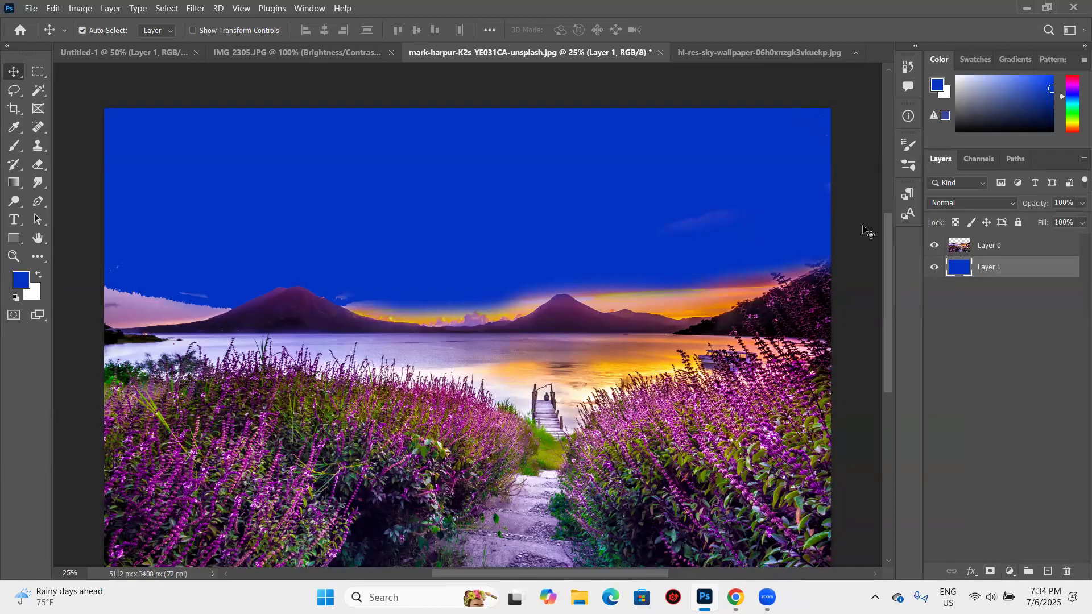